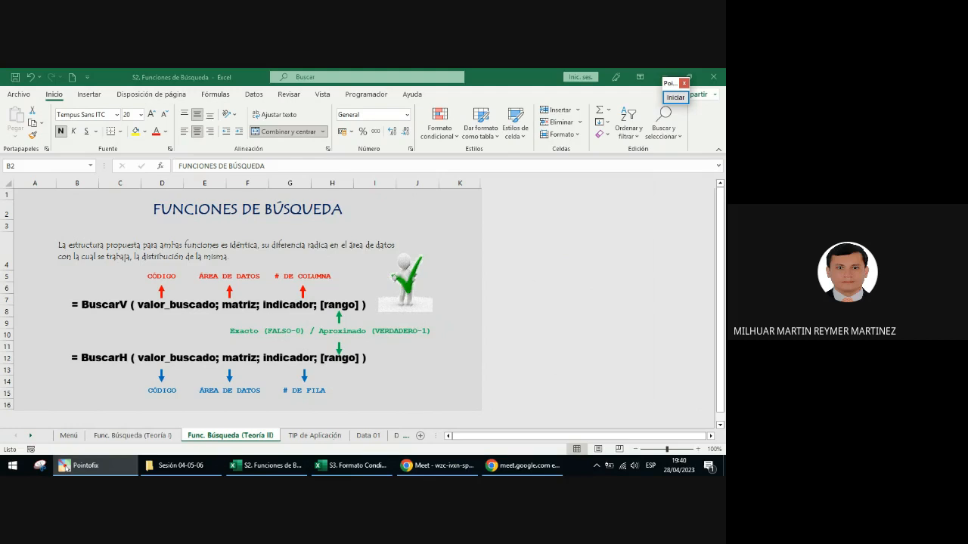
Step: Switch to the Excel workbook, look over the TIP de Aplicación sheet and open the Data 01 sheet
{"action": "left_click", "coordinate": [264, 465]}
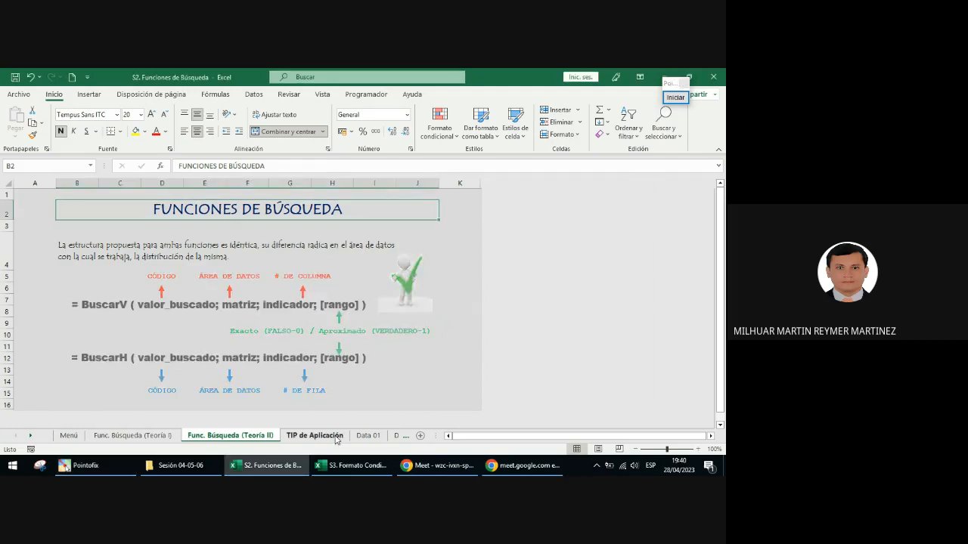
{"action": "left_click", "coordinate": [315, 436]}
{"action": "scroll", "coordinate": [257, 369], "scroll_direction": "down", "scroll_amount": 1}
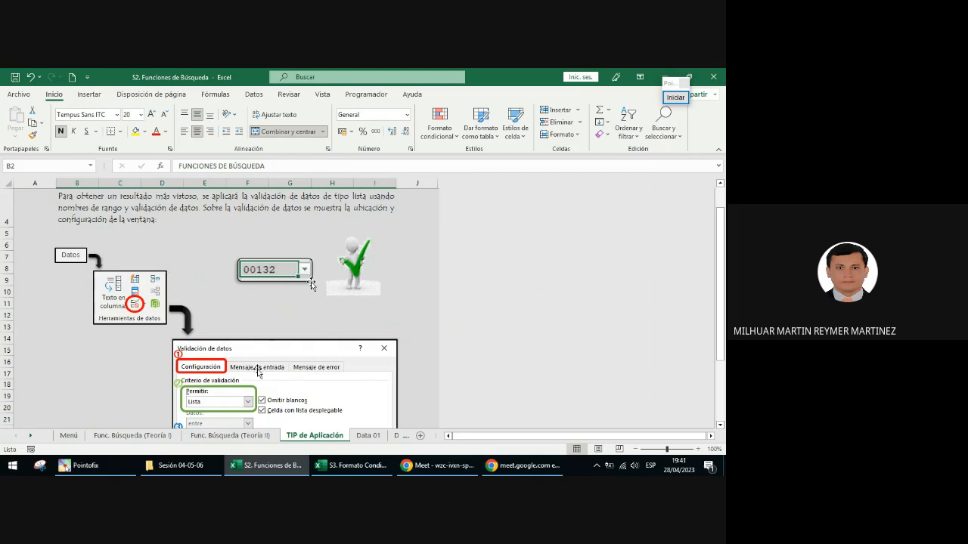
{"action": "left_click", "coordinate": [30, 436]}
{"action": "left_click", "coordinate": [31, 437]}
{"action": "left_click", "coordinate": [30, 437]}
{"action": "left_click", "coordinate": [147, 436]}
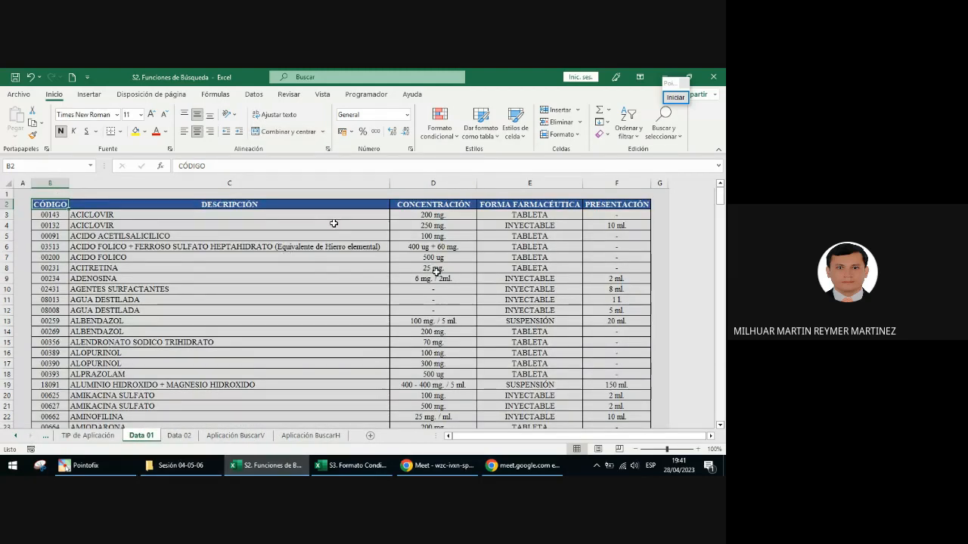
Step: Start annotating with Pointofix, frame the table's header row in red and handwrite the numbers 1 to 5 over its columns
{"action": "left_click", "coordinate": [675, 97]}
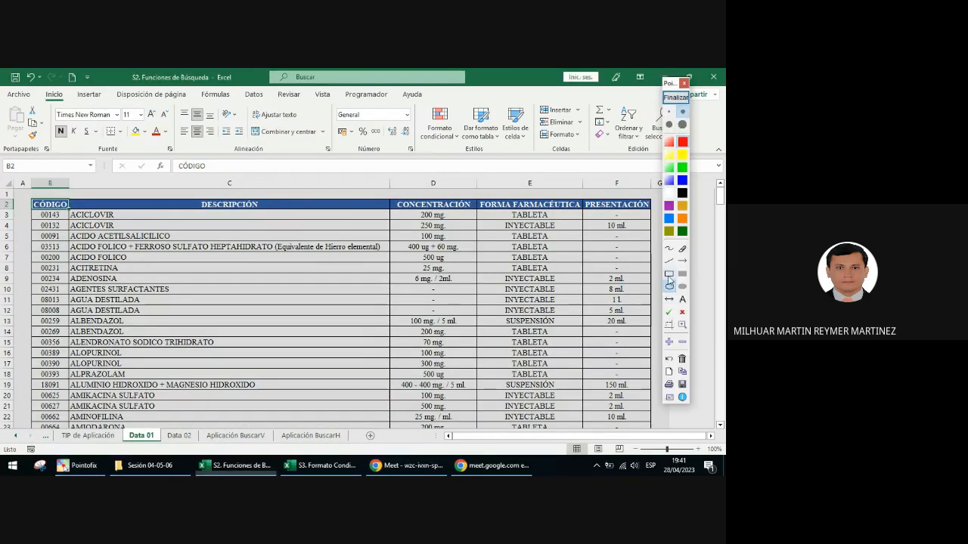
{"action": "mouse_move", "coordinate": [22, 196]}
{"action": "left_mouse_down"}
{"action": "mouse_move", "coordinate": [227, 219]}
{"action": "mouse_move", "coordinate": [681, 220]}
{"action": "mouse_move", "coordinate": [657, 217]}
{"action": "left_mouse_up"}
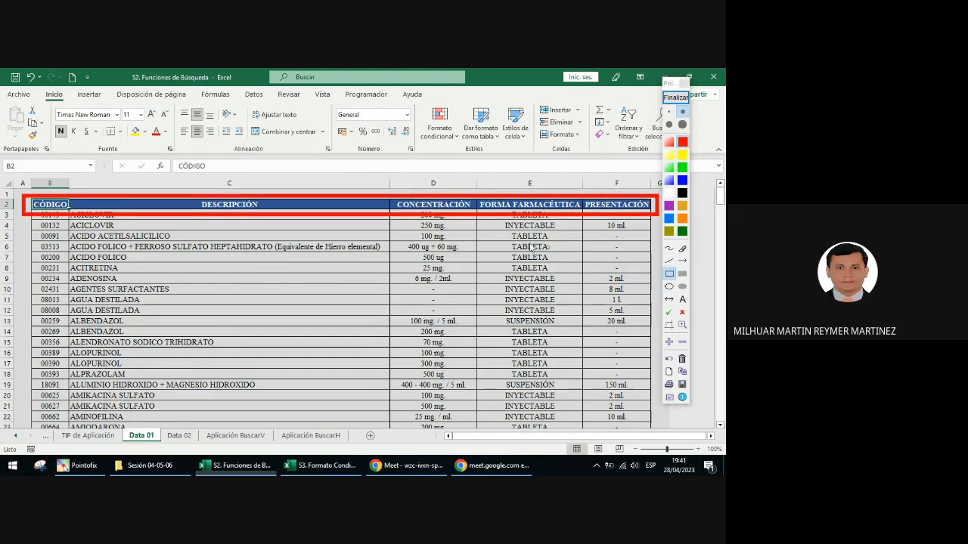
{"action": "left_click", "coordinate": [668, 248]}
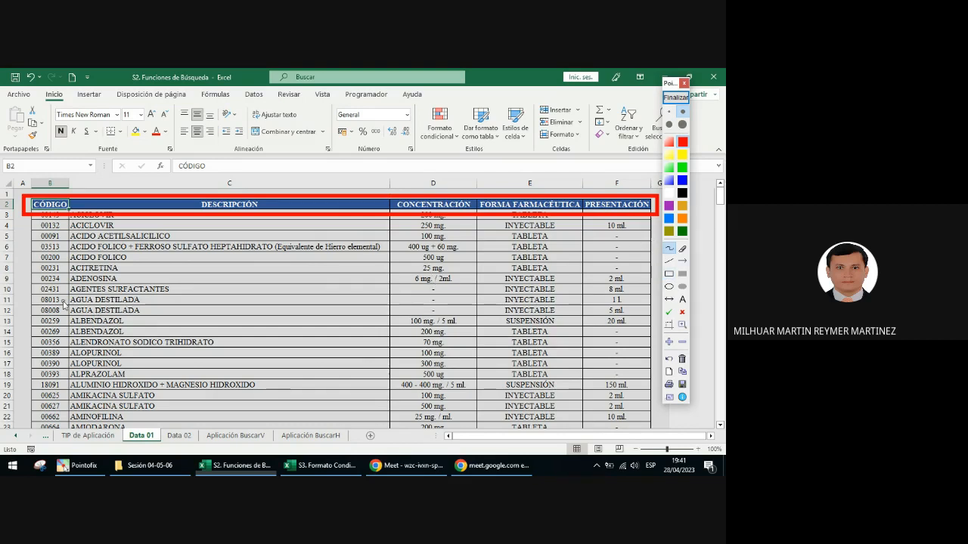
{"action": "left_click_drag", "start_coordinate": [57, 284], "coordinate": [48, 321]}
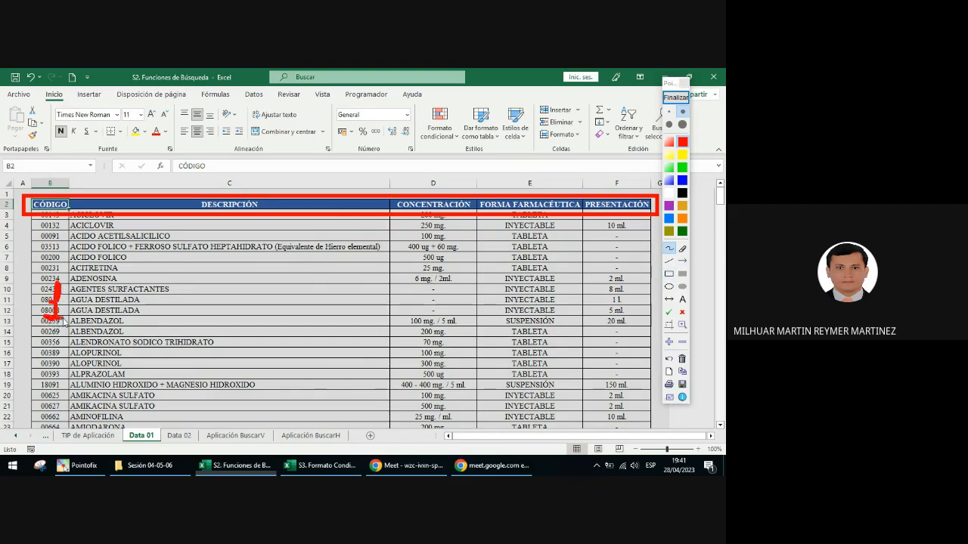
{"action": "mouse_move", "coordinate": [262, 302]}
{"action": "left_mouse_down"}
{"action": "mouse_move", "coordinate": [262, 326]}
{"action": "mouse_move", "coordinate": [281, 326]}
{"action": "left_mouse_up"}
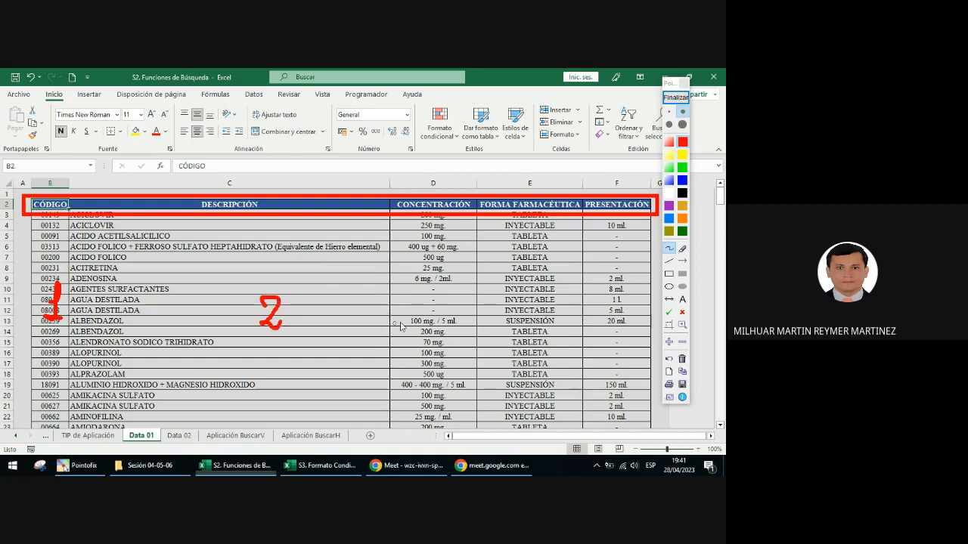
{"action": "mouse_move", "coordinate": [439, 298]}
{"action": "left_mouse_down"}
{"action": "mouse_move", "coordinate": [447, 305]}
{"action": "mouse_move", "coordinate": [436, 330]}
{"action": "left_mouse_up"}
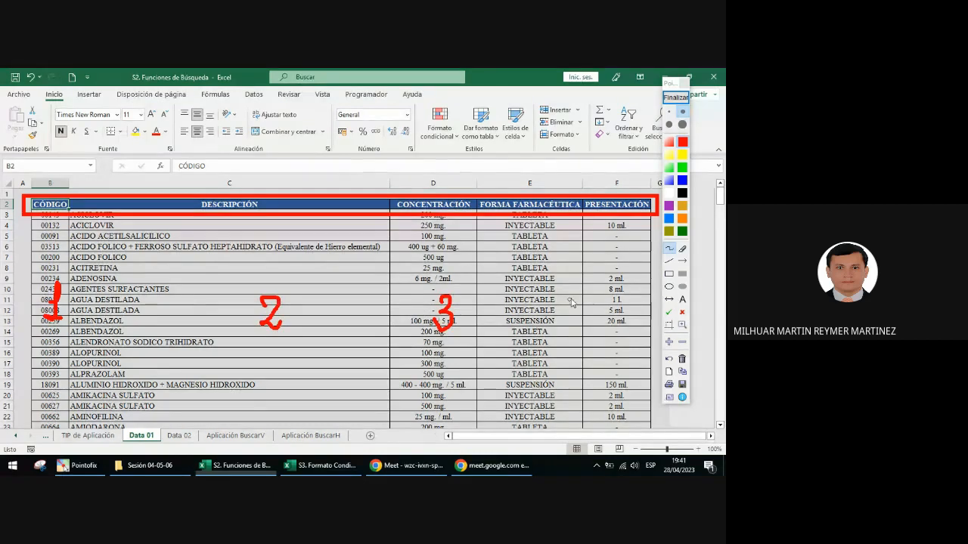
{"action": "mouse_move", "coordinate": [556, 291]}
{"action": "left_mouse_down"}
{"action": "mouse_move", "coordinate": [549, 313]}
{"action": "mouse_move", "coordinate": [569, 313]}
{"action": "left_mouse_up"}
{"action": "left_click_drag", "start_coordinate": [562, 293], "coordinate": [564, 328]}
{"action": "mouse_move", "coordinate": [618, 291]}
{"action": "left_mouse_down"}
{"action": "mouse_move", "coordinate": [633, 292]}
{"action": "mouse_move", "coordinate": [622, 309]}
{"action": "mouse_move", "coordinate": [629, 325]}
{"action": "mouse_move", "coordinate": [610, 323]}
{"action": "left_mouse_up"}
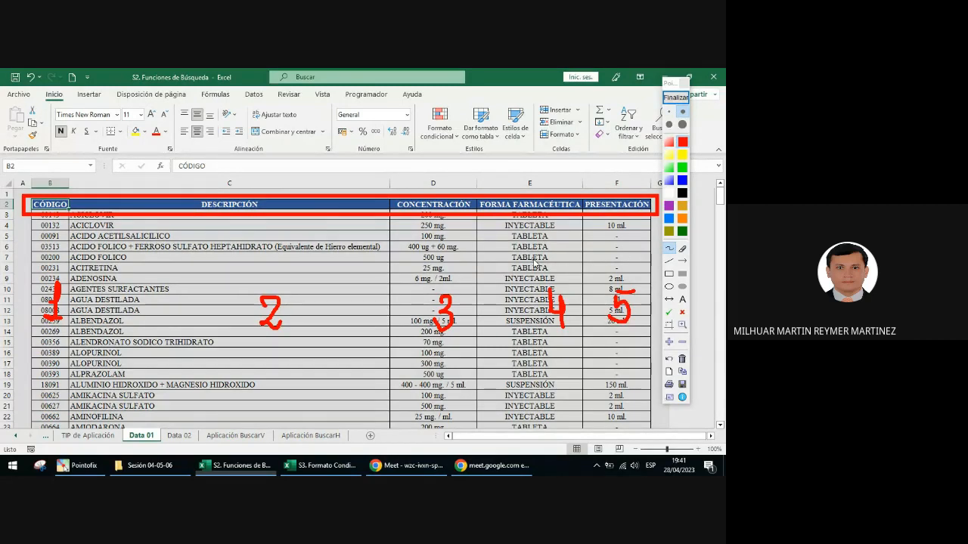
Step: Draw a blue ellipse around the handwritten 1 over the CÓDIGO column
{"action": "left_click", "coordinate": [669, 286]}
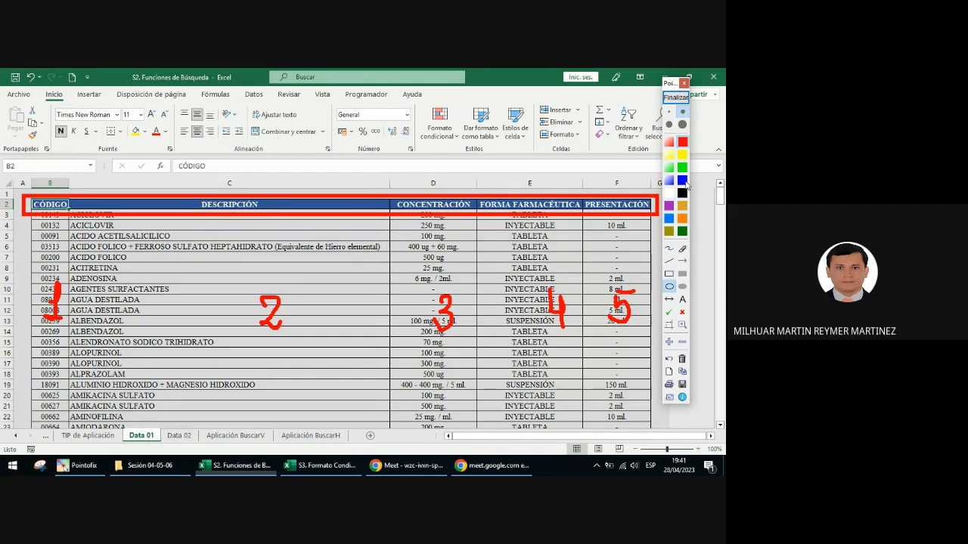
{"action": "left_click", "coordinate": [684, 180]}
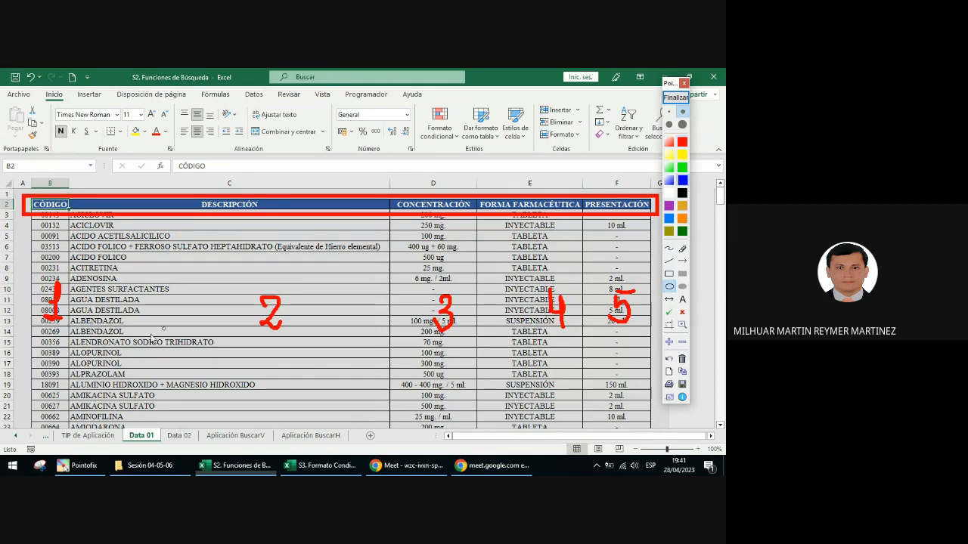
{"action": "left_click_drag", "start_coordinate": [20, 324], "coordinate": [91, 281]}
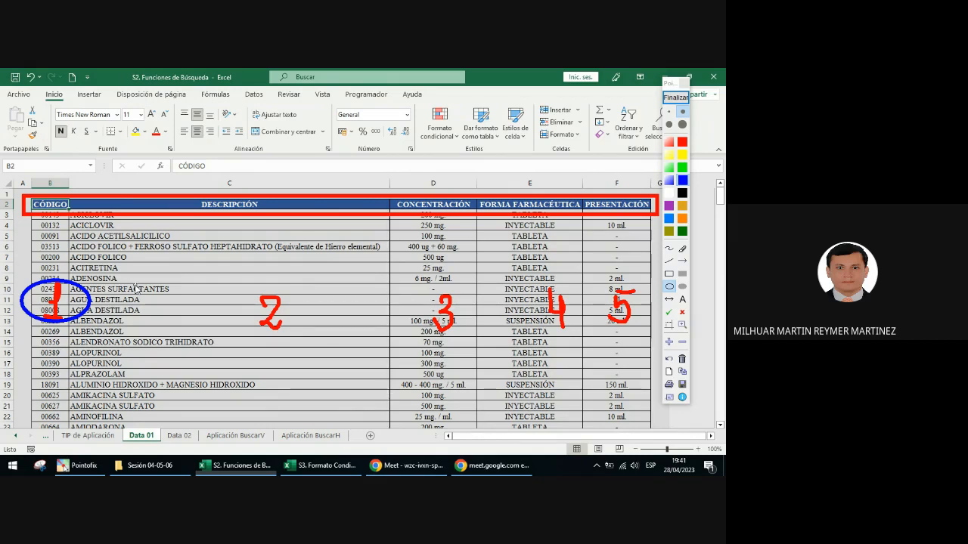
Step: Place a green check mark above the handwritten 2 and draw a blue arrow from the DESCRIPCIÓN column to the PRESENTACIÓN column
{"action": "left_click", "coordinate": [669, 312]}
{"action": "left_click", "coordinate": [284, 284]}
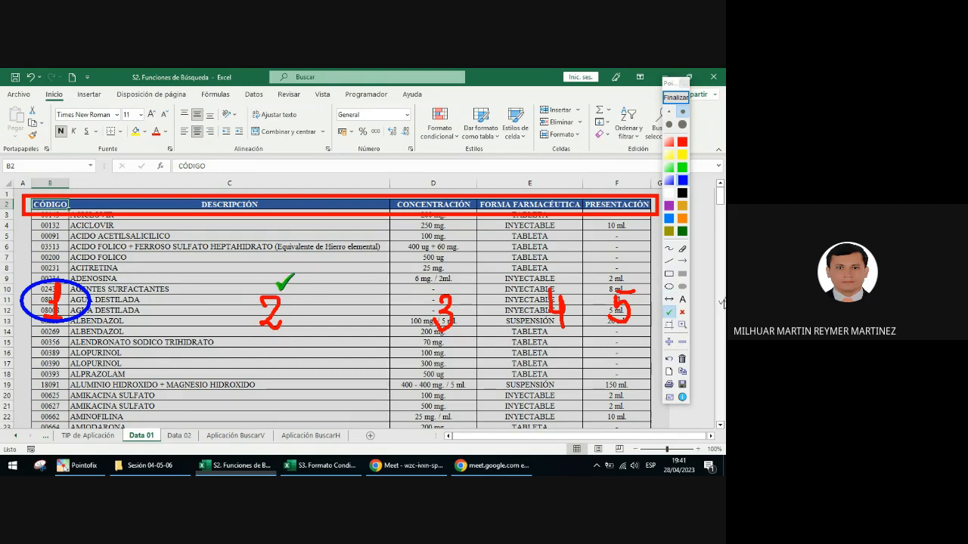
{"action": "left_click", "coordinate": [684, 261]}
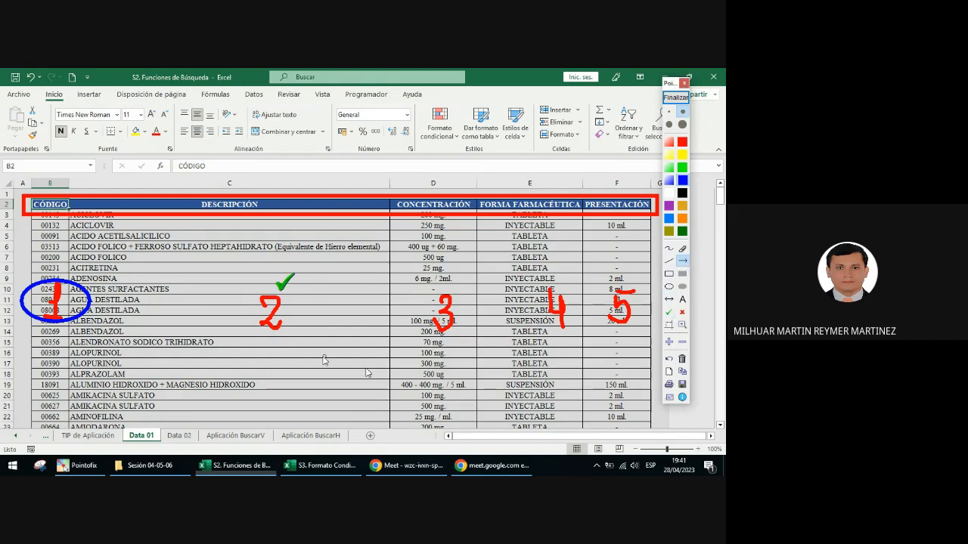
{"action": "left_click_drag", "start_coordinate": [315, 357], "coordinate": [614, 371]}
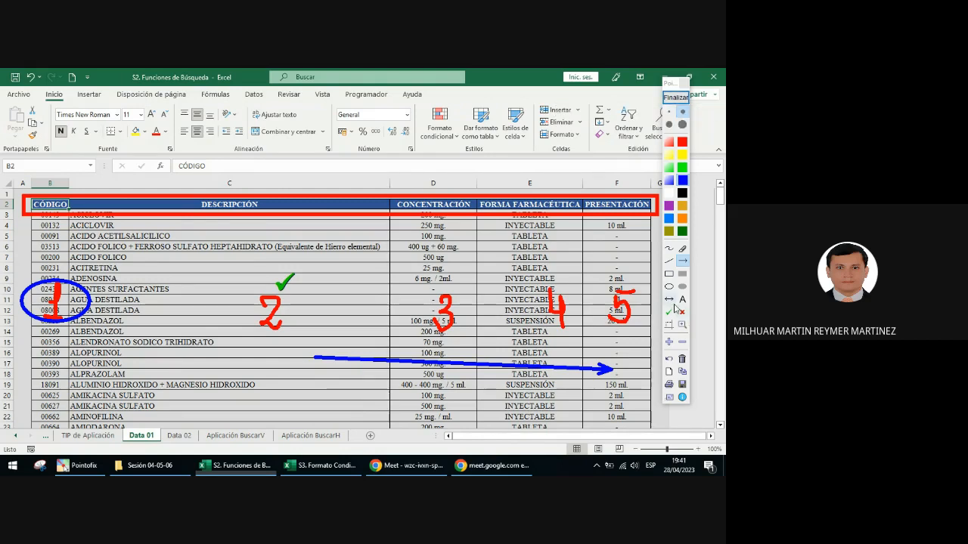
Step: Circle the handwritten 2 and 5 in orange, and end the screen annotation
{"action": "left_click", "coordinate": [669, 288]}
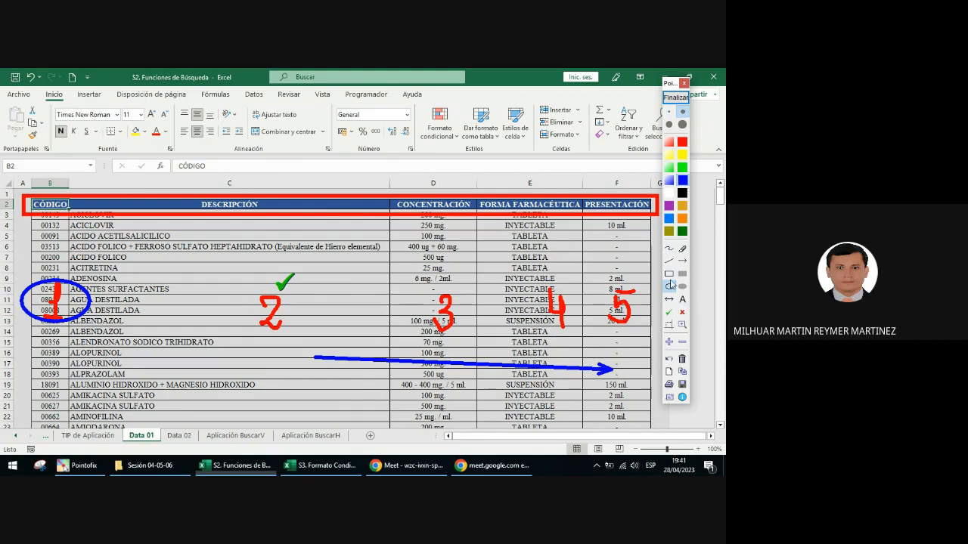
{"action": "left_click", "coordinate": [683, 220]}
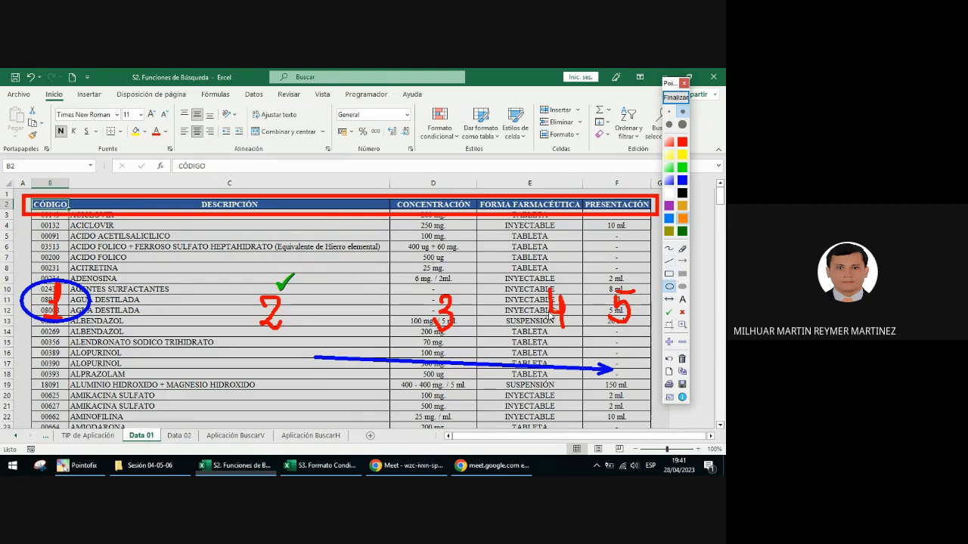
{"action": "mouse_move", "coordinate": [238, 264]}
{"action": "left_mouse_down"}
{"action": "mouse_move", "coordinate": [305, 315]}
{"action": "mouse_move", "coordinate": [318, 349]}
{"action": "left_mouse_up"}
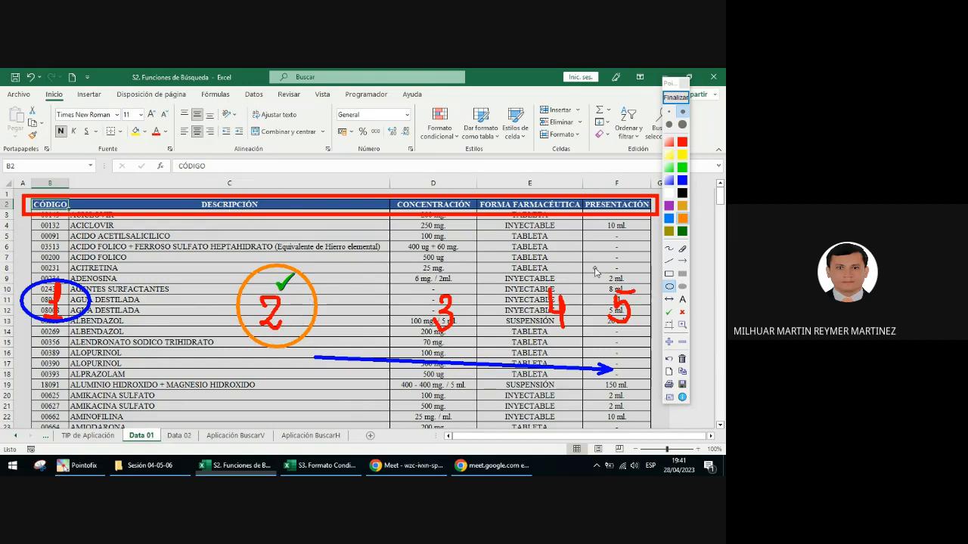
{"action": "left_click_drag", "start_coordinate": [594, 267], "coordinate": [650, 349]}
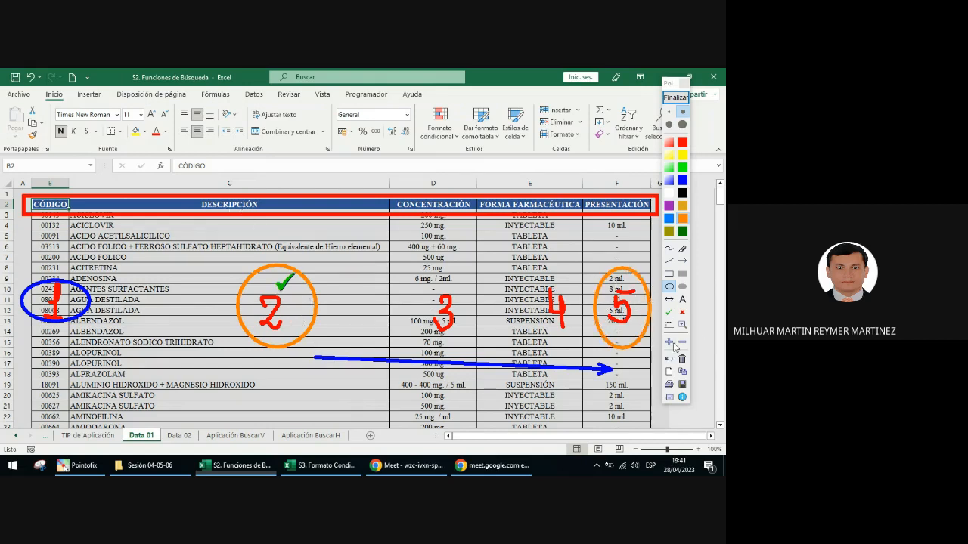
{"action": "left_click", "coordinate": [671, 103]}
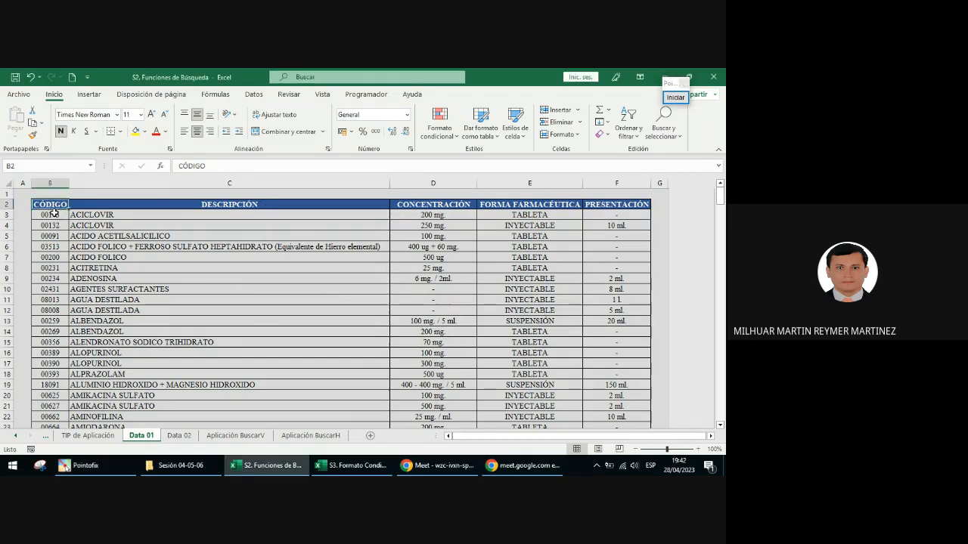
Step: Skim the medicine list, then annotate the Data 01 sheet tab with an orange frame and an arrow pointing at it
{"action": "scroll", "coordinate": [54, 214], "scroll_direction": "down", "scroll_amount": 6}
{"action": "scroll", "coordinate": [53, 214], "scroll_direction": "down", "scroll_amount": 14}
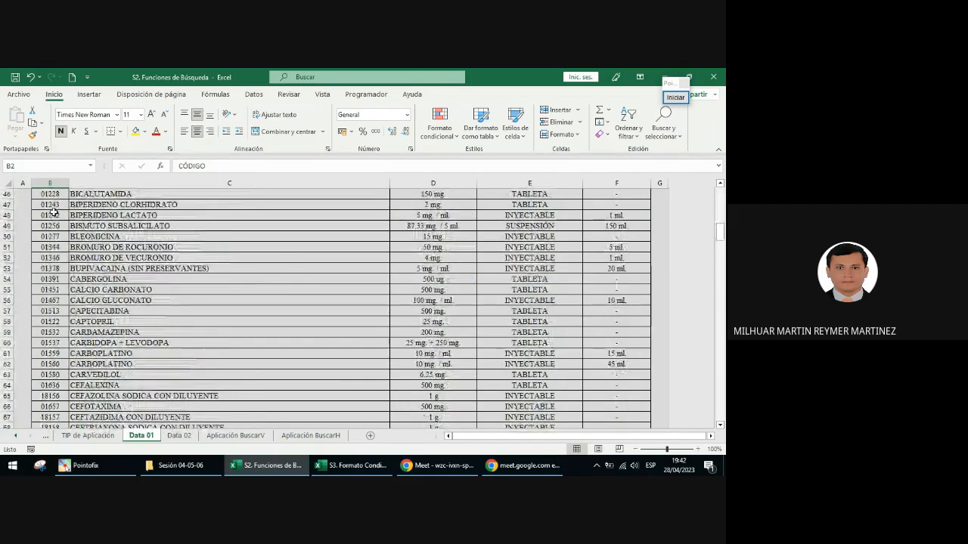
{"action": "scroll", "coordinate": [53, 214], "scroll_direction": "up", "scroll_amount": 13}
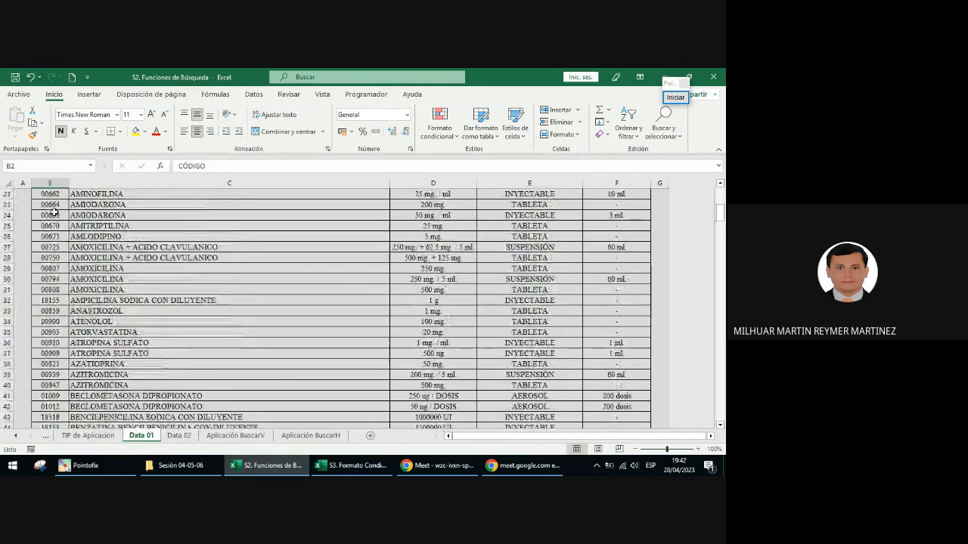
{"action": "scroll", "coordinate": [54, 214], "scroll_direction": "up", "scroll_amount": 4}
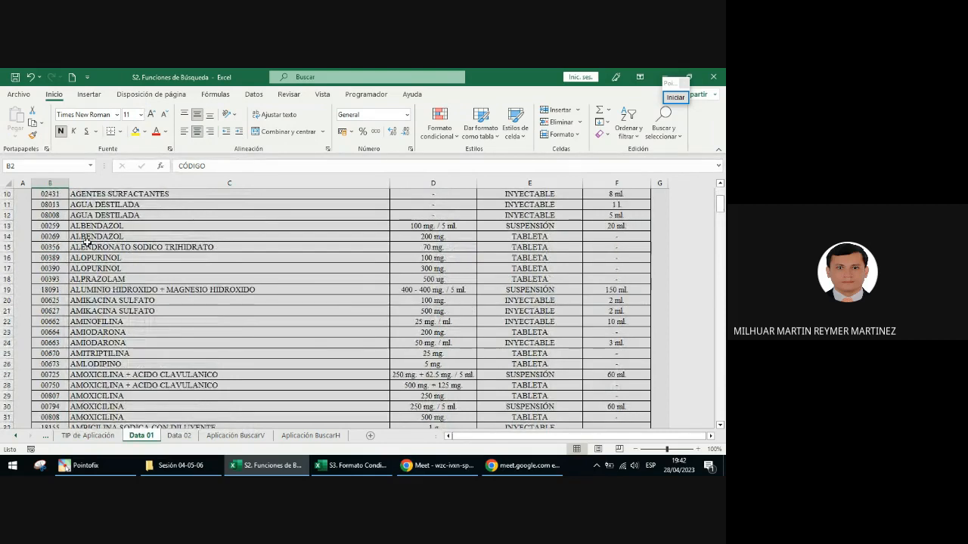
{"action": "scroll", "coordinate": [105, 205], "scroll_direction": "up", "scroll_amount": 3}
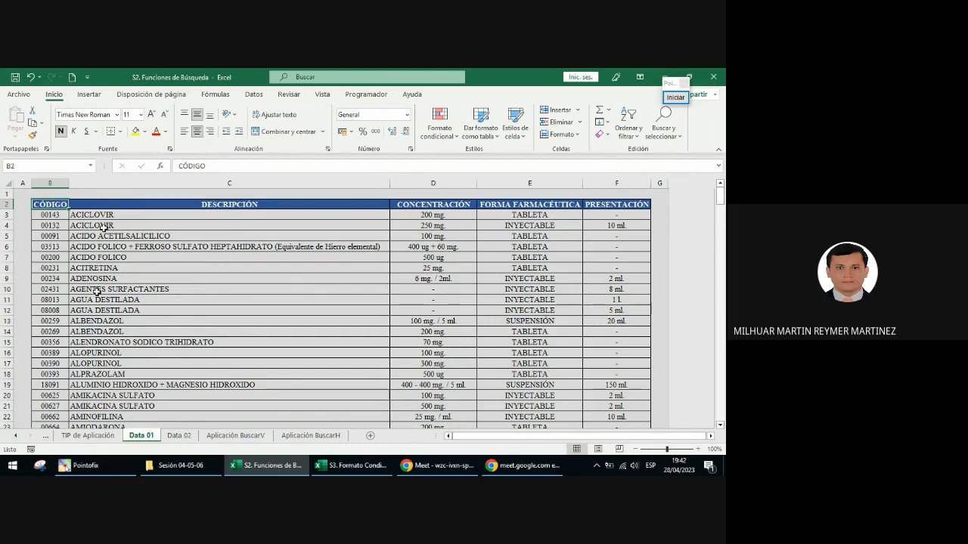
{"action": "left_click", "coordinate": [675, 97]}
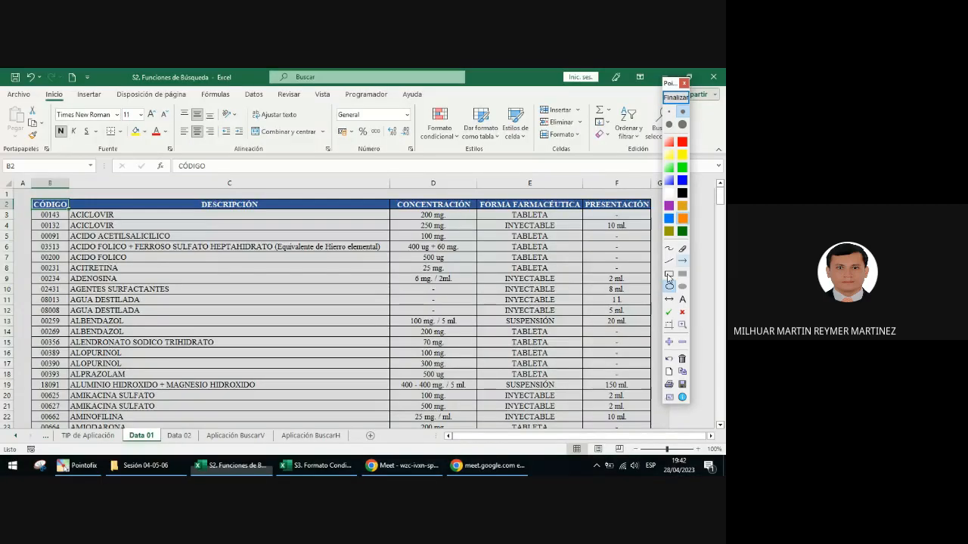
{"action": "left_click", "coordinate": [669, 275]}
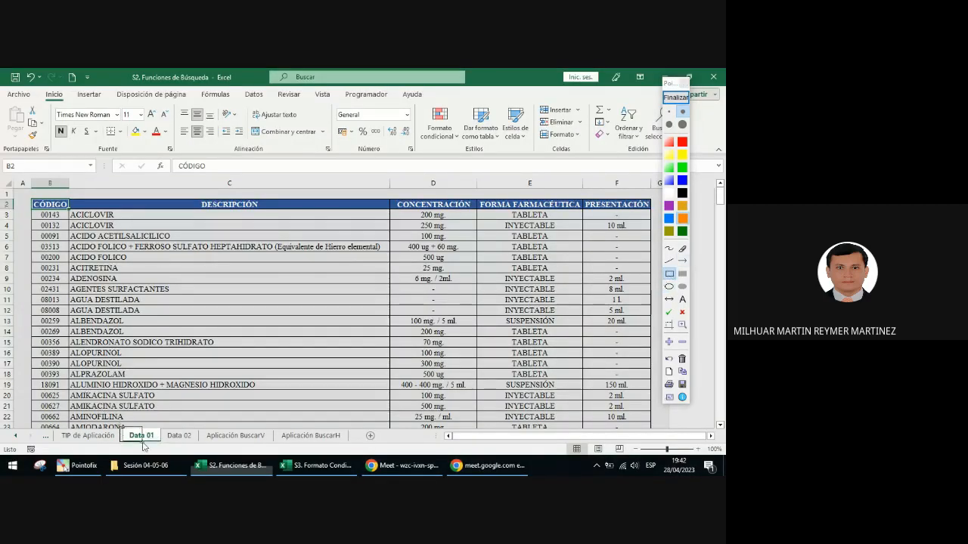
{"action": "left_click_drag", "start_coordinate": [167, 446], "coordinate": [168, 447]}
{"action": "left_click", "coordinate": [682, 260]}
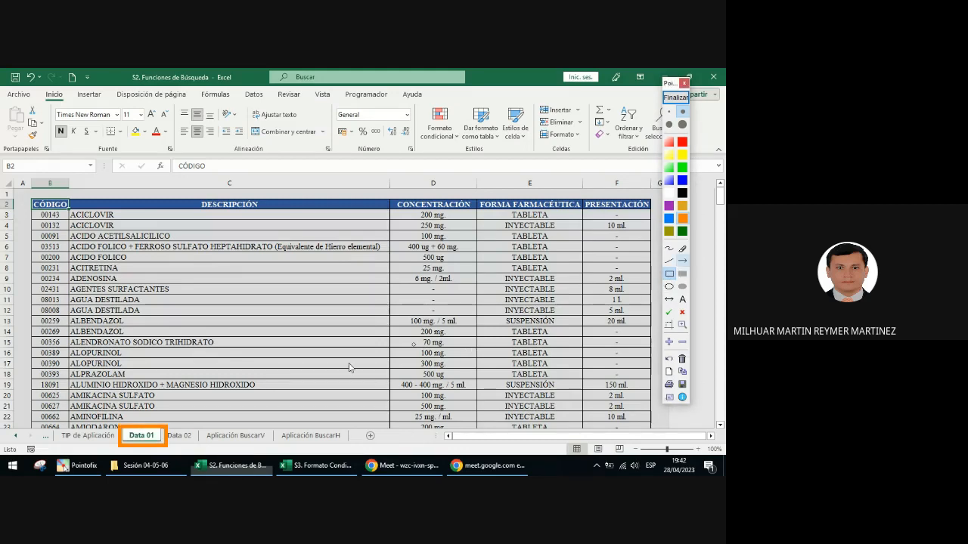
{"action": "left_click_drag", "start_coordinate": [204, 392], "coordinate": [160, 420]}
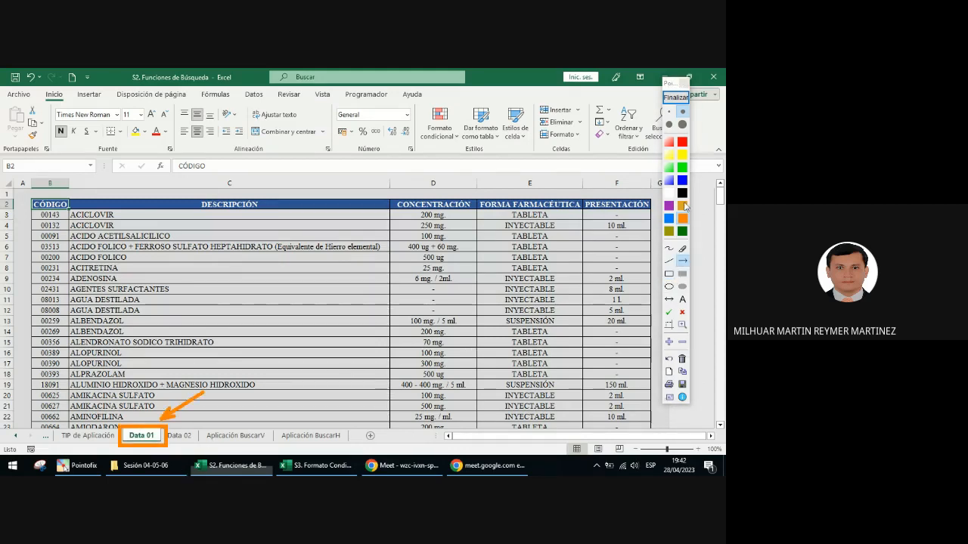
{"action": "left_click", "coordinate": [680, 100]}
Step: Start a new annotation marking the cell name box with a dark green arrow and a matching rectangle
{"action": "left_click", "coordinate": [681, 99]}
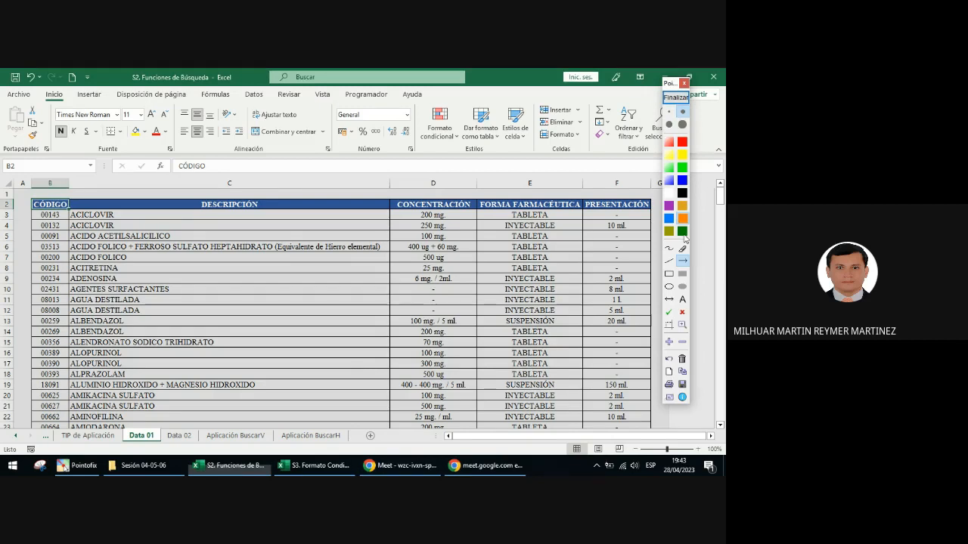
{"action": "left_click_drag", "start_coordinate": [141, 290], "coordinate": [77, 177]}
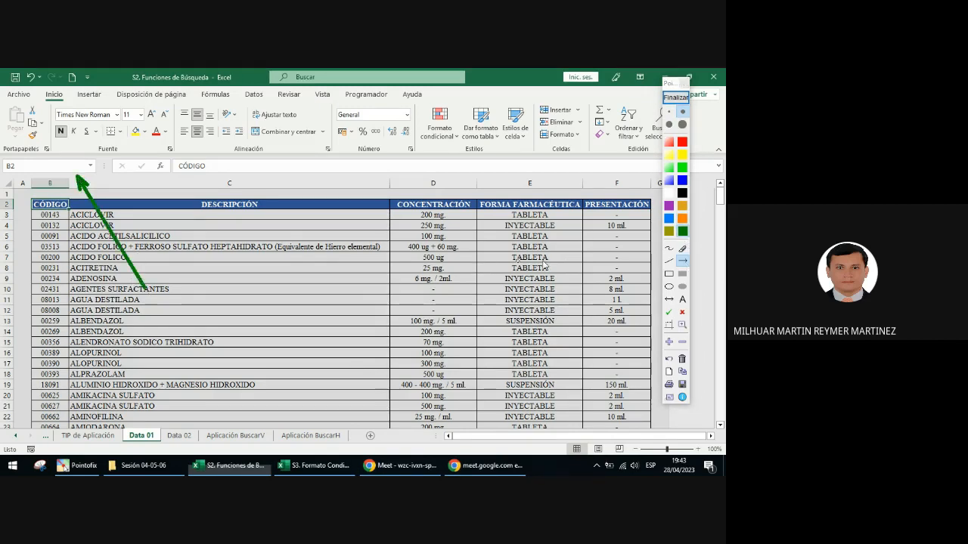
{"action": "left_click", "coordinate": [669, 273]}
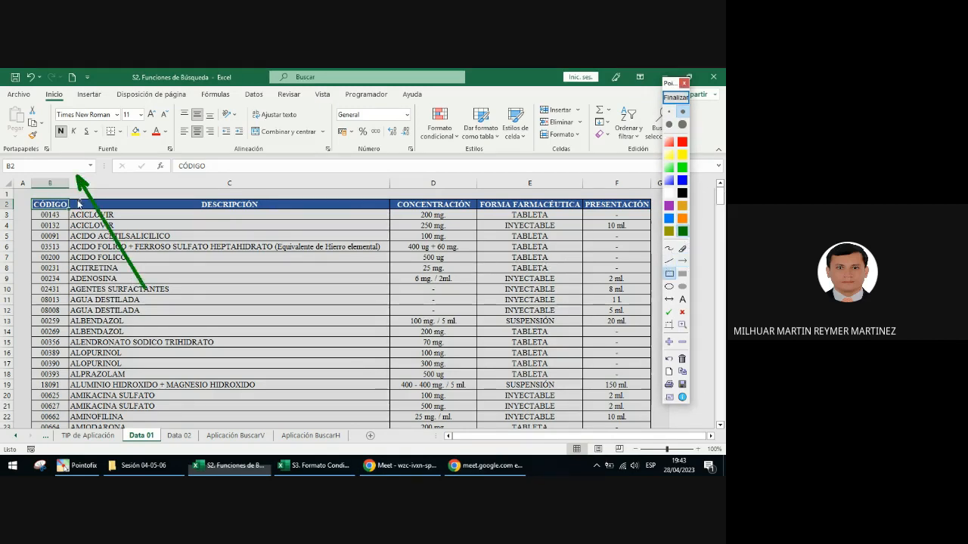
{"action": "left_click_drag", "start_coordinate": [9, 160], "coordinate": [97, 177]}
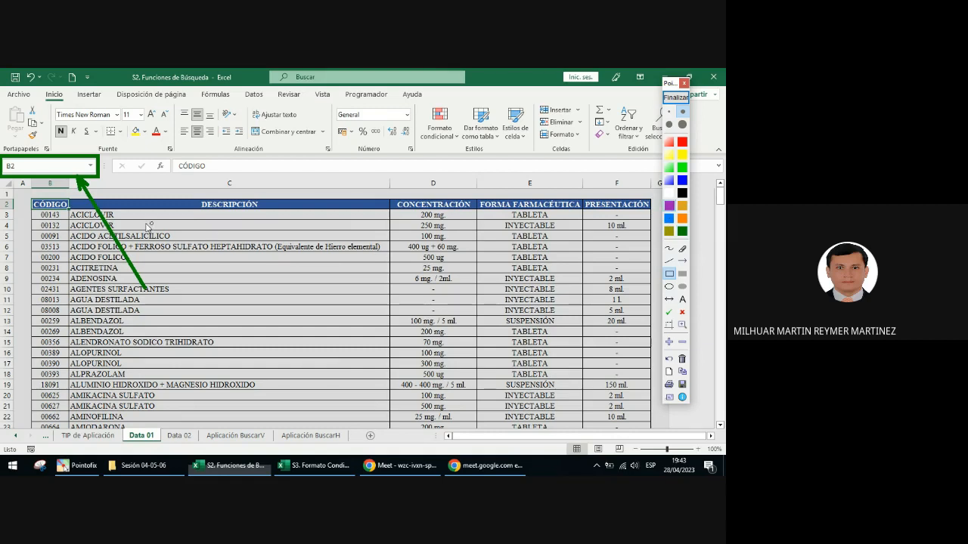
Step: Frame the CÓDIGO header in purple, and select that header cell in the worksheet once the annotation is ended
{"action": "left_click_drag", "start_coordinate": [28, 199], "coordinate": [71, 211]}
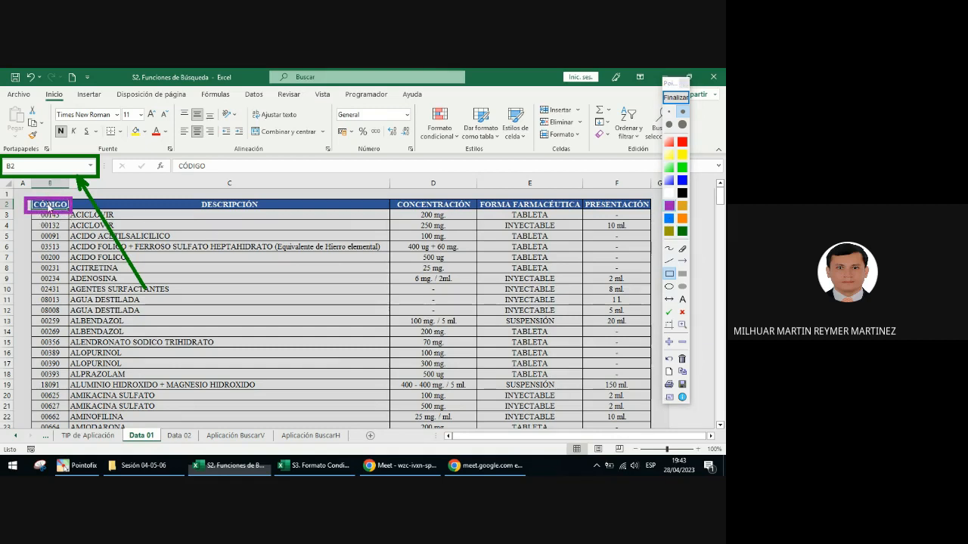
{"action": "left_click", "coordinate": [675, 96]}
{"action": "left_click", "coordinate": [59, 205]}
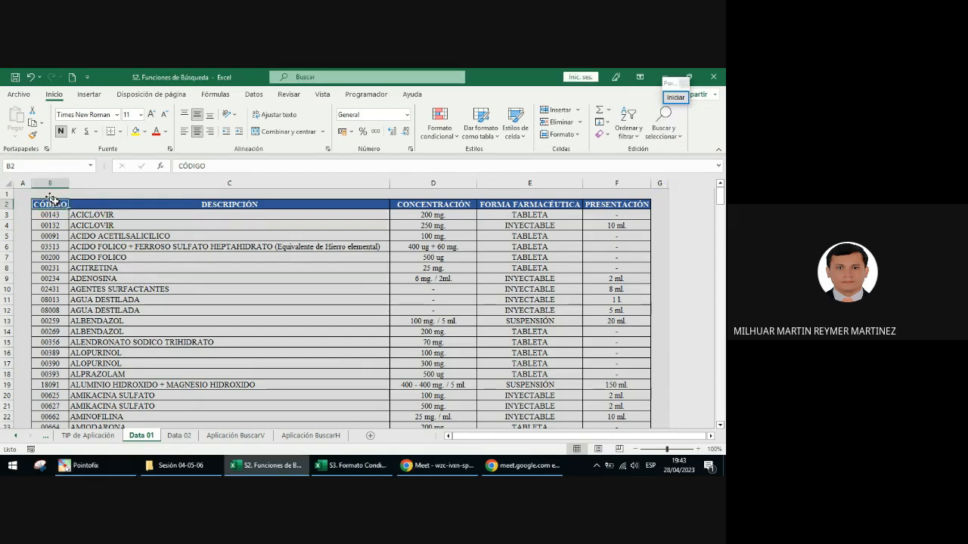
Step: View the list of defined names, and dock the workbook window beside the meeting chat, widened to about three quarters of the screen
{"action": "left_click", "coordinate": [31, 164]}
{"action": "left_click", "coordinate": [90, 170]}
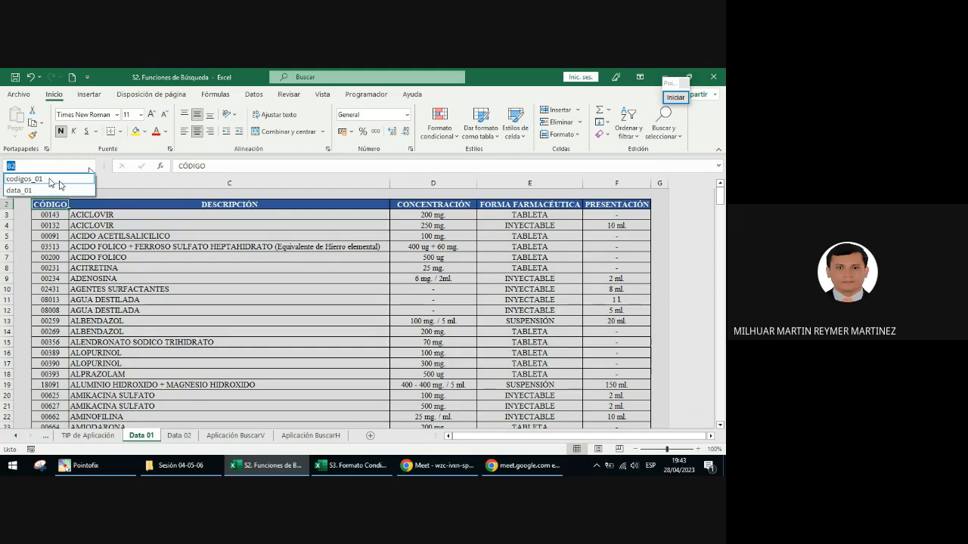
{"action": "left_click", "coordinate": [199, 199]}
{"action": "key", "text": "super+Left"}
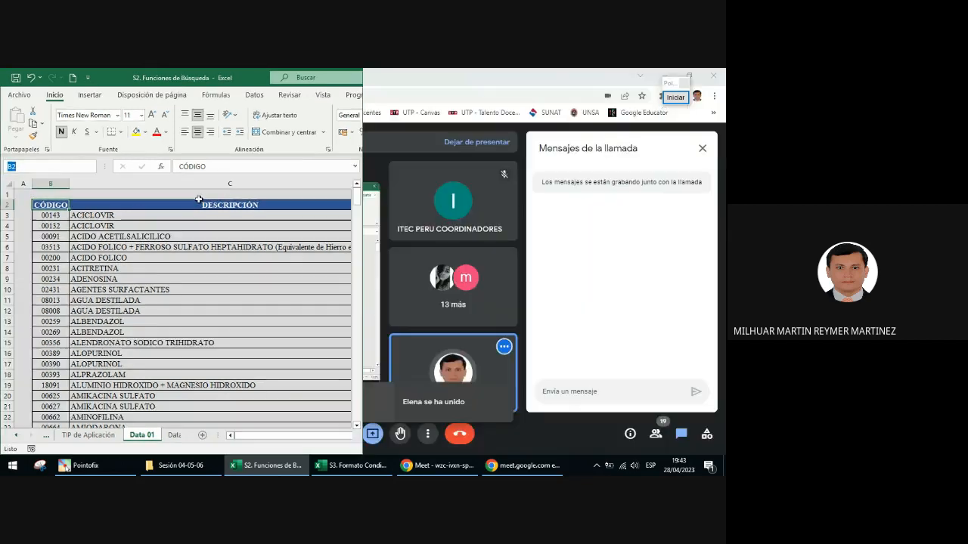
{"action": "key", "text": "Escape"}
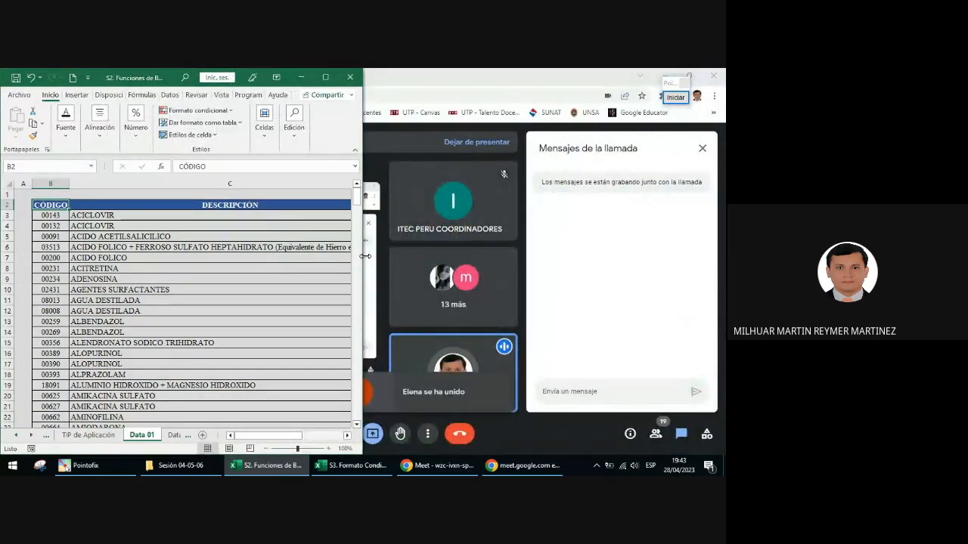
{"action": "left_click_drag", "start_coordinate": [362, 264], "coordinate": [540, 243]}
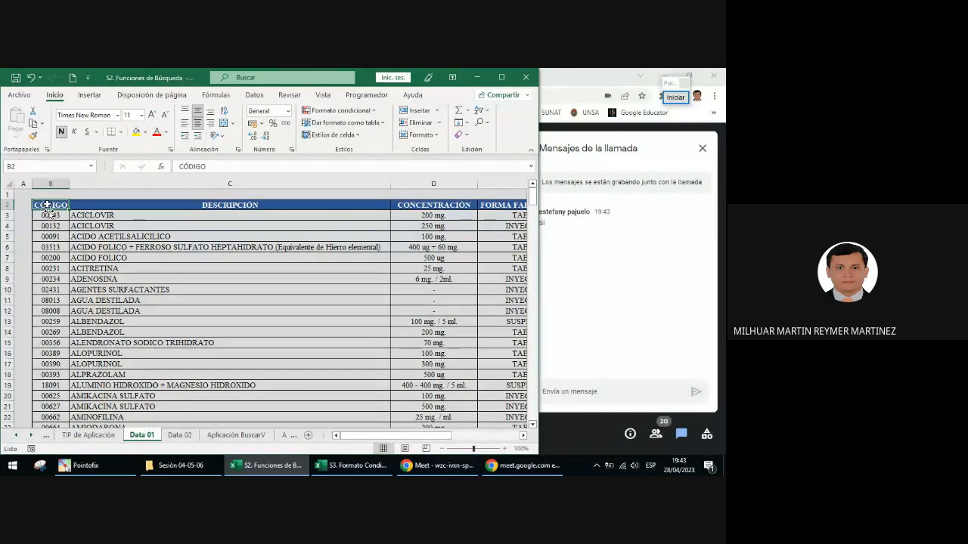
Step: Go to the named range codigos_01 from the list of defined names and look over the code cells it covers
{"action": "left_click", "coordinate": [91, 170]}
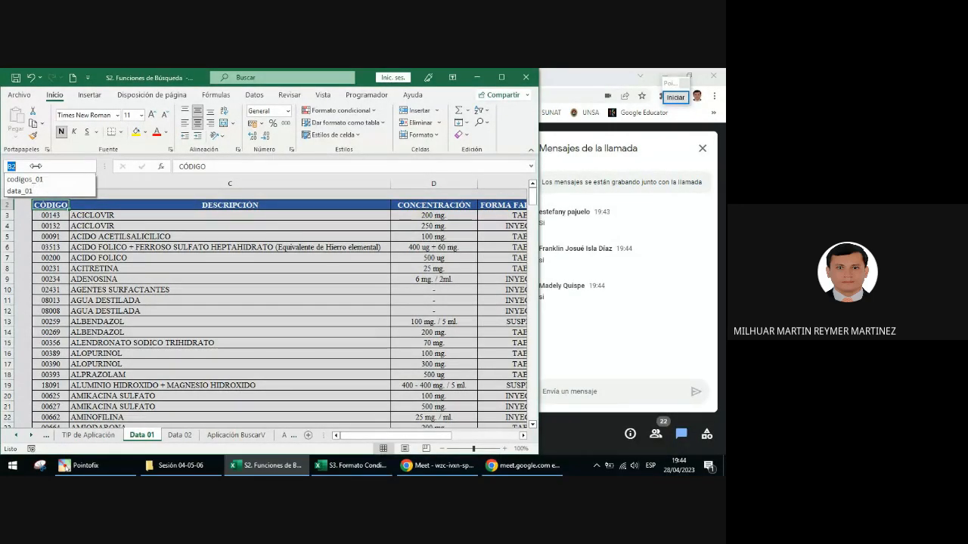
{"action": "key", "text": "Escape"}
{"action": "key", "text": "Escape"}
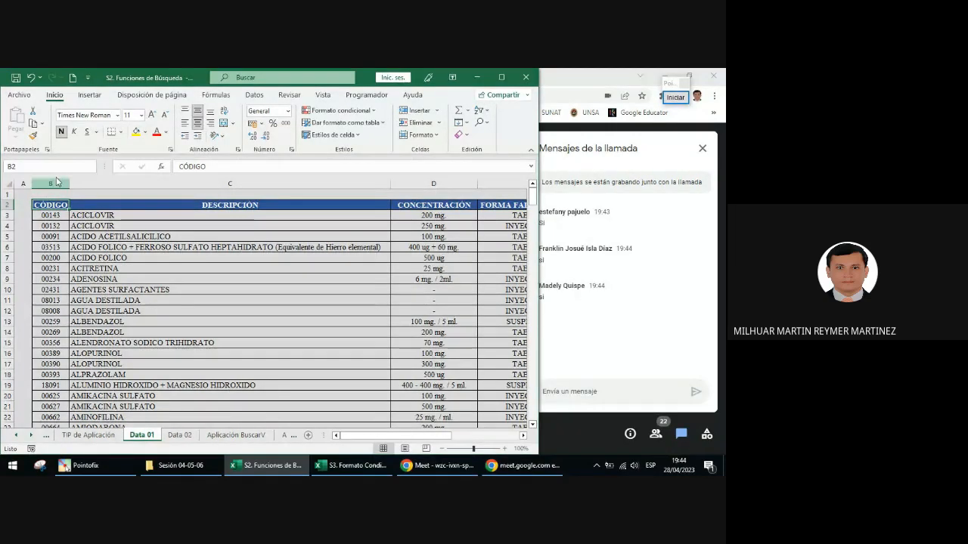
{"action": "left_click", "coordinate": [99, 167]}
{"action": "left_click", "coordinate": [71, 180]}
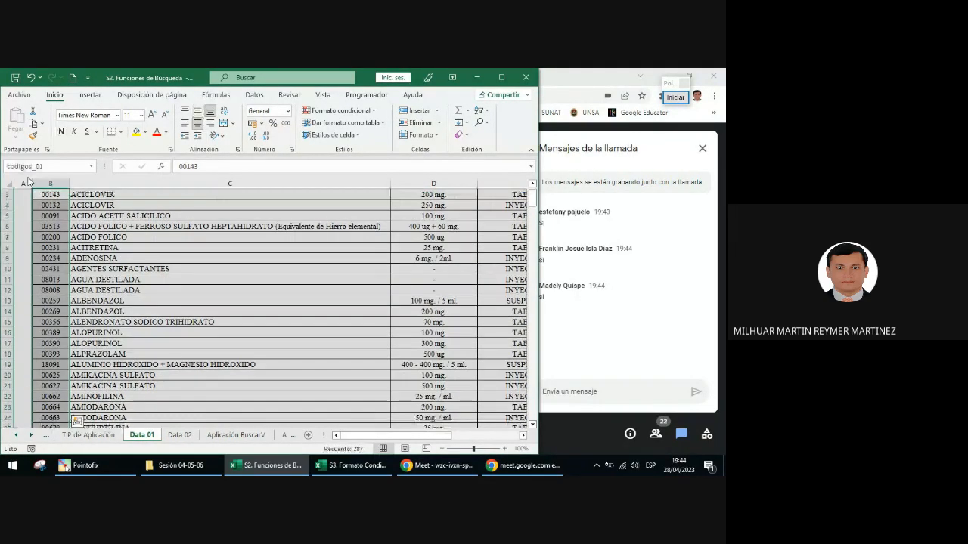
{"action": "scroll", "coordinate": [57, 205], "scroll_direction": "down", "scroll_amount": 6}
{"action": "scroll", "coordinate": [57, 205], "scroll_direction": "down", "scroll_amount": 10}
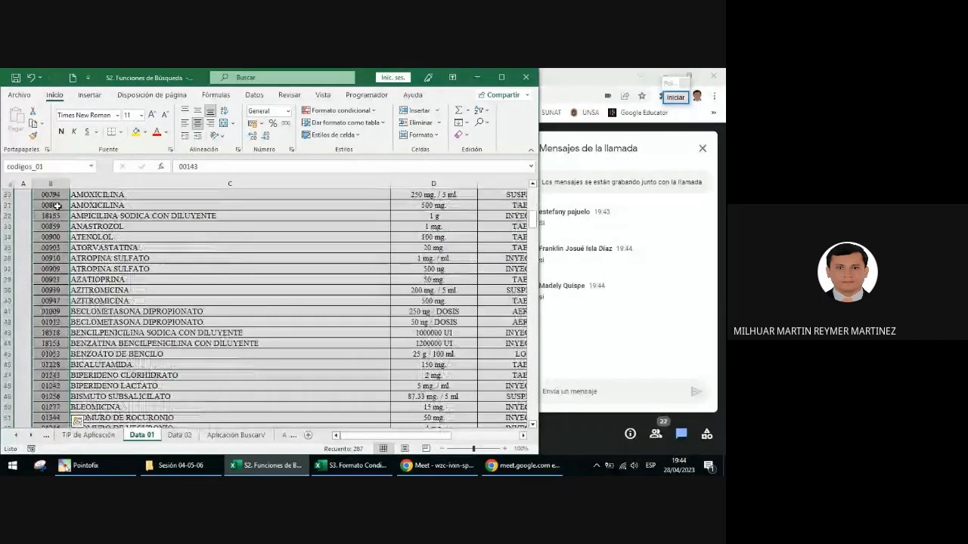
{"action": "scroll", "coordinate": [57, 205], "scroll_direction": "up", "scroll_amount": 9}
{"action": "scroll", "coordinate": [57, 205], "scroll_direction": "up", "scroll_amount": 9}
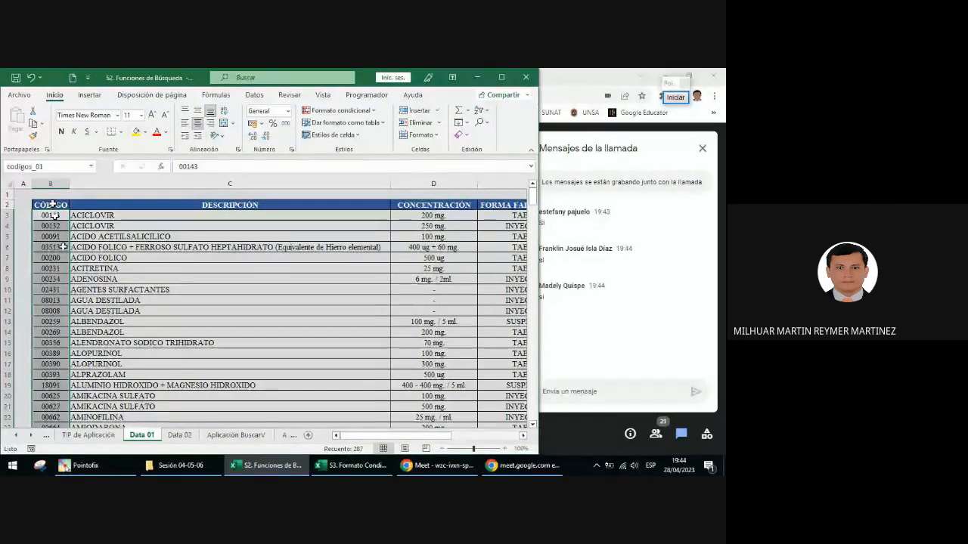
Step: Go to the named range data_01, look over the table area it covers, and view the defined names list again
{"action": "left_click", "coordinate": [92, 167]}
{"action": "left_click", "coordinate": [20, 191]}
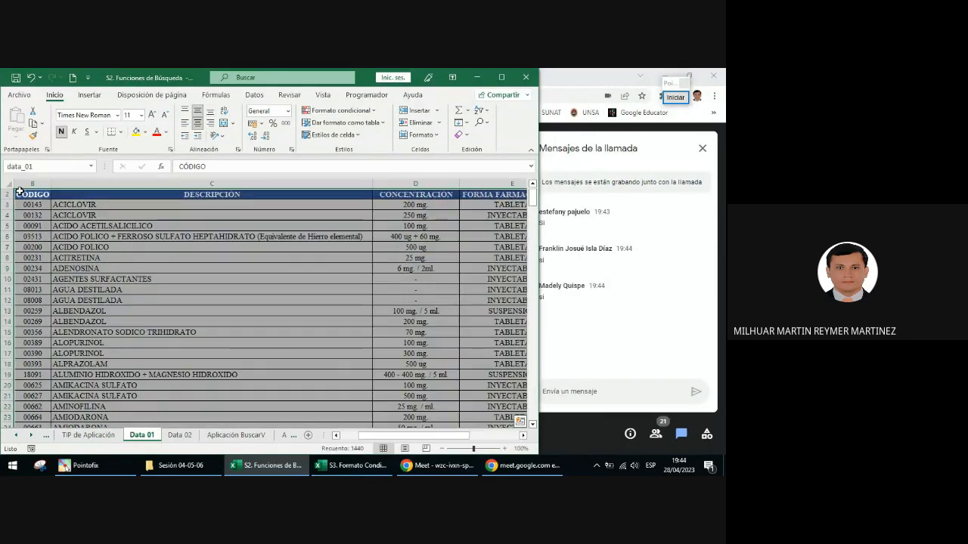
{"action": "scroll", "coordinate": [329, 244], "scroll_direction": "down", "scroll_amount": 1}
{"action": "scroll", "coordinate": [328, 244], "scroll_direction": "down", "scroll_amount": 7}
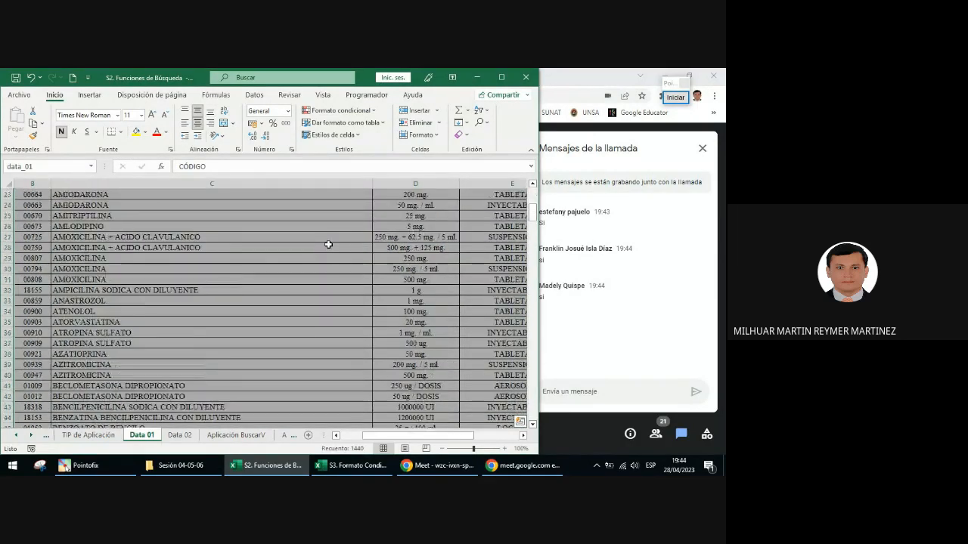
{"action": "scroll", "coordinate": [328, 244], "scroll_direction": "up", "scroll_amount": 8}
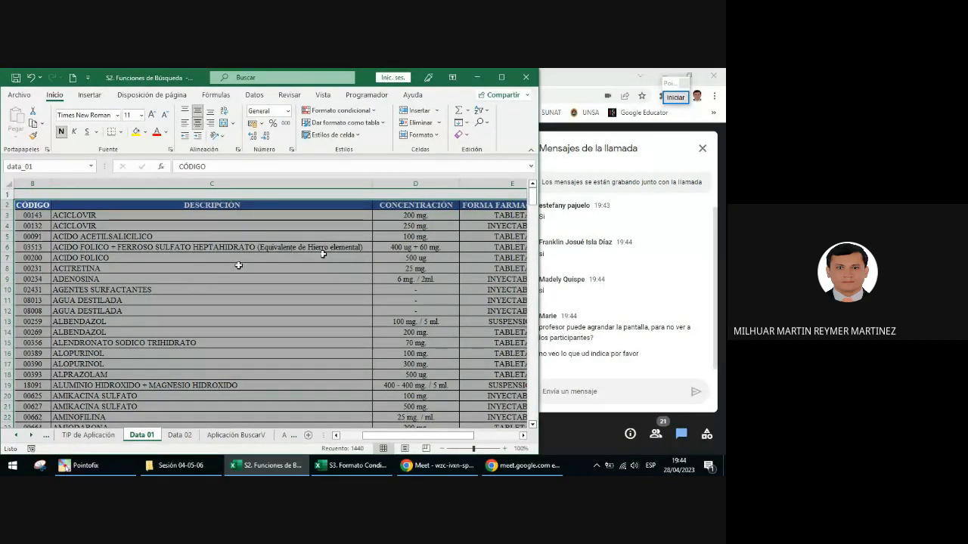
{"action": "left_click", "coordinate": [91, 166]}
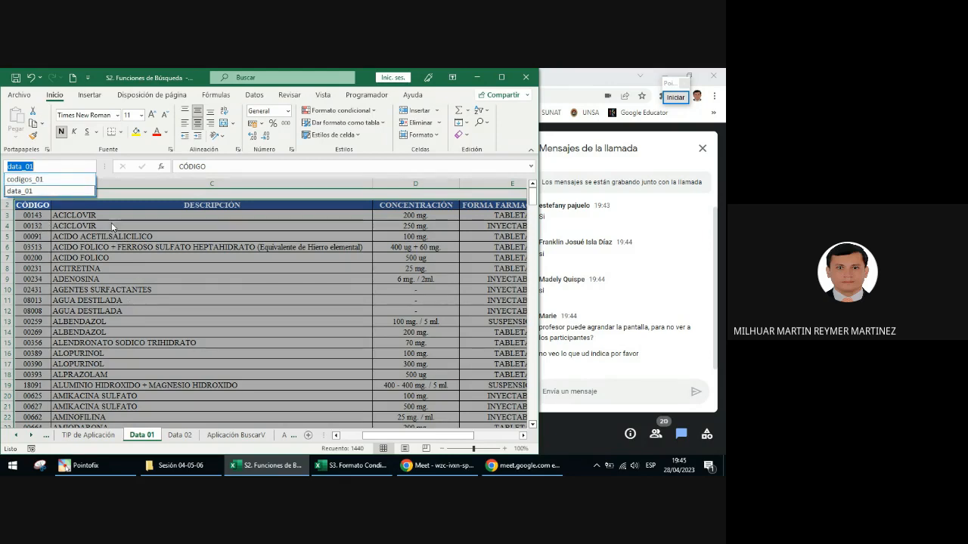
{"action": "scroll", "coordinate": [92, 205], "scroll_direction": "down", "scroll_amount": 1}
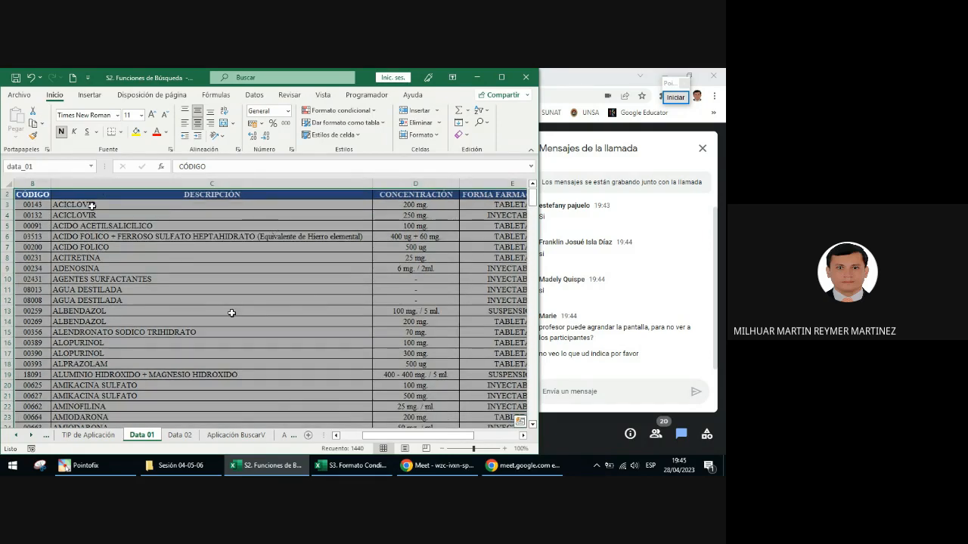
Step: Maximize the workbook, open the Aplicación BuscarV sheet, and annotate its sheet tab with a purple arrow before ending the annotation
{"action": "left_click", "coordinate": [500, 78]}
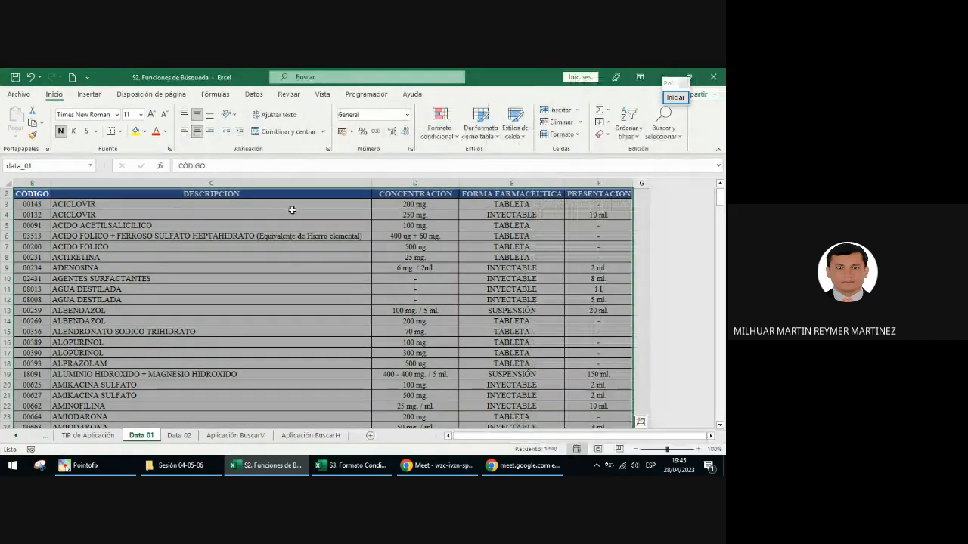
{"action": "left_click", "coordinate": [240, 436]}
{"action": "left_click", "coordinate": [674, 97]}
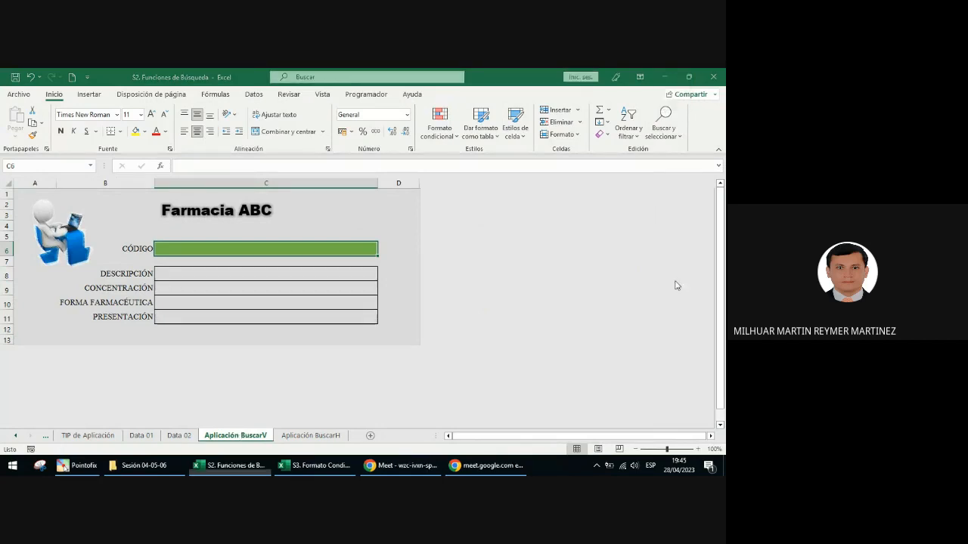
{"action": "left_click", "coordinate": [682, 262]}
{"action": "left_click_drag", "start_coordinate": [409, 350], "coordinate": [262, 432]}
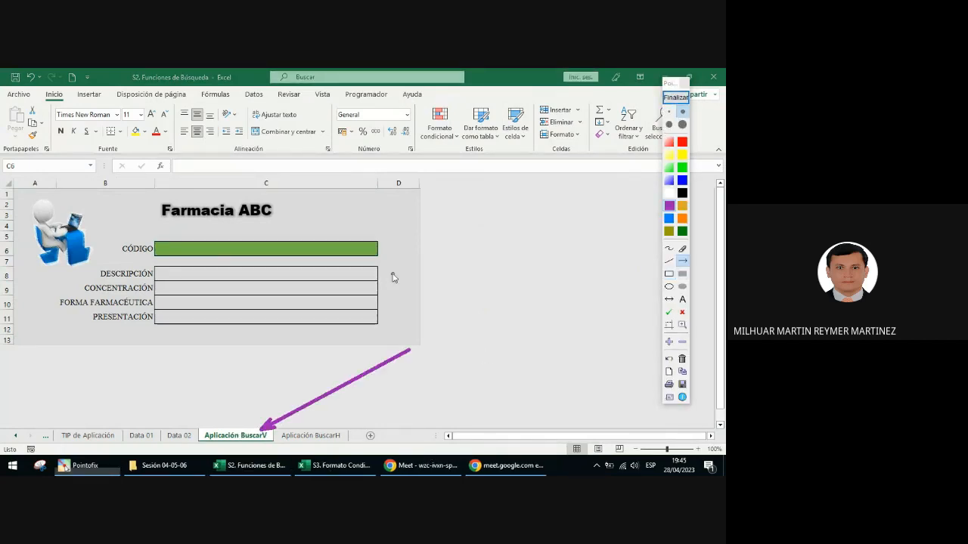
{"action": "left_click", "coordinate": [675, 99]}
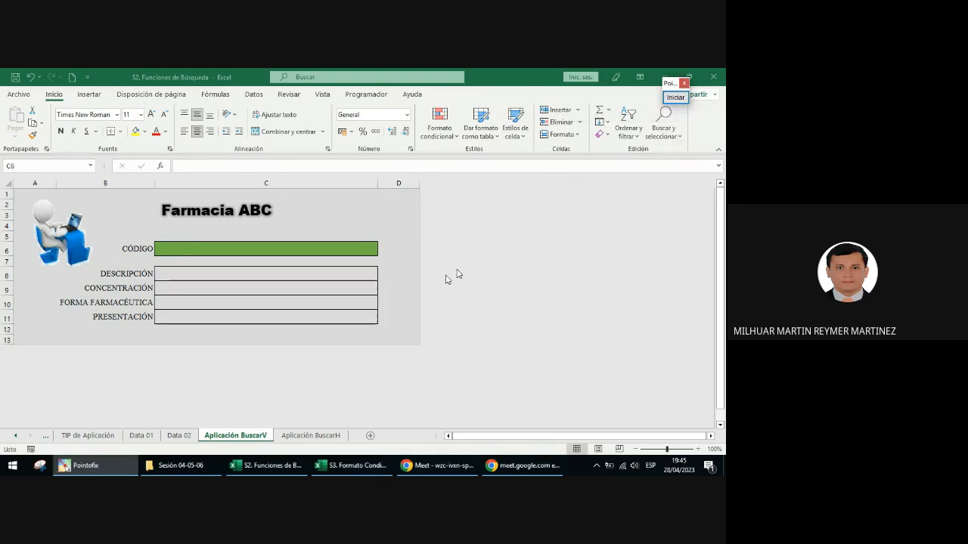
Step: Zoom the form to 145%, select the green CÓDIGO cell C6, and mark its right edge with a small purple scribble in a temporary annotation
{"action": "scroll", "coordinate": [419, 303], "scroll_direction": "up", "scroll_amount": 2}
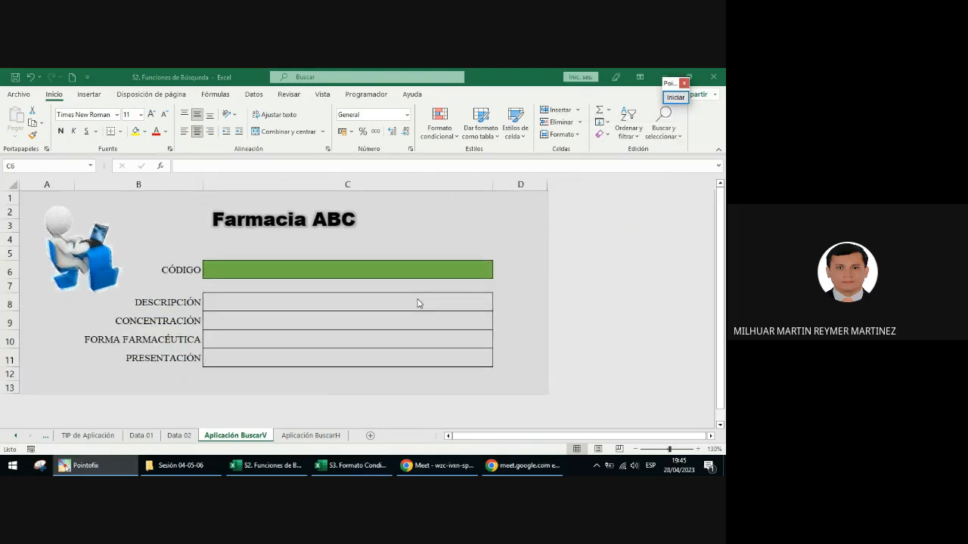
{"action": "scroll", "coordinate": [418, 303], "scroll_direction": "up", "scroll_amount": 1}
{"action": "left_click", "coordinate": [405, 283]}
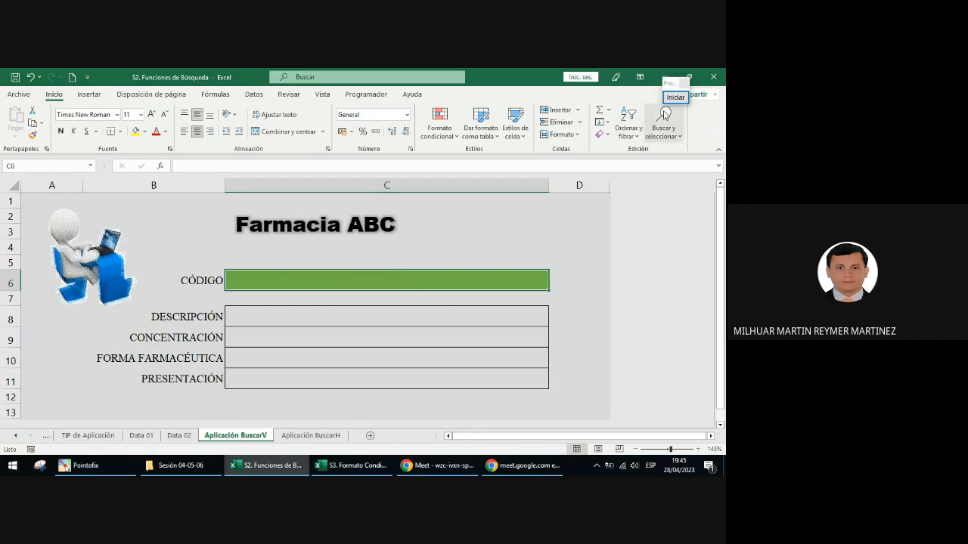
{"action": "left_click", "coordinate": [675, 97]}
{"action": "left_click", "coordinate": [668, 248]}
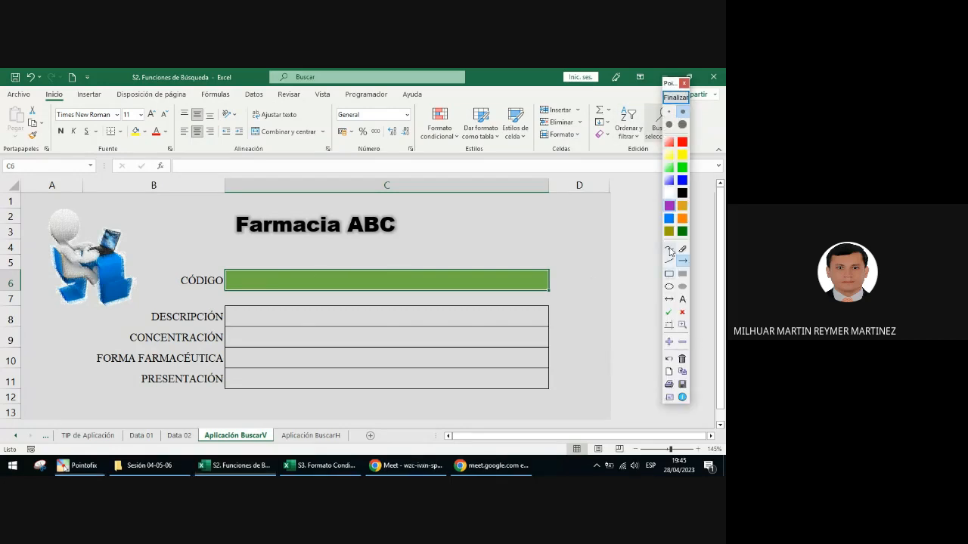
{"action": "left_click_drag", "start_coordinate": [553, 278], "coordinate": [560, 284]}
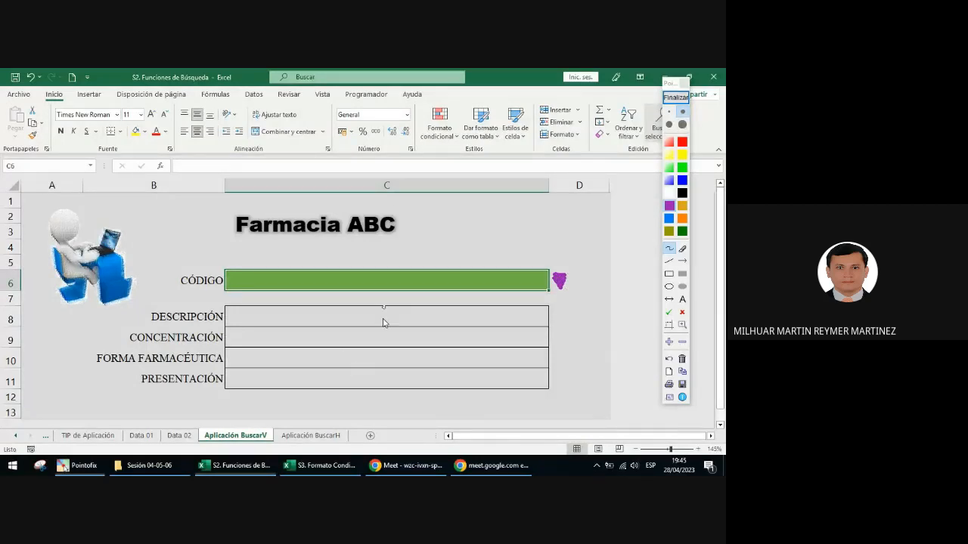
{"action": "left_click", "coordinate": [681, 100]}
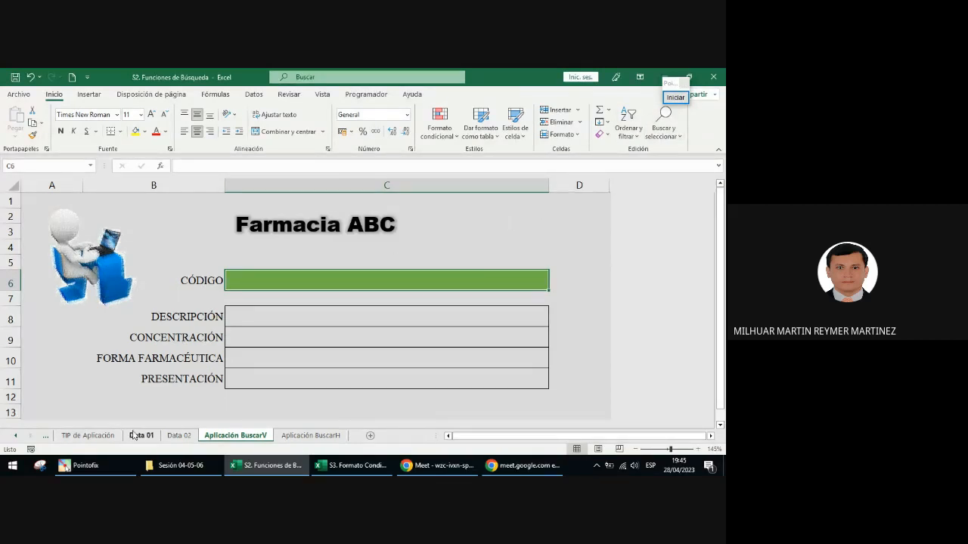
Step: Review the data validation instructions on the TIP de Aplicación sheet, using the annotation tool's magnifier
{"action": "left_click", "coordinate": [106, 437]}
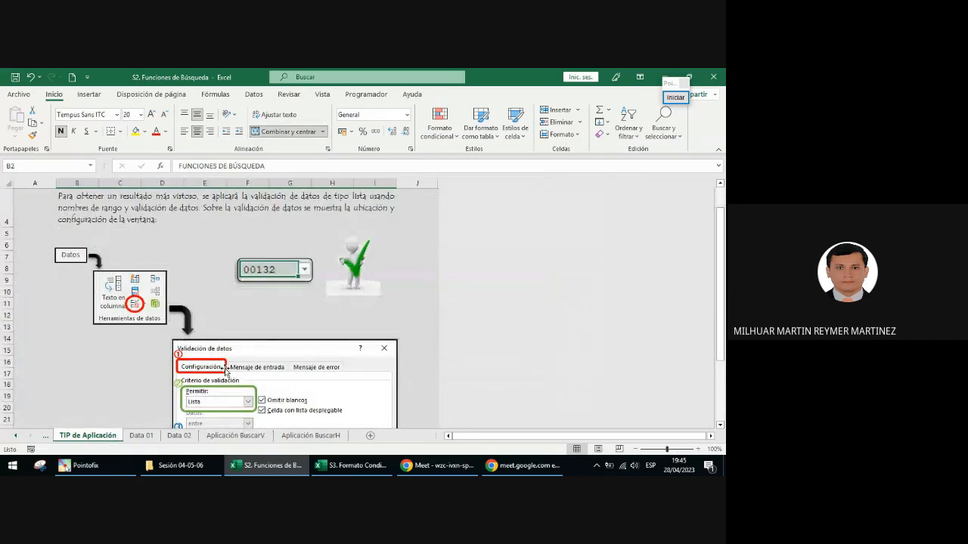
{"action": "scroll", "coordinate": [226, 373], "scroll_direction": "up", "scroll_amount": 1}
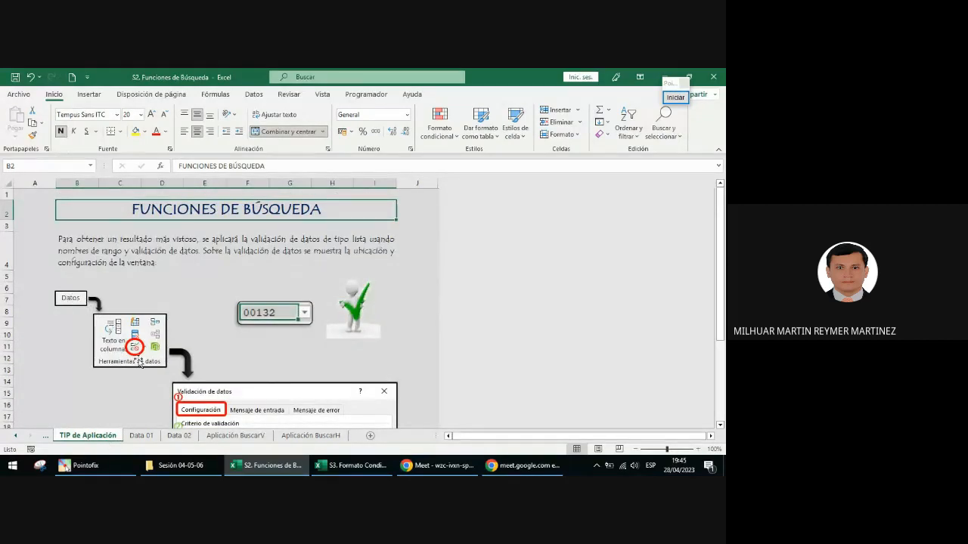
{"action": "scroll", "coordinate": [141, 364], "scroll_direction": "down", "scroll_amount": 2}
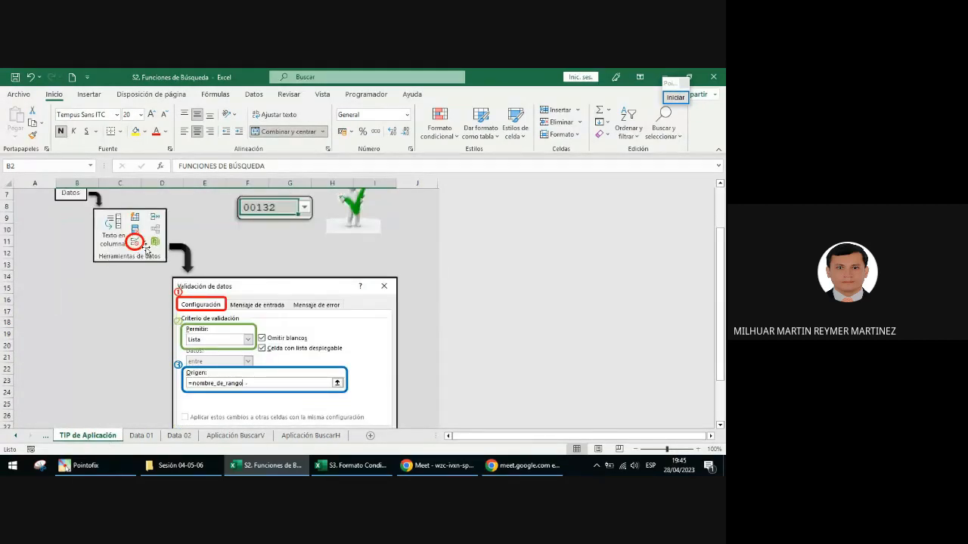
{"action": "left_click", "coordinate": [675, 97]}
{"action": "left_click", "coordinate": [682, 124]}
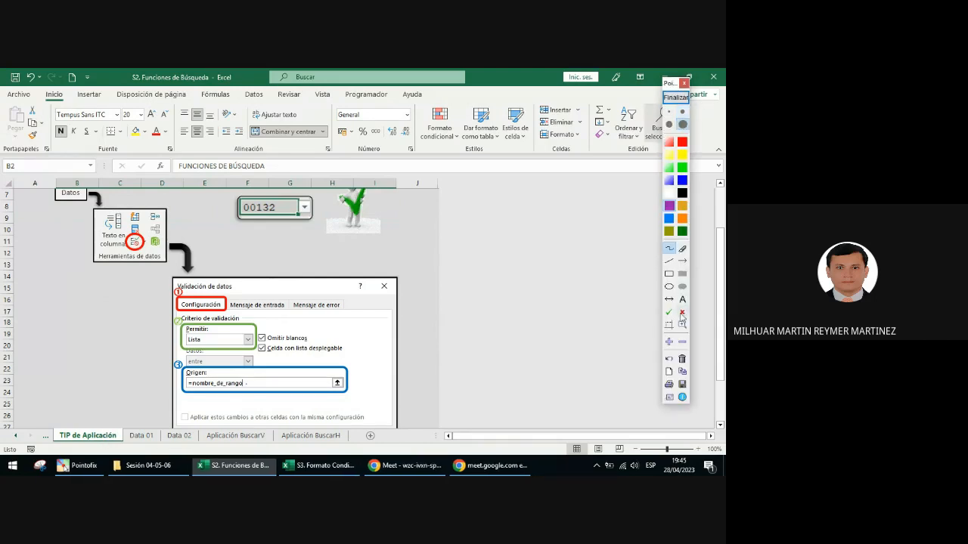
{"action": "left_click", "coordinate": [682, 324]}
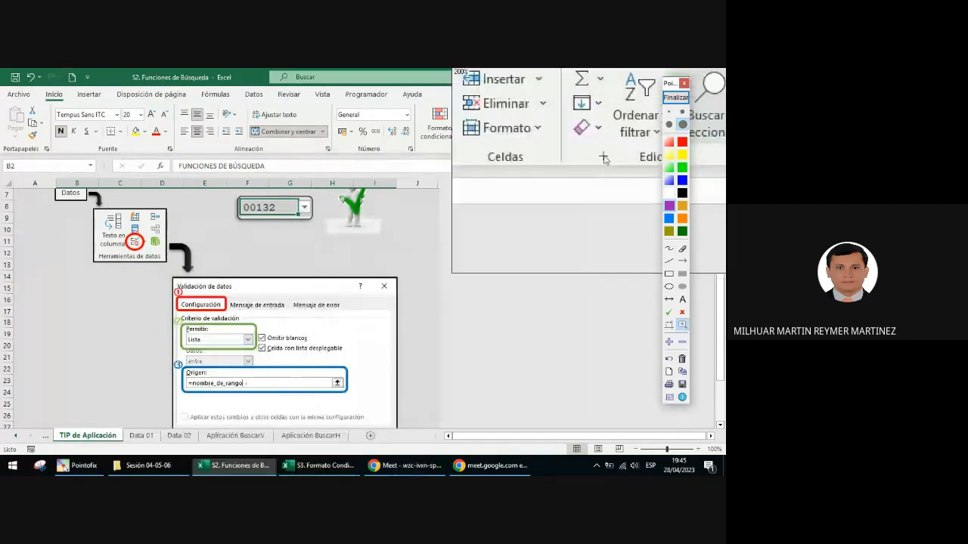
{"action": "left_click", "coordinate": [675, 97]}
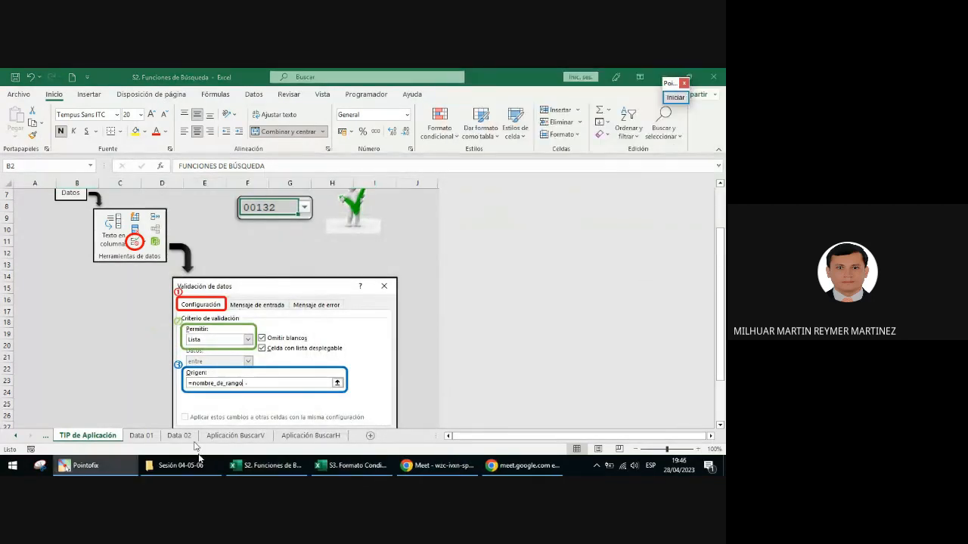
Step: Return to the Aplicación BuscarV sheet and draw a blue annotation arrow from the CÓDIGO cell to Datos, ending the annotation
{"action": "left_click", "coordinate": [229, 438]}
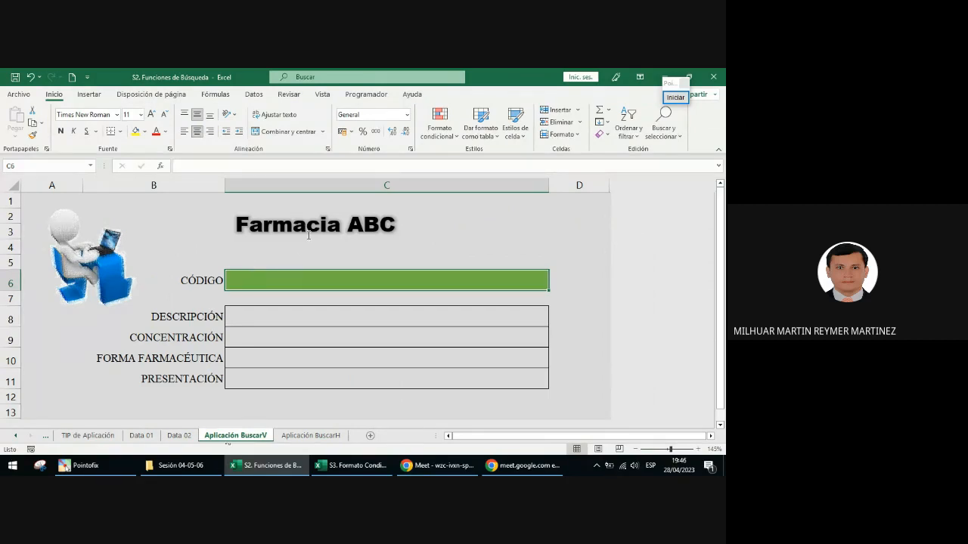
{"action": "left_click", "coordinate": [675, 97]}
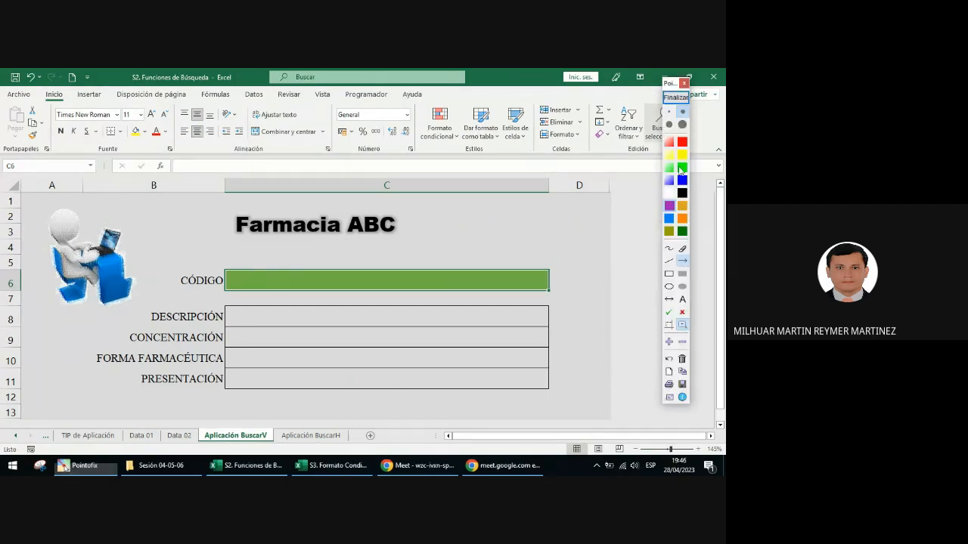
{"action": "left_click", "coordinate": [682, 261]}
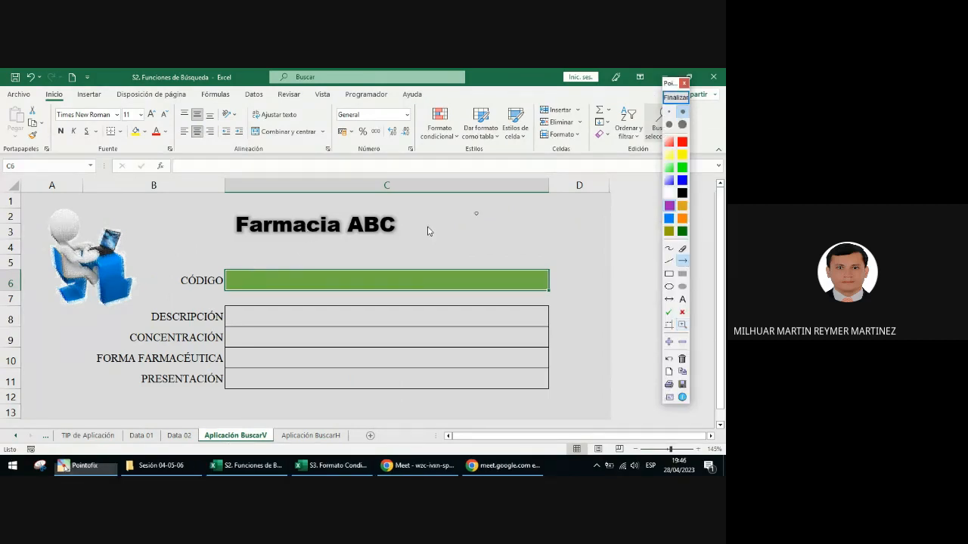
{"action": "left_click", "coordinate": [682, 181]}
{"action": "mouse_move", "coordinate": [398, 263]}
{"action": "left_mouse_down"}
{"action": "mouse_move", "coordinate": [326, 153]}
{"action": "mouse_move", "coordinate": [257, 100]}
{"action": "left_mouse_up"}
{"action": "left_click", "coordinate": [675, 97]}
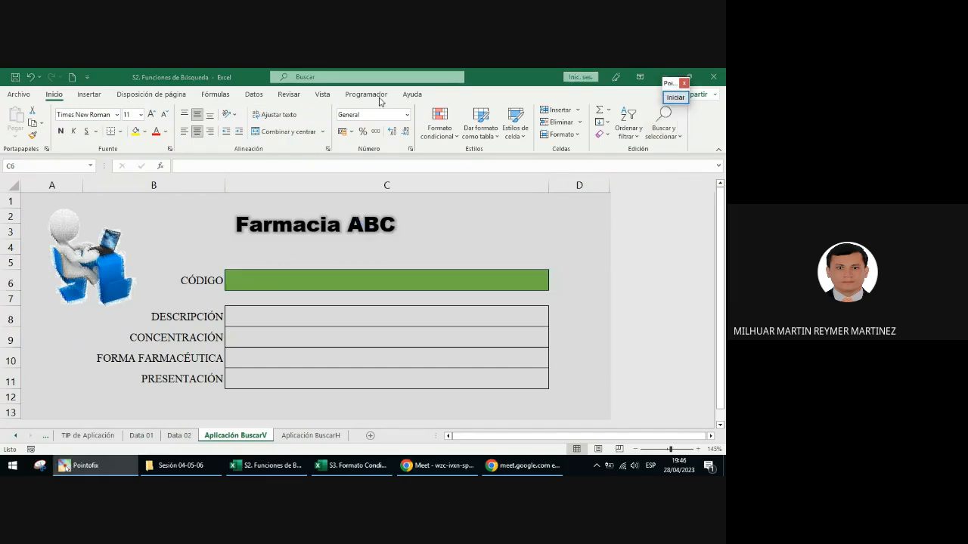
Step: Display the Datos commands and frame the Herramientas de datos group with a blue annotation rectangle
{"action": "left_click", "coordinate": [254, 96]}
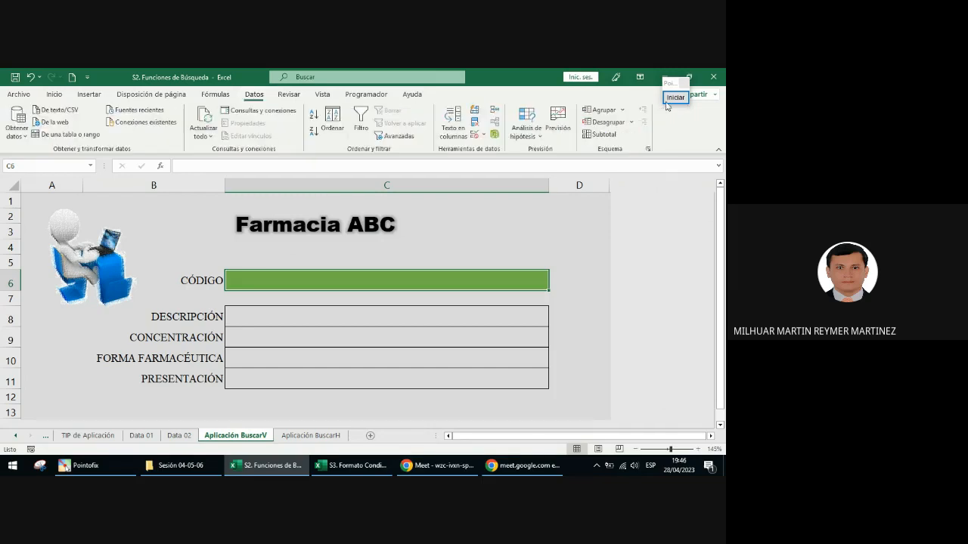
{"action": "left_click", "coordinate": [669, 274]}
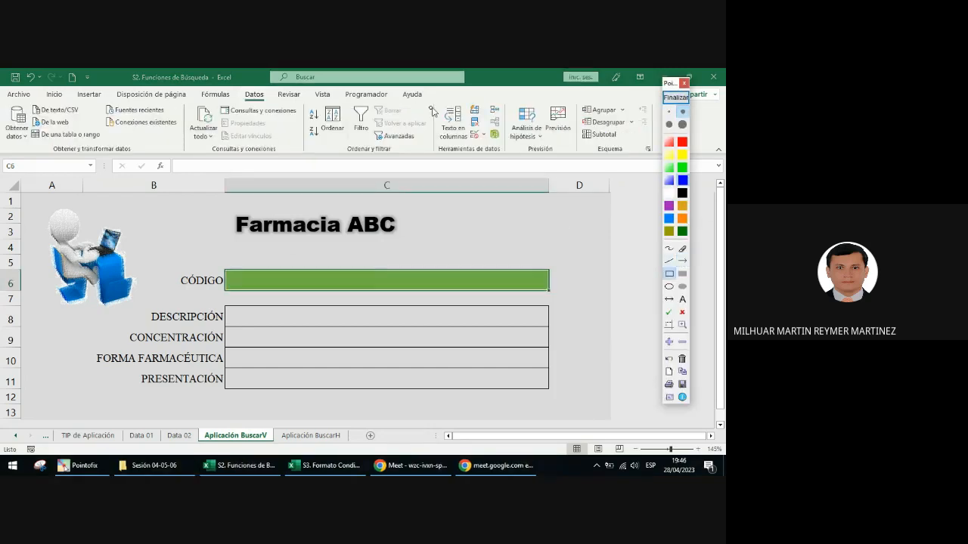
{"action": "left_click_drag", "start_coordinate": [432, 99], "coordinate": [505, 157]}
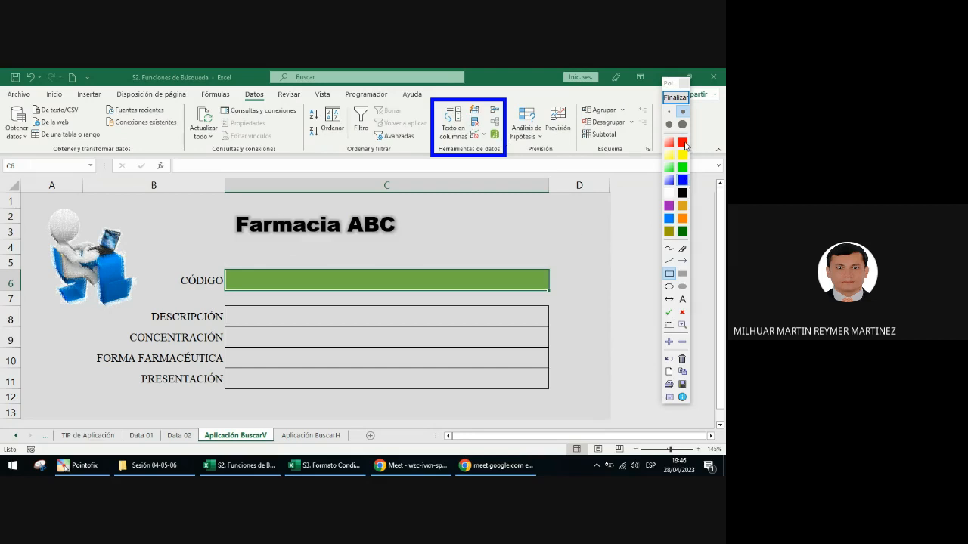
Step: Draw a red annotation arrow pointing to the Validación de datos command and end the annotation
{"action": "left_click", "coordinate": [682, 261]}
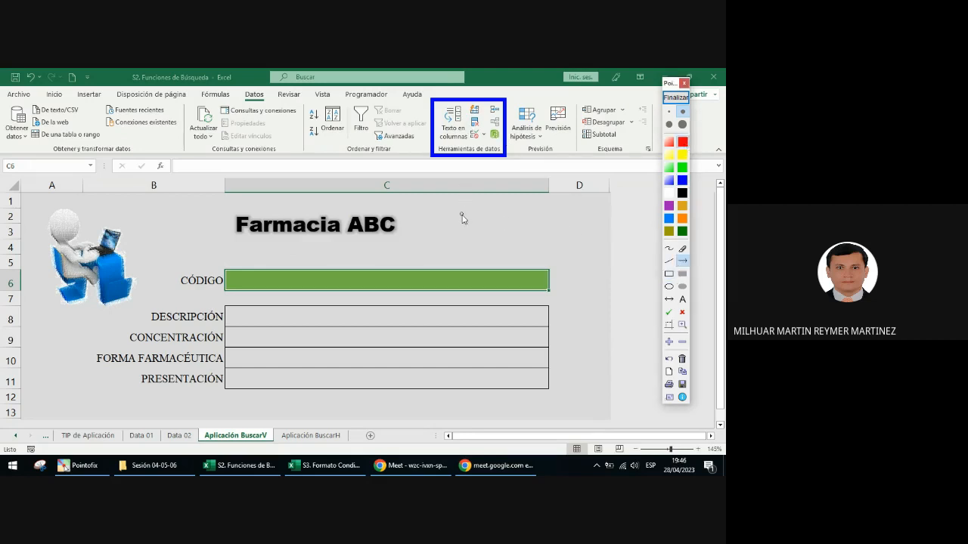
{"action": "left_click_drag", "start_coordinate": [462, 217], "coordinate": [473, 141]}
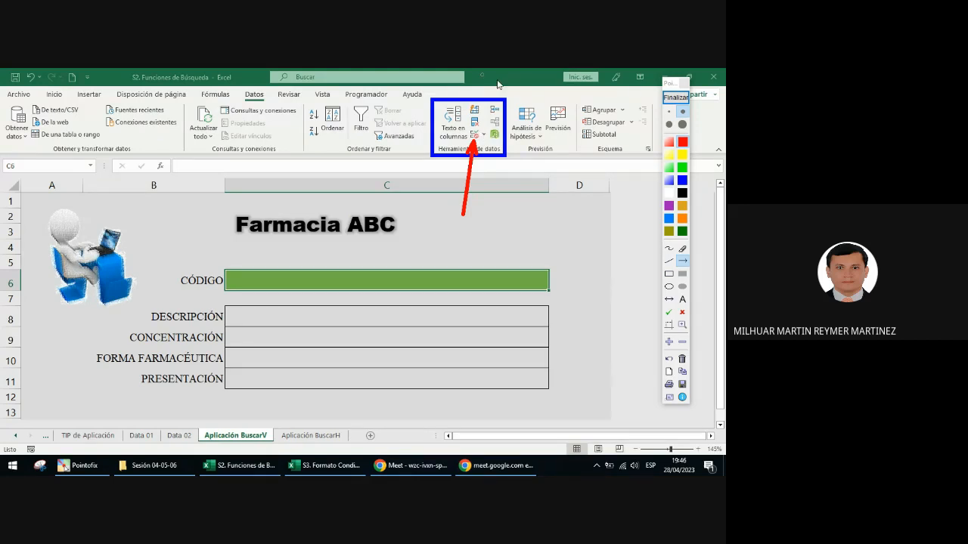
{"action": "left_click", "coordinate": [676, 97]}
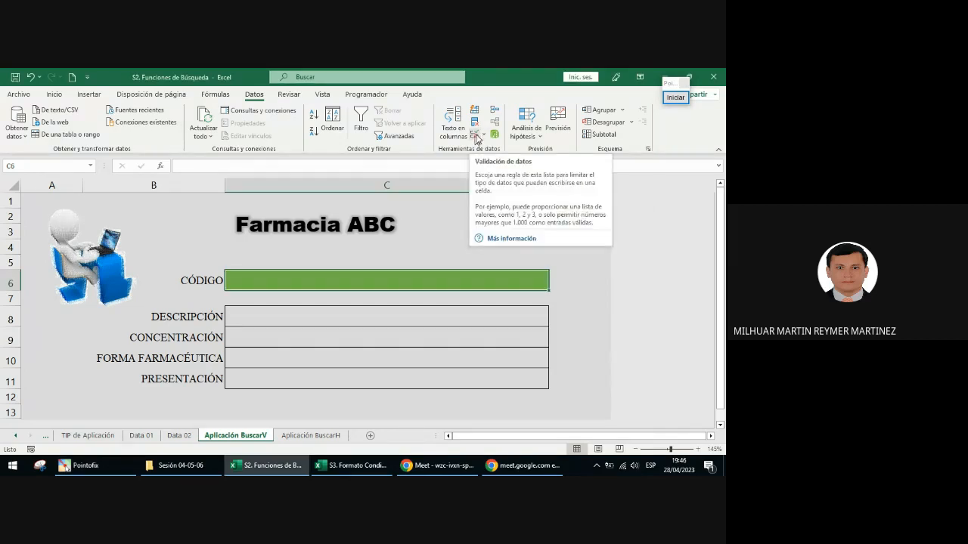
Step: Open Validación de datos for the CÓDIGO cell and frame the word Configuración with a red annotation rectangle
{"action": "left_click", "coordinate": [475, 136]}
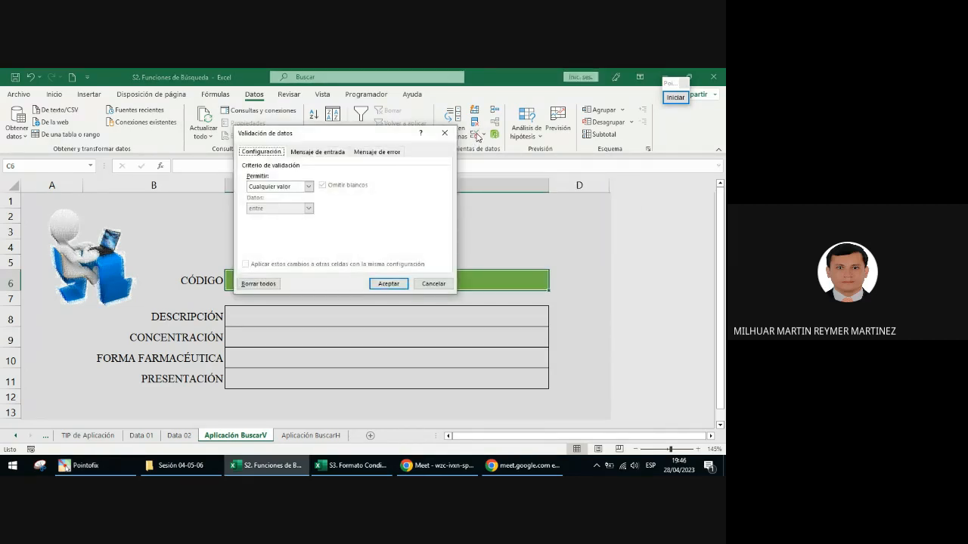
{"action": "left_click_drag", "start_coordinate": [367, 144], "coordinate": [305, 223]}
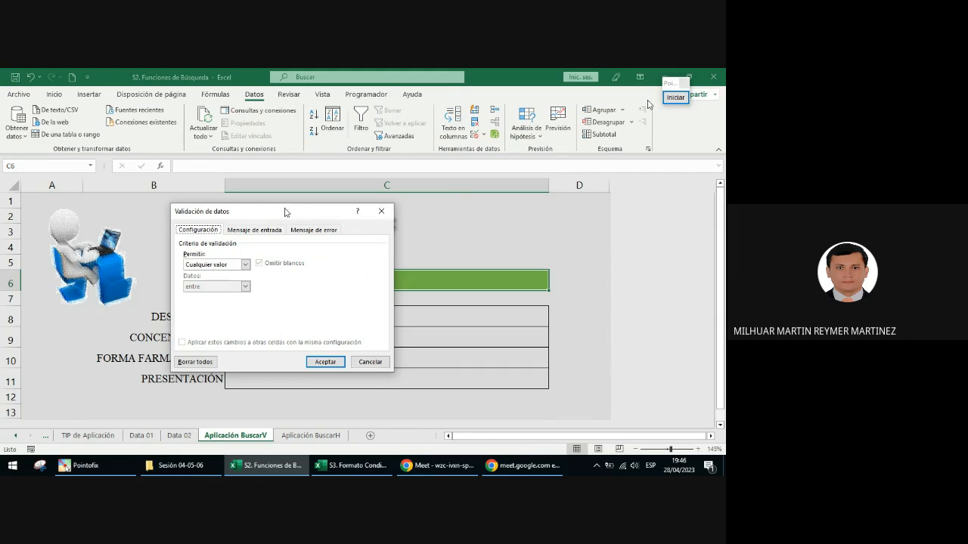
{"action": "left_click_drag", "start_coordinate": [286, 213], "coordinate": [522, 245]}
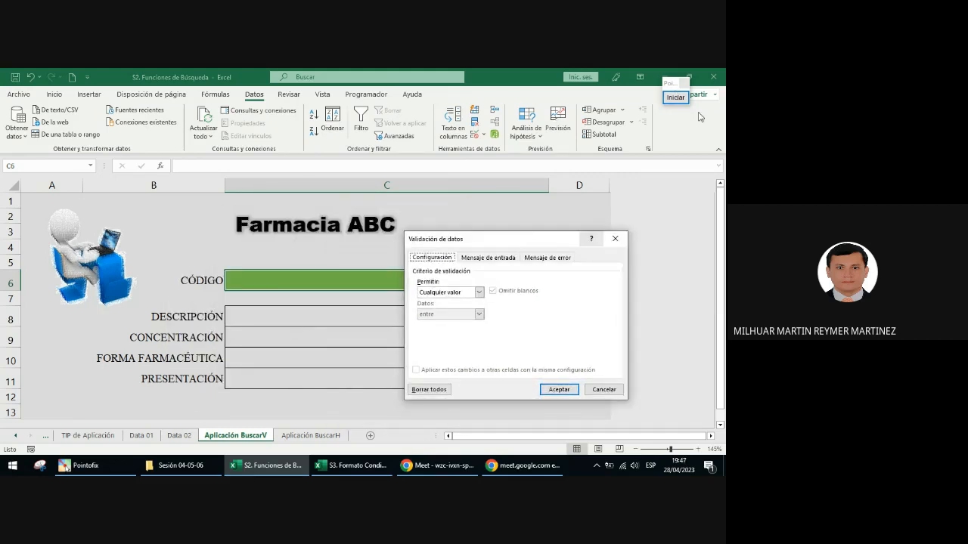
{"action": "left_click", "coordinate": [675, 96]}
{"action": "left_click", "coordinate": [669, 274]}
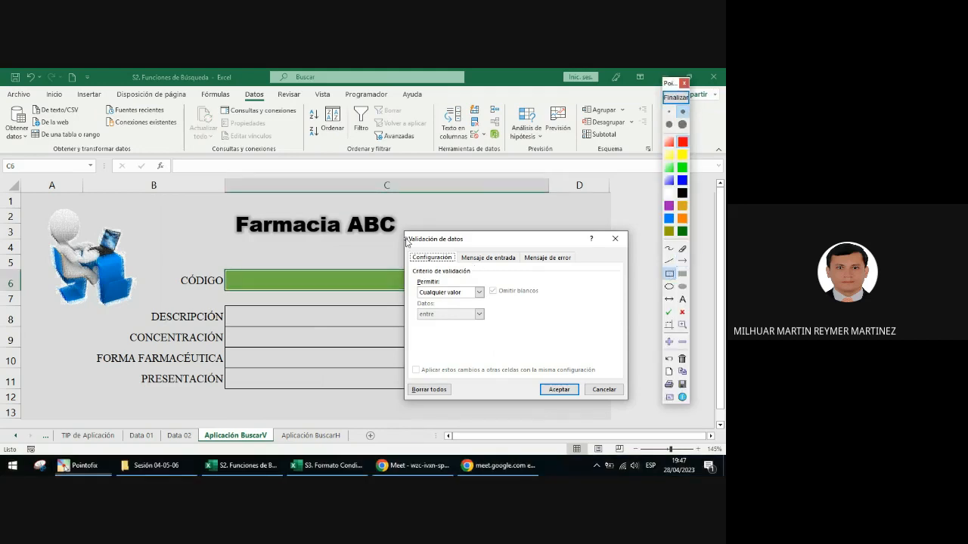
{"action": "left_click_drag", "start_coordinate": [412, 250], "coordinate": [458, 266]}
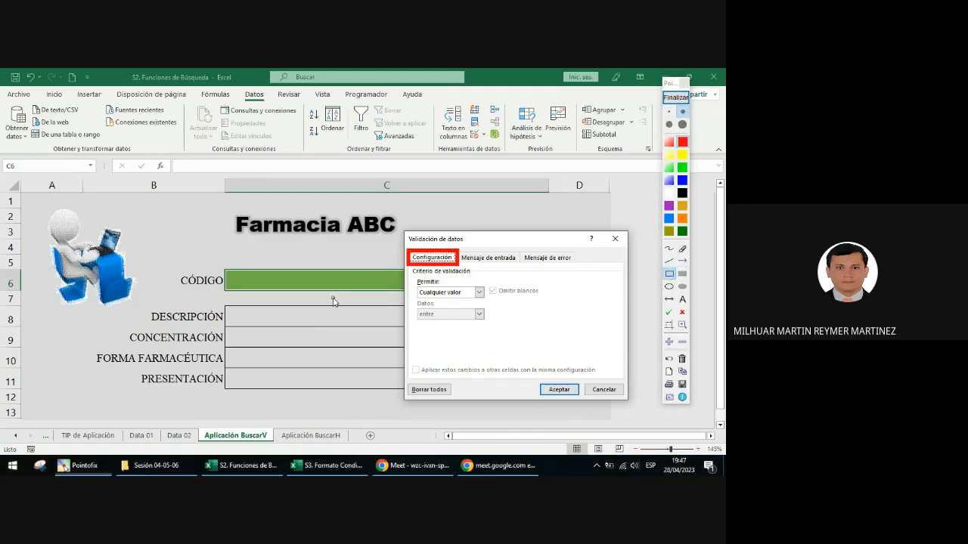
Step: Draw a dark green annotation arrow pointing to the Permitir setting, erasing the first attempt and redrawing it
{"action": "left_click", "coordinate": [683, 260]}
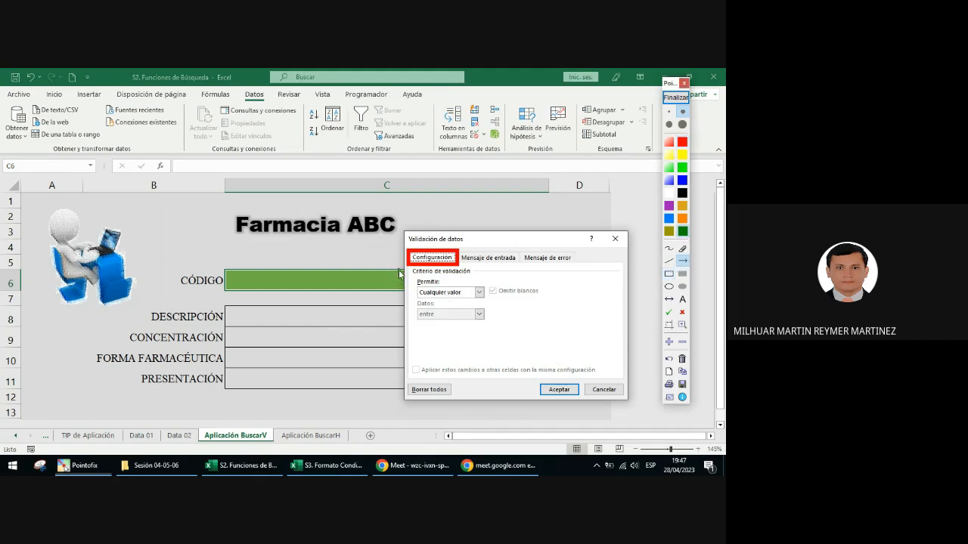
{"action": "left_click_drag", "start_coordinate": [400, 273], "coordinate": [416, 292]}
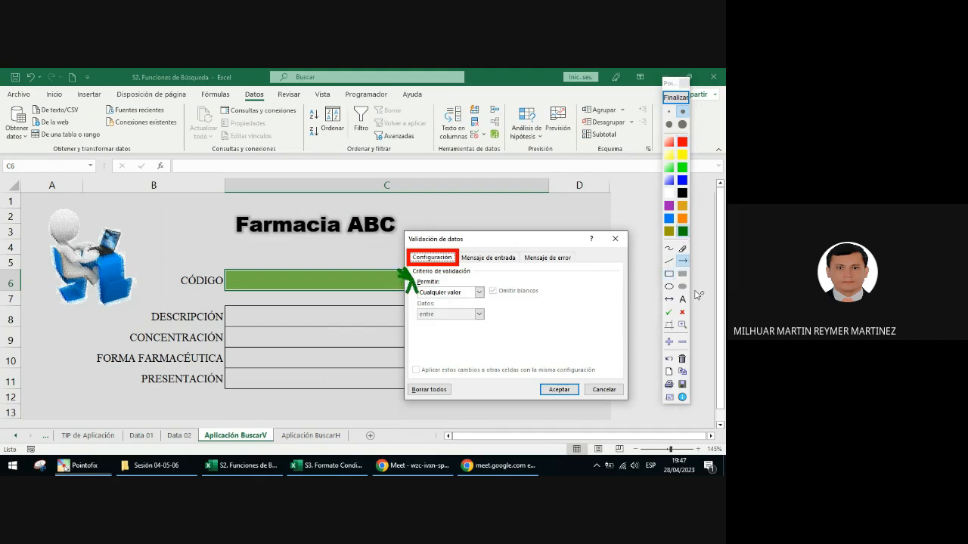
{"action": "left_click", "coordinate": [682, 249]}
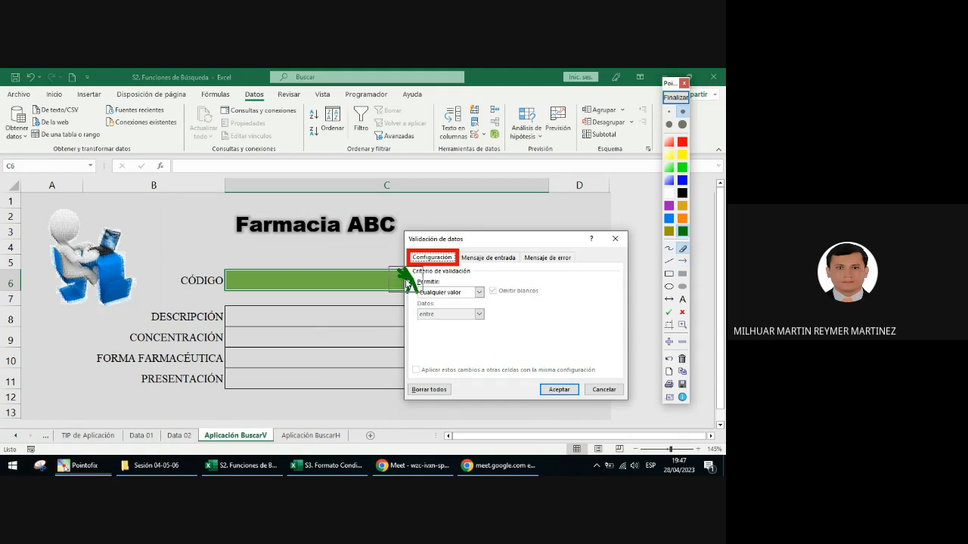
{"action": "left_click_drag", "start_coordinate": [406, 283], "coordinate": [412, 313]}
{"action": "left_click", "coordinate": [683, 260]}
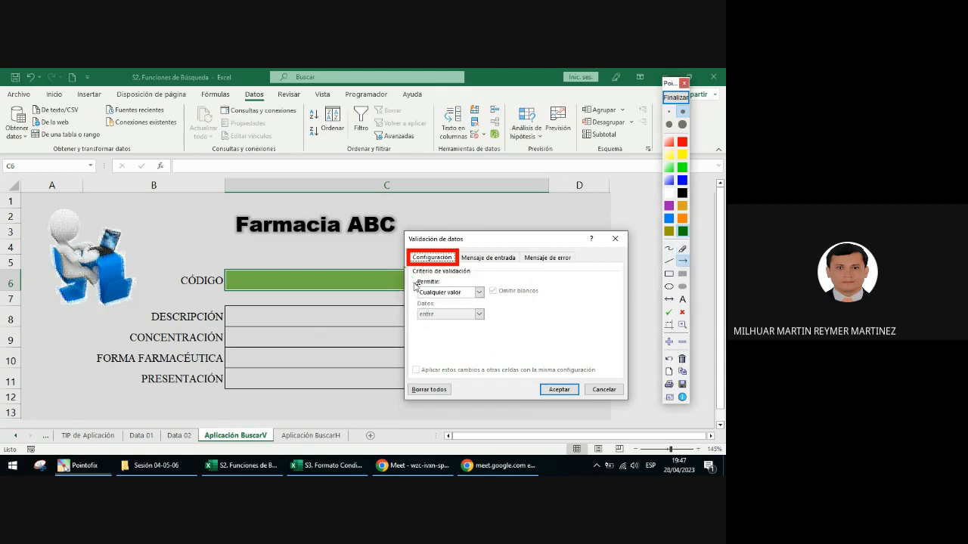
{"action": "left_click_drag", "start_coordinate": [413, 290], "coordinate": [417, 290]}
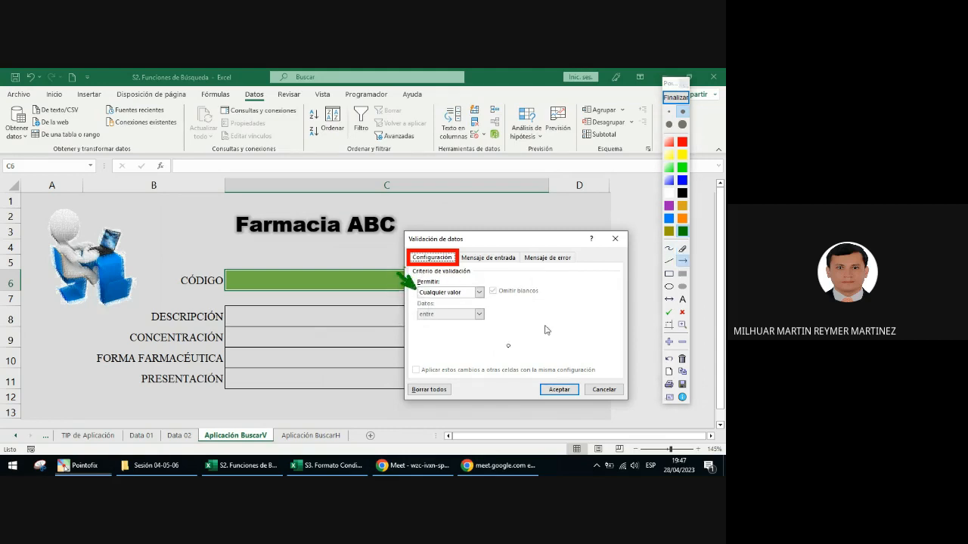
Step: Add a blue annotation arrow pointing to the empty area below the Datos setting and end the annotation
{"action": "left_click", "coordinate": [684, 182]}
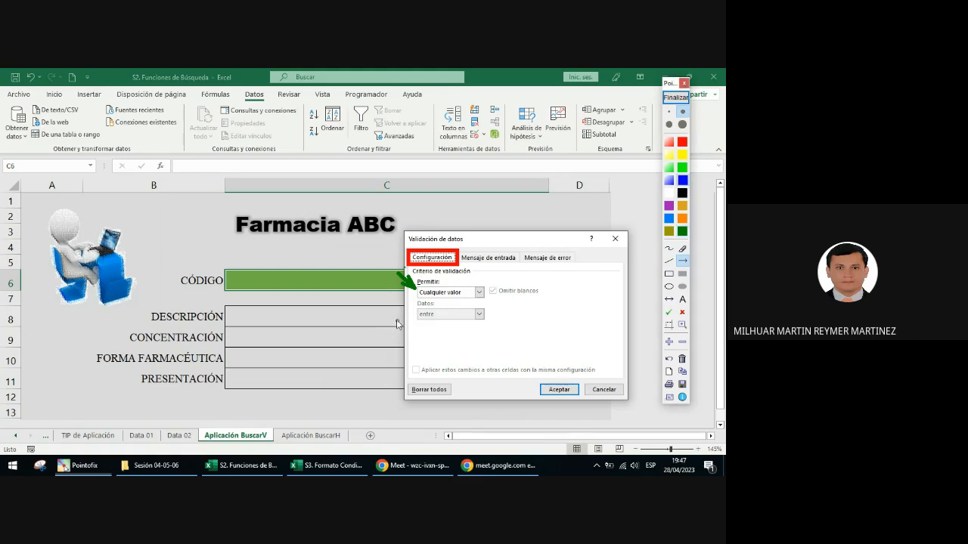
{"action": "left_click_drag", "start_coordinate": [396, 321], "coordinate": [415, 334]}
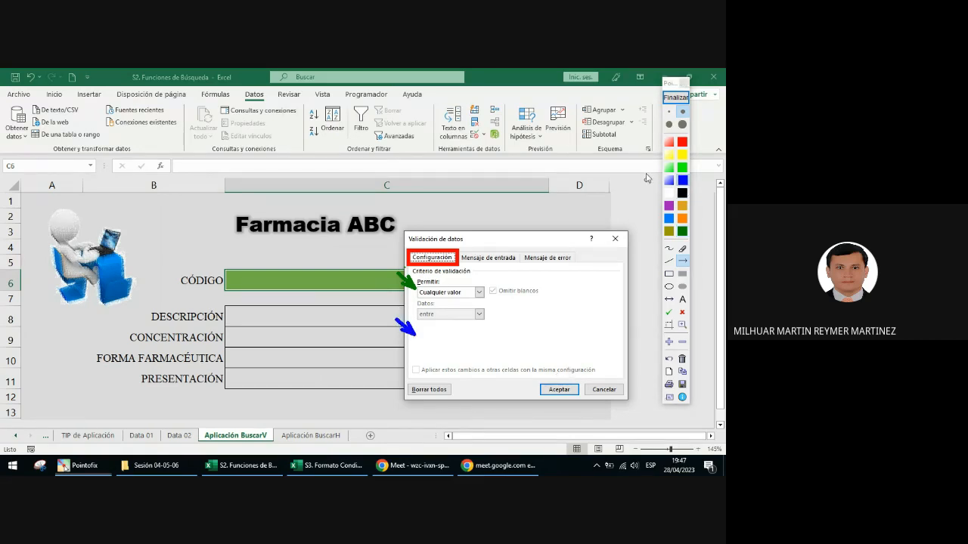
{"action": "left_click", "coordinate": [675, 97]}
Step: Set Permitir to Lista in the validation criteria
{"action": "left_click", "coordinate": [464, 295]}
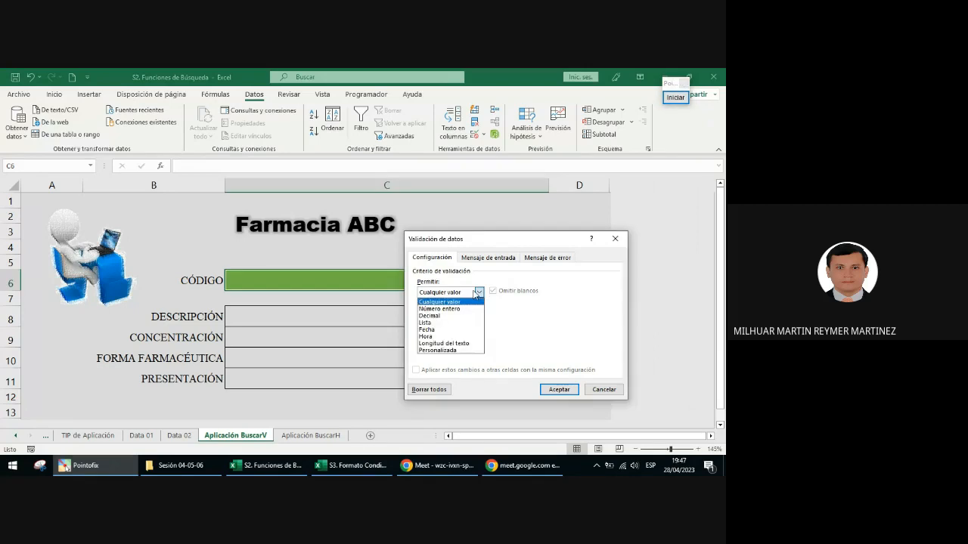
{"action": "left_click", "coordinate": [436, 324]}
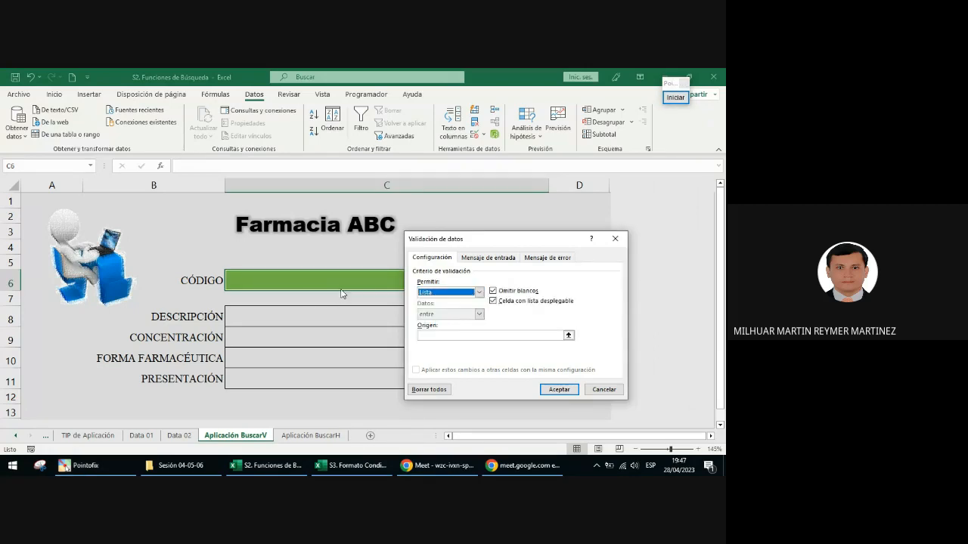
{"action": "left_click", "coordinate": [478, 293]}
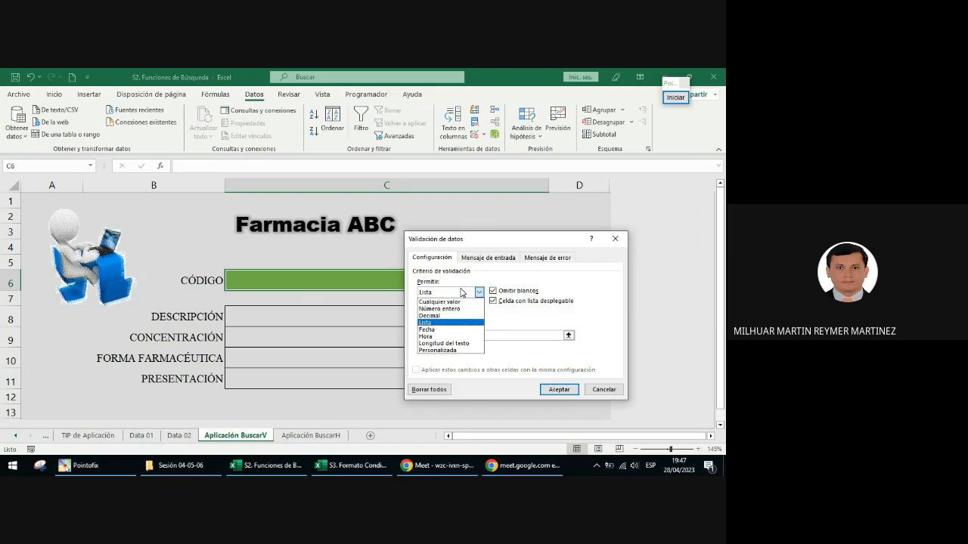
{"action": "left_click", "coordinate": [445, 323]}
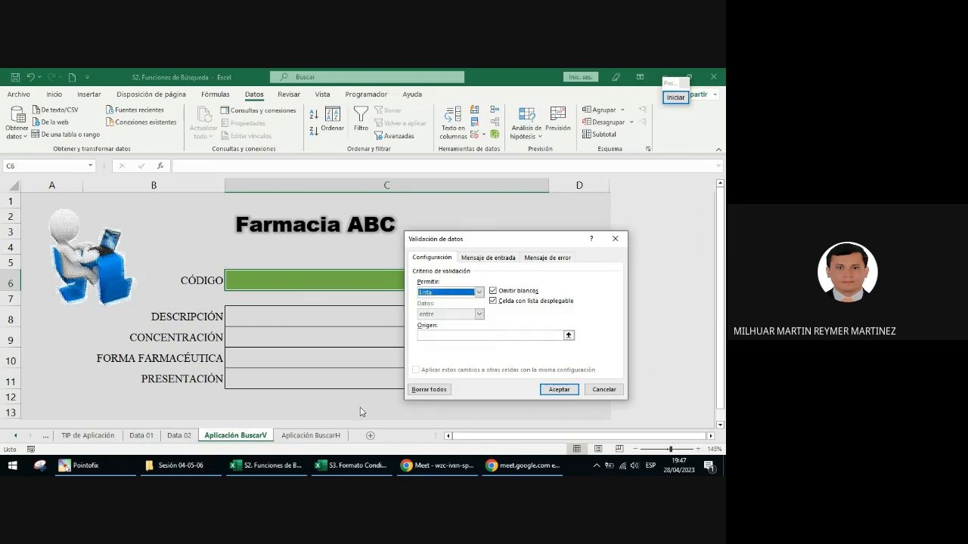
Step: Point an annotation arrow at the Origen field, end the annotation, and close the validation settings without applying them
{"action": "left_click", "coordinate": [676, 99]}
{"action": "left_click", "coordinate": [682, 261]}
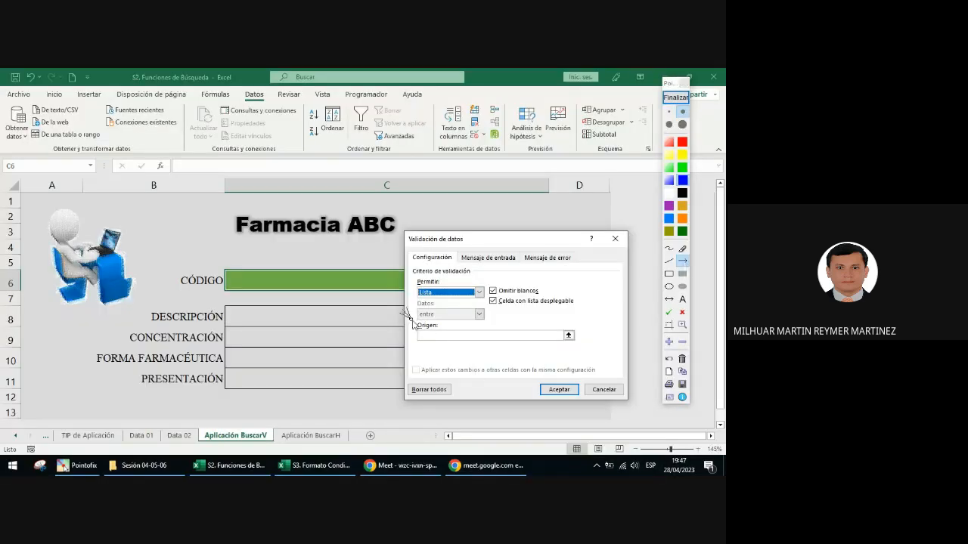
{"action": "left_click_drag", "start_coordinate": [402, 310], "coordinate": [416, 325]}
{"action": "left_click", "coordinate": [673, 99]}
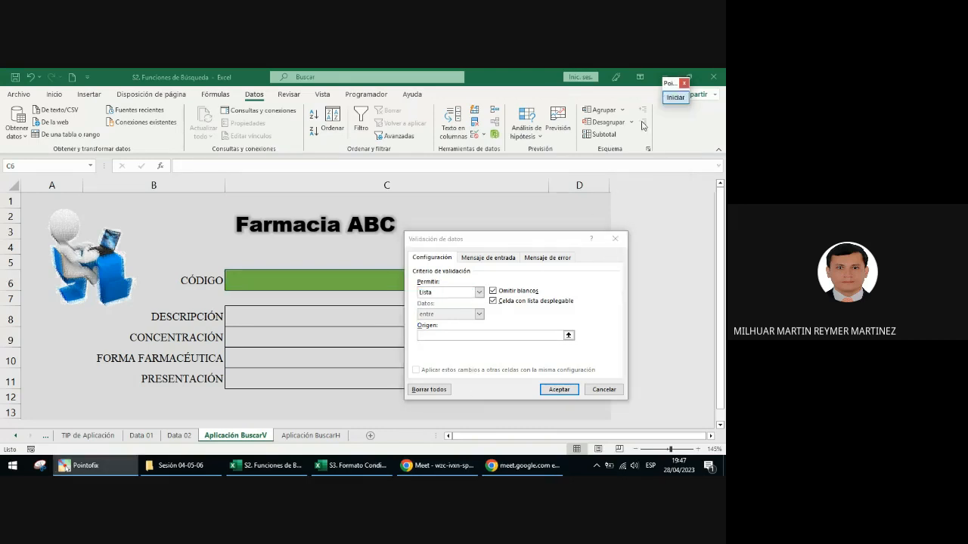
{"action": "left_click", "coordinate": [615, 239]}
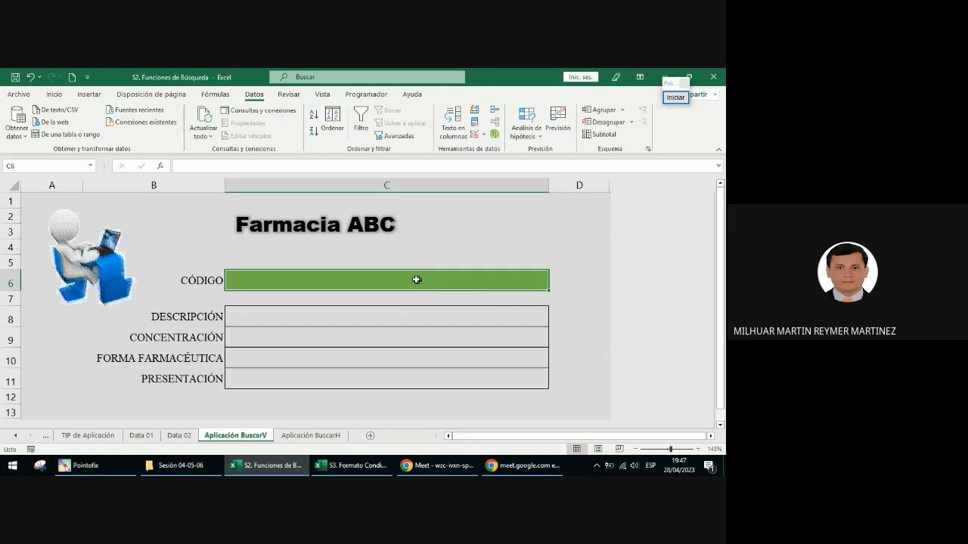
Step: Reopen Validación de datos for the CÓDIGO cell, allow Lista, and begin the Origen entry with an equals sign
{"action": "left_click", "coordinate": [476, 136]}
{"action": "left_click_drag", "start_coordinate": [463, 242], "coordinate": [414, 205]}
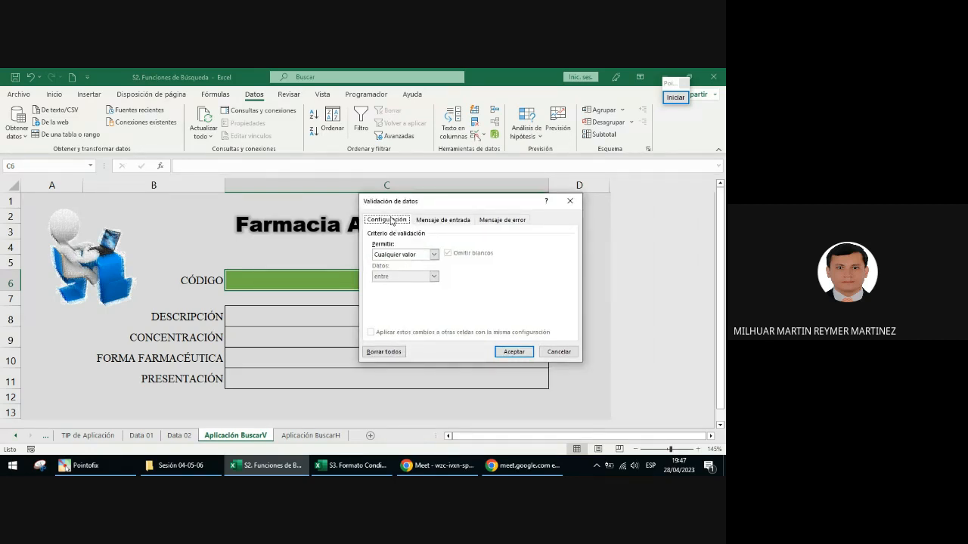
{"action": "left_click", "coordinate": [414, 256]}
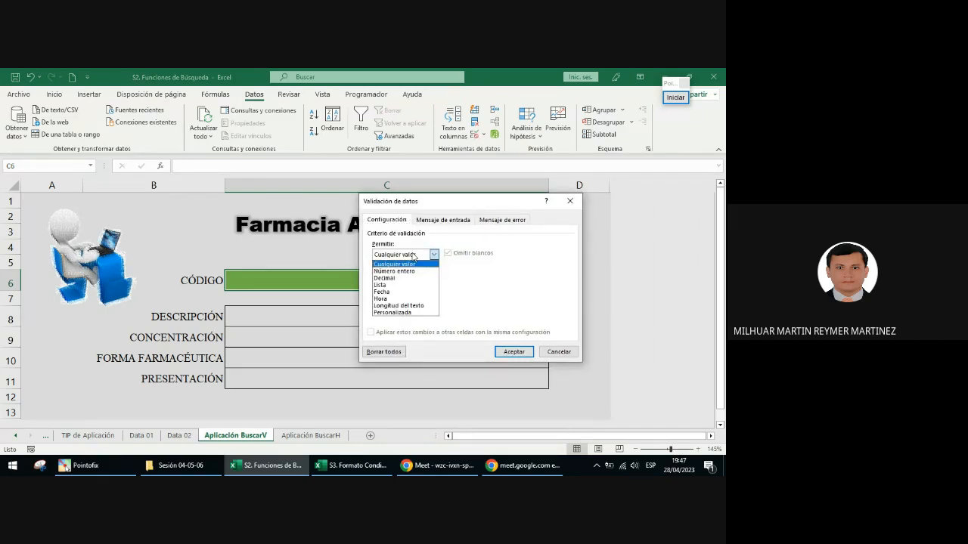
{"action": "left_click", "coordinate": [399, 287]}
{"action": "left_click", "coordinate": [399, 297]}
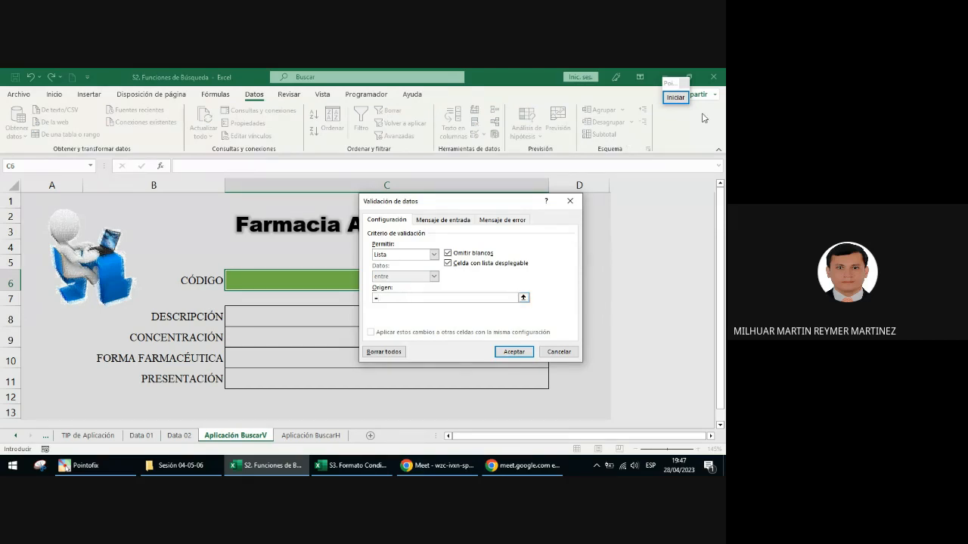
Step: Point a blue annotation arrow at the equals sign, end the annotation, and complete Origen as =codigos_01
{"action": "left_click", "coordinate": [676, 97]}
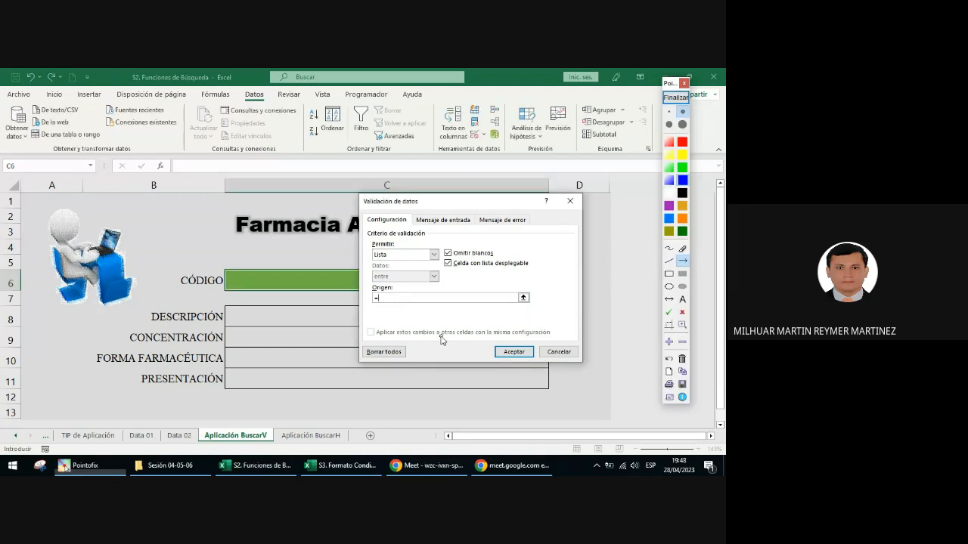
{"action": "left_click_drag", "start_coordinate": [390, 321], "coordinate": [379, 304]}
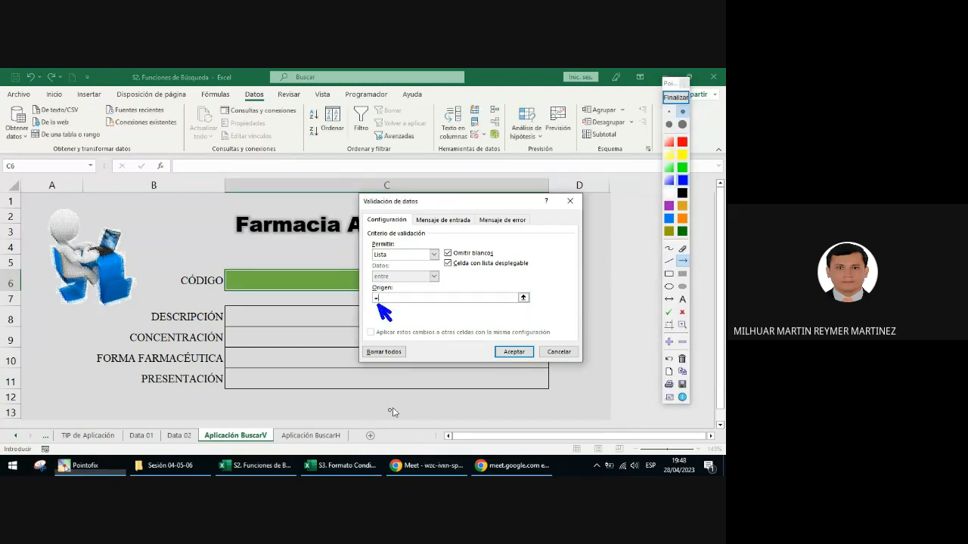
{"action": "left_click", "coordinate": [675, 99]}
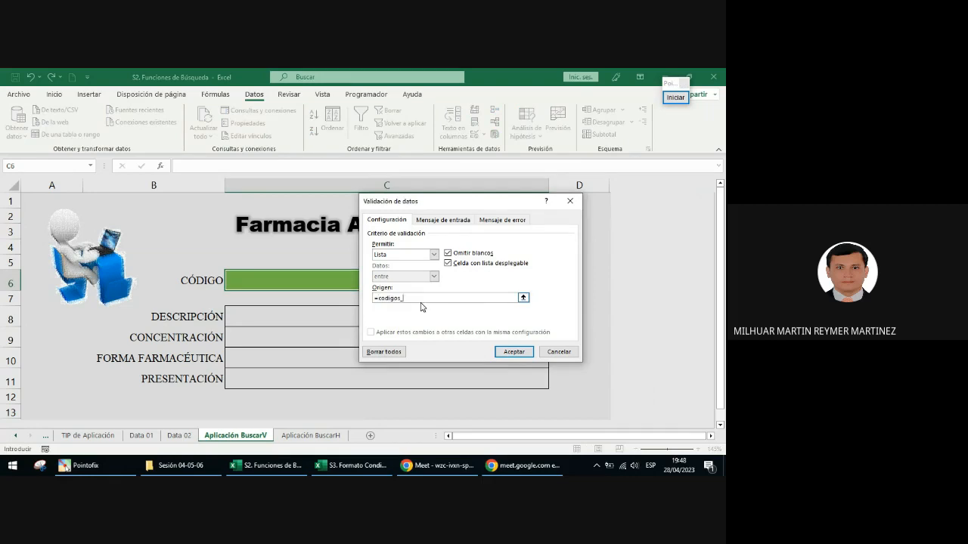
Step: Circle codigos_01 in blue, draw a blue annotation arrow from it to the Name Box, and end the annotation
{"action": "left_click", "coordinate": [675, 97]}
{"action": "left_click", "coordinate": [670, 287]}
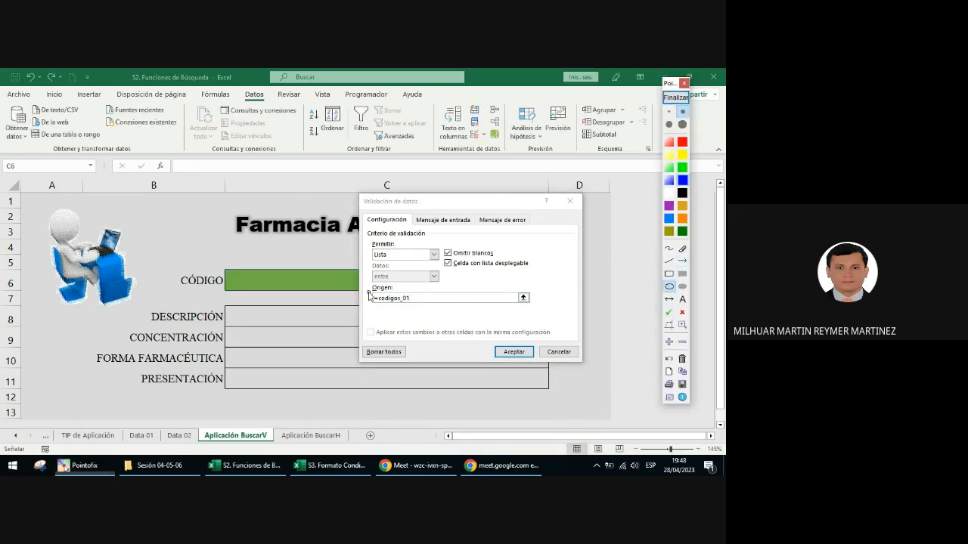
{"action": "mouse_move", "coordinate": [374, 292]}
{"action": "left_mouse_down"}
{"action": "mouse_move", "coordinate": [416, 307]}
{"action": "mouse_move", "coordinate": [121, 206]}
{"action": "mouse_move", "coordinate": [64, 172]}
{"action": "left_mouse_up"}
{"action": "left_click", "coordinate": [683, 261]}
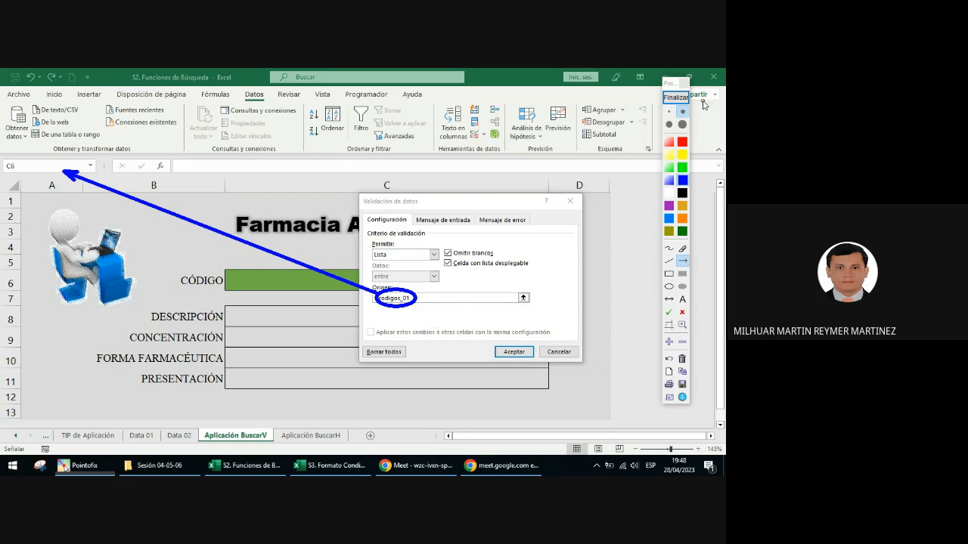
{"action": "left_click", "coordinate": [677, 98]}
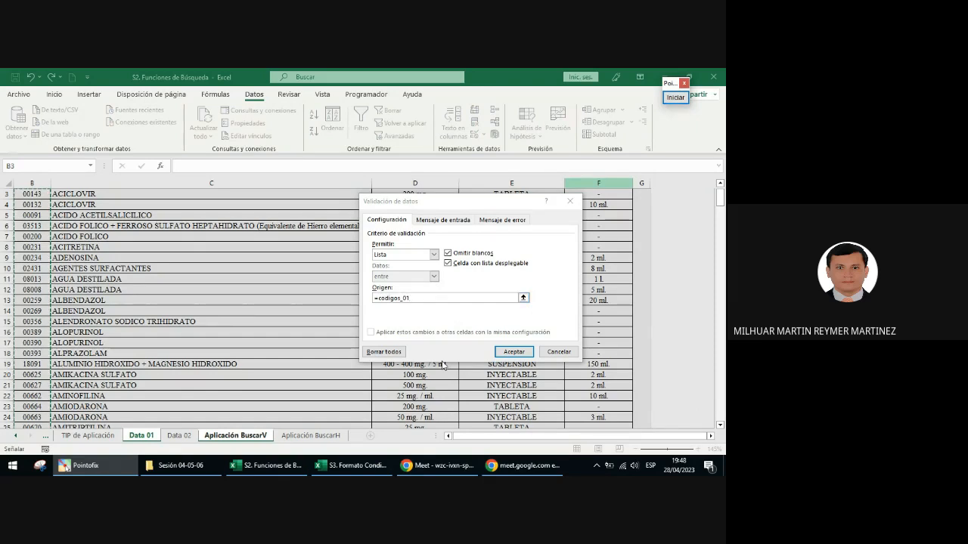
Step: Apply the list validation to the CÓDIGO cell and circle its drop-down arrow with a blue annotation ellipse
{"action": "left_click", "coordinate": [513, 351]}
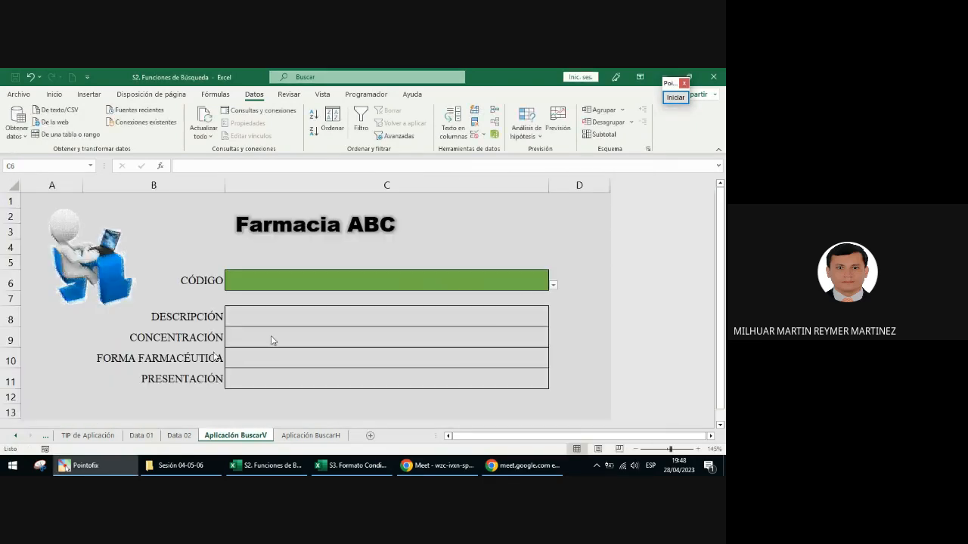
{"action": "left_click", "coordinate": [555, 288]}
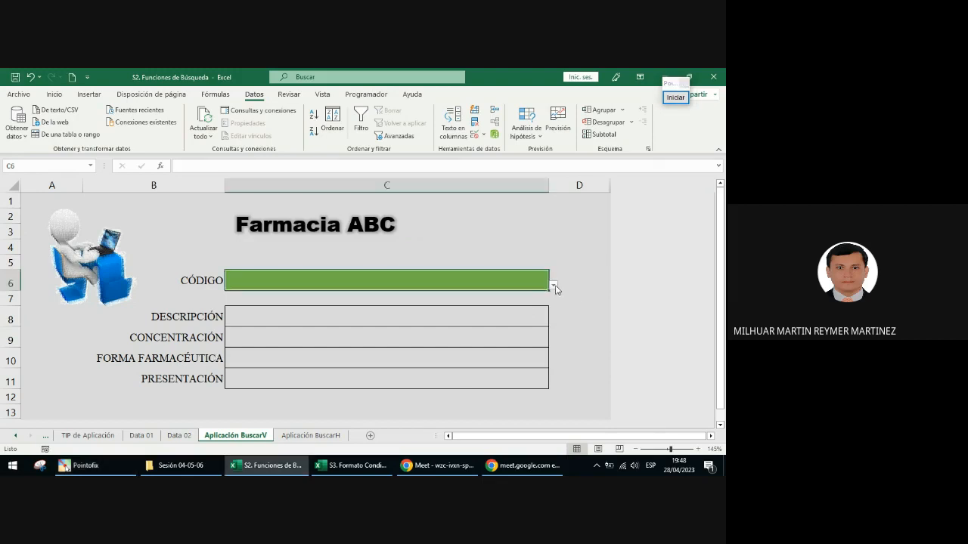
{"action": "left_click", "coordinate": [678, 99]}
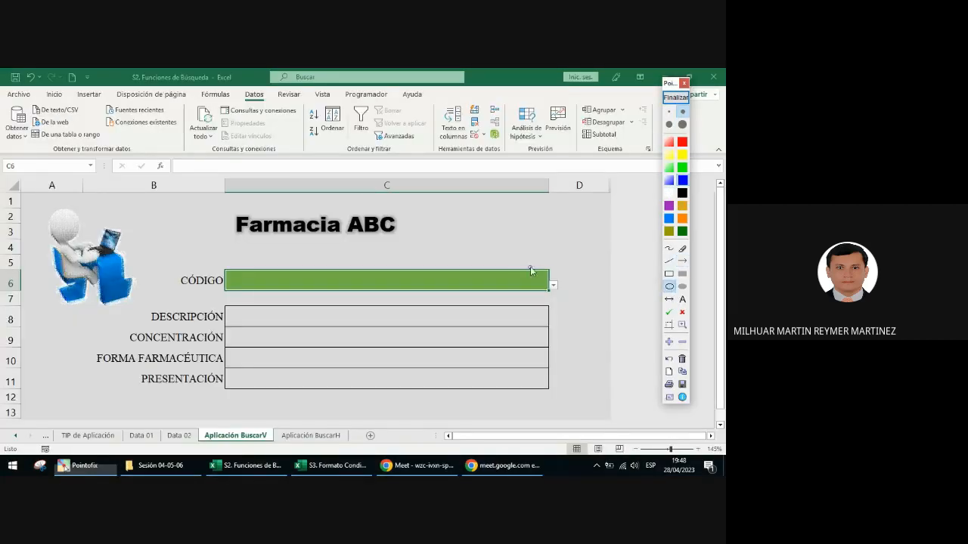
{"action": "left_click_drag", "start_coordinate": [531, 271], "coordinate": [572, 303]}
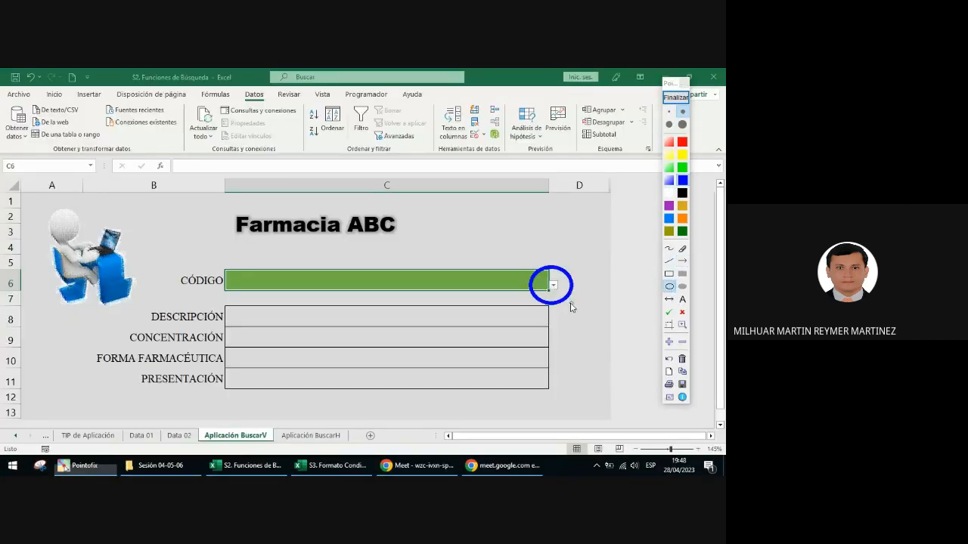
Step: End the annotation and browse the codes offered in the CÓDIGO cell's drop-down list
{"action": "left_click", "coordinate": [676, 96]}
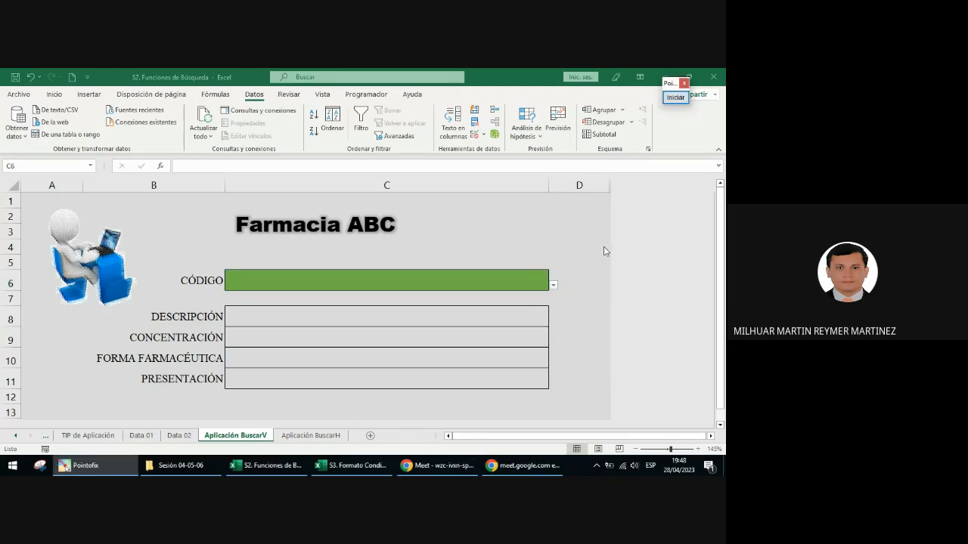
{"action": "left_click", "coordinate": [554, 286]}
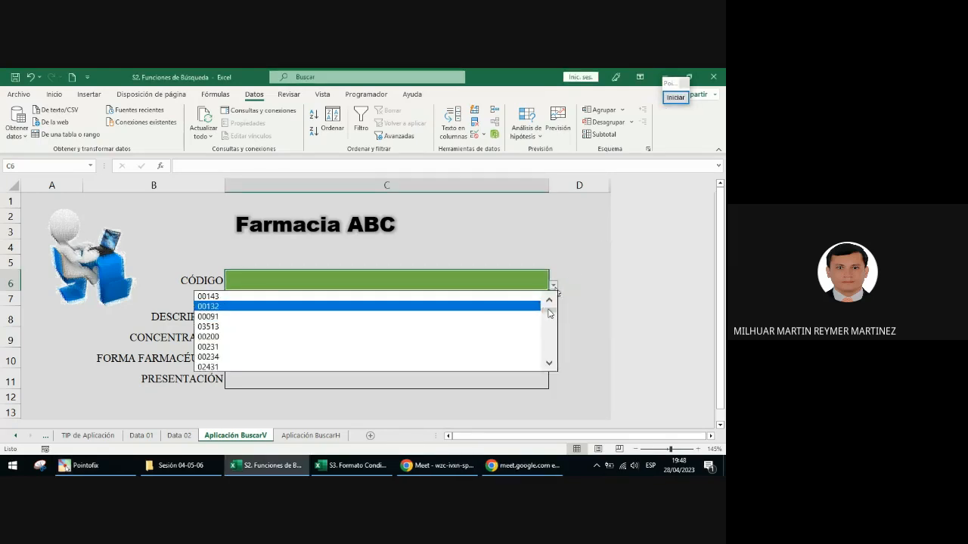
{"action": "mouse_move", "coordinate": [549, 311]}
{"action": "left_mouse_down"}
{"action": "mouse_move", "coordinate": [548, 361]}
{"action": "mouse_move", "coordinate": [552, 312]}
{"action": "left_mouse_up"}
{"action": "left_click", "coordinate": [486, 282]}
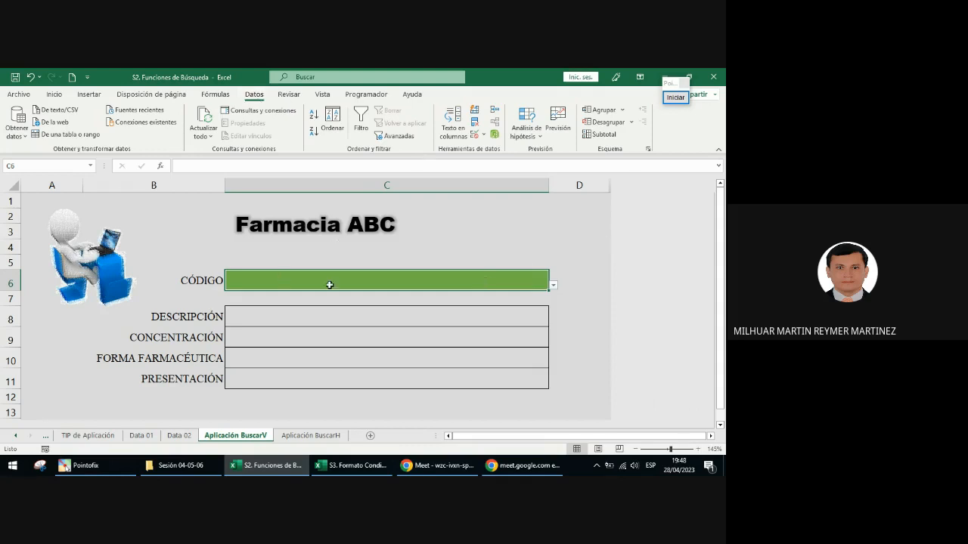
Step: Remove the equals sign from the CÓDIGO validation's Origen, leaving codigos_01, and apply it
{"action": "left_click", "coordinate": [475, 136]}
{"action": "left_click", "coordinate": [380, 298]}
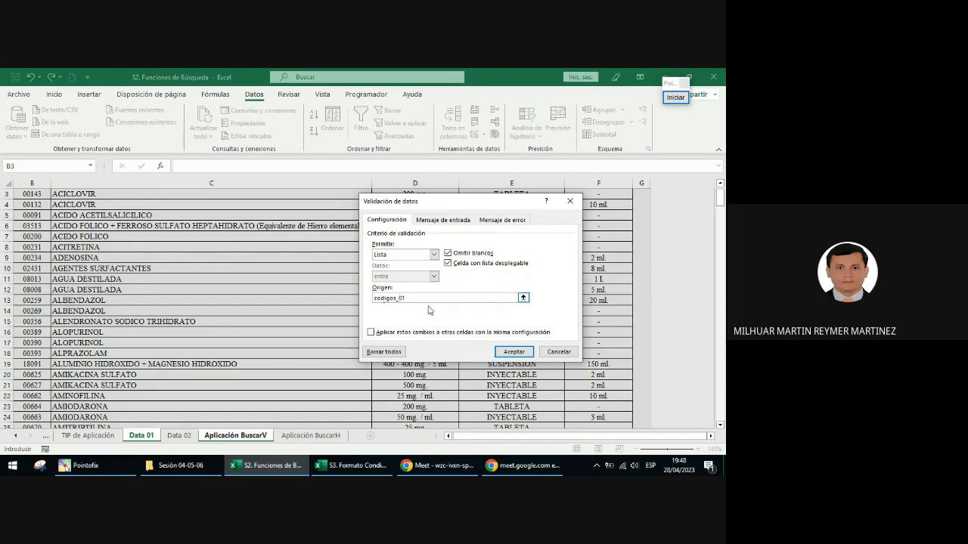
{"action": "left_click", "coordinate": [513, 351]}
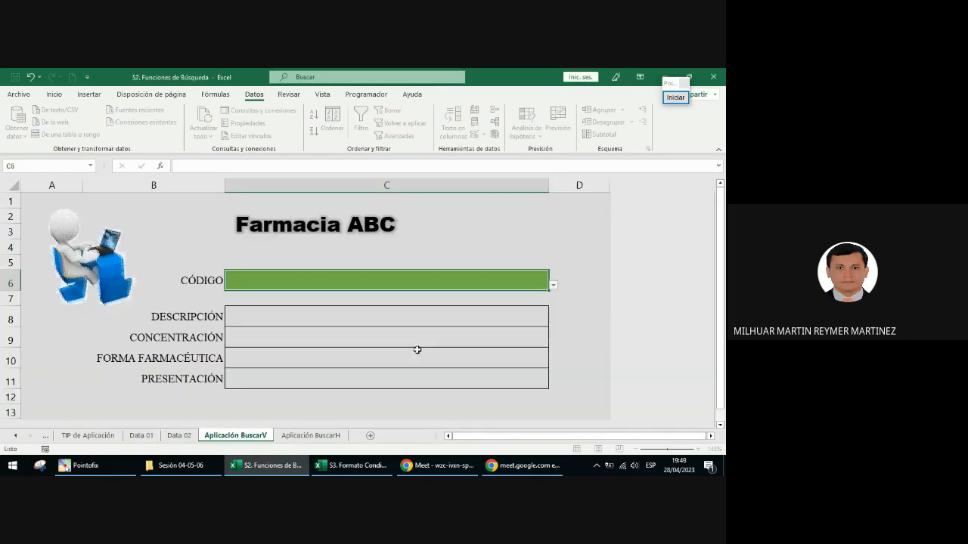
Step: Check which entries the CÓDIGO drop-down list offers, and close it without choosing one
{"action": "left_click", "coordinate": [555, 287]}
{"action": "left_click", "coordinate": [546, 286]}
{"action": "left_click", "coordinate": [552, 287]}
{"action": "left_click", "coordinate": [541, 288]}
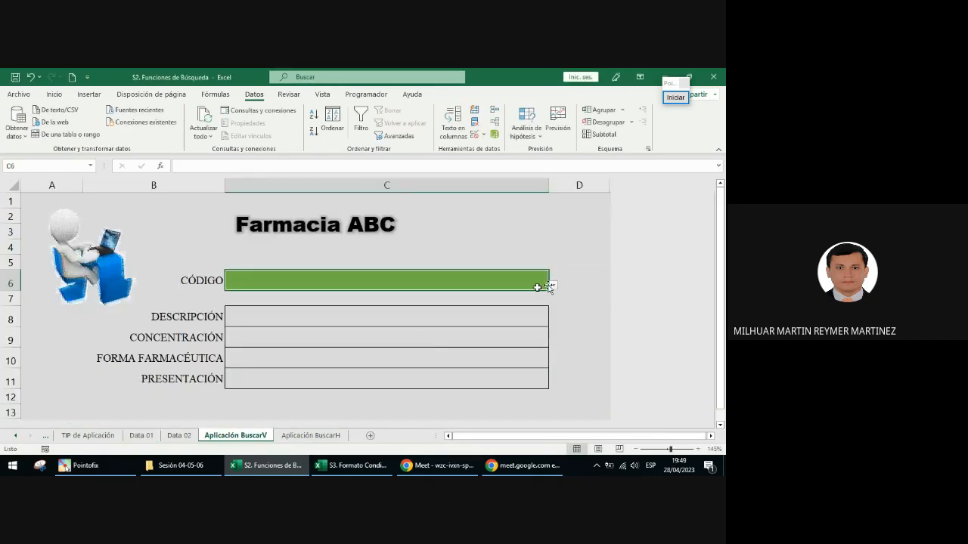
{"action": "left_click", "coordinate": [554, 287]}
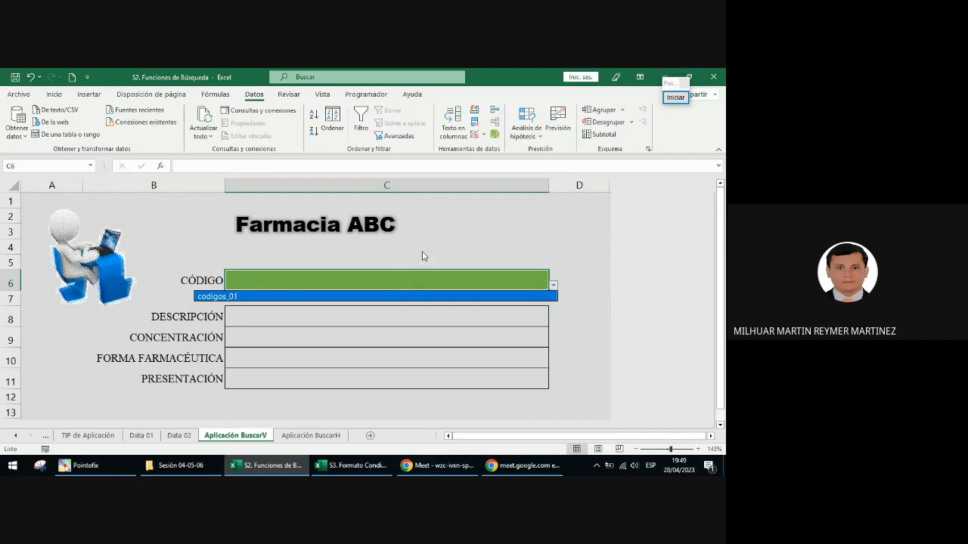
{"action": "left_click", "coordinate": [364, 283]}
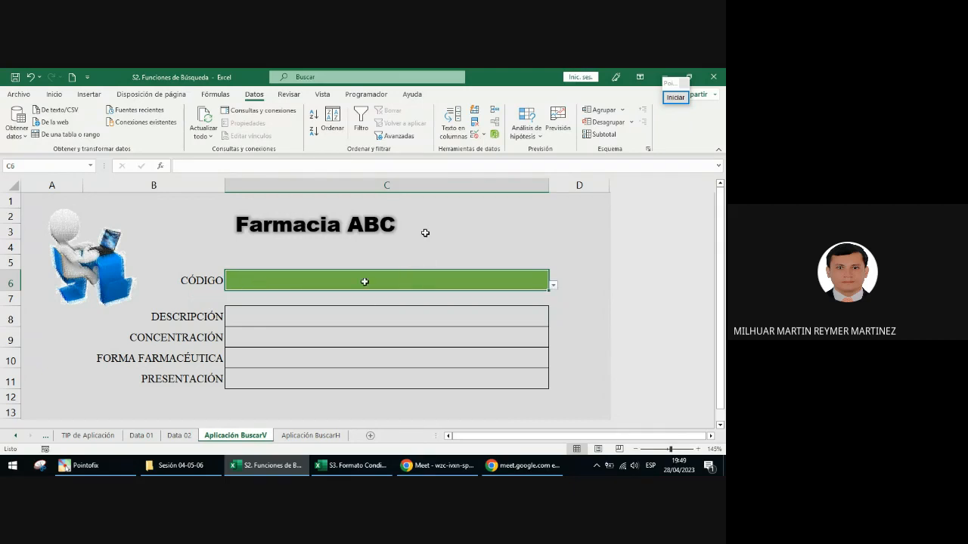
Step: Correct the CÓDIGO validation's Origen to =codigos_01 and apply it
{"action": "left_click", "coordinate": [474, 134]}
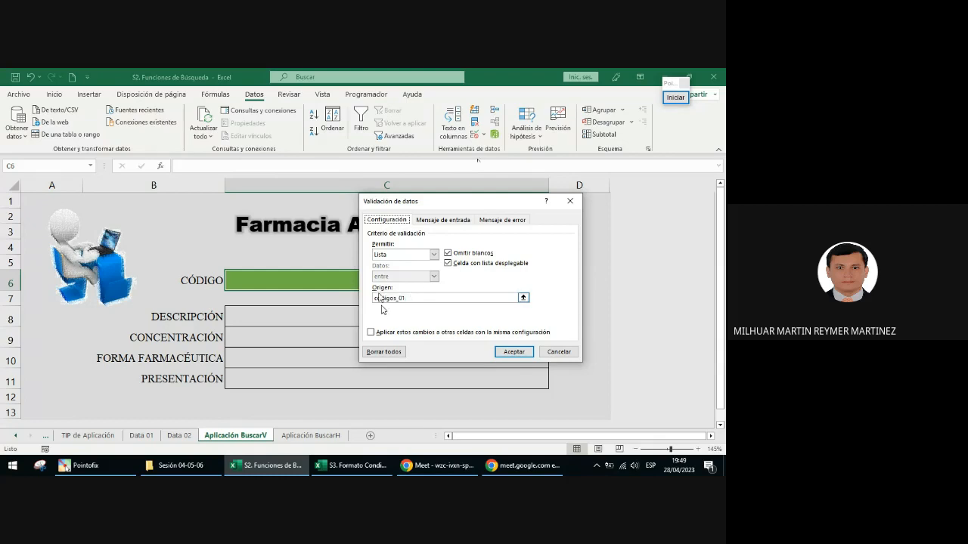
{"action": "left_click", "coordinate": [411, 298]}
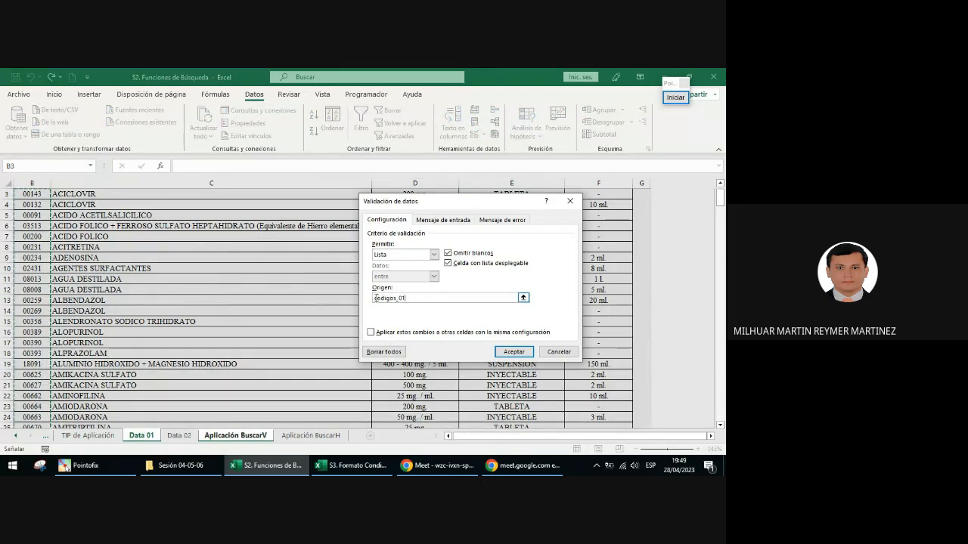
{"action": "left_click", "coordinate": [376, 298]}
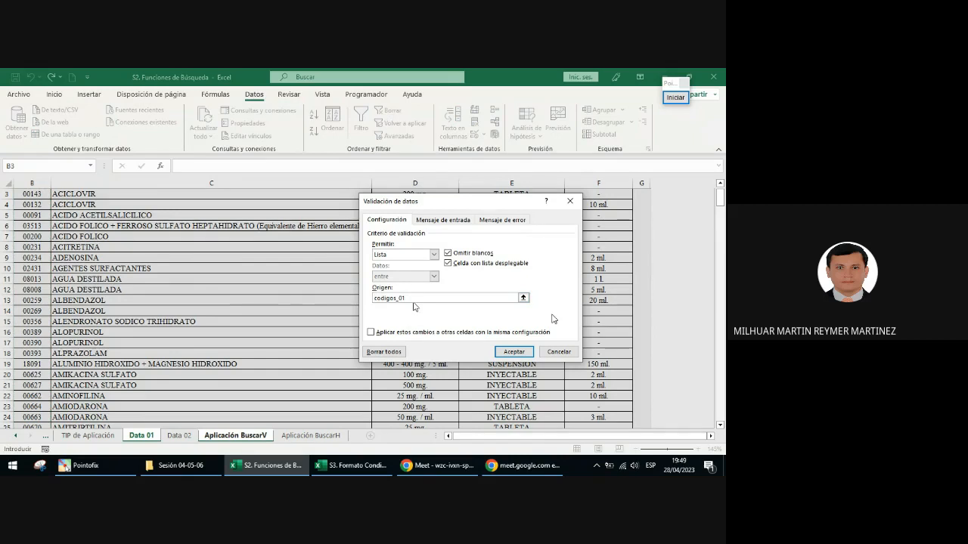
{"action": "type", "text": "="}
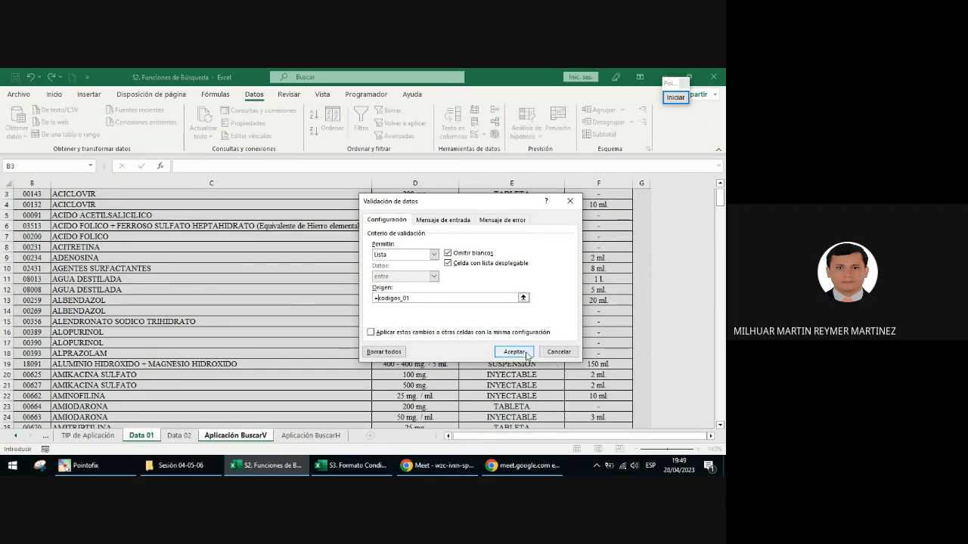
{"action": "left_click", "coordinate": [514, 352]}
Step: Test the CÓDIGO drop-down list by choosing codes 00132, 00231 and 00259 in turn
{"action": "left_click", "coordinate": [555, 287]}
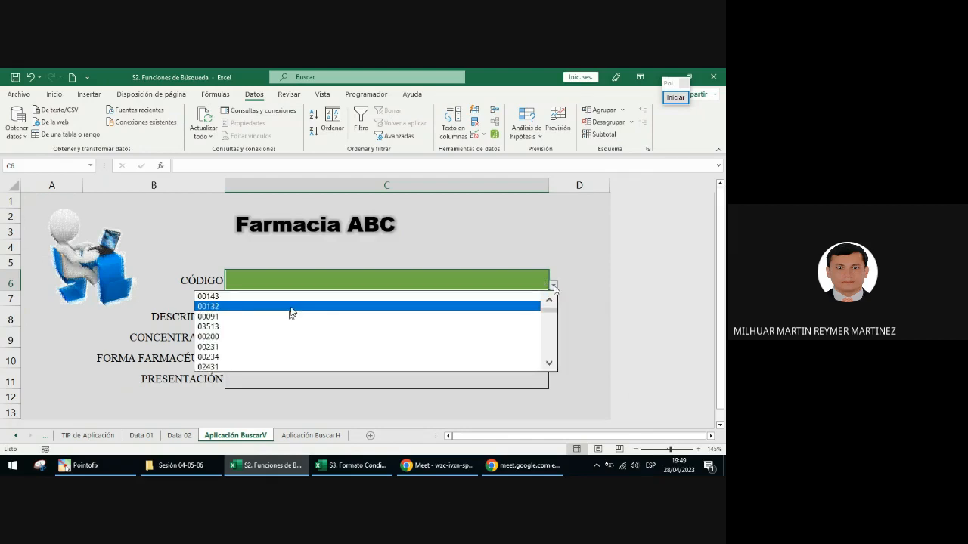
{"action": "left_click", "coordinate": [295, 307]}
{"action": "left_click", "coordinate": [532, 281]}
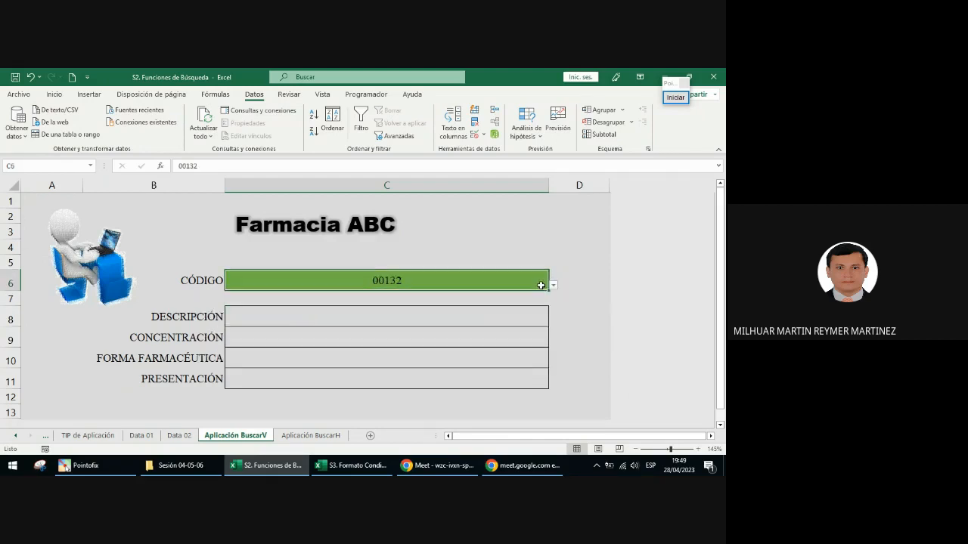
{"action": "left_click", "coordinate": [555, 288]}
{"action": "left_click", "coordinate": [468, 339]}
{"action": "left_click", "coordinate": [554, 285]}
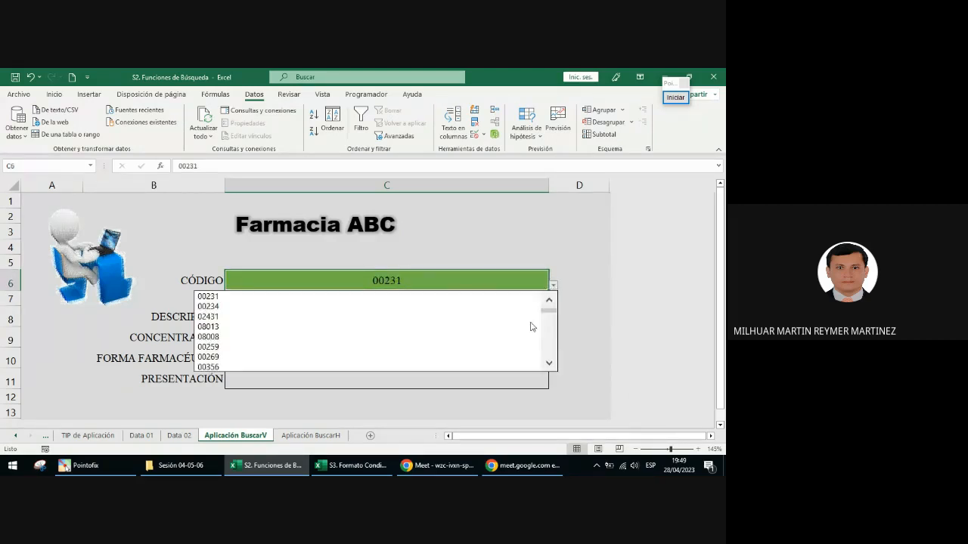
{"action": "left_click", "coordinate": [522, 342]}
Step: Choose code 05872 from further down the CÓDIGO list, and return to the first code, 00143
{"action": "left_click", "coordinate": [553, 286]}
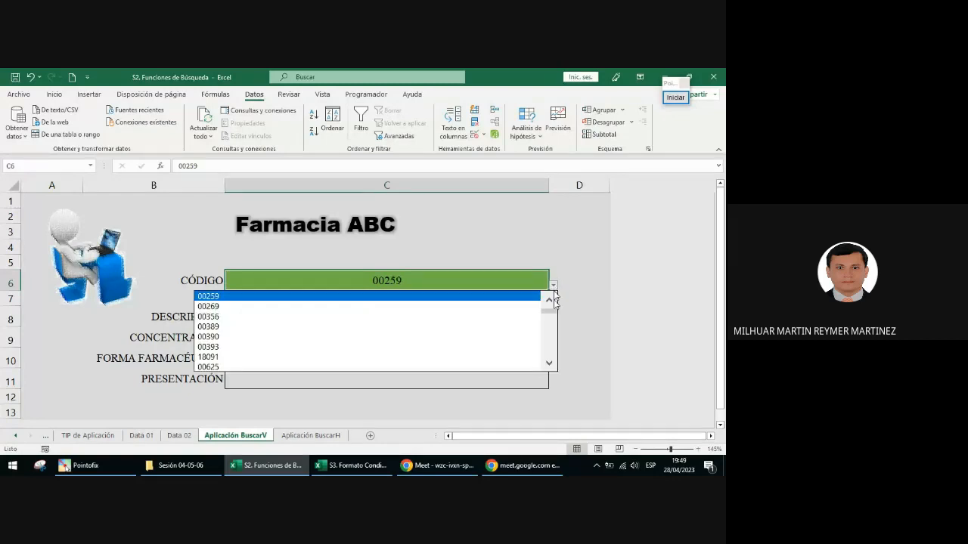
{"action": "left_click_drag", "start_coordinate": [551, 307], "coordinate": [551, 350]}
{"action": "left_click", "coordinate": [421, 349]}
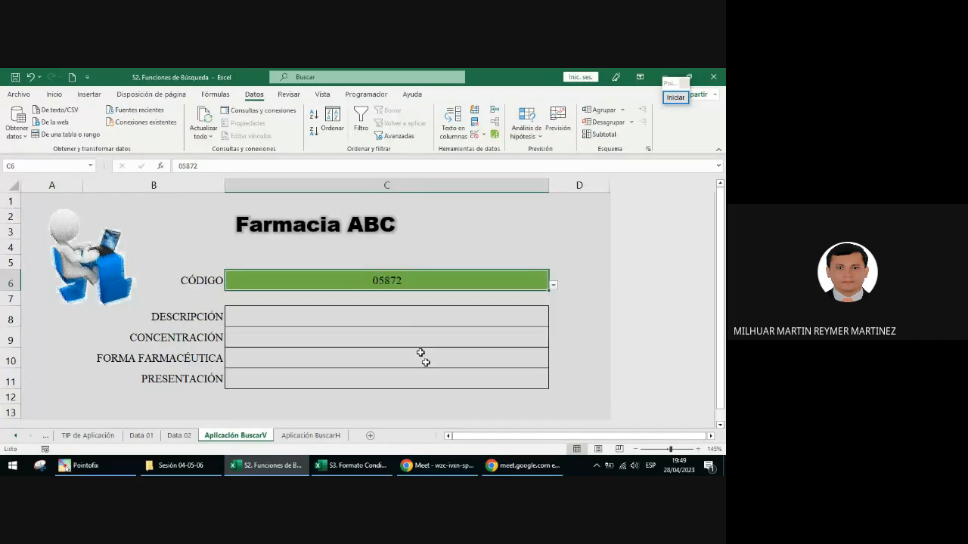
{"action": "left_click", "coordinate": [553, 286]}
{"action": "left_click_drag", "start_coordinate": [553, 352], "coordinate": [487, 292]}
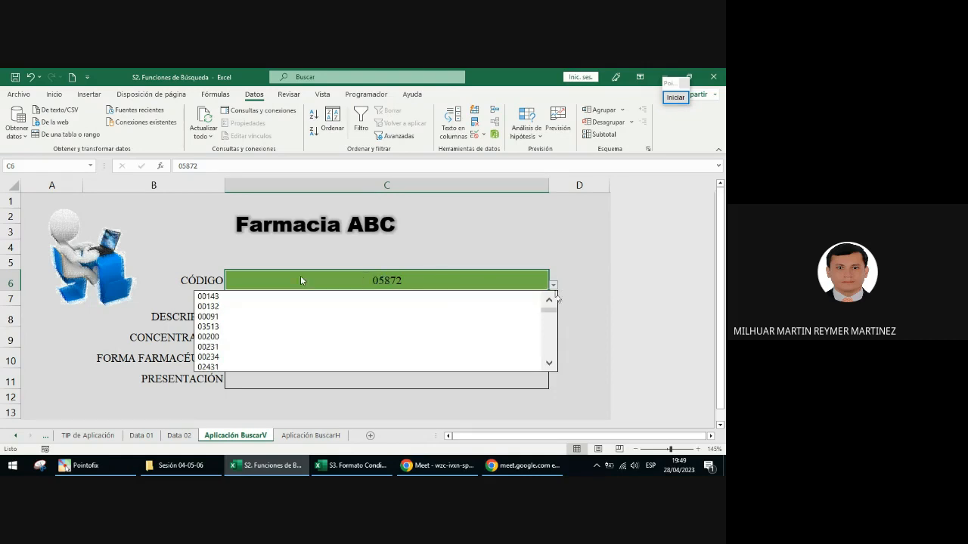
{"action": "left_click", "coordinate": [281, 297]}
{"action": "left_click", "coordinate": [554, 285]}
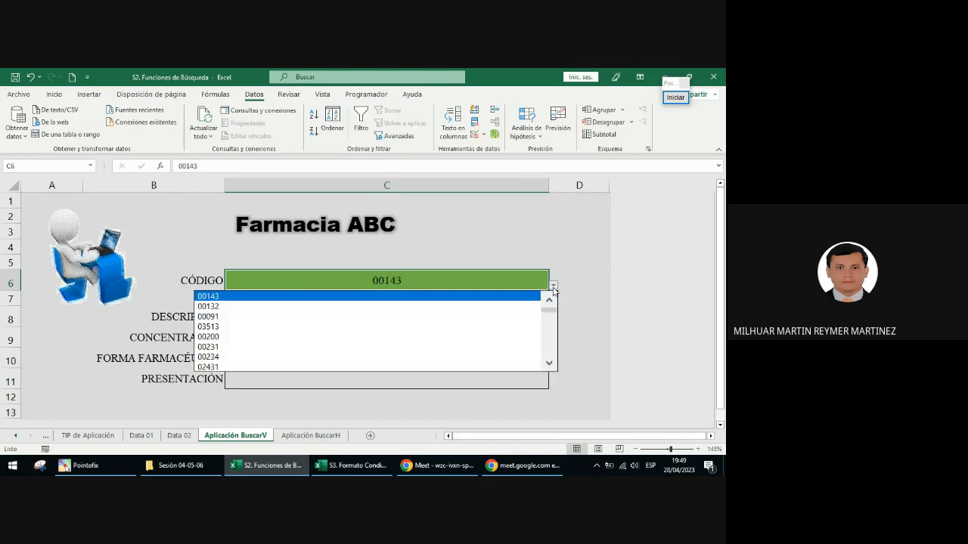
{"action": "left_click", "coordinate": [390, 297]}
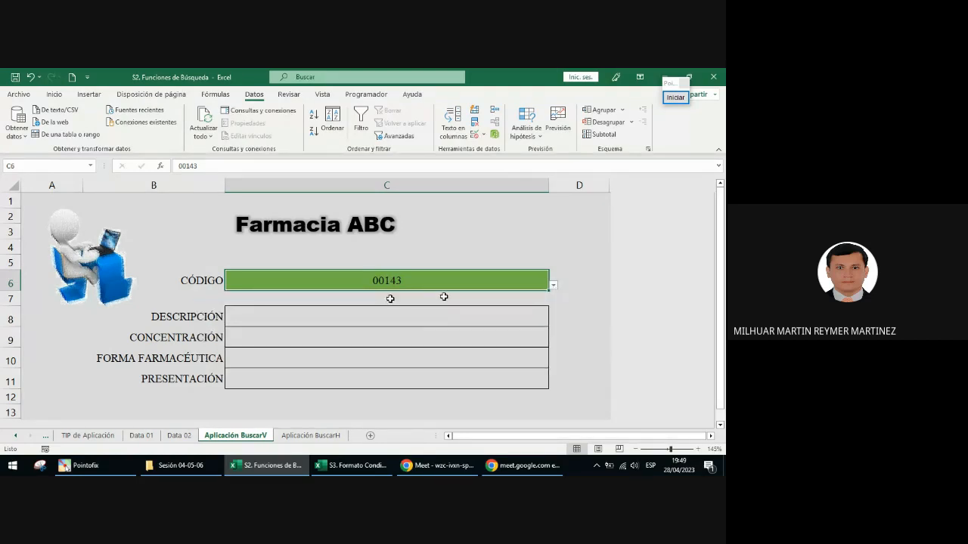
Step: Place the workbook window beside the video call and widen it until the call's chat remains visible next to the form
{"action": "key", "text": "super+Left"}
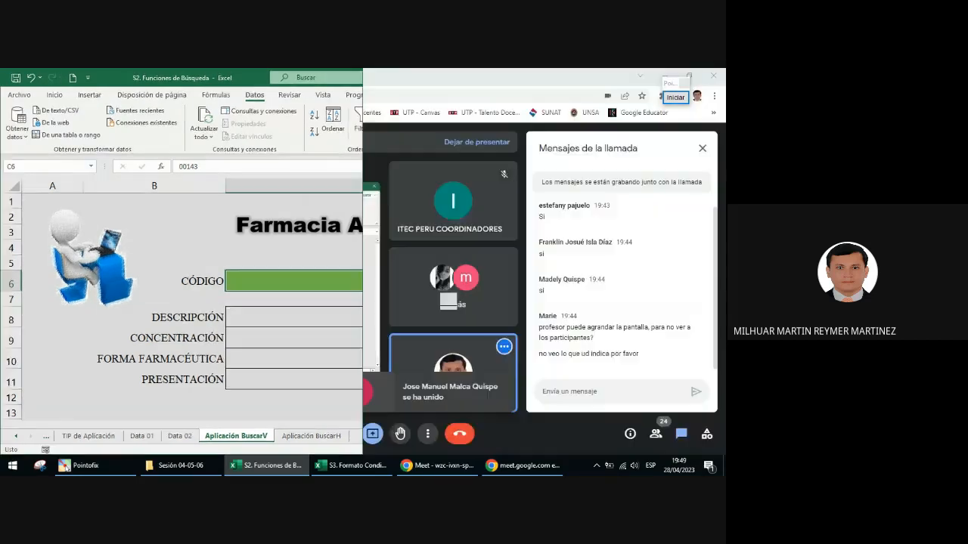
{"action": "key", "text": "Escape"}
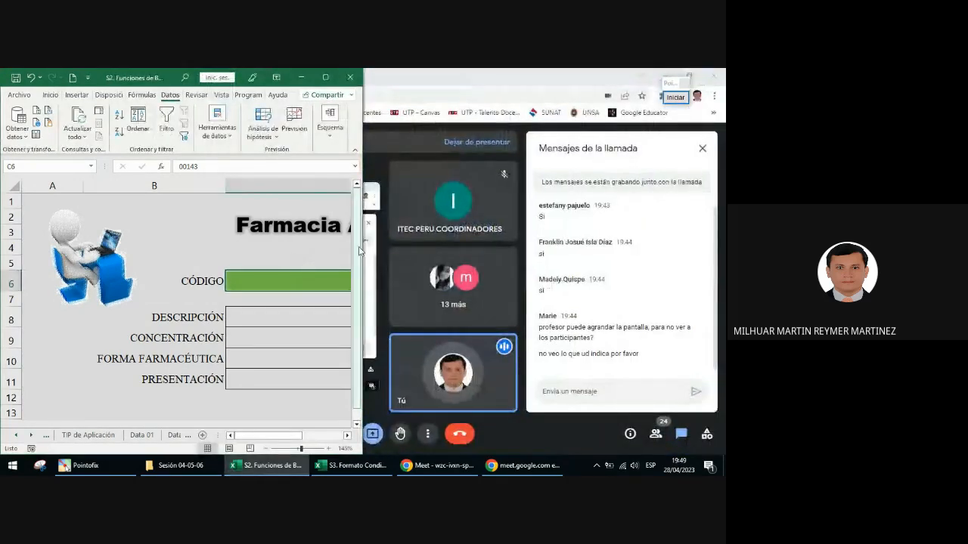
{"action": "left_click_drag", "start_coordinate": [364, 244], "coordinate": [537, 240]}
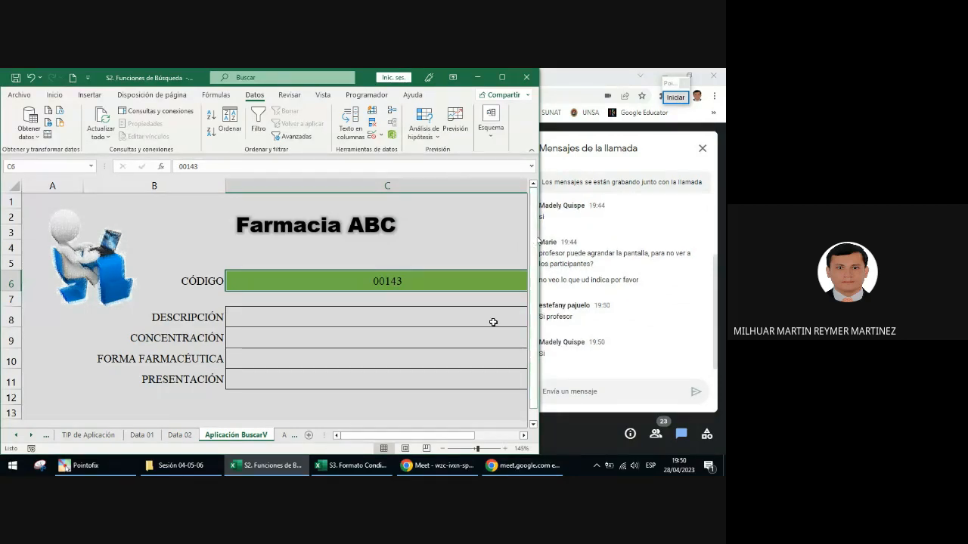
{"action": "left_click", "coordinate": [523, 436]}
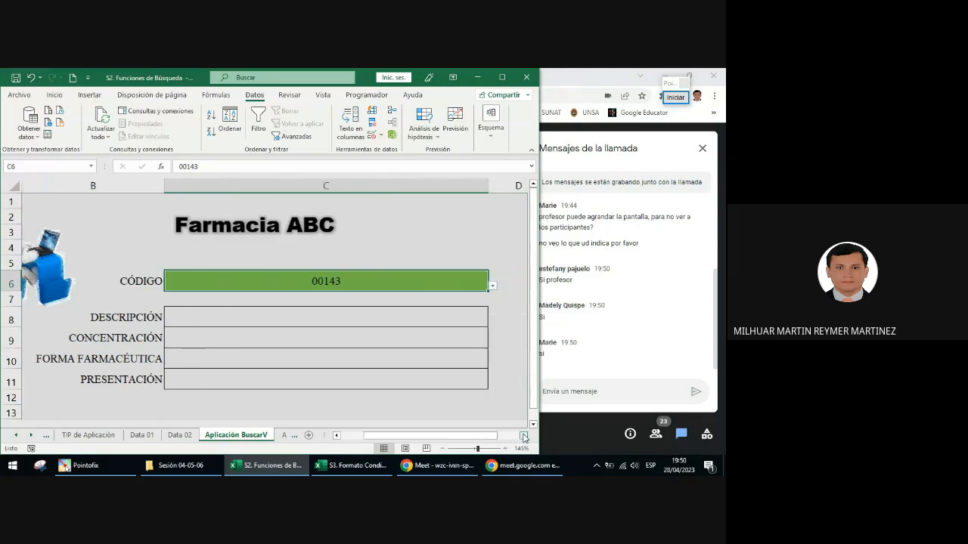
Step: Open the CÓDIGO list, close it without choosing, and clear the CÓDIGO cell's contents
{"action": "left_click", "coordinate": [492, 286]}
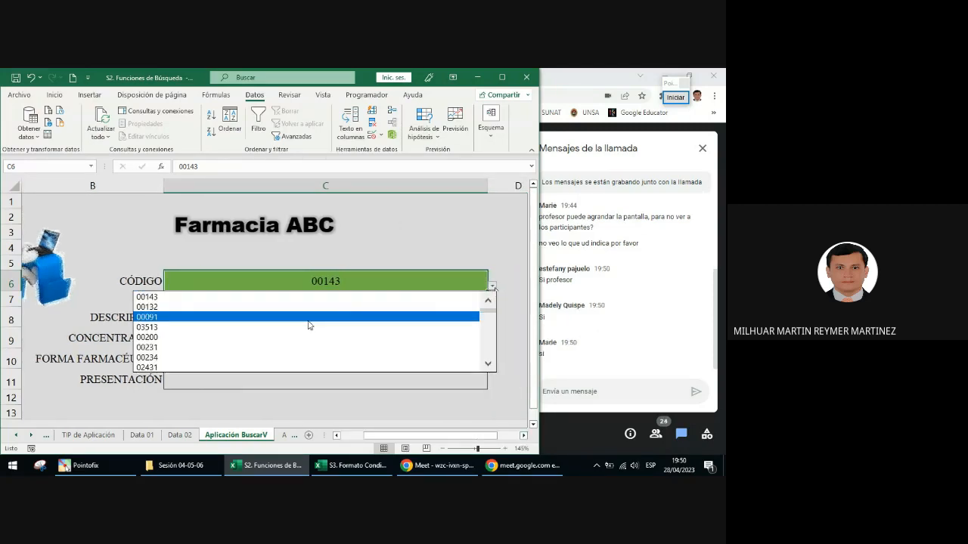
{"action": "left_click", "coordinate": [344, 280]}
{"action": "key", "text": "Delete"}
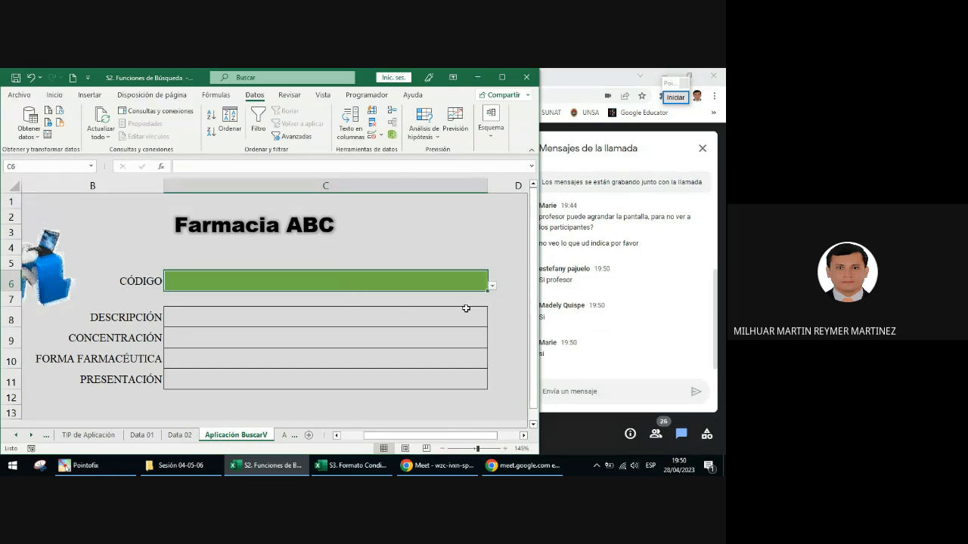
Step: Select the DESCRIPCIÓN cell, start annotating, and outline the DESCRIPCIÓN to PRESENTACIÓN cells with a blue rectangle
{"action": "left_click", "coordinate": [345, 314]}
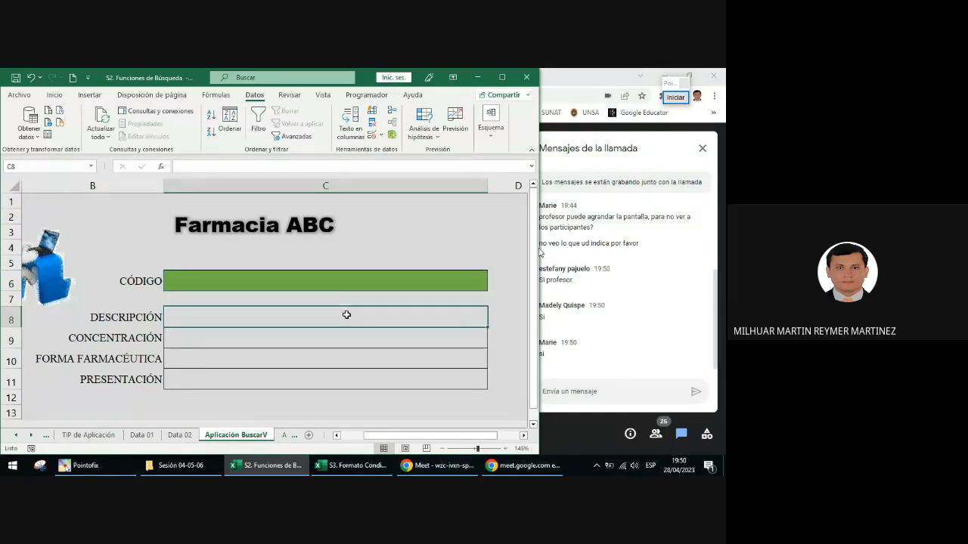
{"action": "left_click", "coordinate": [675, 97]}
{"action": "left_click", "coordinate": [668, 273]}
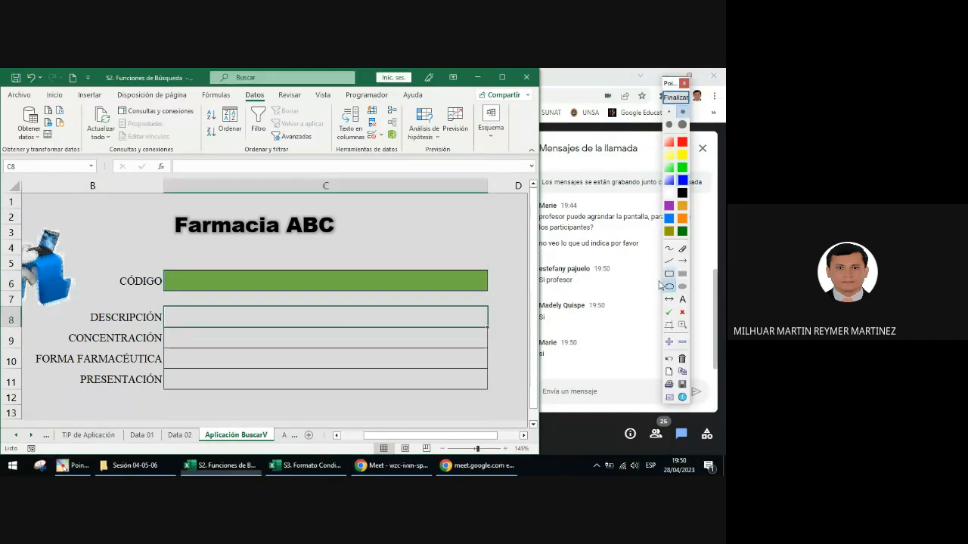
{"action": "left_click_drag", "start_coordinate": [187, 301], "coordinate": [423, 391]}
Step: Write #N/D as blue annotation text over the DESCRIPCIÓN cell and draw a dark green arrow from it to the CÓDIGO cell
{"action": "left_click", "coordinate": [682, 300]}
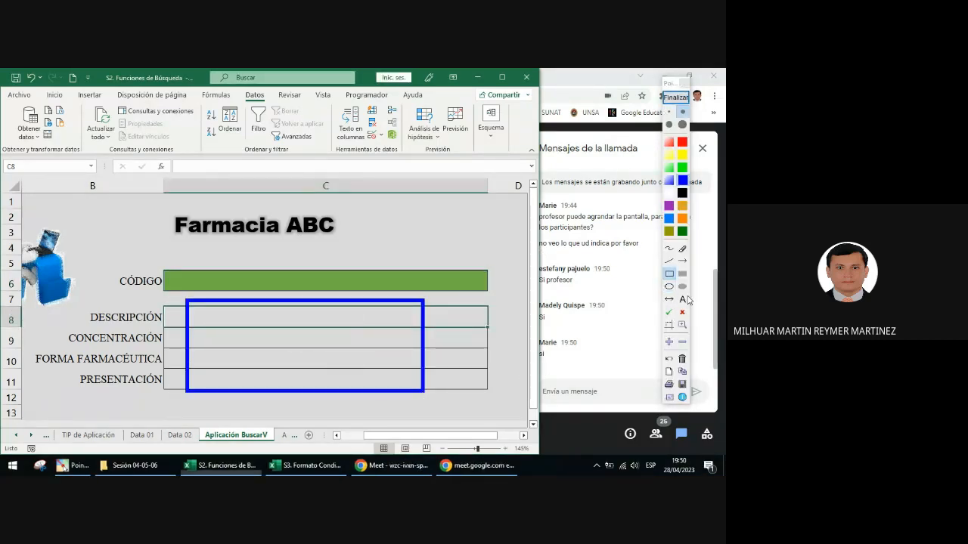
{"action": "left_click", "coordinate": [261, 313]}
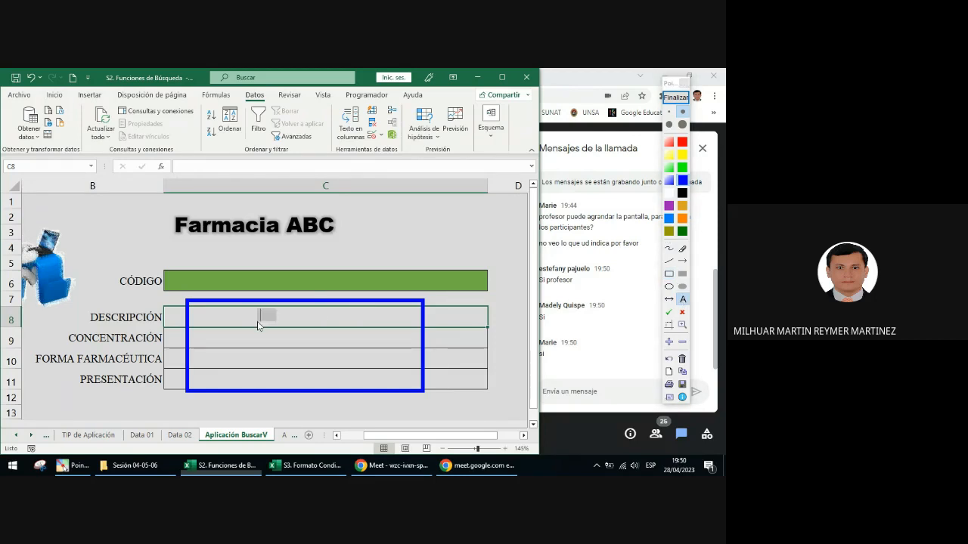
{"action": "type", "text": "N"}
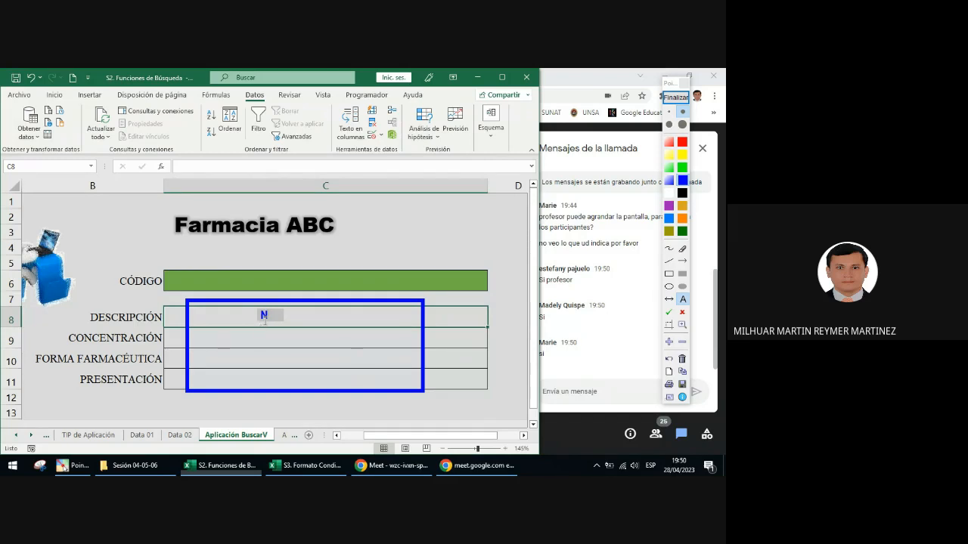
{"action": "type", "text": "/D"}
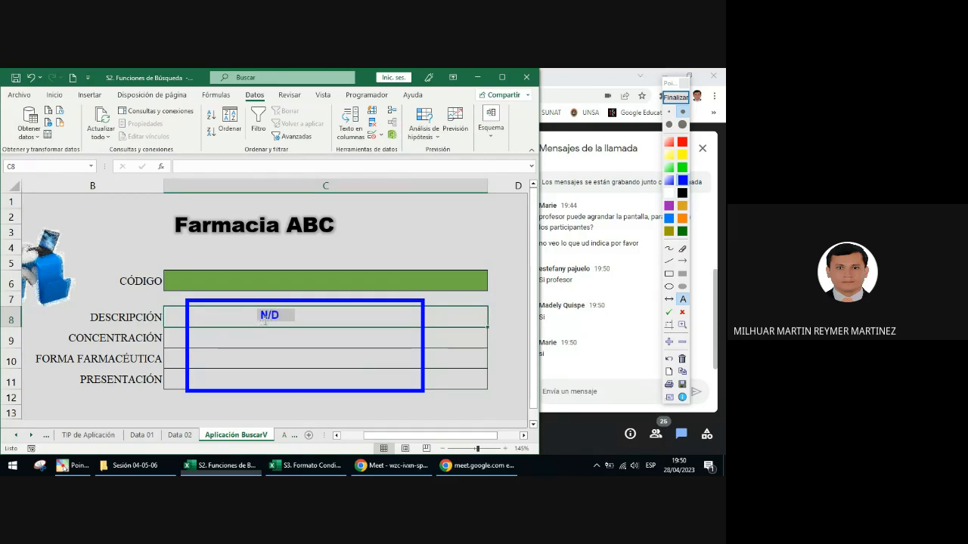
{"action": "type", "text": "#"}
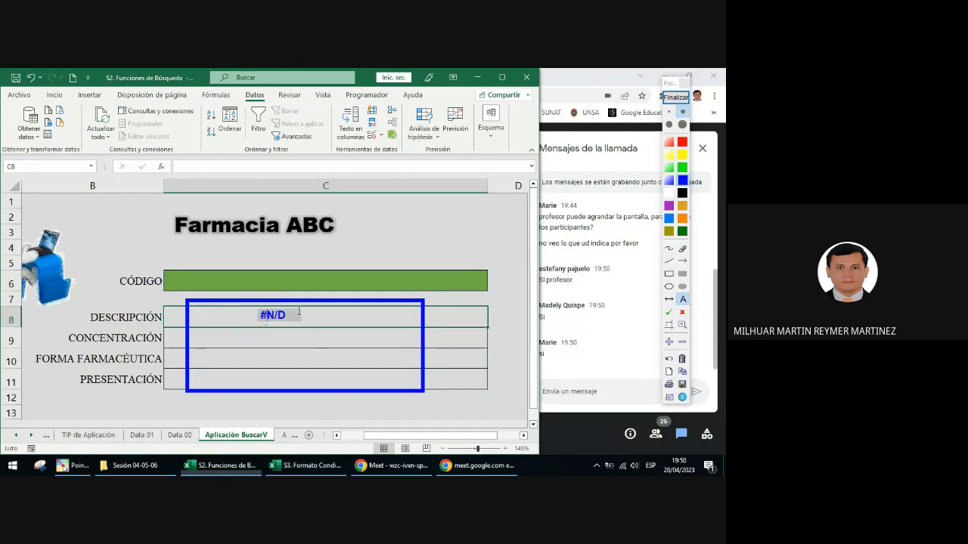
{"action": "left_click", "coordinate": [682, 261]}
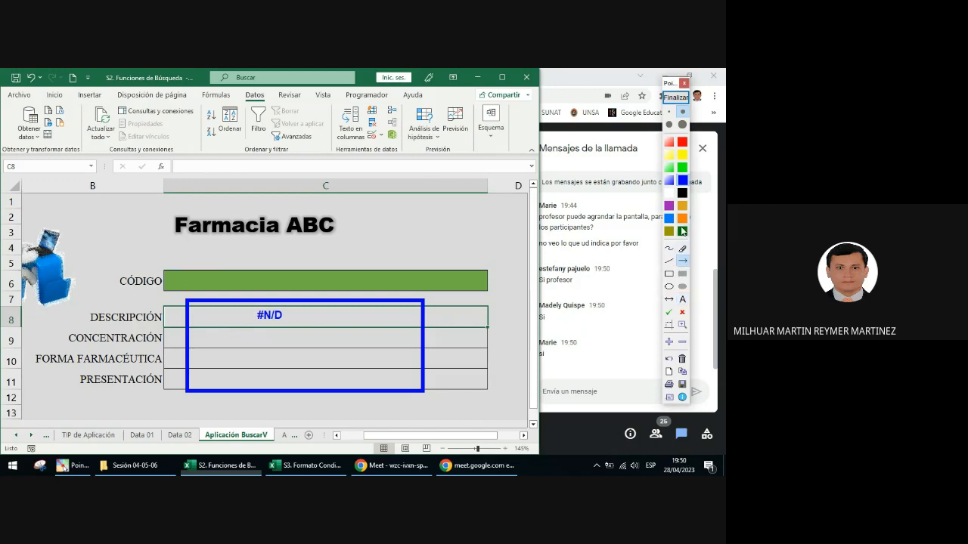
{"action": "left_click_drag", "start_coordinate": [270, 307], "coordinate": [256, 286]}
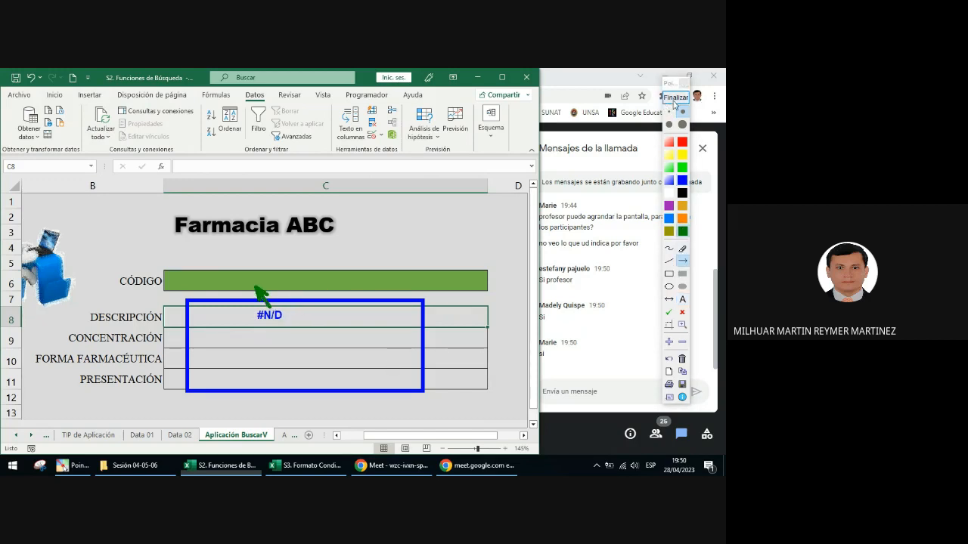
Step: End the annotation and choose code 00143 from the CÓDIGO cell's validation list
{"action": "left_click", "coordinate": [675, 97]}
{"action": "left_click", "coordinate": [426, 289]}
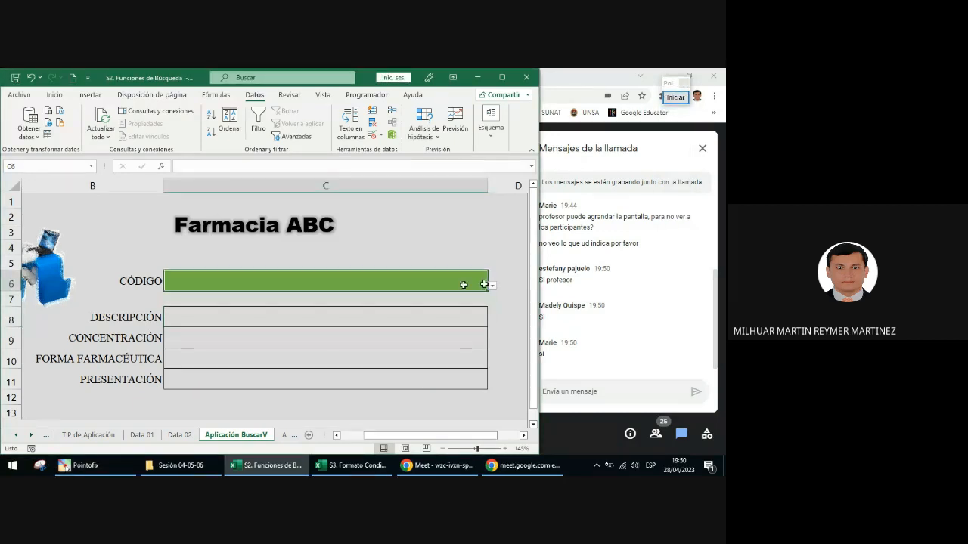
{"action": "left_click", "coordinate": [492, 287]}
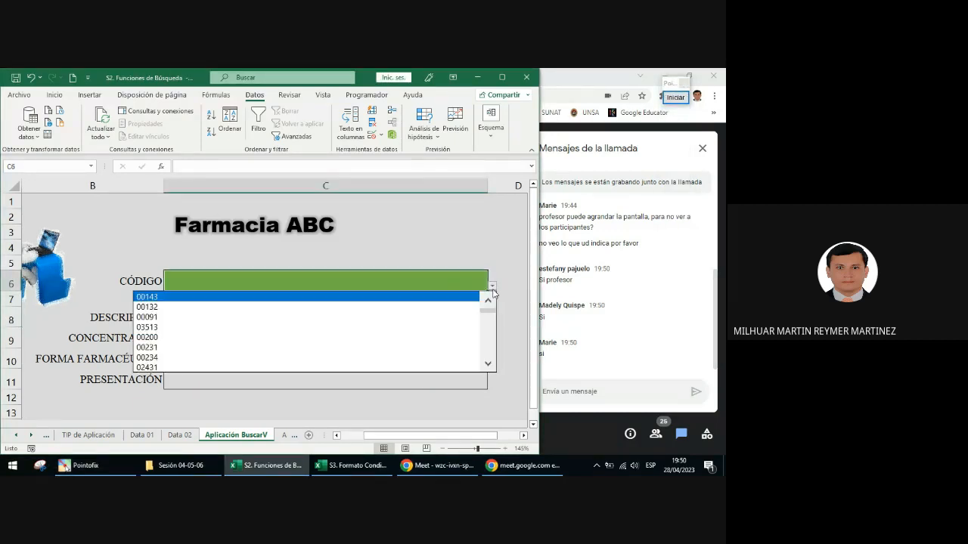
{"action": "left_click", "coordinate": [216, 297]}
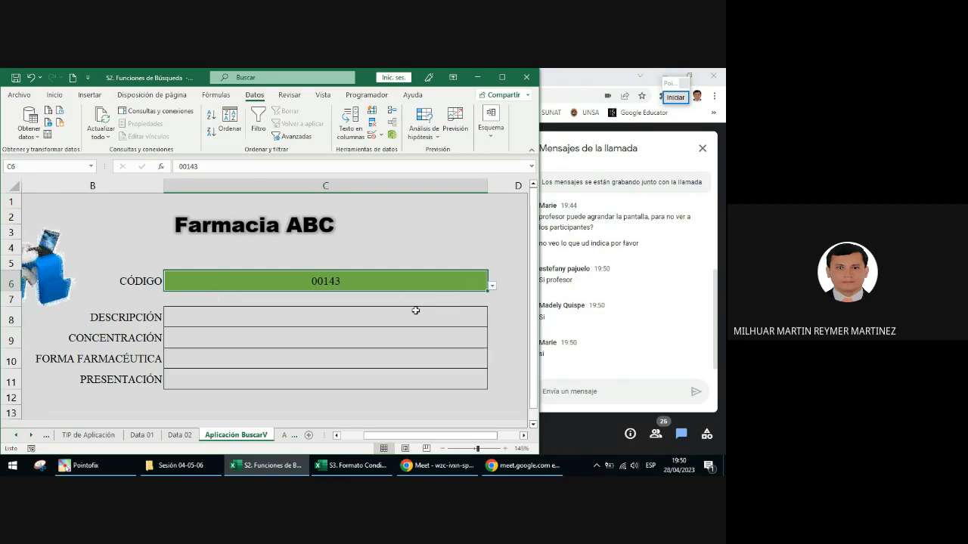
Step: Maximize the workbook window, enlarge the pharmacy form to 160% zoom, and select the CÓDIGO cell
{"action": "left_click", "coordinate": [504, 78]}
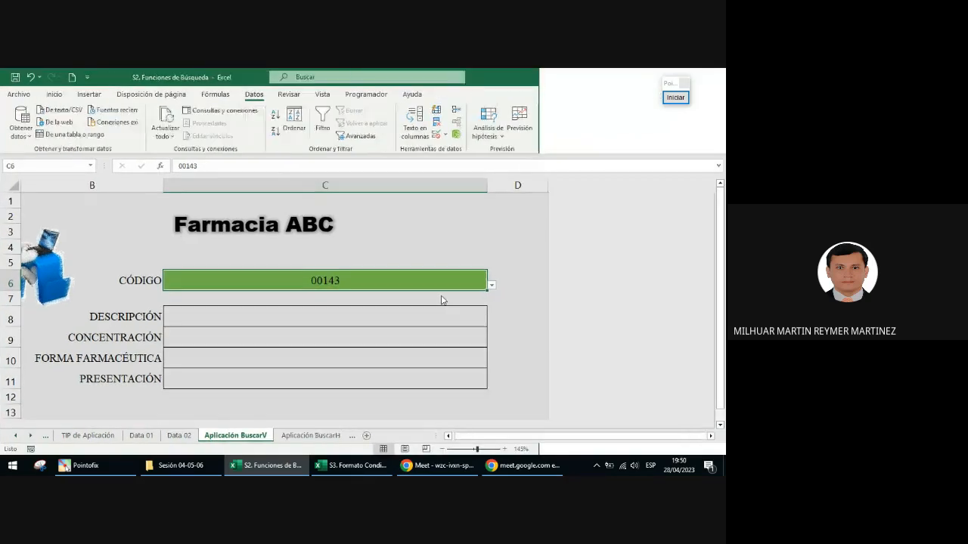
{"action": "left_click", "coordinate": [335, 316]}
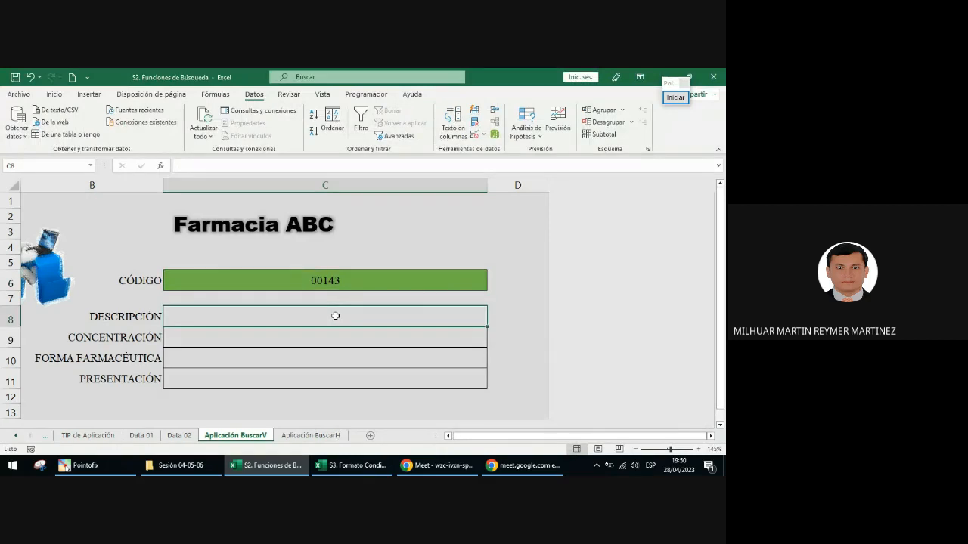
{"action": "scroll", "coordinate": [335, 316], "scroll_direction": "up", "scroll_amount": 1}
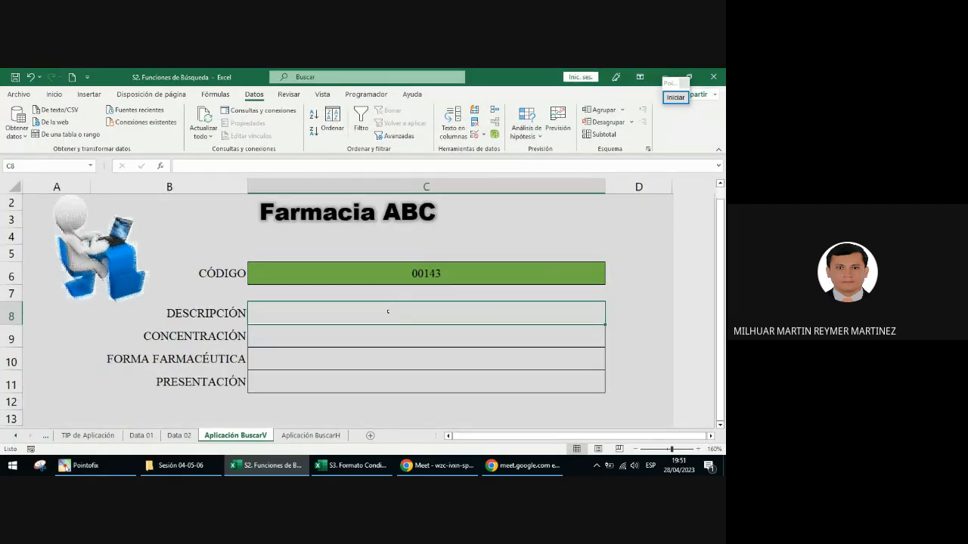
{"action": "left_click", "coordinate": [406, 273]}
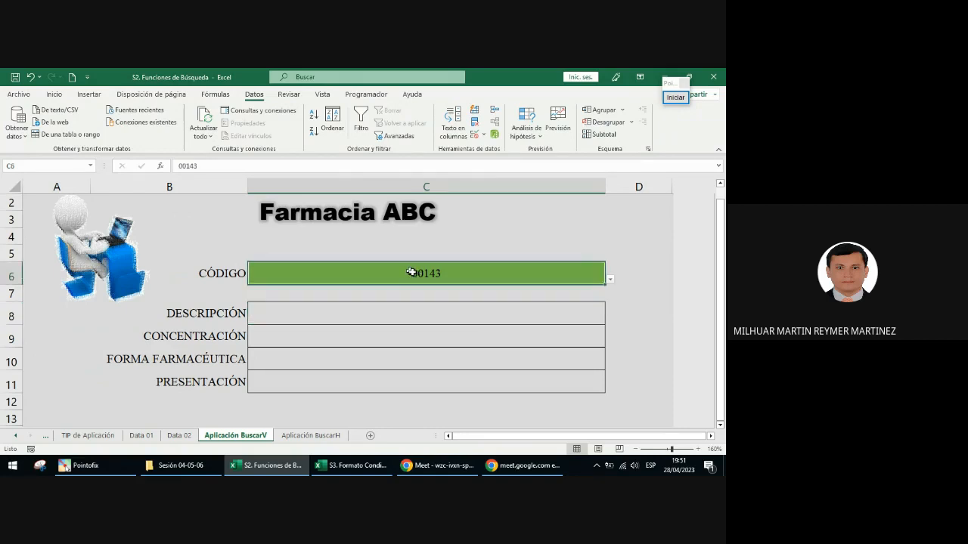
Step: On the TIP de Aplicación sheet, point a dark green annotation arrow at the =nombre_de_rango Origen field, and end the annotation
{"action": "left_click", "coordinate": [87, 435]}
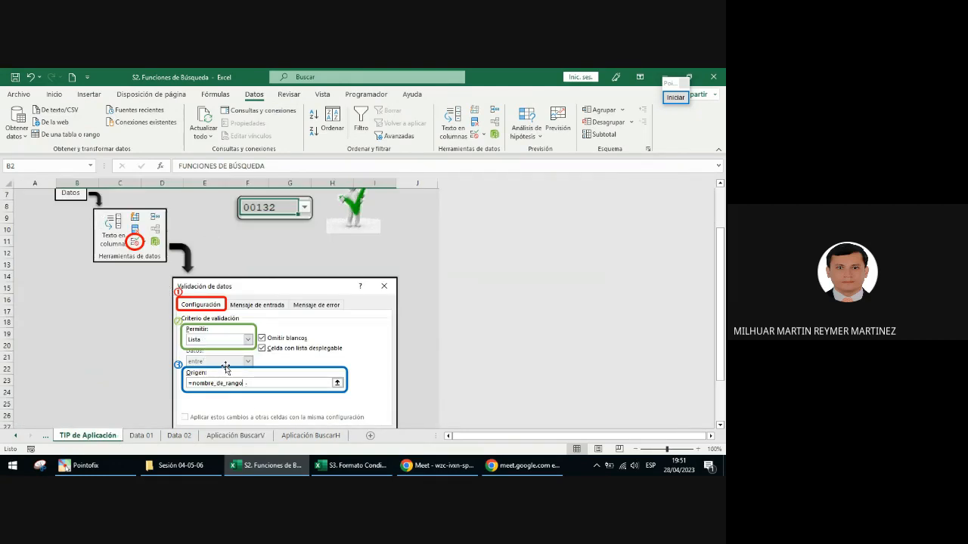
{"action": "left_click", "coordinate": [676, 97]}
{"action": "left_click", "coordinate": [682, 260]}
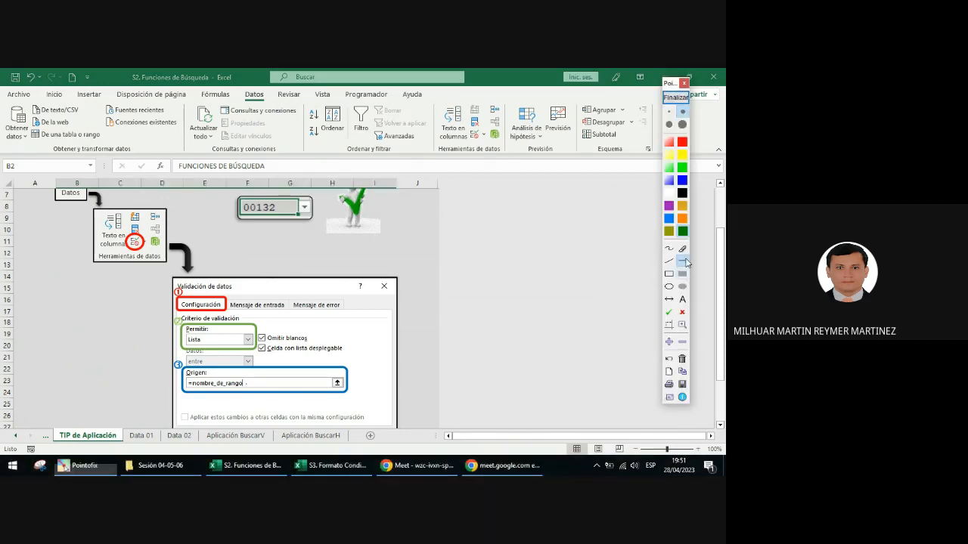
{"action": "left_click_drag", "start_coordinate": [121, 325], "coordinate": [189, 381]}
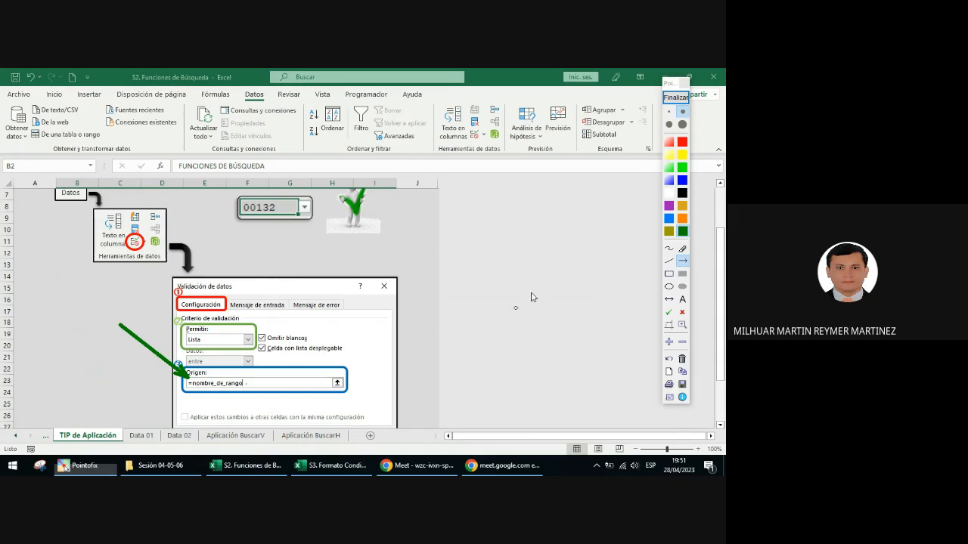
{"action": "left_click", "coordinate": [675, 97]}
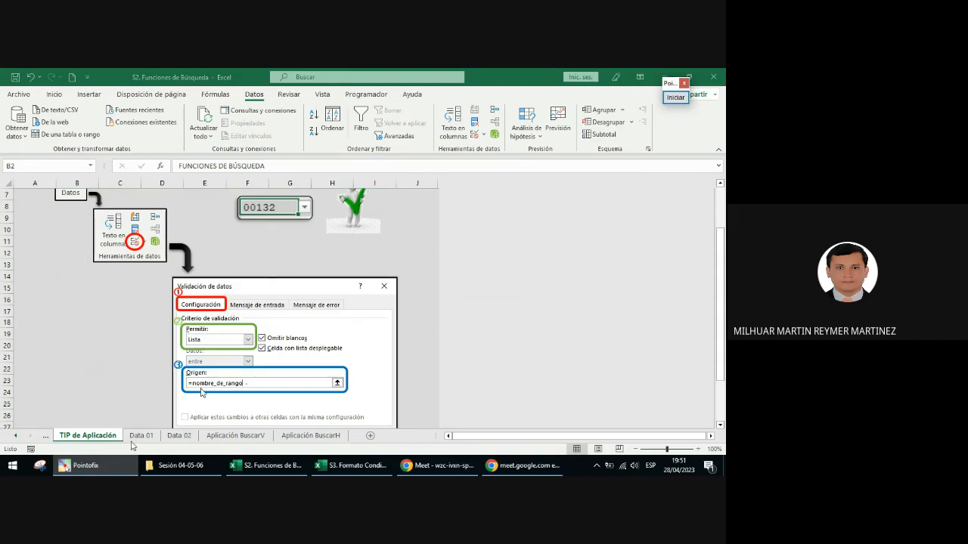
Step: On the Aplicación BuscarV sheet, begin a BUSCARV formula in the DESCRIPCIÓN cell with C6 as the lookup value
{"action": "left_click", "coordinate": [243, 439]}
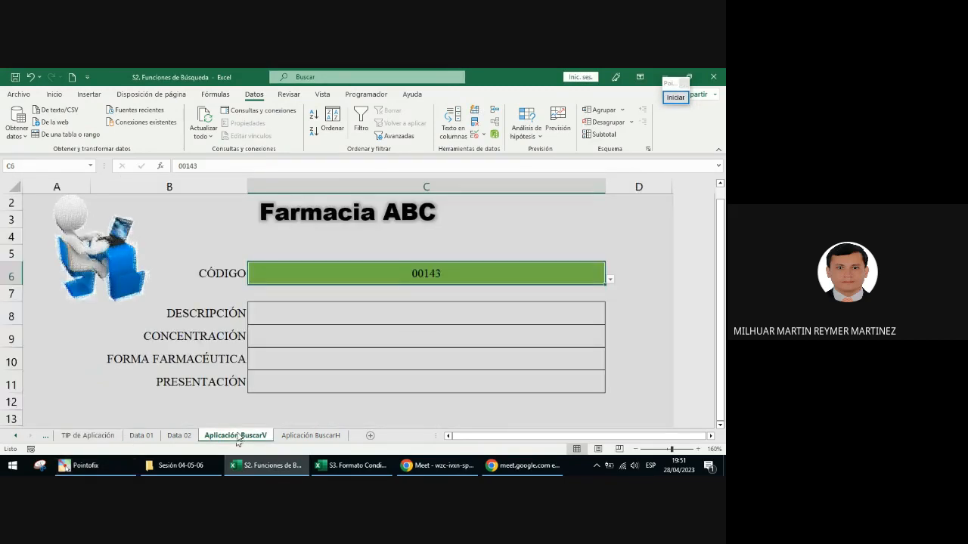
{"action": "left_click", "coordinate": [285, 312]}
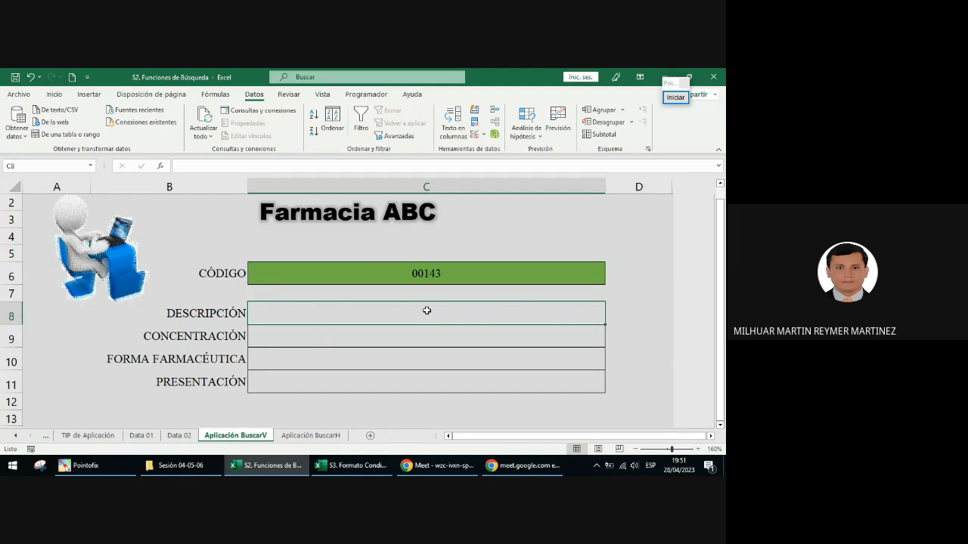
{"action": "type", "text": "="}
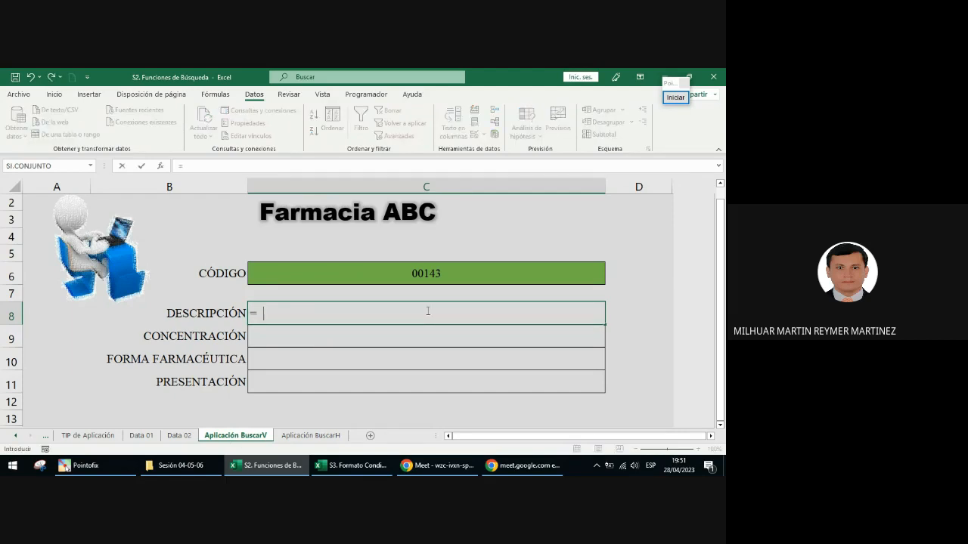
{"action": "type", "text": "bus"}
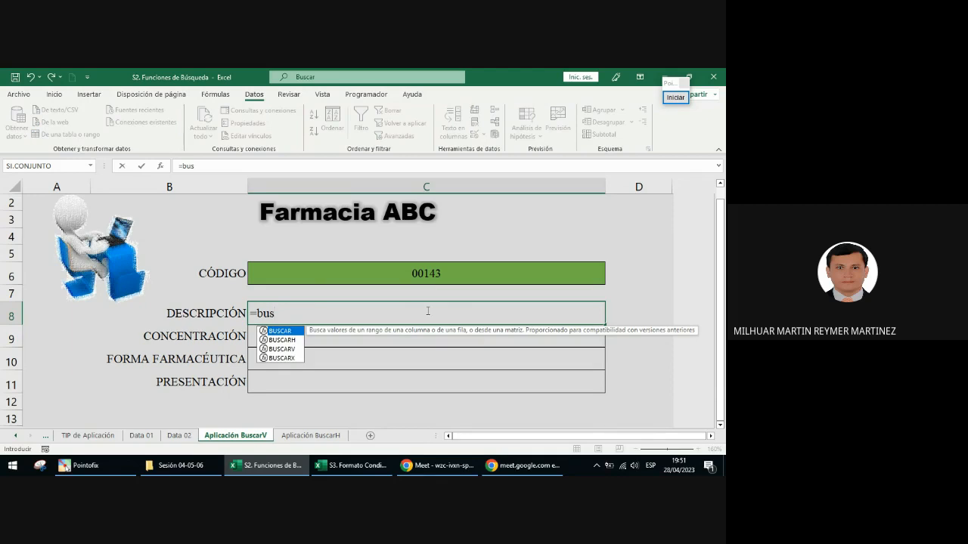
{"action": "left_click", "coordinate": [295, 350]}
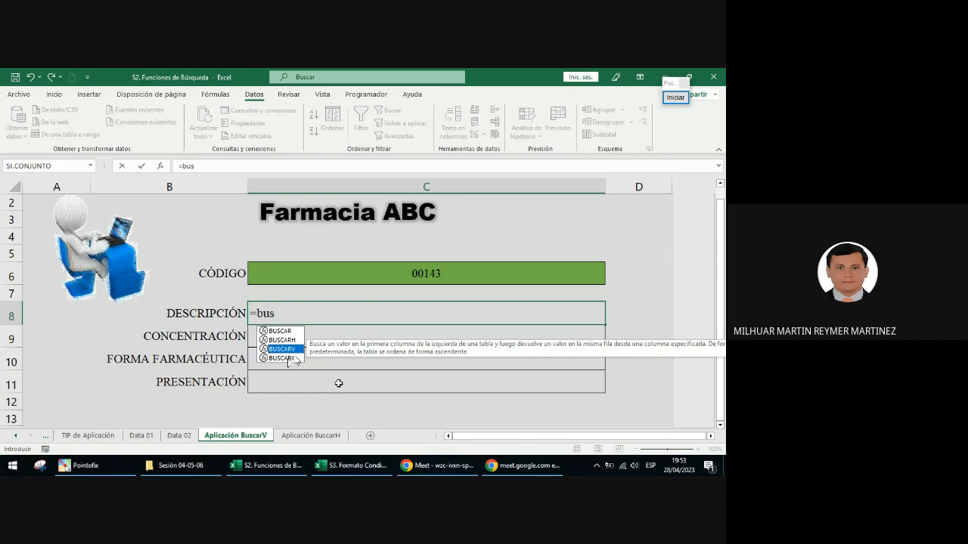
{"action": "double_click", "coordinate": [293, 351]}
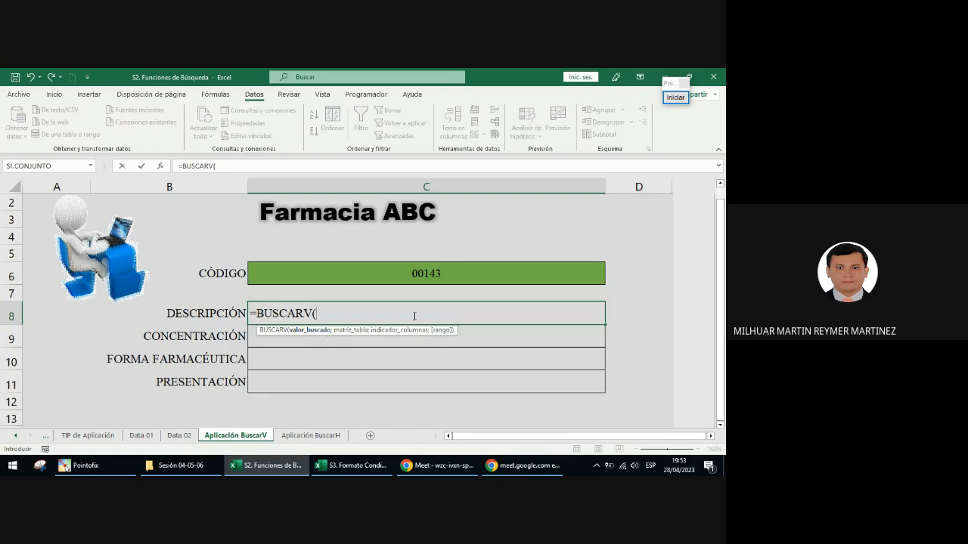
{"action": "left_click", "coordinate": [431, 279]}
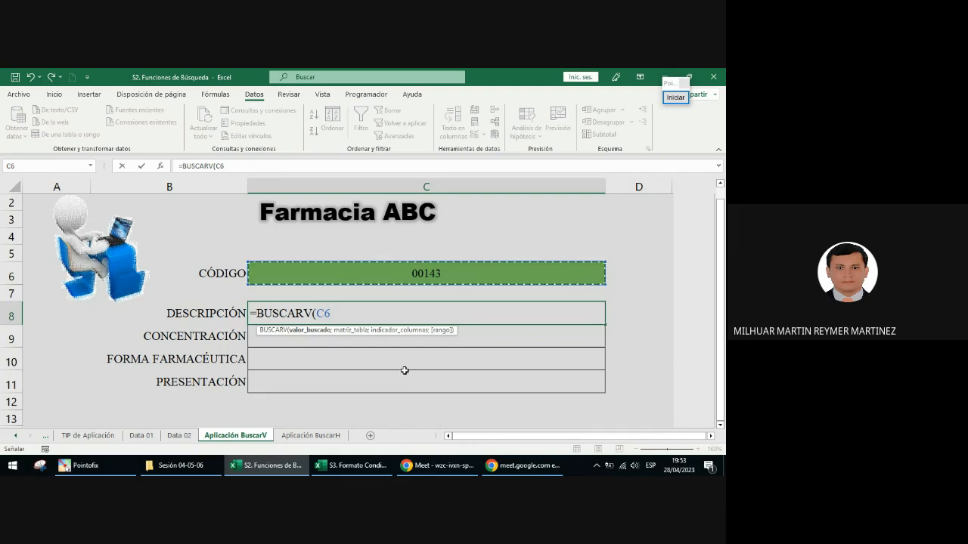
Step: Circle code 00143 in dark green and draw arrows from it to the DESCRIPCIÓN, CONCENTRACIÓN, FORMA FARMACÉUTICA and PRESENTACIÓN cells
{"action": "left_click", "coordinate": [676, 97]}
{"action": "left_click", "coordinate": [670, 287]}
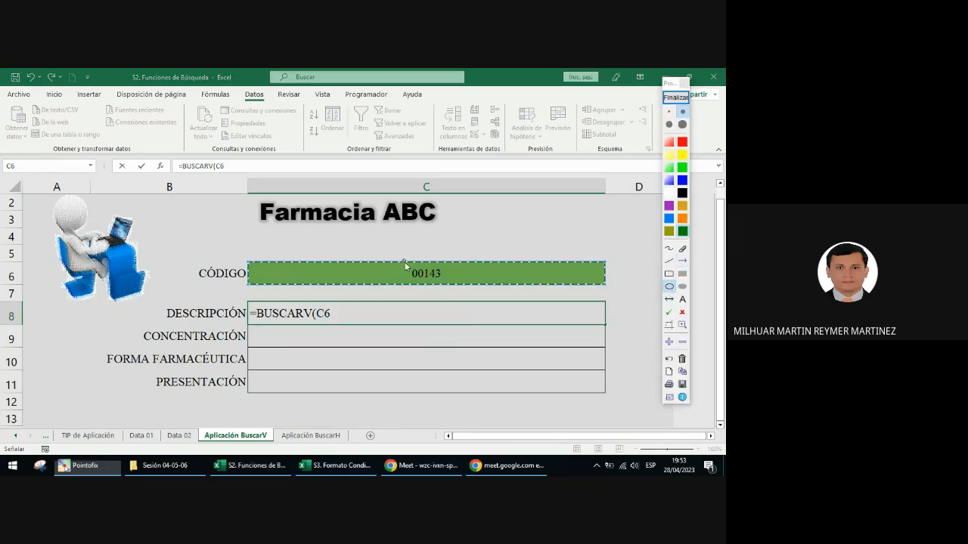
{"action": "left_click_drag", "start_coordinate": [403, 261], "coordinate": [444, 288]}
{"action": "left_click", "coordinate": [682, 261]}
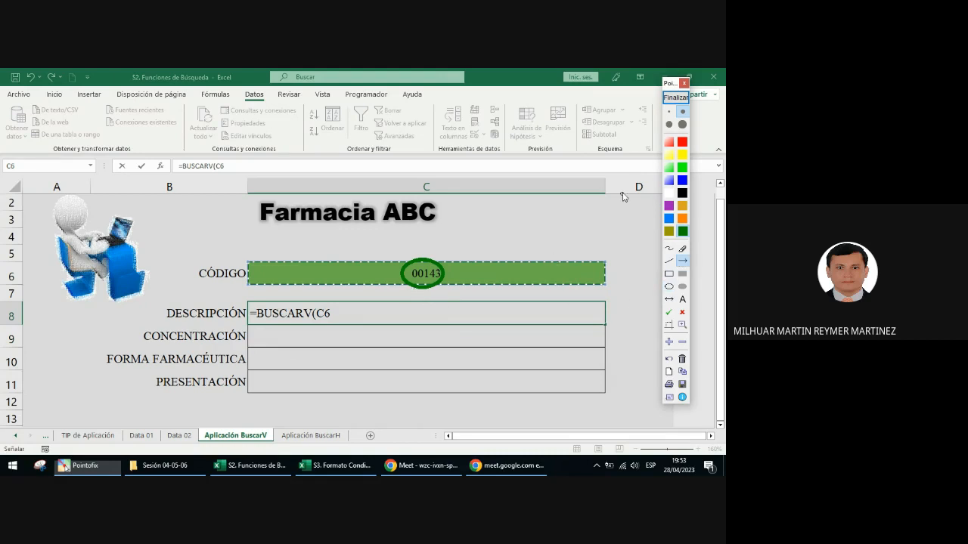
{"action": "left_click_drag", "start_coordinate": [415, 290], "coordinate": [378, 309]}
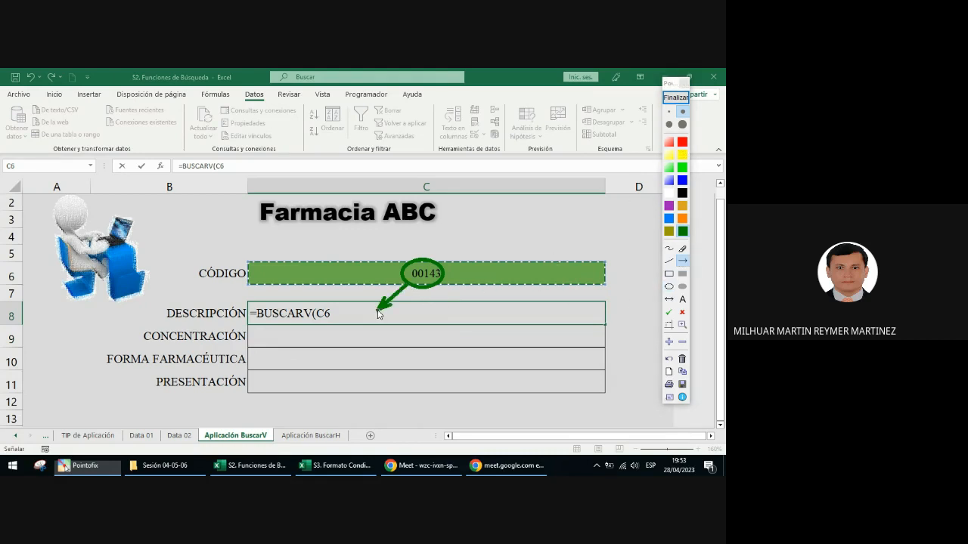
{"action": "left_click_drag", "start_coordinate": [385, 342], "coordinate": [385, 340]}
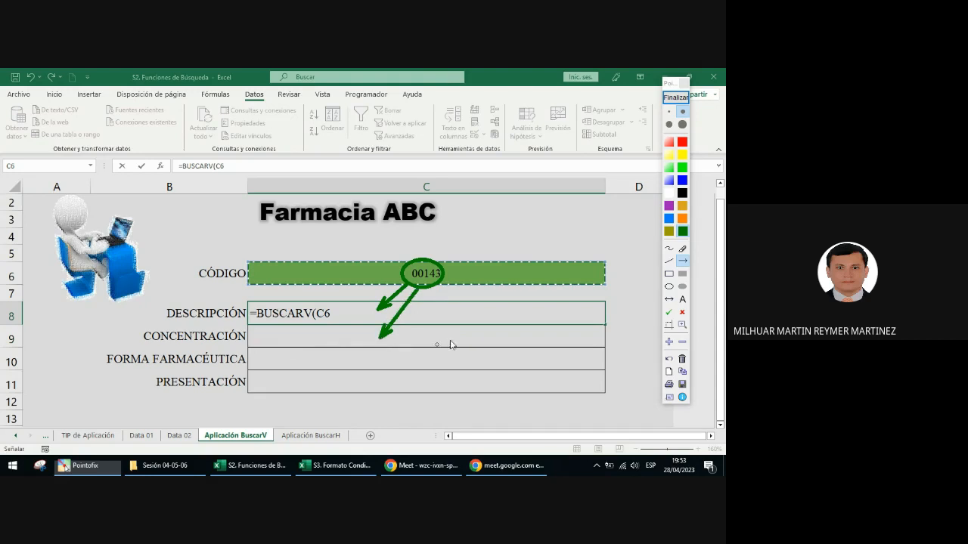
{"action": "left_click_drag", "start_coordinate": [428, 292], "coordinate": [394, 352]}
{"action": "left_click_drag", "start_coordinate": [433, 291], "coordinate": [424, 379]}
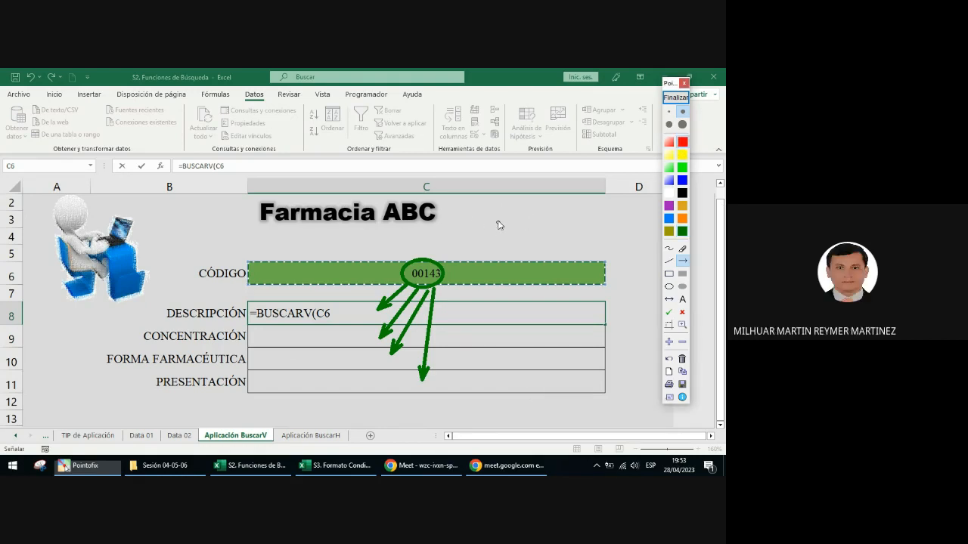
Step: Handwrite two red $ signs above the CÓDIGO cell, add an orange C and F beside them, and end the annotation
{"action": "left_click_drag", "start_coordinate": [496, 222], "coordinate": [518, 222]}
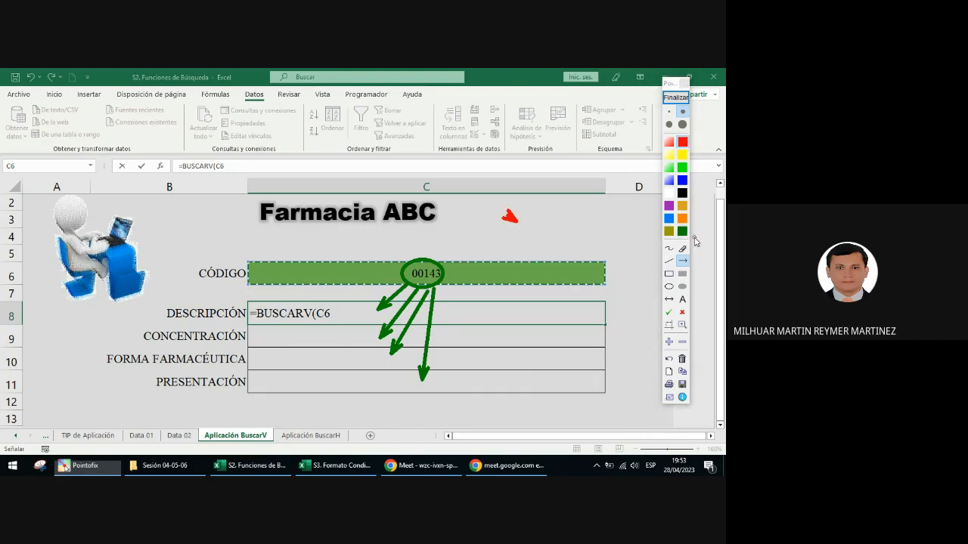
{"action": "left_click", "coordinate": [668, 248]}
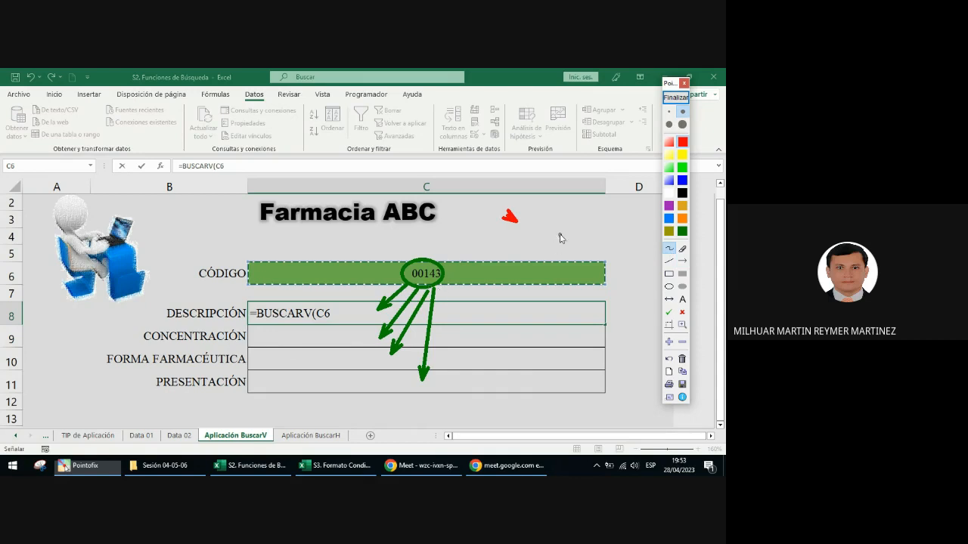
{"action": "mouse_move", "coordinate": [559, 219]}
{"action": "left_mouse_down"}
{"action": "mouse_move", "coordinate": [561, 256]}
{"action": "mouse_move", "coordinate": [536, 245]}
{"action": "left_mouse_up"}
{"action": "left_click_drag", "start_coordinate": [550, 206], "coordinate": [550, 259]}
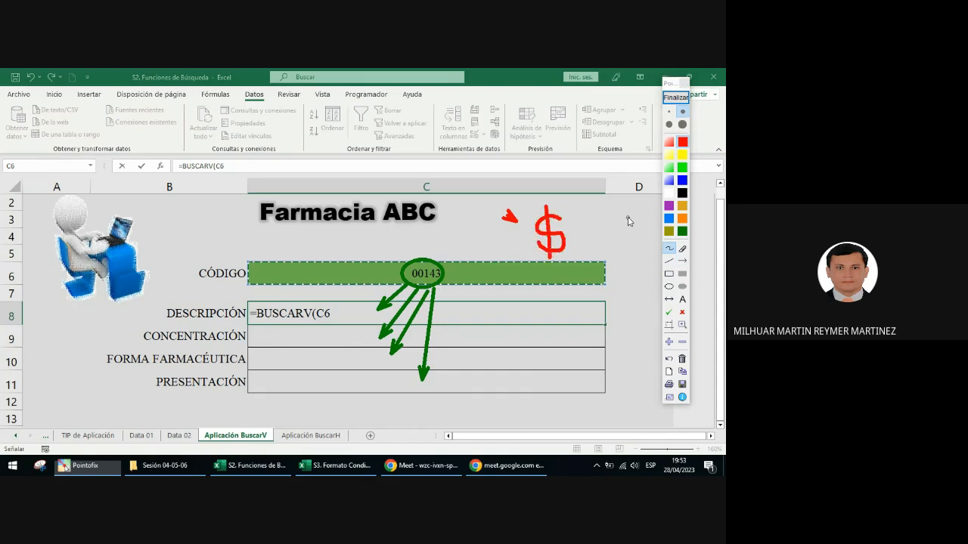
{"action": "mouse_move", "coordinate": [629, 216]}
{"action": "left_mouse_down"}
{"action": "mouse_move", "coordinate": [608, 227]}
{"action": "mouse_move", "coordinate": [625, 239]}
{"action": "mouse_move", "coordinate": [608, 243]}
{"action": "left_mouse_up"}
{"action": "left_click_drag", "start_coordinate": [618, 204], "coordinate": [617, 256]}
{"action": "left_click", "coordinate": [682, 218]}
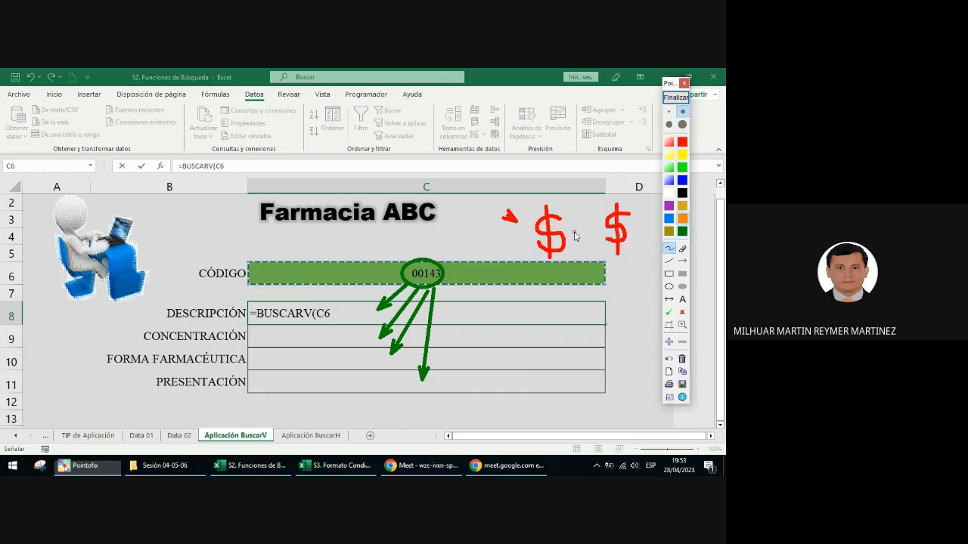
{"action": "mouse_move", "coordinate": [587, 226]}
{"action": "left_mouse_down"}
{"action": "mouse_move", "coordinate": [574, 244]}
{"action": "mouse_move", "coordinate": [589, 247]}
{"action": "left_mouse_up"}
{"action": "mouse_move", "coordinate": [634, 224]}
{"action": "left_mouse_down"}
{"action": "mouse_move", "coordinate": [635, 251]}
{"action": "mouse_move", "coordinate": [648, 222]}
{"action": "mouse_move", "coordinate": [644, 236]}
{"action": "left_mouse_up"}
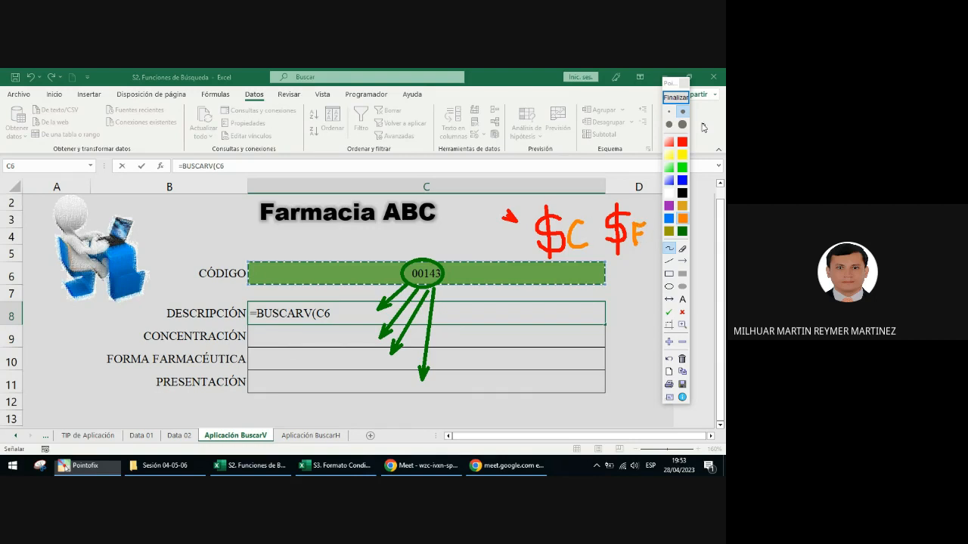
{"action": "left_click", "coordinate": [675, 97]}
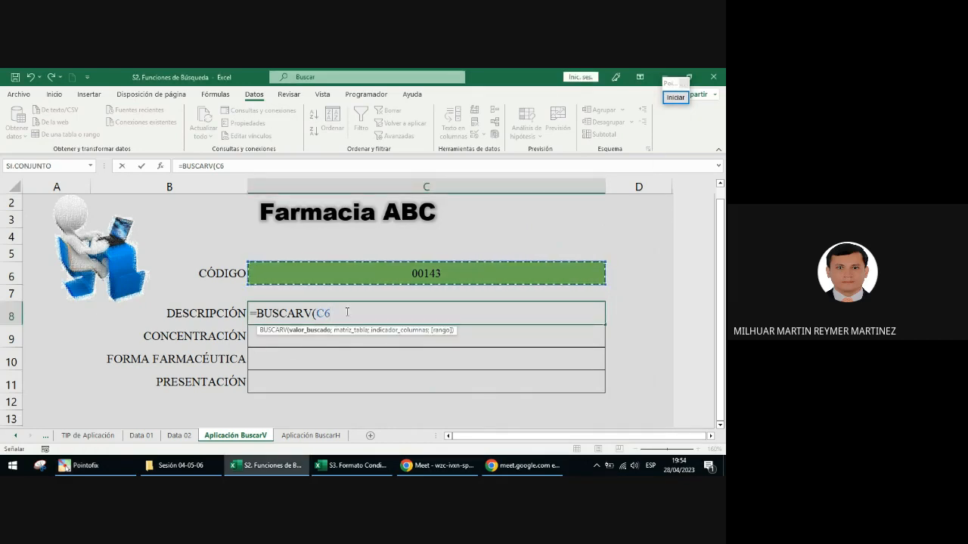
Step: Make the lookup reference absolute as $C$6 and add the named range data_01 as the BUSCARV table array
{"action": "key", "text": "F4"}
{"action": "type", "text": ";"}
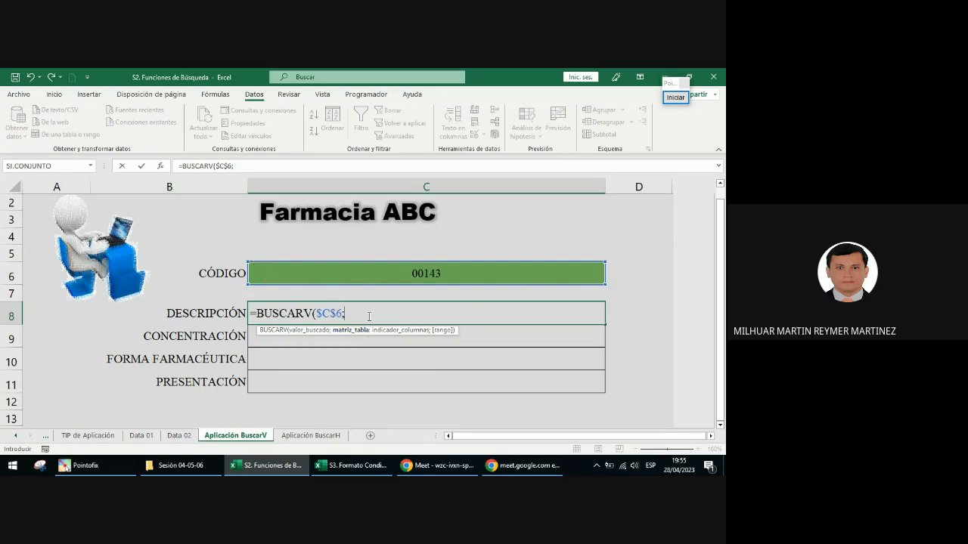
{"action": "type", "text": "datos"}
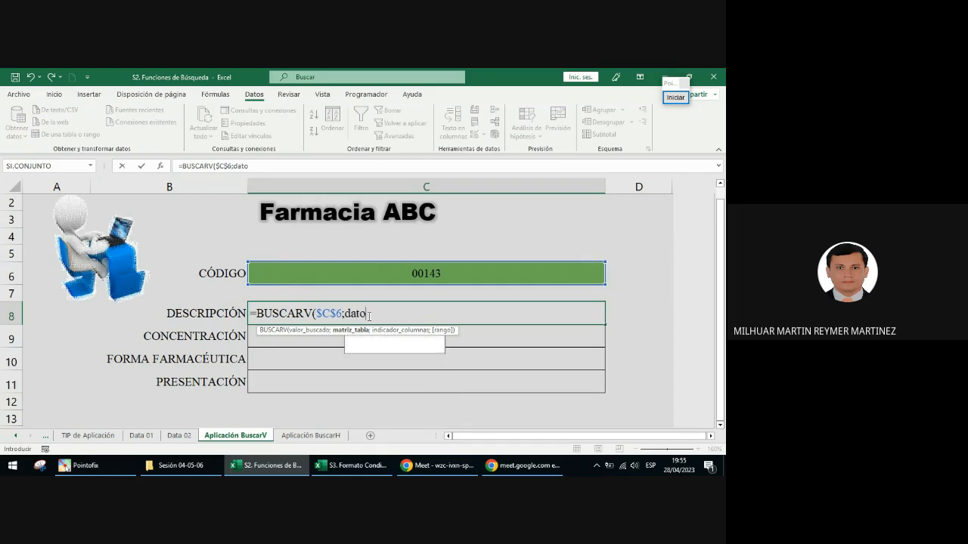
{"action": "key", "text": "BackSpace"}
{"action": "key", "text": "BackSpace"}
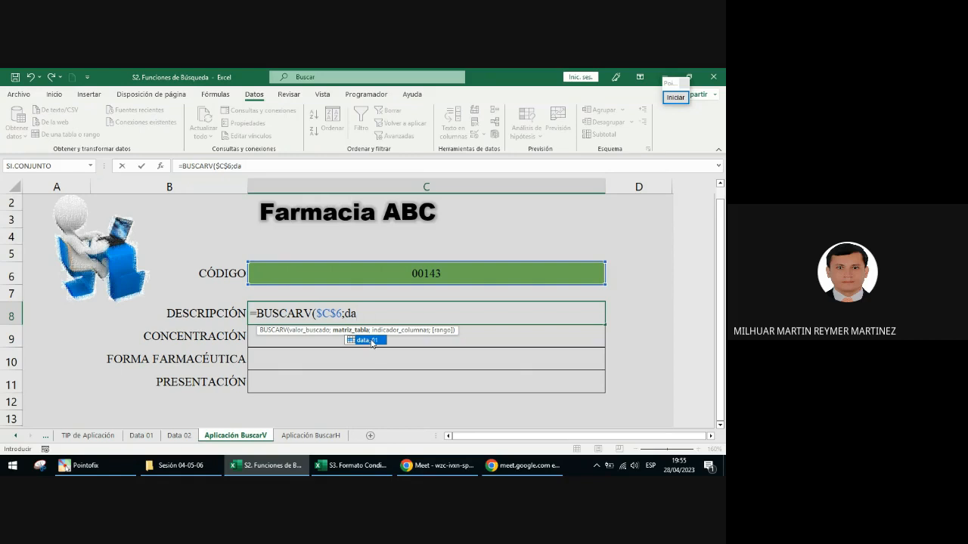
{"action": "double_click", "coordinate": [372, 341]}
{"action": "key", "text": "BackSpace"}
{"action": "key", "text": "BackSpace"}
{"action": "key", "text": "BackSpace"}
{"action": "key", "text": "BackSpace"}
{"action": "key", "text": "BackSpace"}
{"action": "key", "text": "BackSpace"}
{"action": "key", "text": "BackSpace"}
{"action": "type", "text": "dat"}
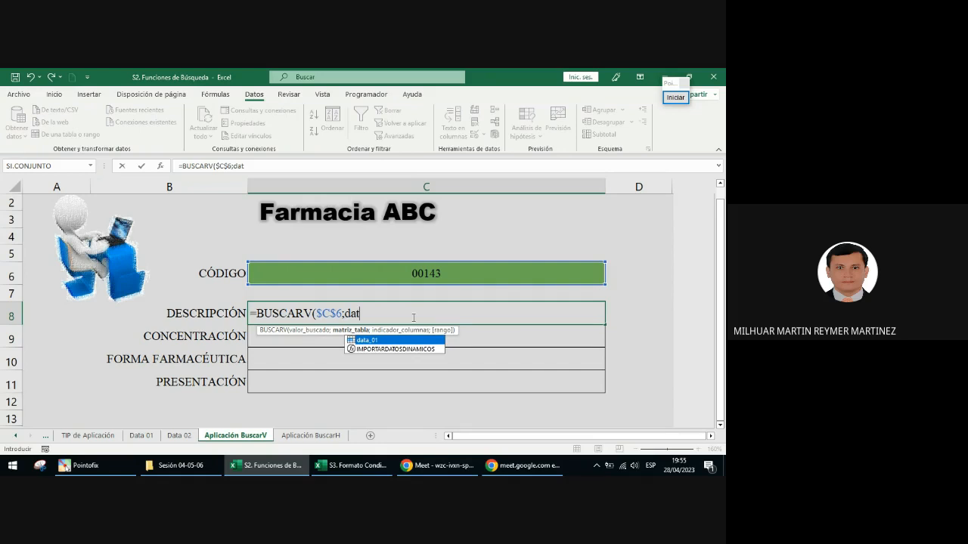
{"action": "double_click", "coordinate": [374, 341]}
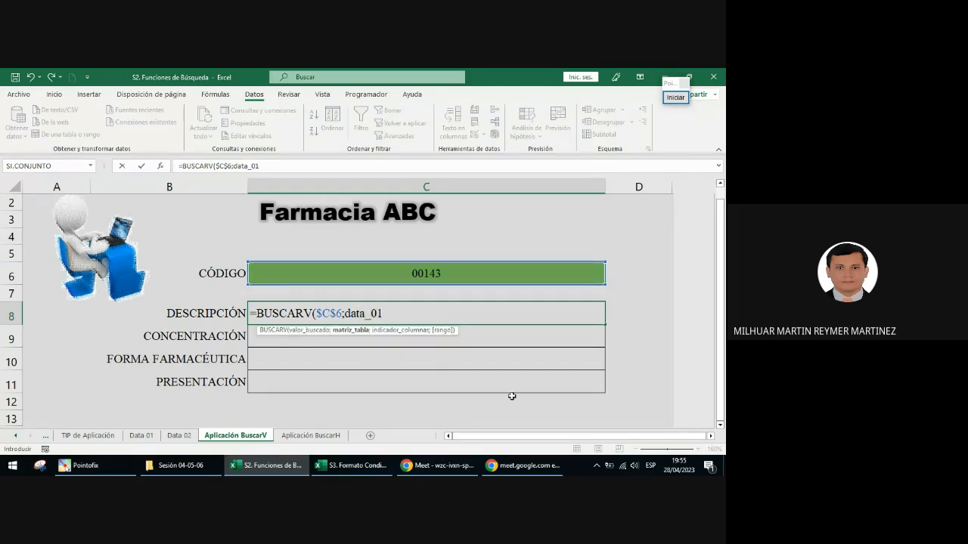
Step: Stamp green check marks above $C$6 and data_01, end the annotation, and begin the column index argument
{"action": "left_click", "coordinate": [675, 97]}
{"action": "left_click", "coordinate": [669, 312]}
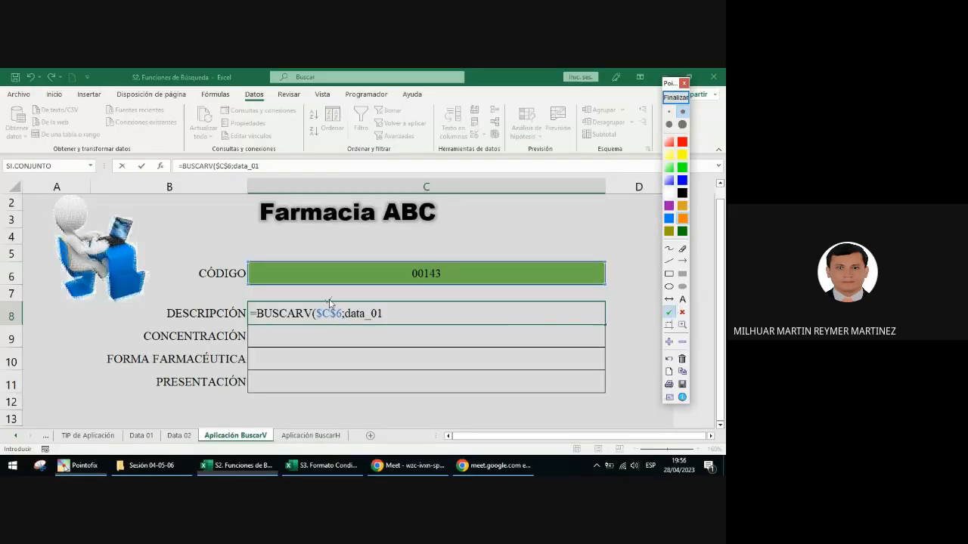
{"action": "left_click", "coordinate": [326, 300]}
{"action": "left_click", "coordinate": [366, 301]}
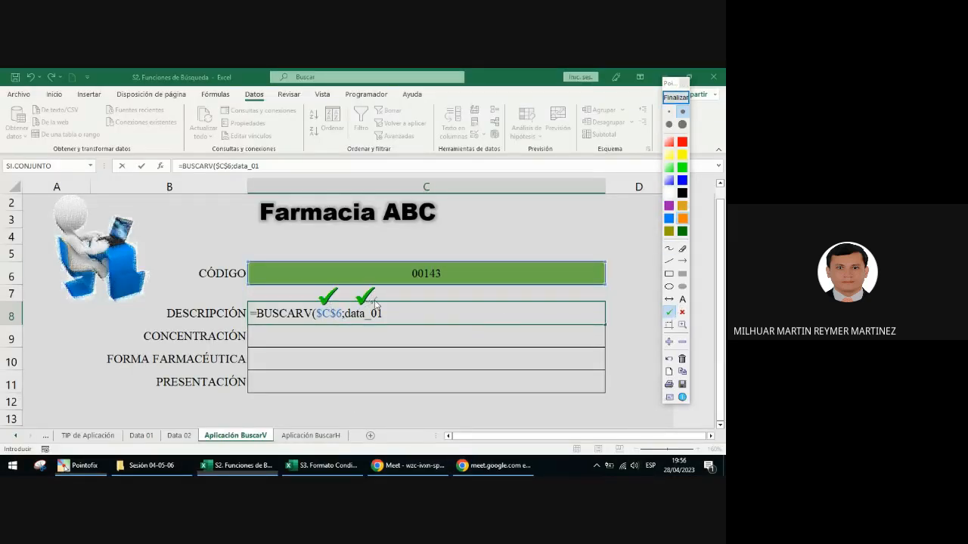
{"action": "left_click", "coordinate": [375, 301]}
{"action": "left_click", "coordinate": [675, 97]}
{"action": "left_click", "coordinate": [412, 313]}
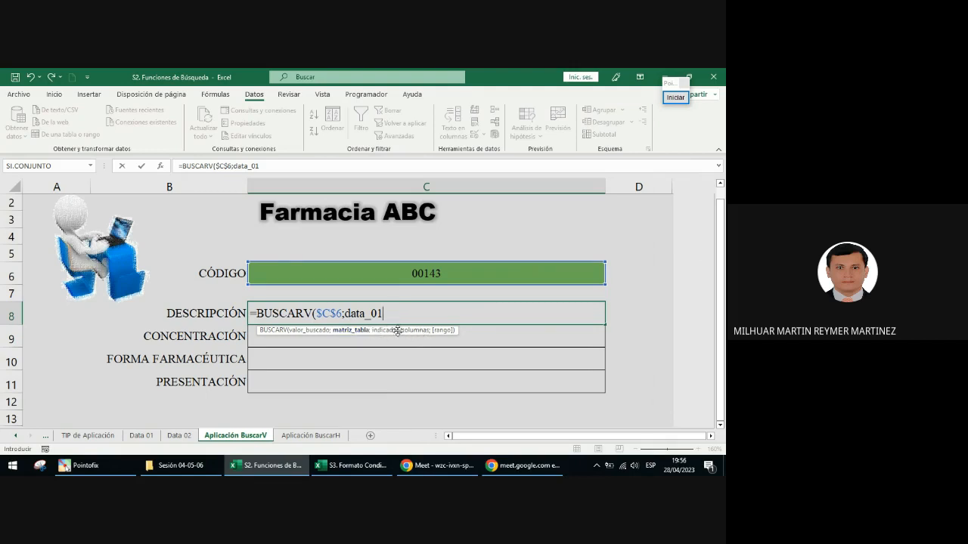
{"action": "type", "text": ";"}
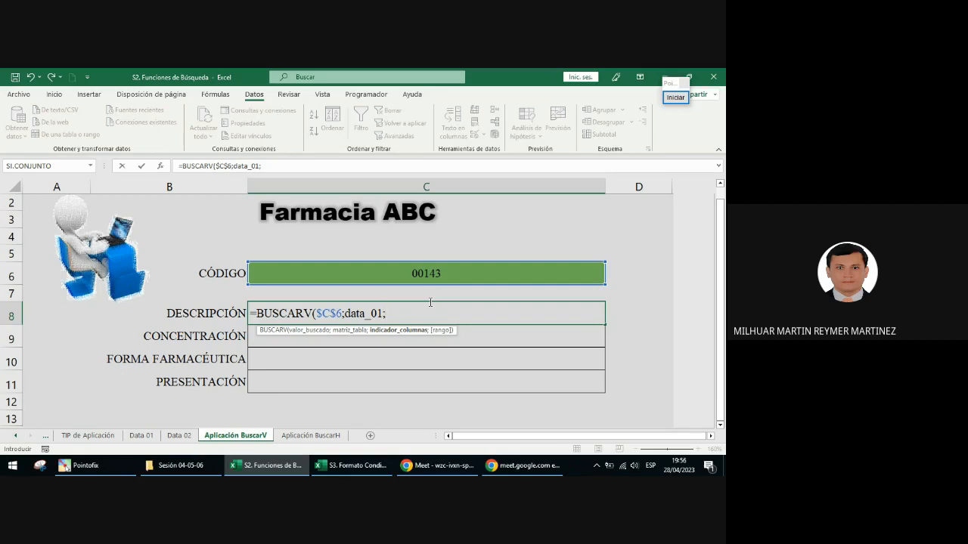
Step: Circle the DESCRIPCIÓN label in orange, handwrite a 2 above it, and end the annotation
{"action": "left_click", "coordinate": [676, 97]}
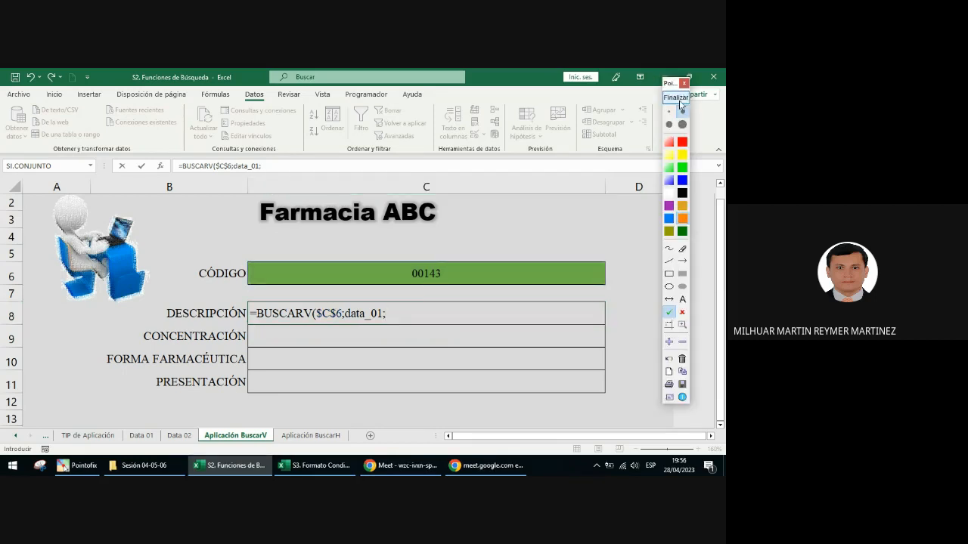
{"action": "left_click", "coordinate": [669, 287]}
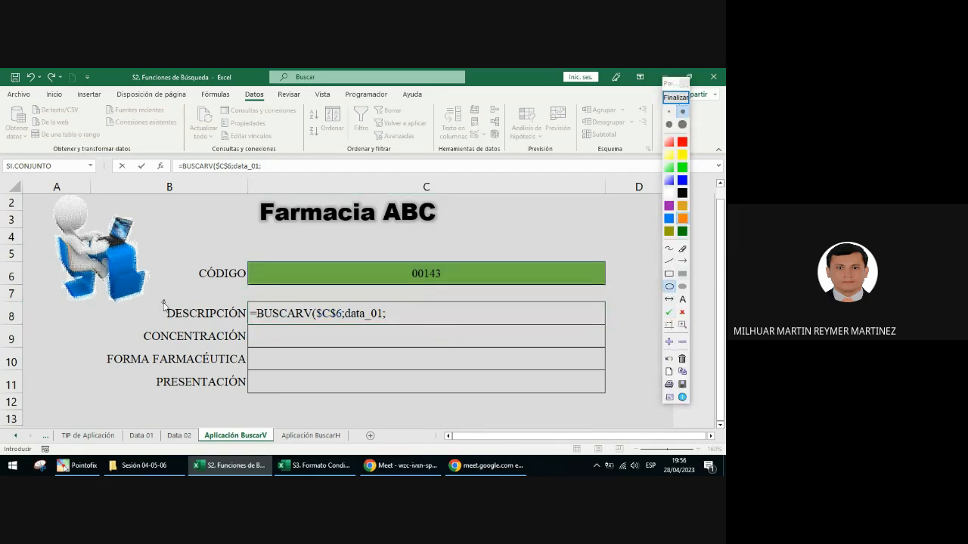
{"action": "left_click_drag", "start_coordinate": [163, 302], "coordinate": [245, 330]}
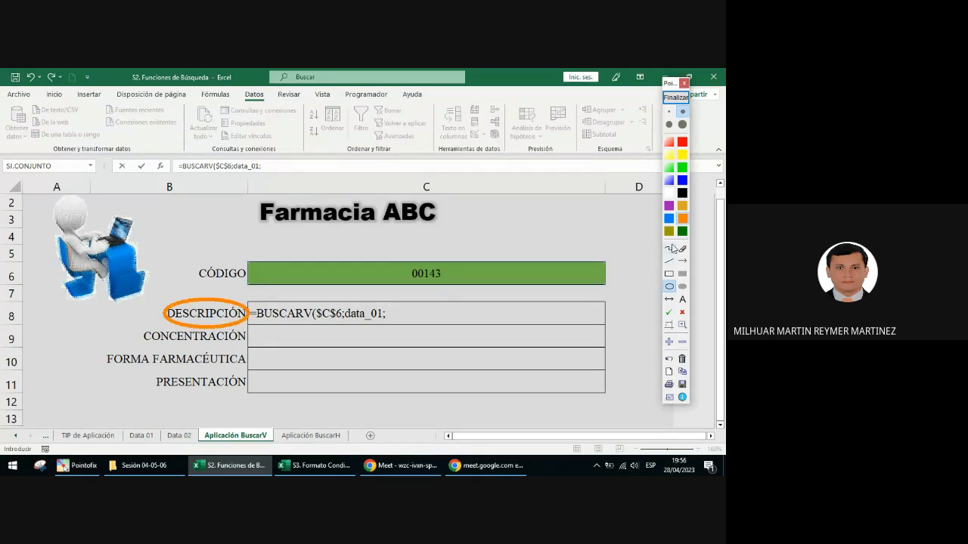
{"action": "left_click", "coordinate": [670, 248]}
{"action": "left_click_drag", "start_coordinate": [152, 271], "coordinate": [151, 293]}
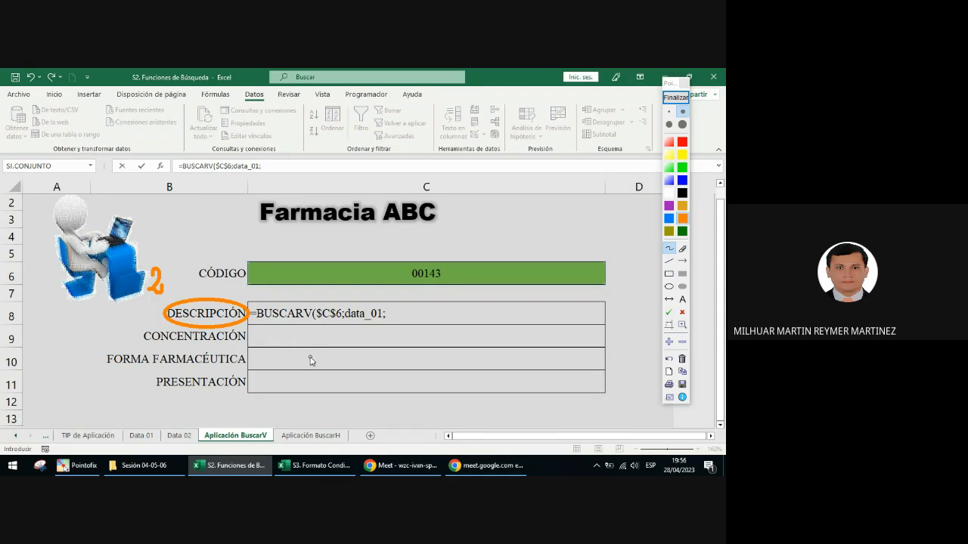
{"action": "left_click", "coordinate": [676, 97]}
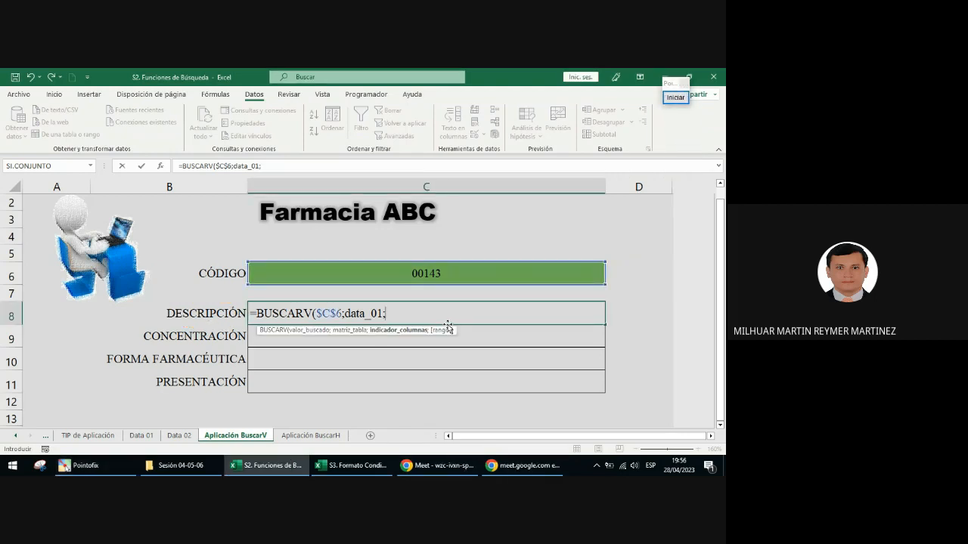
Step: Complete the DESCRIPCIÓN formula with column index 2 and FALSO for an exact match
{"action": "type", "text": "2;"}
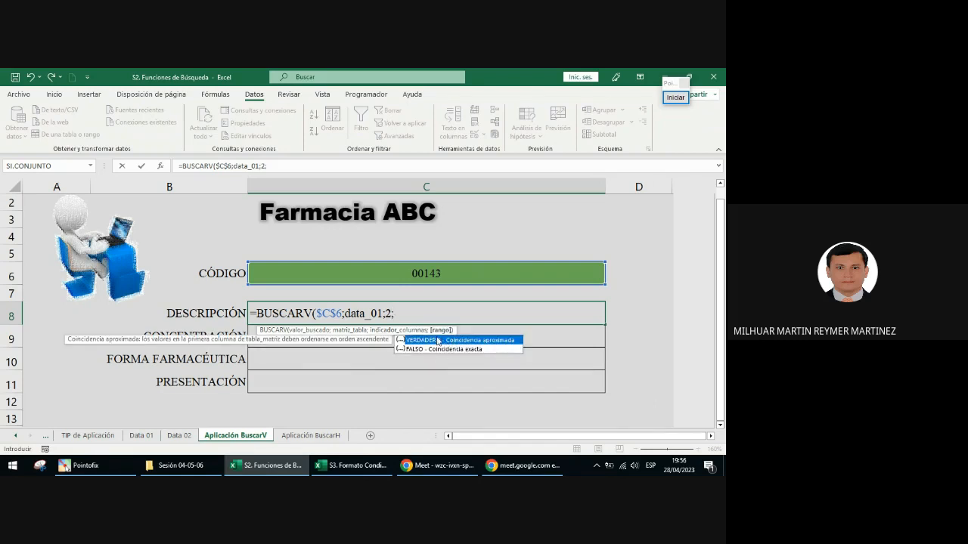
{"action": "left_click", "coordinate": [476, 350]}
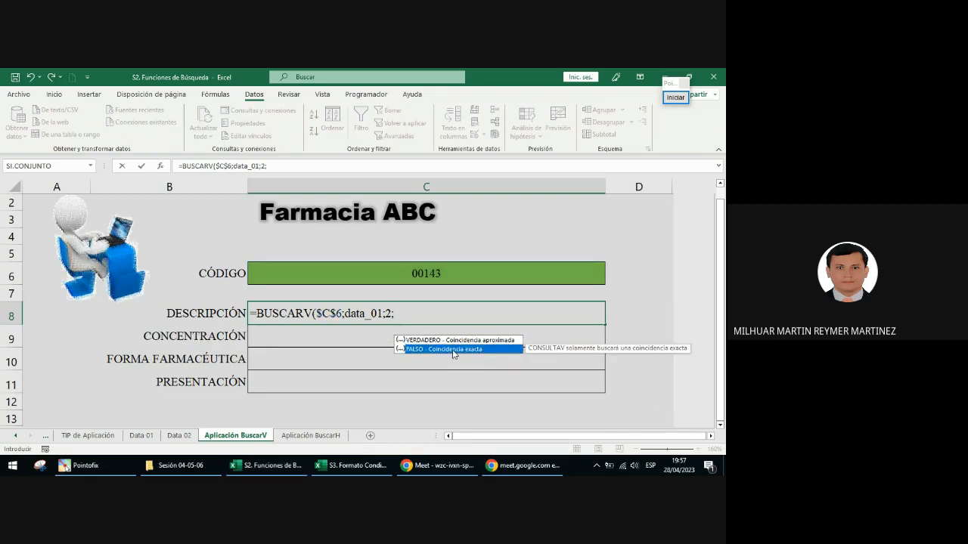
{"action": "double_click", "coordinate": [474, 350]}
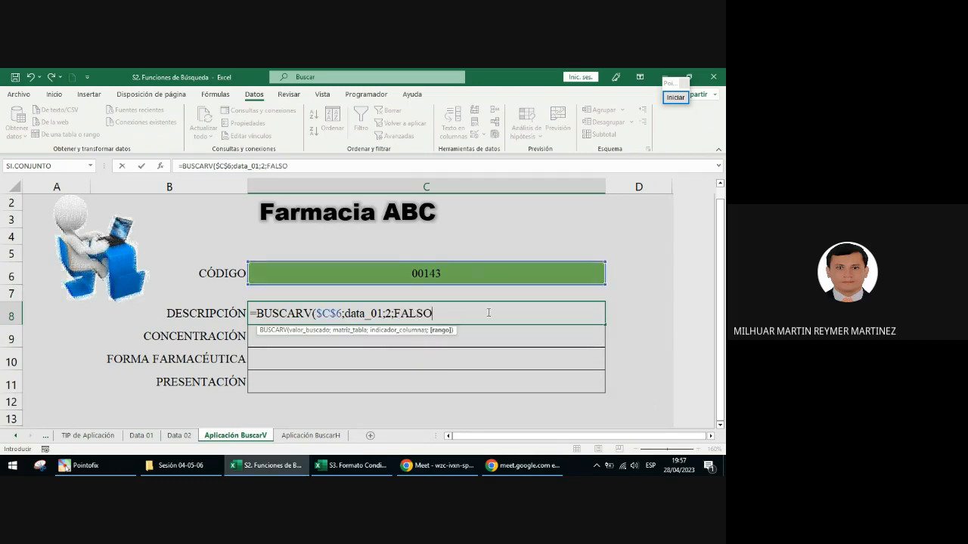
{"action": "type", "text": ")"}
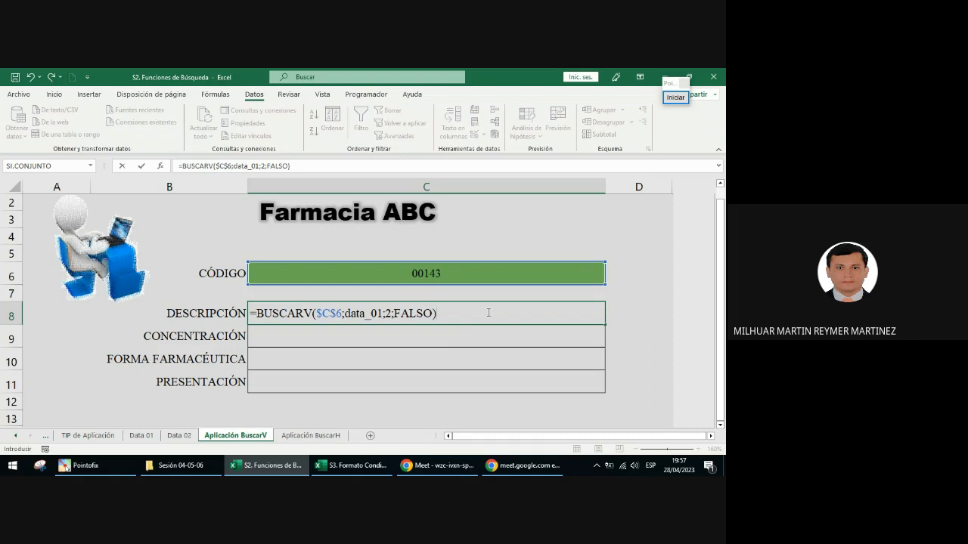
{"action": "key", "text": "Return"}
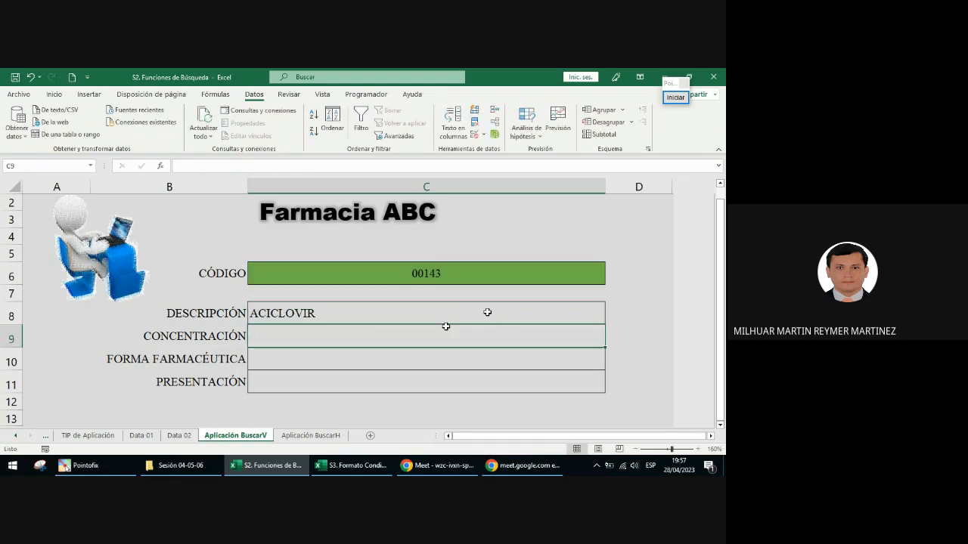
Step: Try 0 instead of FALSO as the match argument in the DESCRIPCIÓN formula, and undo the change
{"action": "left_click", "coordinate": [368, 316]}
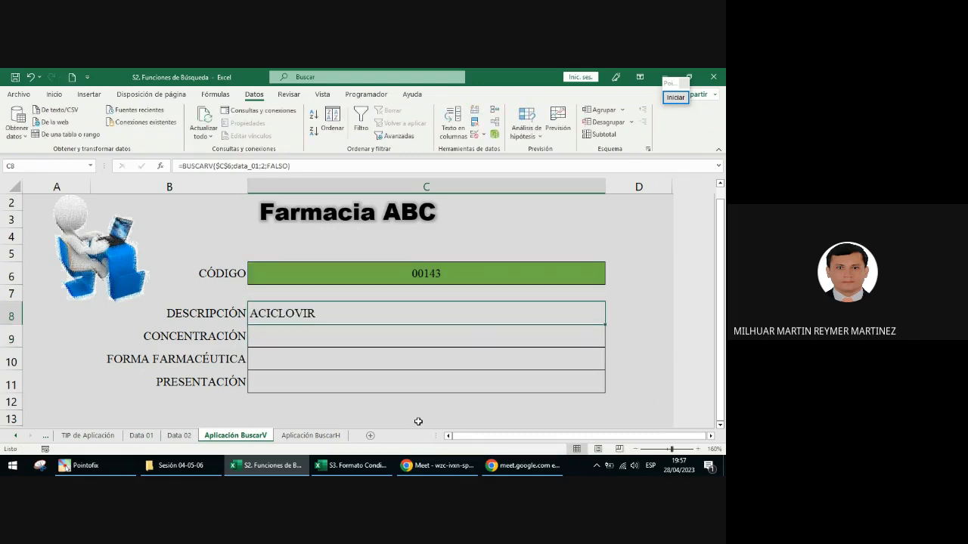
{"action": "double_click", "coordinate": [361, 315]}
{"action": "left_click_drag", "start_coordinate": [432, 310], "coordinate": [394, 311]}
{"action": "type", "text": "0"}
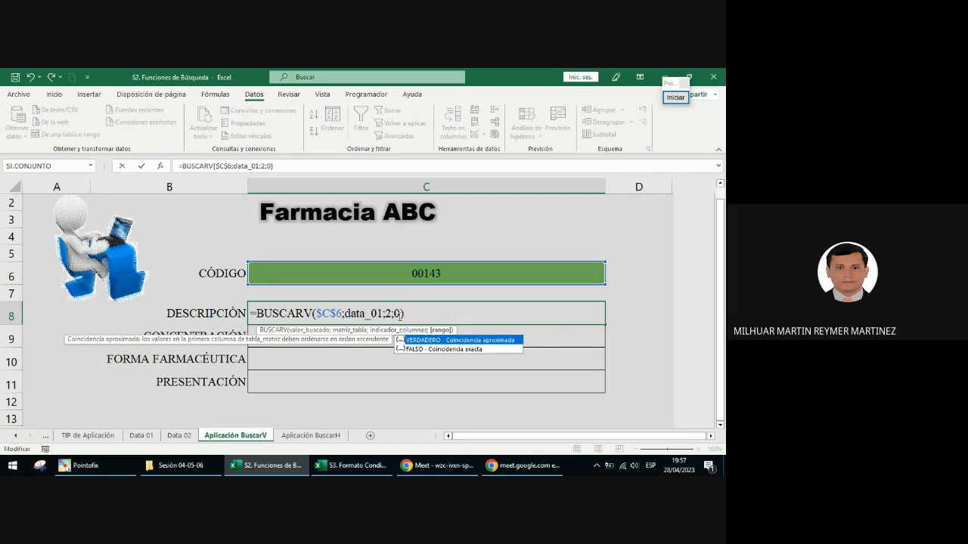
{"action": "key", "text": "Return"}
{"action": "key", "text": "Up"}
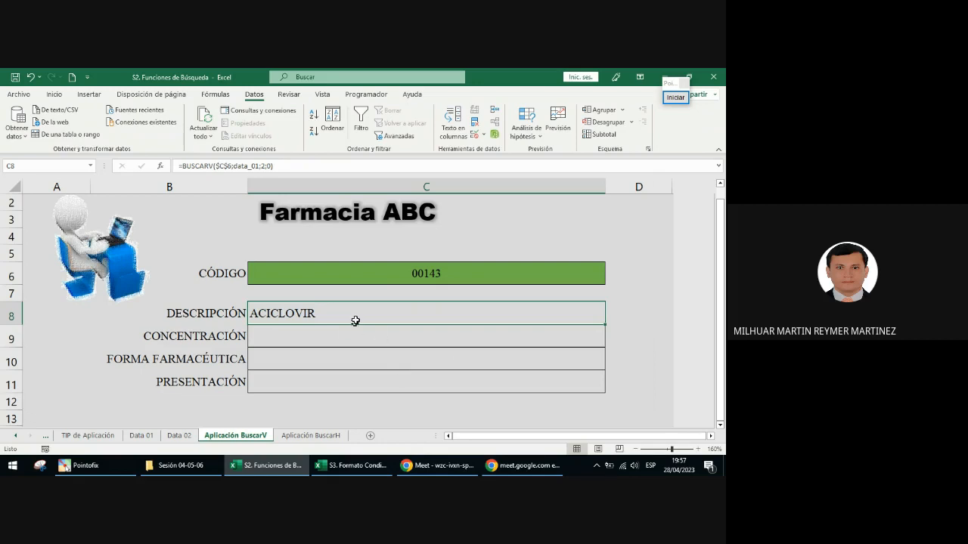
{"action": "key", "text": "ctrl+z"}
Step: Reopen the DESCRIPCIÓN formula, draw an orange arrow pointing up at FALSO, and end the annotation
{"action": "key", "text": "F2"}
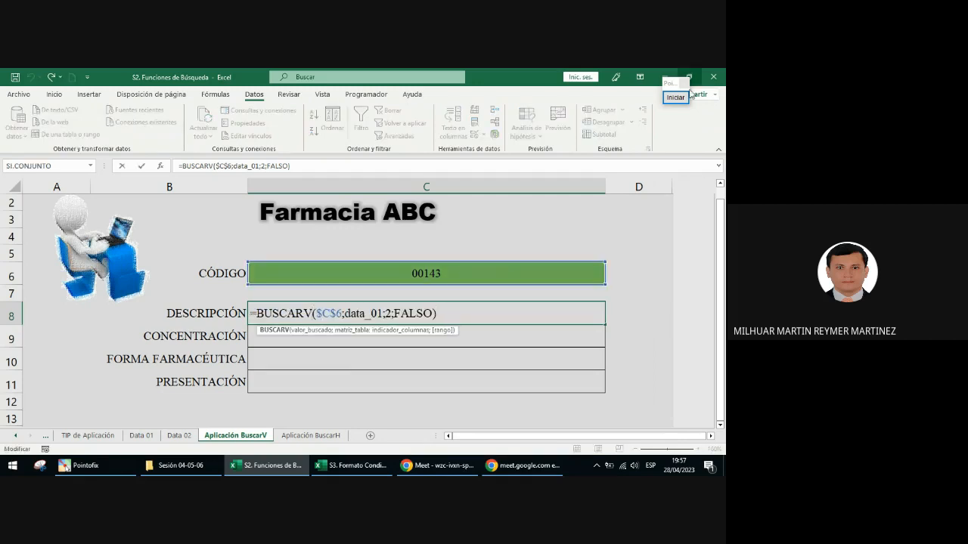
{"action": "left_click", "coordinate": [675, 96]}
{"action": "left_click", "coordinate": [682, 260]}
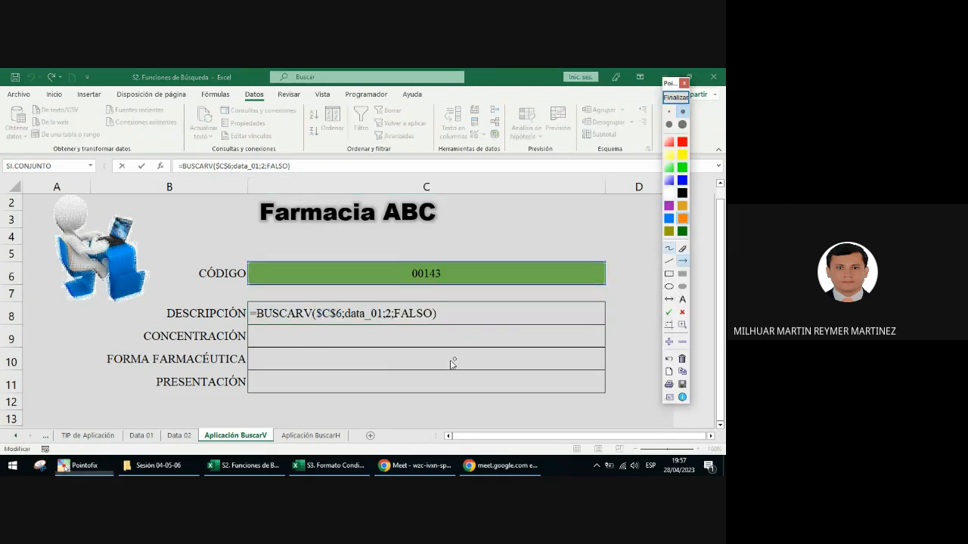
{"action": "left_click_drag", "start_coordinate": [429, 372], "coordinate": [415, 325]}
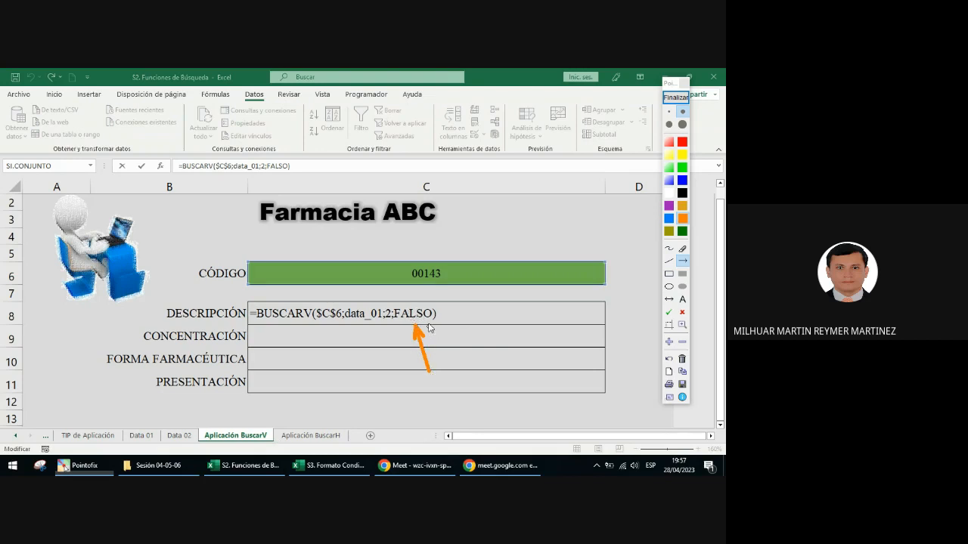
{"action": "left_click", "coordinate": [675, 96]}
Step: Replace the FALSO argument with 0 in the DESCRIPCIÓN formula
{"action": "double_click", "coordinate": [435, 310]}
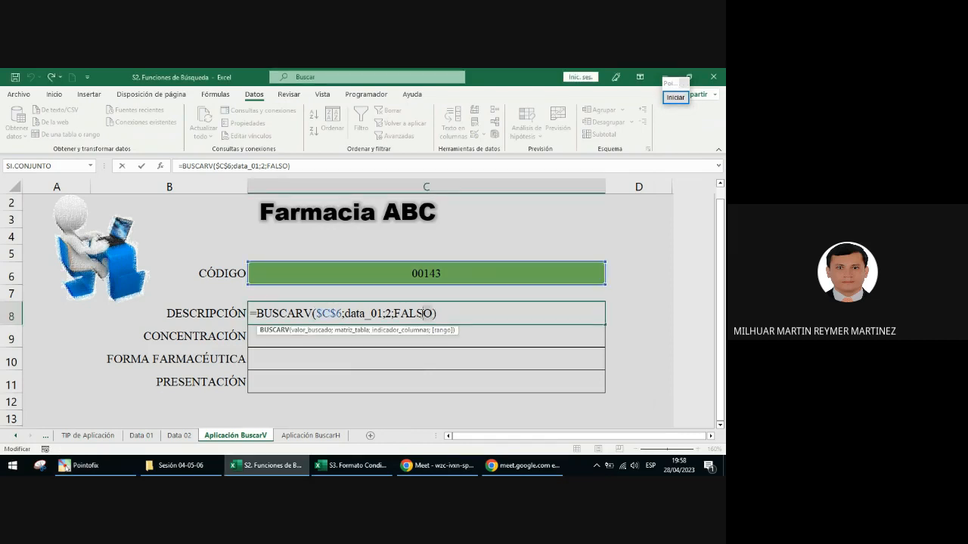
{"action": "double_click", "coordinate": [412, 313]}
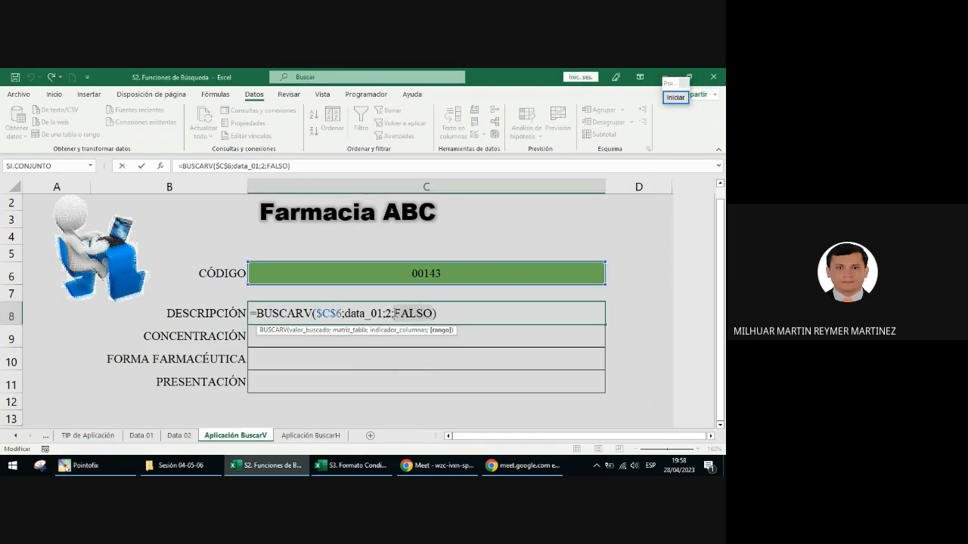
{"action": "type", "text": "0"}
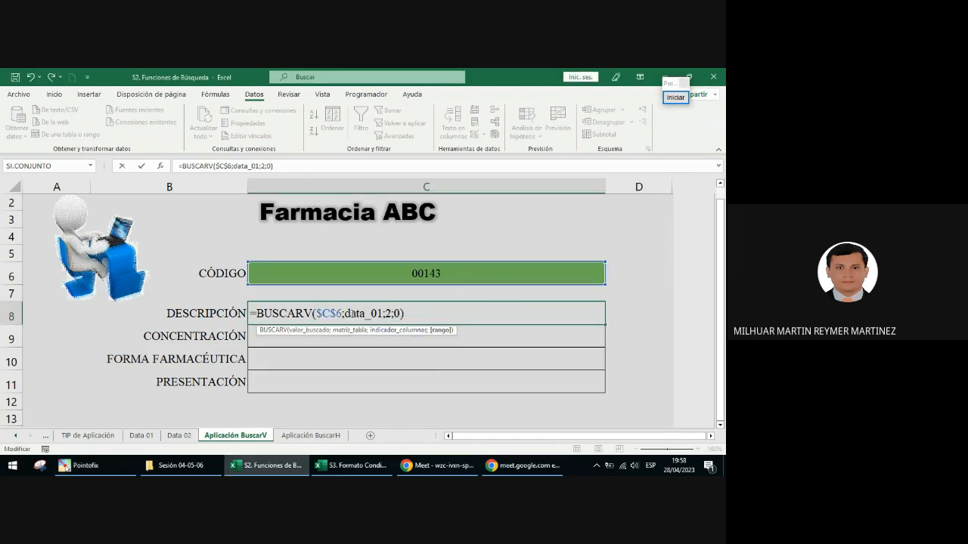
Step: Draw a red arrow pointing up at the 0 argument, end the annotation, and commit the formula
{"action": "left_click", "coordinate": [675, 96]}
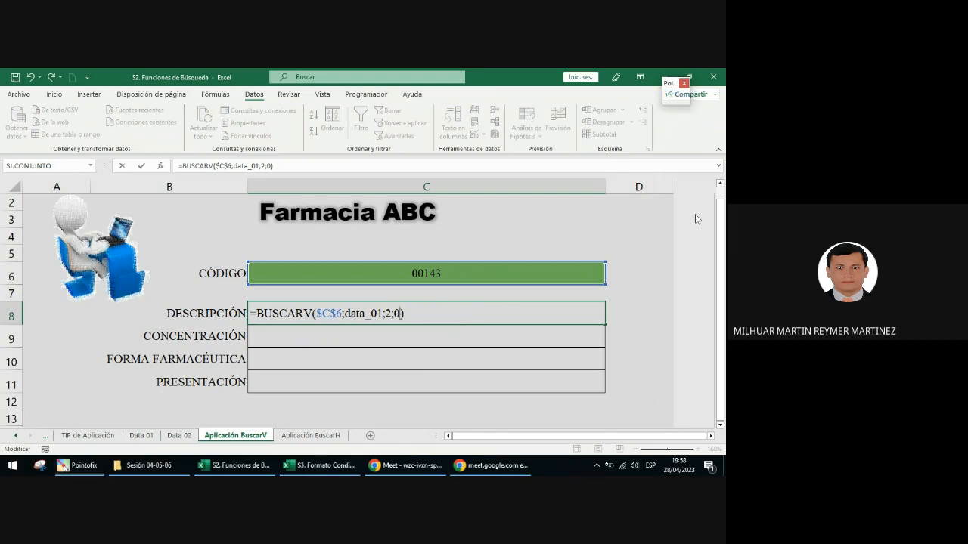
{"action": "left_click_drag", "start_coordinate": [408, 353], "coordinate": [399, 324]}
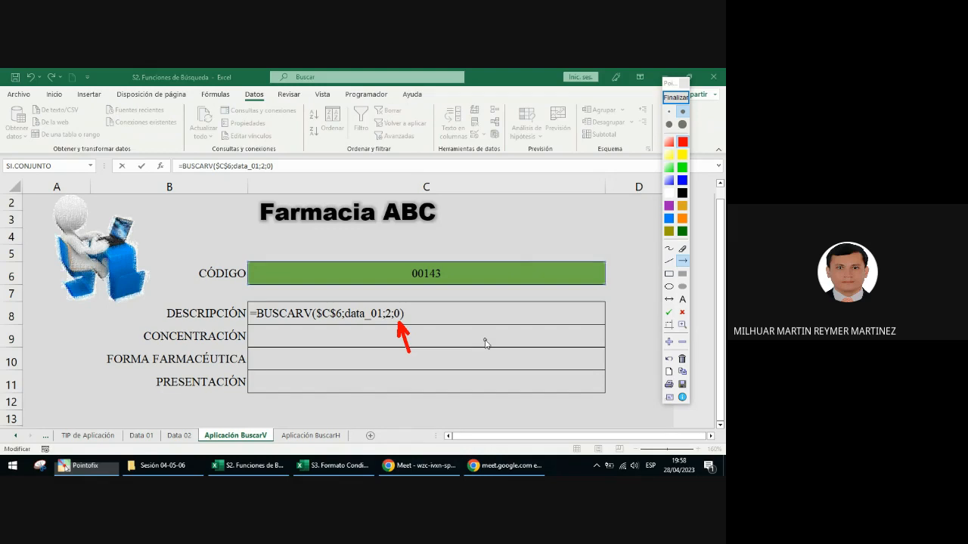
{"action": "left_click", "coordinate": [677, 98]}
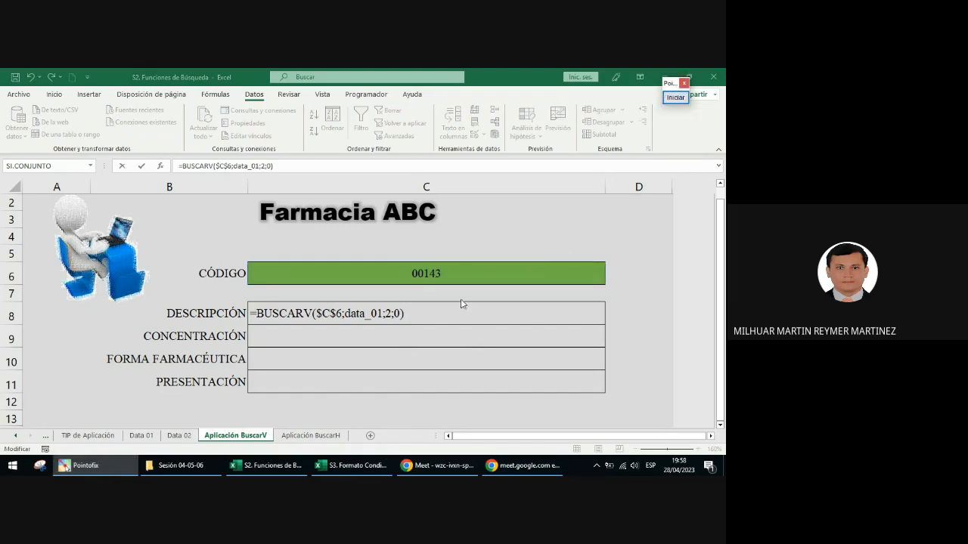
{"action": "left_click", "coordinate": [441, 312]}
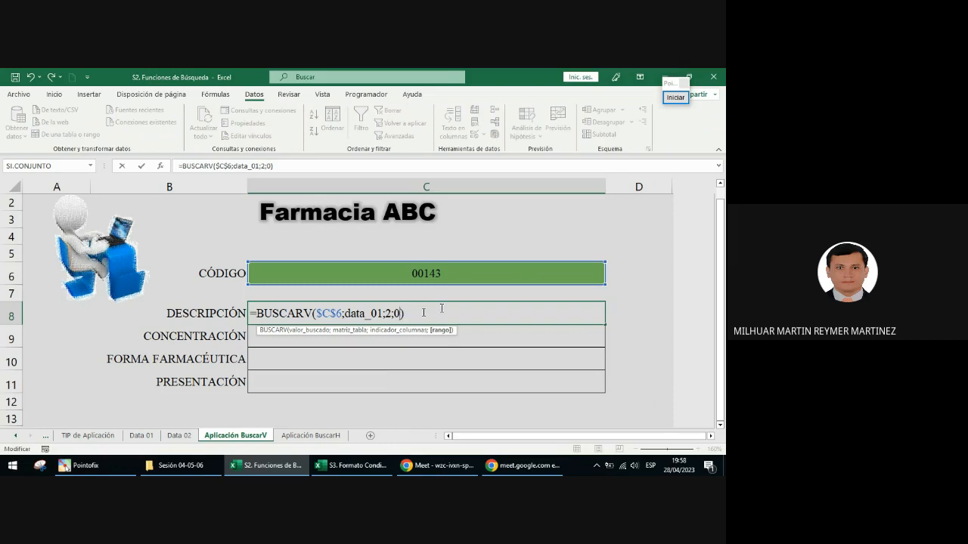
{"action": "key", "text": "ctrl+Return"}
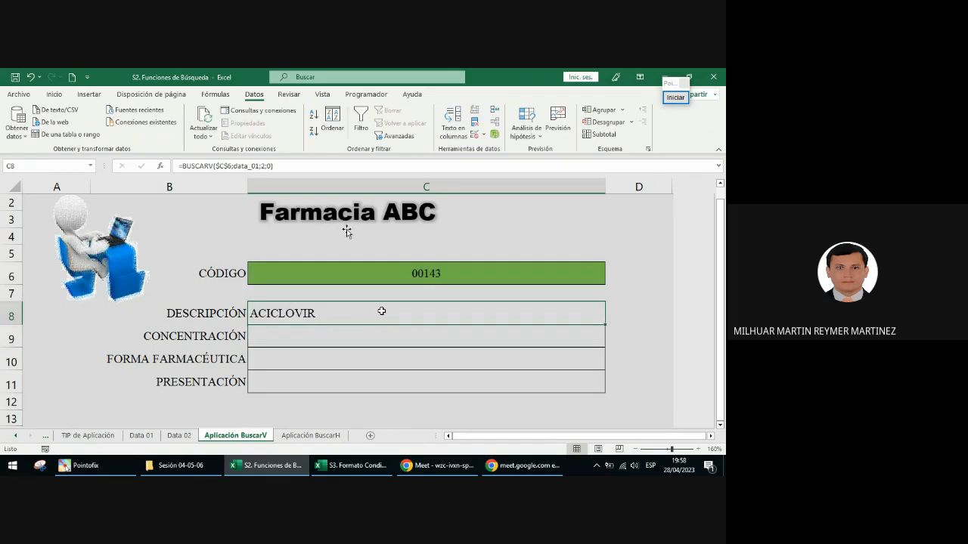
Step: Place the workbook window beside the Google Meet window and widen it up to the call's chat
{"action": "key", "text": "super+Left"}
{"action": "left_click", "coordinate": [387, 248]}
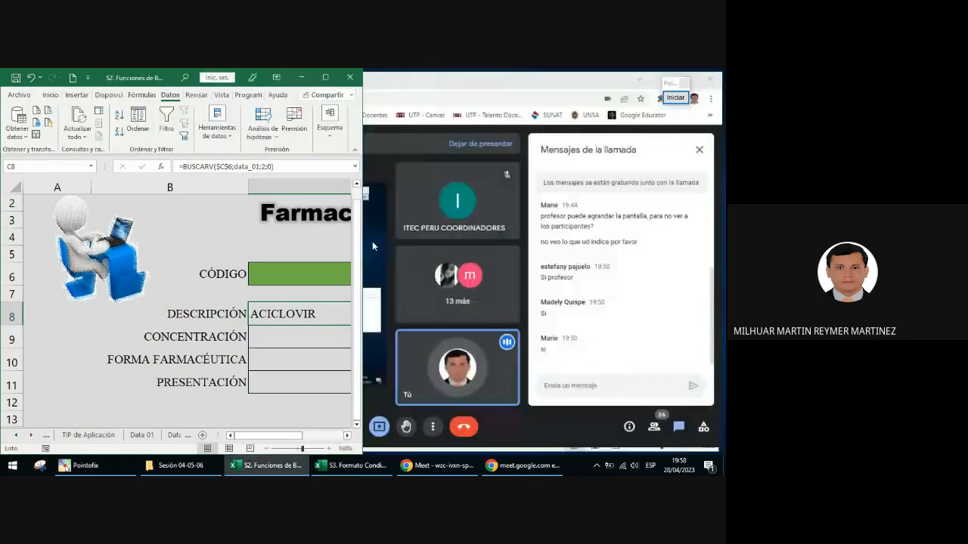
{"action": "left_click_drag", "start_coordinate": [360, 238], "coordinate": [534, 225]}
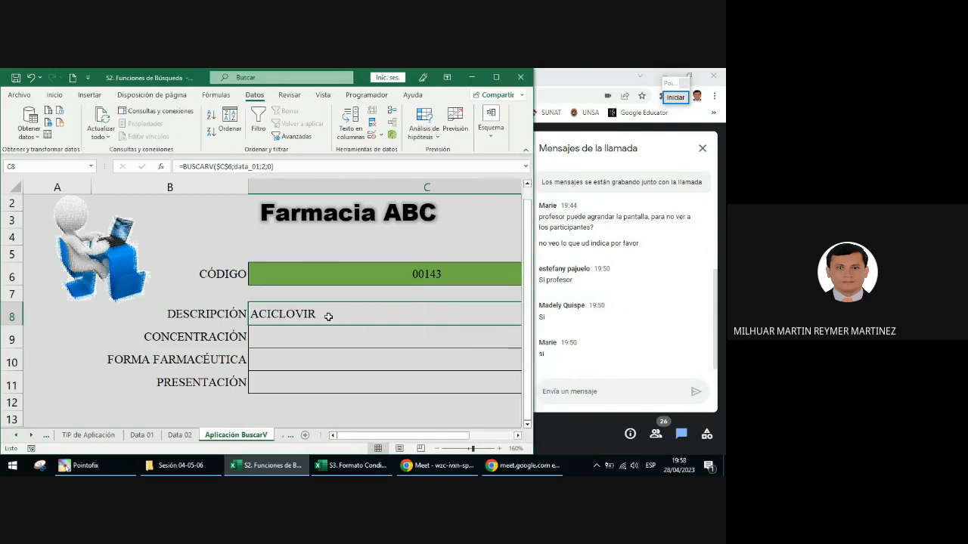
Step: Copy the formula =BUSCARV($C$6;data_01;2;0) from the DESCRIPCIÓN cell and send it in the Google Meet chat
{"action": "left_click_drag", "start_coordinate": [280, 168], "coordinate": [178, 167]}
{"action": "key", "text": "ctrl+c"}
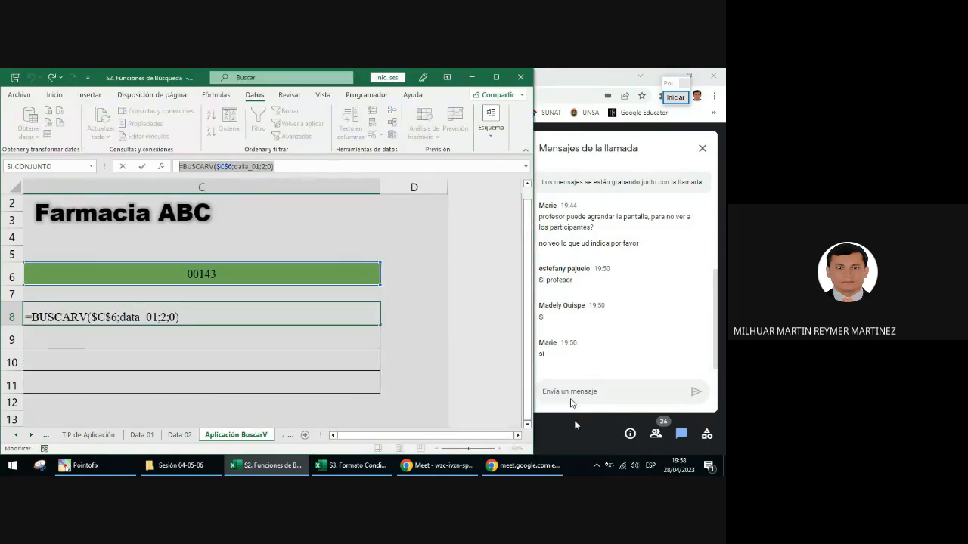
{"action": "left_click", "coordinate": [573, 393]}
{"action": "key", "text": "ctrl+v"}
{"action": "key", "text": "Return"}
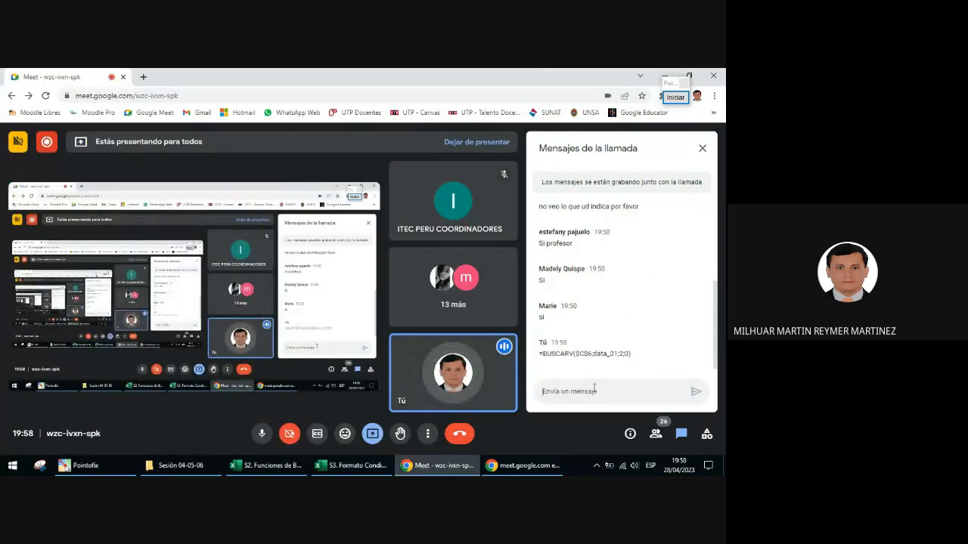
Step: Send the BUSCARV formula in the call chat again with Falso in place of the final 0
{"action": "key", "text": "ctrl+v"}
{"action": "left_click_drag", "start_coordinate": [633, 392], "coordinate": [631, 392]}
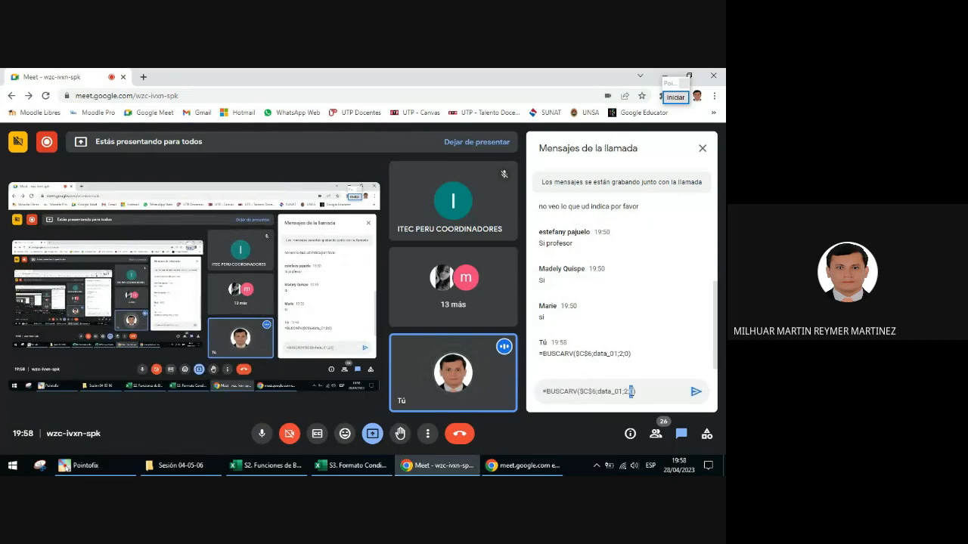
{"action": "type", "text": "Falso"}
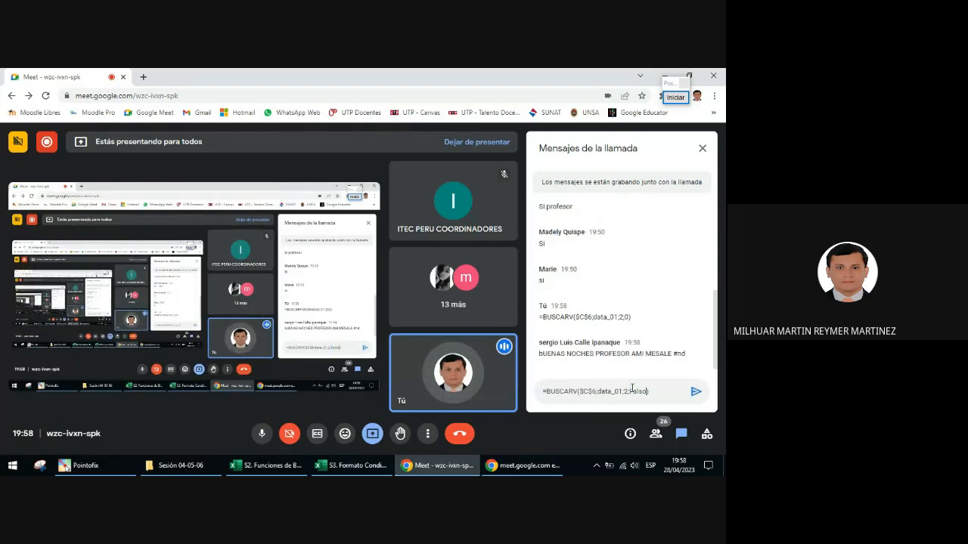
{"action": "key", "text": "Return"}
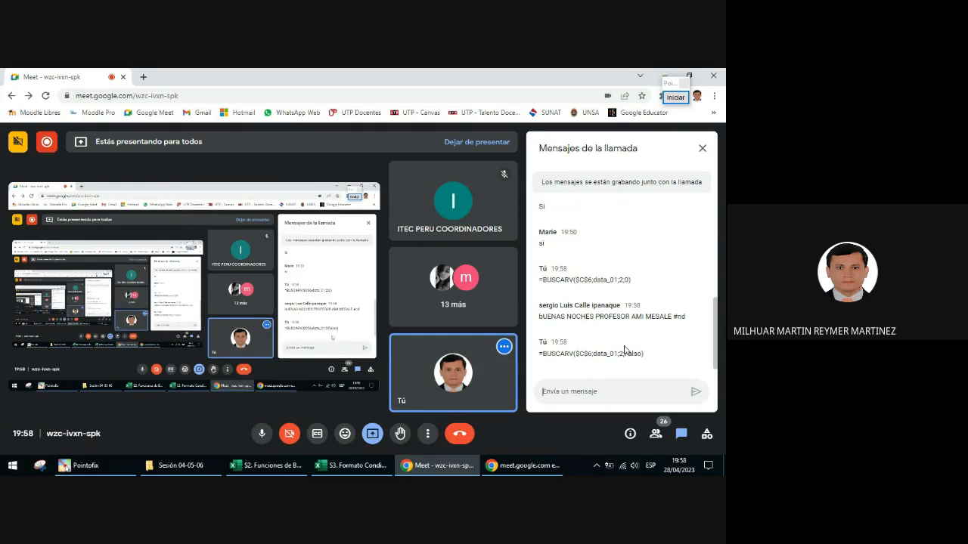
Step: Frame both BUSCARV formulas sent in the call chat with red rectangles, then end the annotation
{"action": "left_click", "coordinate": [675, 97]}
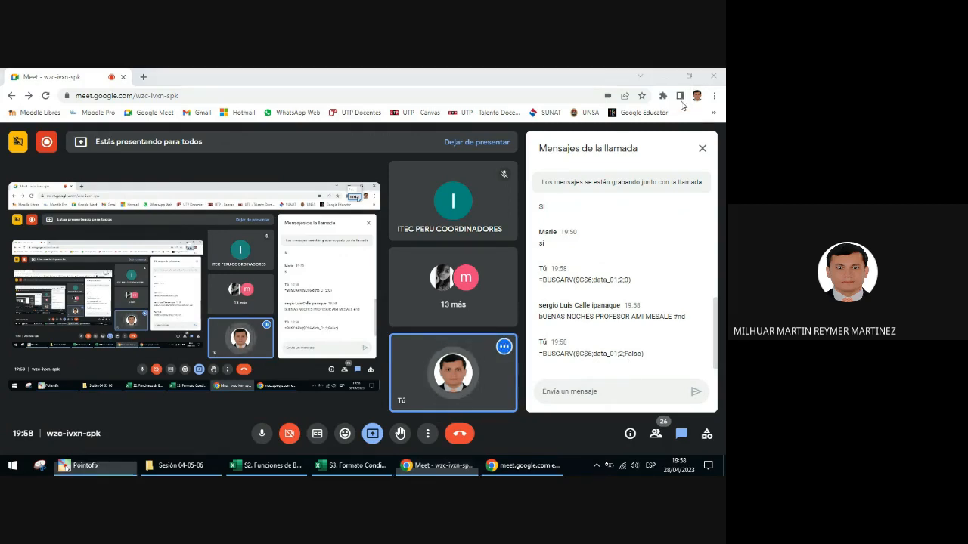
{"action": "left_click", "coordinate": [669, 274]}
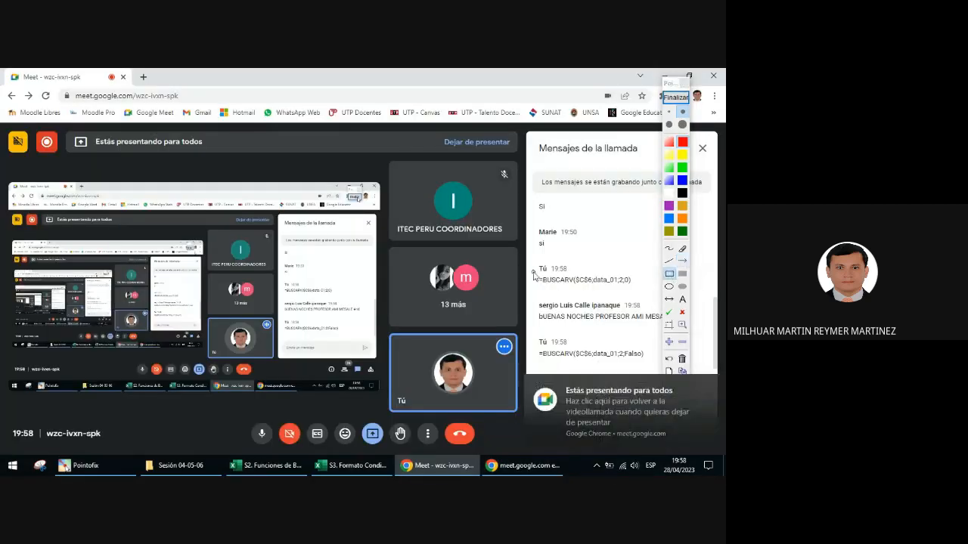
{"action": "left_click_drag", "start_coordinate": [531, 270], "coordinate": [635, 289]}
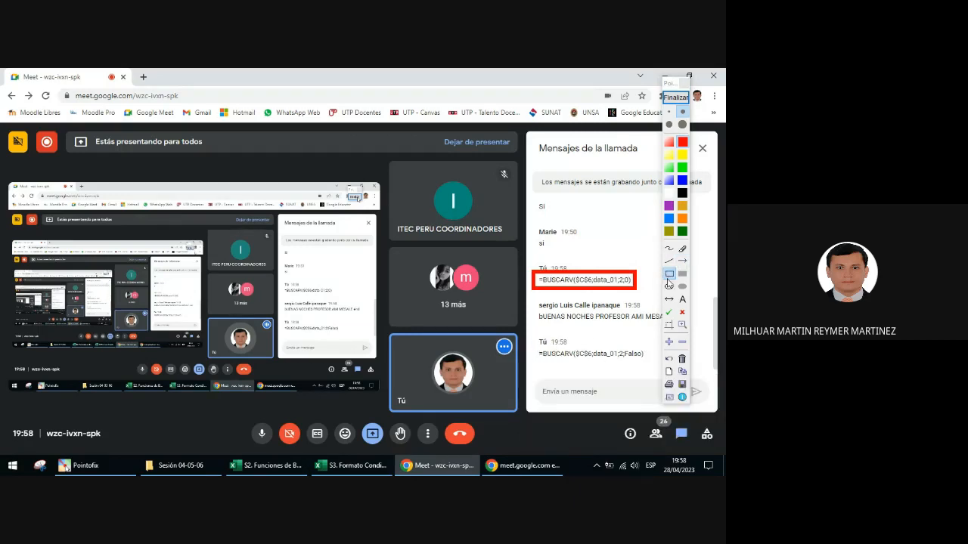
{"action": "mouse_move", "coordinate": [533, 344]}
{"action": "left_mouse_down"}
{"action": "mouse_move", "coordinate": [650, 372]}
{"action": "mouse_move", "coordinate": [648, 364]}
{"action": "left_mouse_up"}
{"action": "left_click", "coordinate": [676, 97]}
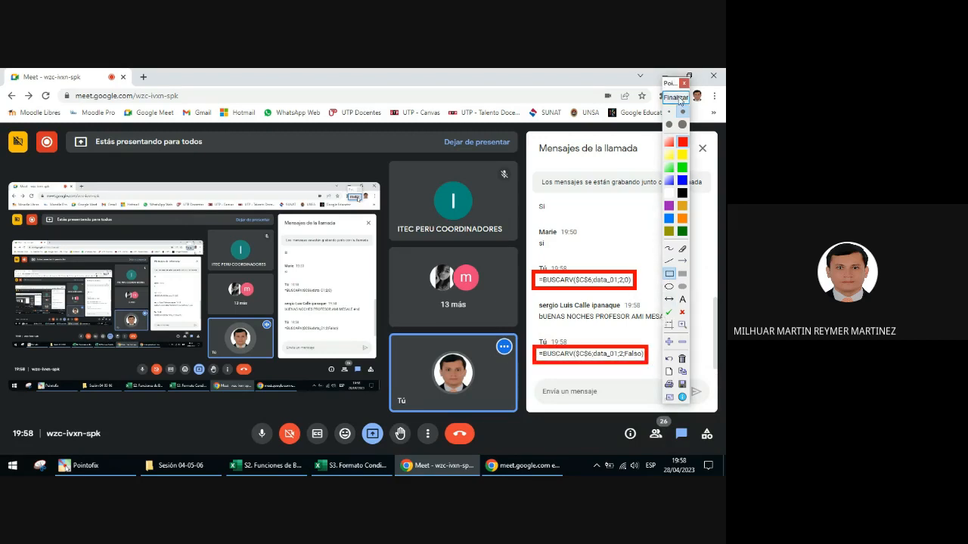
Step: Return to the Excel workbook, highlight the final 0 argument of the DESCRIPCIÓN formula, and commit =BUSCARV($C$6;data_01;2;0) in C8
{"action": "left_click", "coordinate": [269, 465]}
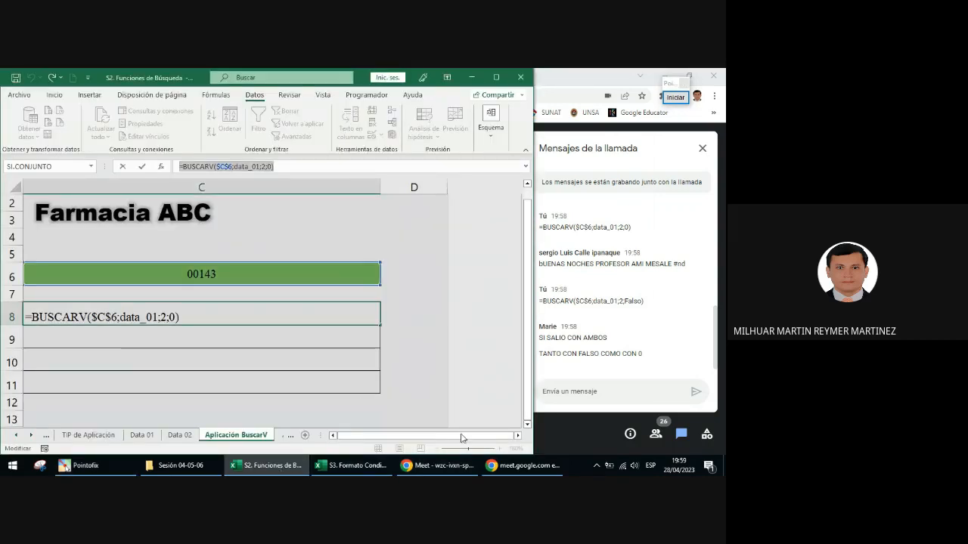
{"action": "left_click_drag", "start_coordinate": [407, 441], "coordinate": [392, 434]}
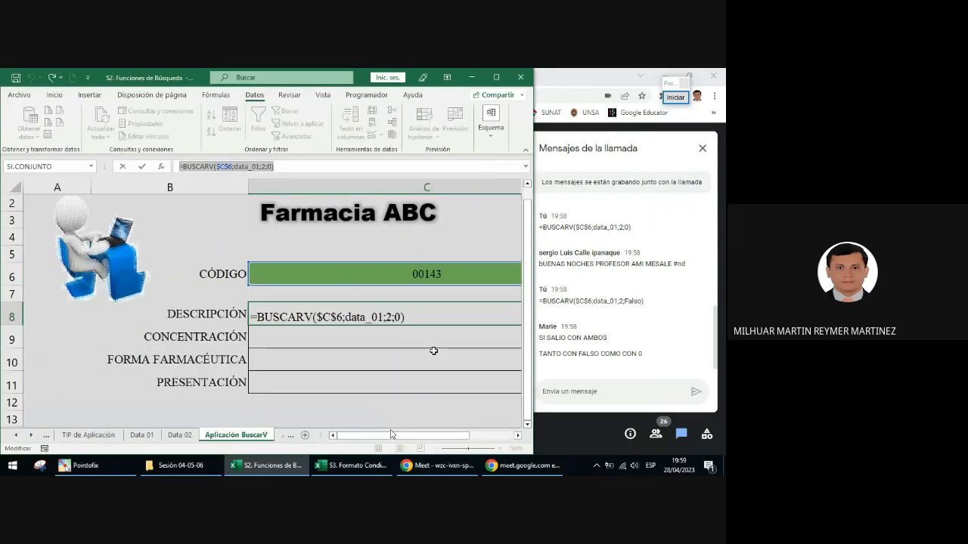
{"action": "left_click", "coordinate": [397, 317]}
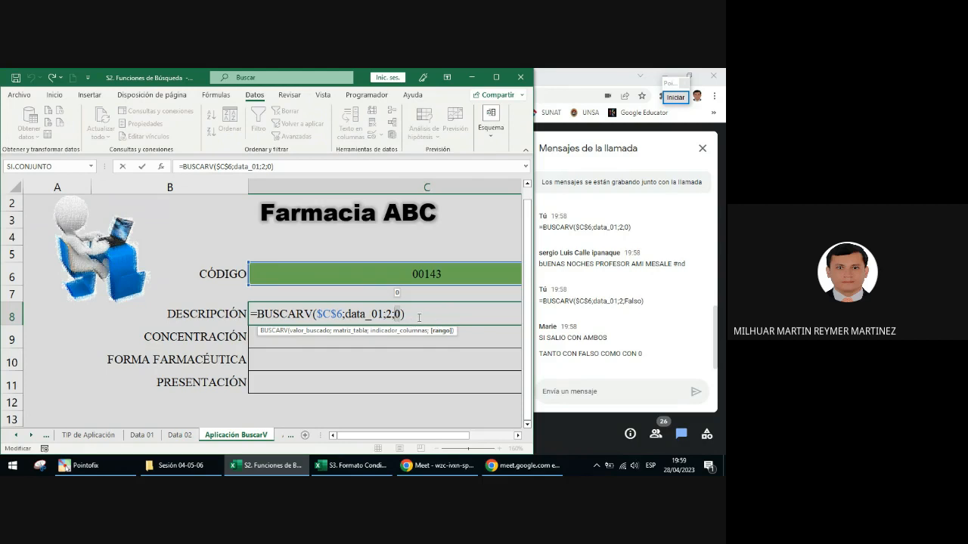
{"action": "key", "text": "ctrl+Return"}
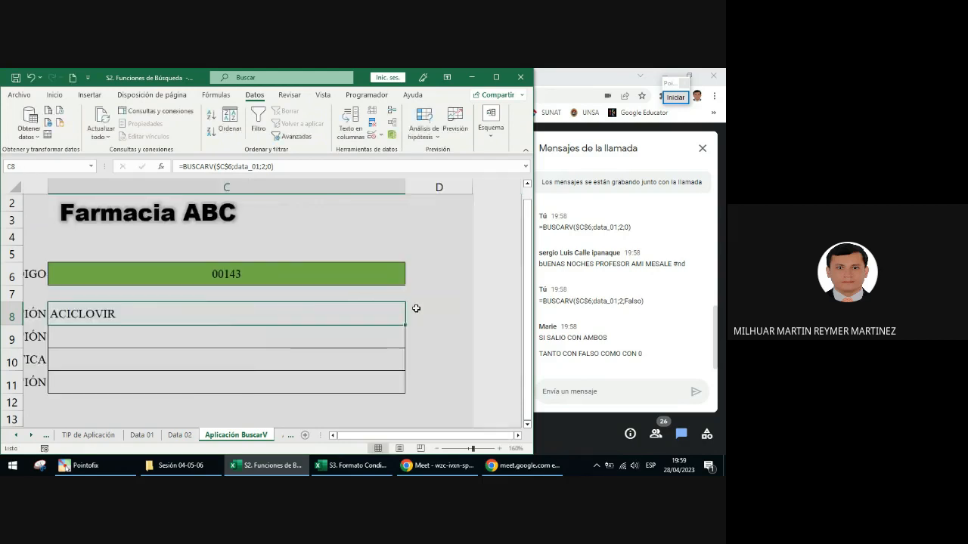
Step: Clear the CÓDIGO cell C6 and choose code 00143 from its list again to test the lookup
{"action": "left_click", "coordinate": [255, 279]}
{"action": "key", "text": "Delete"}
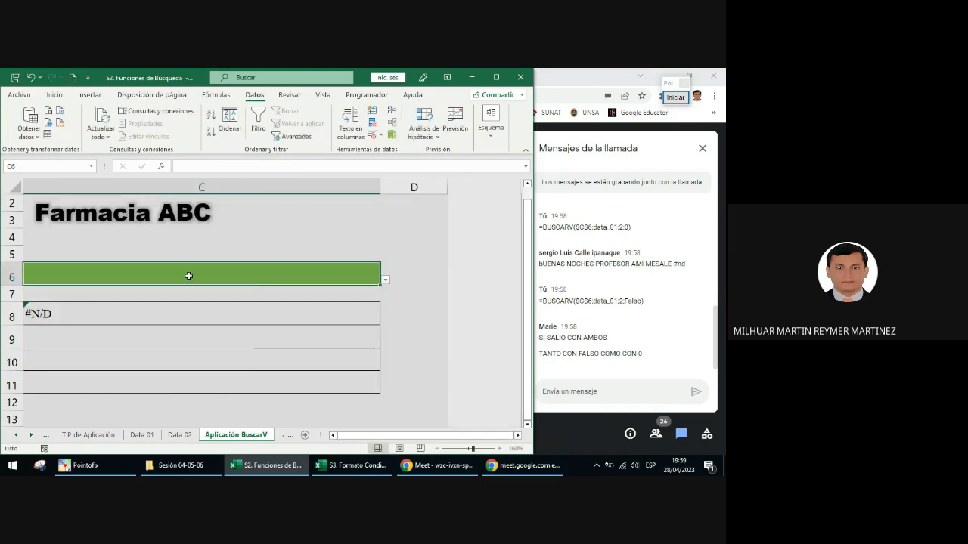
{"action": "left_click", "coordinate": [201, 299]}
{"action": "left_click", "coordinate": [216, 281]}
{"action": "left_click", "coordinate": [385, 280]}
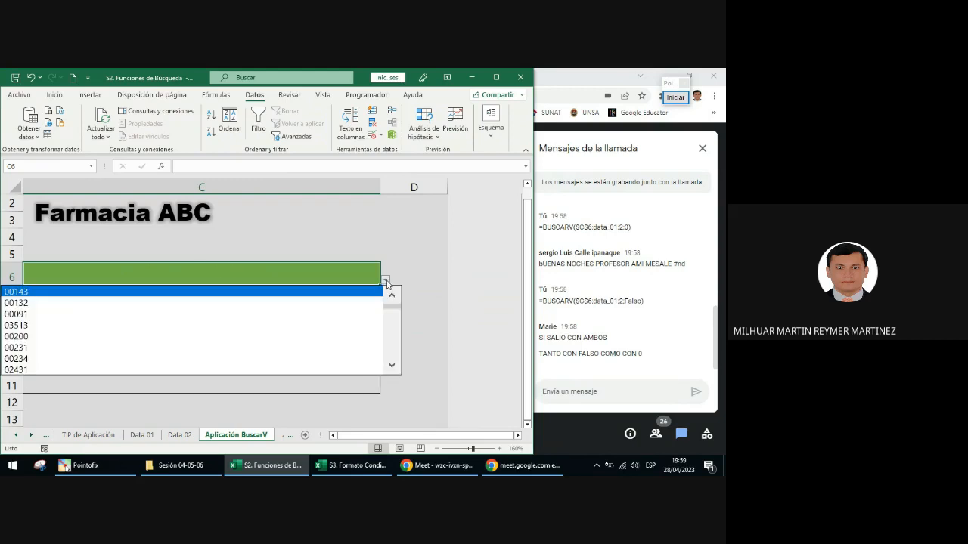
{"action": "left_click", "coordinate": [134, 292]}
{"action": "left_click_drag", "start_coordinate": [445, 439], "coordinate": [418, 440]}
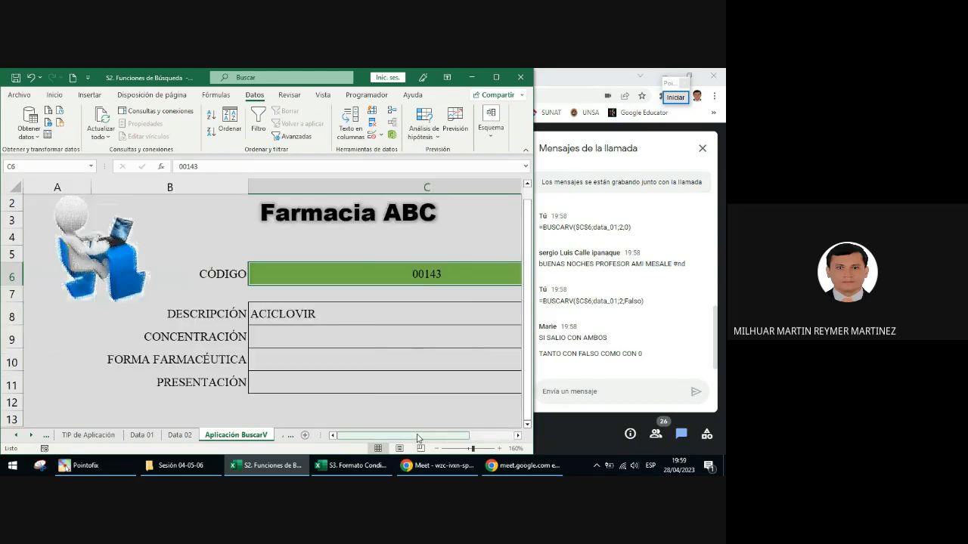
Step: Test the DESCRIPCIÓN lookup with several other product codes in the CÓDIGO cell, including 02431 and ending with 00390
{"action": "left_click", "coordinate": [517, 438]}
{"action": "left_click", "coordinate": [517, 437]}
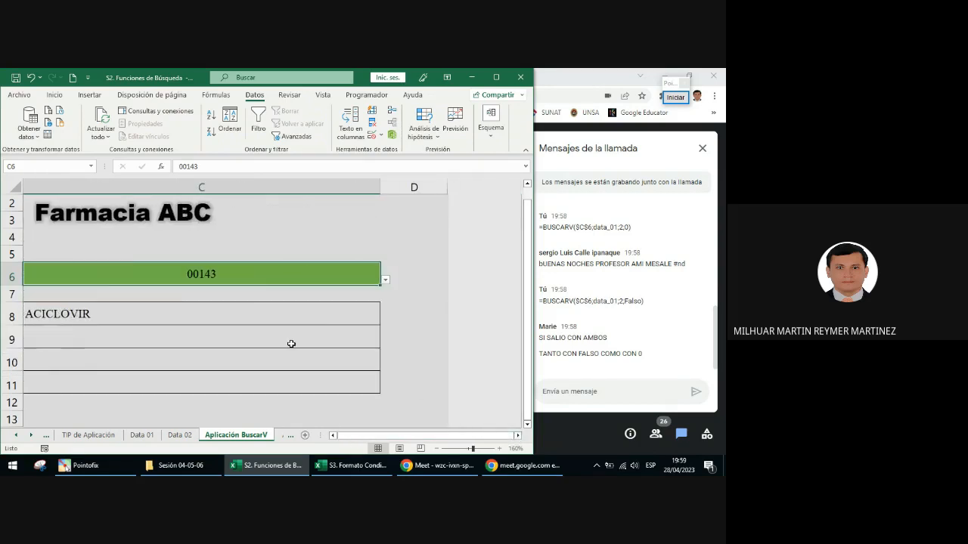
{"action": "left_click", "coordinate": [385, 280]}
{"action": "left_click", "coordinate": [374, 325]}
{"action": "left_click", "coordinate": [385, 280]}
{"action": "left_click", "coordinate": [341, 336]}
{"action": "left_click", "coordinate": [386, 280]}
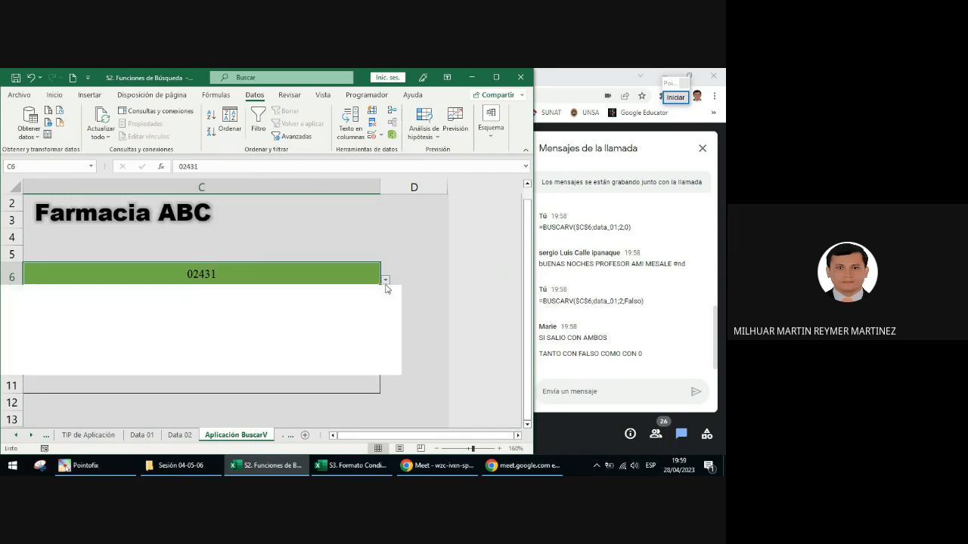
{"action": "left_click", "coordinate": [353, 361]}
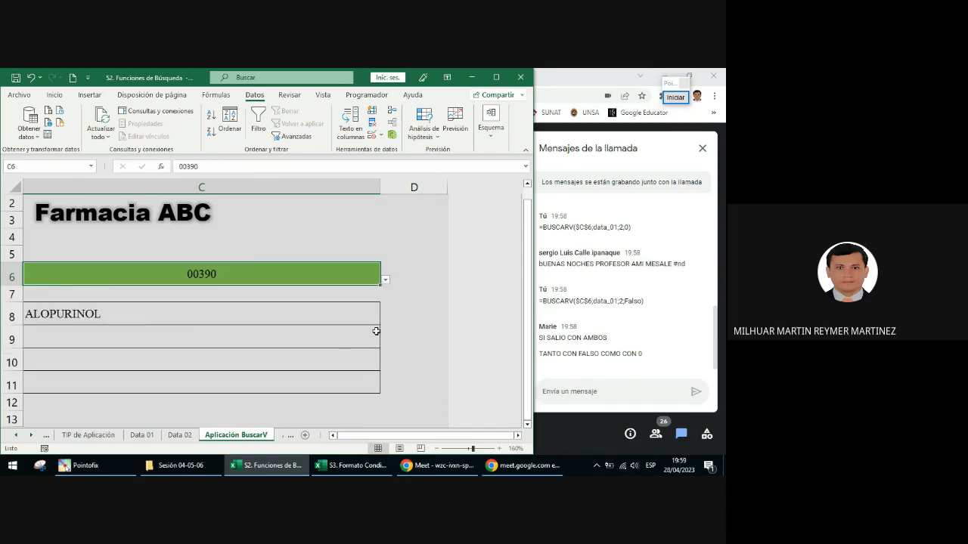
Step: Set the CÓDIGO cell to code 00670 from further down its list and check the DESCRIPCIÓN result
{"action": "left_click", "coordinate": [385, 280]}
{"action": "left_click", "coordinate": [392, 365]}
{"action": "left_click", "coordinate": [392, 365]}
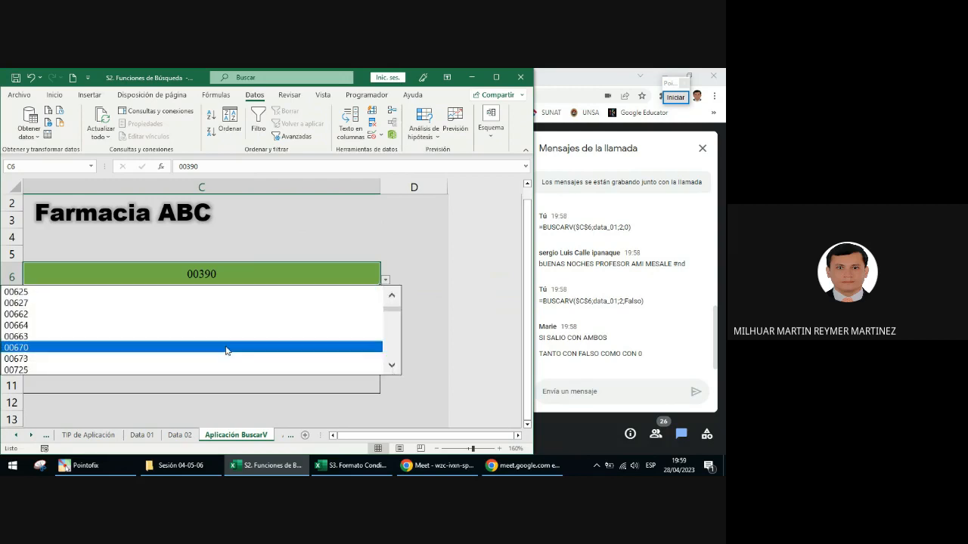
{"action": "left_click", "coordinate": [227, 350]}
{"action": "left_click_drag", "start_coordinate": [447, 435], "coordinate": [419, 436]}
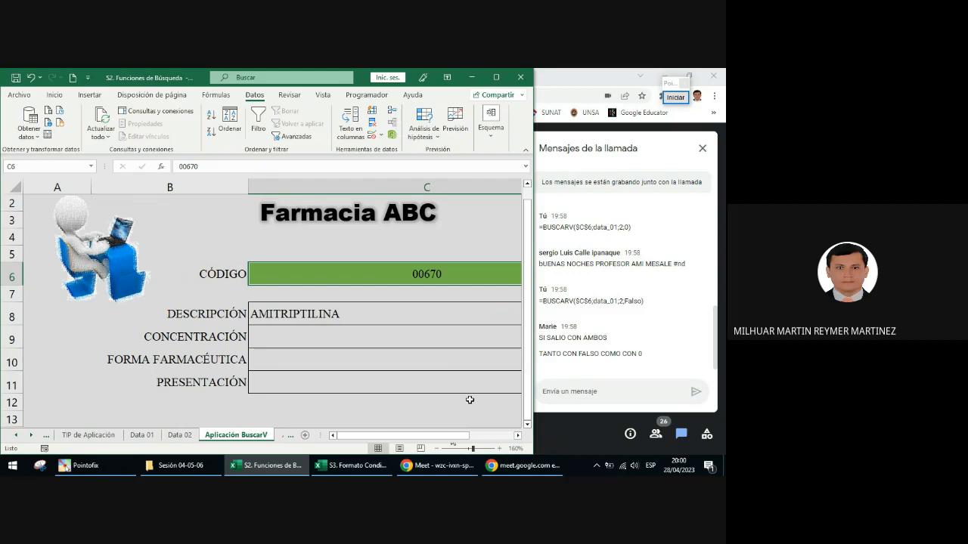
Step: Set the CÓDIGO cell back to 00143 from its list and select the empty CONCENTRACIÓN cell C9
{"action": "left_click", "coordinate": [518, 436]}
{"action": "left_click", "coordinate": [518, 436]}
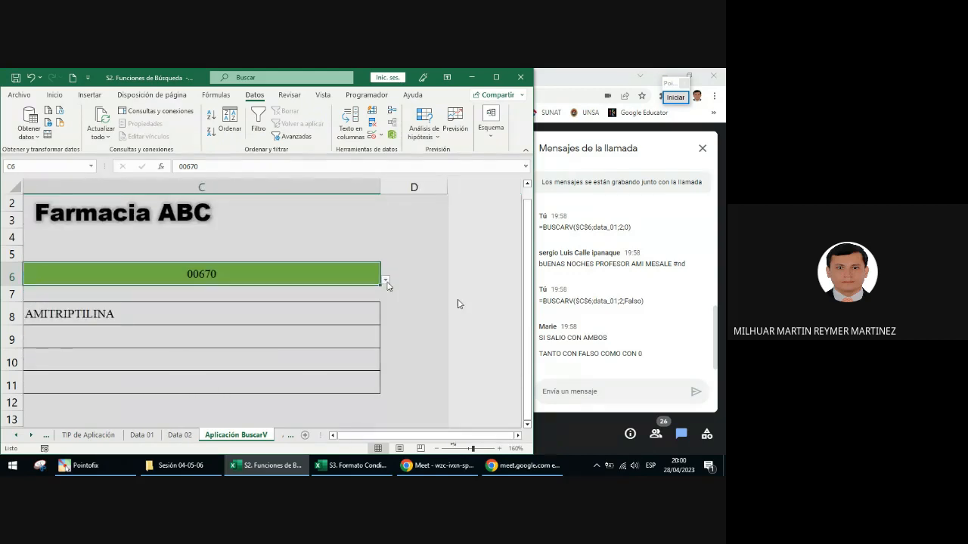
{"action": "left_click", "coordinate": [385, 279]}
{"action": "left_click", "coordinate": [393, 299]}
{"action": "left_click_drag", "start_coordinate": [392, 299], "coordinate": [392, 297]}
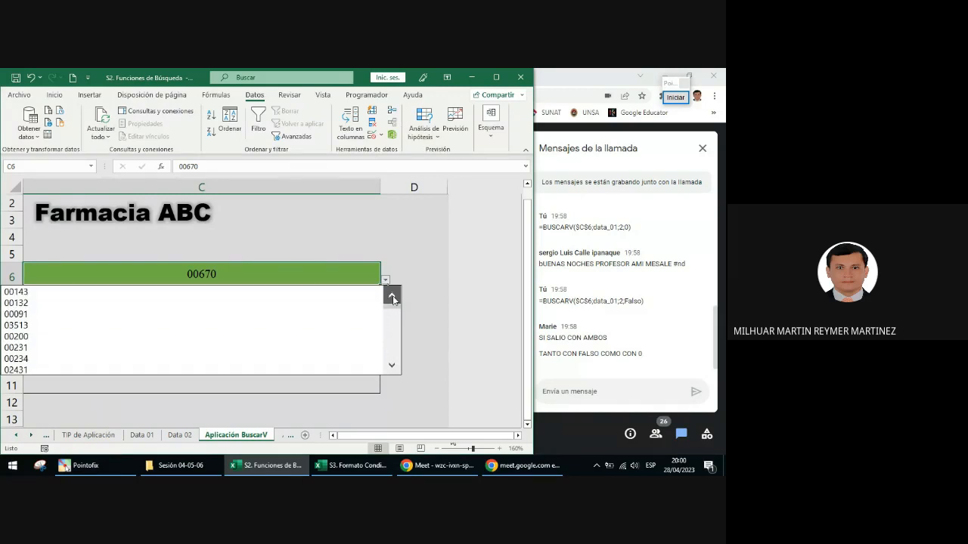
{"action": "left_click", "coordinate": [206, 293]}
{"action": "left_click_drag", "start_coordinate": [401, 436], "coordinate": [386, 436]}
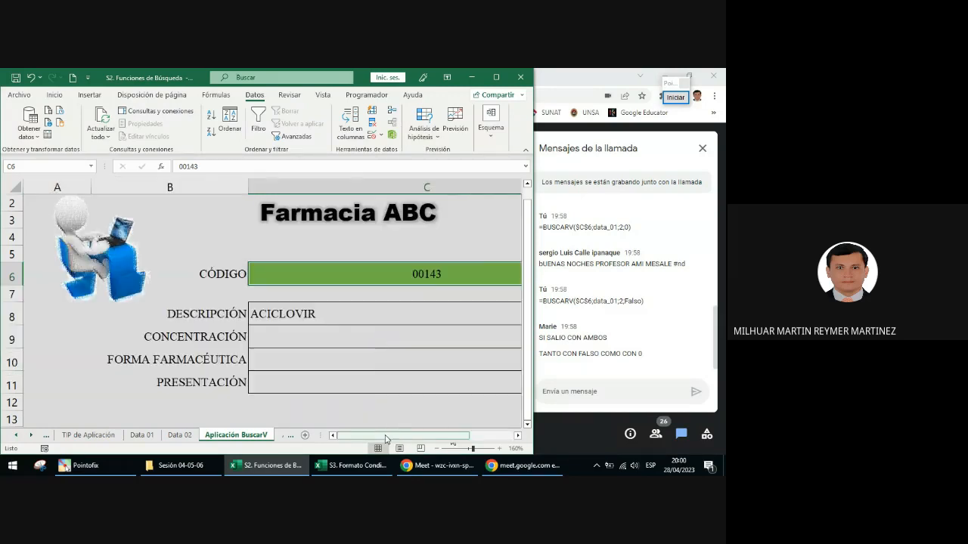
{"action": "left_click", "coordinate": [337, 351]}
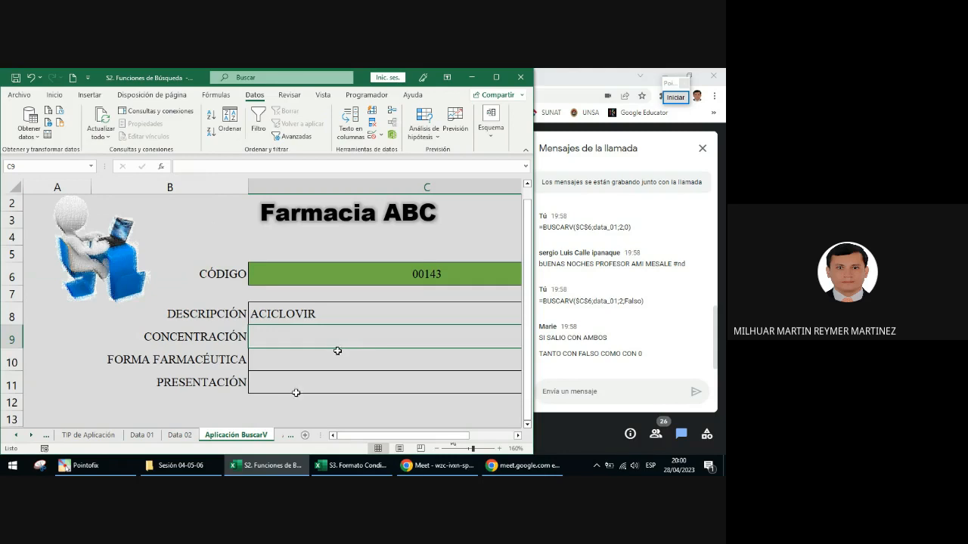
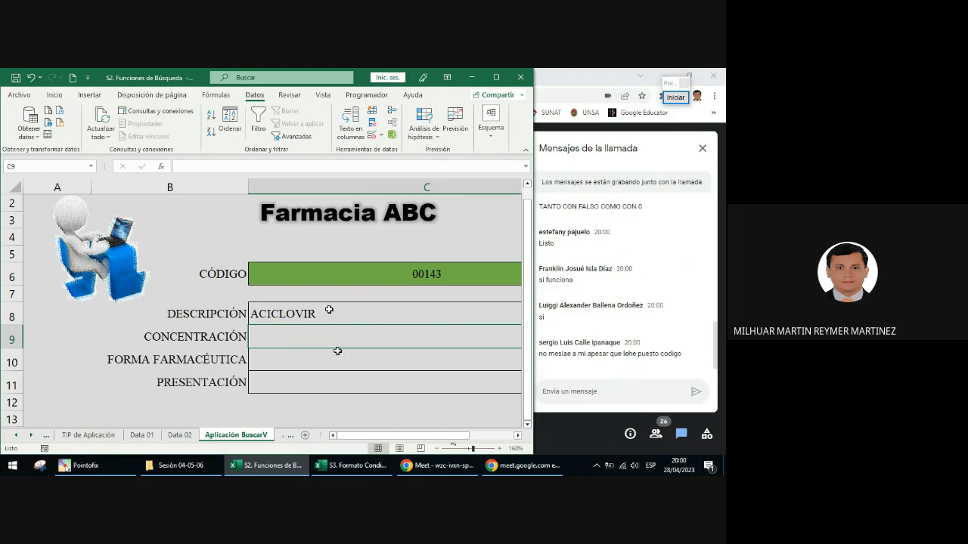
Step: With the Pointofix annotation tool, draw an arrow from the CÓDIGO cell to $C$6 in C8's formula and circle that reference, then end annotating
{"action": "left_click", "coordinate": [301, 313]}
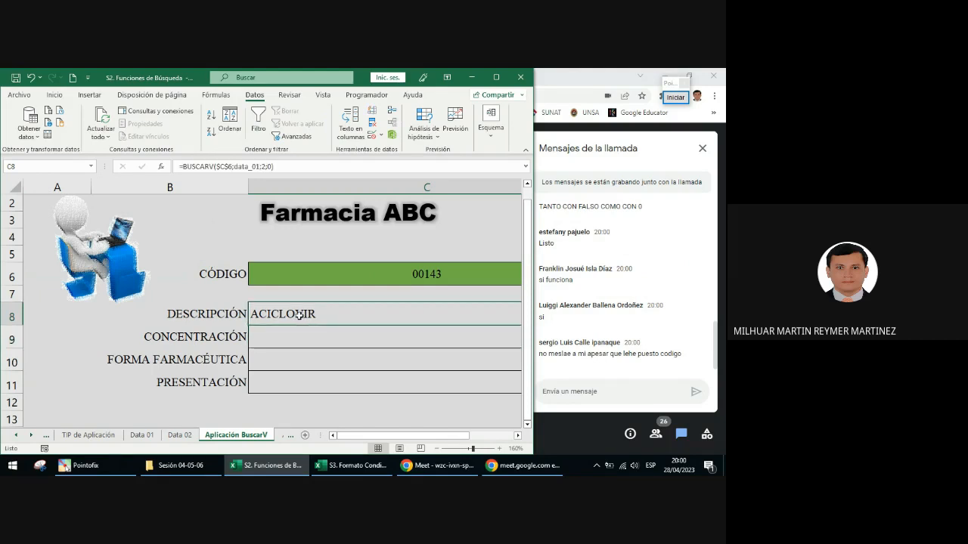
{"action": "left_click", "coordinate": [674, 98]}
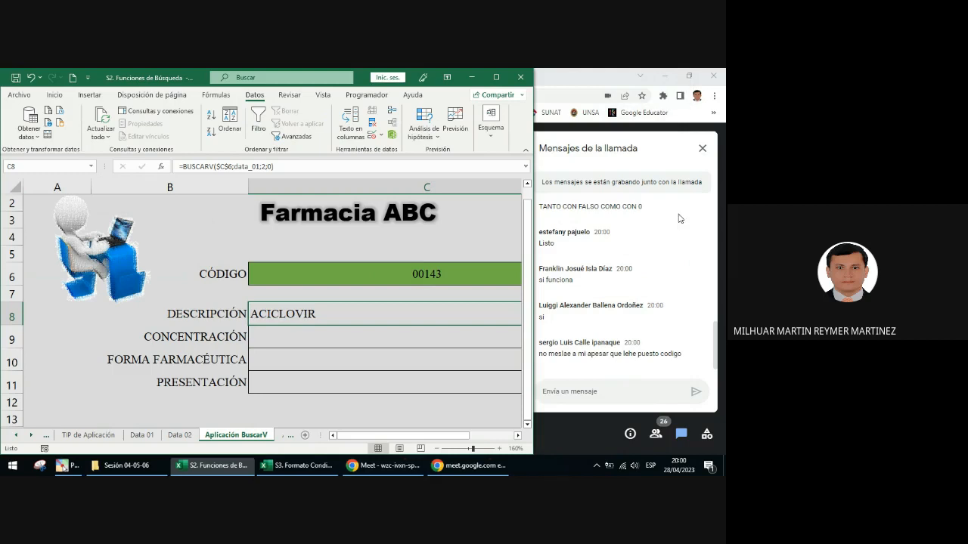
{"action": "left_click", "coordinate": [682, 261]}
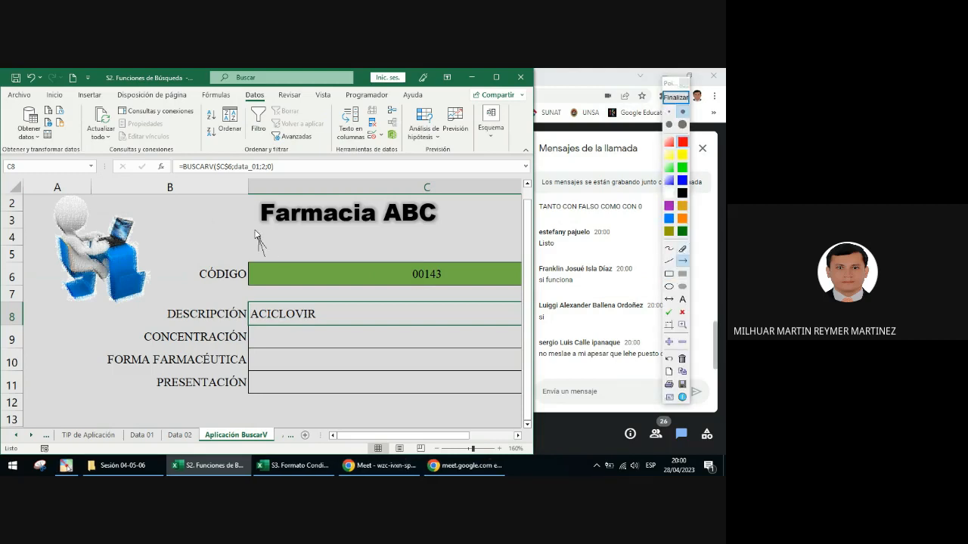
{"action": "left_click_drag", "start_coordinate": [265, 257], "coordinate": [225, 172]}
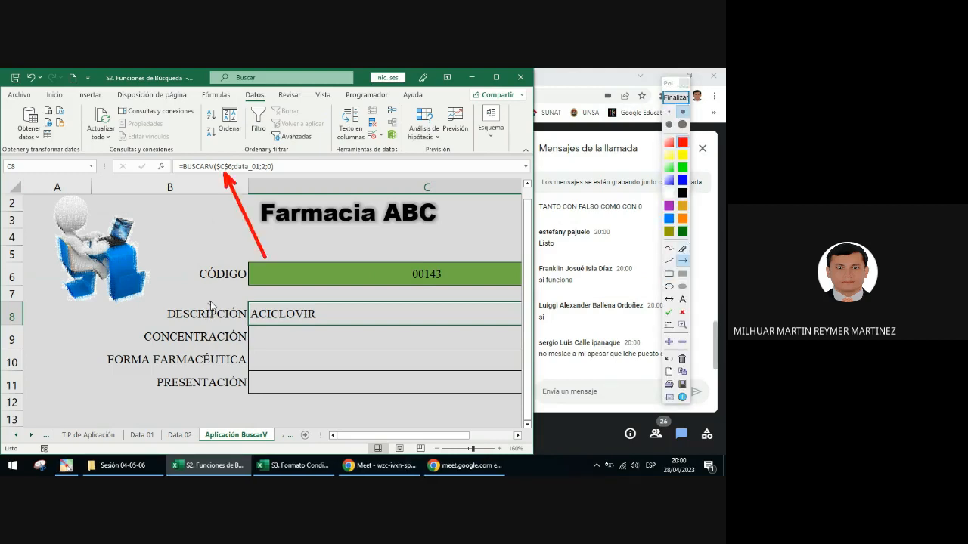
{"action": "left_click", "coordinate": [669, 287]}
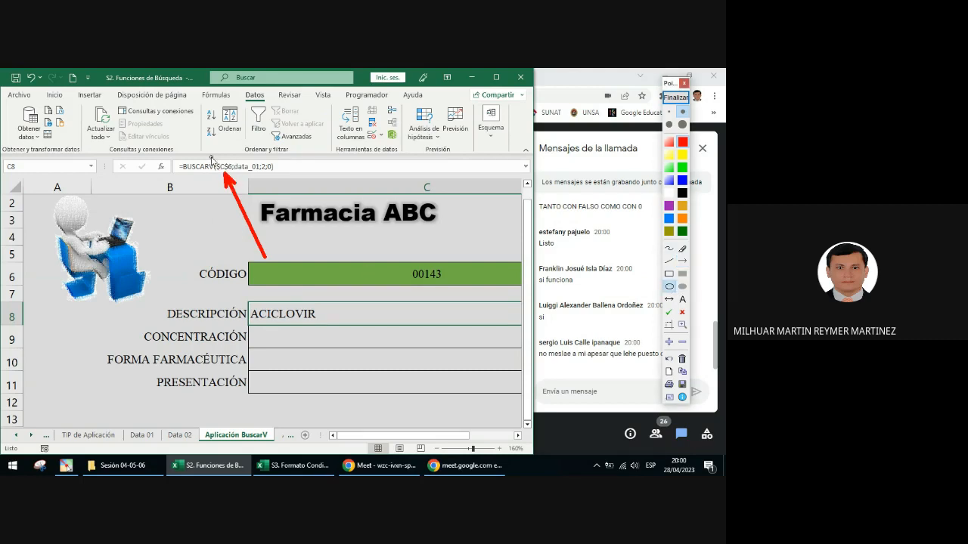
{"action": "left_click_drag", "start_coordinate": [212, 159], "coordinate": [241, 180]}
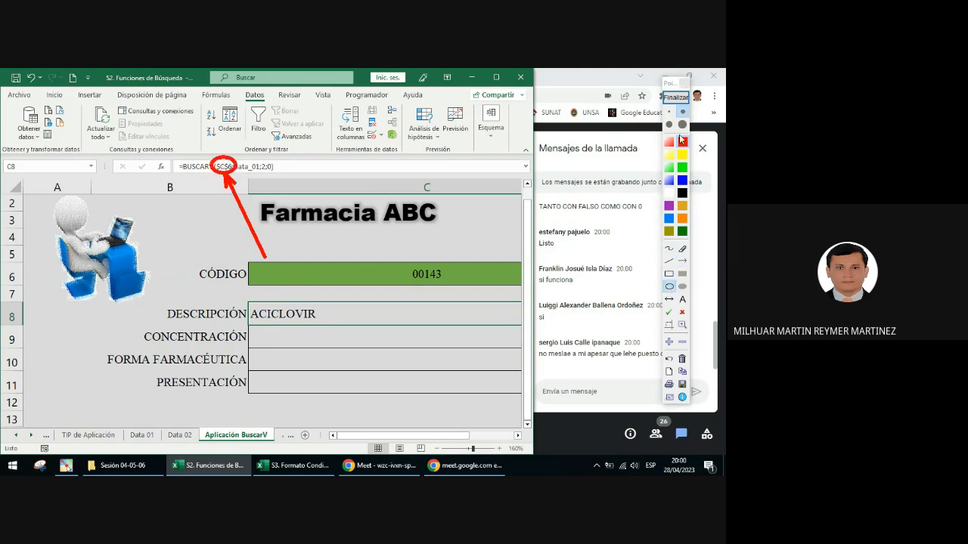
{"action": "left_click", "coordinate": [675, 97]}
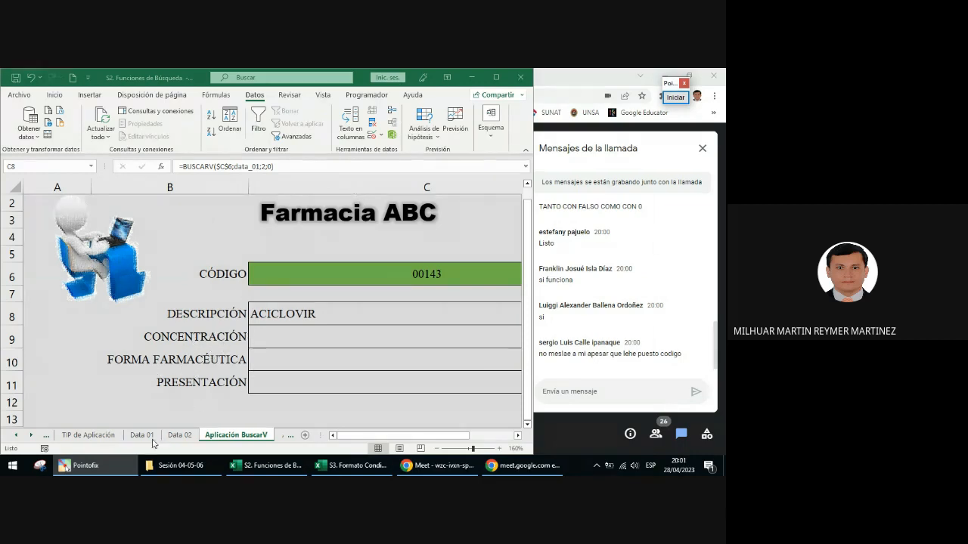
Step: Maximize the workbook window and go to the DESCRIPCIÓN header C2 on the Data 01 sheet
{"action": "left_click", "coordinate": [274, 323]}
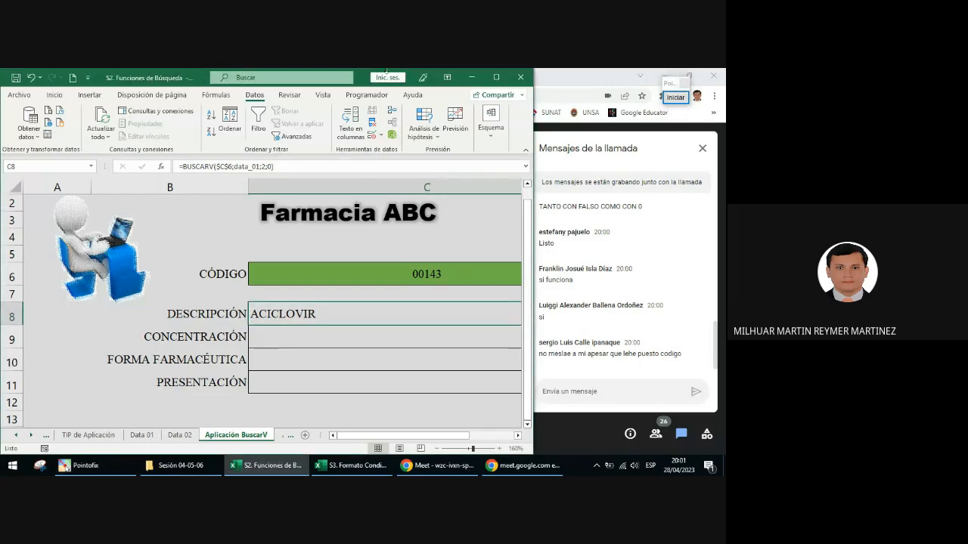
{"action": "left_click", "coordinate": [496, 77]}
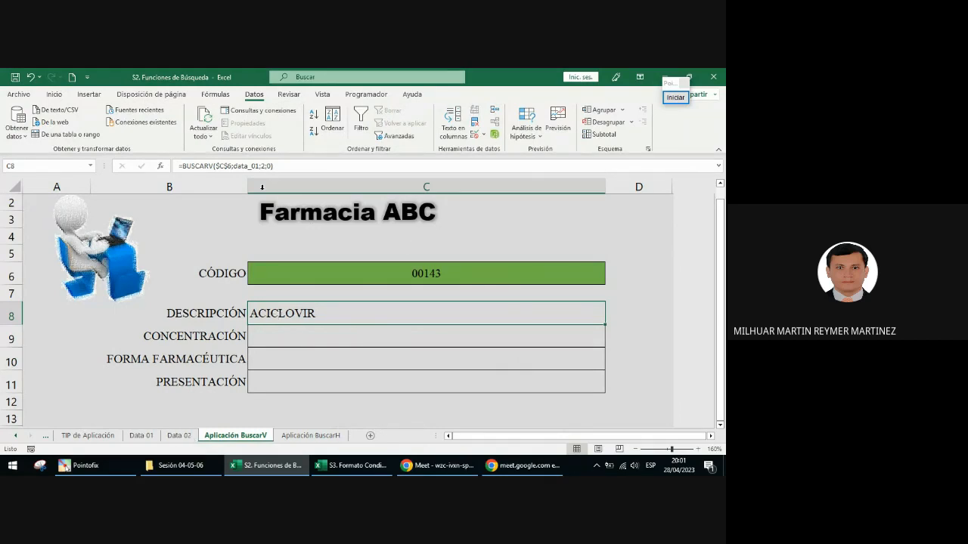
{"action": "left_click", "coordinate": [142, 435]}
{"action": "scroll", "coordinate": [313, 324], "scroll_direction": "up", "scroll_amount": 1}
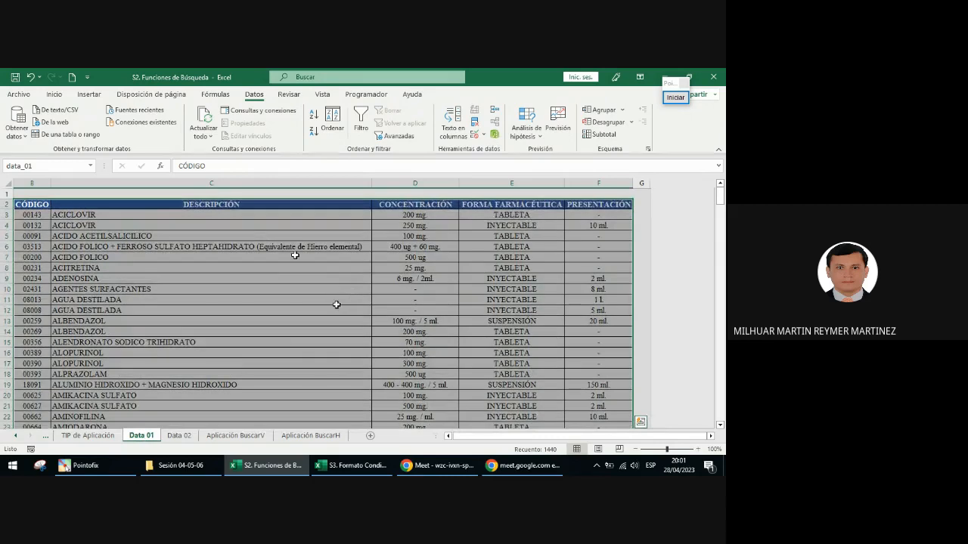
{"action": "left_click", "coordinate": [244, 211]}
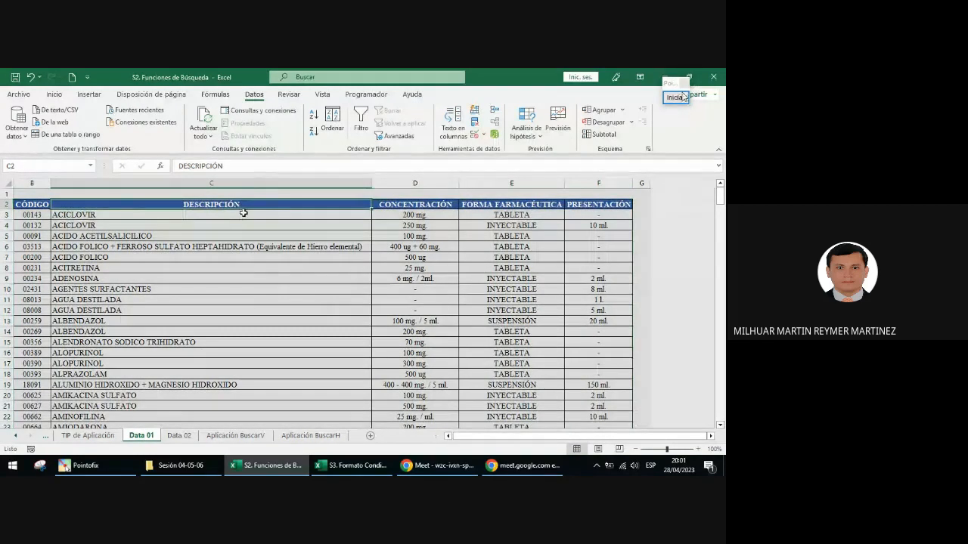
Step: Annotate the CONCENTRACIÓN, FORMA FARMACÉUTICA and PRESENTACIÓN columns with freehand numbers 3, 4 and 5, then end the annotation
{"action": "left_click", "coordinate": [681, 96]}
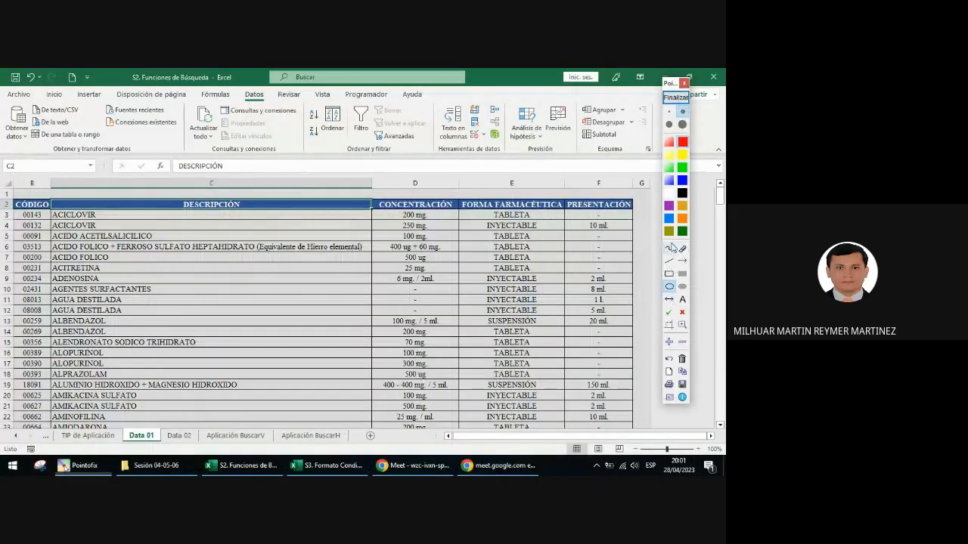
{"action": "left_click", "coordinate": [670, 248]}
{"action": "mouse_move", "coordinate": [436, 239]}
{"action": "left_mouse_down"}
{"action": "mouse_move", "coordinate": [446, 254]}
{"action": "mouse_move", "coordinate": [430, 266]}
{"action": "left_mouse_up"}
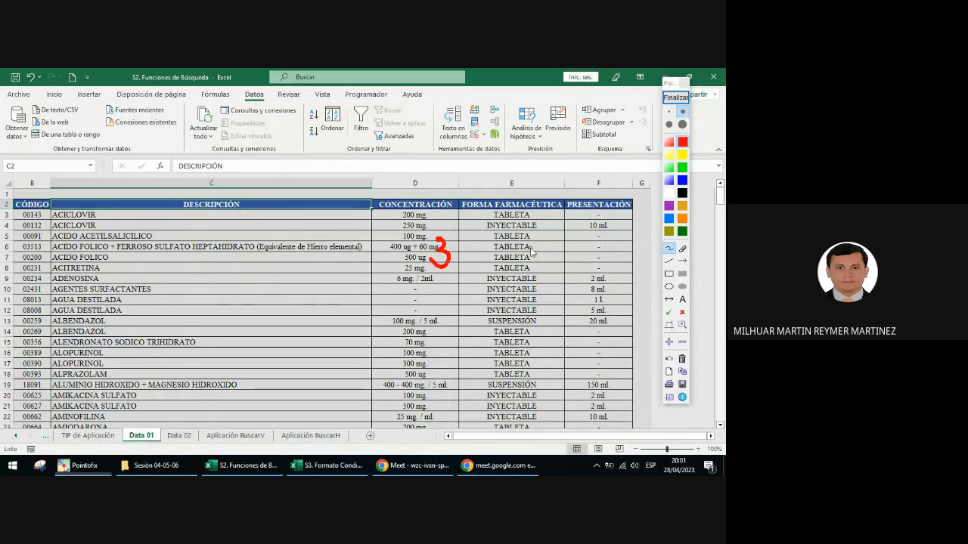
{"action": "left_click_drag", "start_coordinate": [536, 240], "coordinate": [551, 275]}
{"action": "mouse_move", "coordinate": [610, 245]}
{"action": "left_mouse_down"}
{"action": "mouse_move", "coordinate": [620, 246]}
{"action": "mouse_move", "coordinate": [614, 268]}
{"action": "mouse_move", "coordinate": [599, 265]}
{"action": "left_mouse_up"}
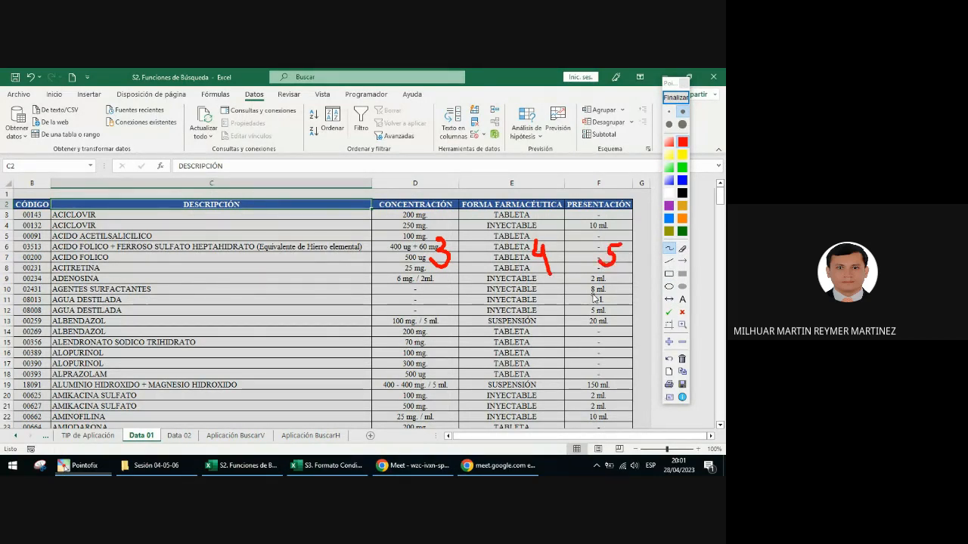
{"action": "left_click", "coordinate": [670, 99]}
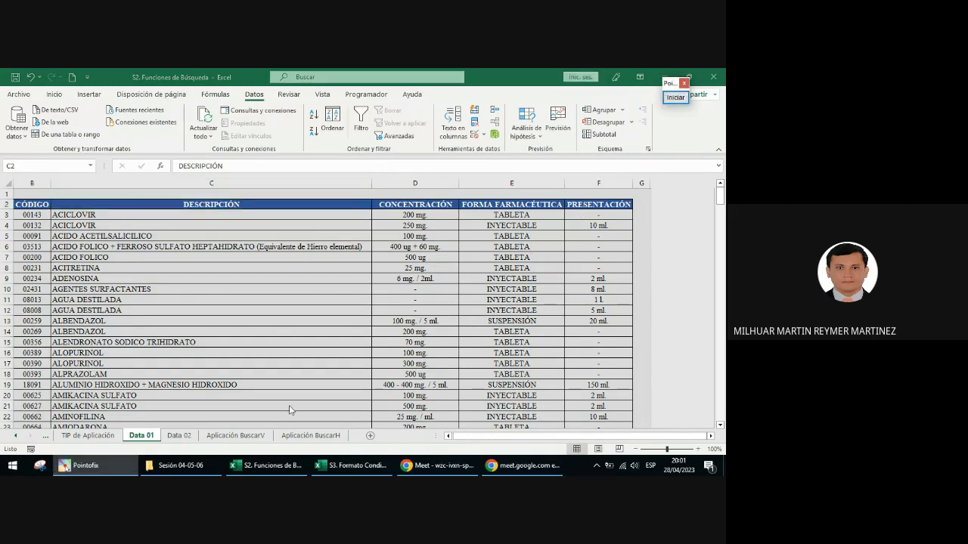
Step: On the Aplicación BuscarV sheet, fill the DESCRIPCIÓN formula from C8 down through the PRESENTACIÓN cell C11
{"action": "left_click", "coordinate": [236, 435]}
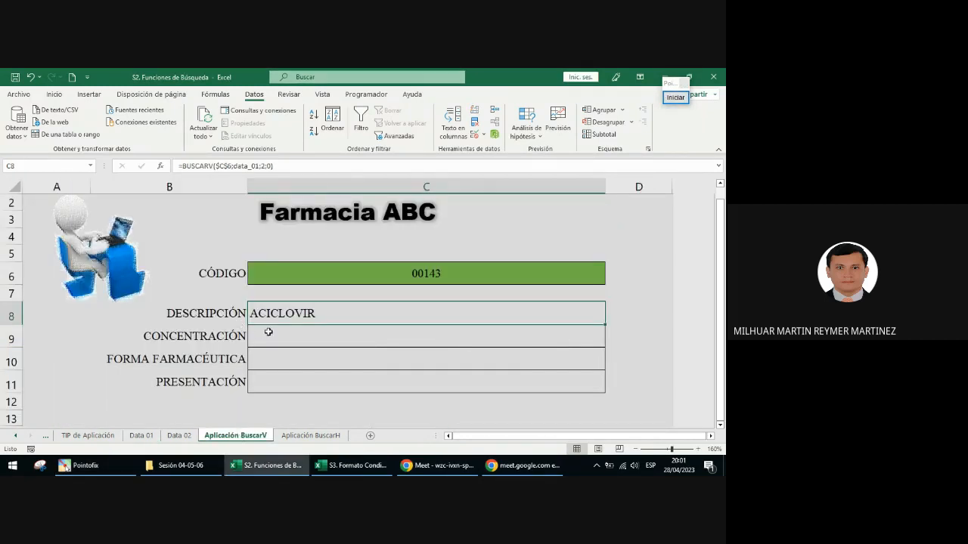
{"action": "left_click", "coordinate": [224, 336]}
{"action": "left_click", "coordinate": [213, 360]}
{"action": "left_click", "coordinate": [212, 382]}
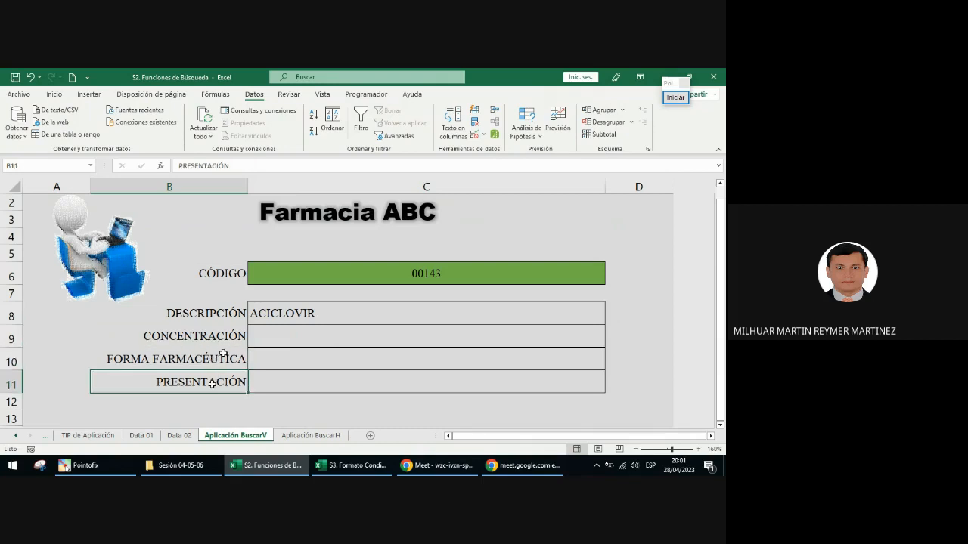
{"action": "left_click", "coordinate": [325, 316]}
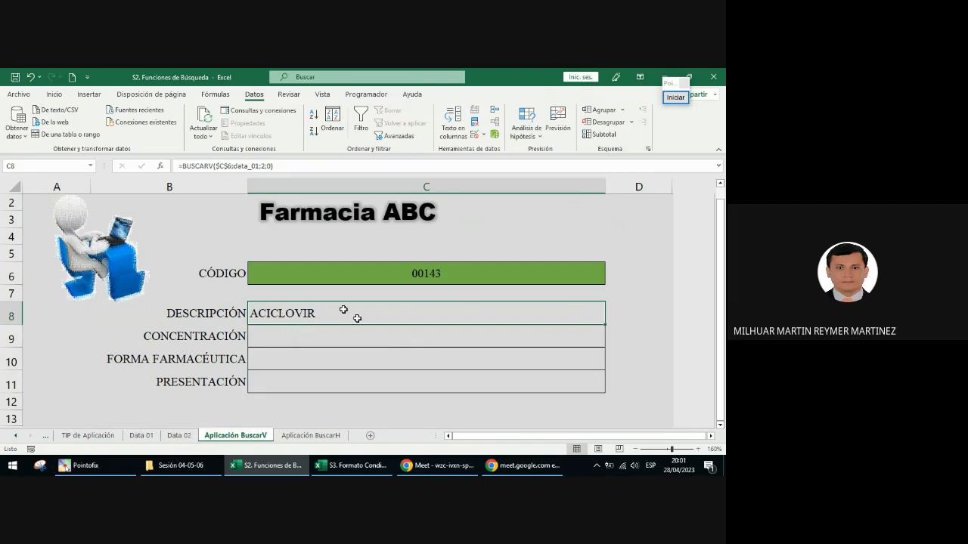
{"action": "left_click_drag", "start_coordinate": [605, 324], "coordinate": [607, 392]}
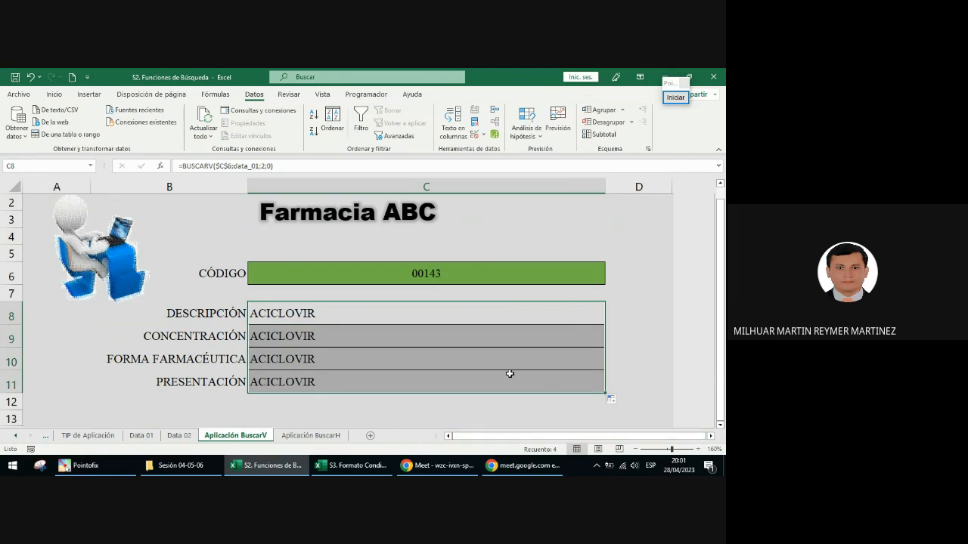
Step: Select the copied results in C9:C11 and circle them with the annotation ellipse, then end the annotation
{"action": "left_click", "coordinate": [288, 339]}
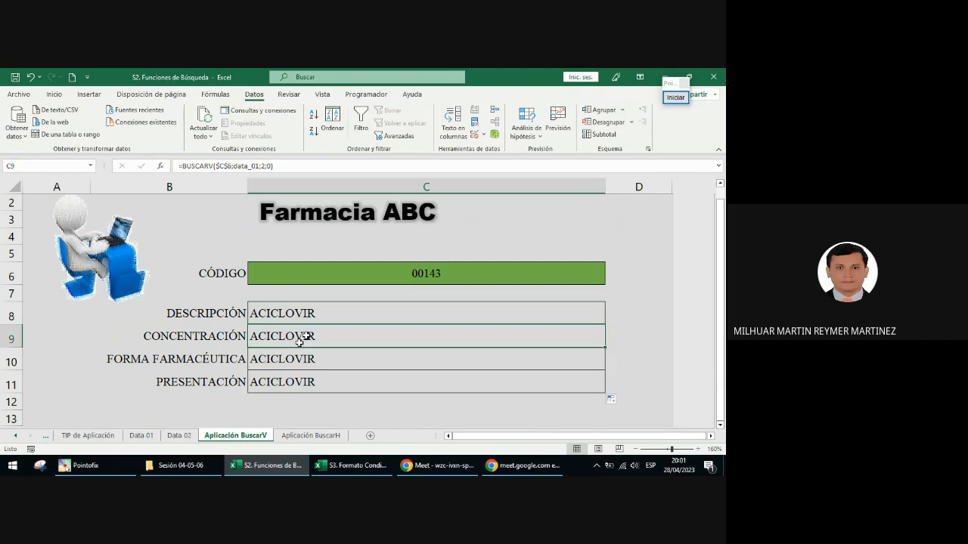
{"action": "left_click_drag", "start_coordinate": [310, 336], "coordinate": [321, 382]}
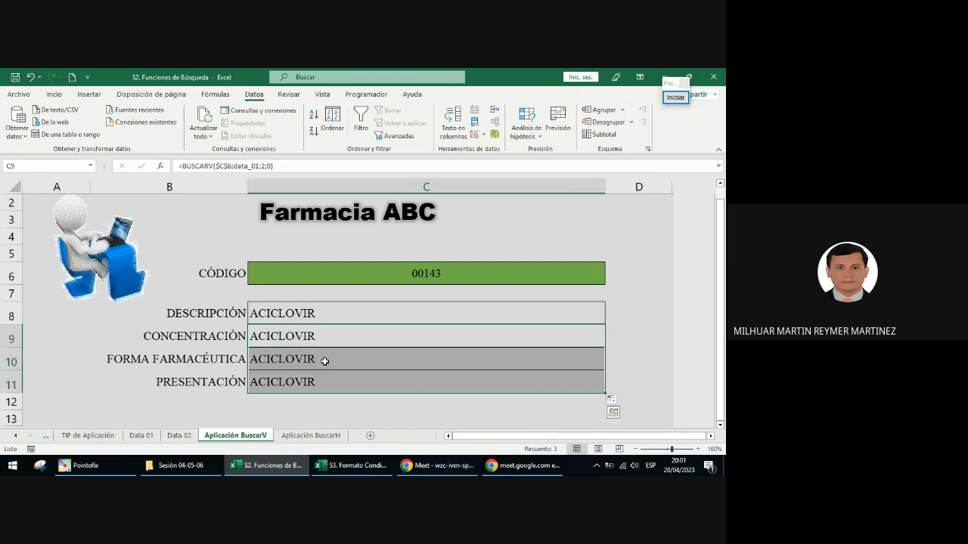
{"action": "left_click", "coordinate": [536, 332]}
{"action": "left_click", "coordinate": [674, 97]}
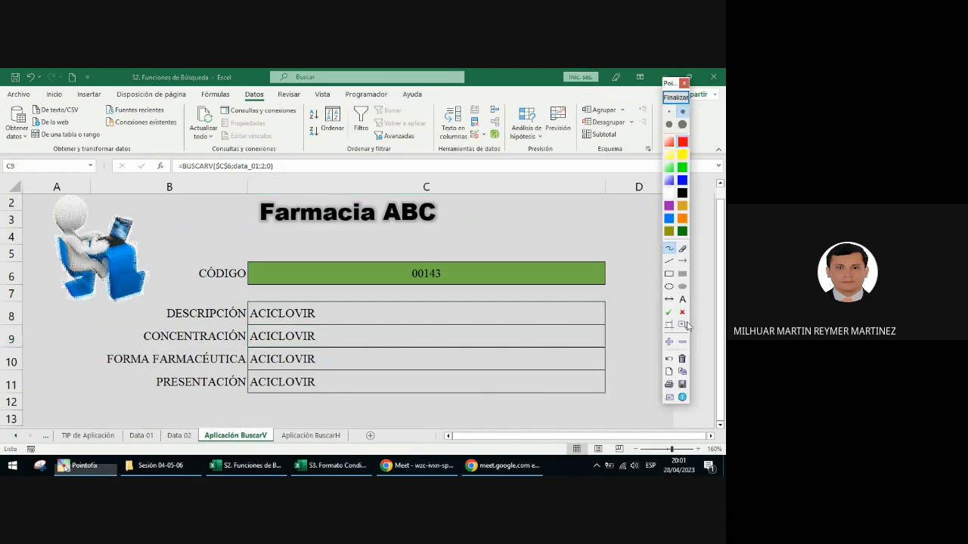
{"action": "left_click", "coordinate": [669, 287]}
{"action": "left_click_drag", "start_coordinate": [236, 321], "coordinate": [326, 408]}
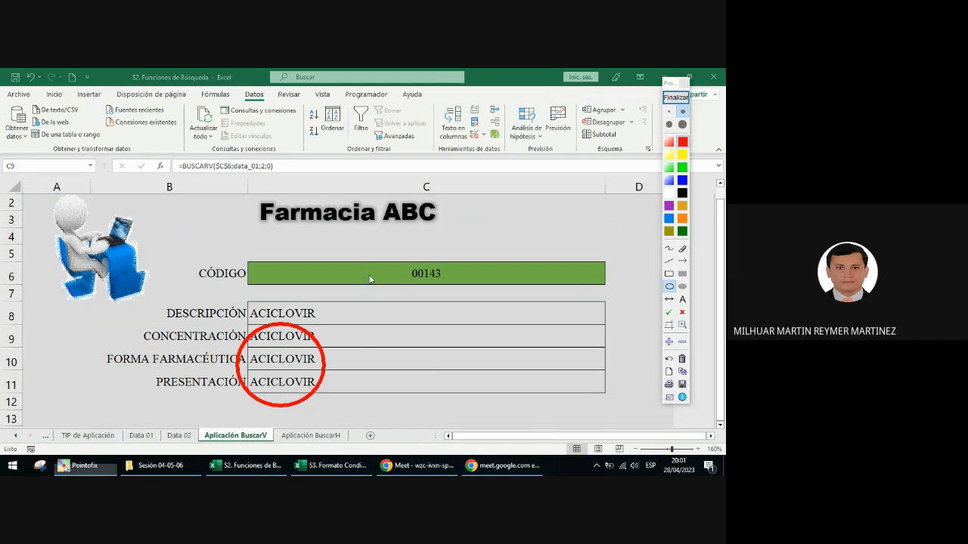
{"action": "left_click", "coordinate": [676, 97]}
Step: Examine the absolute reference $C$6 inside the DESCRIPCIÓN formula in C8 without changing it
{"action": "left_click", "coordinate": [299, 314]}
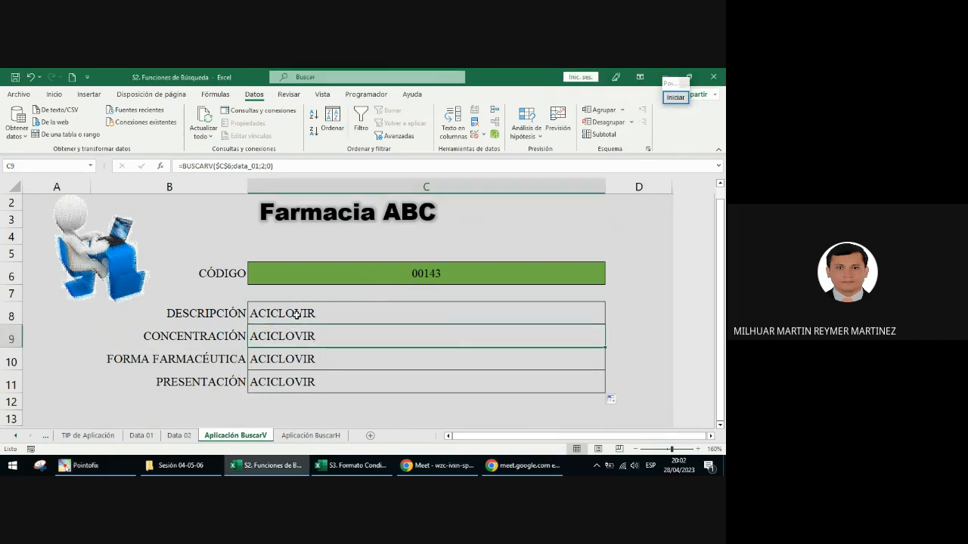
{"action": "double_click", "coordinate": [301, 313]}
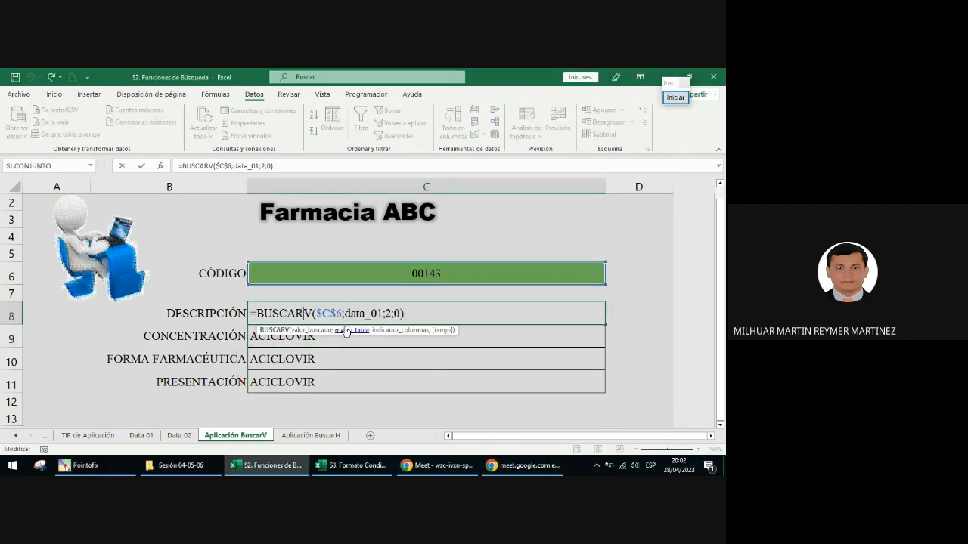
{"action": "left_click_drag", "start_coordinate": [344, 314], "coordinate": [316, 313]}
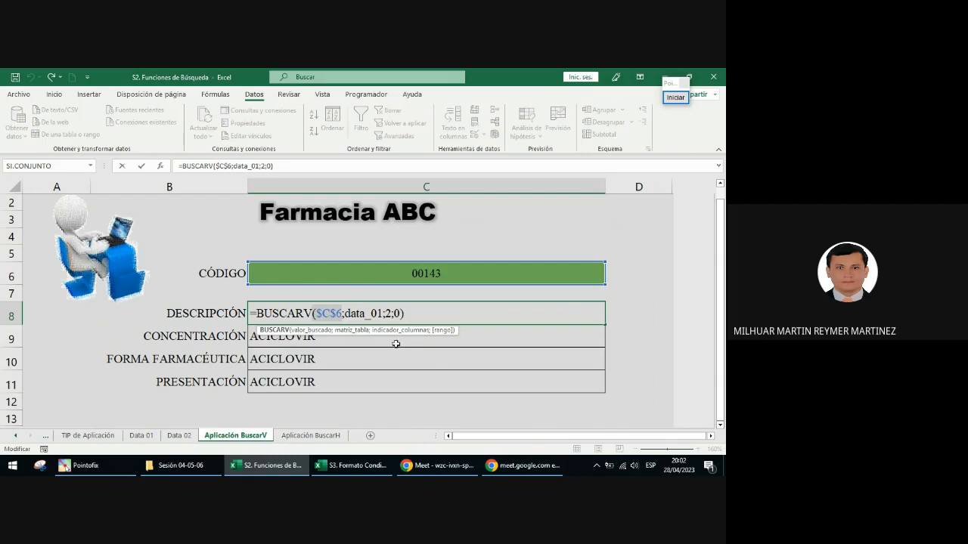
{"action": "key", "text": "Escape"}
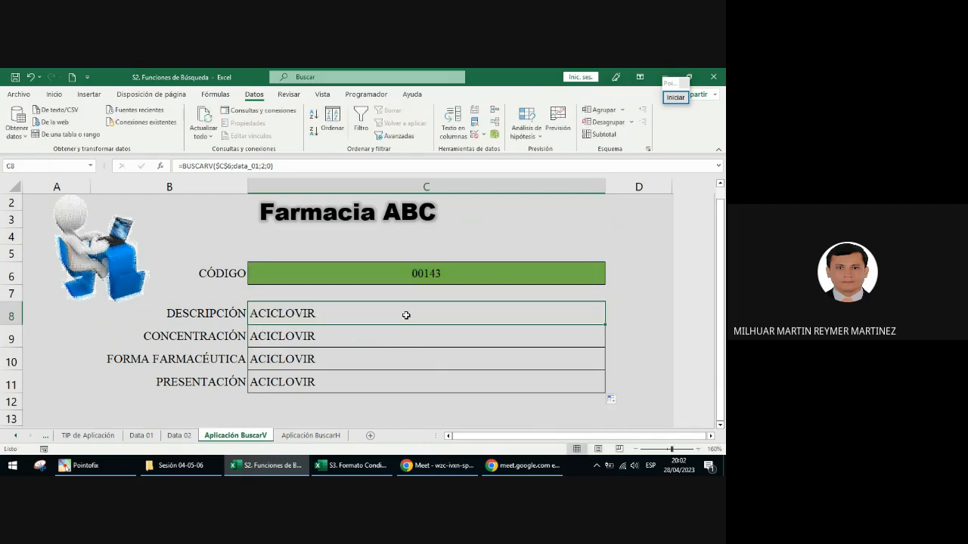
Step: Inspect the column index argument in the copied BUSCARV formulas of C9, C10 and C11
{"action": "left_click", "coordinate": [346, 342]}
{"action": "double_click", "coordinate": [345, 340]}
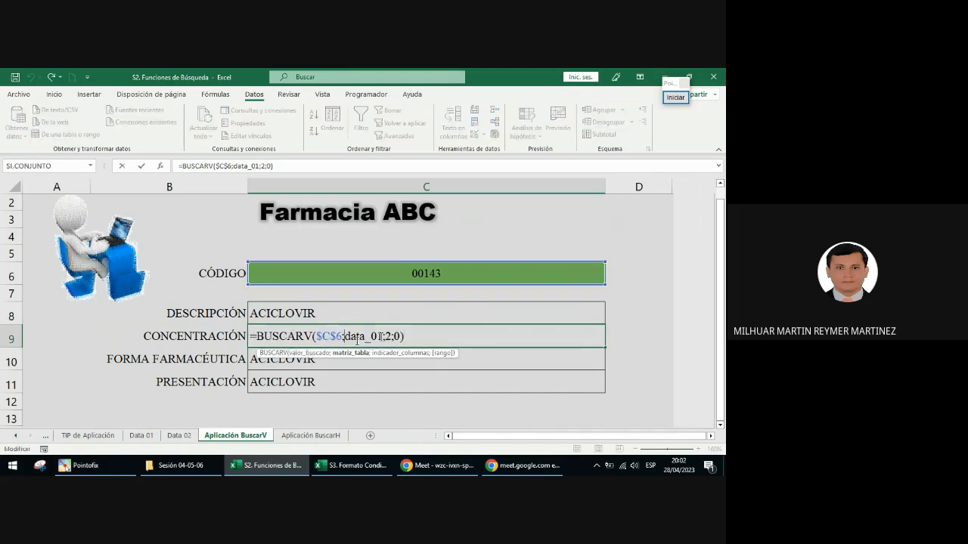
{"action": "left_click_drag", "start_coordinate": [390, 336], "coordinate": [383, 337]}
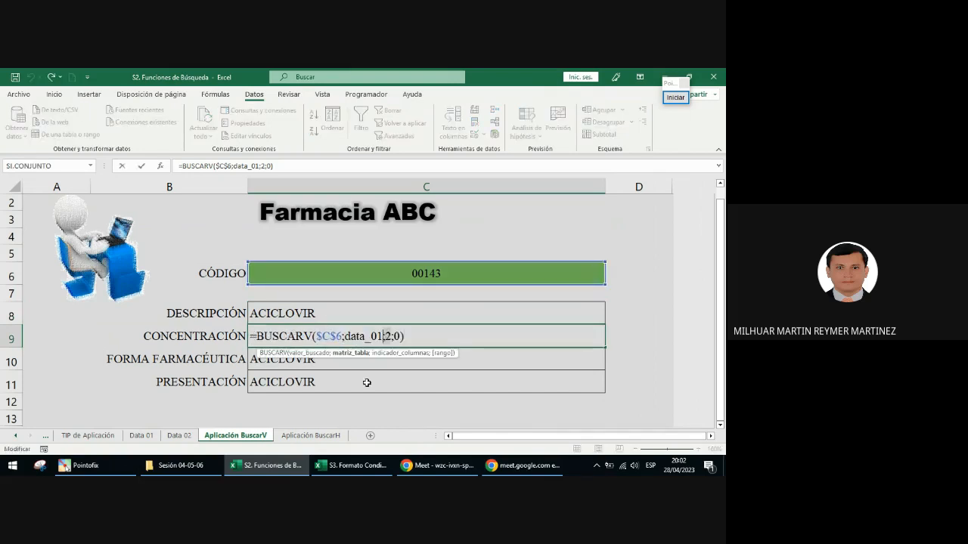
{"action": "left_click", "coordinate": [329, 365]}
{"action": "double_click", "coordinate": [329, 365]}
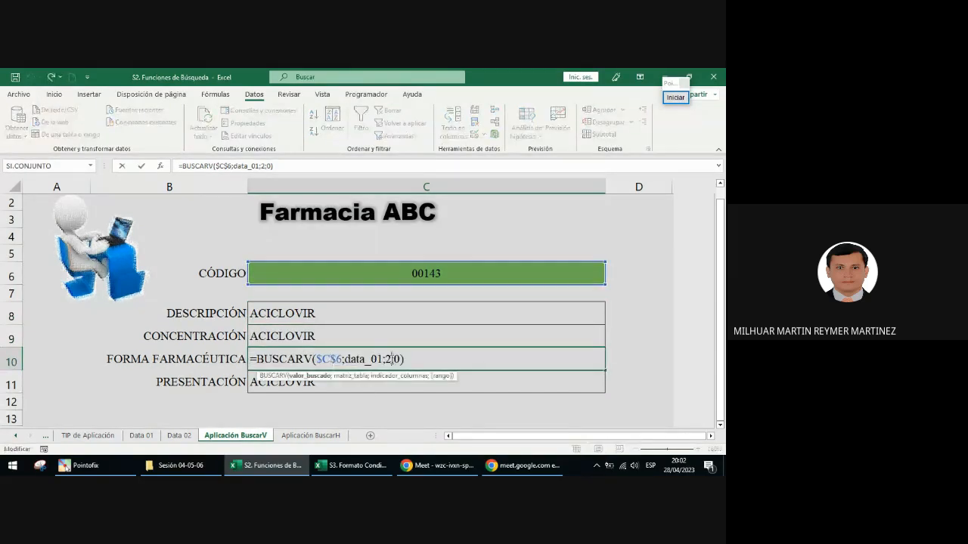
{"action": "left_click", "coordinate": [387, 362]}
{"action": "left_click", "coordinate": [387, 373]}
{"action": "double_click", "coordinate": [387, 375]}
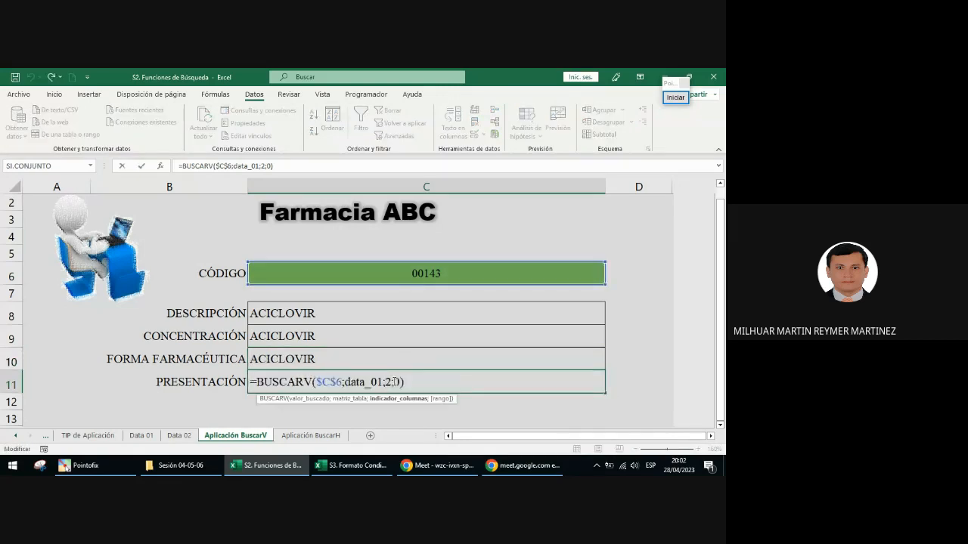
{"action": "key", "text": "Escape"}
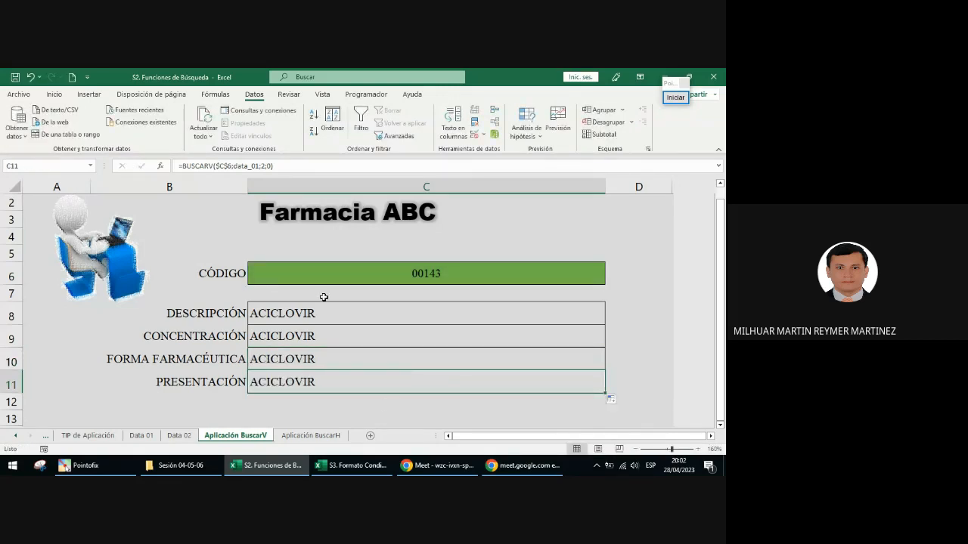
Step: Set the column index of the CONCENTRACIÓN formula in C9 to 3
{"action": "key", "text": "Up"}
{"action": "key", "text": "Up"}
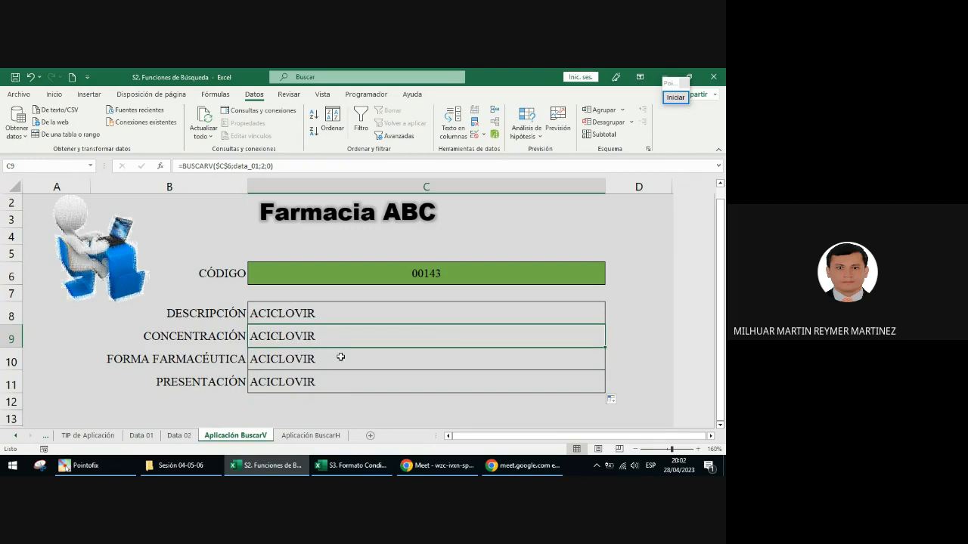
{"action": "double_click", "coordinate": [325, 336]}
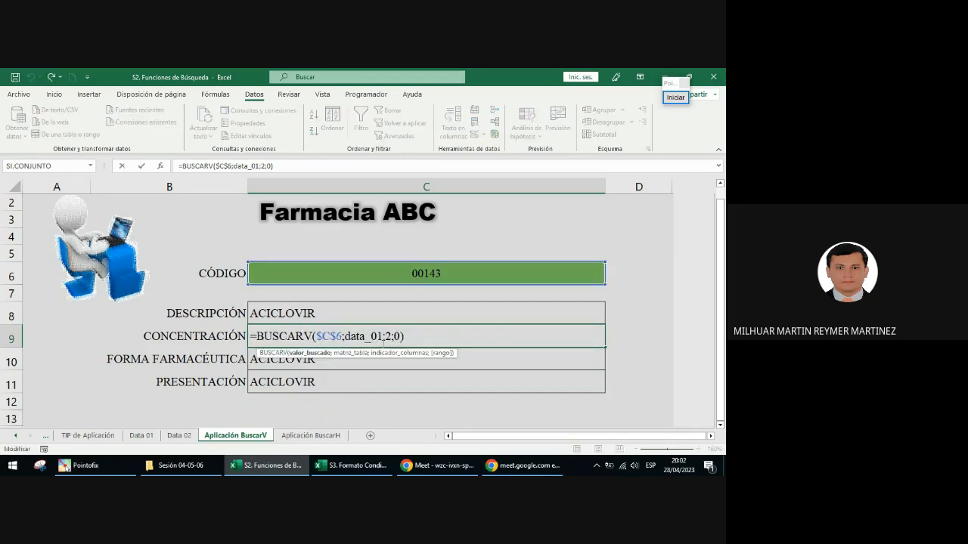
{"action": "left_click", "coordinate": [387, 336]}
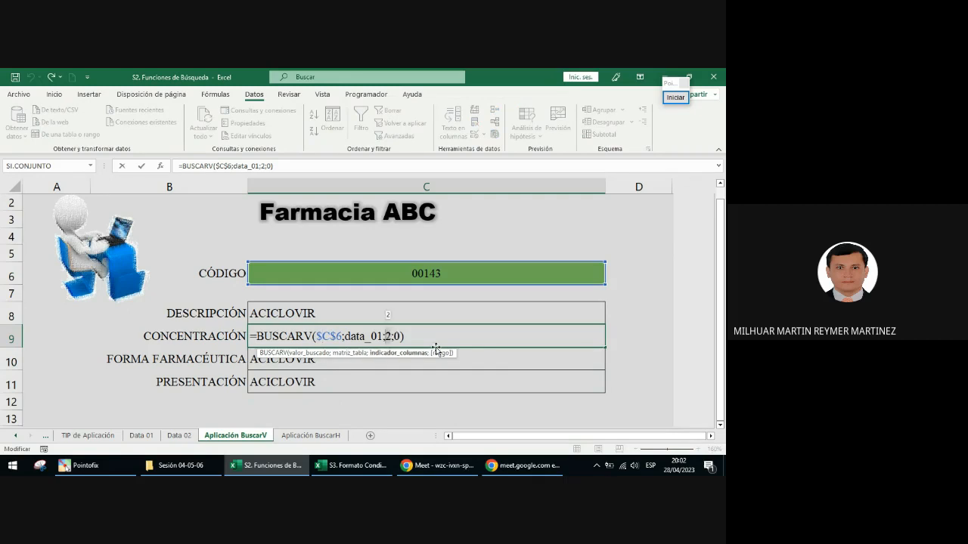
{"action": "type", "text": "3"}
{"action": "key", "text": "Return"}
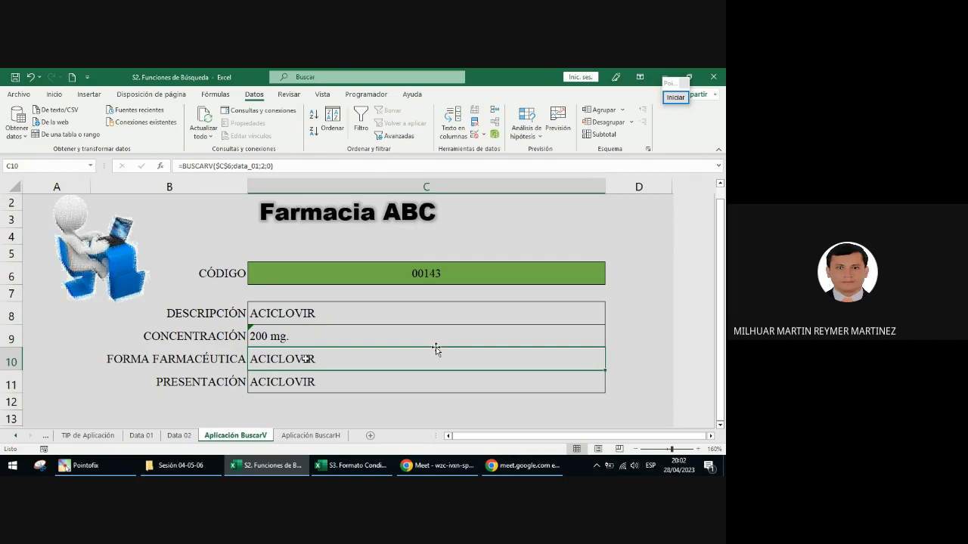
Step: Set the column index of the FORMA FARMACÉUTICA formula in C10 to 4
{"action": "double_click", "coordinate": [329, 362]}
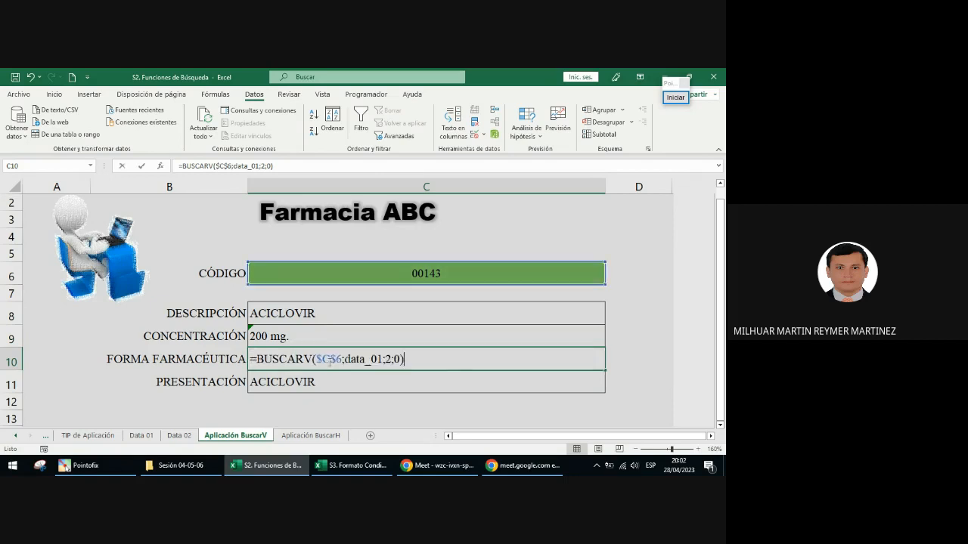
{"action": "double_click", "coordinate": [388, 360]}
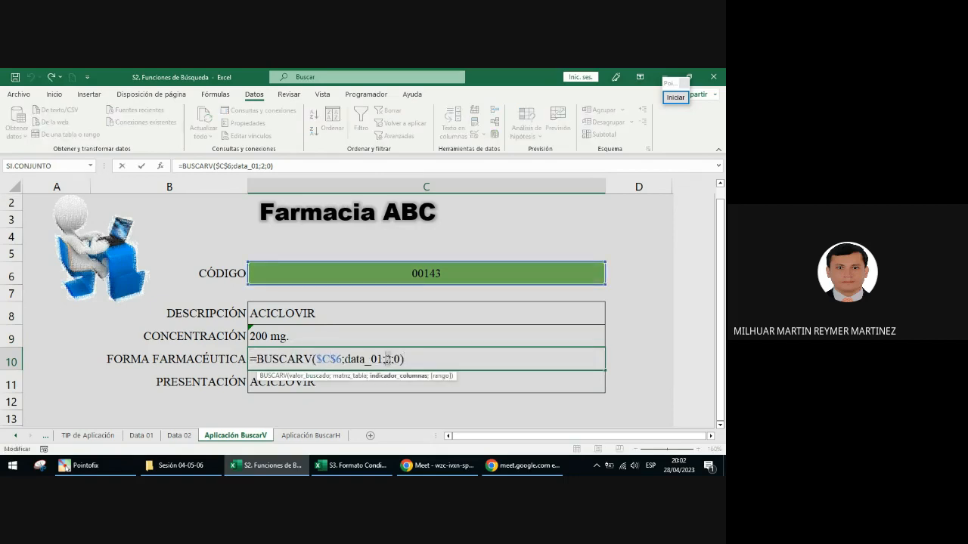
{"action": "key", "text": "Return"}
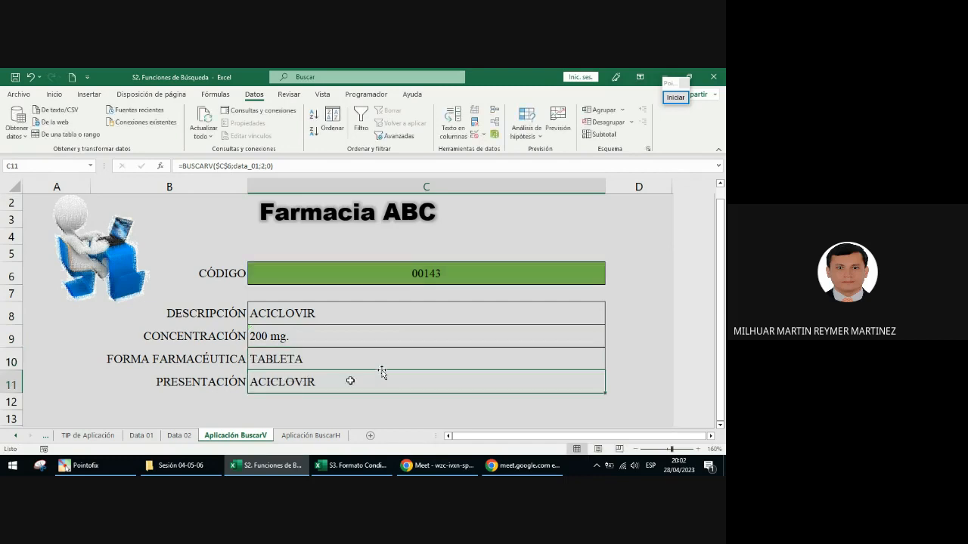
Step: Set the column index of the PRESENTACIÓN formula in C11 to 5
{"action": "double_click", "coordinate": [310, 381]}
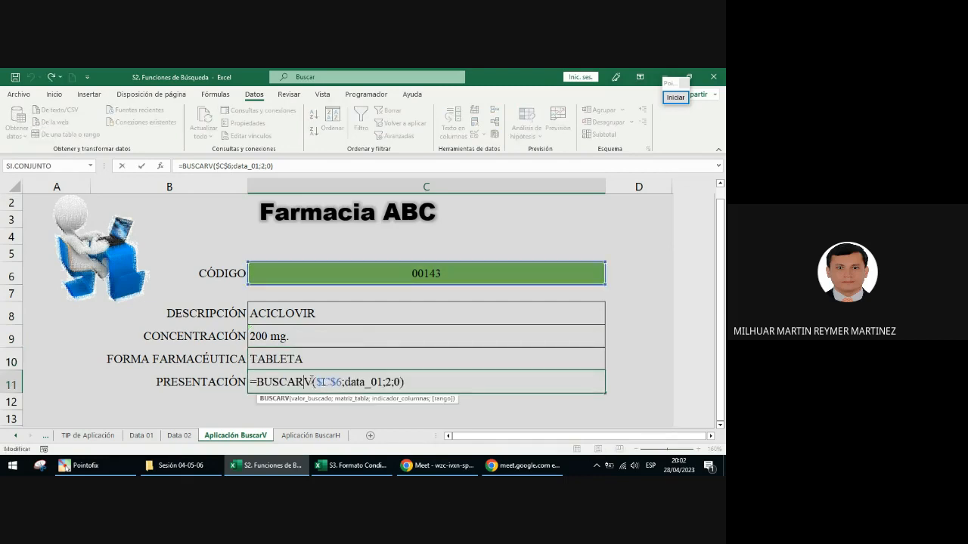
{"action": "left_click", "coordinate": [391, 381]}
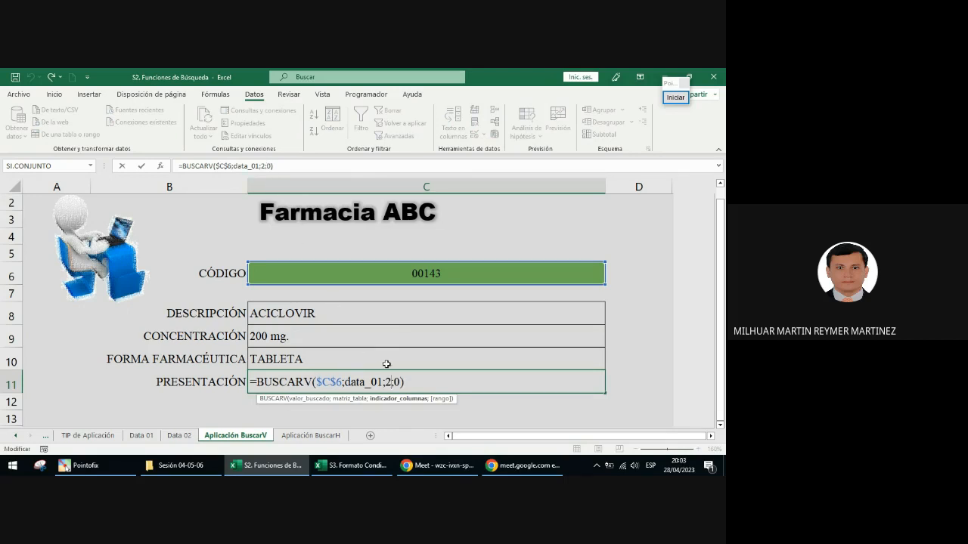
{"action": "key", "text": "BackSpace"}
{"action": "type", "text": "5"}
{"action": "key", "text": "Return"}
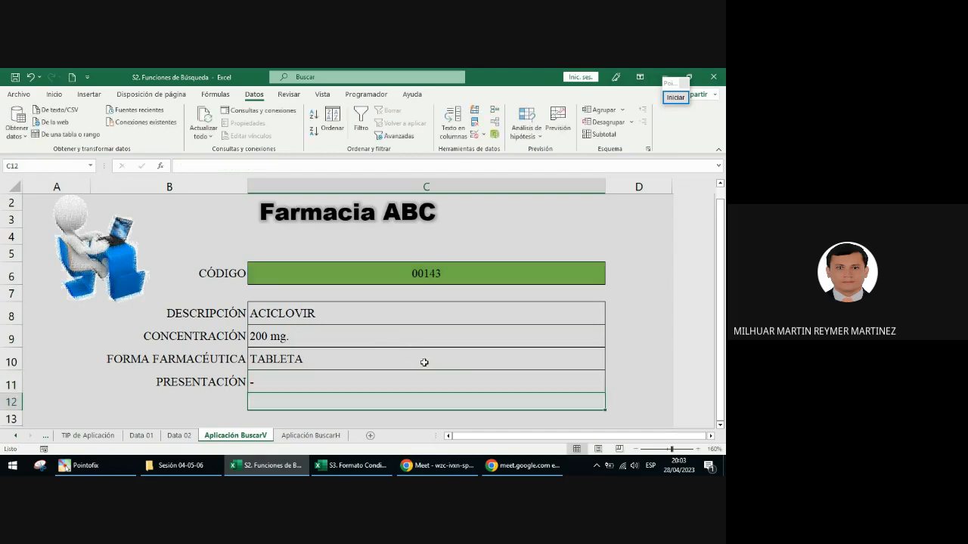
Step: Select the PRESENTACIÓN result in C11 and point a red annotation arrow at it, then end the annotation
{"action": "left_click", "coordinate": [368, 376]}
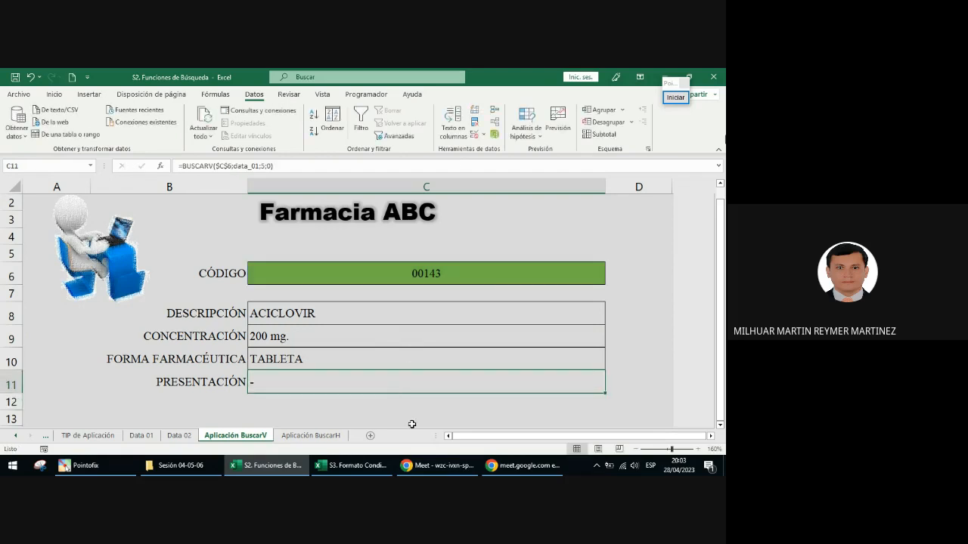
{"action": "left_click", "coordinate": [675, 98]}
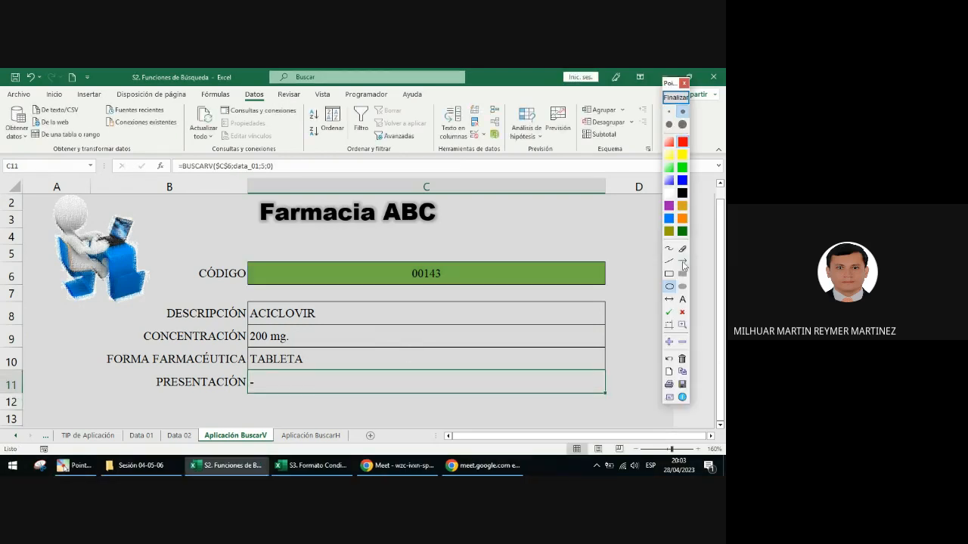
{"action": "left_click", "coordinate": [683, 261]}
{"action": "left_click_drag", "start_coordinate": [199, 417], "coordinate": [245, 393]}
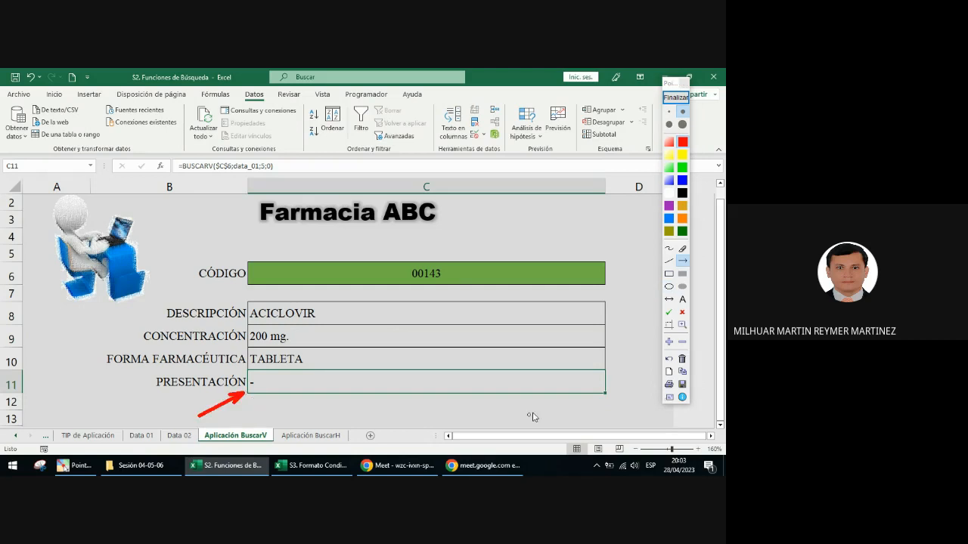
{"action": "left_click", "coordinate": [679, 99]}
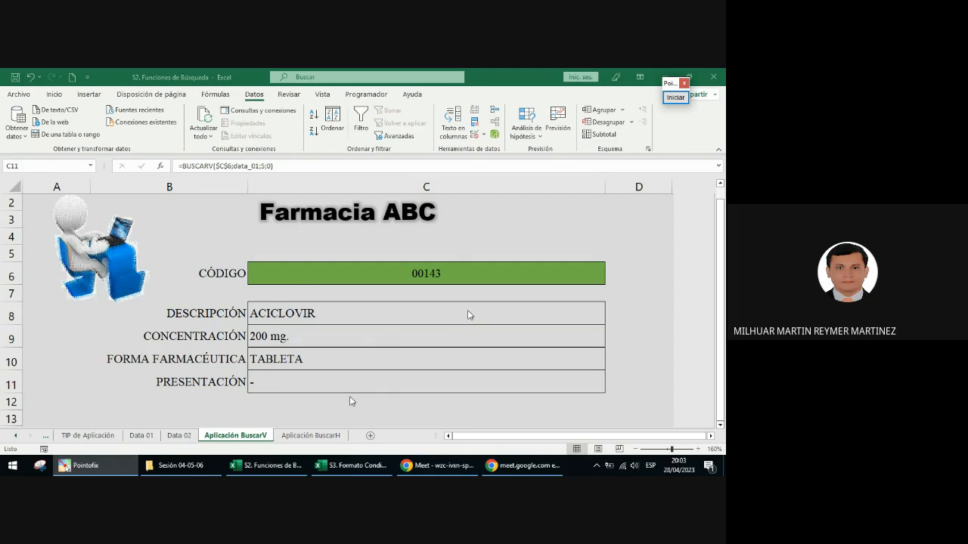
Step: Check the form against the record for code 00143 on the Data 01 sheet, including its PRESENTACIÓN cell, and return to Aplicación BuscarV
{"action": "left_click", "coordinate": [499, 277]}
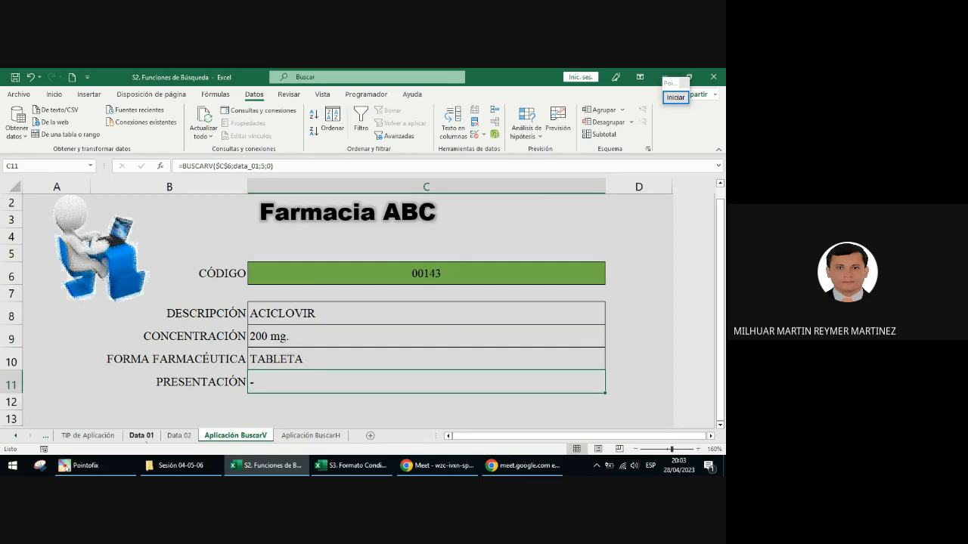
{"action": "left_click", "coordinate": [141, 436]}
{"action": "left_click_drag", "start_coordinate": [30, 215], "coordinate": [597, 214]}
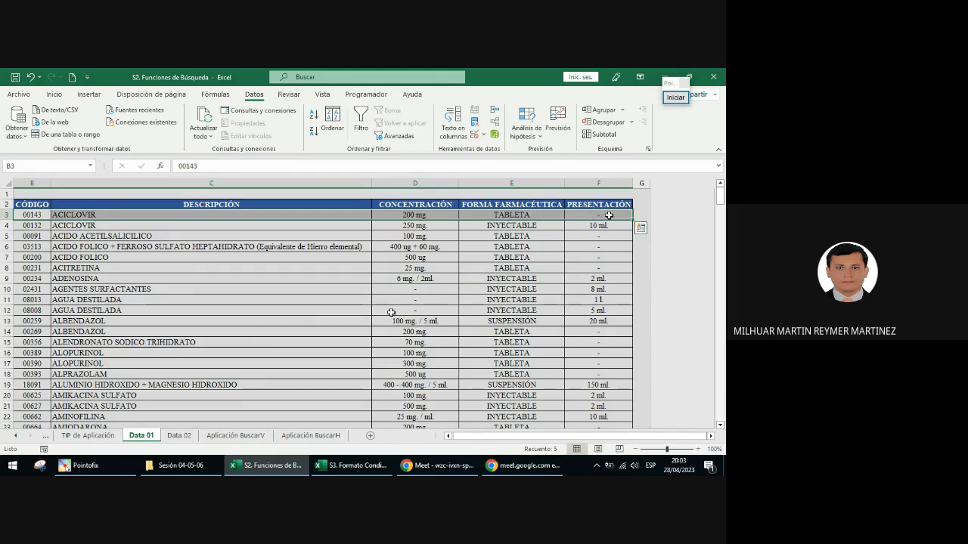
{"action": "left_click", "coordinate": [606, 216]}
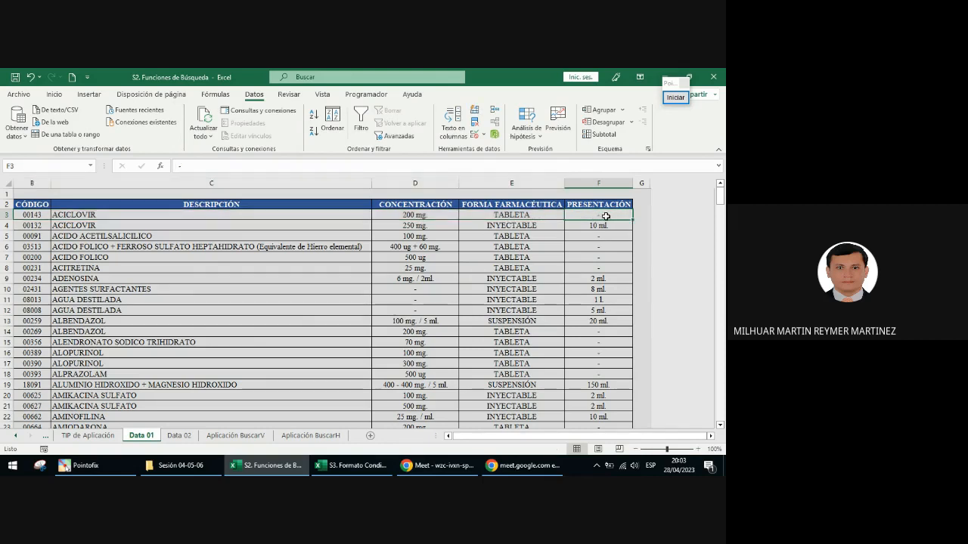
{"action": "left_click", "coordinate": [231, 436]}
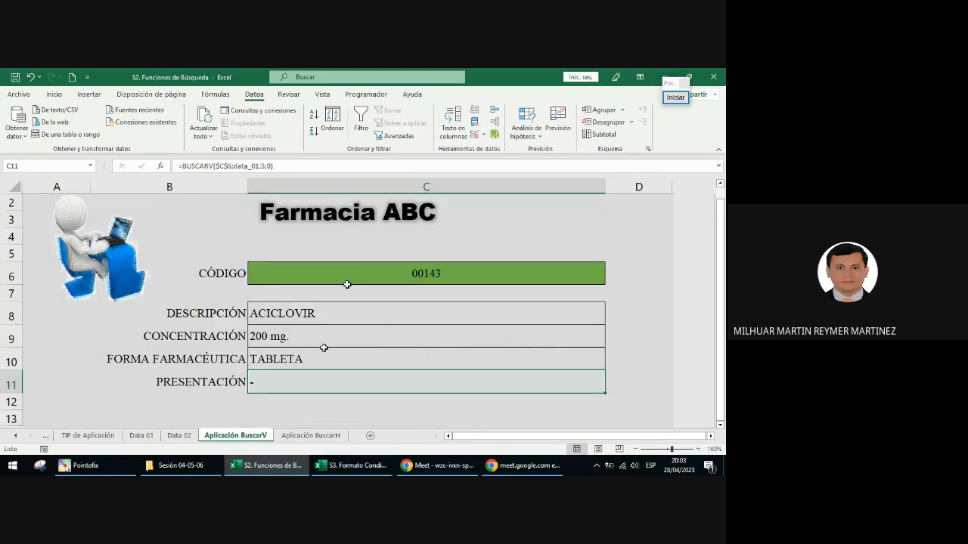
Step: Test the lookup form by choosing the codes 00091, 08013 and finally 03451 in the CÓDIGO cell C6
{"action": "left_click", "coordinate": [539, 268]}
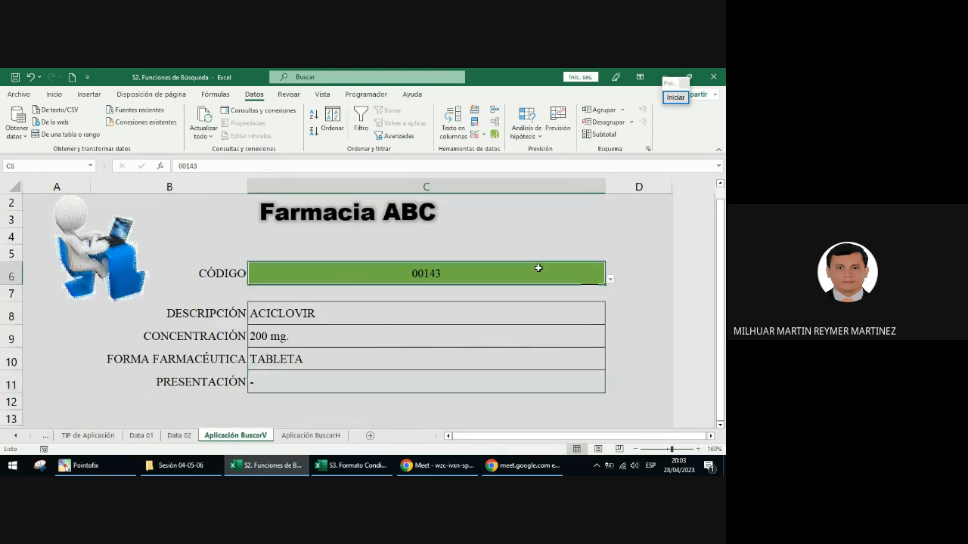
{"action": "left_click", "coordinate": [611, 280]}
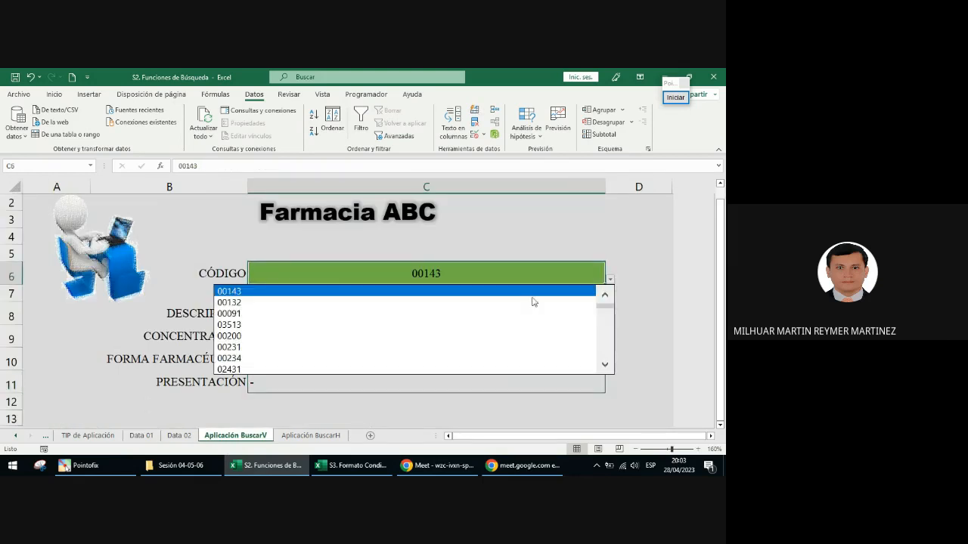
{"action": "left_click", "coordinate": [465, 313]}
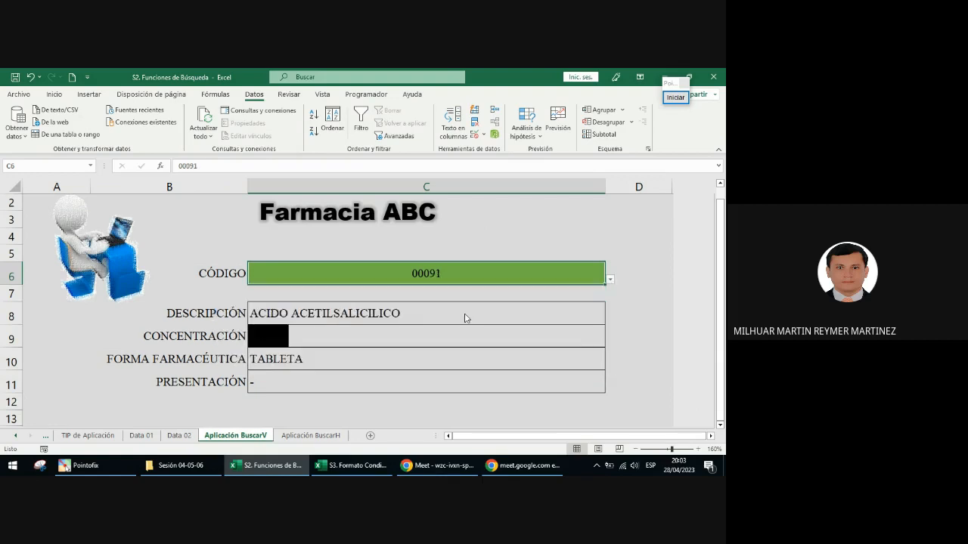
{"action": "left_click", "coordinate": [609, 280]}
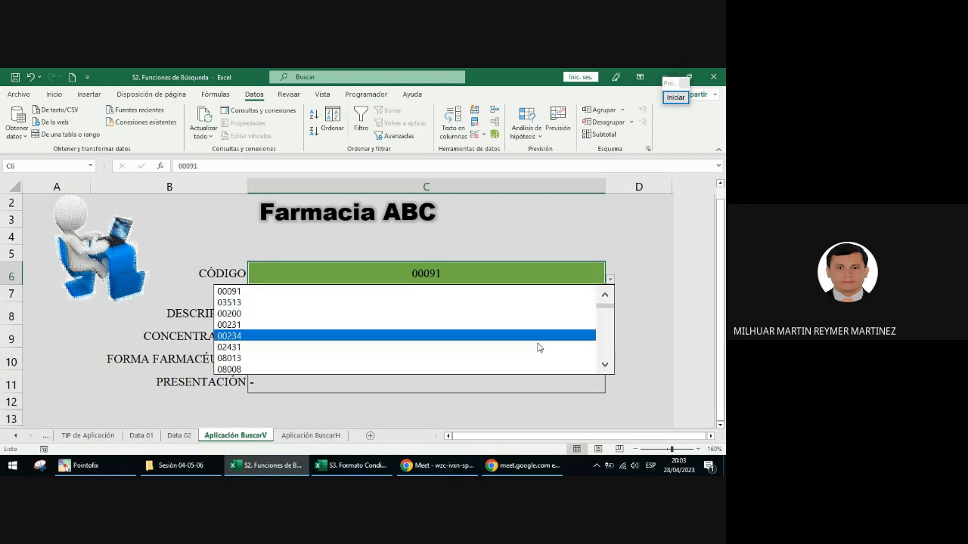
{"action": "left_click", "coordinate": [533, 350]}
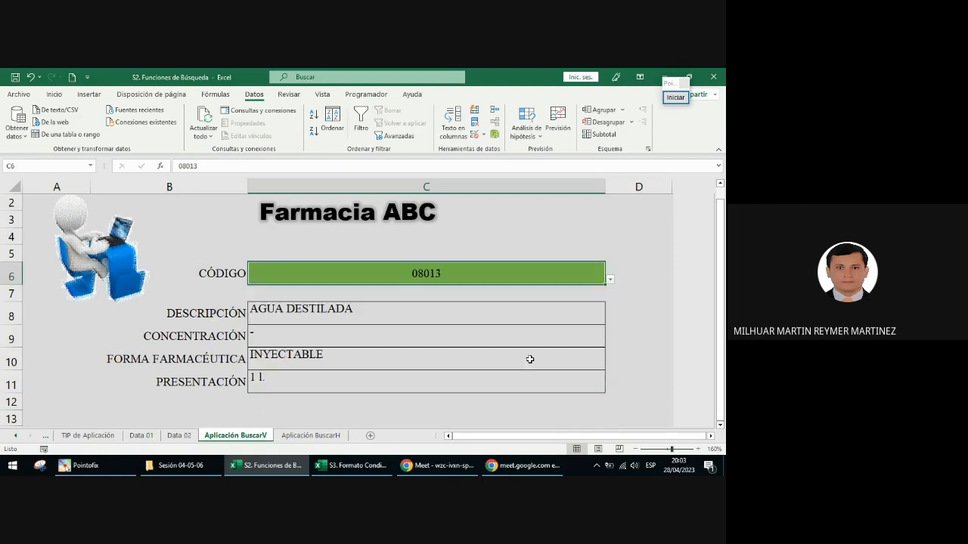
{"action": "left_click", "coordinate": [609, 279]}
{"action": "scroll", "coordinate": [425, 349], "scroll_direction": "down", "scroll_amount": 10}
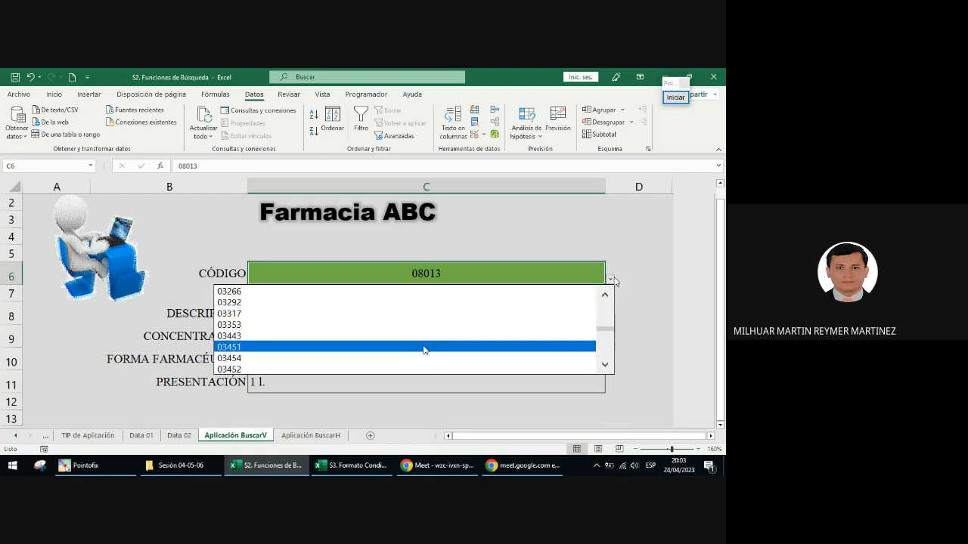
{"action": "left_click", "coordinate": [425, 347]}
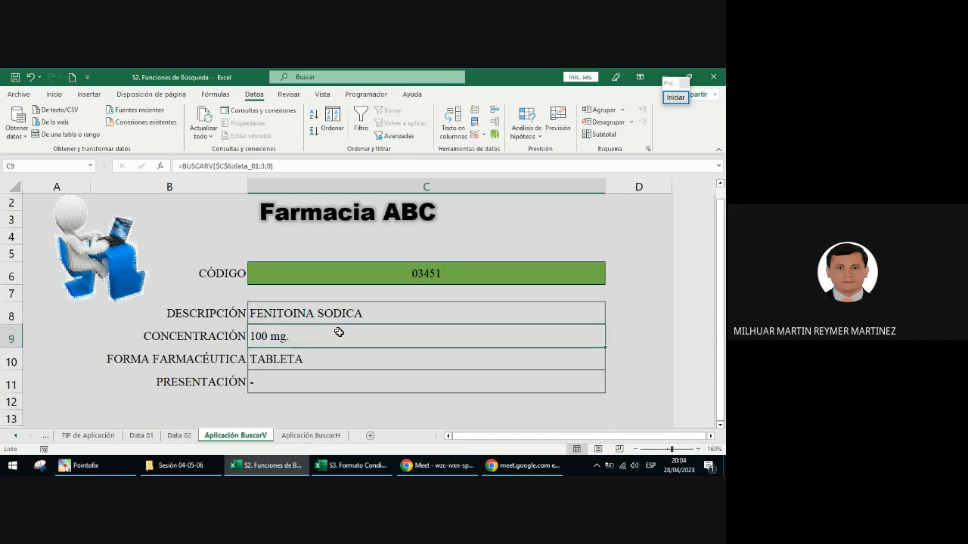
Step: Review the BUSCARV formulas in C8 to C11, inspecting the column index arguments without changing them
{"action": "left_click", "coordinate": [455, 314]}
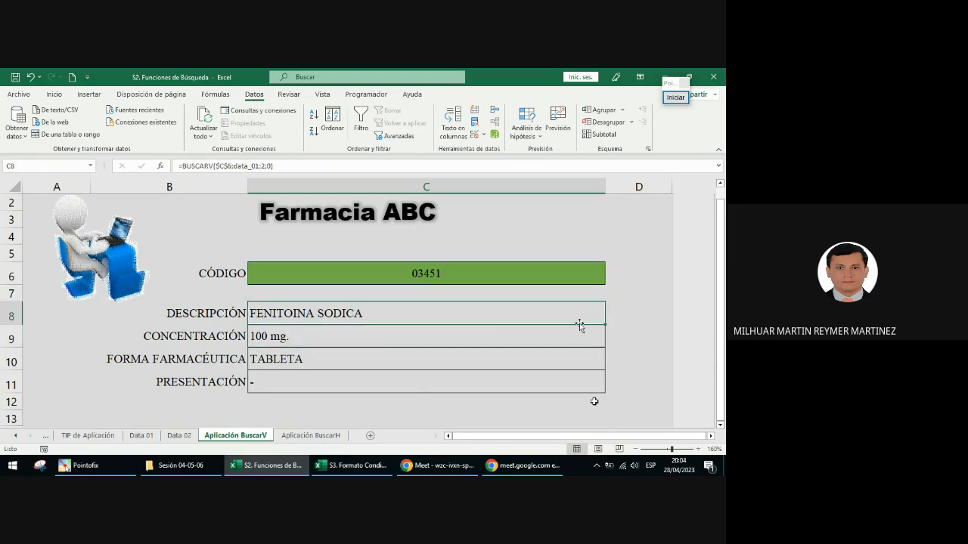
{"action": "left_click", "coordinate": [333, 337]}
{"action": "double_click", "coordinate": [302, 335]}
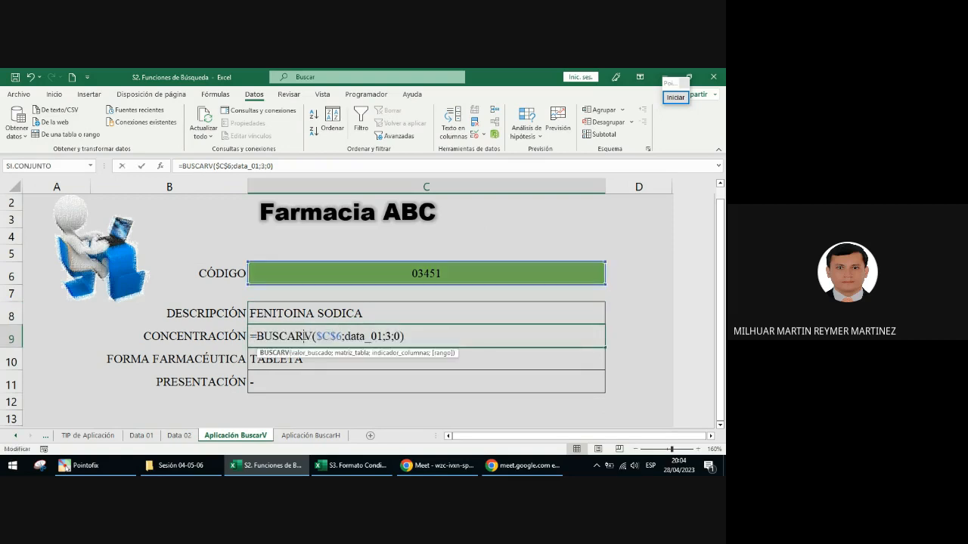
{"action": "left_click", "coordinate": [387, 337]}
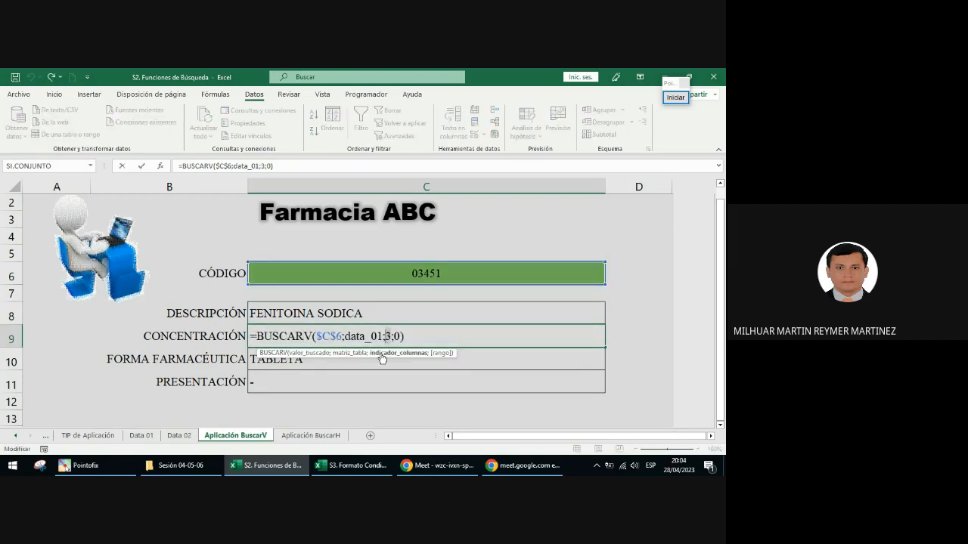
{"action": "key", "text": "Escape"}
{"action": "double_click", "coordinate": [314, 362]}
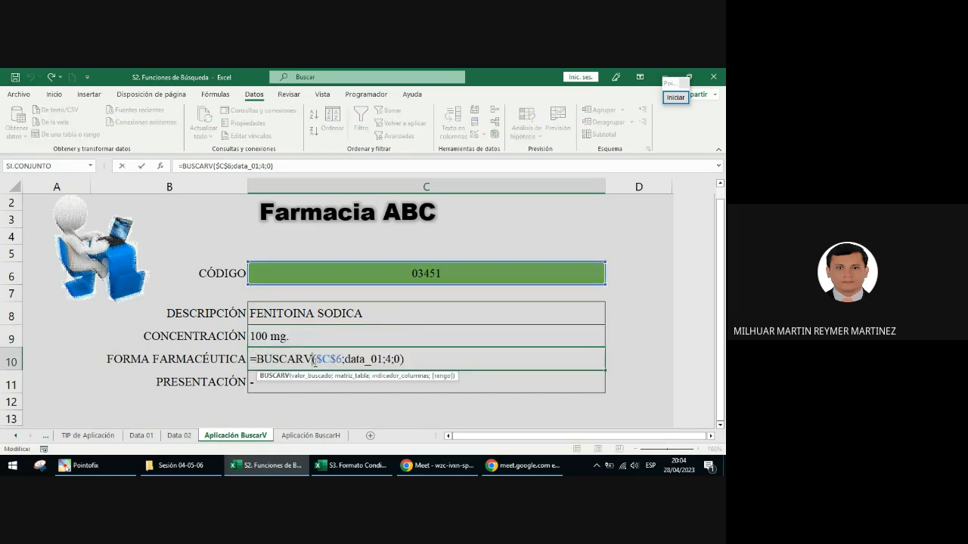
{"action": "left_click", "coordinate": [389, 359]}
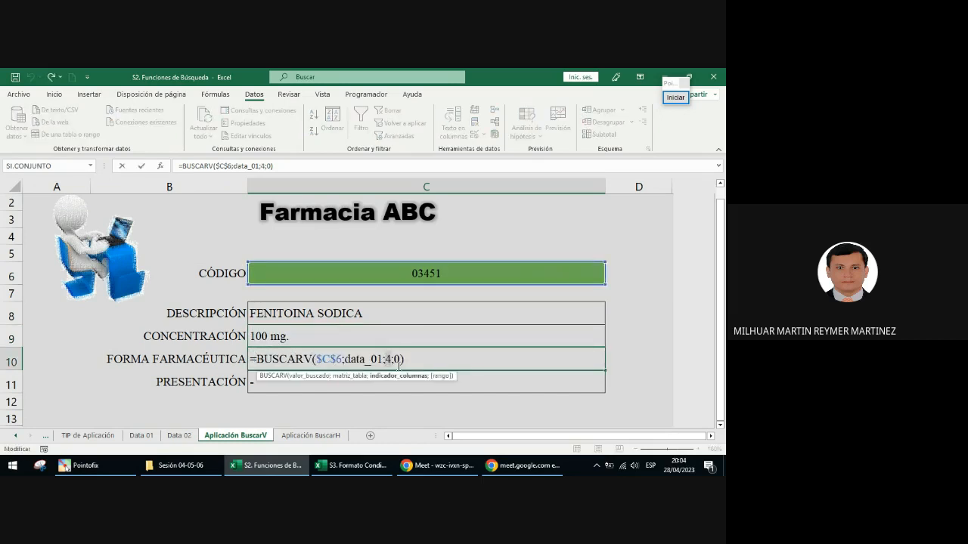
{"action": "key", "text": "Return"}
{"action": "double_click", "coordinate": [310, 385]}
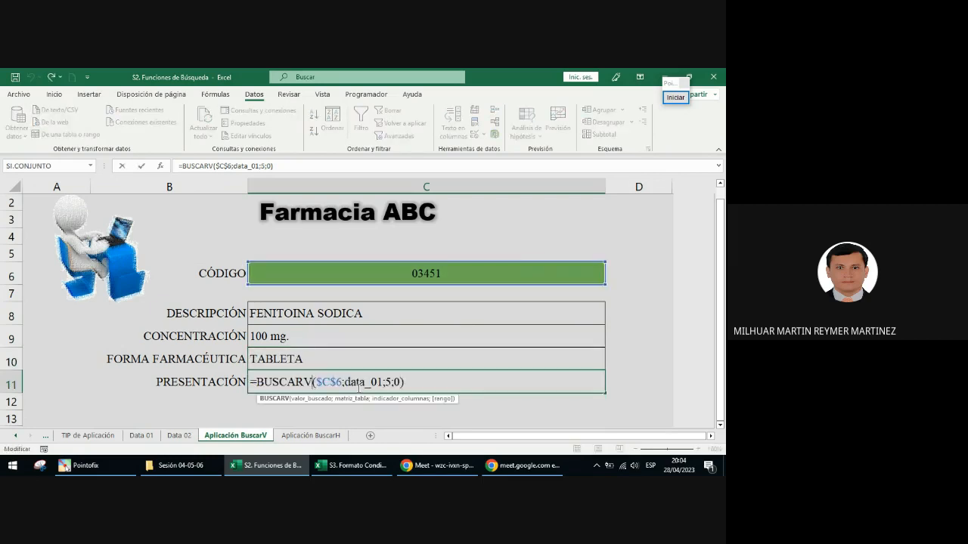
{"action": "key", "text": "ctrl+Return"}
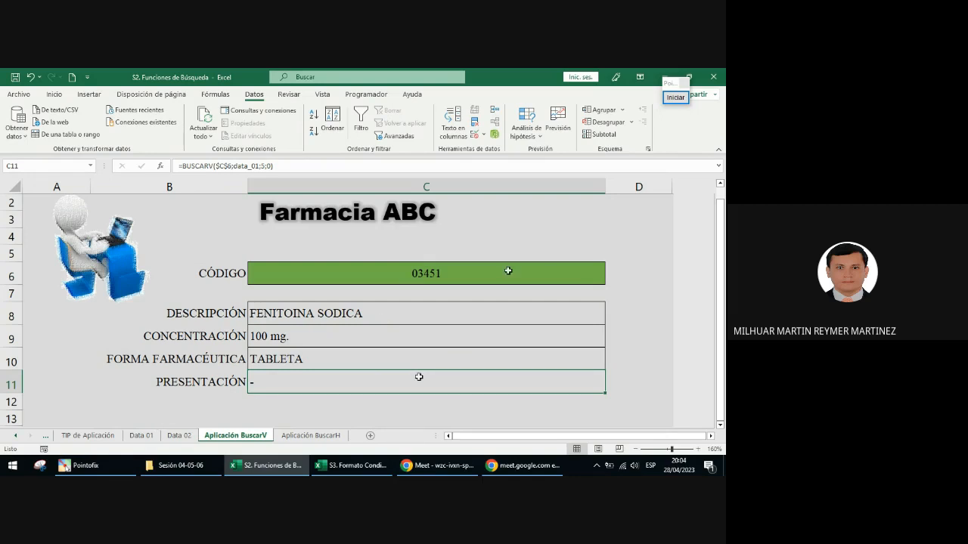
Step: Frame the field labels from DESCRIPCIÓN to PRESENTACIÓN with an annotation rectangle, then end the annotation
{"action": "left_click", "coordinate": [675, 97]}
{"action": "left_click", "coordinate": [668, 273]}
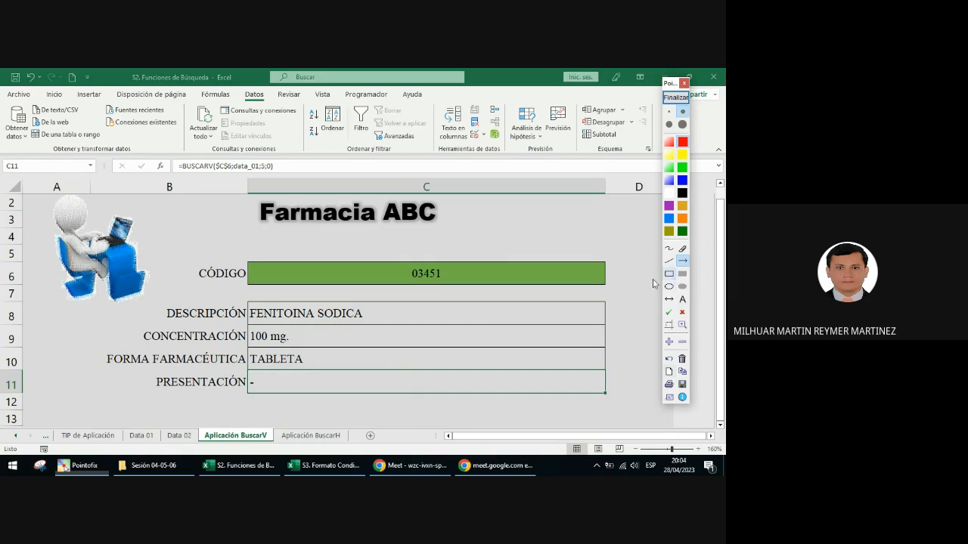
{"action": "mouse_move", "coordinate": [101, 300]}
{"action": "left_mouse_down"}
{"action": "mouse_move", "coordinate": [226, 368]}
{"action": "mouse_move", "coordinate": [251, 404]}
{"action": "left_mouse_up"}
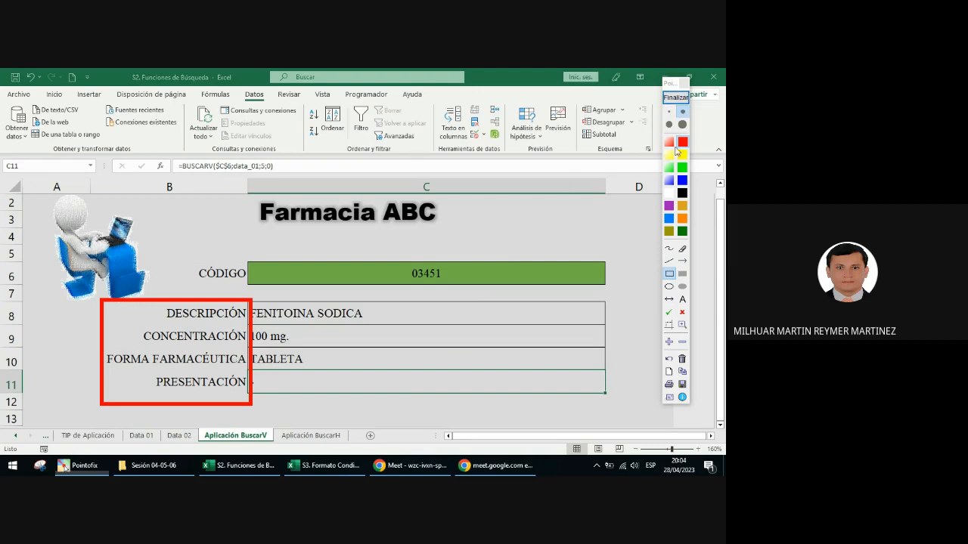
{"action": "left_click", "coordinate": [676, 98]}
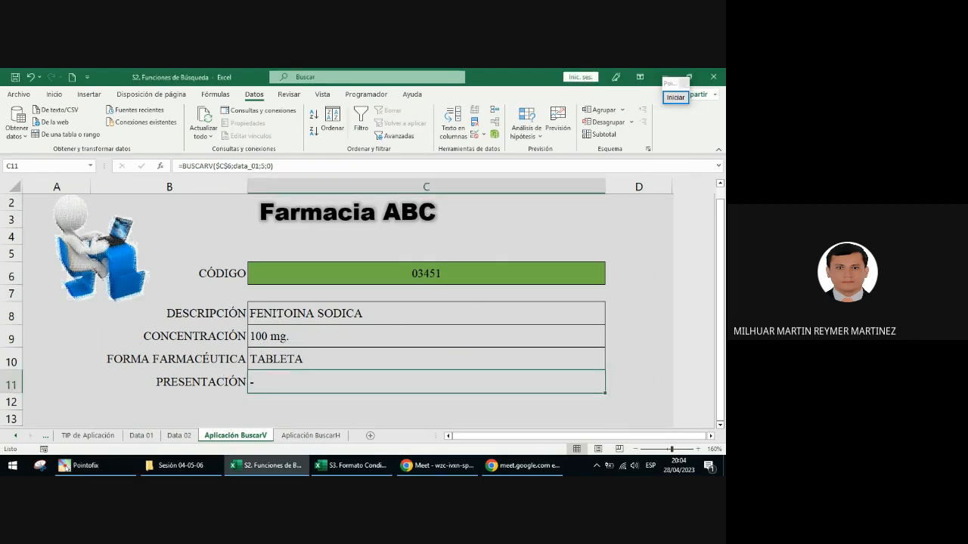
Step: Place the workbook window beside the Meet call chat and widen it to cover about three quarters of the screen
{"action": "left_click", "coordinate": [349, 313]}
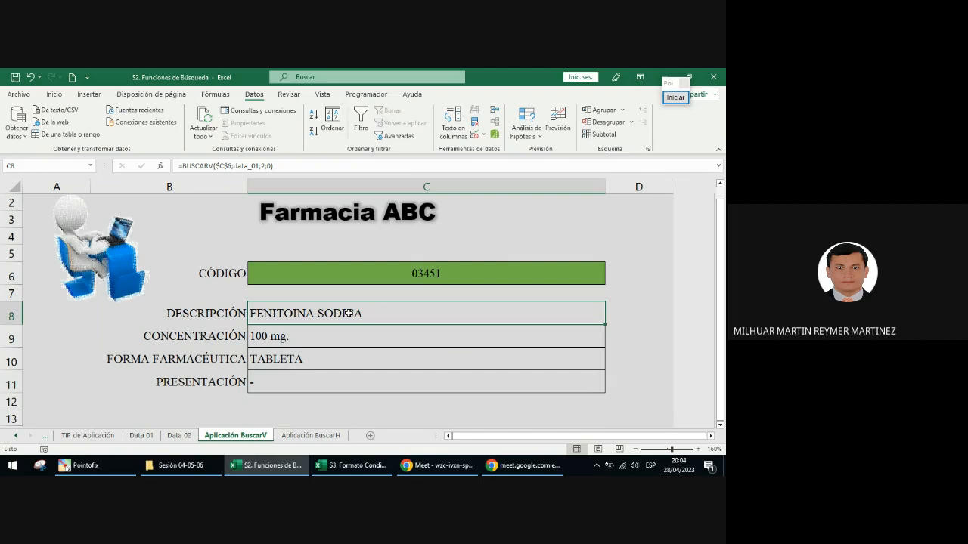
{"action": "key", "text": "super+Left"}
{"action": "left_click", "coordinate": [290, 307]}
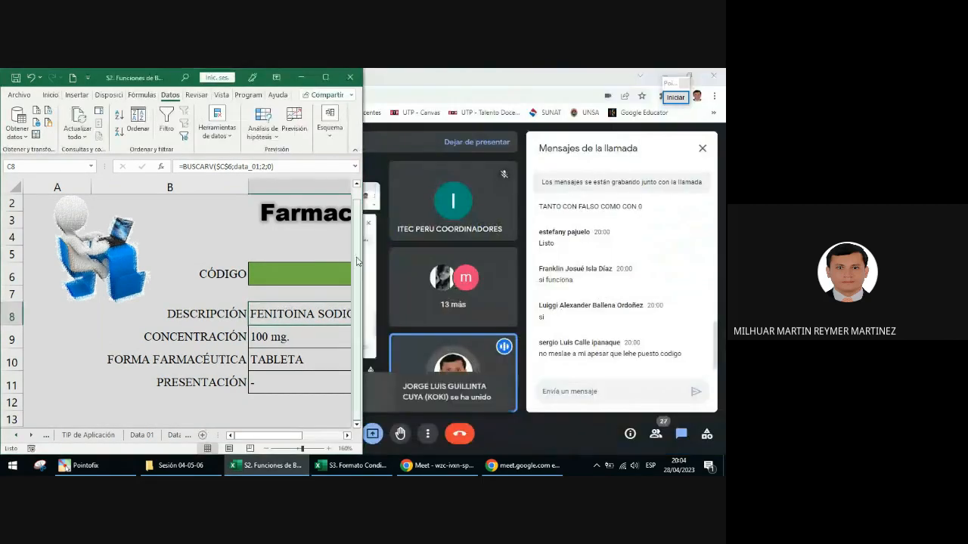
{"action": "left_click_drag", "start_coordinate": [366, 246], "coordinate": [536, 244]}
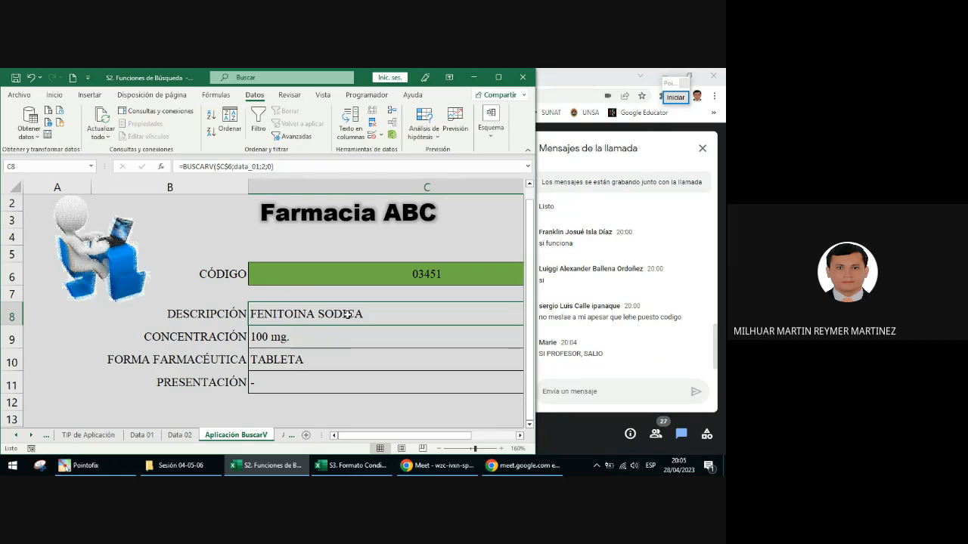
Step: Try to enter C8's formula with commas instead of semicolons, as =BUSCARV($C$6,data_01,2,0), and discard the edit
{"action": "double_click", "coordinate": [346, 315]}
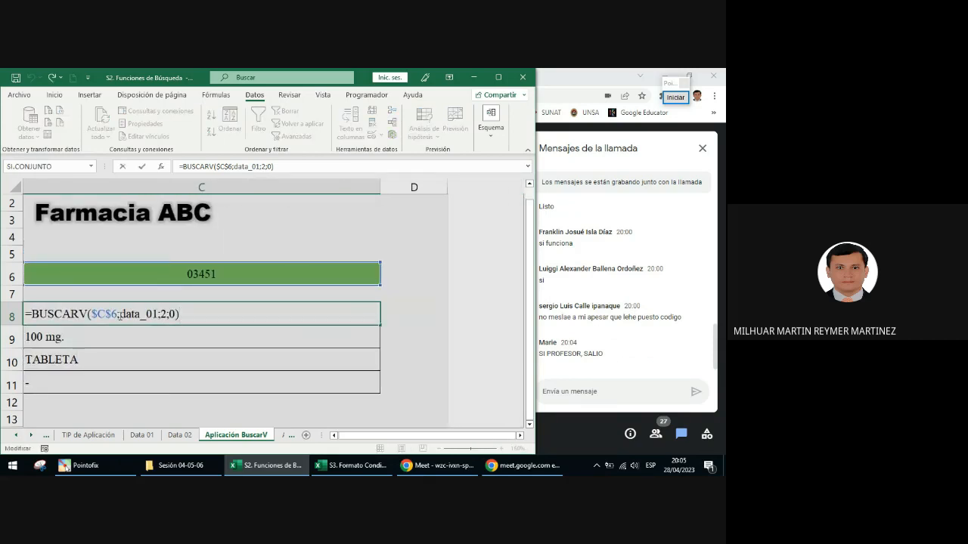
{"action": "left_click", "coordinate": [119, 316]}
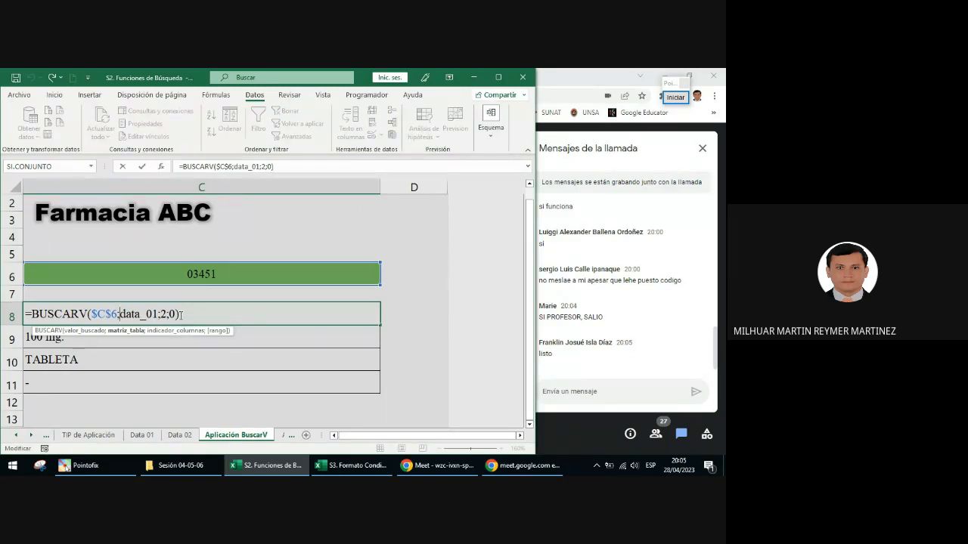
{"action": "key", "text": "Delete"}
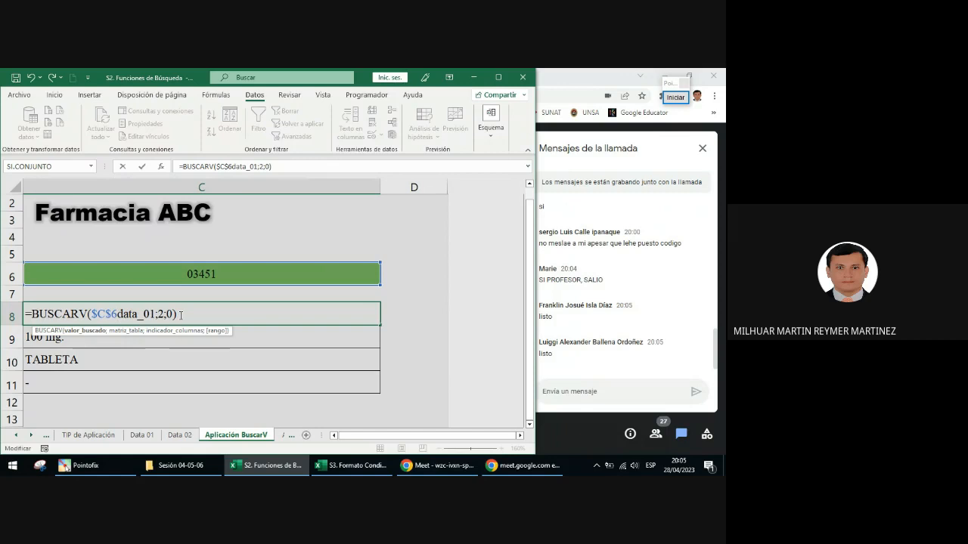
{"action": "type", "text": ","}
{"action": "key", "text": "Right"}
{"action": "key", "text": "Right"}
{"action": "key", "text": "Right"}
{"action": "key", "text": "Right"}
{"action": "key", "text": "Right"}
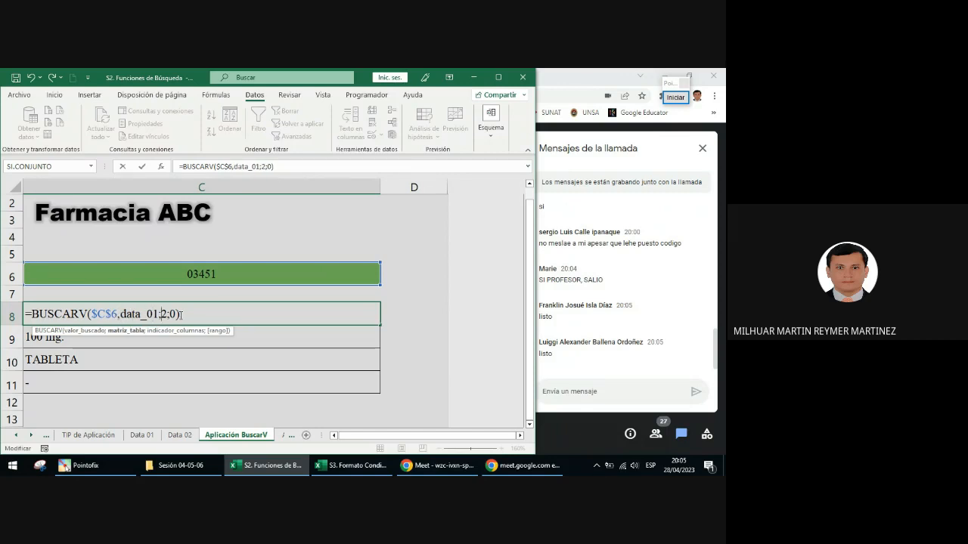
{"action": "key", "text": "Delete"}
{"action": "type", "text": ","}
{"action": "left_click", "coordinate": [181, 316]}
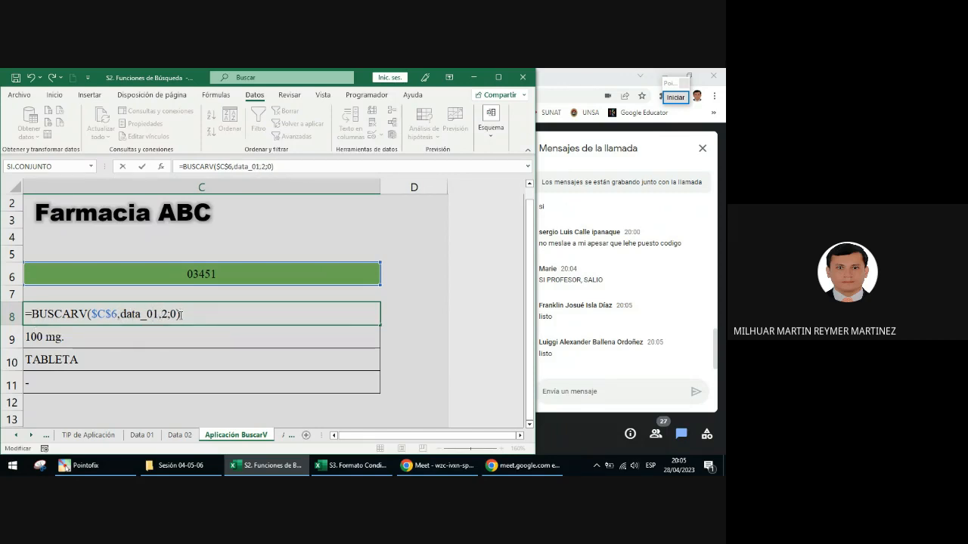
{"action": "key", "text": "Left"}
{"action": "key", "text": "Left"}
{"action": "key", "text": "BackSpace"}
{"action": "type", "text": ","}
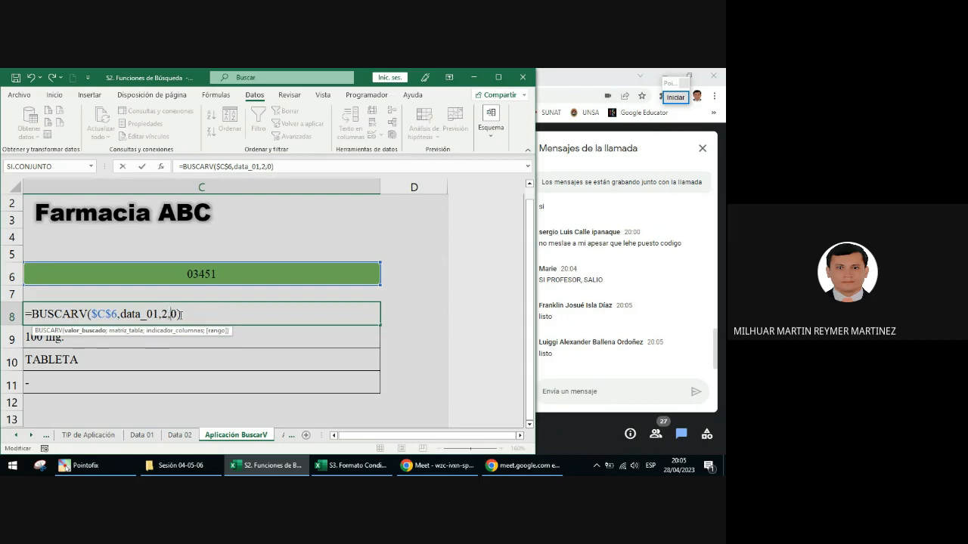
{"action": "key", "text": "Return"}
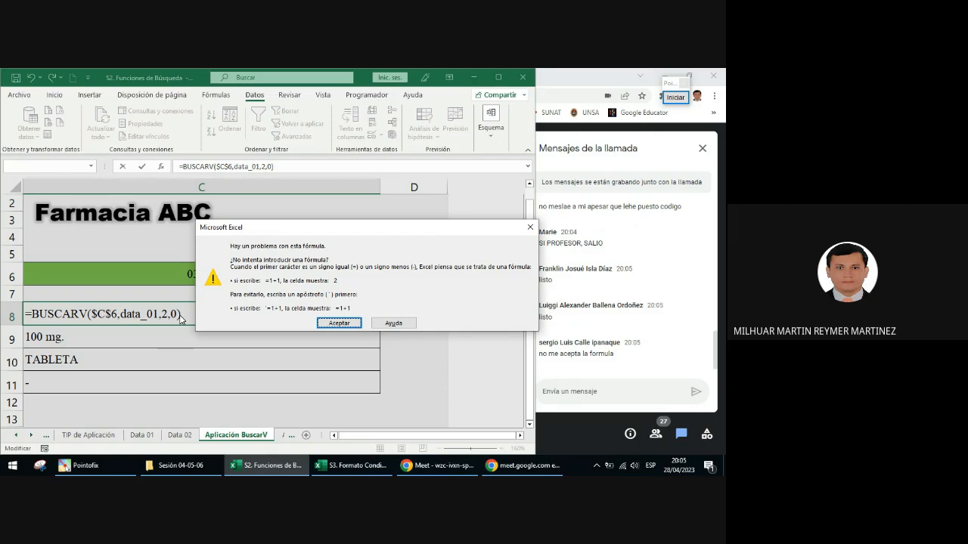
{"action": "key", "text": "Return"}
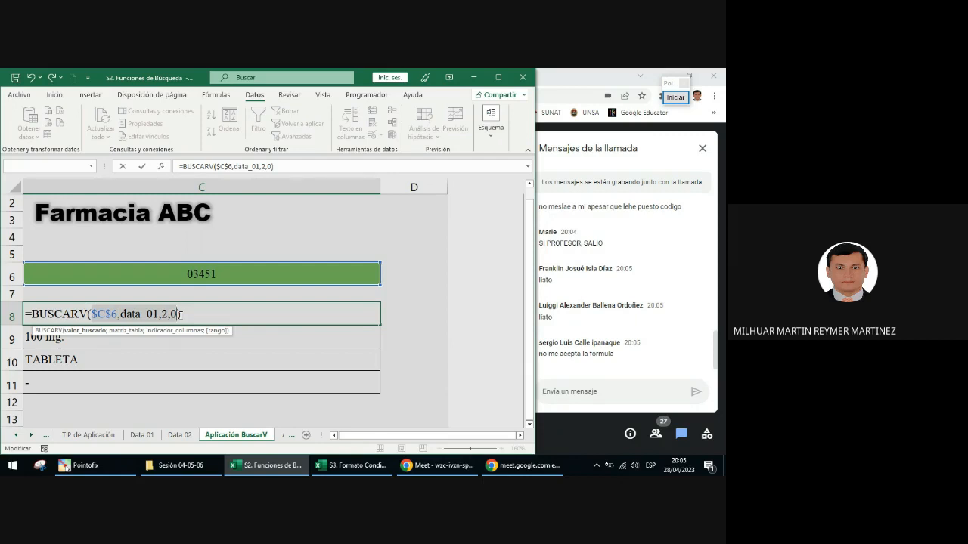
{"action": "key", "text": "Return"}
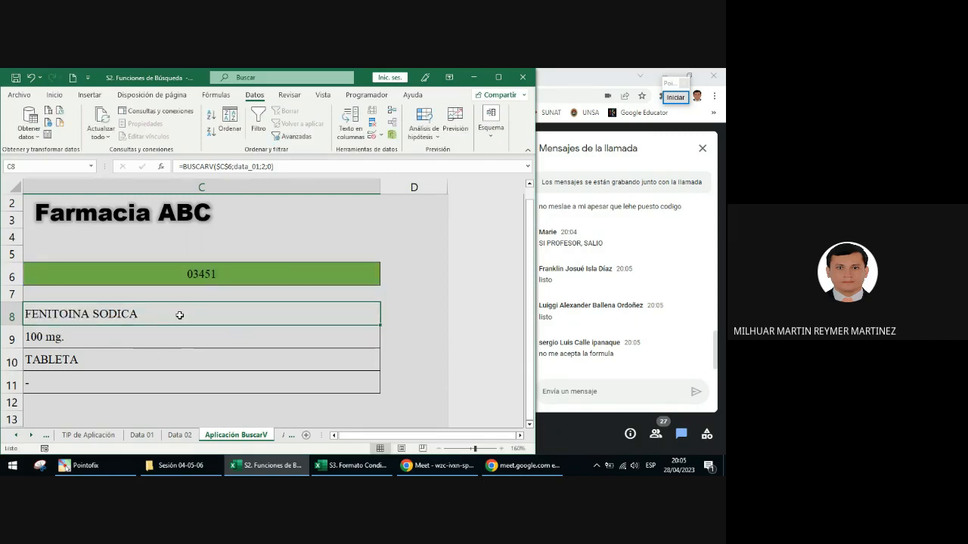
Step: Draw a red annotation arrow pointing at BUSCARV in C8's formula, and end the annotation
{"action": "left_click", "coordinate": [671, 99]}
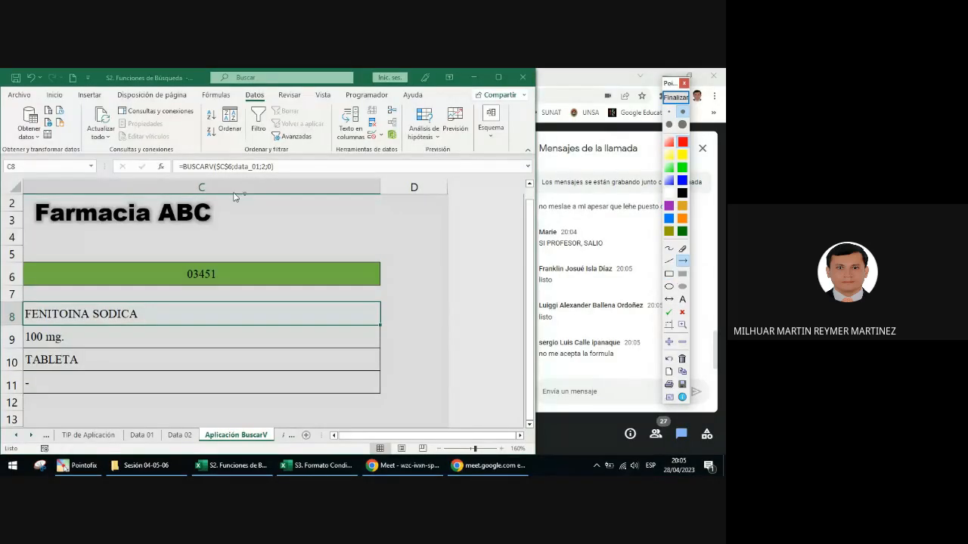
{"action": "left_click_drag", "start_coordinate": [223, 219], "coordinate": [195, 170]}
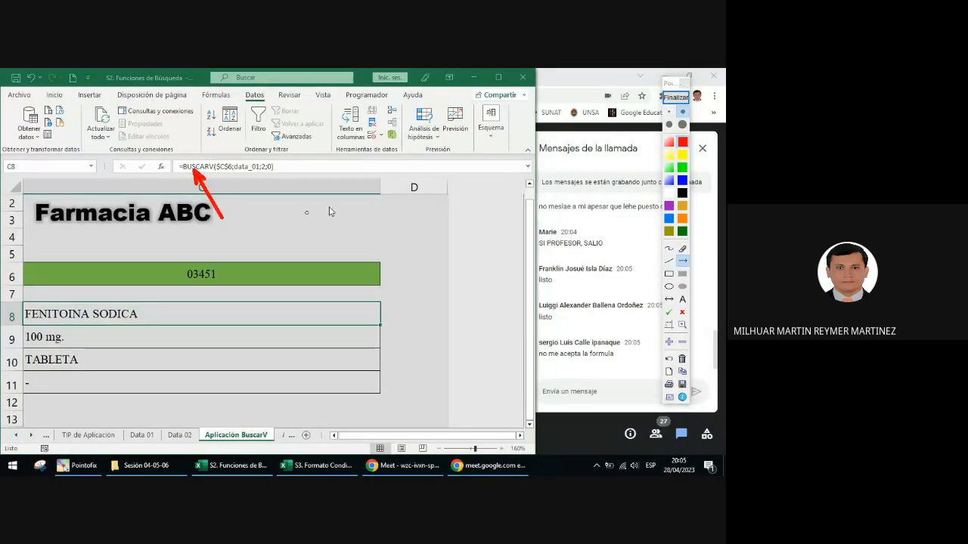
{"action": "left_click", "coordinate": [675, 97]}
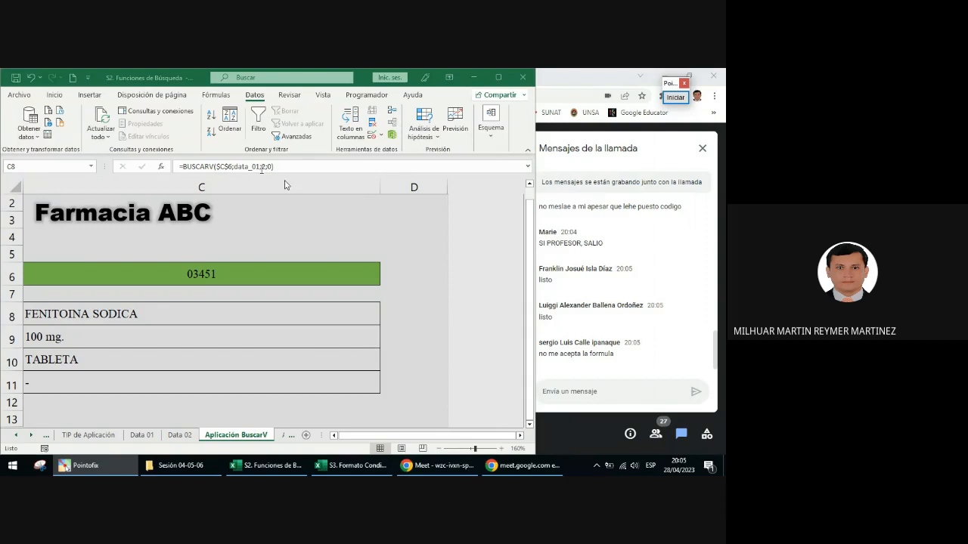
Step: Replace the table argument data_01 with codigos_01 in C8's BUSCARV formula
{"action": "left_click", "coordinate": [251, 167]}
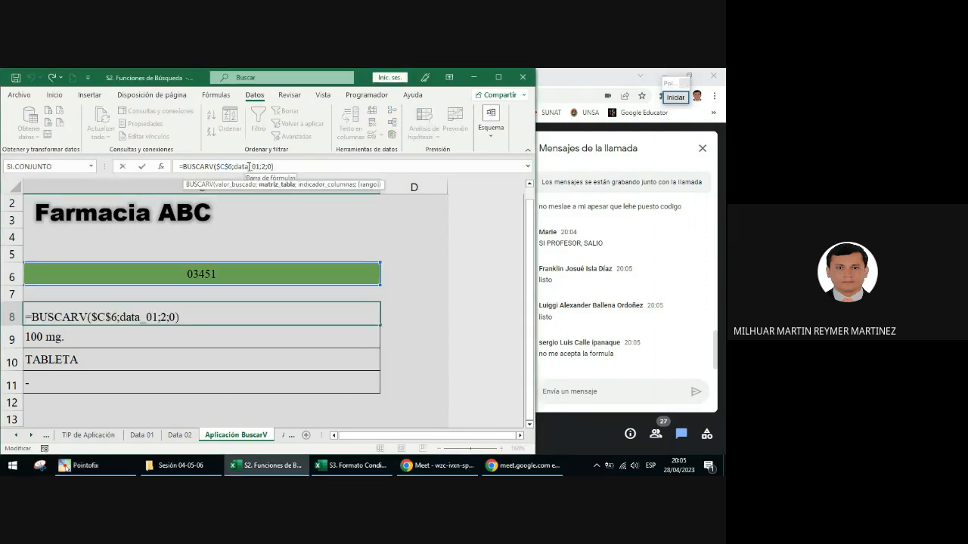
{"action": "left_click_drag", "start_coordinate": [234, 166], "coordinate": [248, 167]}
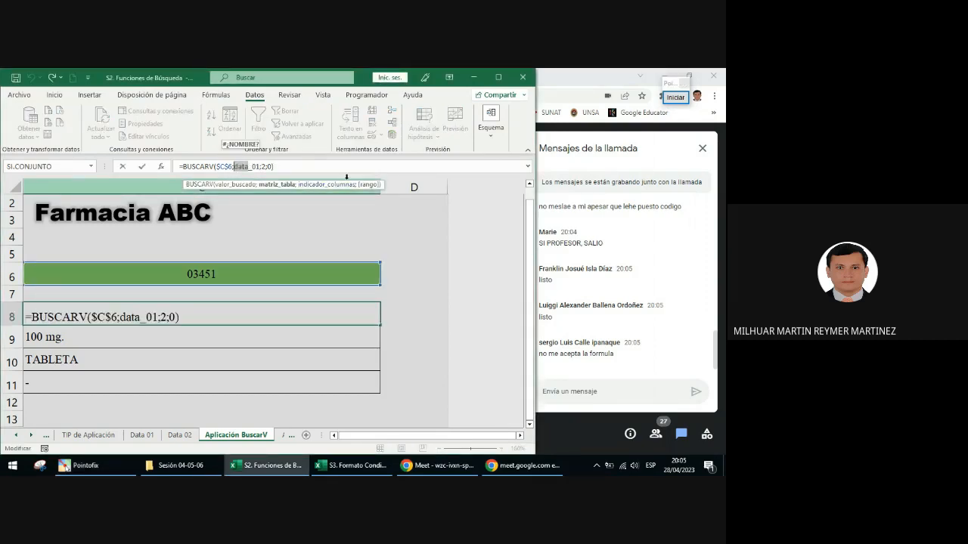
{"action": "type", "text": "codigos"}
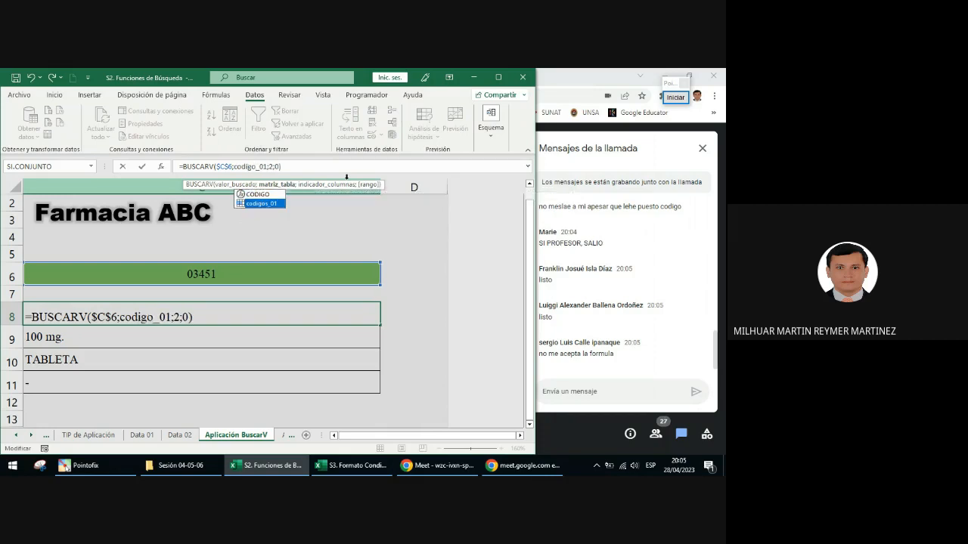
{"action": "key", "text": "Tab"}
{"action": "key", "text": "BackSpace"}
{"action": "key", "text": "BackSpace"}
{"action": "key", "text": "BackSpace"}
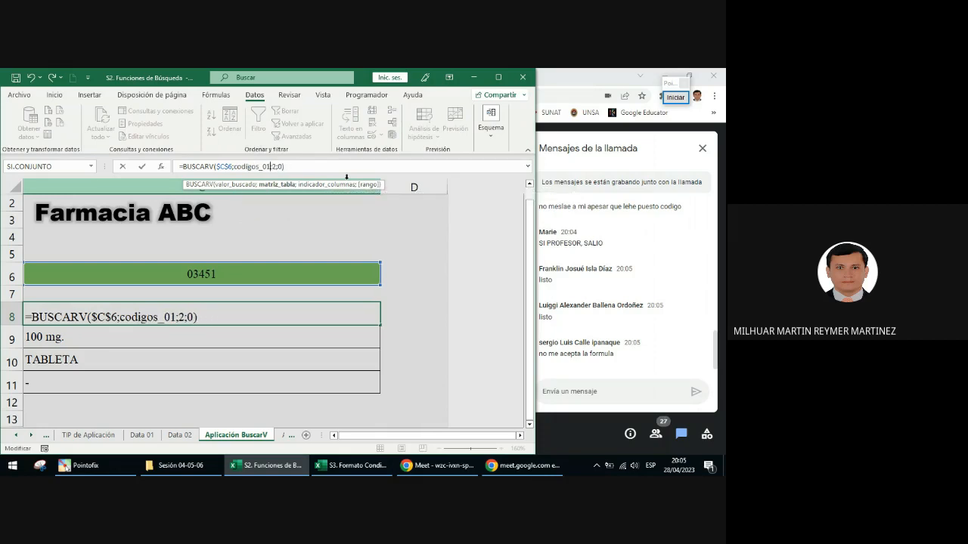
{"action": "key", "text": "Return"}
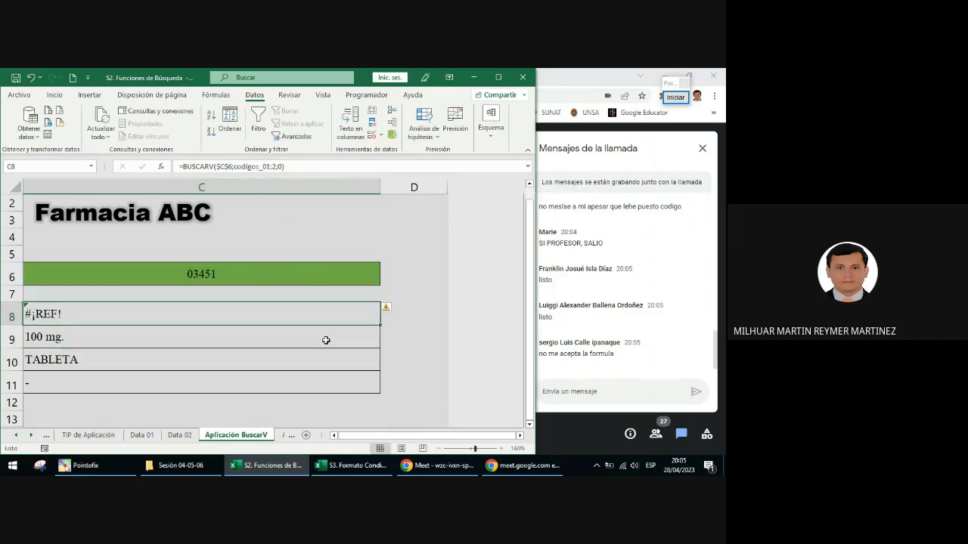
Step: Restore data_01 as the table argument of the BUSCARV formula in C8
{"action": "left_click", "coordinate": [239, 283]}
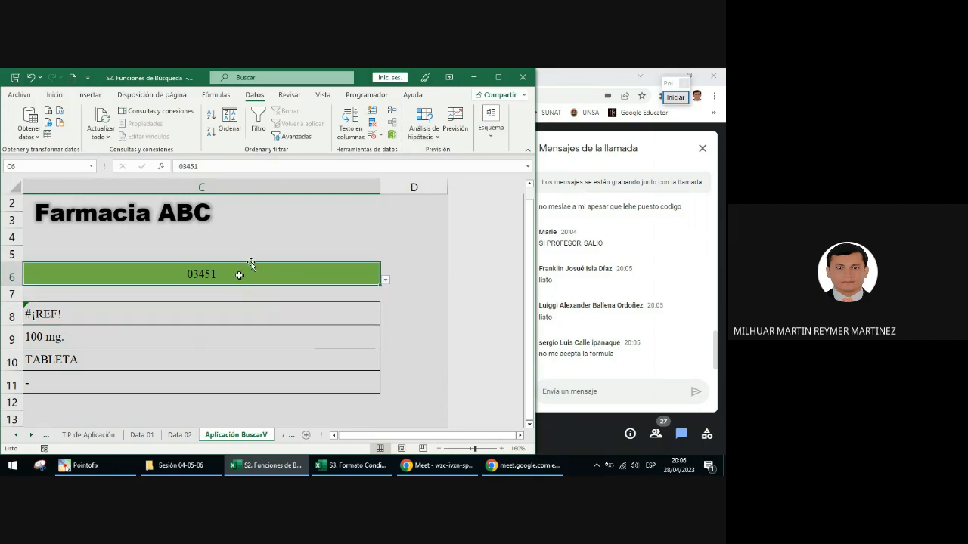
{"action": "left_click", "coordinate": [169, 316]}
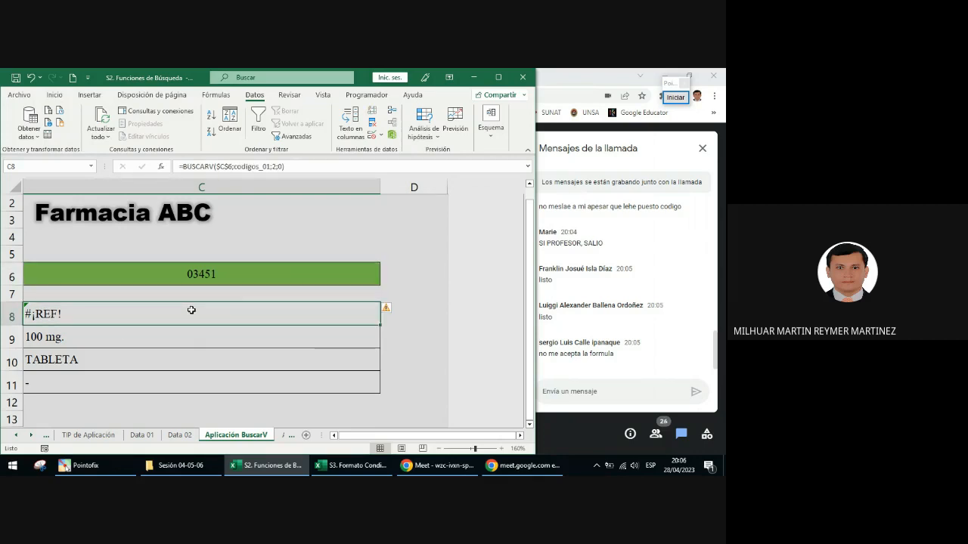
{"action": "left_click_drag", "start_coordinate": [272, 167], "coordinate": [236, 170]}
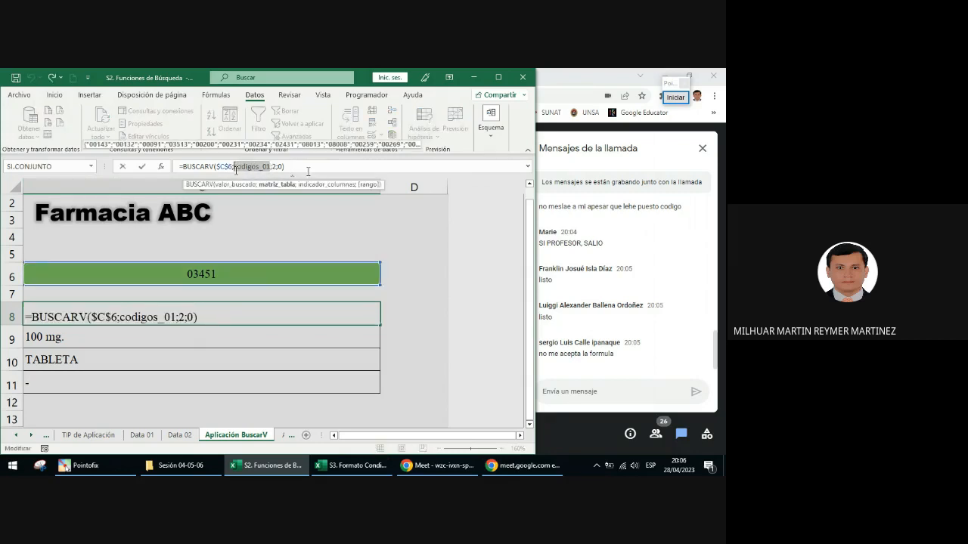
{"action": "type", "text": "d"}
{"action": "key", "text": "BackSpace"}
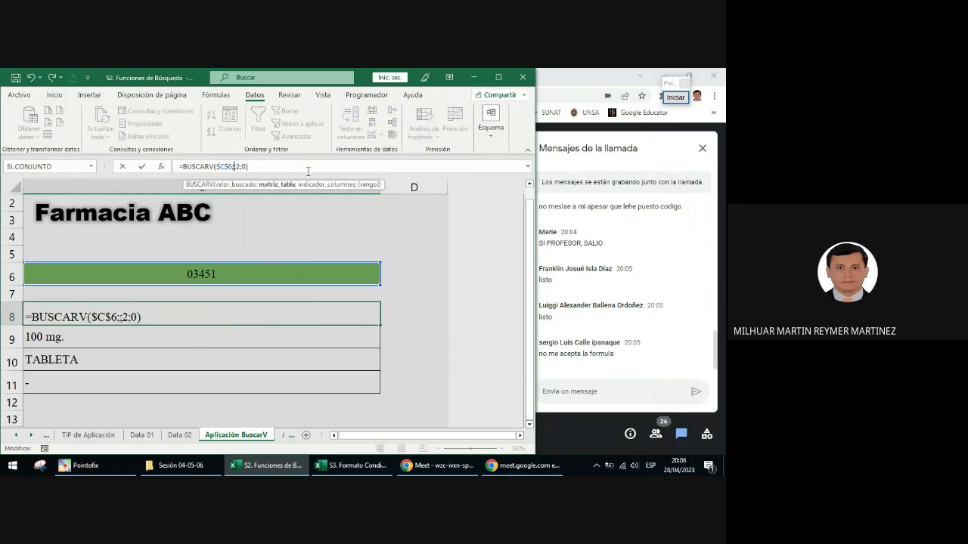
{"action": "type", "text": "dat"}
{"action": "key", "text": "Tab"}
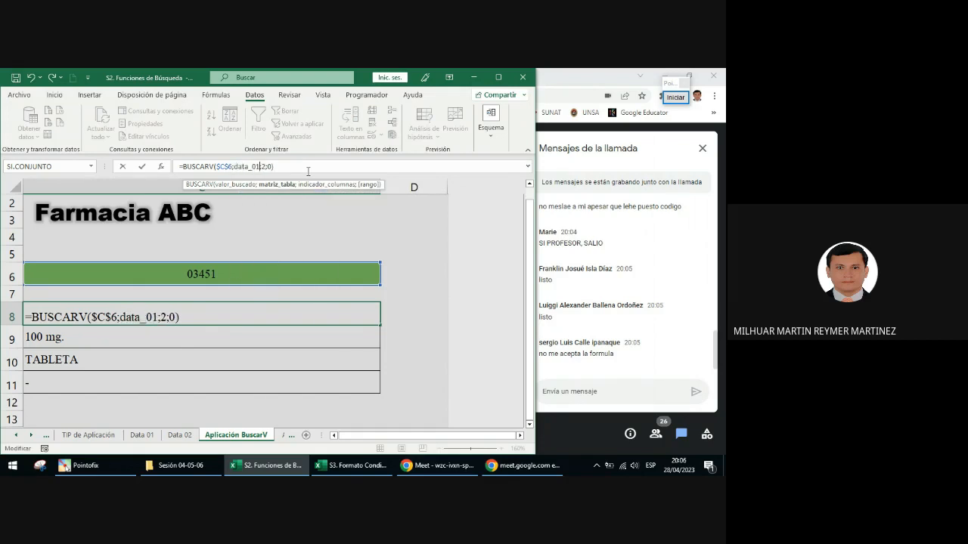
{"action": "key", "text": "Return"}
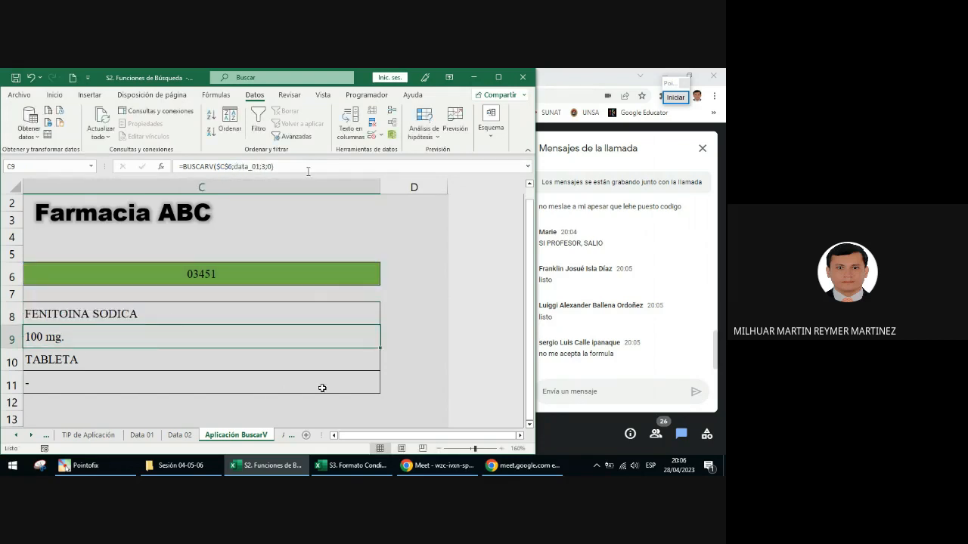
Step: Clear the CÓDIGO cell C6 and select the lookup results in C8:C11
{"action": "left_click_drag", "start_coordinate": [368, 440], "coordinate": [357, 437]}
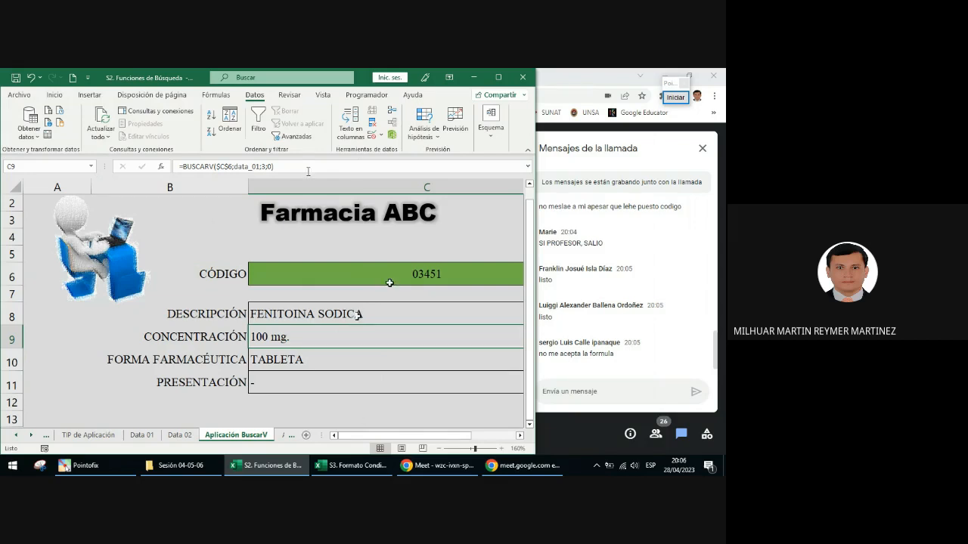
{"action": "left_click", "coordinate": [333, 313]}
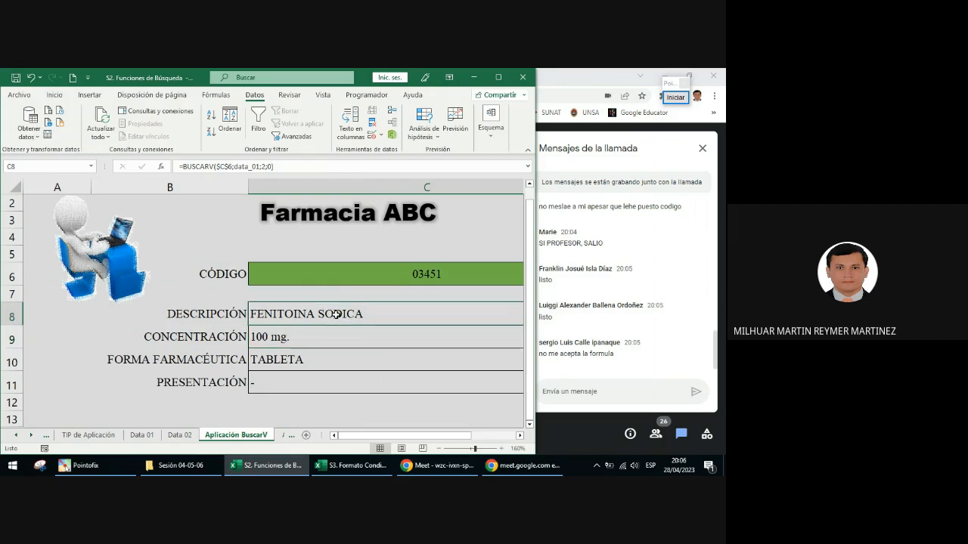
{"action": "left_click", "coordinate": [391, 272]}
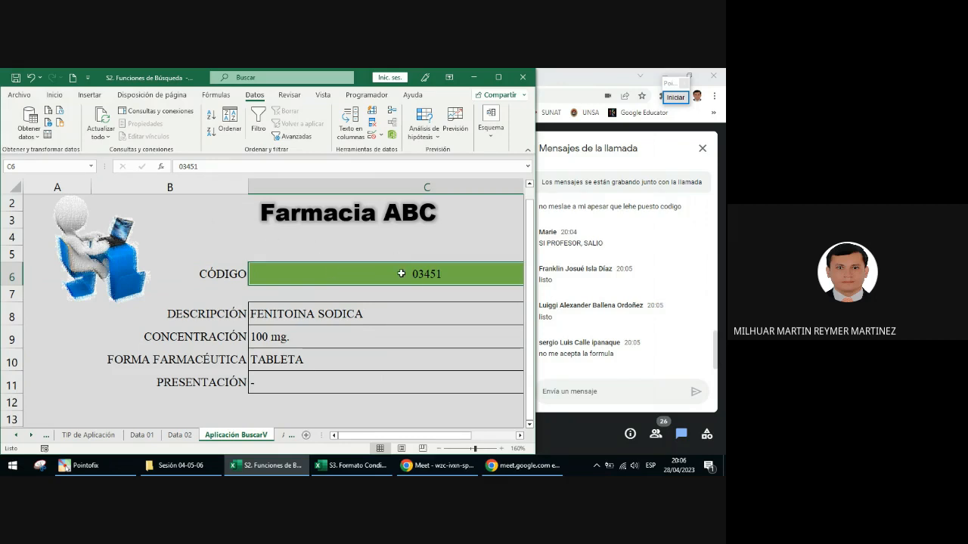
{"action": "scroll", "coordinate": [402, 273], "scroll_direction": "right", "scroll_amount": 2}
{"action": "key", "text": "Delete"}
{"action": "left_click", "coordinate": [136, 309]}
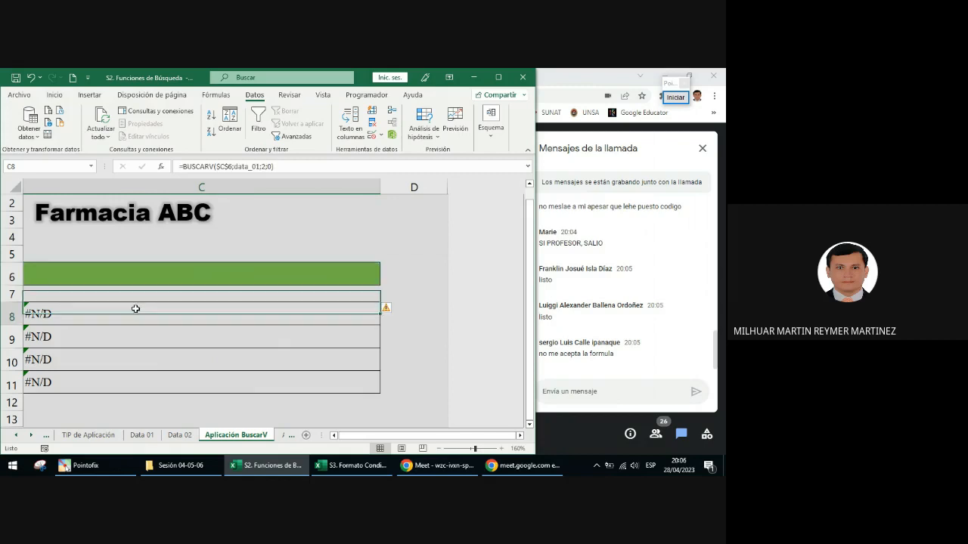
{"action": "left_click_drag", "start_coordinate": [136, 308], "coordinate": [359, 389]}
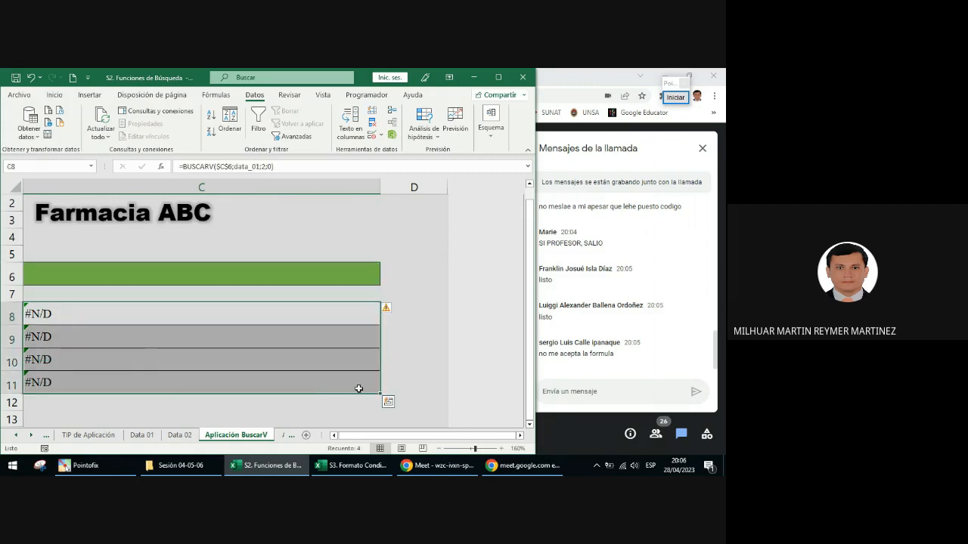
Step: Choose the code 00143 for the CÓDIGO cell C6
{"action": "left_click", "coordinate": [353, 280]}
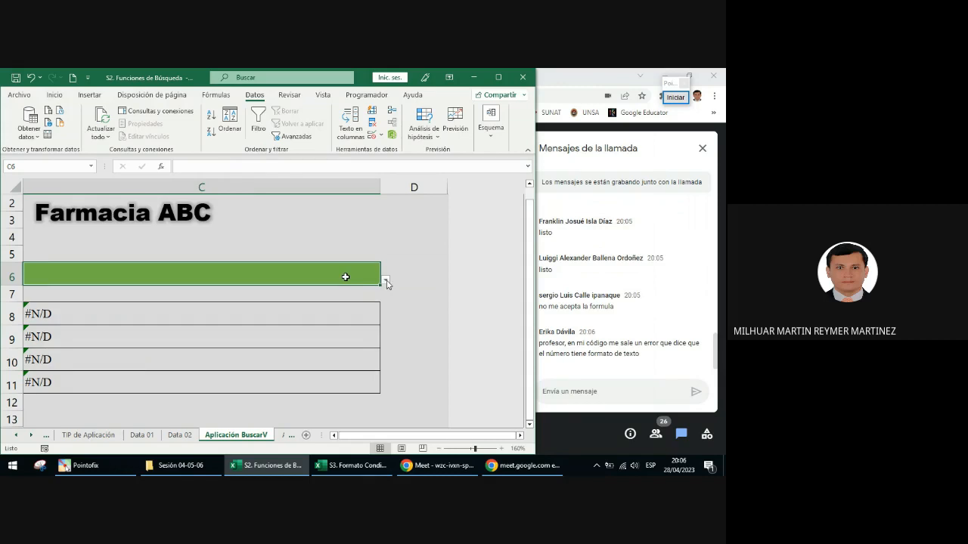
{"action": "left_click", "coordinate": [385, 281]}
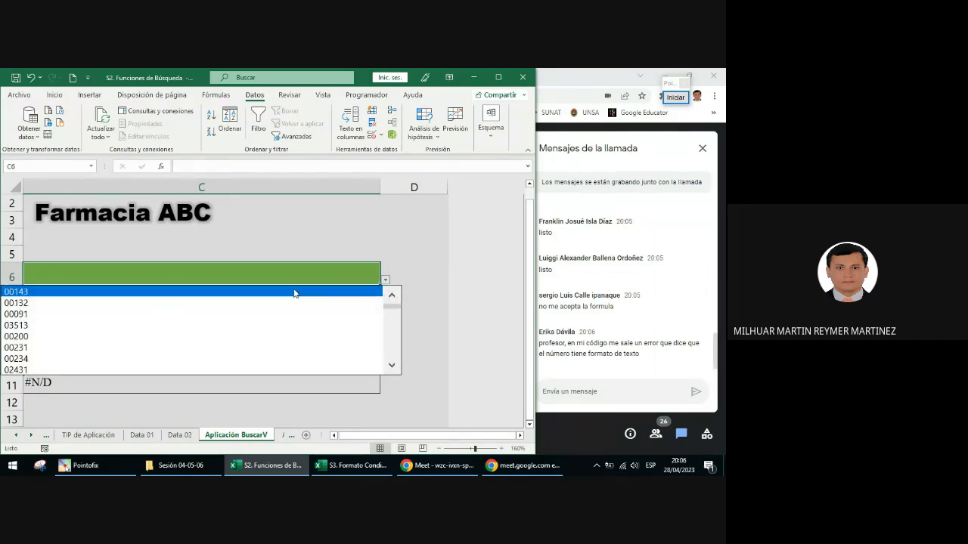
{"action": "left_click", "coordinate": [318, 292]}
Step: Examine the lookup results in C8:C11 for the chosen code and reselect the CÓDIGO cell C6
{"action": "left_click_drag", "start_coordinate": [398, 437], "coordinate": [354, 436]}
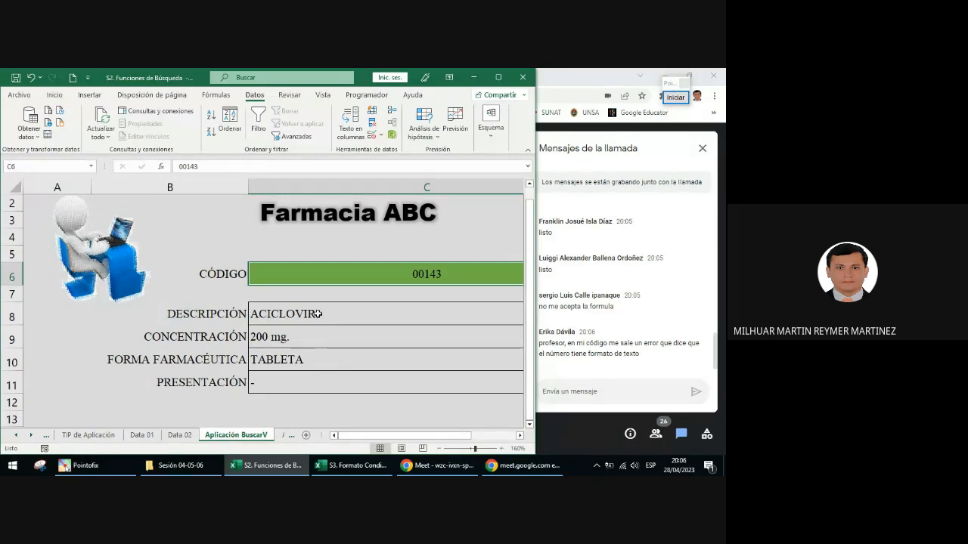
{"action": "left_click_drag", "start_coordinate": [313, 313], "coordinate": [317, 371]}
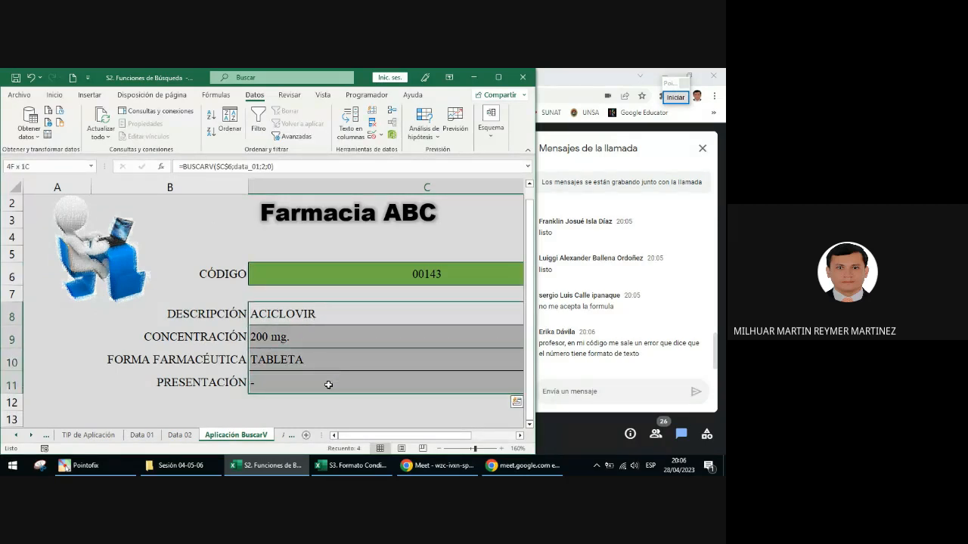
{"action": "left_click_drag", "start_coordinate": [330, 314], "coordinate": [328, 381]}
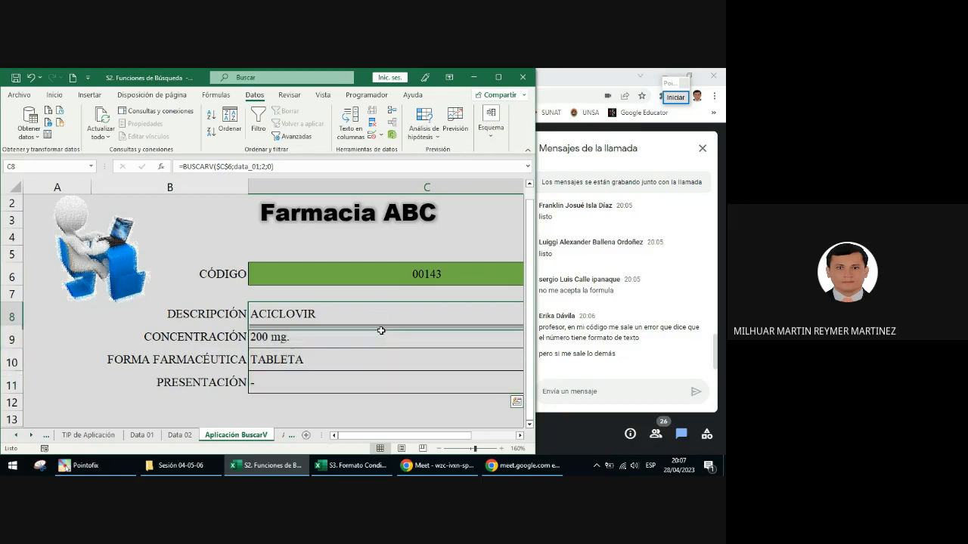
{"action": "left_click_drag", "start_coordinate": [381, 331], "coordinate": [381, 355]}
{"action": "left_click_drag", "start_coordinate": [381, 307], "coordinate": [379, 367]}
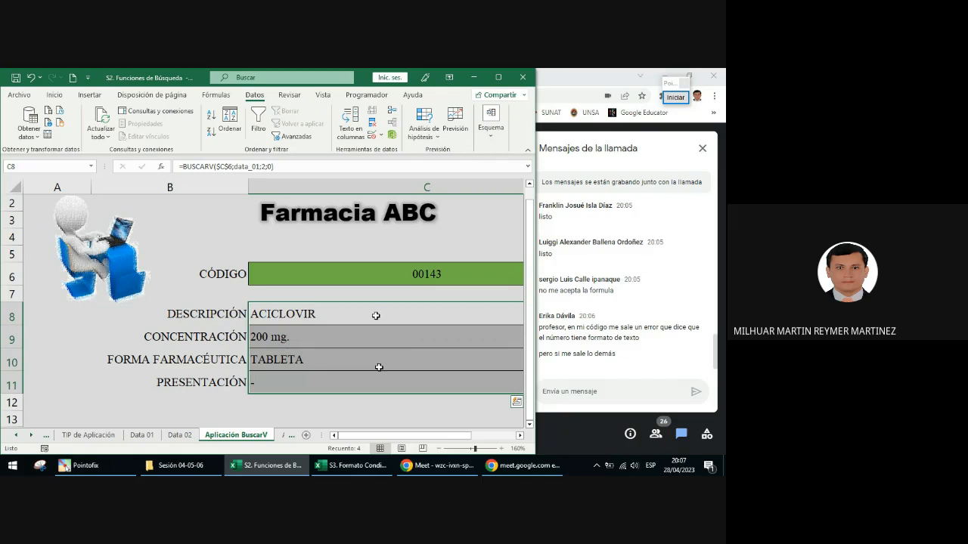
{"action": "left_click", "coordinate": [394, 282]}
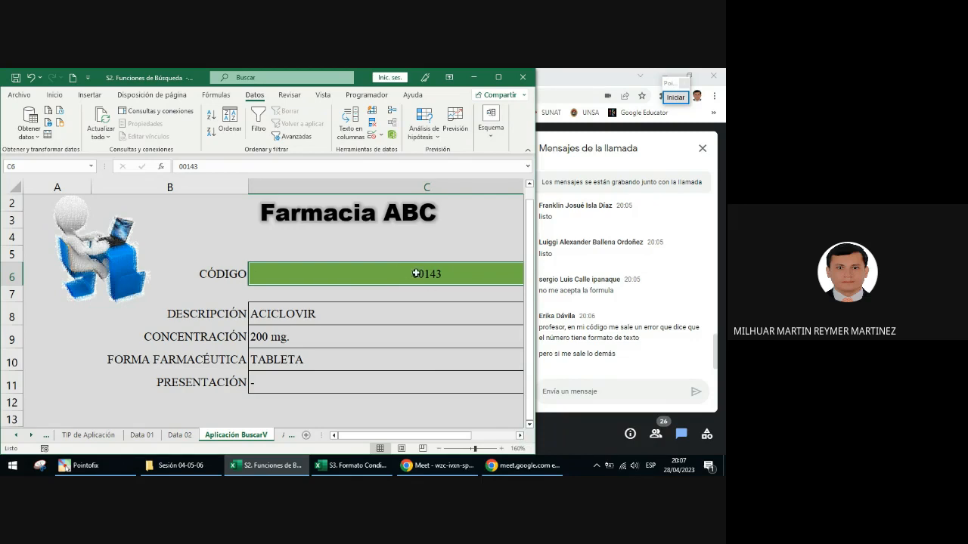
Step: Circle the BUSCARV formula of C8 in red, point a green arrow at its column index, and close the annotations
{"action": "left_click_drag", "start_coordinate": [308, 314], "coordinate": [308, 354]}
{"action": "left_click_drag", "start_coordinate": [311, 380], "coordinate": [312, 381]}
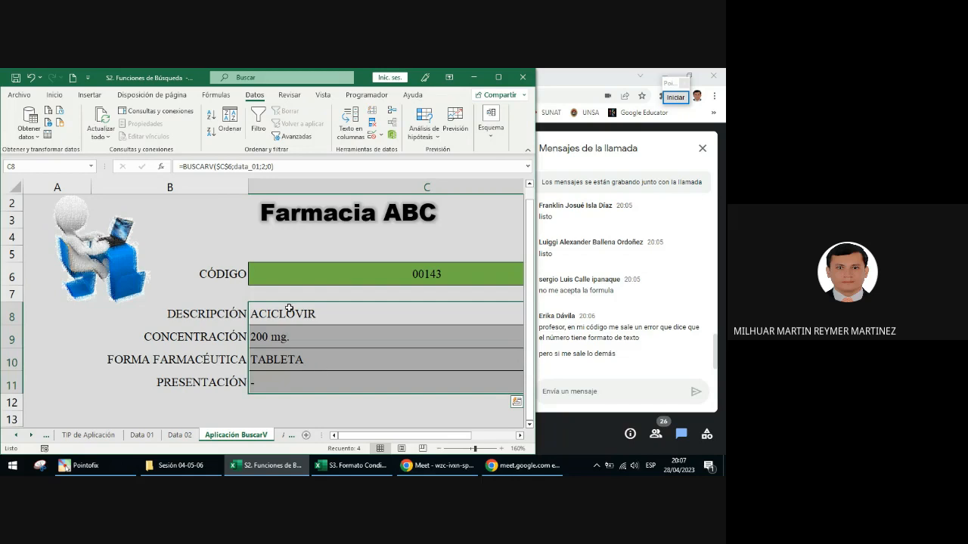
{"action": "left_click", "coordinate": [289, 309]}
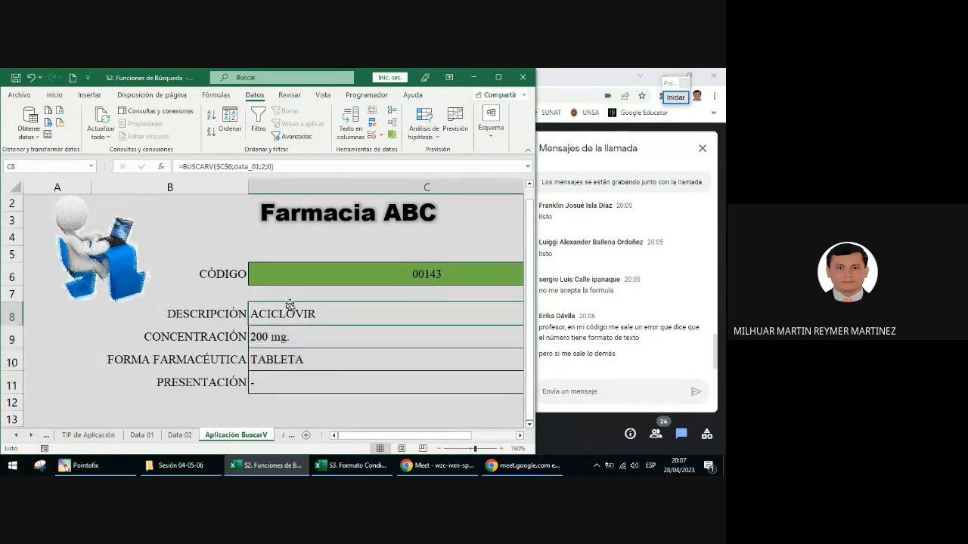
{"action": "left_click", "coordinate": [680, 100]}
{"action": "left_click", "coordinate": [669, 287]}
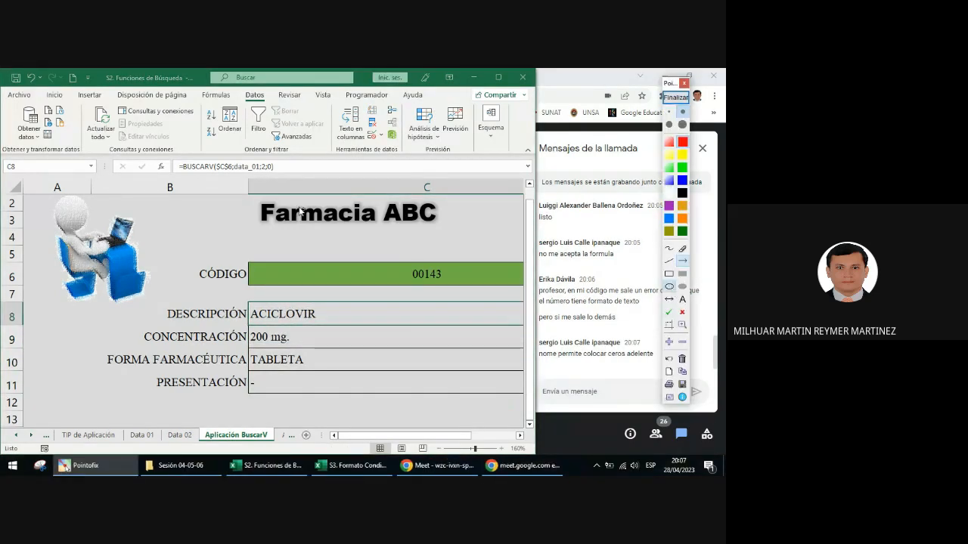
{"action": "left_click_drag", "start_coordinate": [171, 159], "coordinate": [281, 177]}
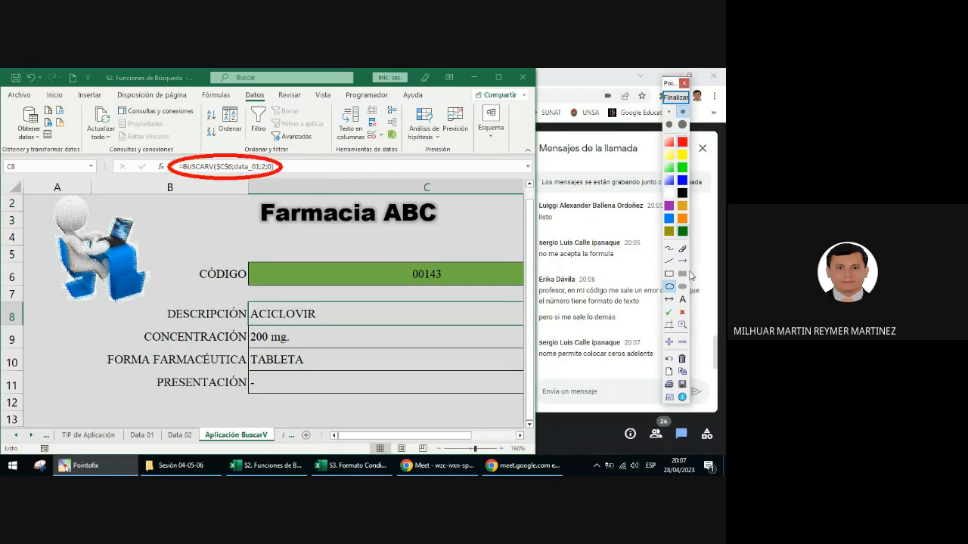
{"action": "left_click", "coordinate": [682, 261]}
{"action": "left_click_drag", "start_coordinate": [272, 248], "coordinate": [265, 173]}
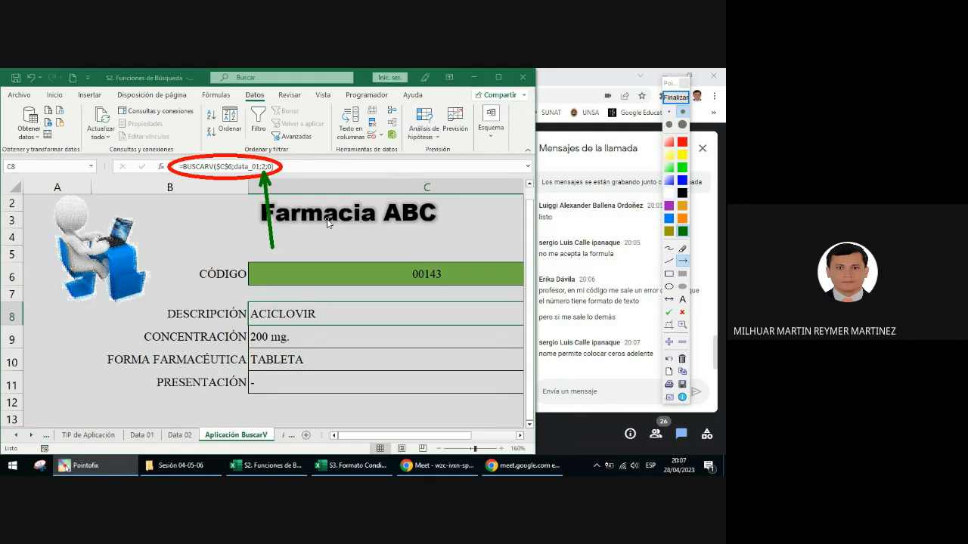
{"action": "left_click", "coordinate": [676, 96]}
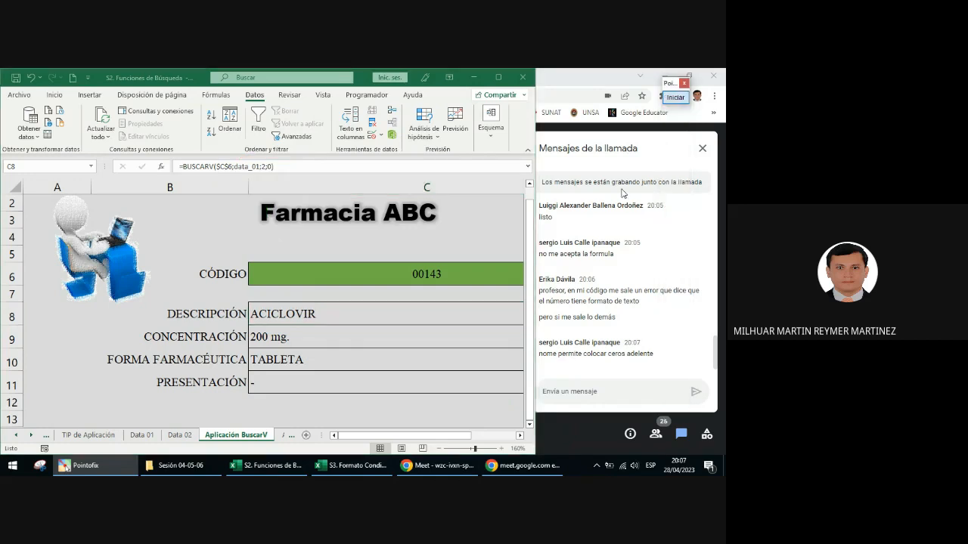
Step: Make the lookup reference in C8 relative as =BUSCARV(C6;data_01;2;0) and fill the formula down to C11
{"action": "left_click", "coordinate": [359, 313]}
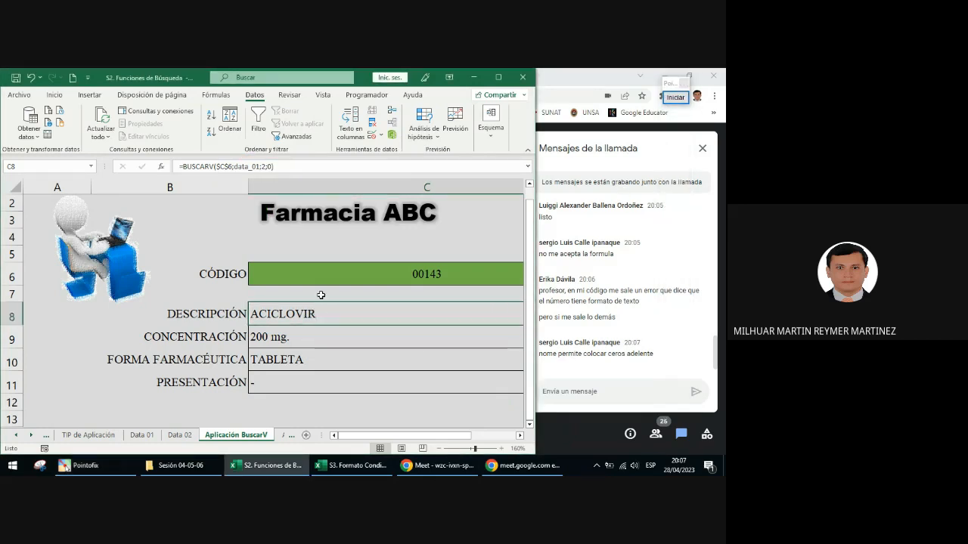
{"action": "left_click", "coordinate": [231, 166]}
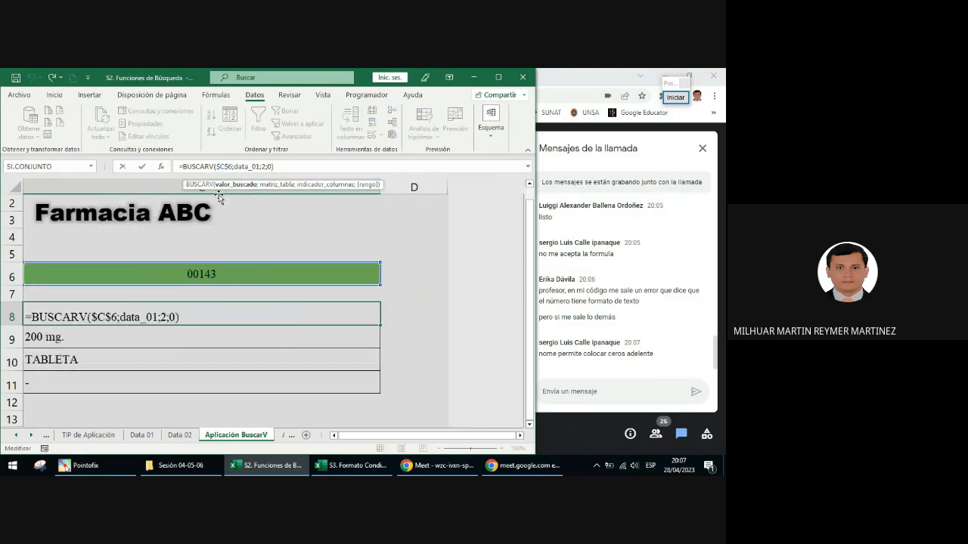
{"action": "key", "text": "BackSpace"}
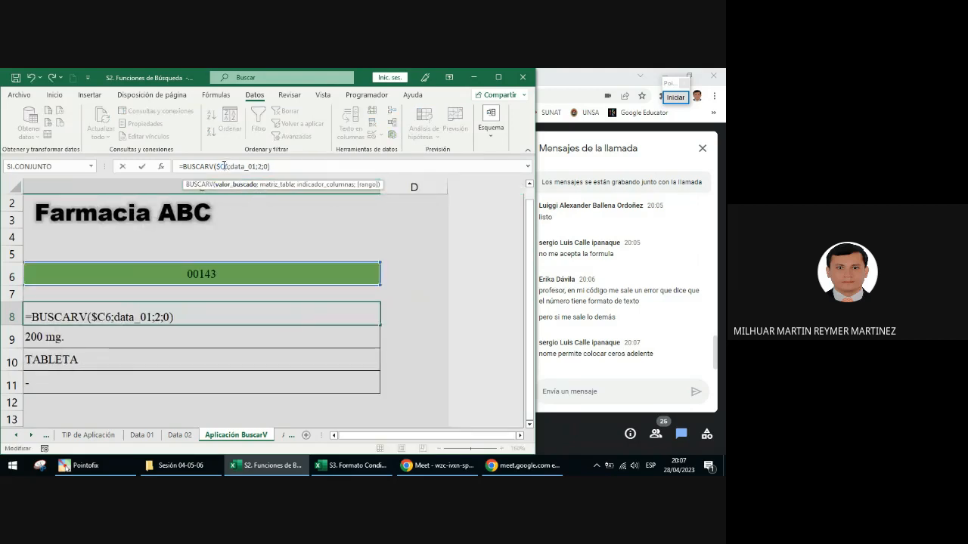
{"action": "key", "text": "Left"}
{"action": "key", "text": "BackSpace"}
{"action": "key", "text": "ctrl+Return"}
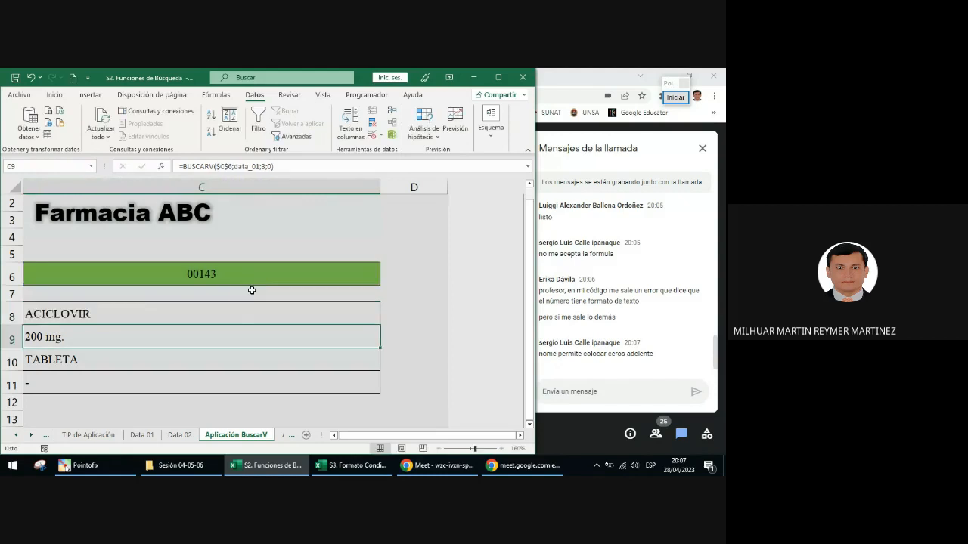
{"action": "left_click_drag", "start_coordinate": [379, 325], "coordinate": [365, 382]}
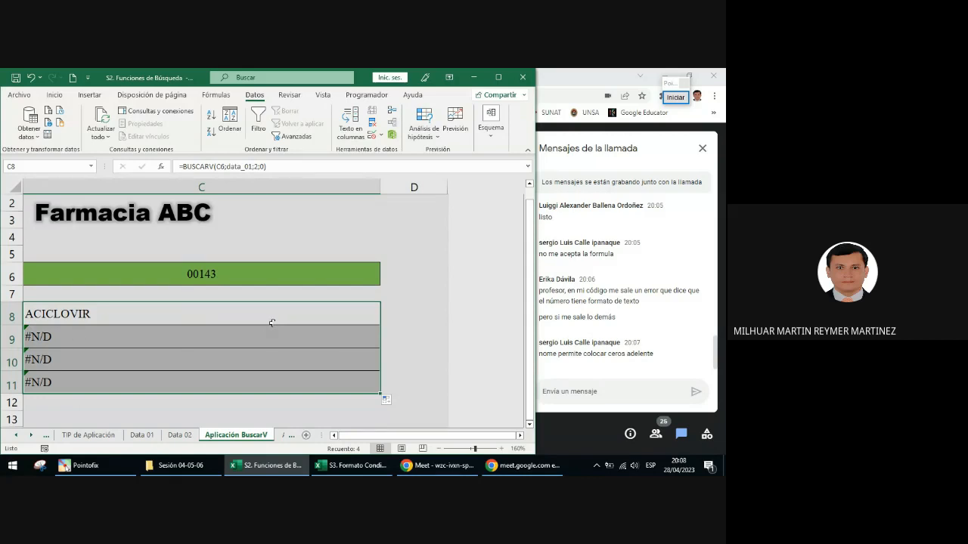
Step: Examine how the lookup reference shifts in the copied BUSCARV formulas from C8 down to C11
{"action": "left_click", "coordinate": [150, 320]}
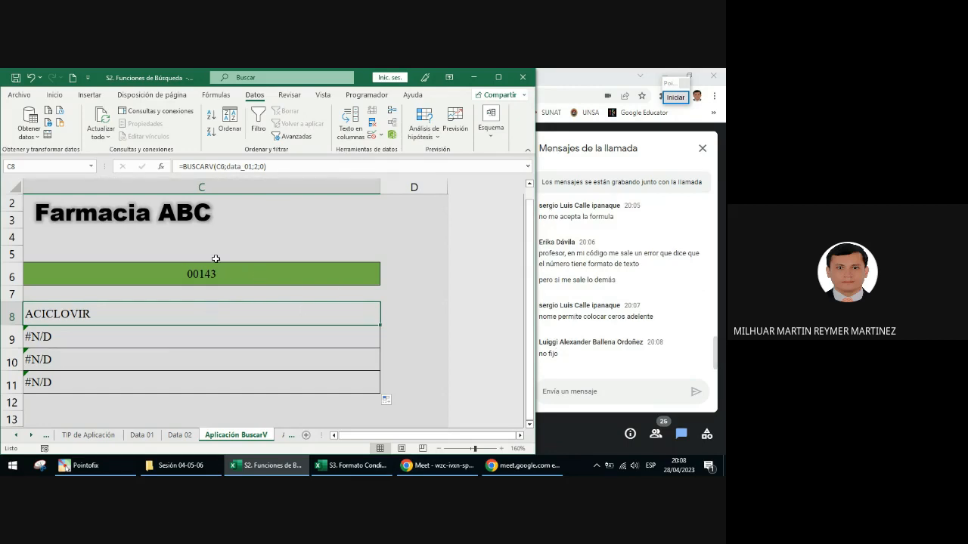
{"action": "left_click", "coordinate": [183, 338]}
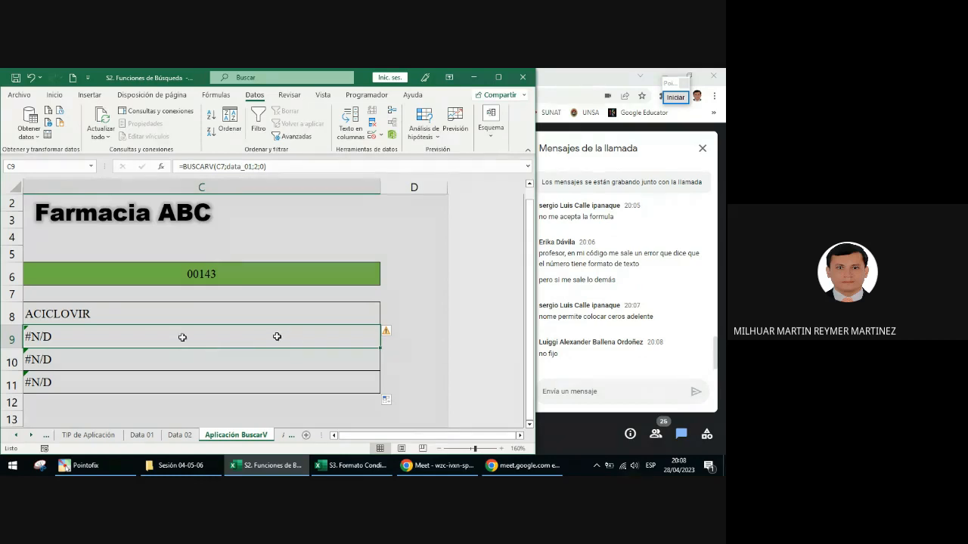
{"action": "left_click", "coordinate": [277, 295]}
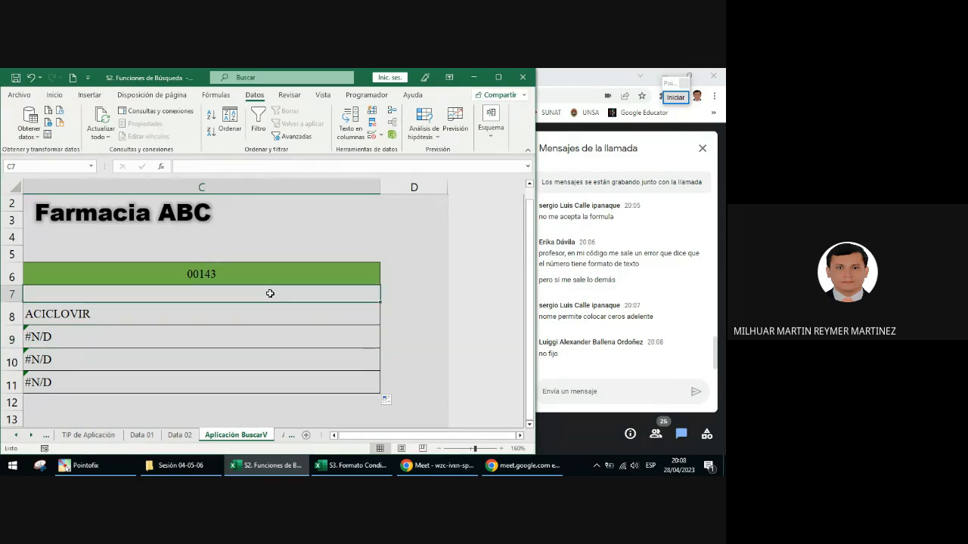
{"action": "double_click", "coordinate": [324, 295]}
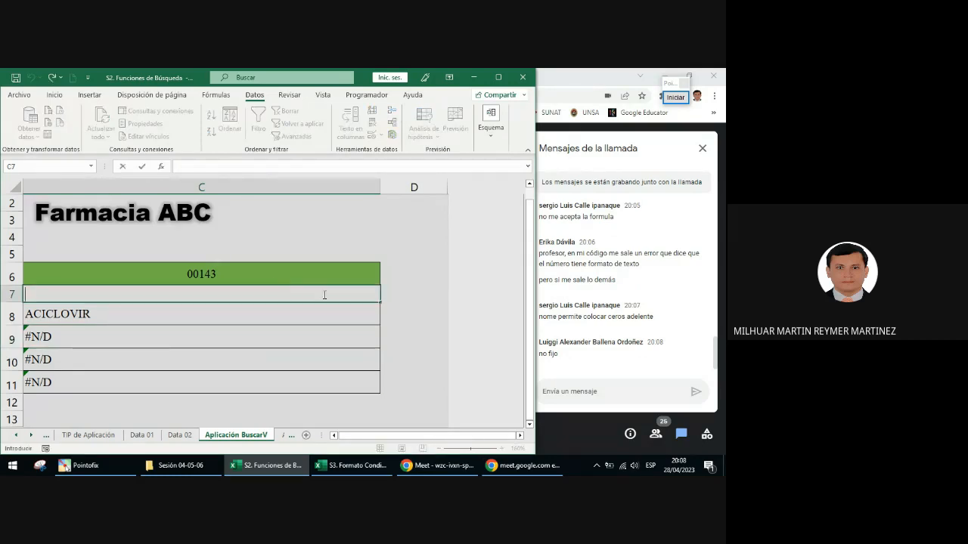
{"action": "double_click", "coordinate": [201, 340]}
{"action": "left_click", "coordinate": [220, 359]}
{"action": "double_click", "coordinate": [220, 355]}
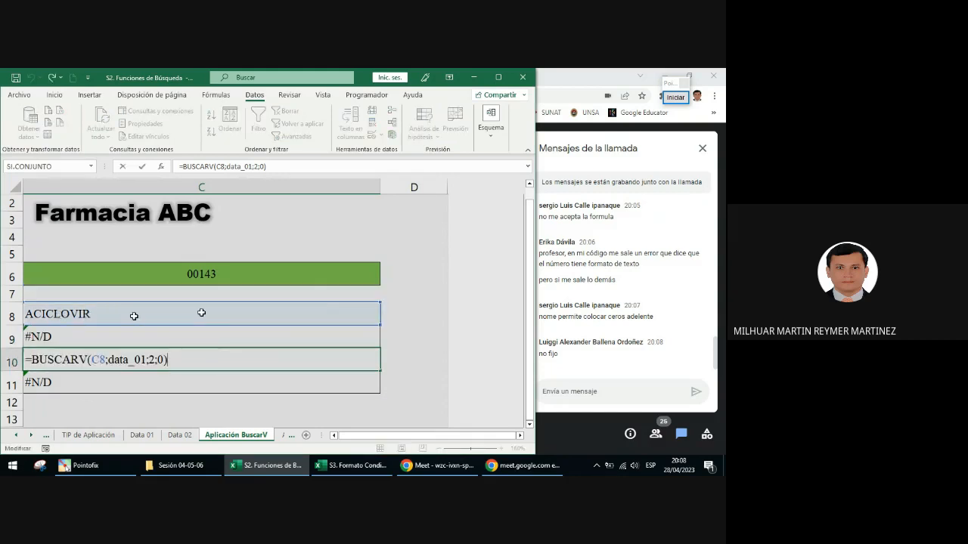
{"action": "key", "text": "Return"}
{"action": "left_click", "coordinate": [173, 366]}
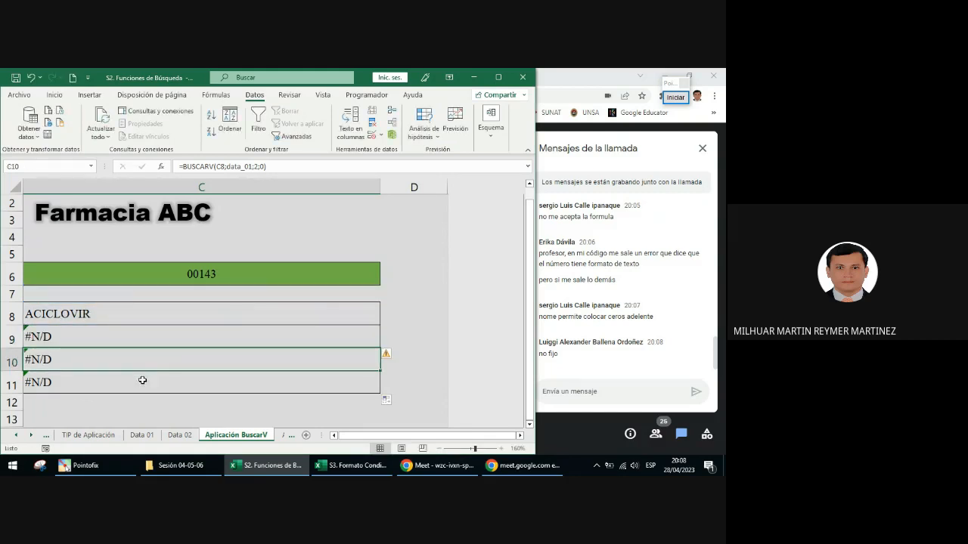
{"action": "double_click", "coordinate": [143, 381]}
{"action": "left_click", "coordinate": [148, 346]}
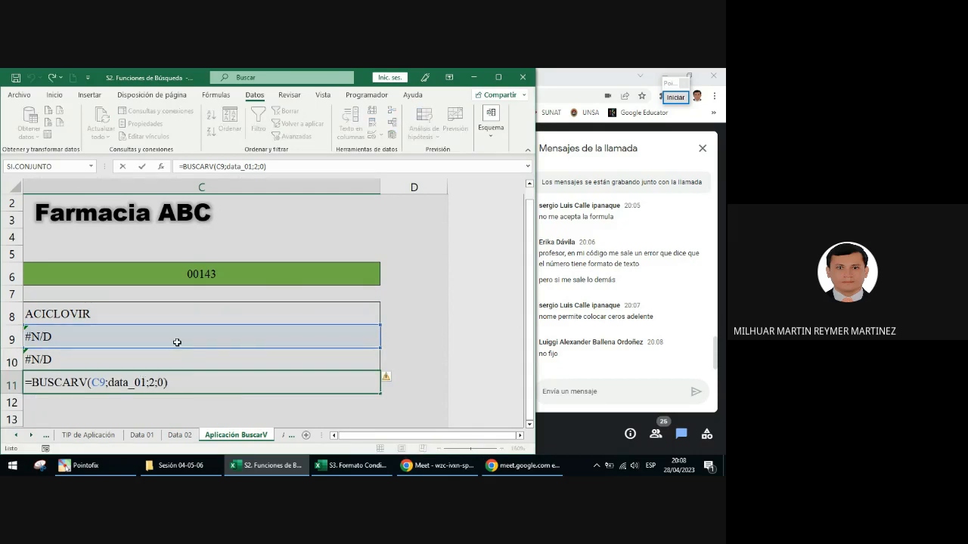
{"action": "key", "text": "Return"}
{"action": "scroll", "coordinate": [257, 363], "scroll_direction": "left", "scroll_amount": 2}
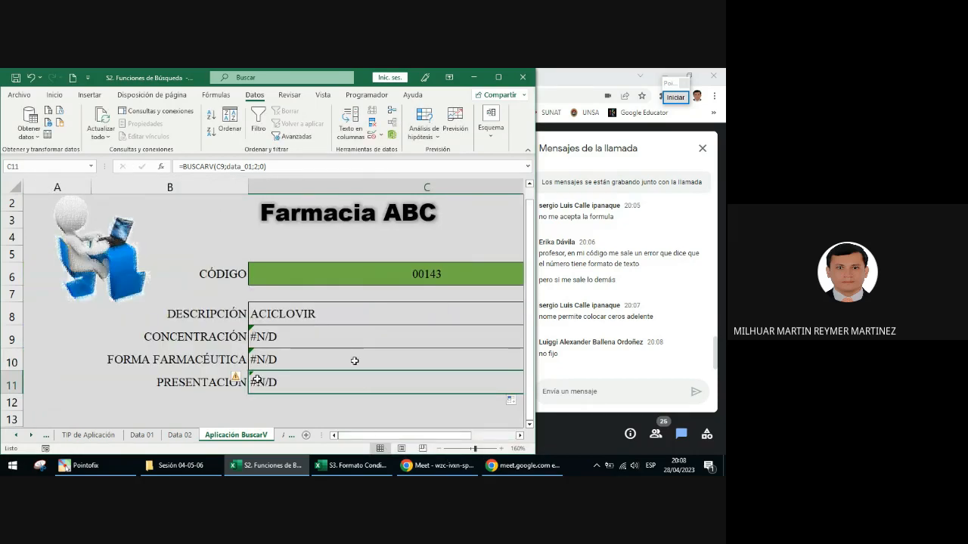
Step: Undo the fill and the relative reference change in C8, and reselect the CÓDIGO cell C6
{"action": "key", "text": "ctrl+z"}
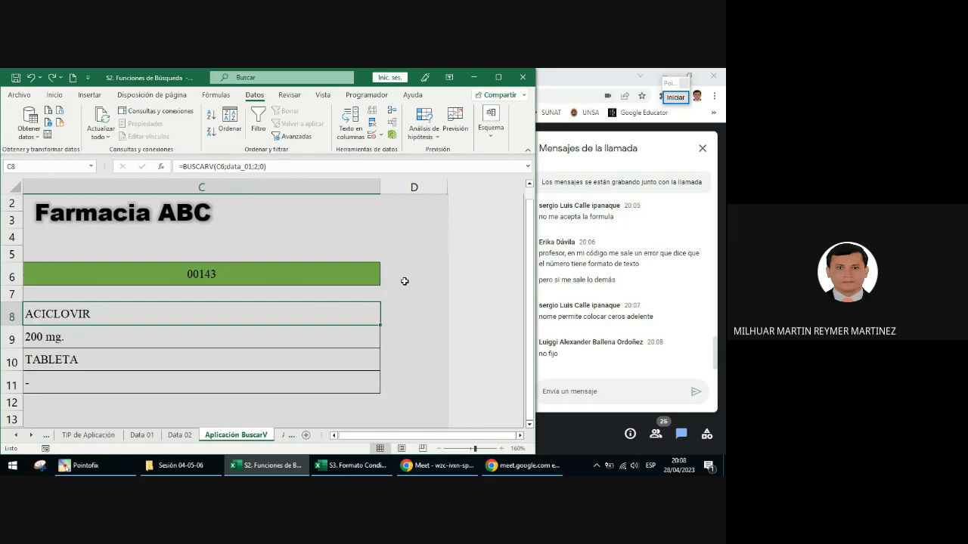
{"action": "key", "text": "ctrl+z"}
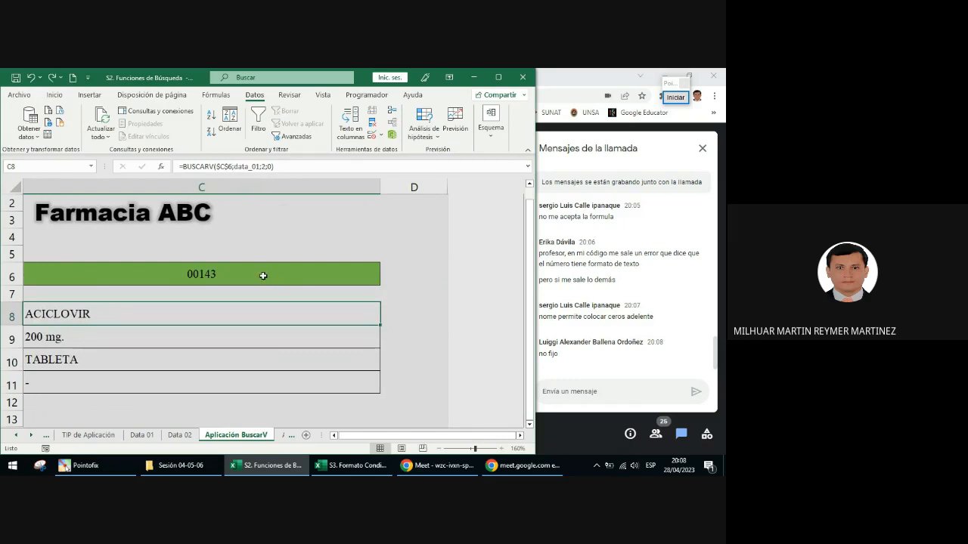
{"action": "left_click", "coordinate": [263, 276]}
{"action": "left_click", "coordinate": [180, 313]}
{"action": "left_click", "coordinate": [223, 273]}
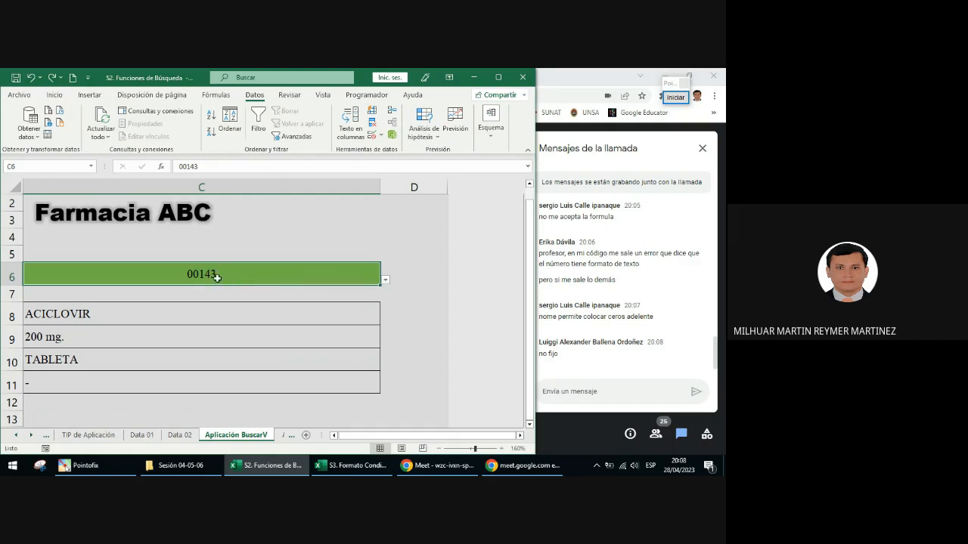
Step: Frame the code in C6 with a green annotation rectangle, and leave the annotation mode
{"action": "left_click", "coordinate": [678, 98]}
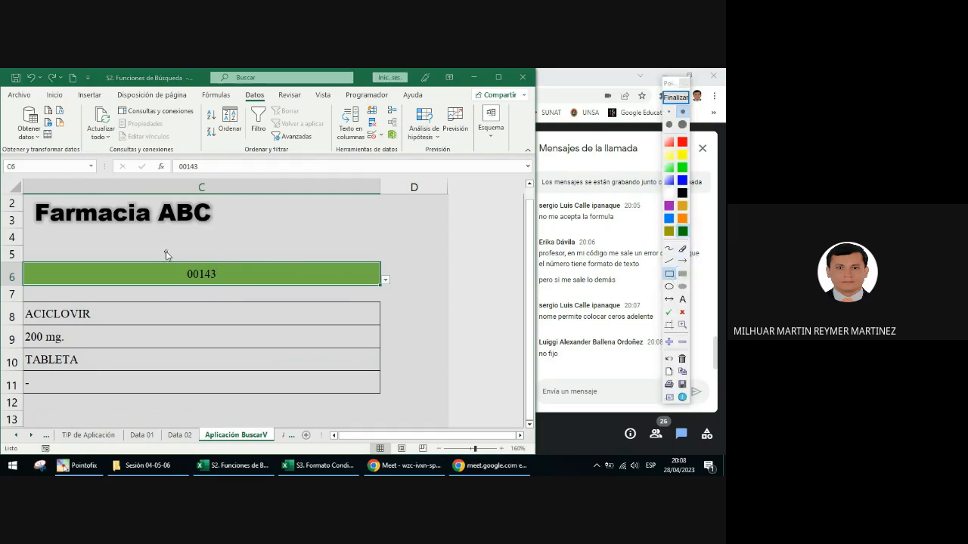
{"action": "left_click_drag", "start_coordinate": [166, 253], "coordinate": [237, 297]}
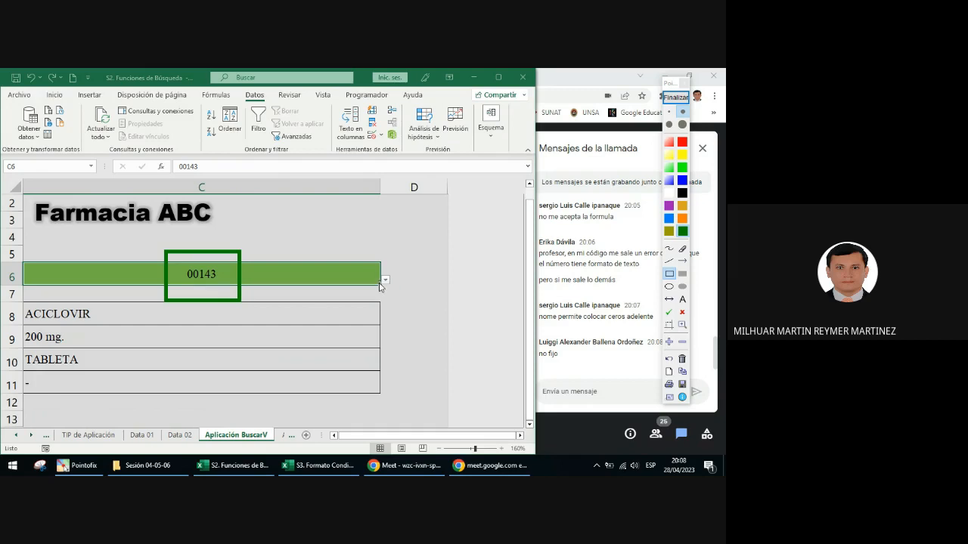
{"action": "left_click", "coordinate": [675, 98]}
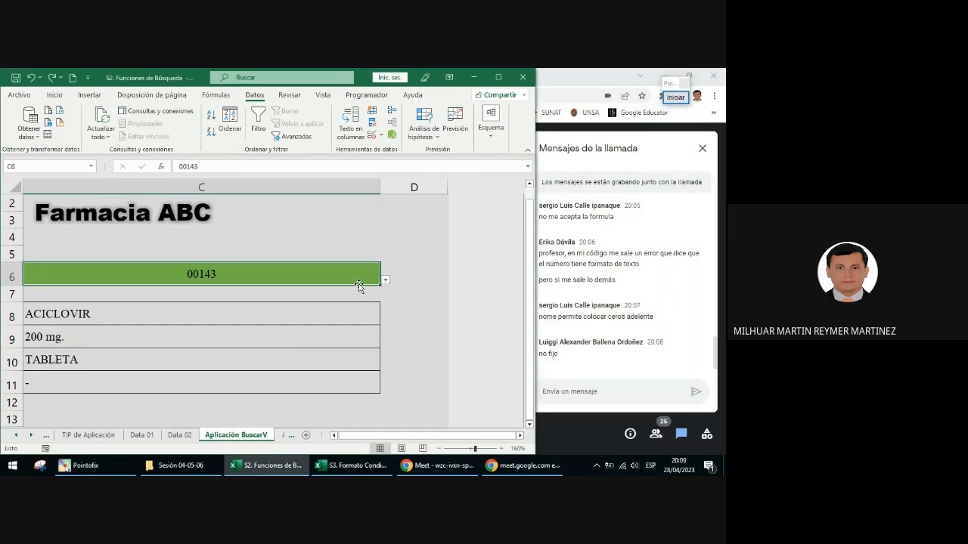
Step: Choose the code 00200 for the CÓDIGO cell C6 and review the source of its list validation
{"action": "left_click", "coordinate": [385, 281]}
{"action": "left_click", "coordinate": [175, 342]}
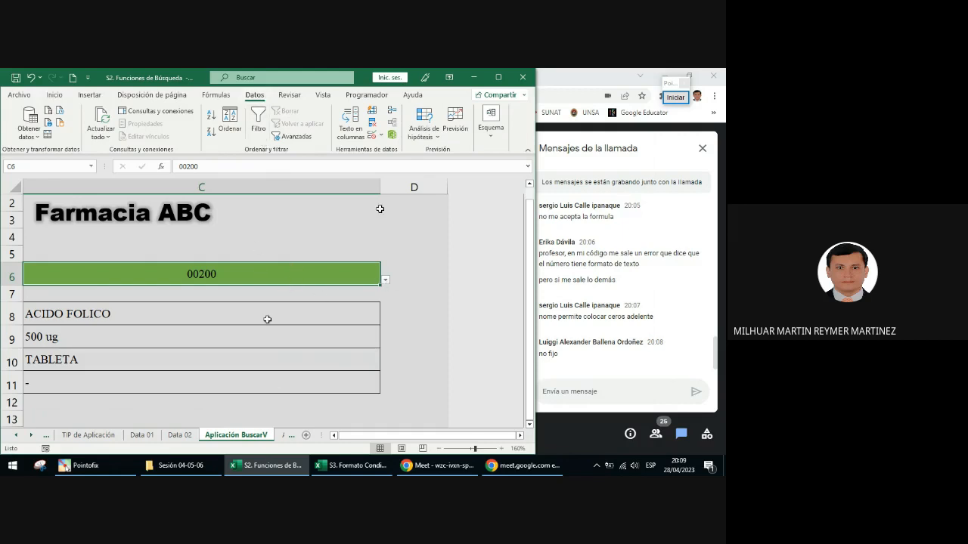
{"action": "left_click", "coordinate": [373, 136]}
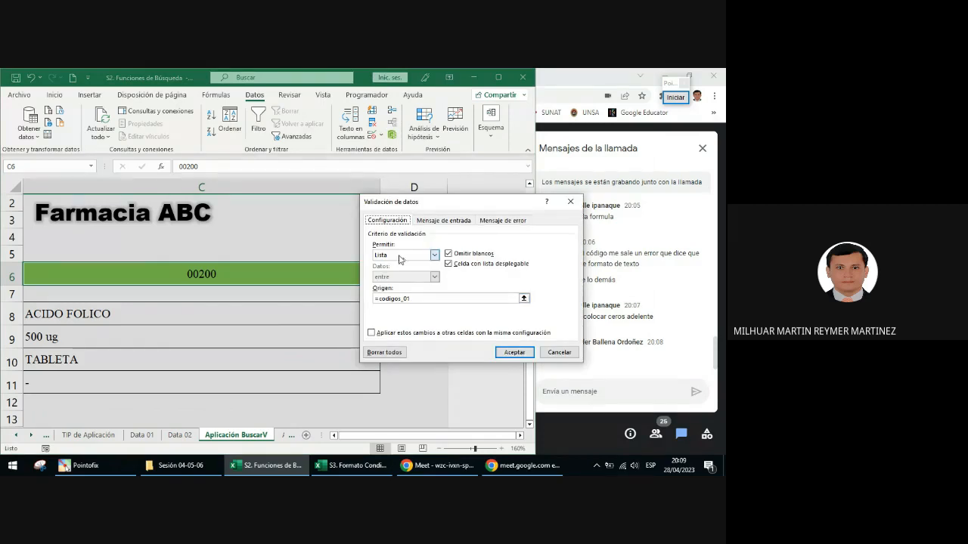
{"action": "left_click", "coordinate": [435, 255]}
{"action": "left_click", "coordinate": [452, 299]}
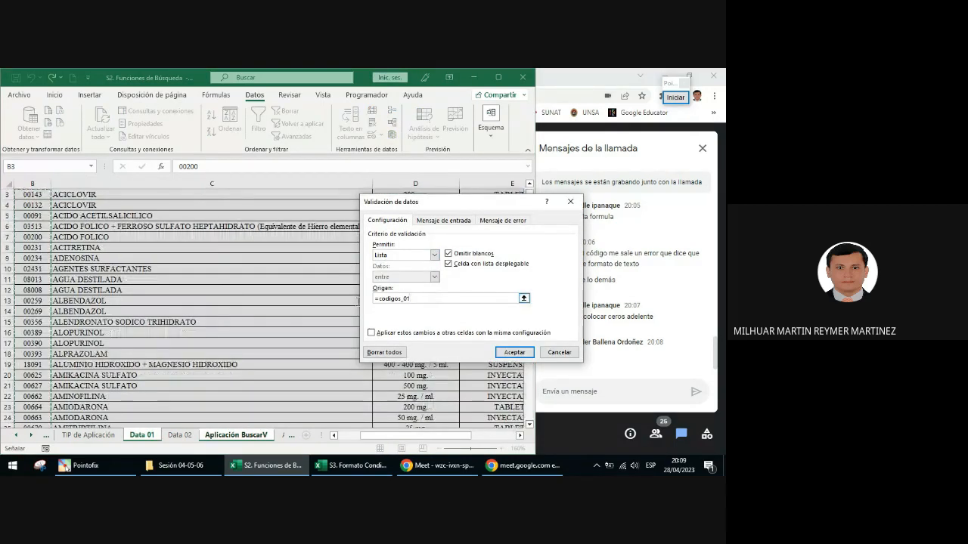
{"action": "key", "text": "Return"}
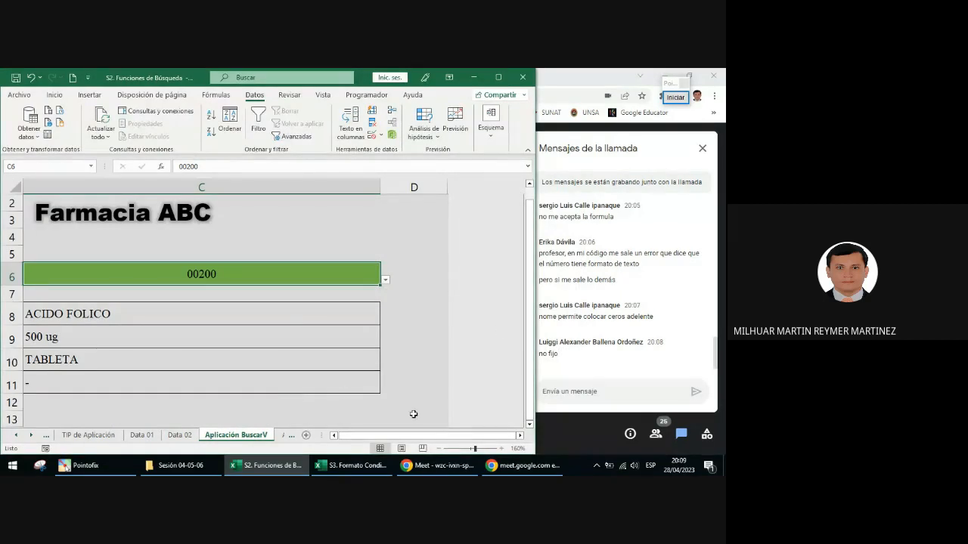
Step: Look over the codes and column headings on the Data 01 sheet, and return to the Aplicación BuscarV sheet
{"action": "scroll", "coordinate": [483, 355], "scroll_direction": "left", "scroll_amount": 3}
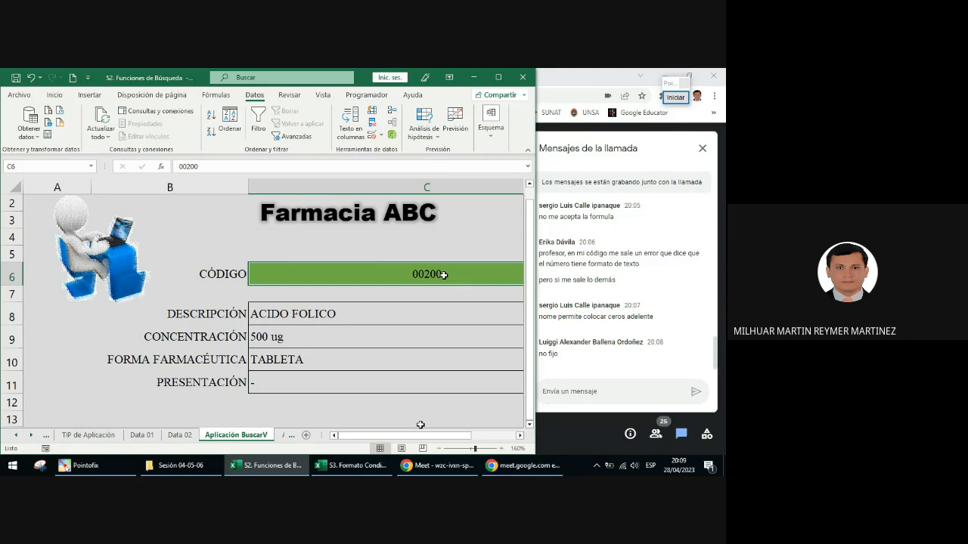
{"action": "key", "text": "ctrl+Page_Up"}
{"action": "key", "text": "ctrl+Page_Up"}
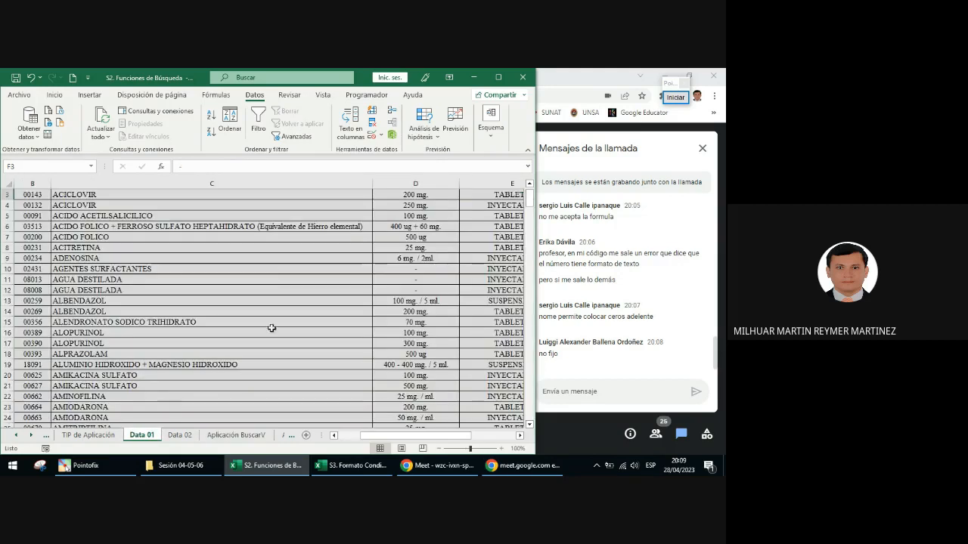
{"action": "scroll", "coordinate": [287, 264], "scroll_direction": "up", "scroll_amount": 1}
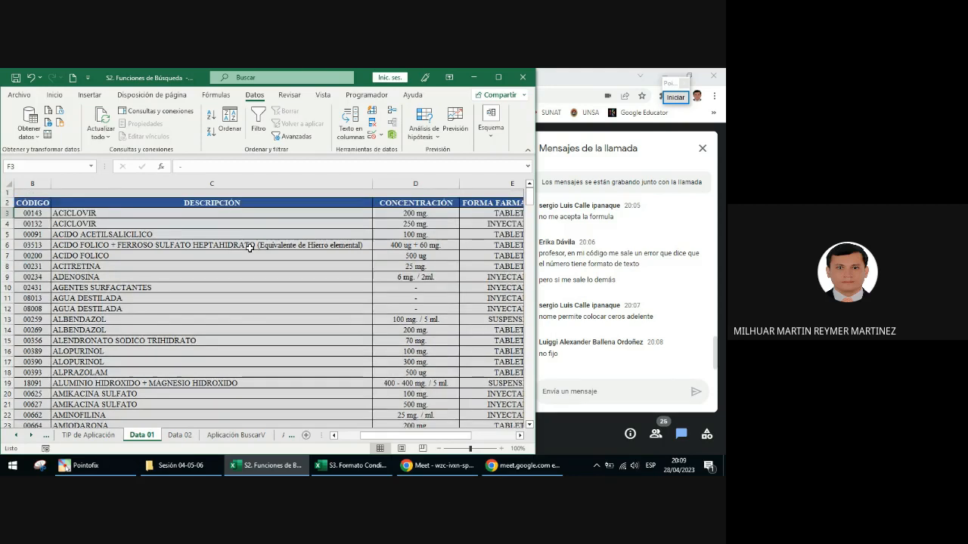
{"action": "left_click", "coordinate": [236, 435]}
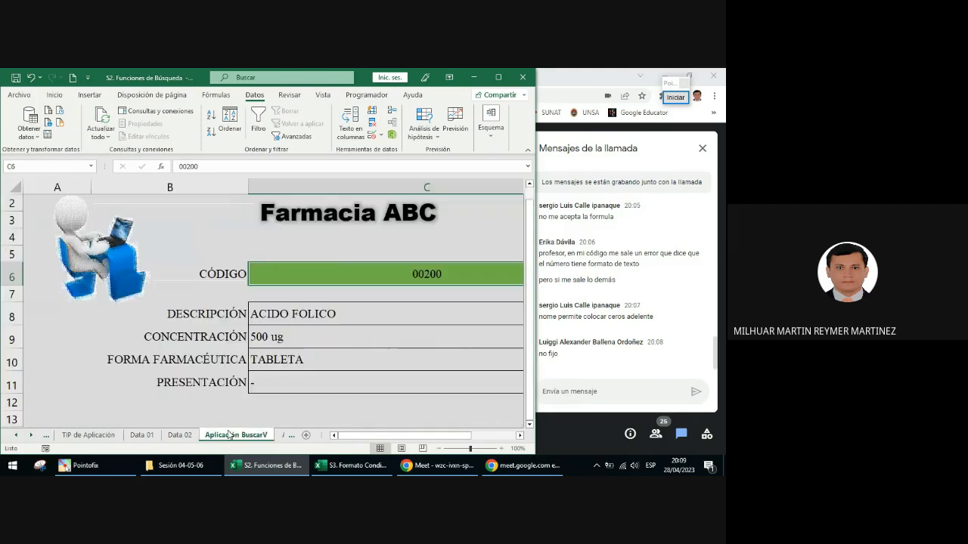
Step: Show the workbook's list of defined names to review the named ranges
{"action": "scroll", "coordinate": [288, 302], "scroll_direction": "right", "scroll_amount": 1}
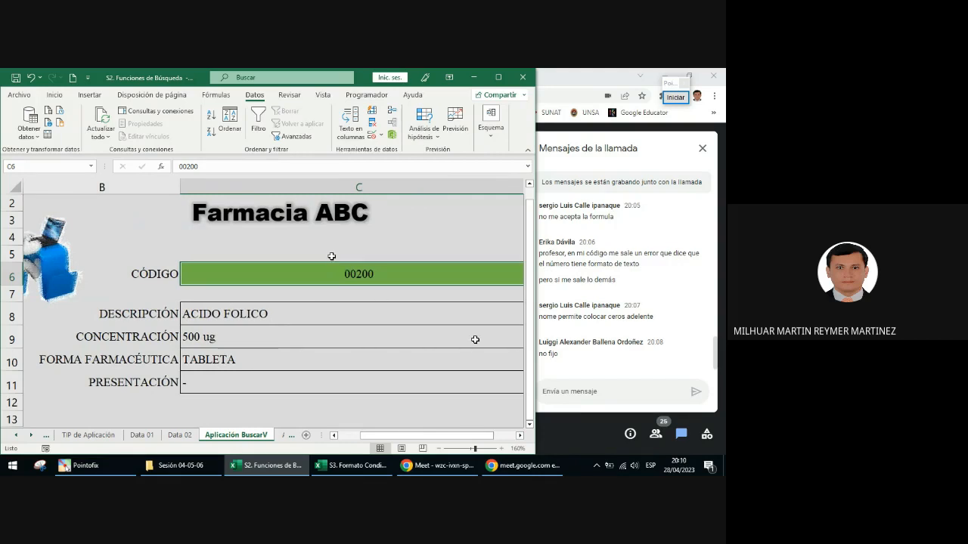
{"action": "scroll", "coordinate": [331, 257], "scroll_direction": "right", "scroll_amount": 1}
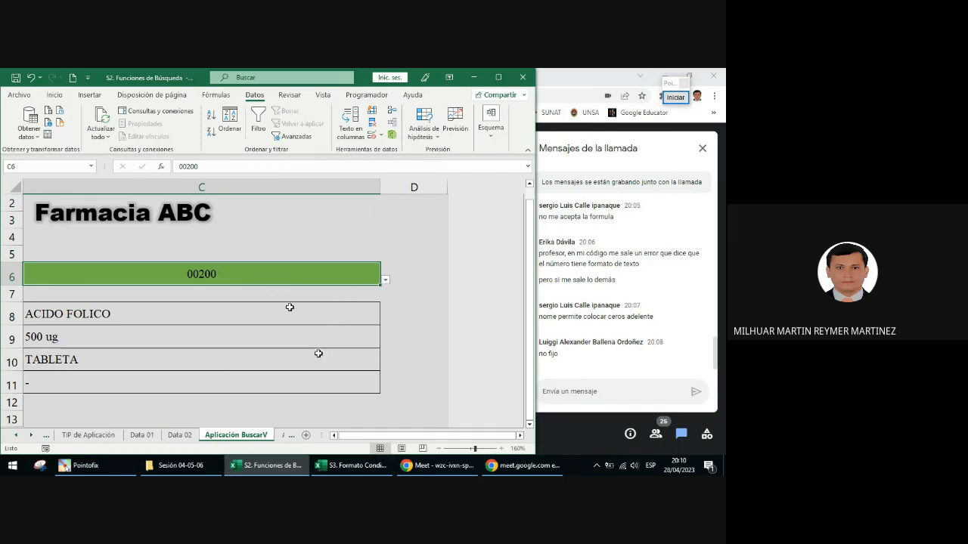
{"action": "left_click", "coordinate": [92, 166]}
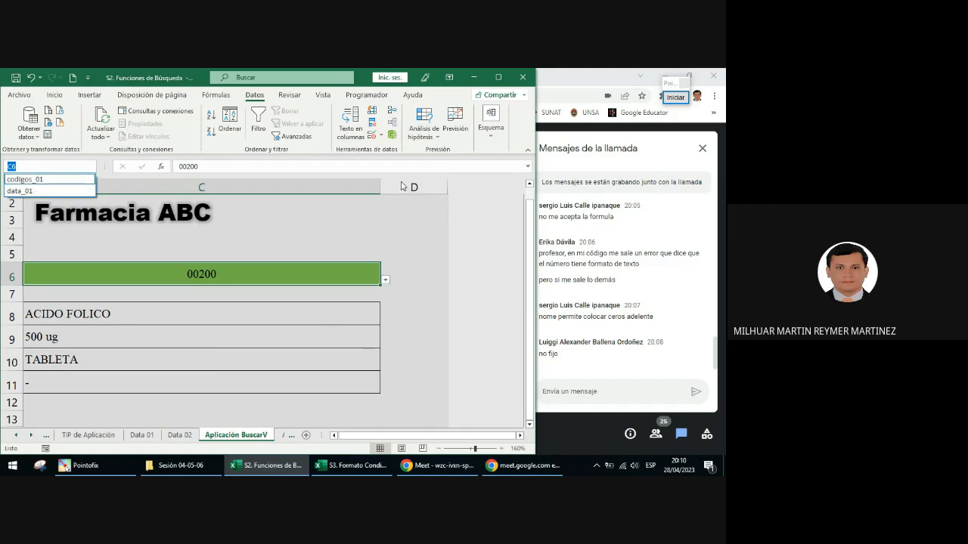
Step: Circle the Name Box with a green annotation ellipse, point a green arrow at it, and leave the annotation mode
{"action": "left_click", "coordinate": [675, 97]}
{"action": "left_click", "coordinate": [668, 286]}
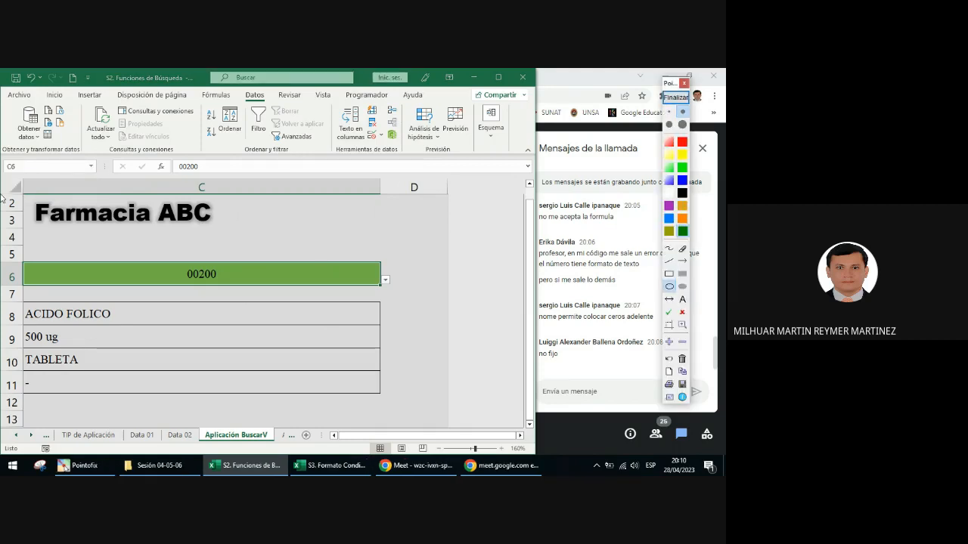
{"action": "left_click_drag", "start_coordinate": [1, 152], "coordinate": [101, 182]}
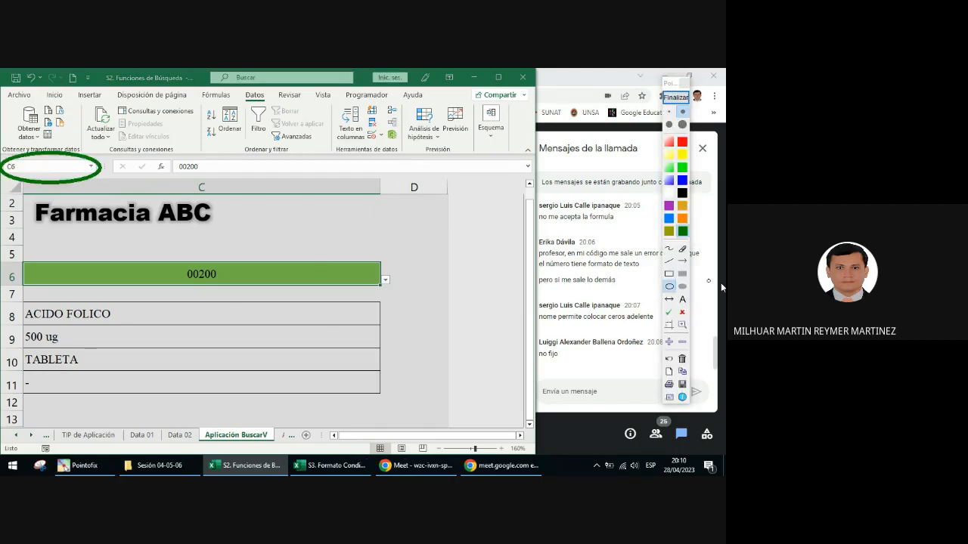
{"action": "left_click", "coordinate": [682, 260]}
{"action": "left_click_drag", "start_coordinate": [173, 256], "coordinate": [90, 171]}
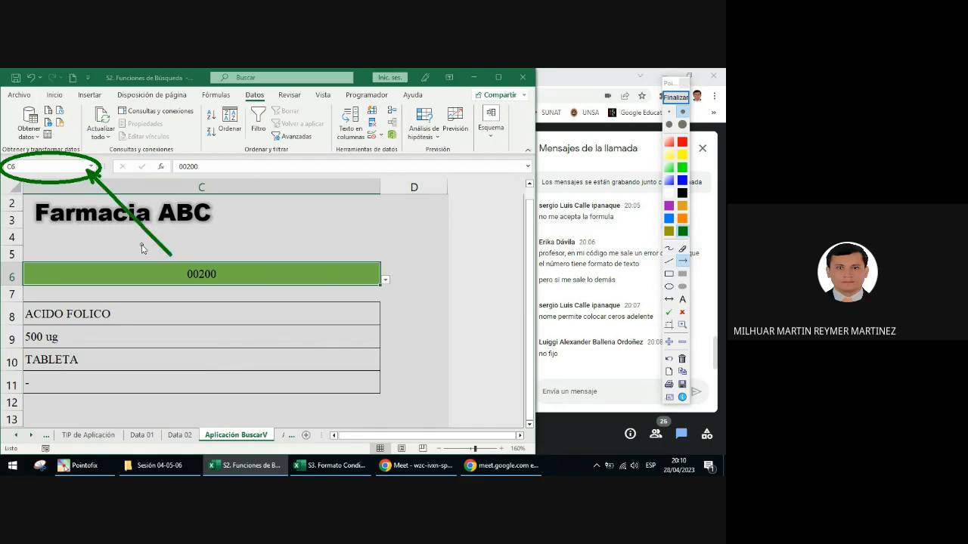
{"action": "left_click", "coordinate": [675, 97]}
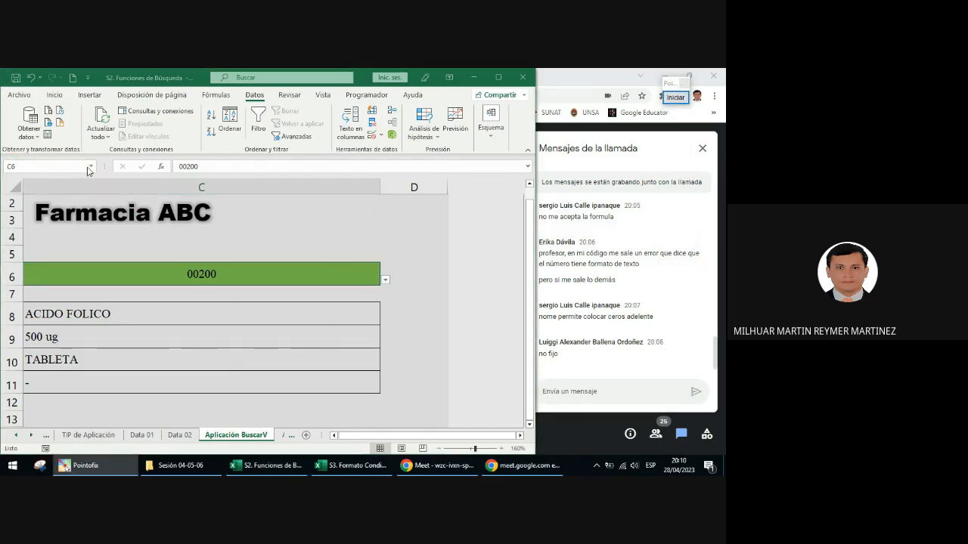
Step: Display the defined names codigos_01 and data_01 once more, and close the list
{"action": "left_click", "coordinate": [88, 170]}
{"action": "left_click", "coordinate": [91, 168]}
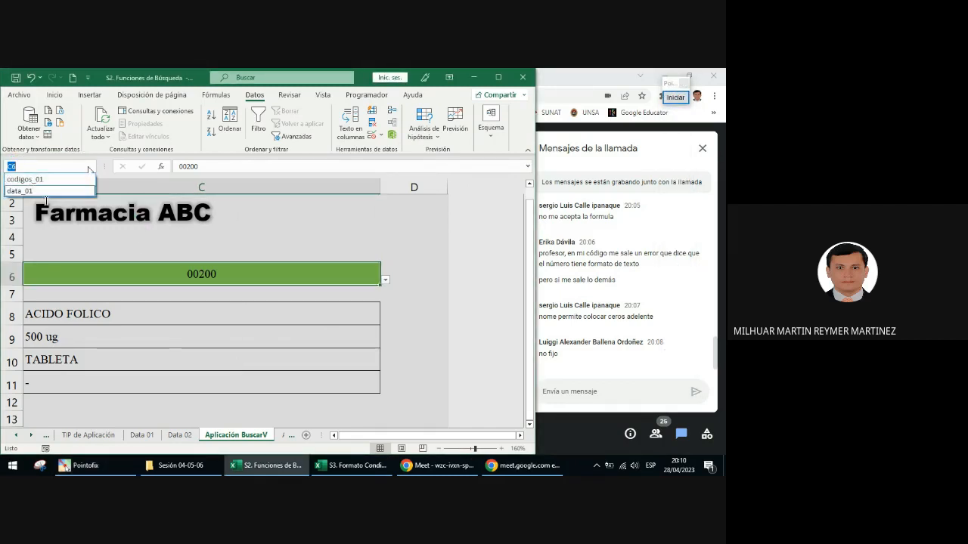
{"action": "left_click", "coordinate": [124, 231]}
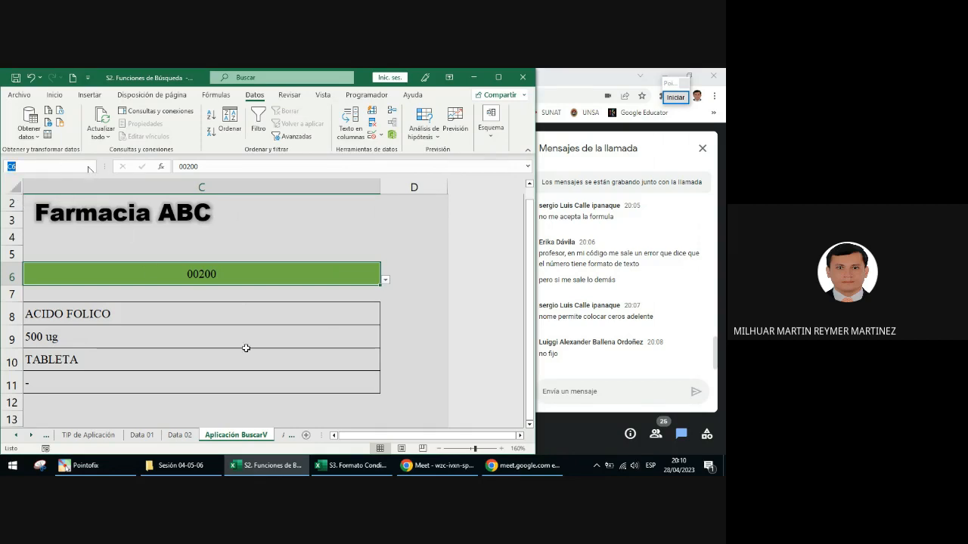
Step: Open the Data 02 sheet and examine its horizontally arranged drug table at a larger zoom
{"action": "left_click", "coordinate": [32, 437]}
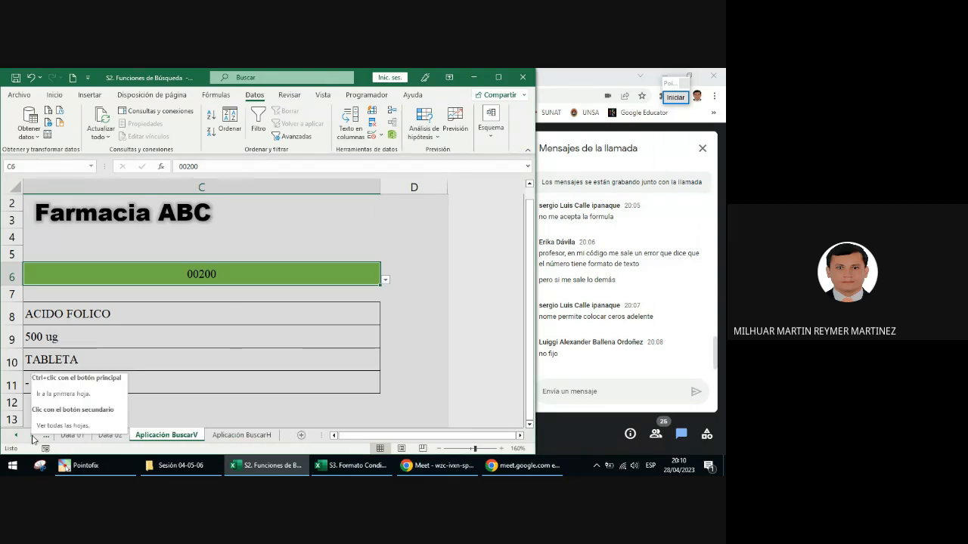
{"action": "left_click", "coordinate": [119, 436]}
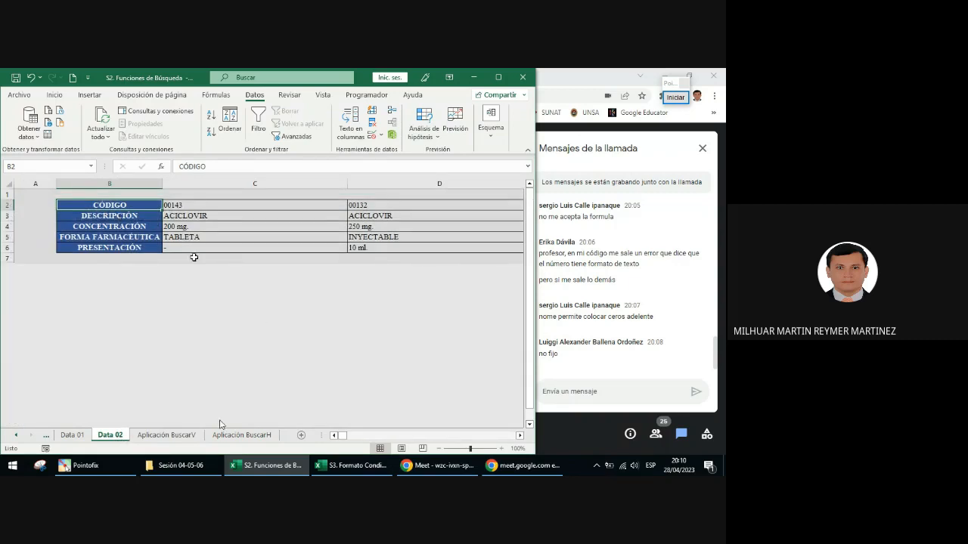
{"action": "scroll", "coordinate": [202, 273], "scroll_direction": "up", "scroll_amount": 4, "text": "ctrl"}
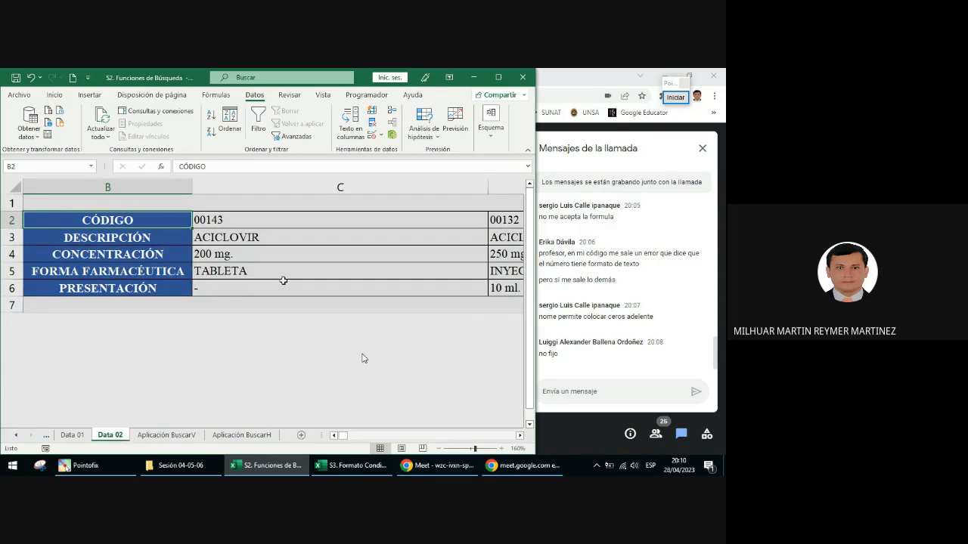
{"action": "left_click", "coordinate": [334, 436]}
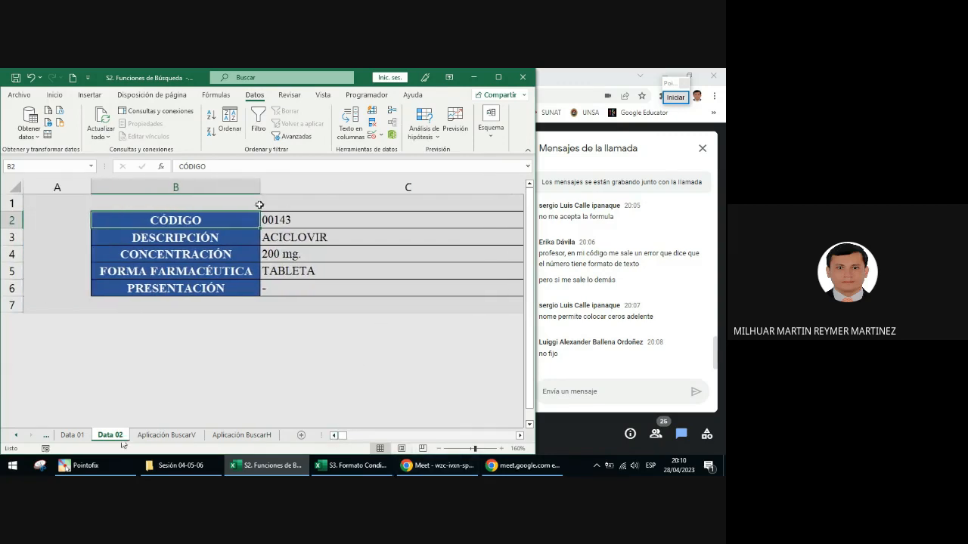
{"action": "left_click_drag", "start_coordinate": [342, 436], "coordinate": [331, 406]}
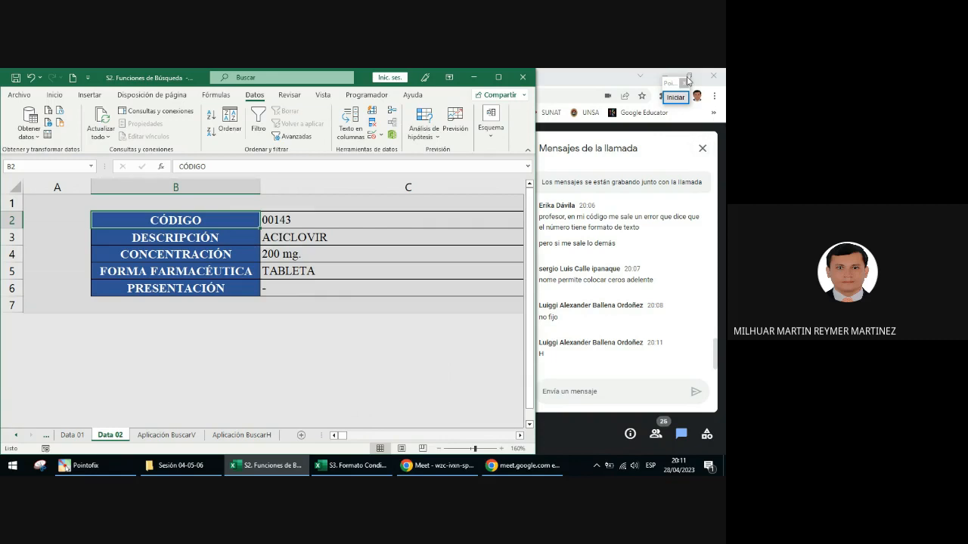
Step: Circle the field headings in column B in green, draw a red arrow pointing right below the table, and leave the annotation mode
{"action": "left_click", "coordinate": [675, 96]}
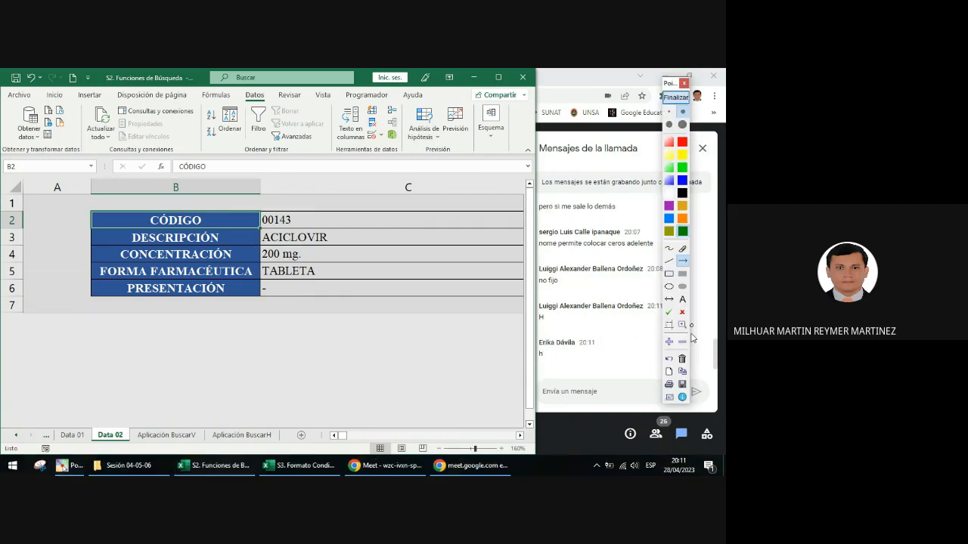
{"action": "left_click", "coordinate": [668, 286]}
{"action": "left_click_drag", "start_coordinate": [98, 204], "coordinate": [261, 323]}
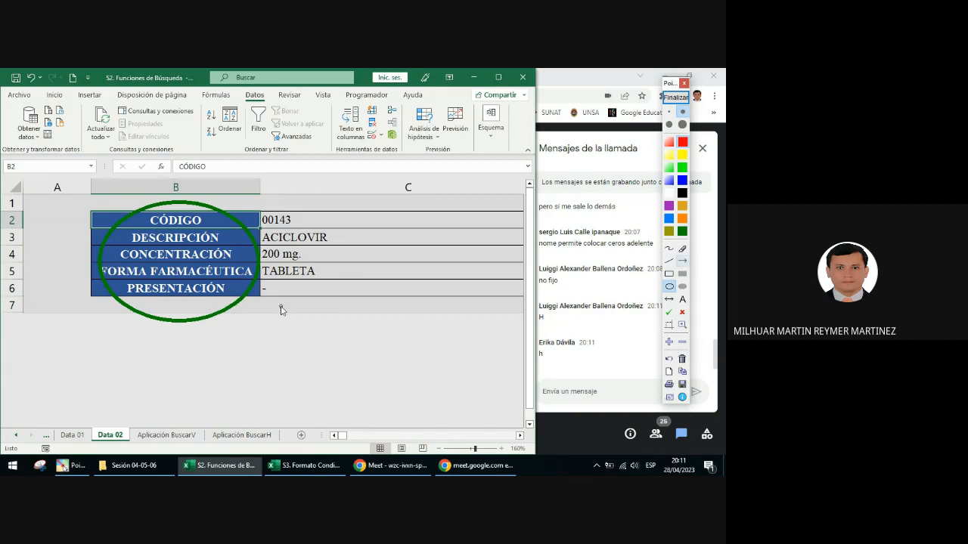
{"action": "mouse_move", "coordinate": [237, 310]}
{"action": "left_mouse_down"}
{"action": "mouse_move", "coordinate": [426, 310]}
{"action": "mouse_move", "coordinate": [407, 330]}
{"action": "left_mouse_up"}
{"action": "left_click", "coordinate": [669, 248]}
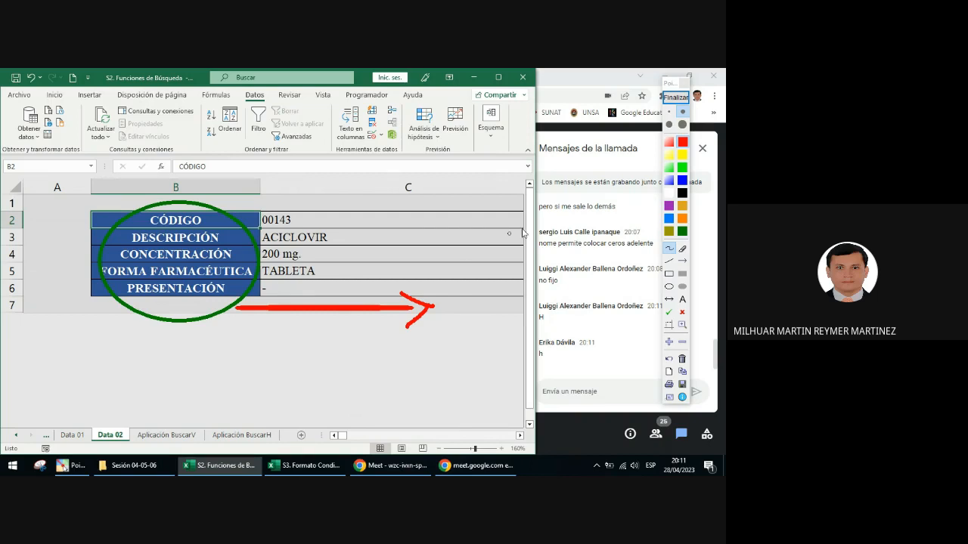
{"action": "left_click", "coordinate": [676, 97]}
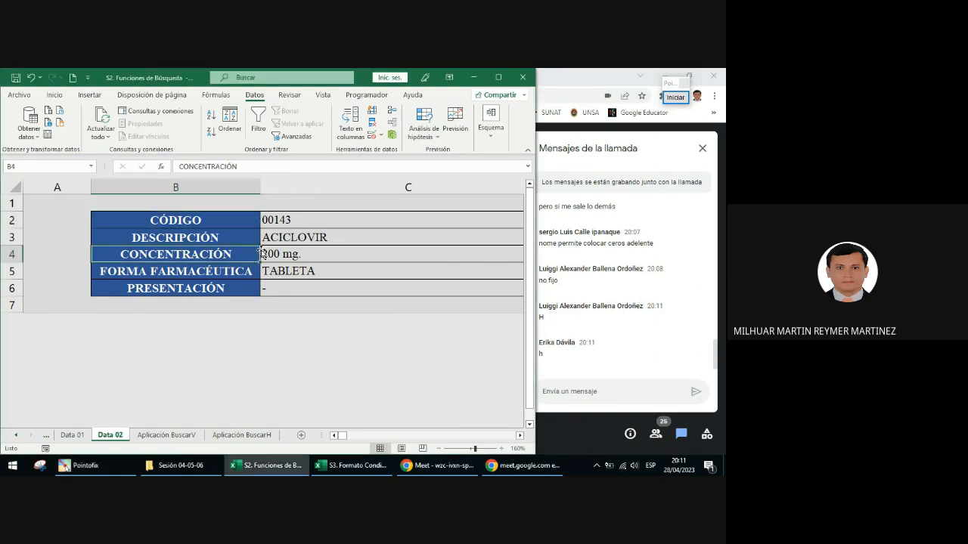
Step: Look over the headings and drug records across the Data 02 table, ending on the description in cell C3
{"action": "left_click", "coordinate": [255, 253]}
{"action": "scroll", "coordinate": [277, 210], "scroll_direction": "down", "scroll_amount": 1}
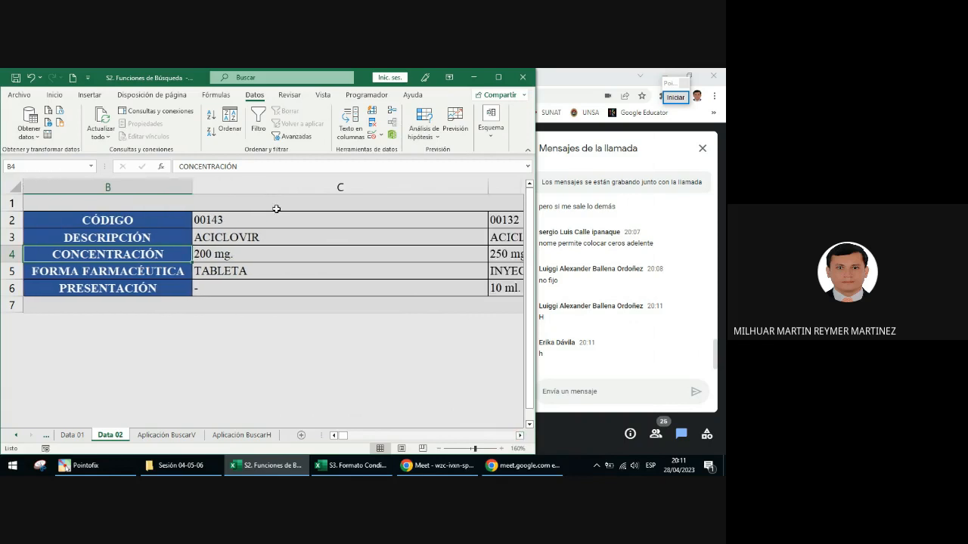
{"action": "scroll", "coordinate": [336, 237], "scroll_direction": "down", "scroll_amount": 8}
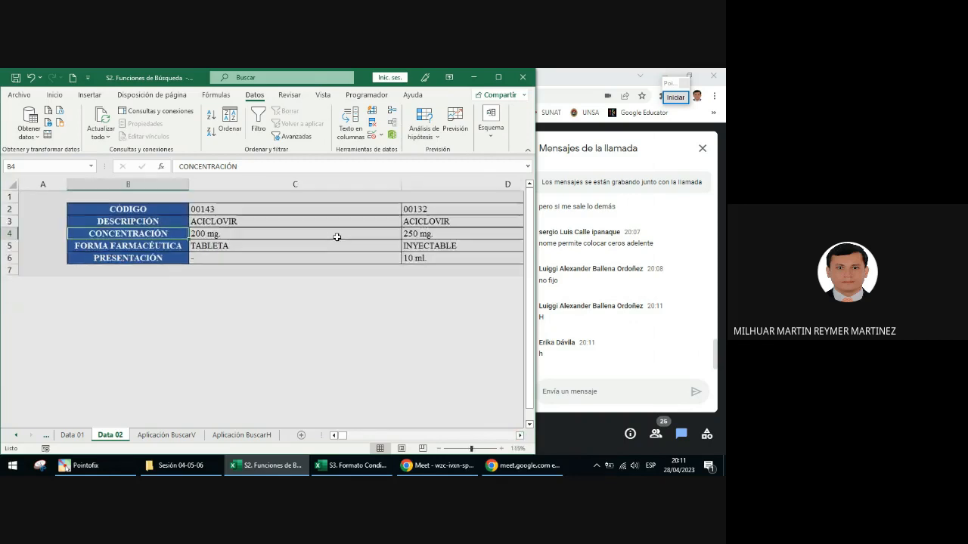
{"action": "scroll", "coordinate": [338, 240], "scroll_direction": "up", "scroll_amount": 4}
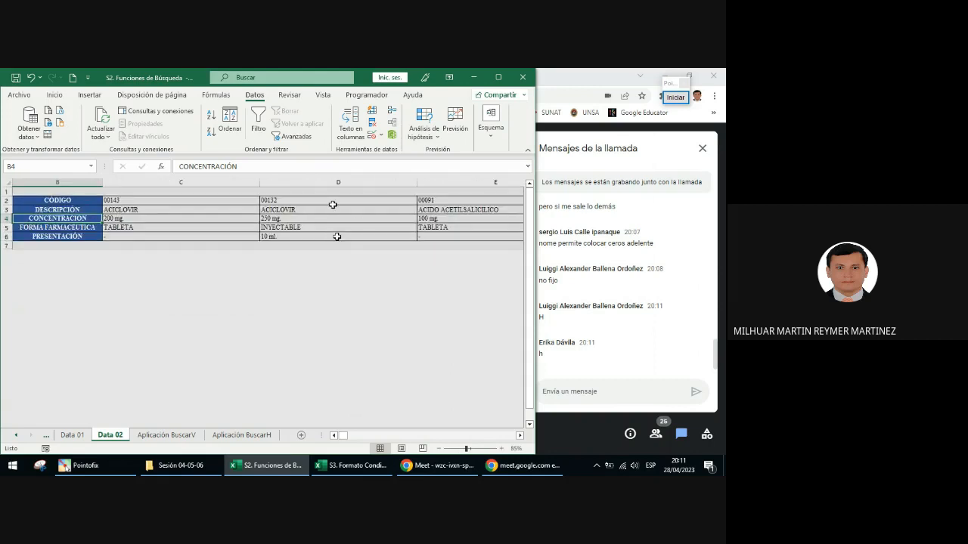
{"action": "mouse_move", "coordinate": [342, 435]}
{"action": "left_mouse_down"}
{"action": "mouse_move", "coordinate": [413, 426]}
{"action": "mouse_move", "coordinate": [341, 427]}
{"action": "left_mouse_up"}
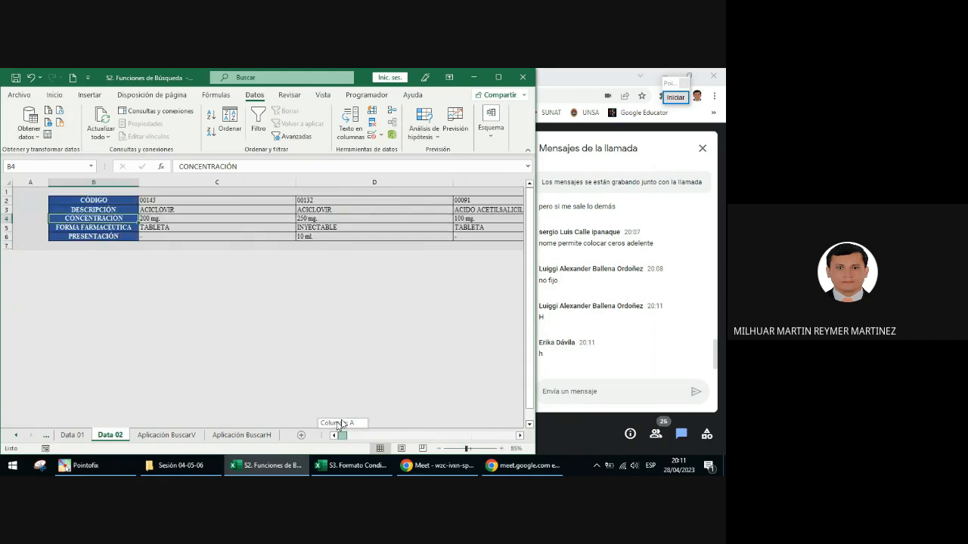
{"action": "left_click", "coordinate": [231, 204]}
{"action": "scroll", "coordinate": [306, 307], "scroll_direction": "up", "scroll_amount": 1}
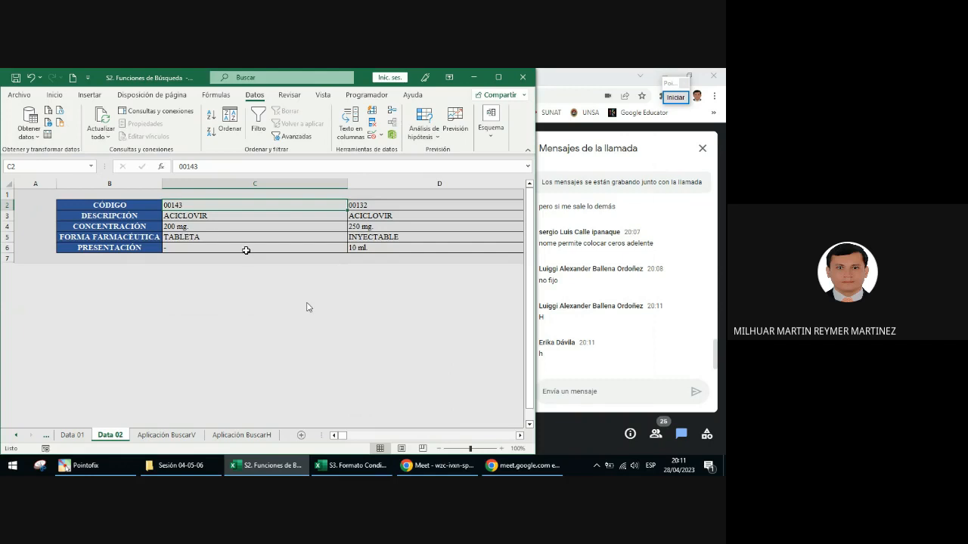
{"action": "left_click", "coordinate": [212, 235]}
{"action": "left_click", "coordinate": [232, 219]}
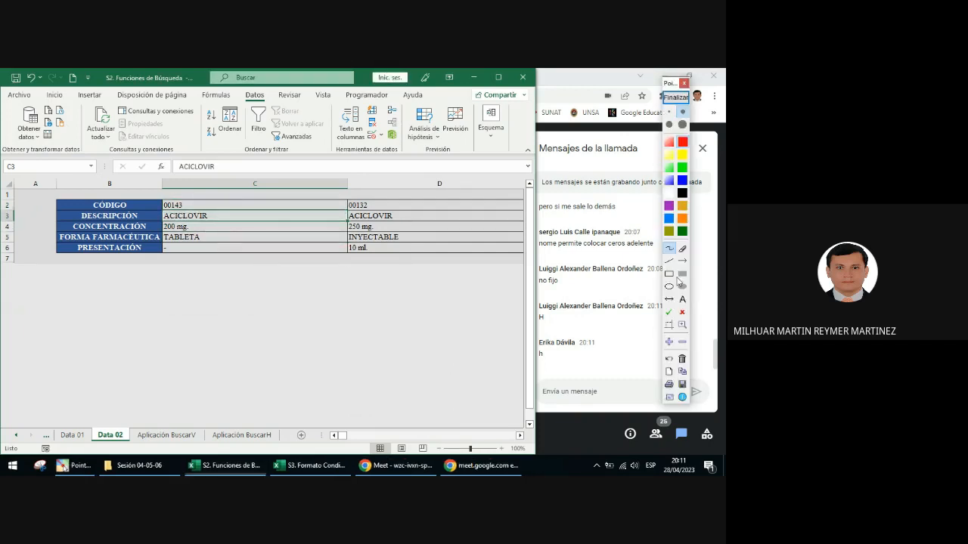
Step: Write the red annotation text "CTRL + E" below the Data 02 table
{"action": "left_click", "coordinate": [684, 300]}
{"action": "left_click", "coordinate": [194, 292]}
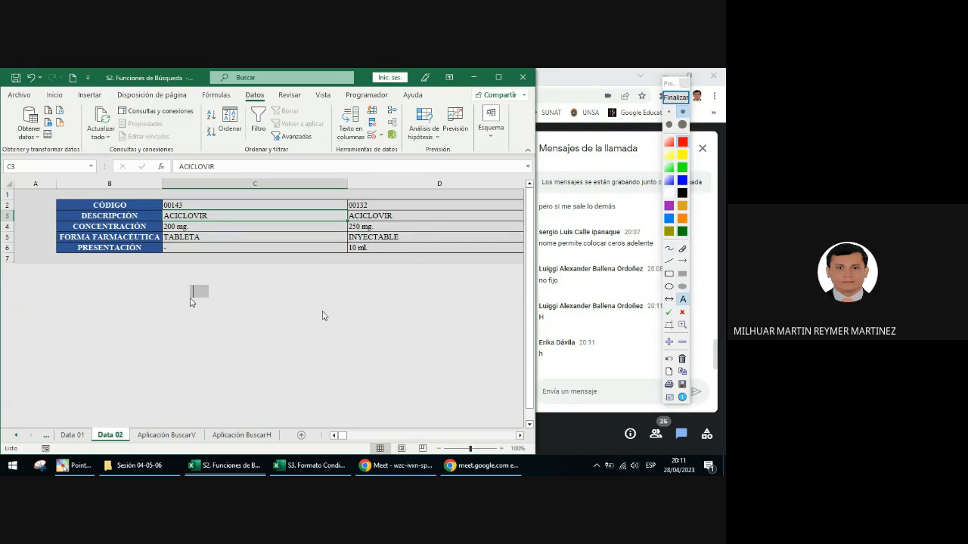
{"action": "type", "text": "CTRL +"}
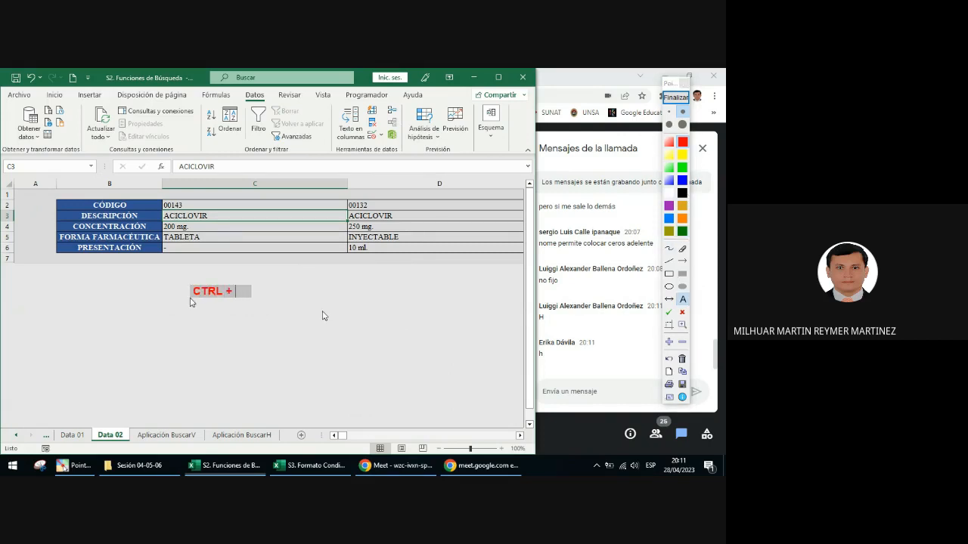
{"action": "type", "text": " E"}
Step: Write "CTRL + (SHIFT) + *" in green below the red note, and switch the annotation colour to orange
{"action": "left_click", "coordinate": [683, 231]}
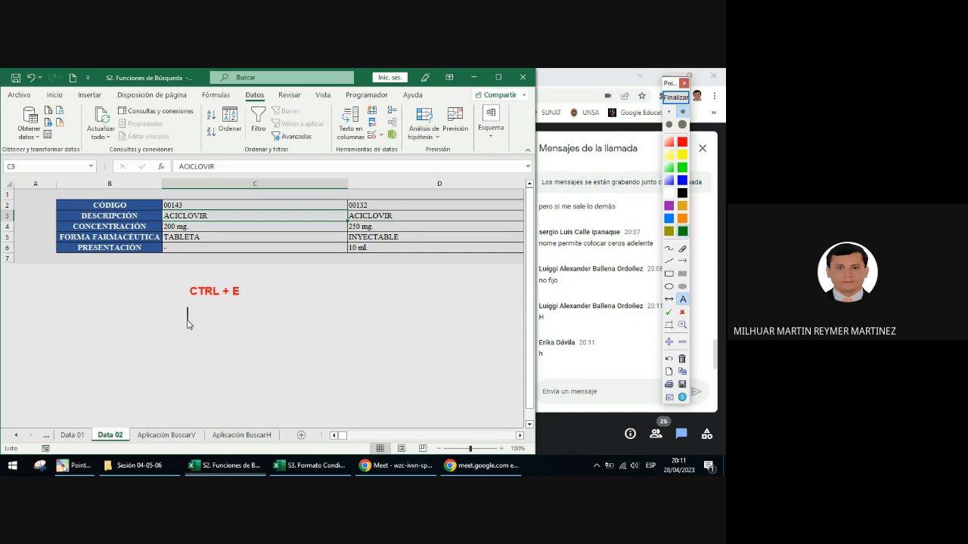
{"action": "left_click", "coordinate": [188, 310]}
{"action": "type", "text": "CTRL"}
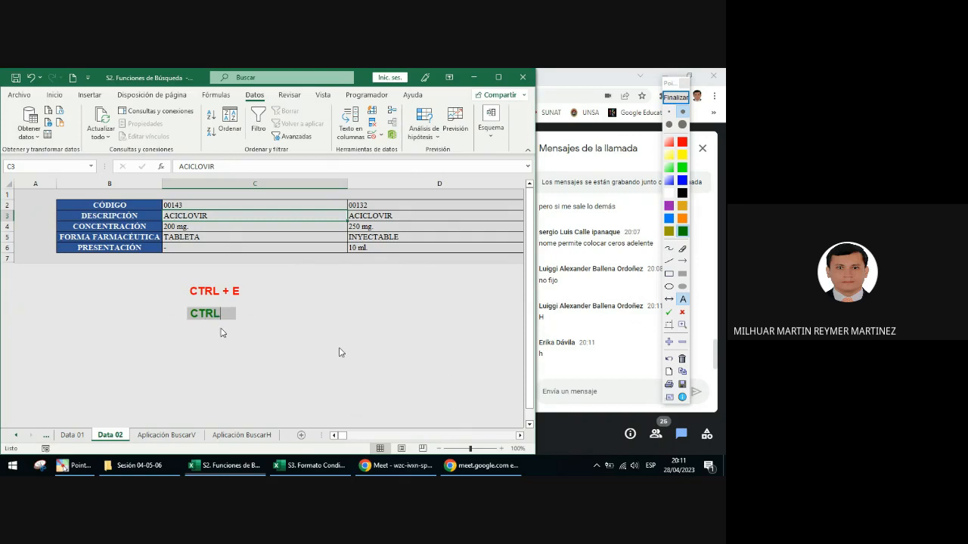
{"action": "type", "text": " + (sHIFT"}
{"action": "key", "text": "BackSpace"}
{"action": "key", "text": "BackSpace"}
{"action": "key", "text": "BackSpace"}
{"action": "key", "text": "BackSpace"}
{"action": "key", "text": "BackSpace"}
{"action": "type", "text": "SHIFT)"}
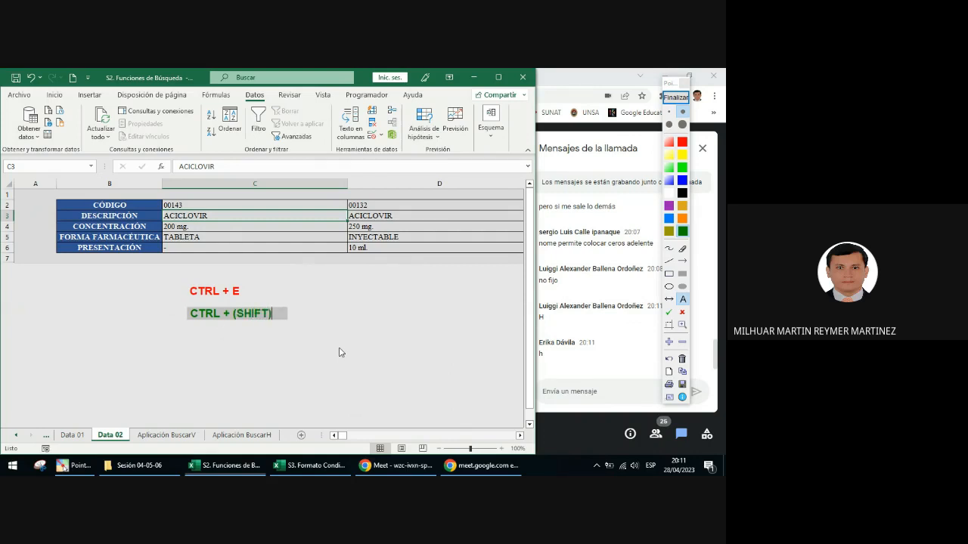
{"action": "type", "text": " + *"}
{"action": "left_click", "coordinate": [682, 219]}
{"action": "left_click", "coordinate": [188, 347]}
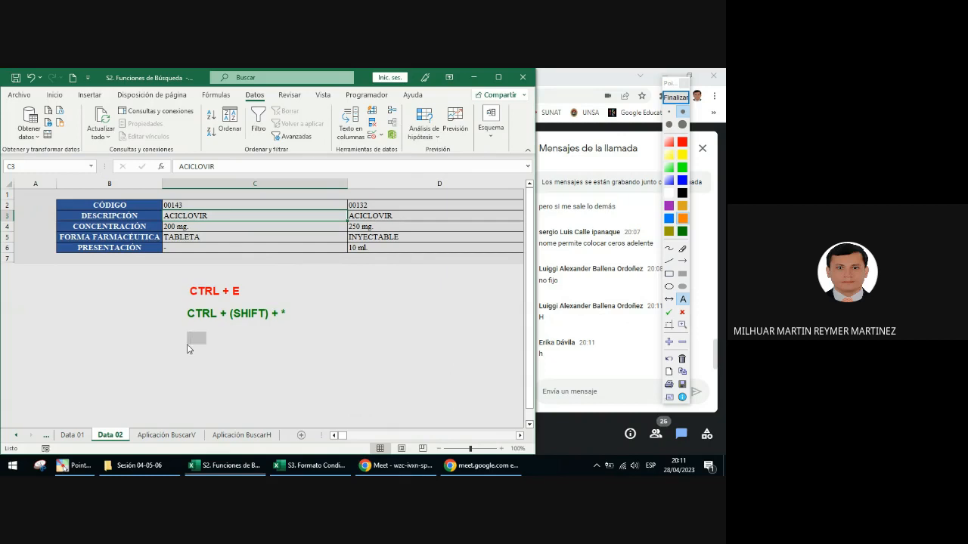
{"action": "type", "text": "Arrad"}
{"action": "key", "text": "Return"}
{"action": "left_click", "coordinate": [683, 249]}
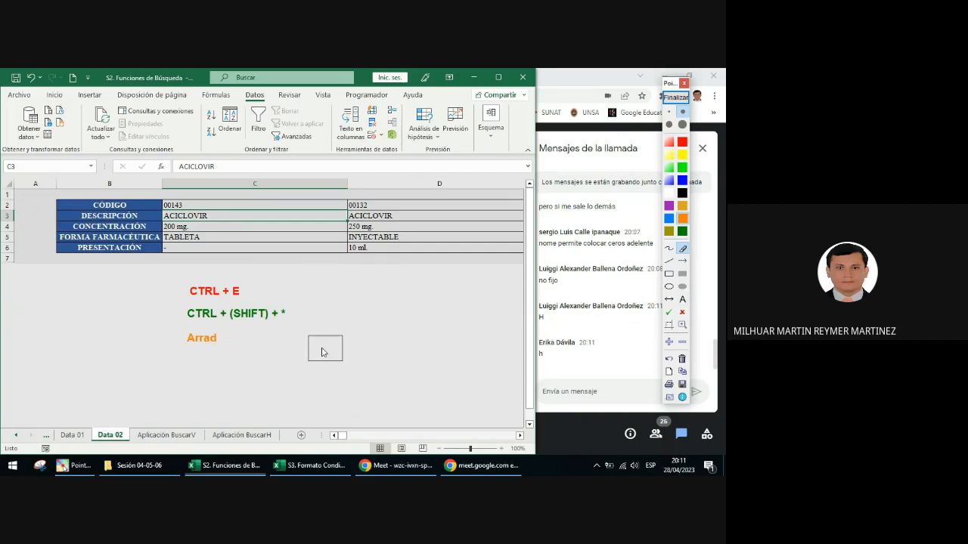
{"action": "left_click", "coordinate": [201, 344]}
Step: Write the orange annotation text "Arrastre" below the green note
{"action": "left_click", "coordinate": [682, 299]}
{"action": "left_click", "coordinate": [201, 342]}
{"action": "left_click", "coordinate": [188, 345]}
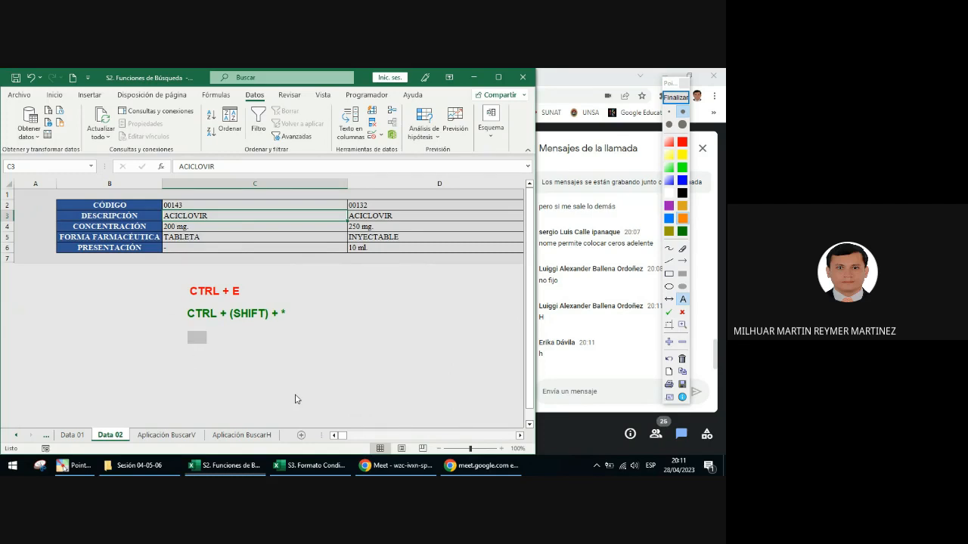
{"action": "type", "text": "Arrastr"}
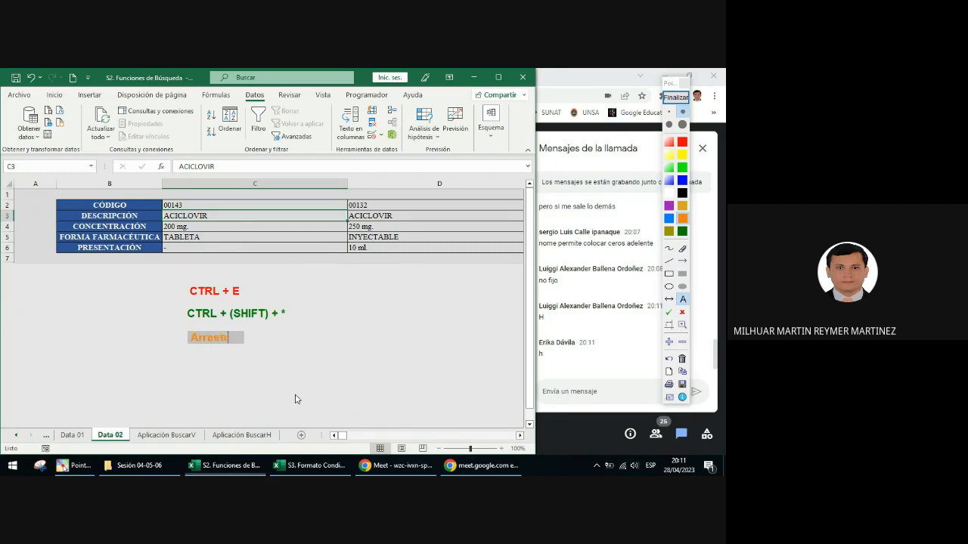
{"action": "type", "text": "ae"}
Step: Place green check marks beside the notes "CTRL + E" and "CTRL + (SHIFT) + *", and leave the annotation mode
{"action": "left_click", "coordinate": [669, 311]}
{"action": "left_click", "coordinate": [173, 292]}
{"action": "left_click", "coordinate": [171, 314]}
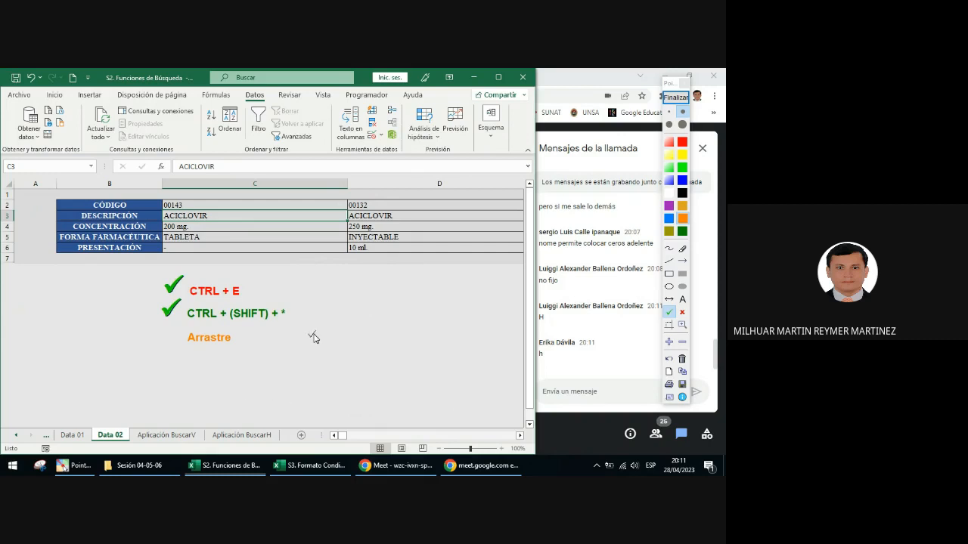
{"action": "left_click", "coordinate": [676, 96]}
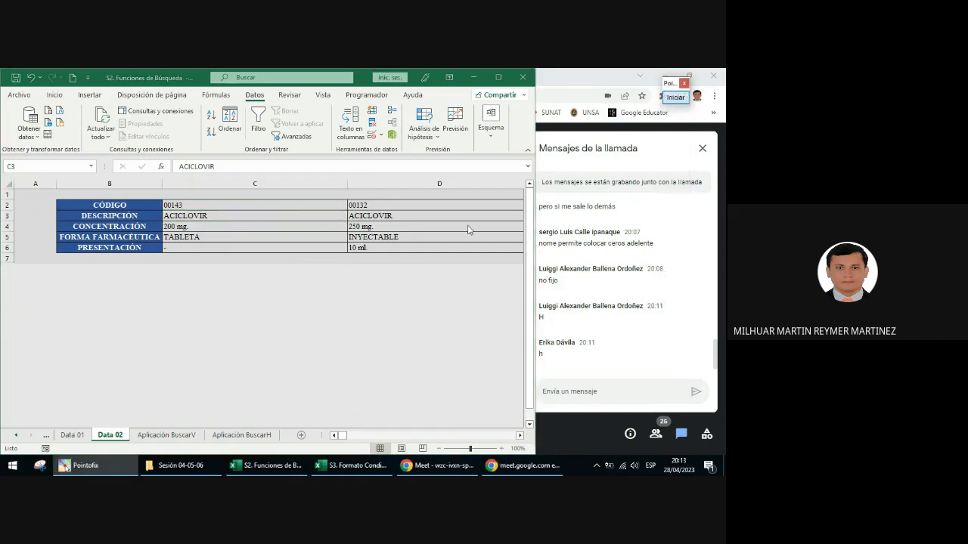
Step: Select the whole data table on the Data 02 sheet, starting from cell C3
{"action": "left_click", "coordinate": [255, 214]}
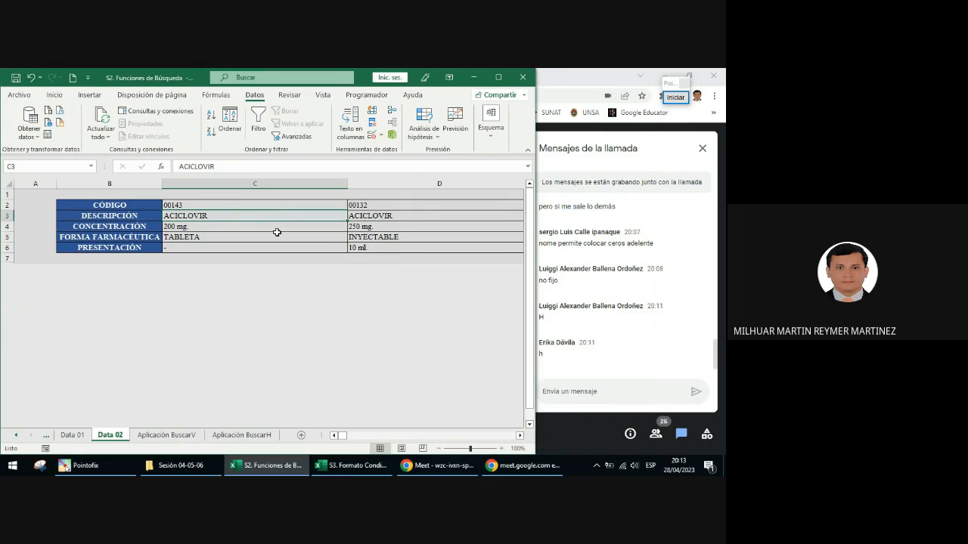
{"action": "key", "text": "ctrl+a"}
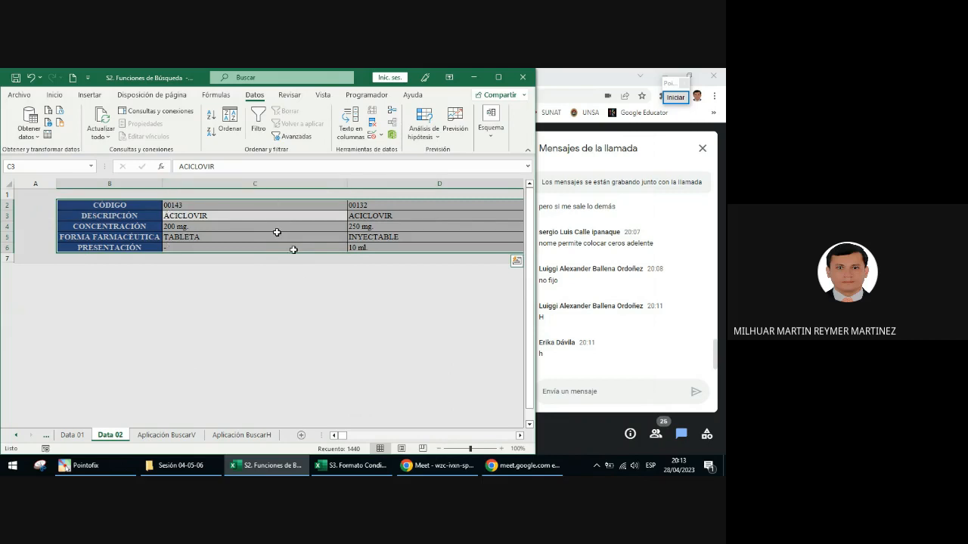
{"action": "left_click", "coordinate": [306, 238]}
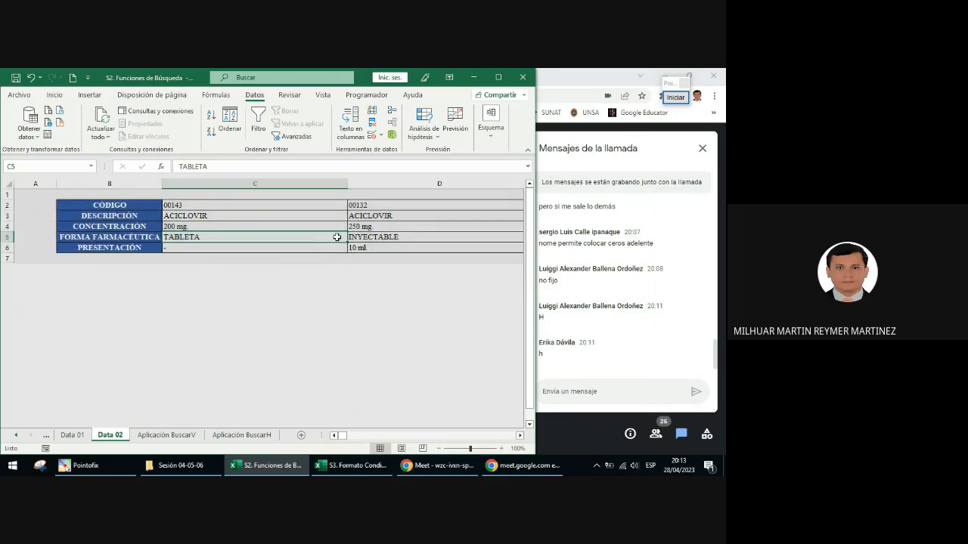
{"action": "left_click", "coordinate": [299, 216]}
{"action": "left_click", "coordinate": [398, 224]}
{"action": "left_click", "coordinate": [333, 225]}
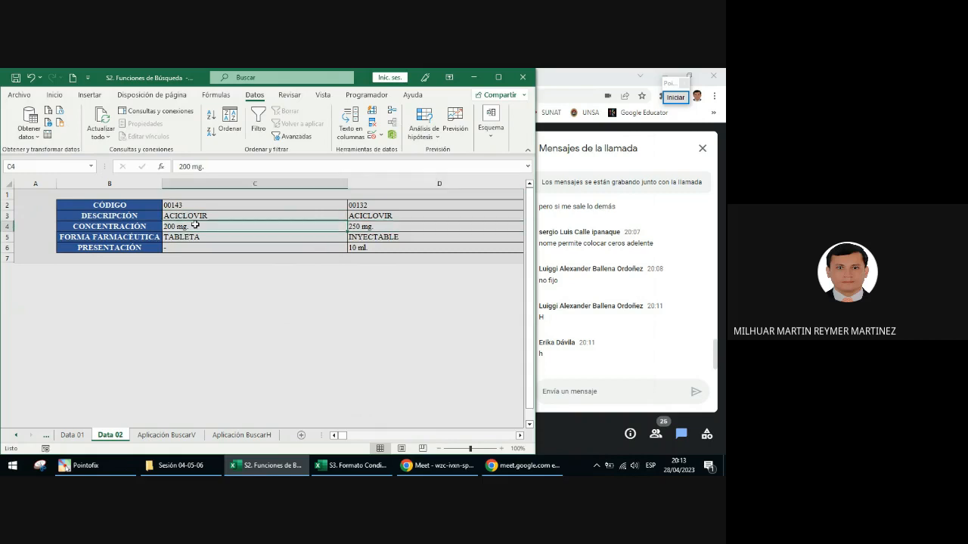
{"action": "left_click", "coordinate": [159, 229]}
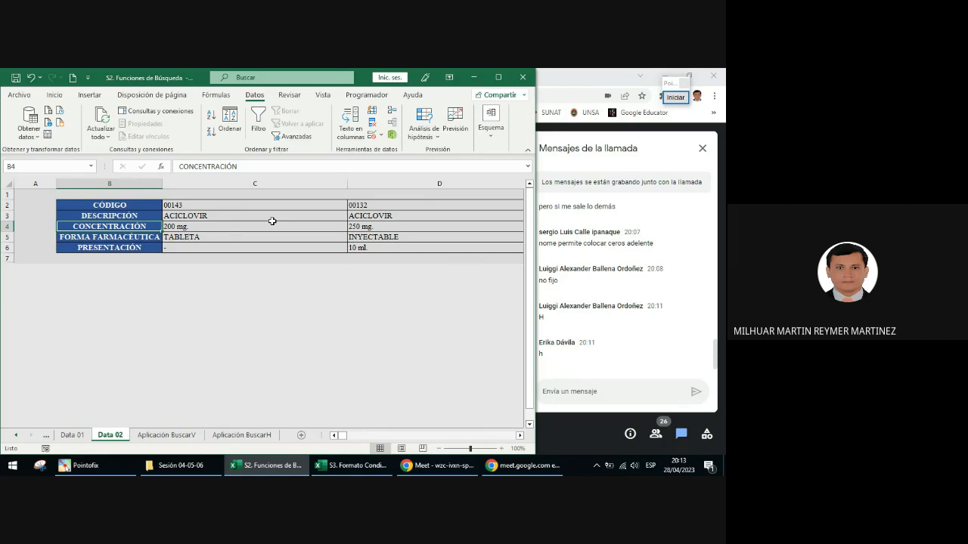
{"action": "left_click", "coordinate": [242, 223]}
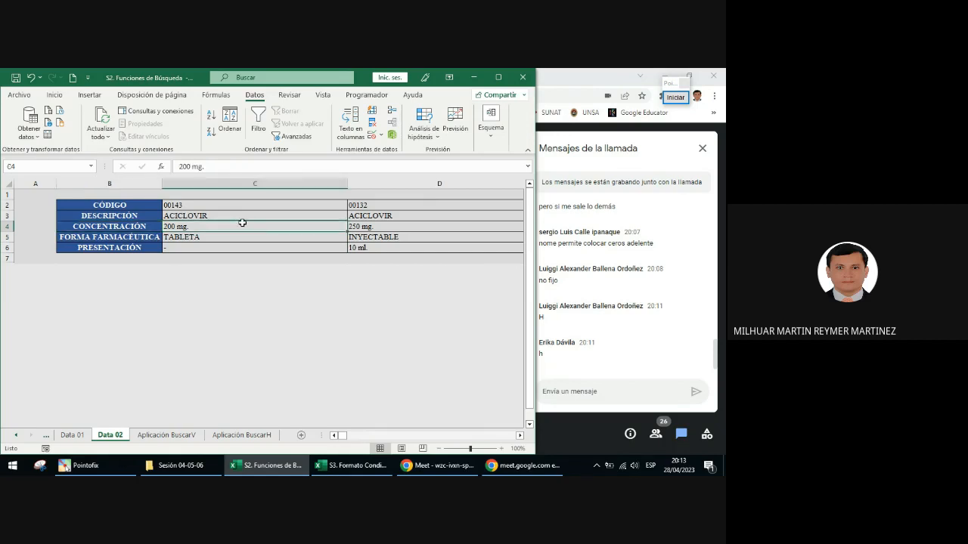
Step: Open the Windows on-screen keyboard to examine where the asterisk key is, and put the keyboard away
{"action": "left_click", "coordinate": [12, 465]}
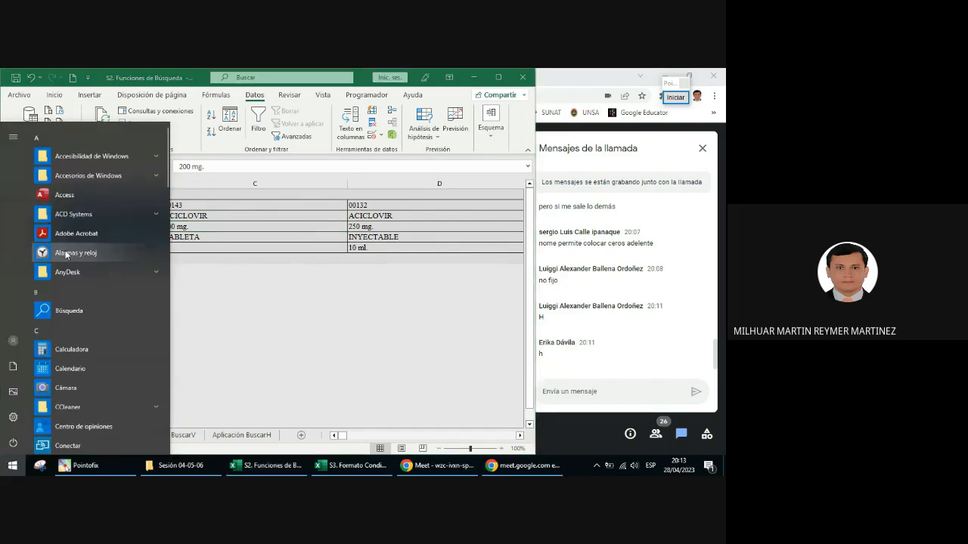
{"action": "left_click", "coordinate": [94, 155]}
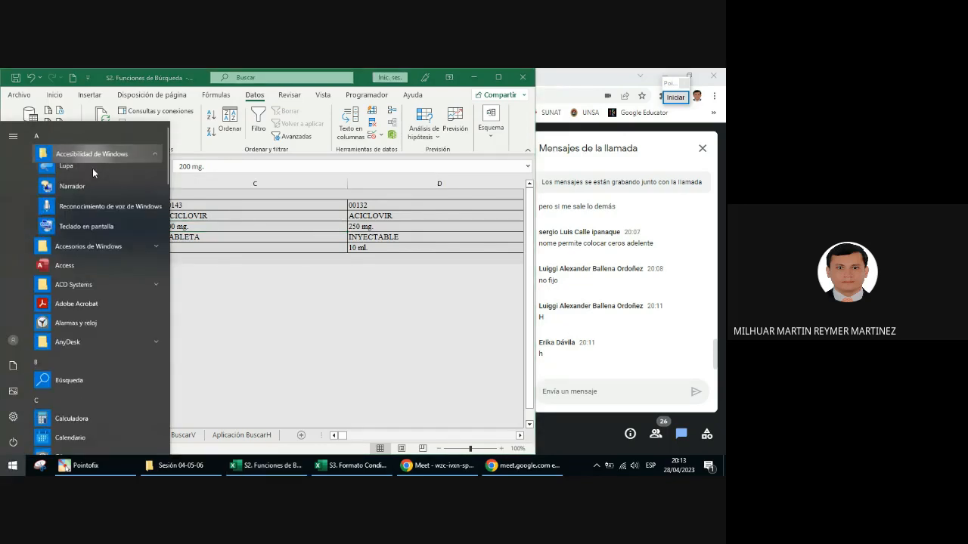
{"action": "left_click", "coordinate": [92, 229]}
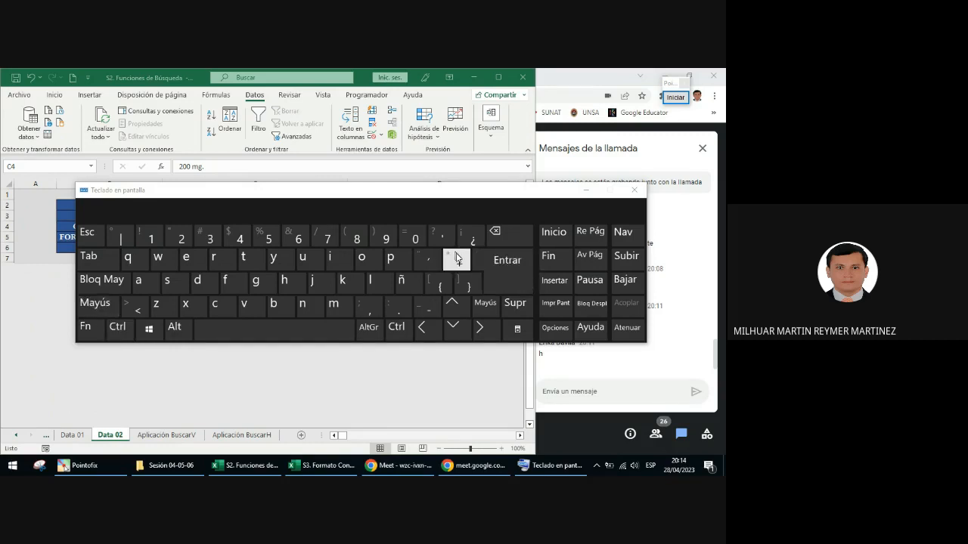
{"action": "left_click", "coordinate": [594, 189]}
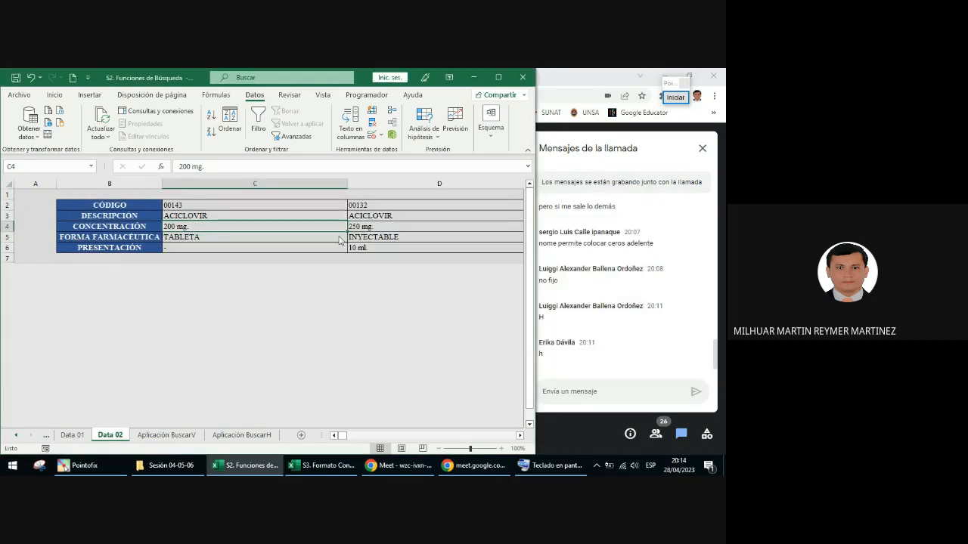
Step: Select the whole data table on the Data 02 sheet, starting from cell C4
{"action": "key", "text": "ctrl+shift+asterisk"}
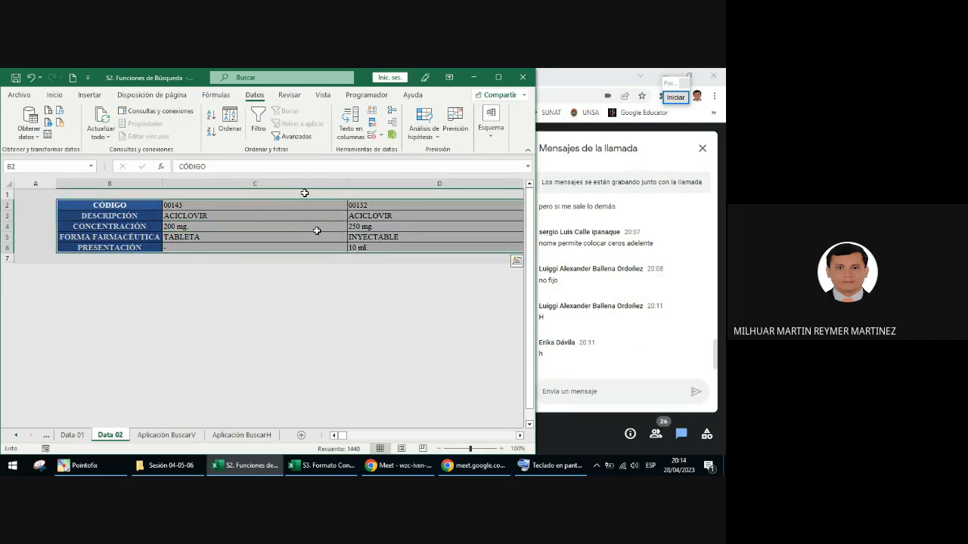
{"action": "left_click", "coordinate": [283, 224]}
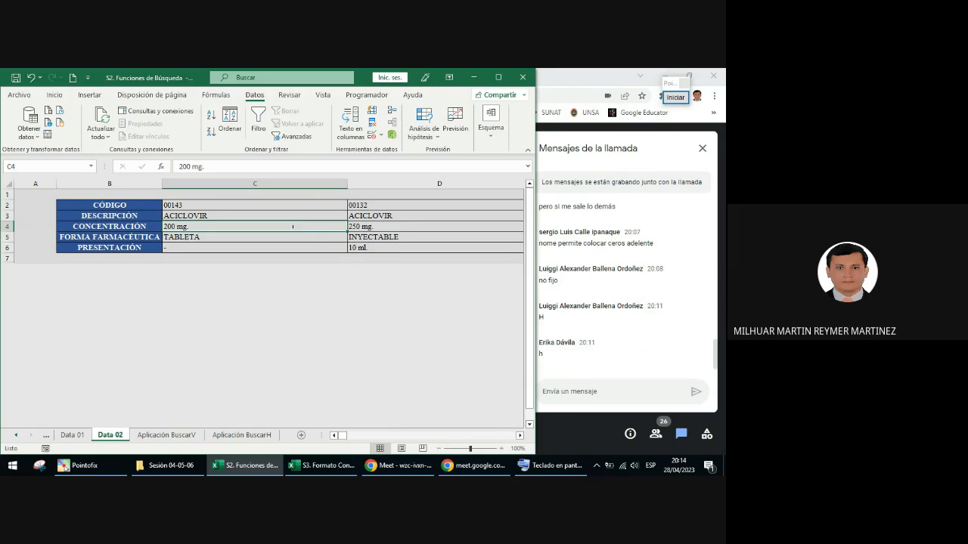
{"action": "key", "text": "ctrl+a"}
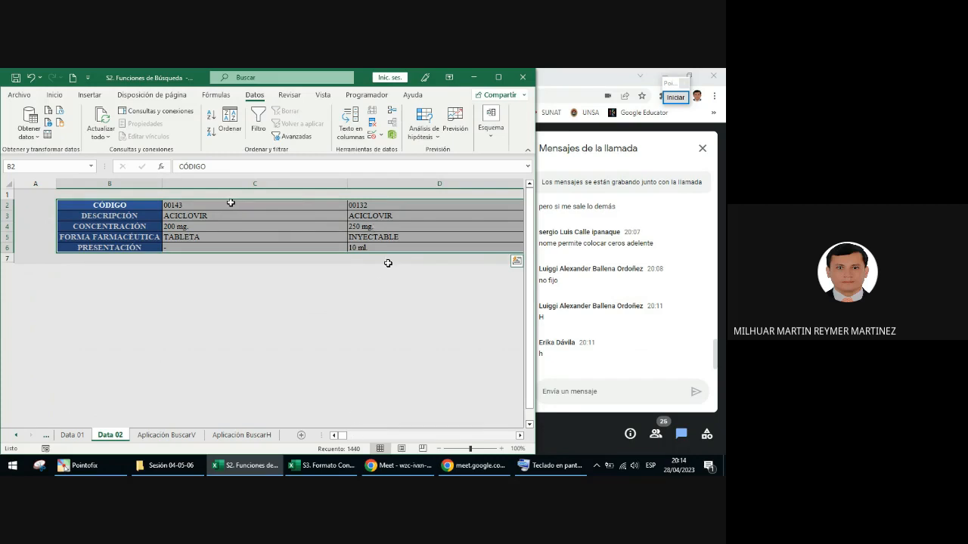
{"action": "mouse_move", "coordinate": [342, 435]}
{"action": "left_mouse_down"}
{"action": "mouse_move", "coordinate": [492, 425]}
{"action": "mouse_move", "coordinate": [339, 427]}
{"action": "left_mouse_up"}
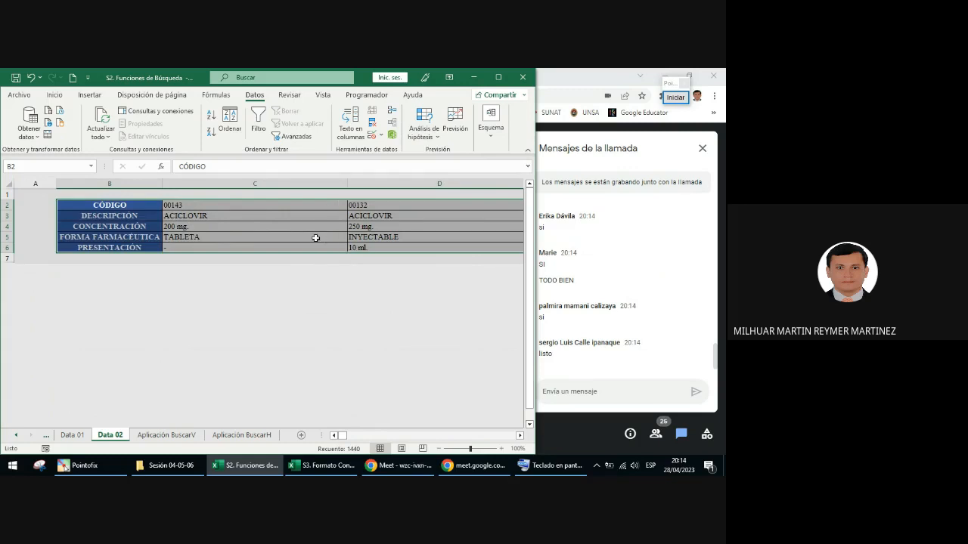
Step: Annotate the Name Box with an orange arrow and an orange rectangle around it, and leave the annotation mode
{"action": "left_click", "coordinate": [674, 98]}
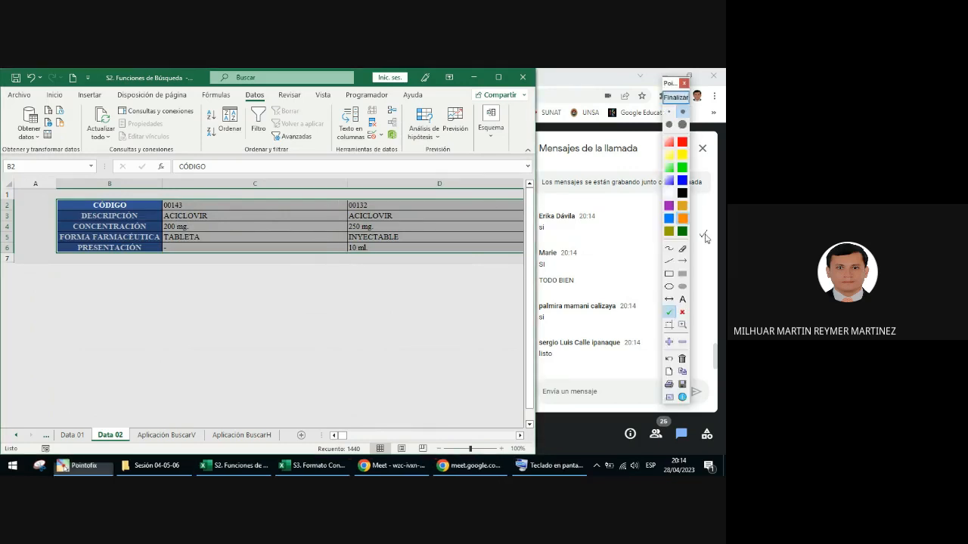
{"action": "left_click", "coordinate": [682, 260]}
{"action": "left_click_drag", "start_coordinate": [144, 218], "coordinate": [73, 168]}
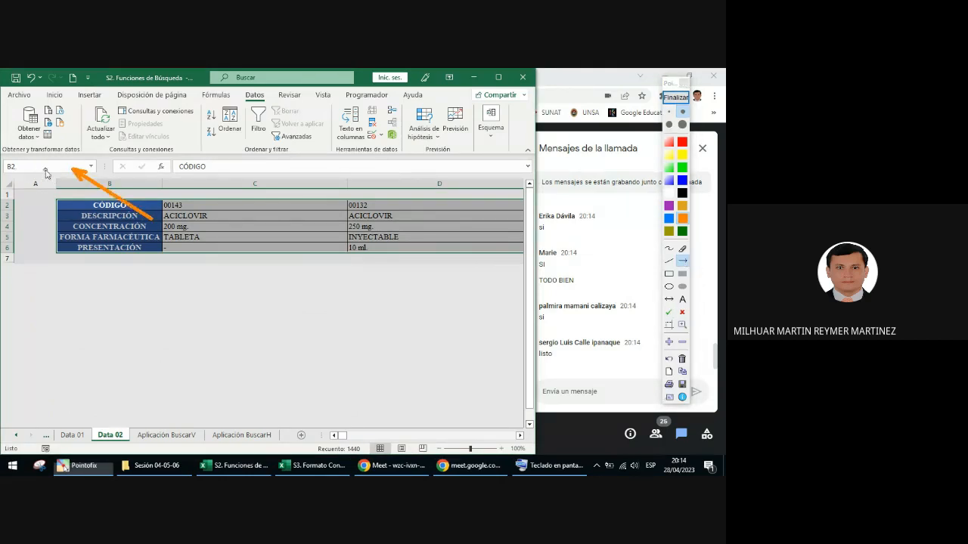
{"action": "left_click", "coordinate": [669, 273]}
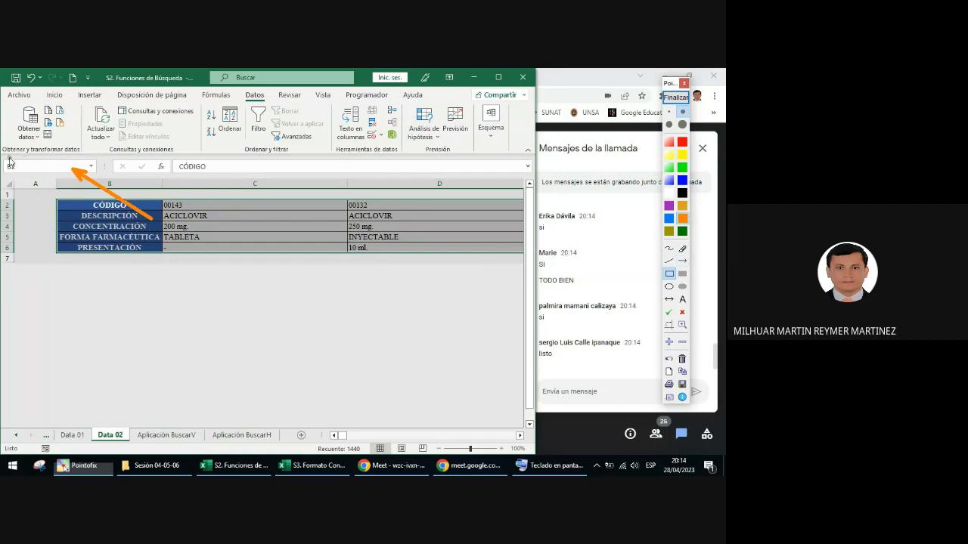
{"action": "left_click_drag", "start_coordinate": [2, 156], "coordinate": [99, 176]}
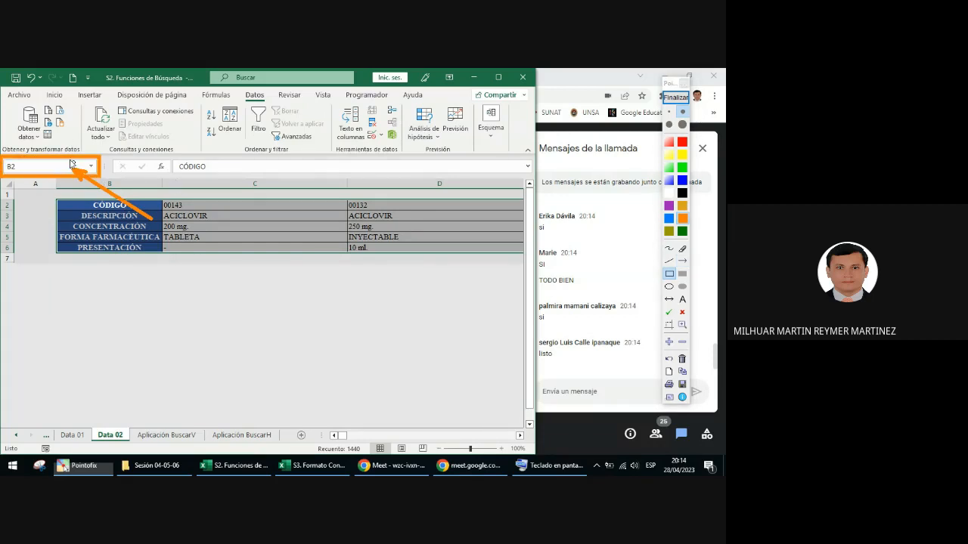
{"action": "left_click", "coordinate": [676, 96]}
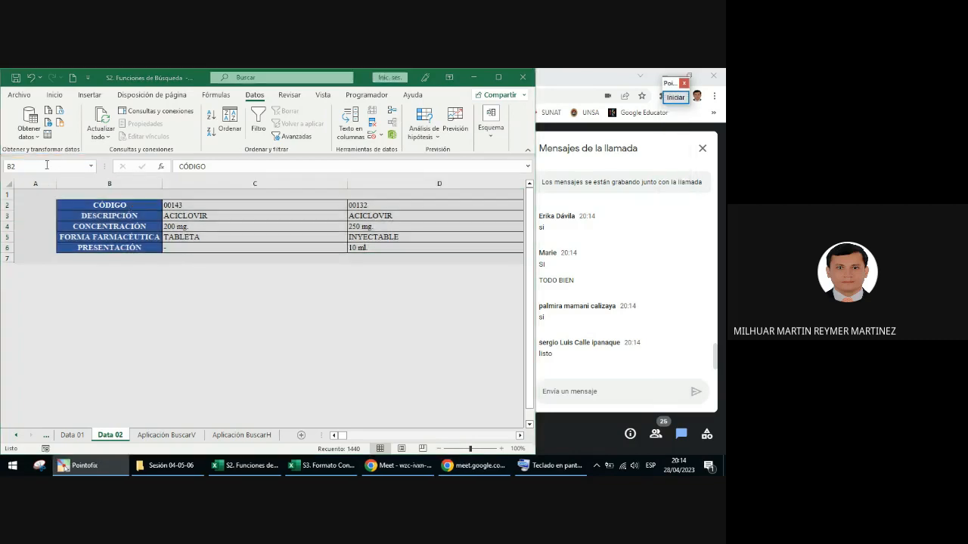
Step: Name the selected table range data_02 and check it in the list of defined names
{"action": "left_click", "coordinate": [35, 168]}
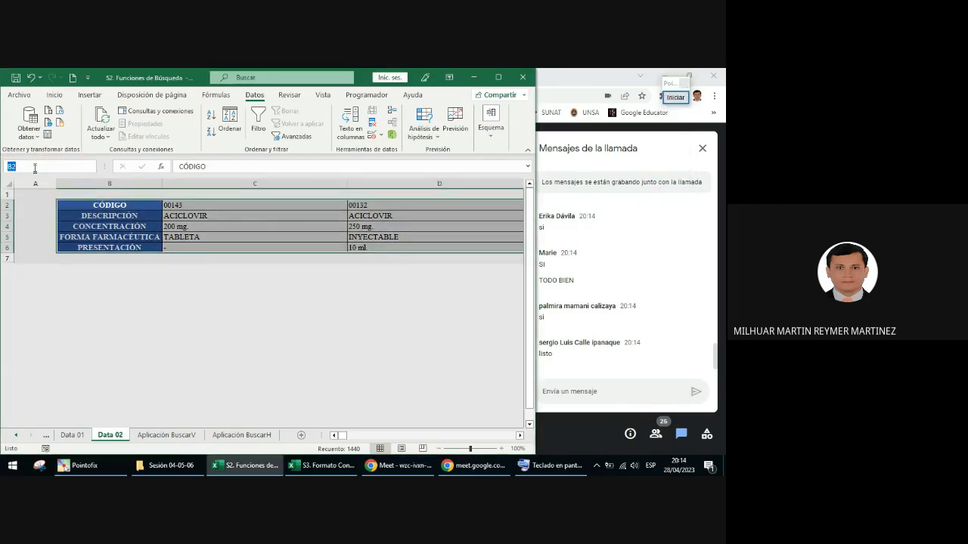
{"action": "key", "text": "BackSpace"}
{"action": "type", "text": "data_02"}
{"action": "key", "text": "Return"}
{"action": "left_click", "coordinate": [91, 167]}
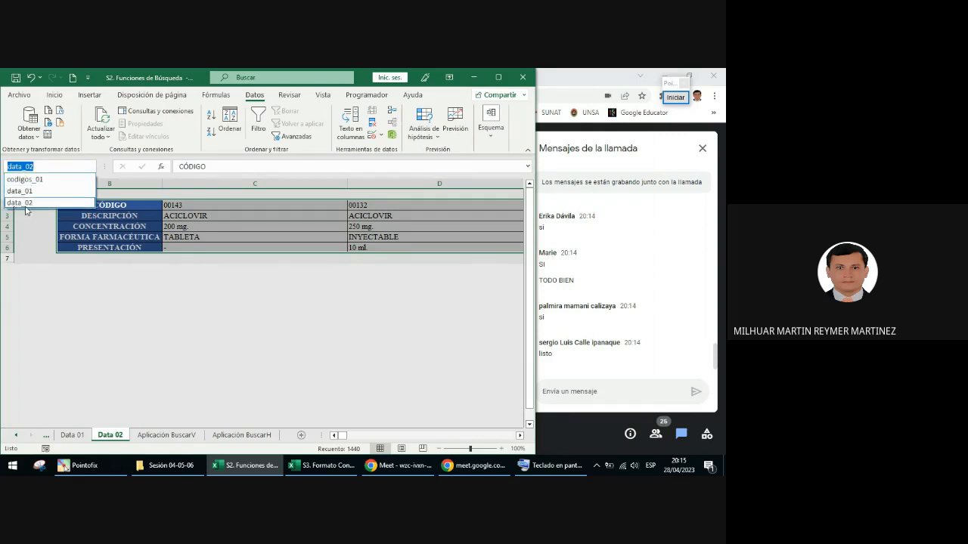
{"action": "left_click", "coordinate": [138, 235]}
Step: Reselect the whole table from cell C4 and re-enter data_02 as its range name
{"action": "left_click", "coordinate": [236, 228]}
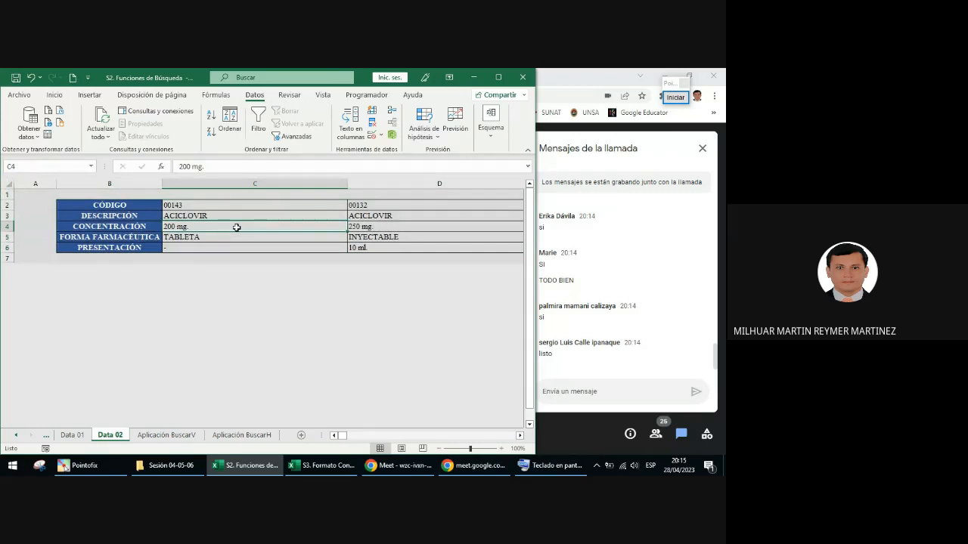
{"action": "key", "text": "ctrl+a"}
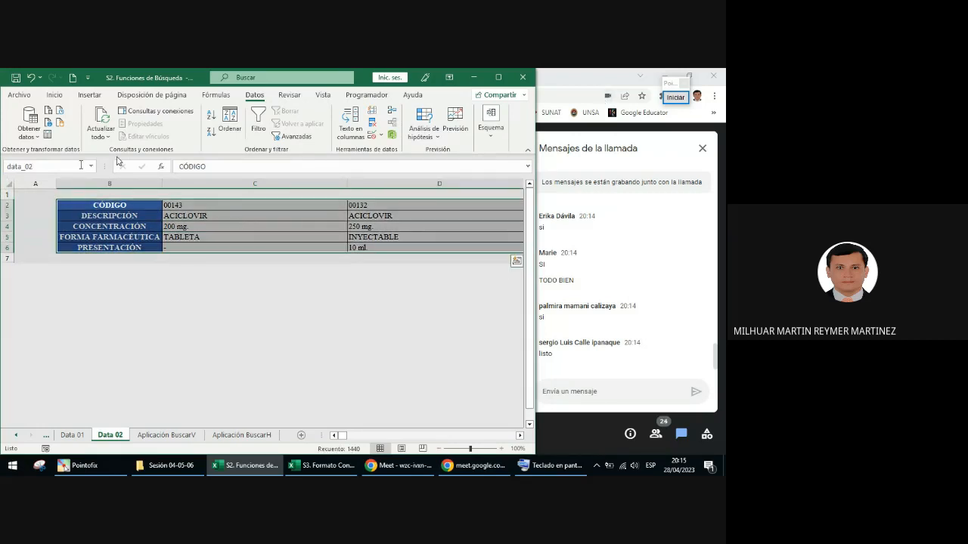
{"action": "left_click", "coordinate": [74, 167]}
{"action": "key", "text": "BackSpace"}
{"action": "type", "text": "data_02"}
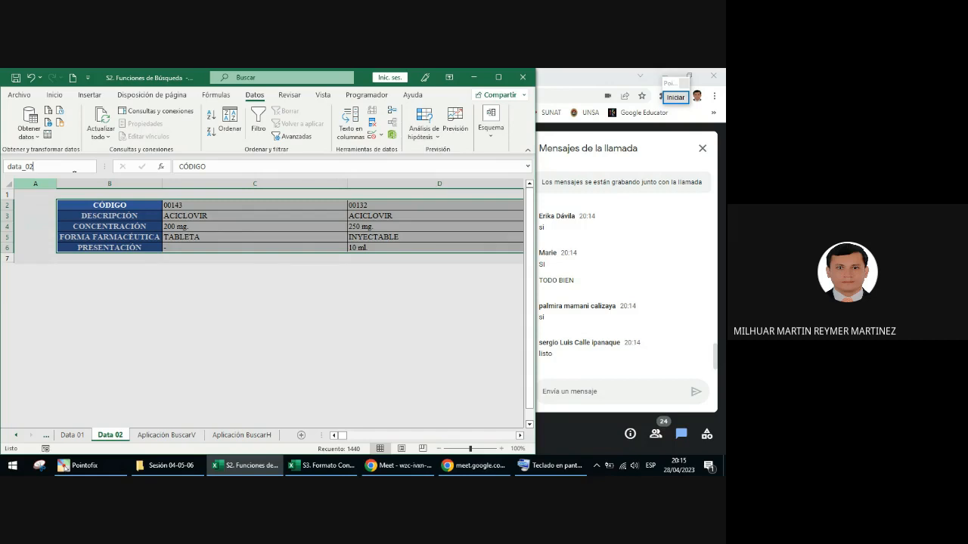
{"action": "left_click", "coordinate": [79, 183]}
Step: Examine the list of defined names with the table selected and again from cell B5
{"action": "left_click", "coordinate": [92, 170]}
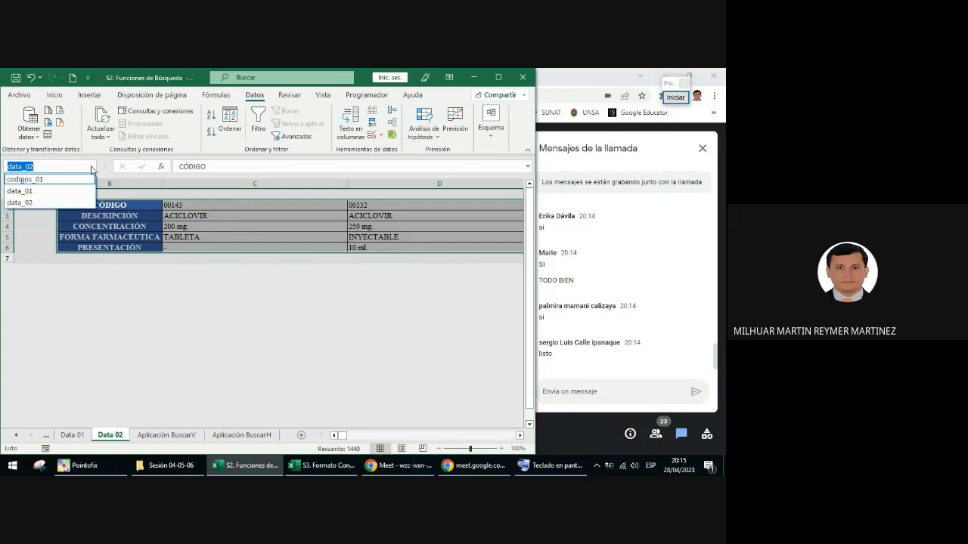
{"action": "left_click", "coordinate": [123, 301]}
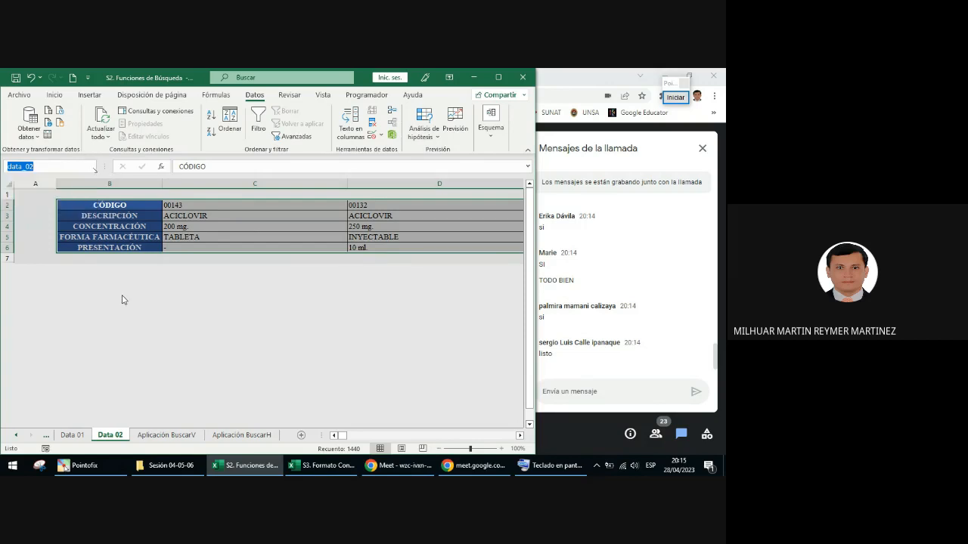
{"action": "left_click", "coordinate": [125, 236]}
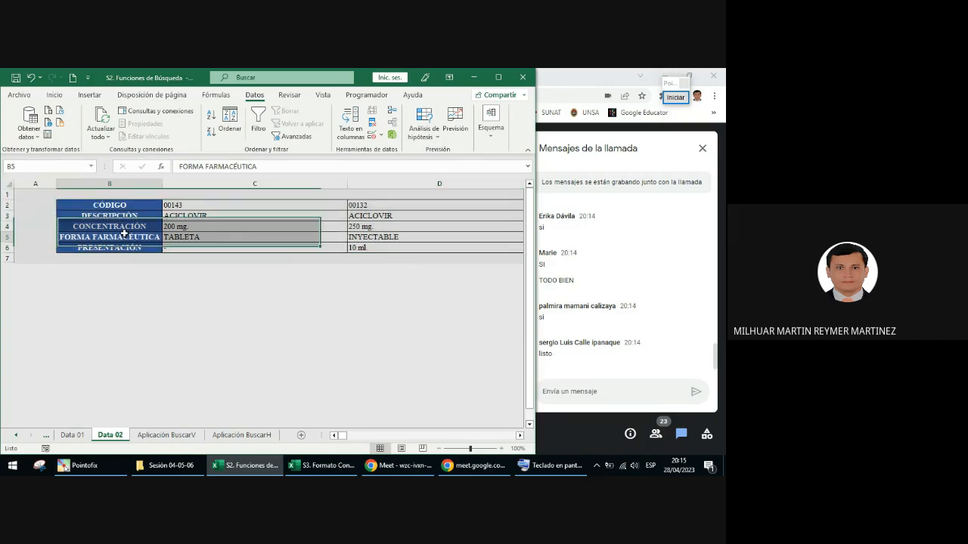
{"action": "left_click", "coordinate": [91, 169]}
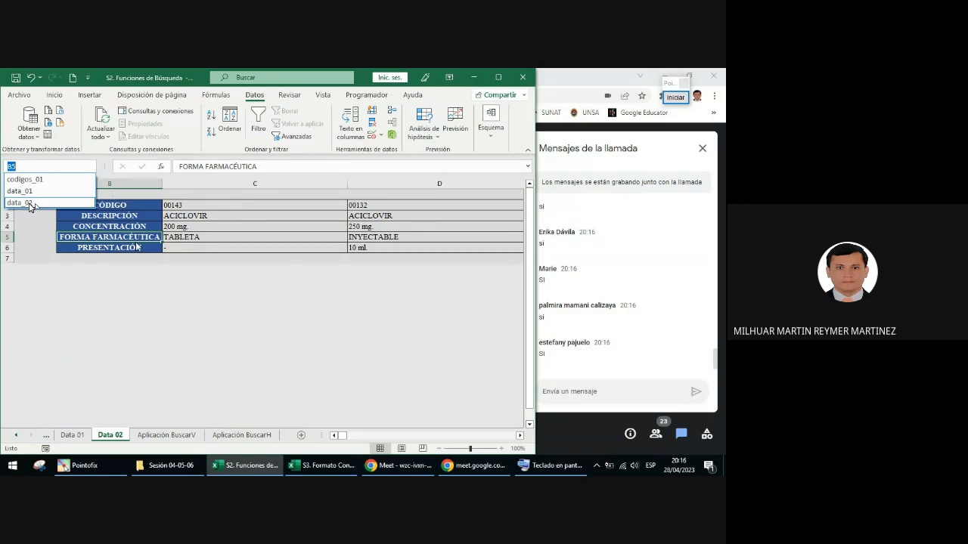
{"action": "left_click", "coordinate": [203, 209]}
Step: Select cell C2 and write the orange annotation text "CTRL + SHIFT +" below the table
{"action": "left_click", "coordinate": [195, 204]}
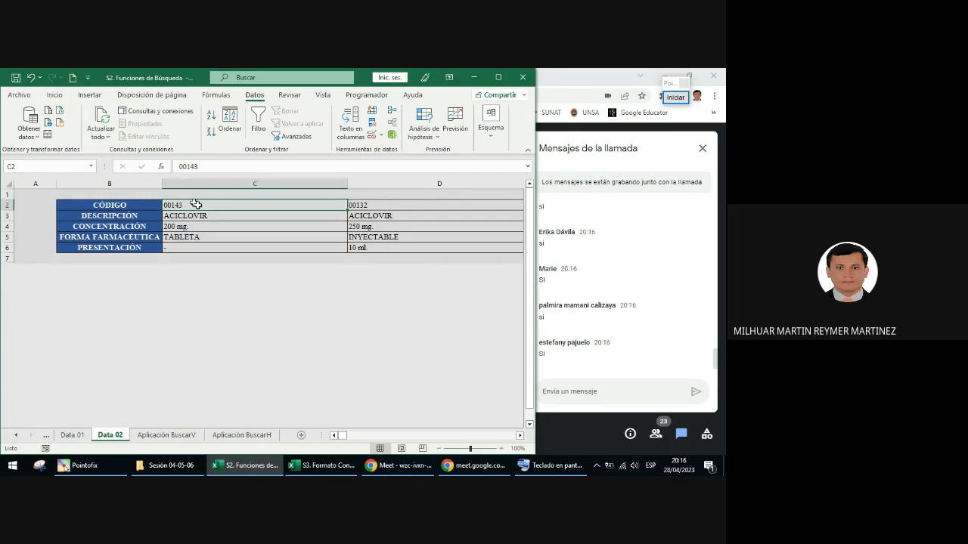
{"action": "left_click", "coordinate": [674, 97]}
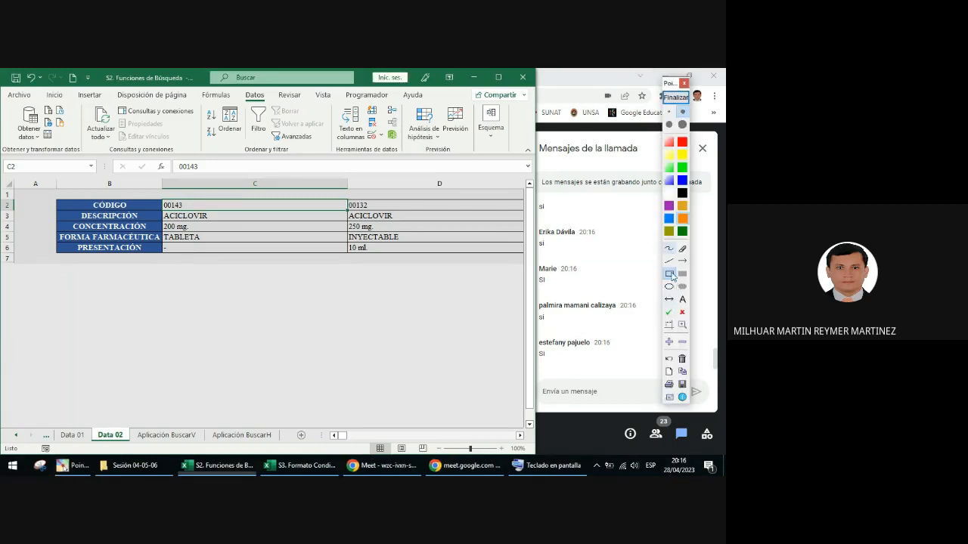
{"action": "left_click", "coordinate": [682, 300]}
{"action": "left_click", "coordinate": [228, 303]}
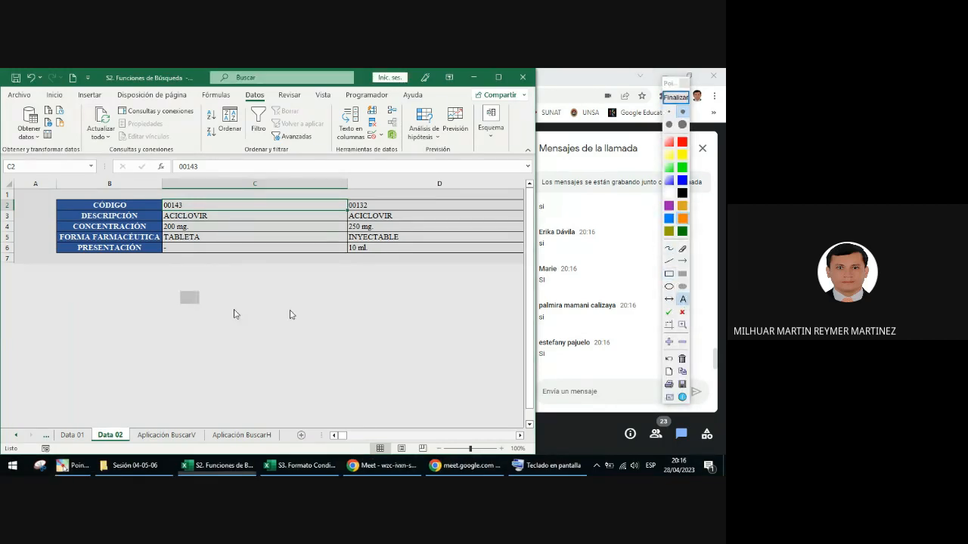
{"action": "type", "text": "CTRL"}
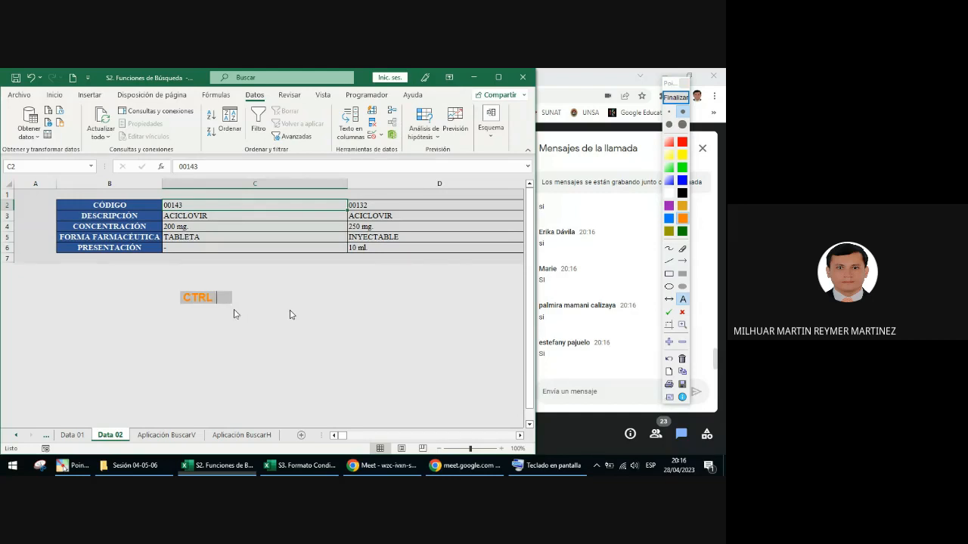
{"action": "type", "text": " + SHIFT"}
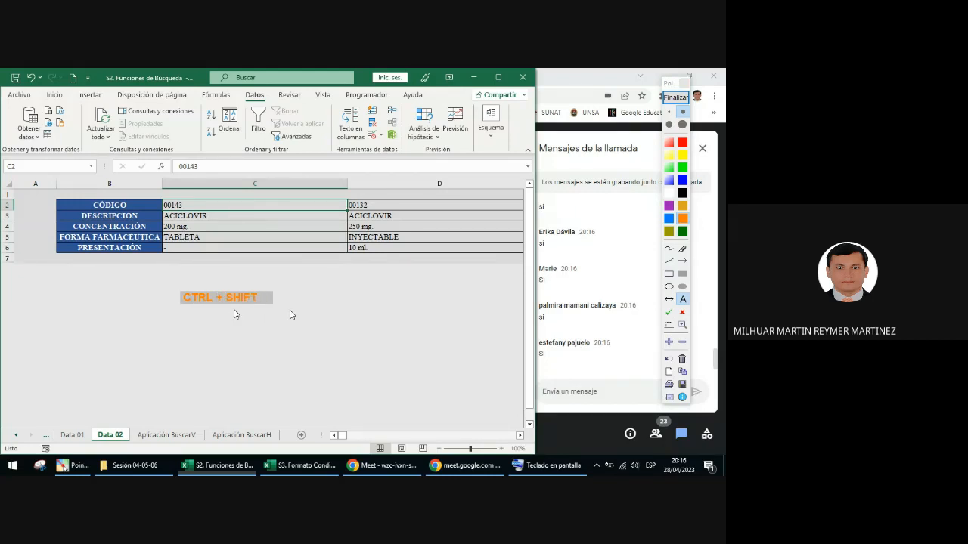
{"action": "type", "text": " +"}
Step: Draw an orange right-pointing arrow after the note and a red circle around the code in C2, and leave the annotation mode
{"action": "left_click", "coordinate": [682, 261]}
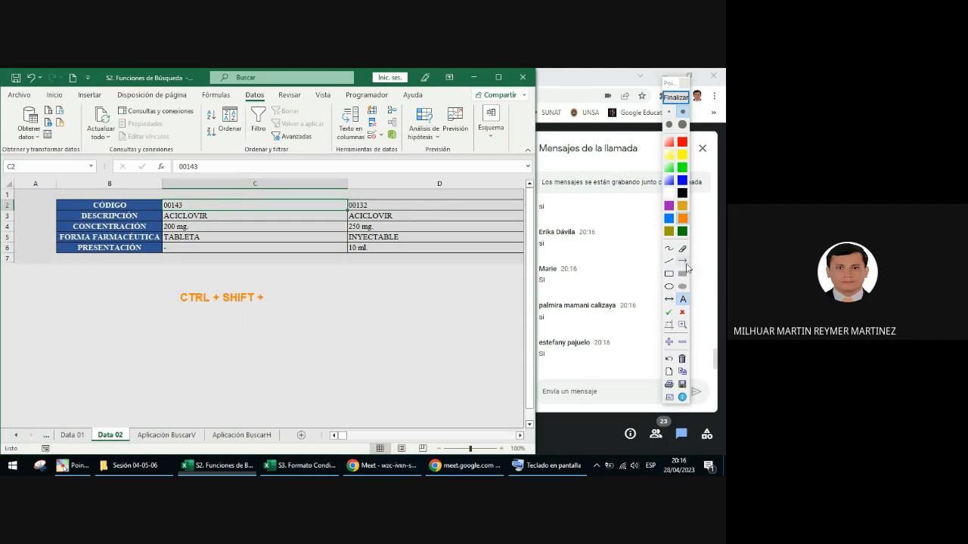
{"action": "left_click_drag", "start_coordinate": [273, 301], "coordinate": [306, 298]}
{"action": "left_click", "coordinate": [670, 286]}
{"action": "left_click_drag", "start_coordinate": [157, 194], "coordinate": [189, 218]}
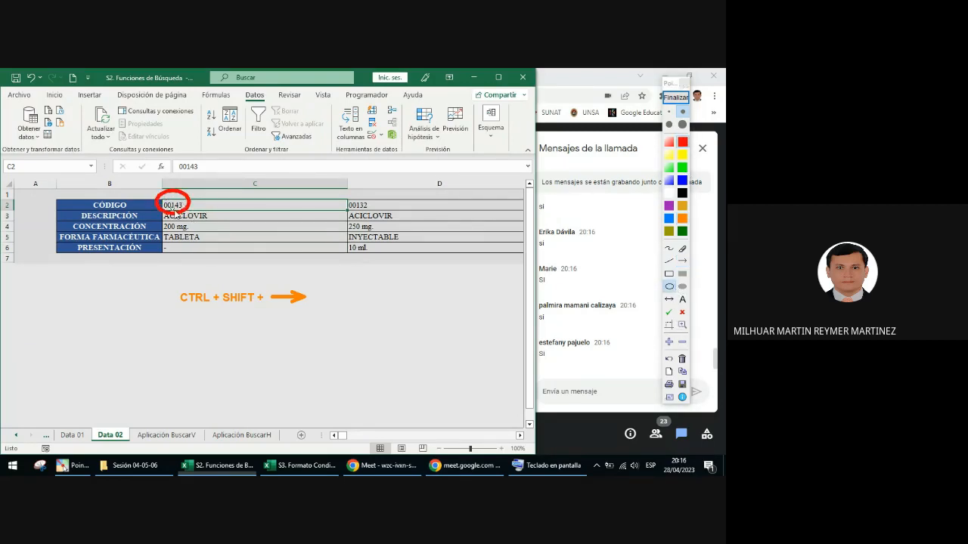
{"action": "left_click", "coordinate": [675, 97]}
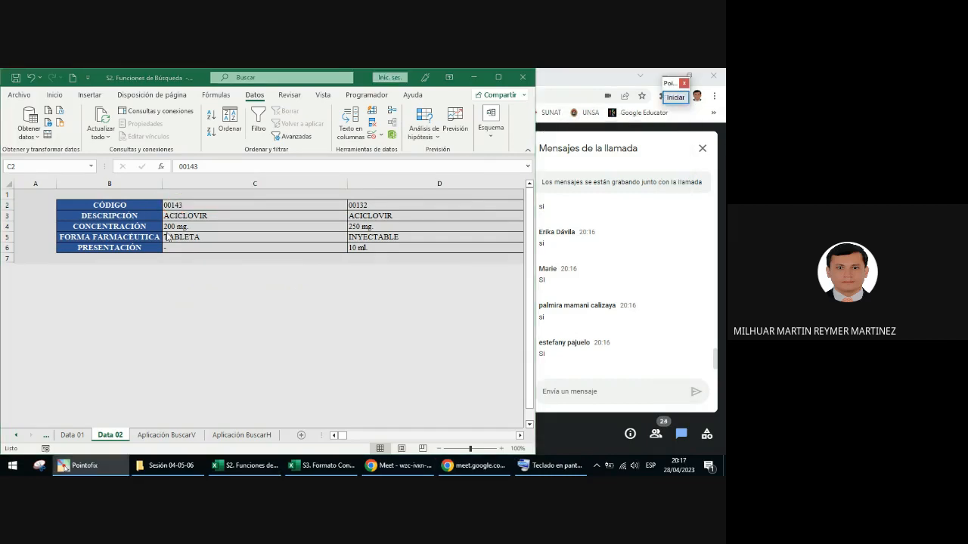
Step: Select the row of codes from C2 through the last filled column, and return to cell C2
{"action": "left_click", "coordinate": [183, 203]}
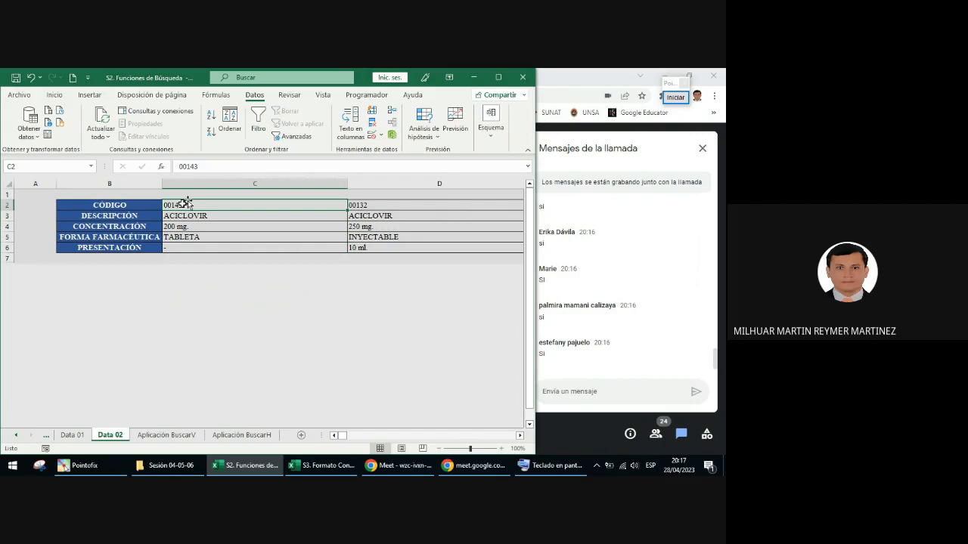
{"action": "key", "text": "ctrl+shift+Right"}
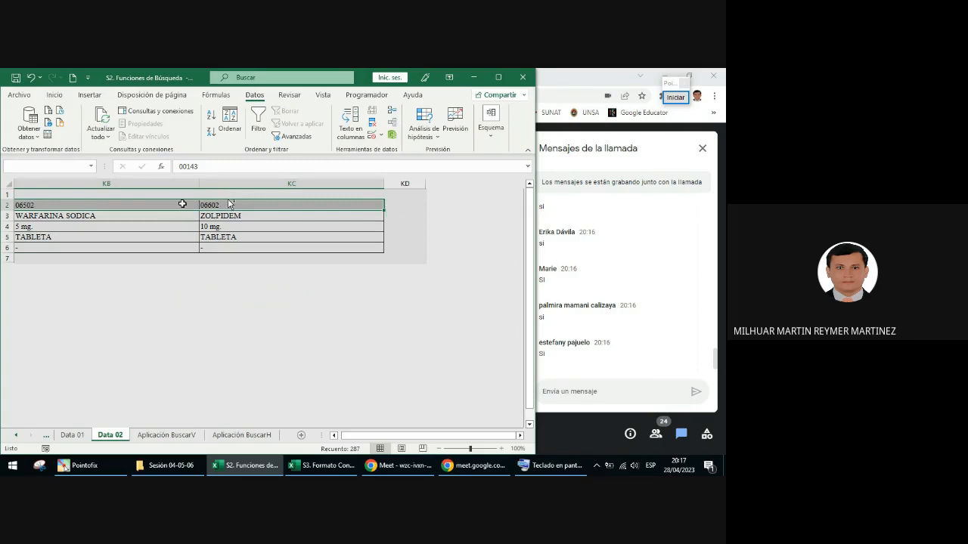
{"action": "key", "text": "ctrl+Home"}
{"action": "left_click", "coordinate": [213, 205]}
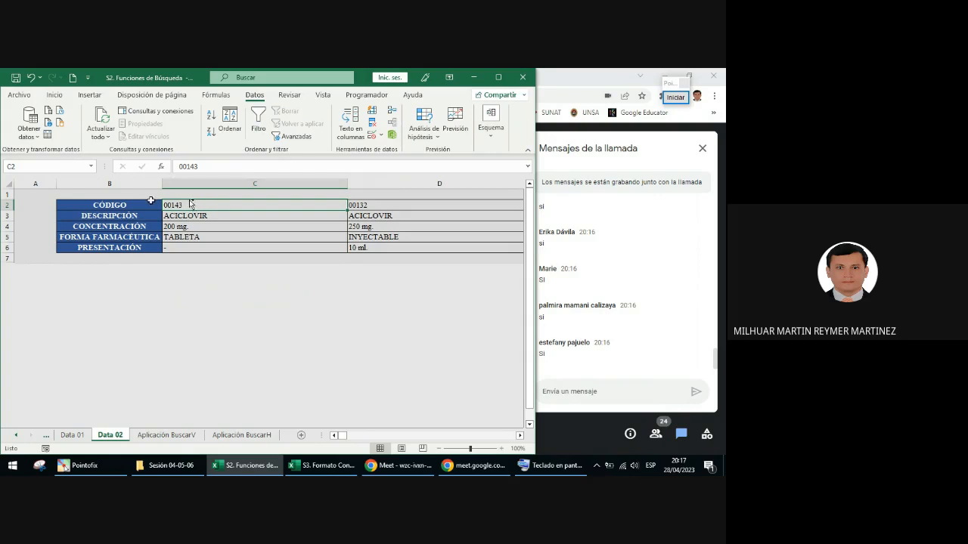
Step: Select all the codes in row 2 from C2 to the last filled column, leaving out the CÓDIGO header
{"action": "left_click", "coordinate": [106, 205]}
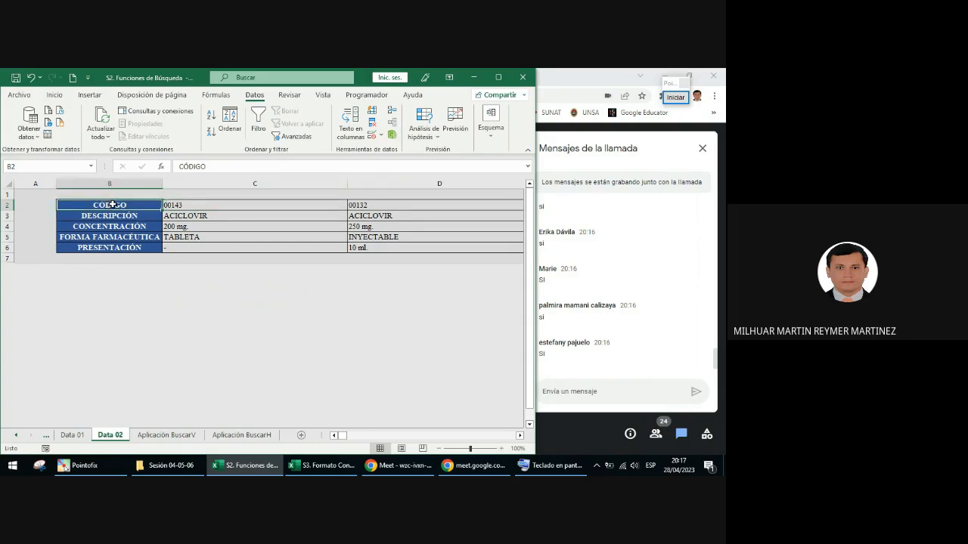
{"action": "left_click", "coordinate": [178, 209]}
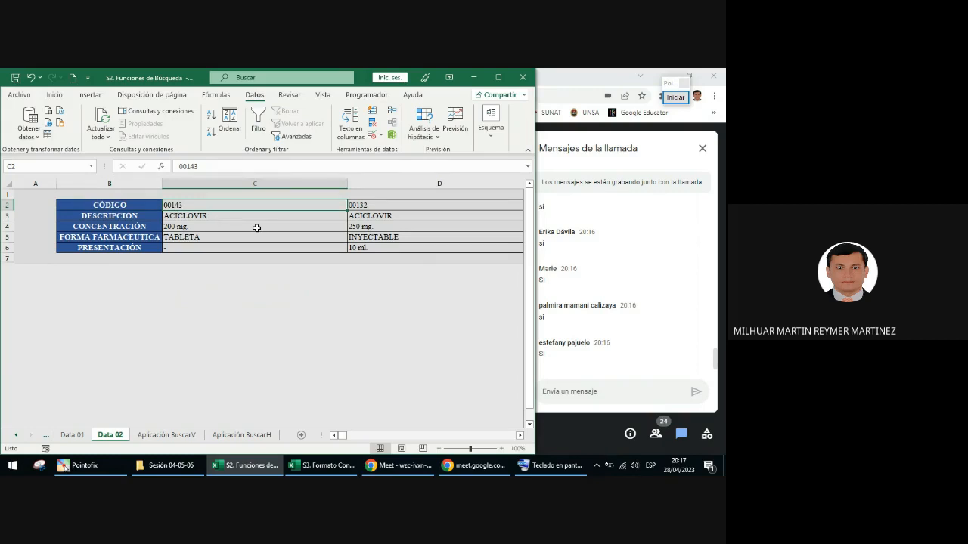
{"action": "key", "text": "ctrl+shift+Right"}
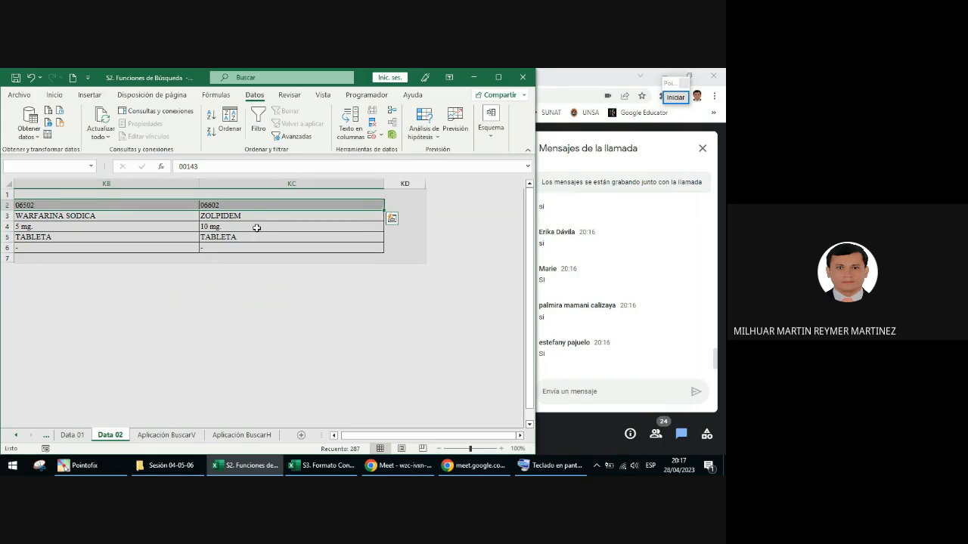
Step: Annotate the screen with a red arrow pointing to the Name Box, and leave the annotation mode
{"action": "left_click", "coordinate": [675, 97]}
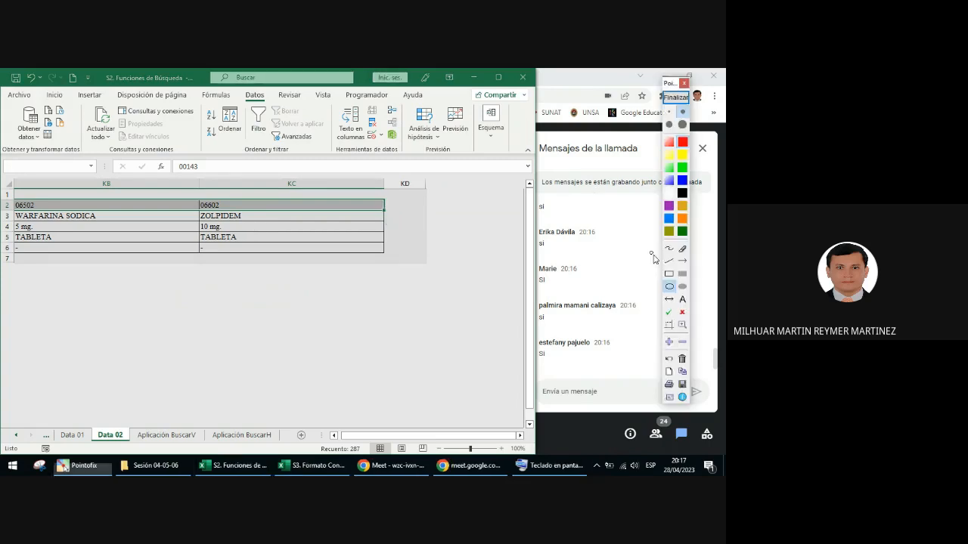
{"action": "left_click", "coordinate": [682, 260]}
{"action": "left_click_drag", "start_coordinate": [97, 210], "coordinate": [48, 173]}
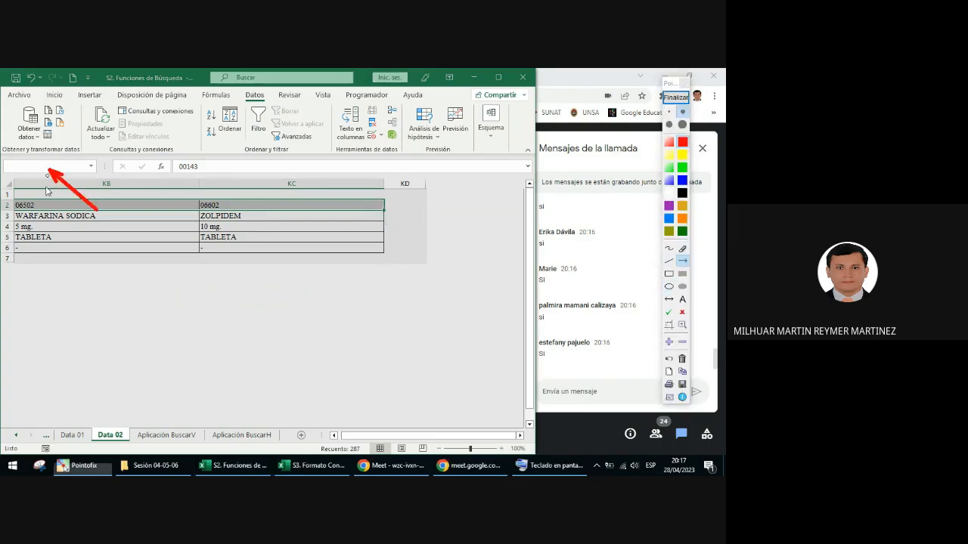
{"action": "left_click", "coordinate": [675, 97]}
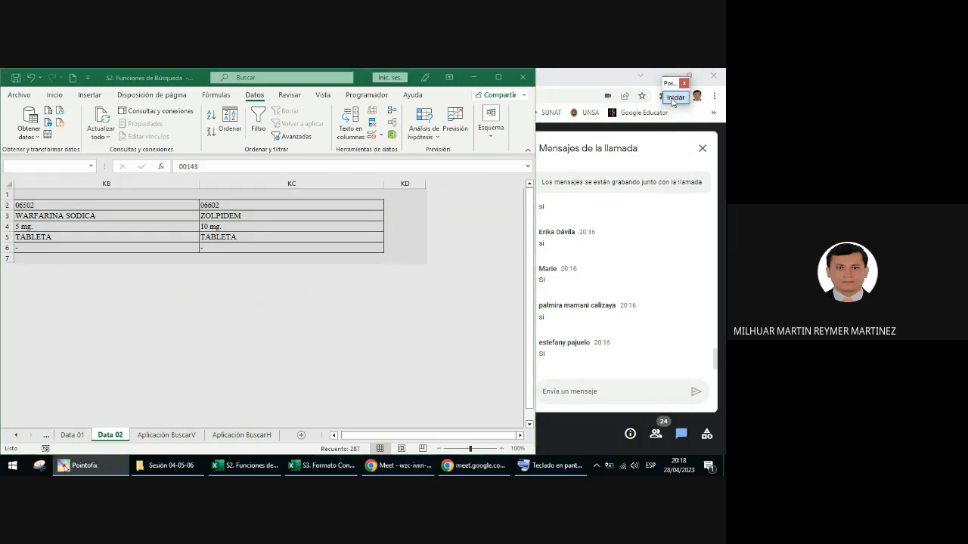
Step: Name the selected row of codes codigos_02
{"action": "left_click", "coordinate": [64, 167]}
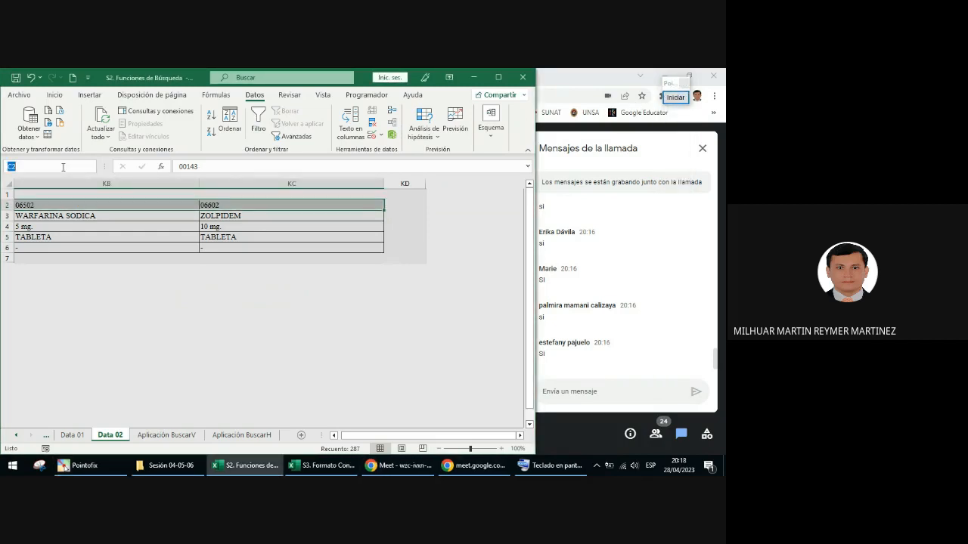
{"action": "key", "text": "BackSpace"}
{"action": "type", "text": "codigos_02"}
{"action": "key", "text": "Return"}
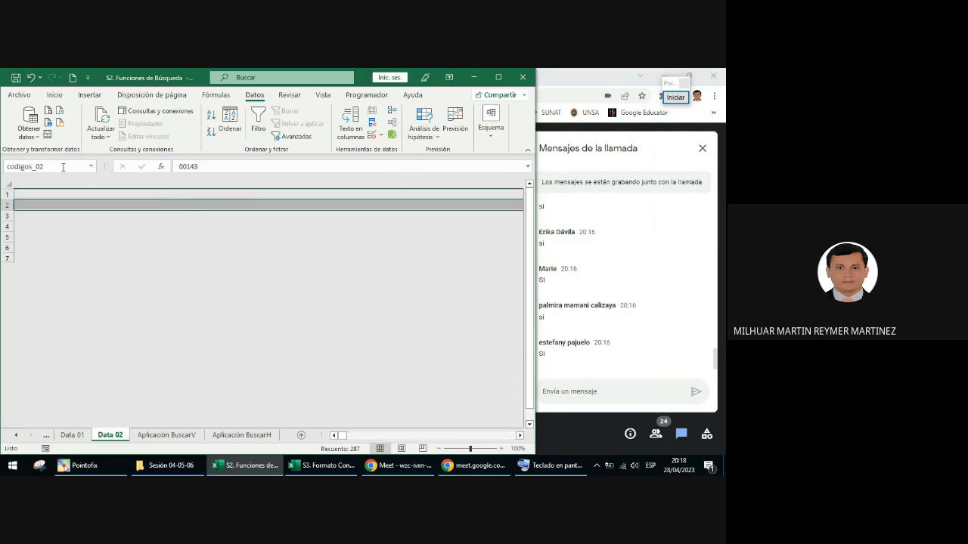
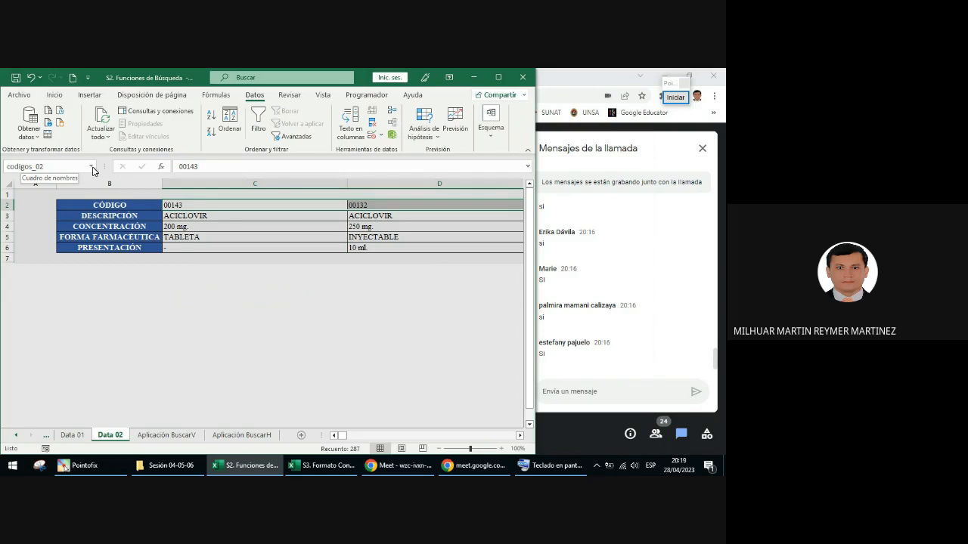
Step: Go to the named ranges data_02 and codigos_02 in turn to check which cells of the Data 02 table each one covers
{"action": "left_click", "coordinate": [92, 167]}
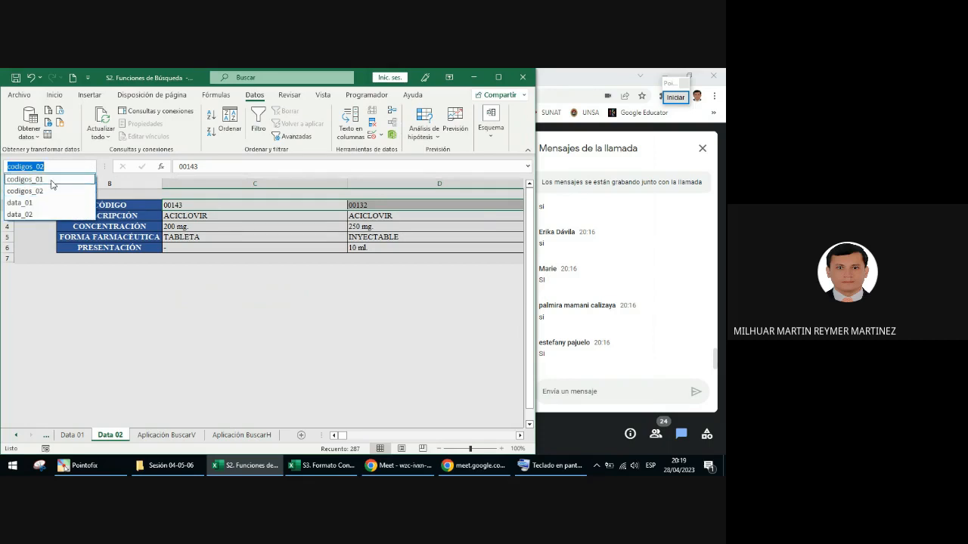
{"action": "left_click", "coordinate": [22, 216]}
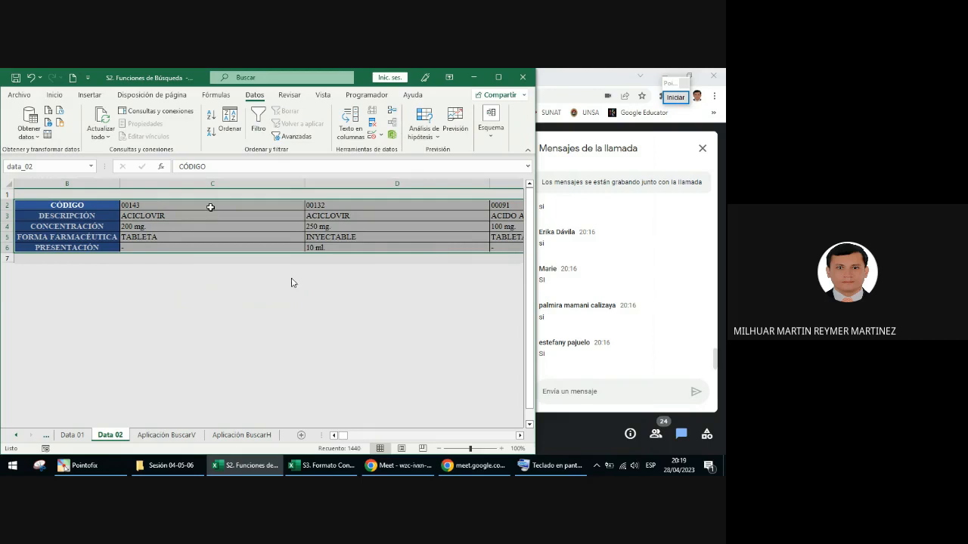
{"action": "left_click", "coordinate": [92, 167]}
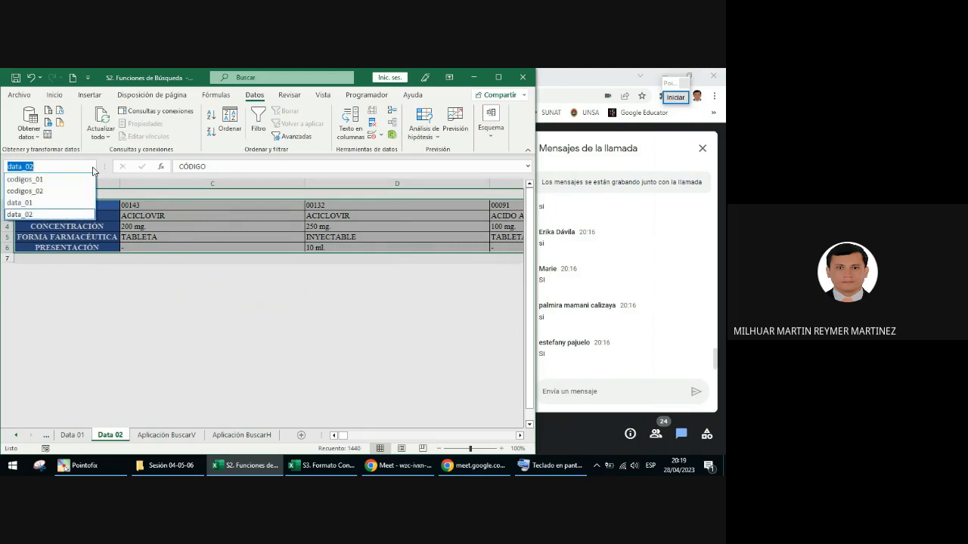
{"action": "left_click", "coordinate": [56, 191]}
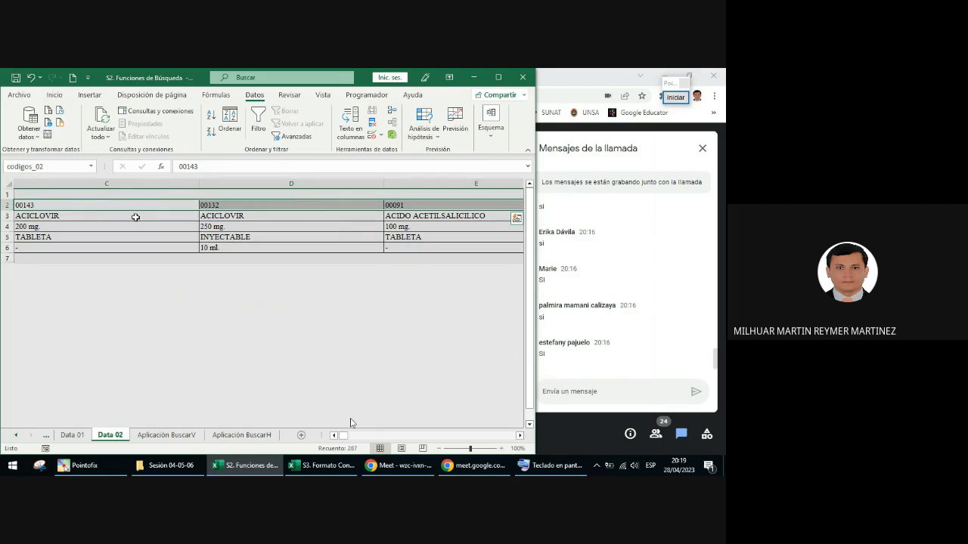
{"action": "left_click", "coordinate": [334, 436]}
{"action": "left_click", "coordinate": [334, 436]}
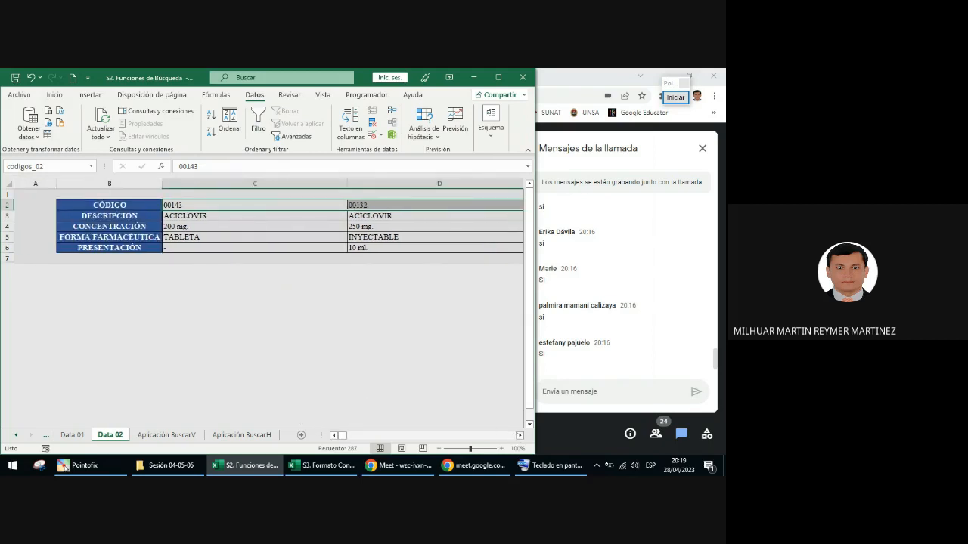
{"action": "scroll", "coordinate": [382, 248], "scroll_direction": "right", "scroll_amount": 3}
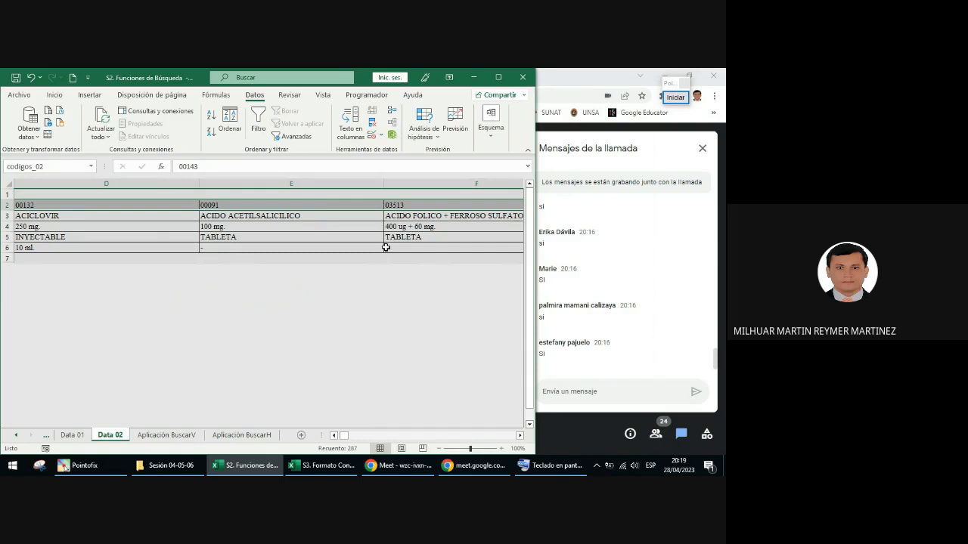
{"action": "left_click", "coordinate": [92, 168]}
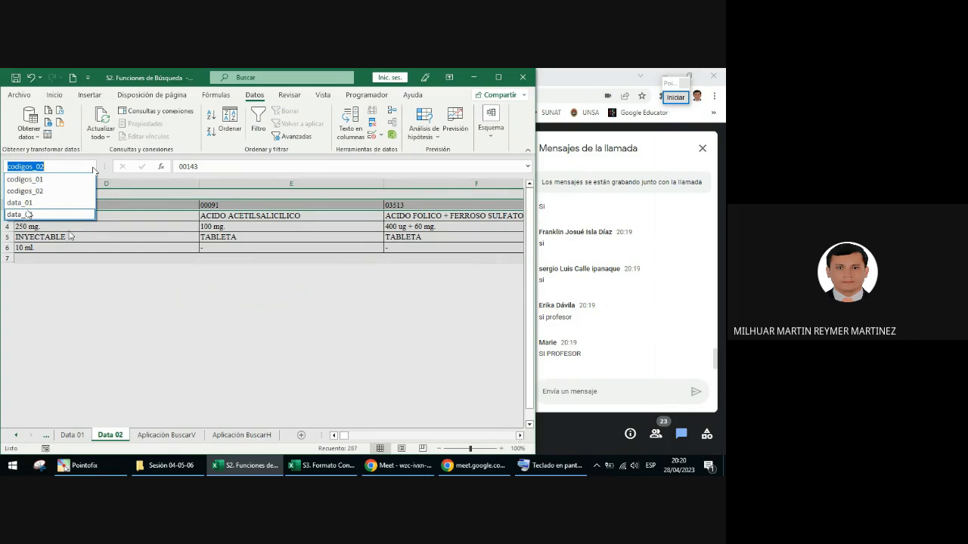
{"action": "key", "text": "Escape"}
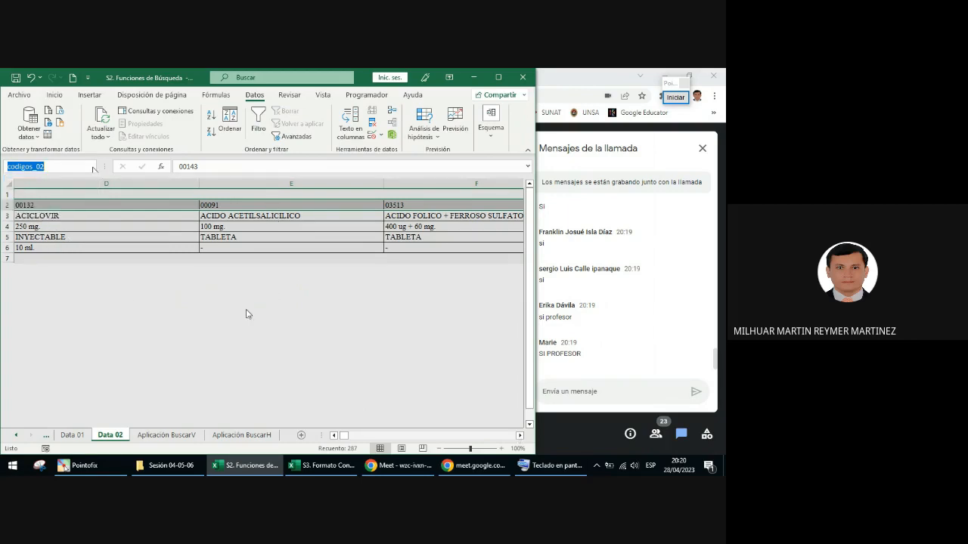
Step: Open the Aplicación BuscarH sheet and maximize the workbook window
{"action": "left_click", "coordinate": [266, 434]}
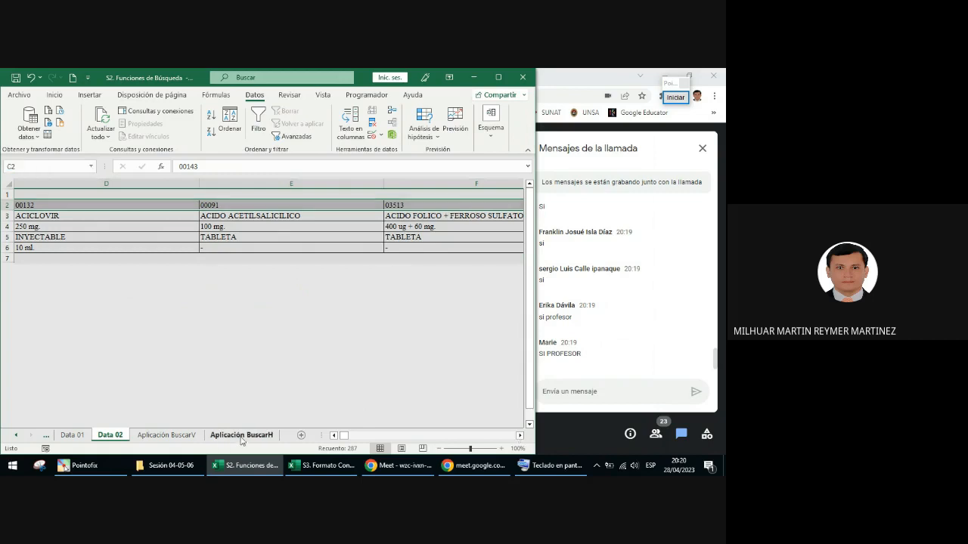
{"action": "key", "text": "super+Up"}
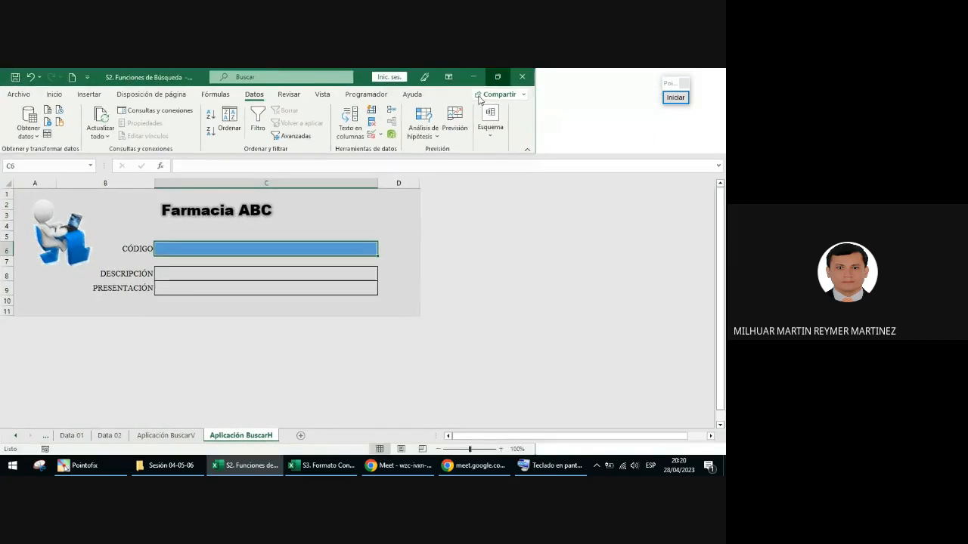
{"action": "scroll", "coordinate": [361, 252], "scroll_direction": "up", "scroll_amount": 3, "text": "ctrl"}
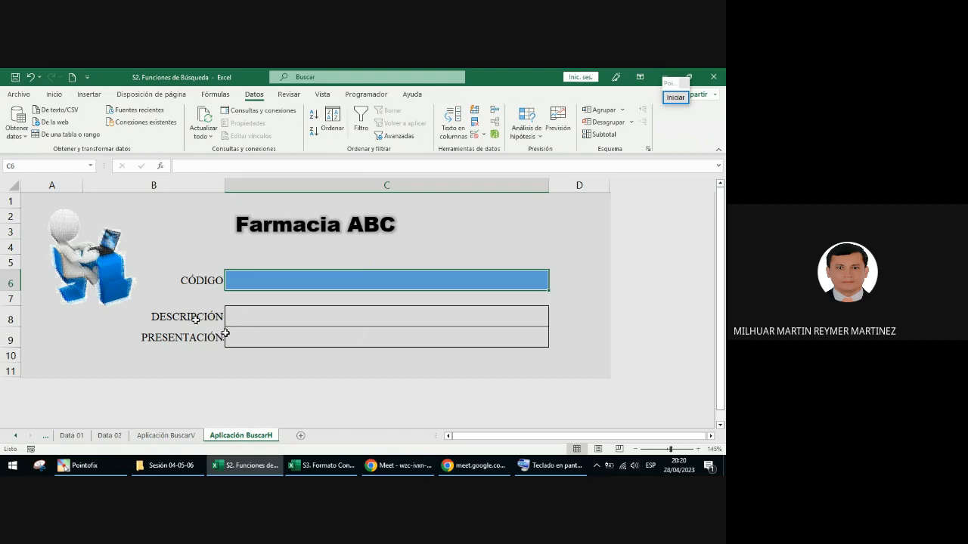
Step: On the Data 02 sheet, annotate the DESCRIPCIÓN header with a red rectangle and a short red line beside it in column A
{"action": "left_click", "coordinate": [125, 437]}
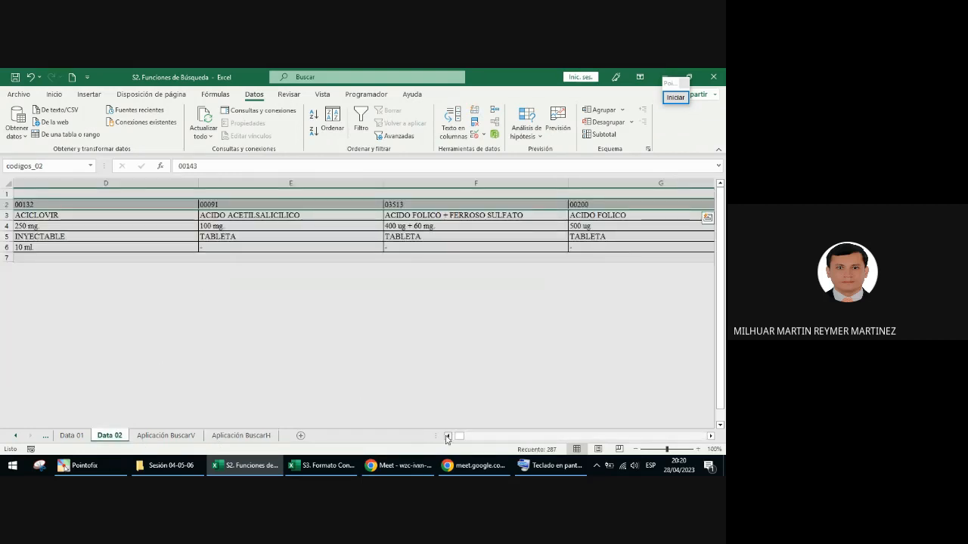
{"action": "left_click_drag", "start_coordinate": [458, 436], "coordinate": [446, 438]}
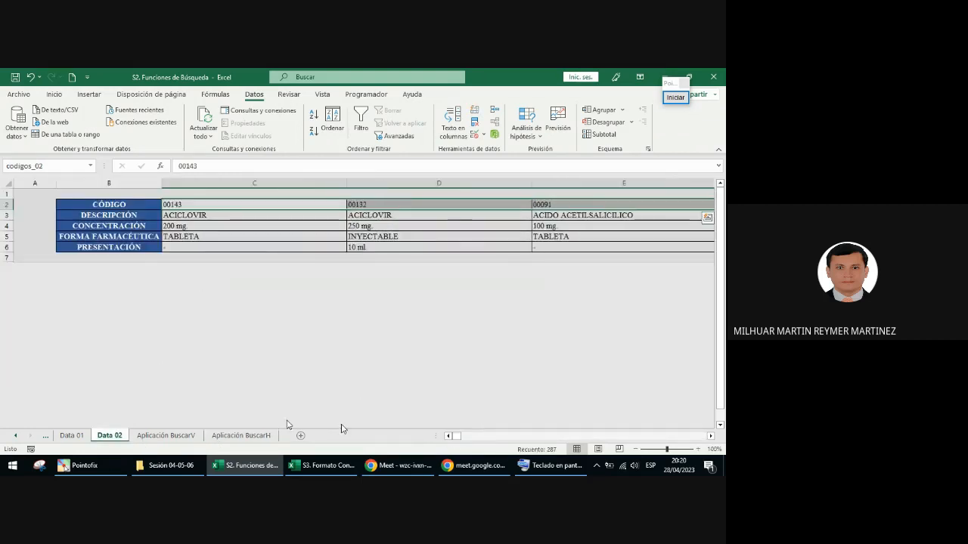
{"action": "left_click", "coordinate": [675, 97]}
{"action": "left_click", "coordinate": [669, 273]}
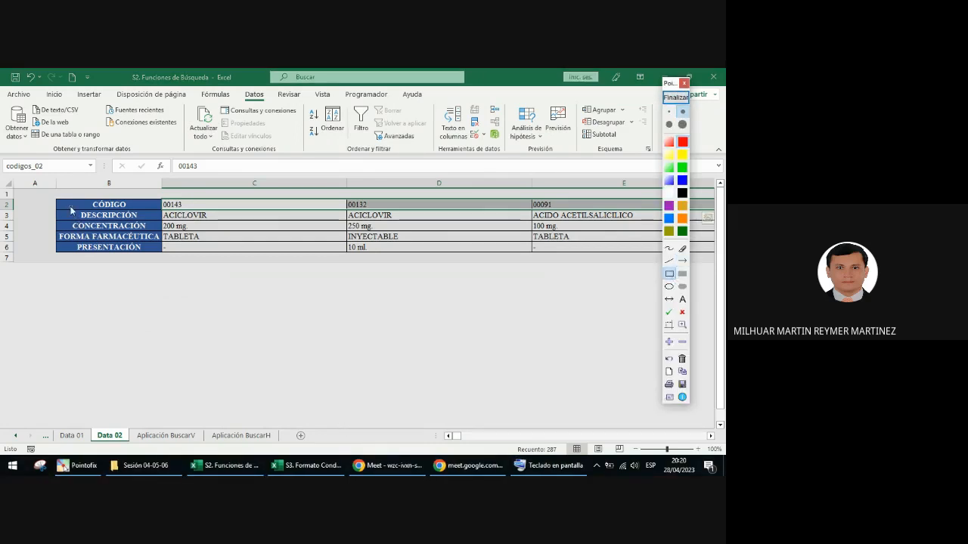
{"action": "left_click_drag", "start_coordinate": [70, 207], "coordinate": [145, 223]}
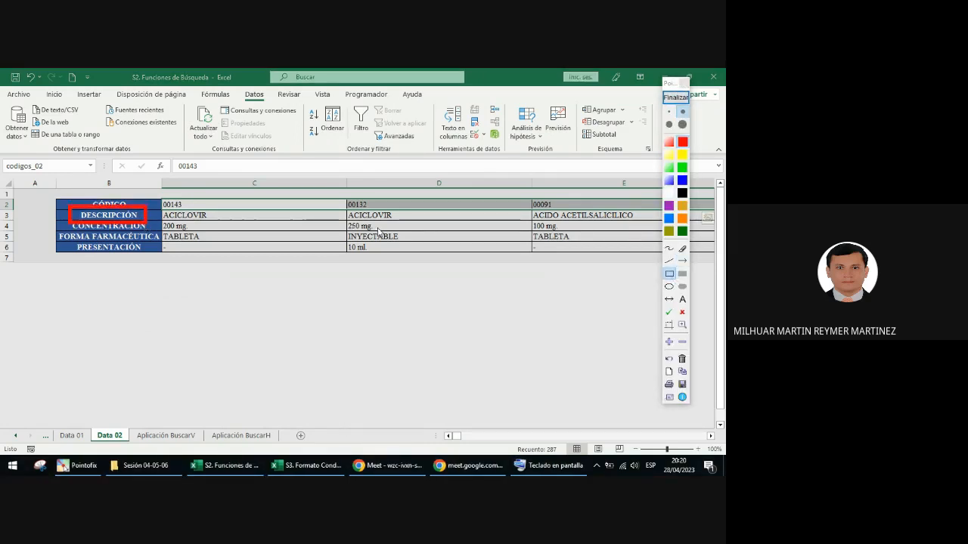
{"action": "left_click", "coordinate": [683, 261]}
{"action": "left_click_drag", "start_coordinate": [19, 216], "coordinate": [51, 216]}
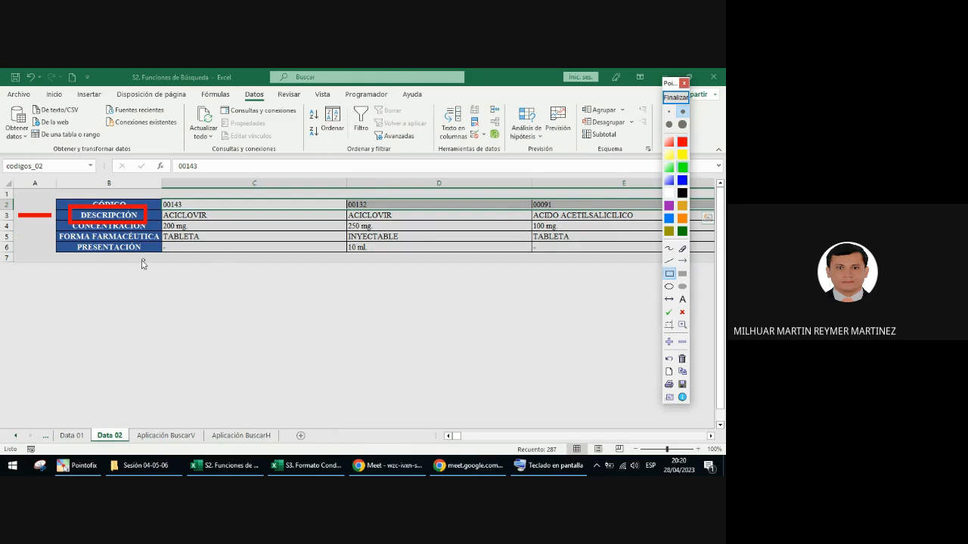
Step: Annotate the PRESENTACIÓN header with a green rectangle and a short green line beside it in column A
{"action": "left_click_drag", "start_coordinate": [75, 252], "coordinate": [149, 259]}
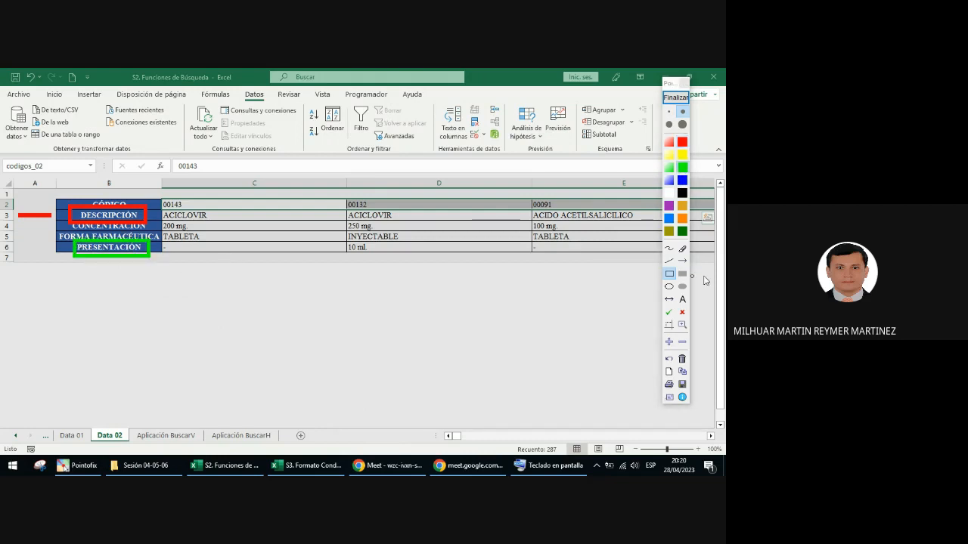
{"action": "left_click", "coordinate": [669, 261]}
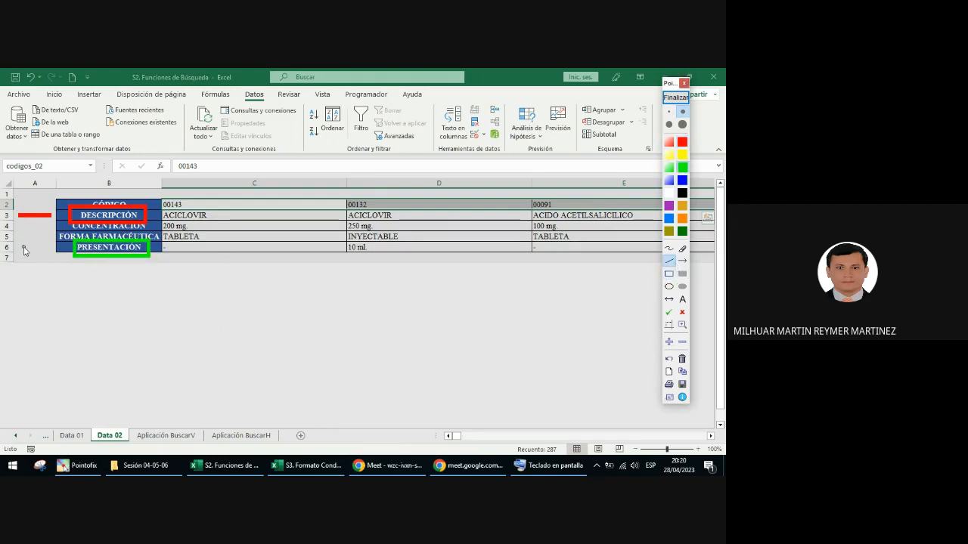
{"action": "left_click_drag", "start_coordinate": [23, 246], "coordinate": [47, 248]}
Step: Number the five table rows 1 to 5 in blue freehand, and return from the annotation to the Aplicación BuscarH sheet
{"action": "left_click_drag", "start_coordinate": [189, 191], "coordinate": [187, 201]}
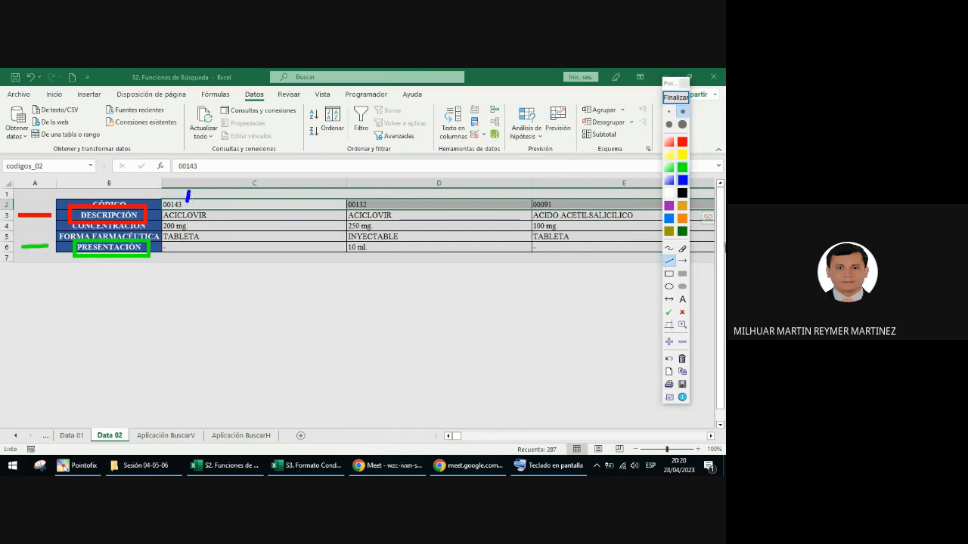
{"action": "left_click", "coordinate": [668, 248]}
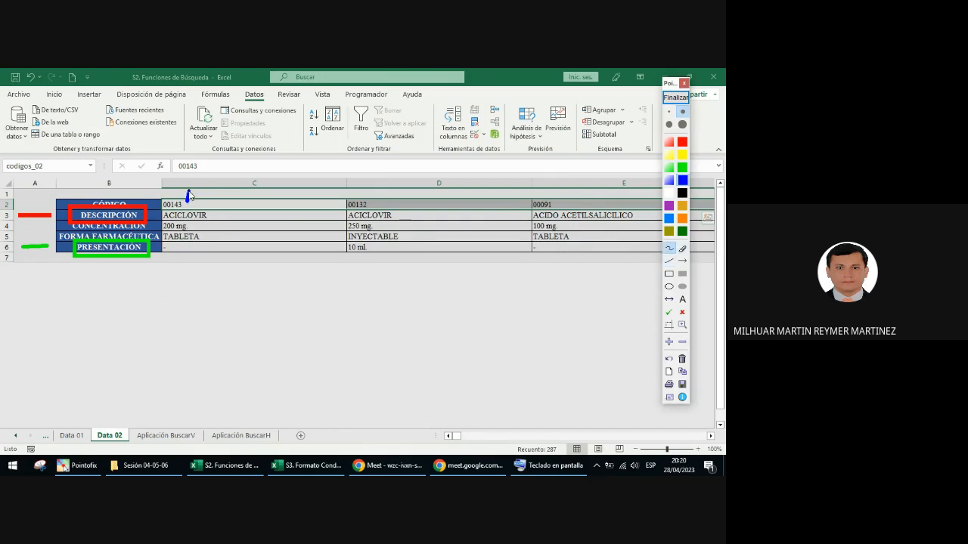
{"action": "mouse_move", "coordinate": [187, 201]}
{"action": "left_mouse_down"}
{"action": "mouse_move", "coordinate": [183, 211]}
{"action": "mouse_move", "coordinate": [255, 220]}
{"action": "left_mouse_up"}
{"action": "mouse_move", "coordinate": [393, 218]}
{"action": "left_mouse_down"}
{"action": "mouse_move", "coordinate": [404, 225]}
{"action": "mouse_move", "coordinate": [391, 227]}
{"action": "left_mouse_up"}
{"action": "left_click_drag", "start_coordinate": [463, 231], "coordinate": [466, 240]}
{"action": "left_click_drag", "start_coordinate": [586, 242], "coordinate": [572, 258]}
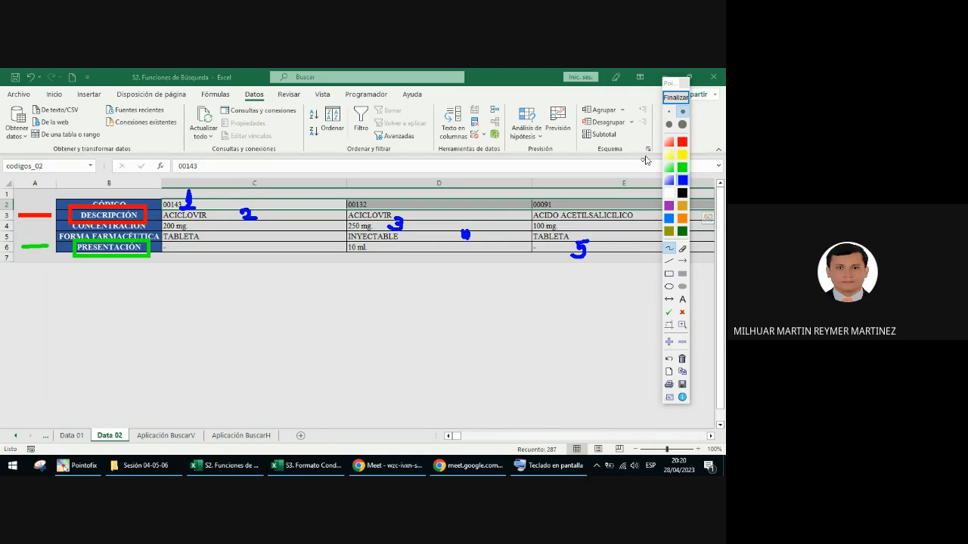
{"action": "left_click", "coordinate": [675, 98]}
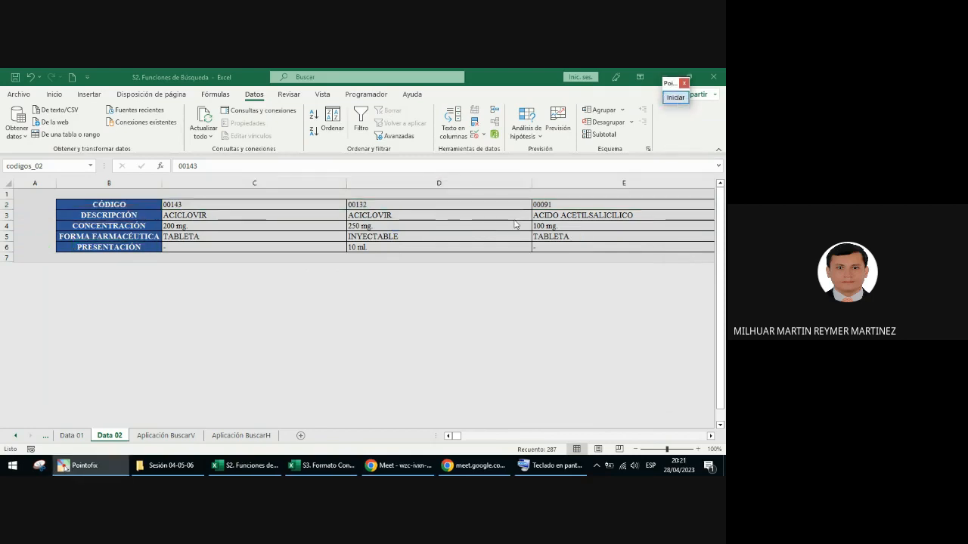
{"action": "left_click", "coordinate": [250, 437]}
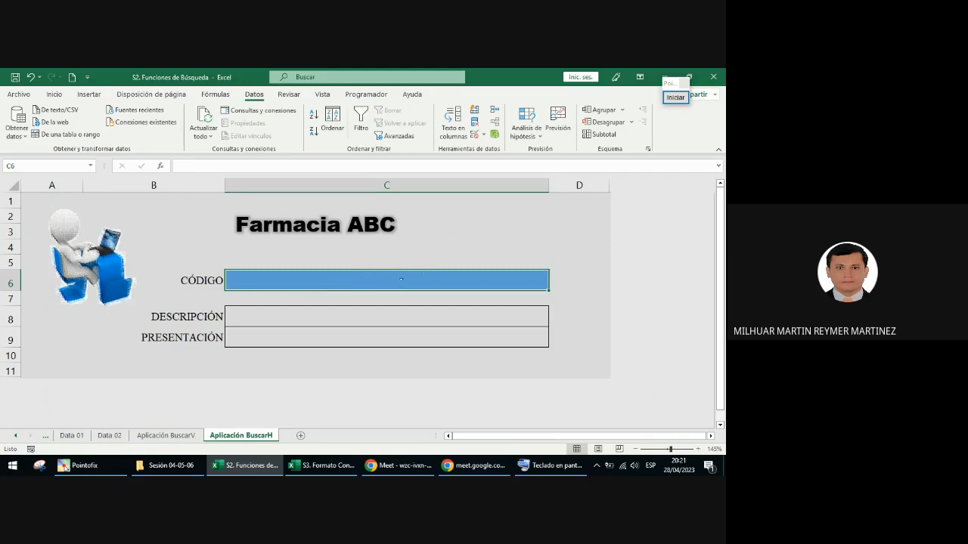
Step: Try entering the code 00143 in the CÓDIGO cell C6, and clear the cell
{"action": "type", "text": "00"}
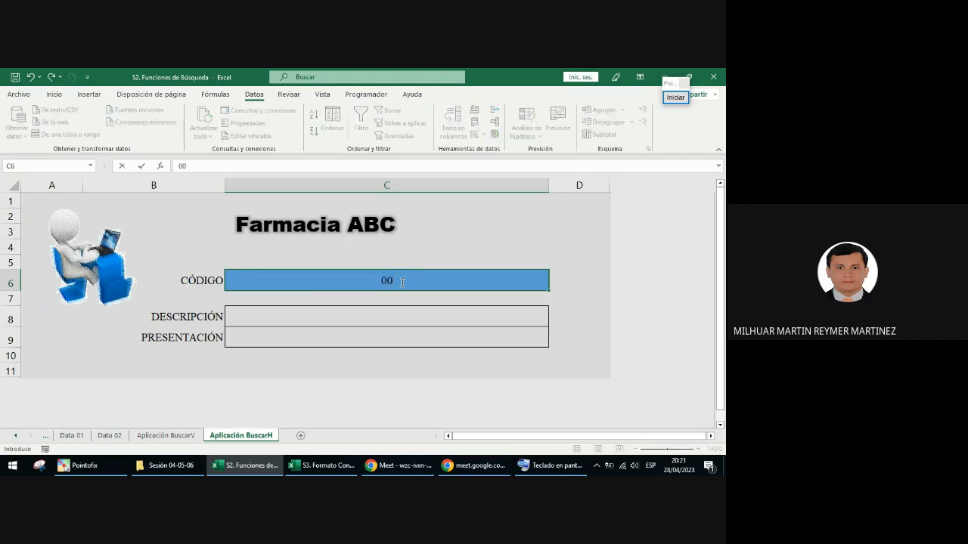
{"action": "type", "text": "143"}
{"action": "key", "text": "Return"}
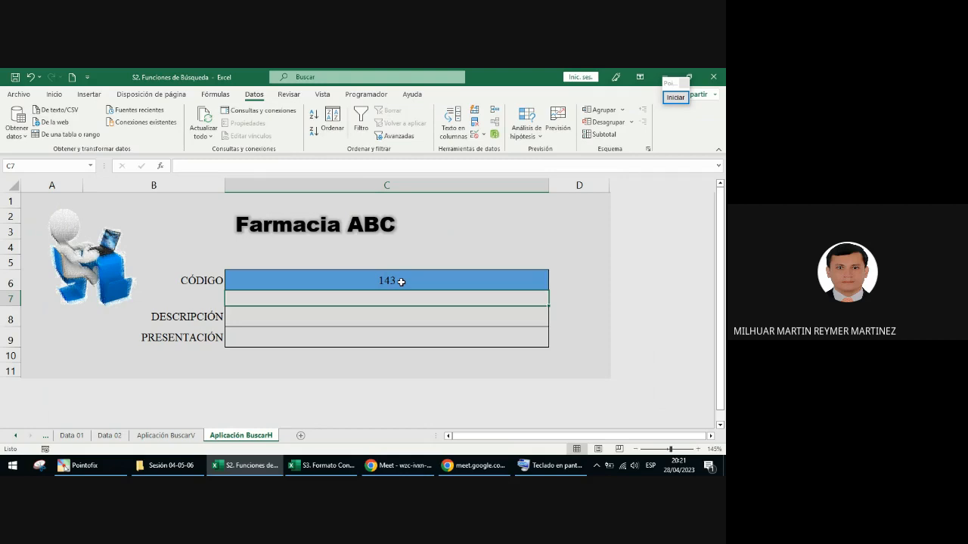
{"action": "left_click", "coordinate": [401, 282]}
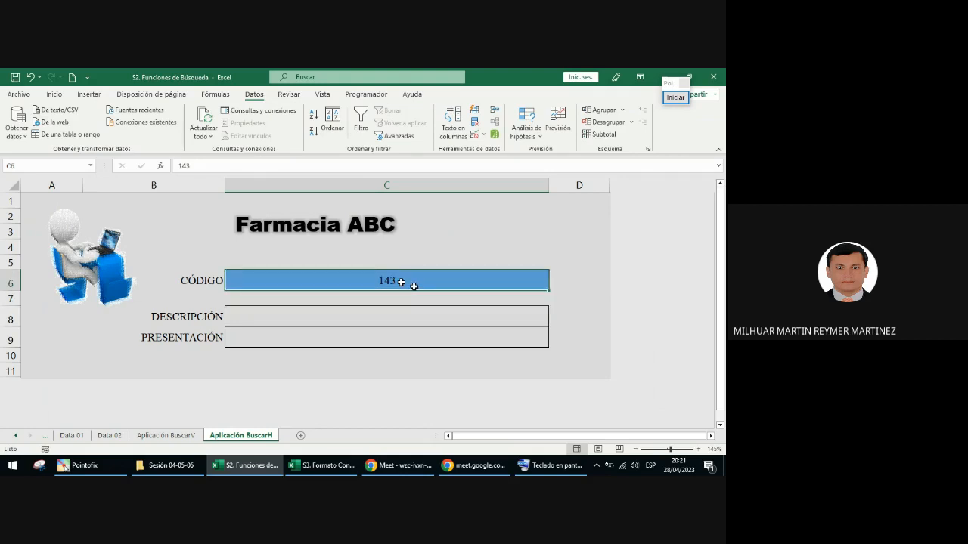
{"action": "key", "text": "Delete"}
Step: Annotate the screen with orange arrows from the CÓDIGO cell to Datos and from Datos to Herramientas de datos
{"action": "left_click", "coordinate": [676, 97]}
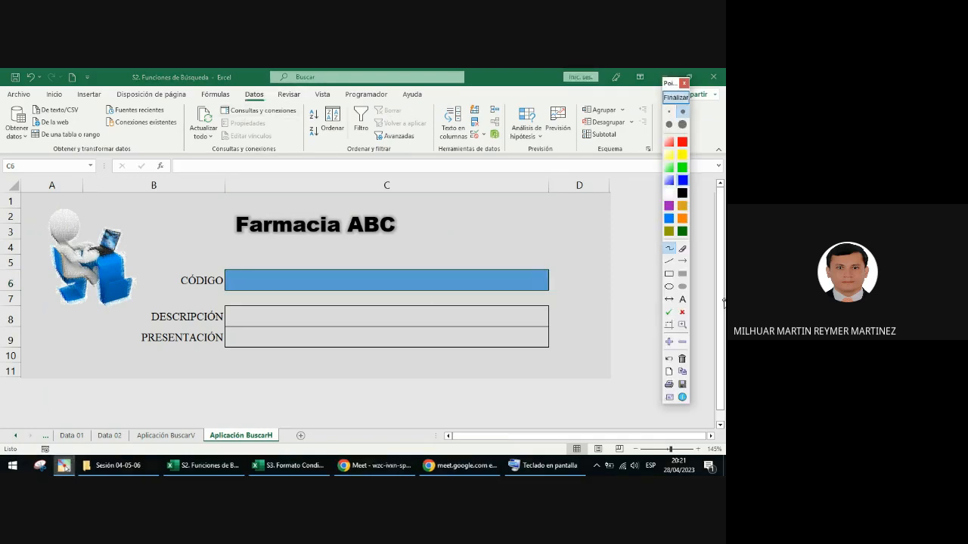
{"action": "left_click", "coordinate": [680, 220]}
{"action": "mouse_move", "coordinate": [314, 276]}
{"action": "left_mouse_down"}
{"action": "mouse_move", "coordinate": [251, 106]}
{"action": "mouse_move", "coordinate": [248, 116]}
{"action": "left_mouse_up"}
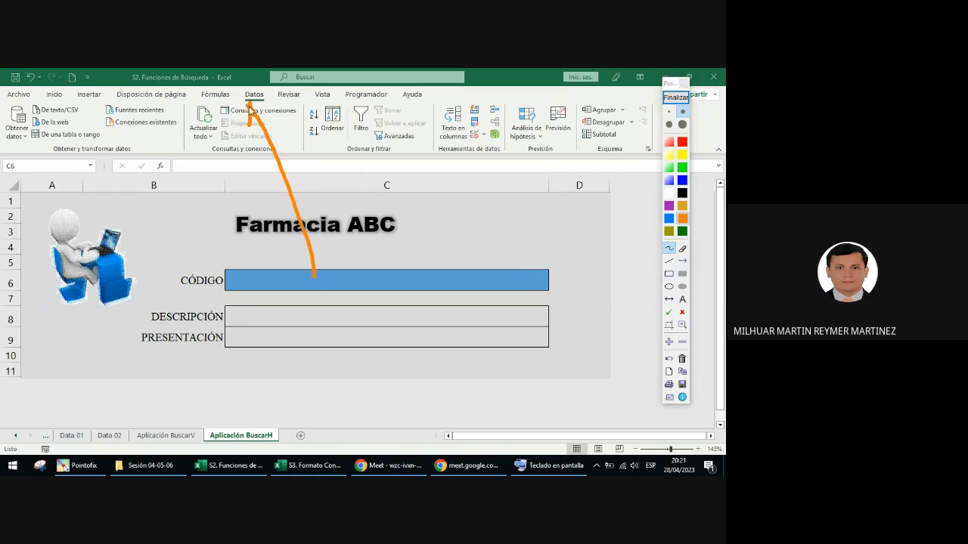
{"action": "left_click", "coordinate": [683, 261]}
{"action": "mouse_move", "coordinate": [268, 92]}
{"action": "left_mouse_down"}
{"action": "mouse_move", "coordinate": [452, 155]}
{"action": "mouse_move", "coordinate": [440, 150]}
{"action": "left_mouse_up"}
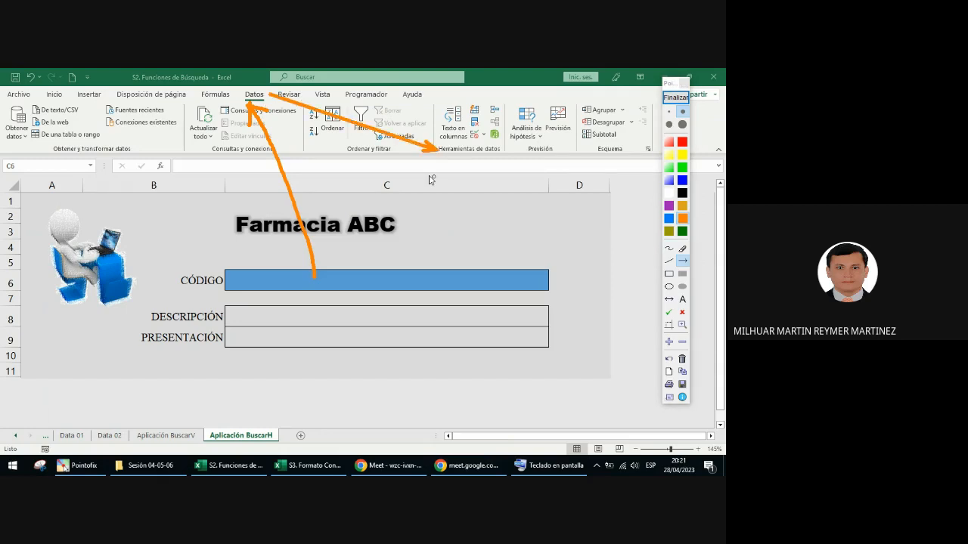
Step: Frame the data validation command with a purple rectangle, and leave the annotation mode
{"action": "left_click", "coordinate": [668, 274]}
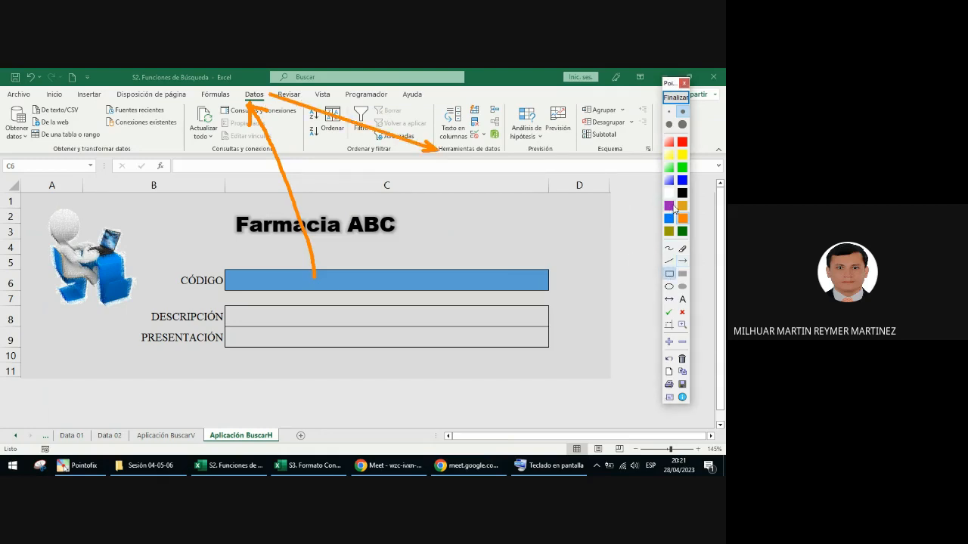
{"action": "left_click", "coordinate": [670, 206]}
{"action": "left_click_drag", "start_coordinate": [466, 129], "coordinate": [484, 143]}
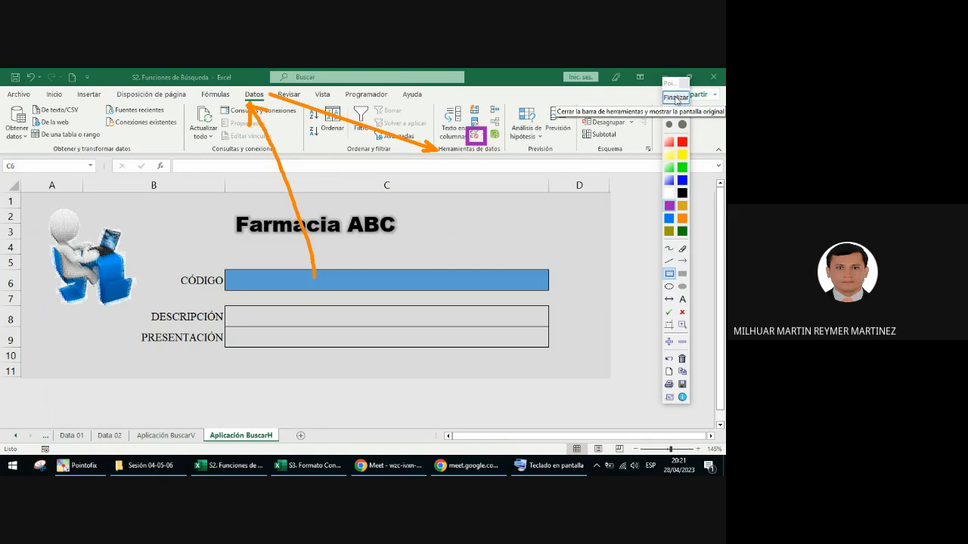
{"action": "left_click", "coordinate": [676, 98]}
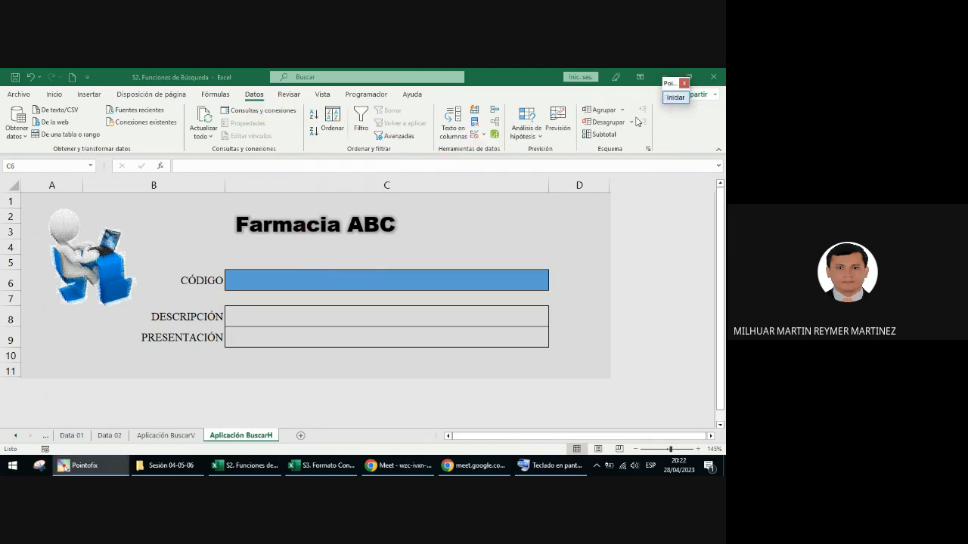
Step: Set the data validation of C6 to allow a Lista with the source =codigos_02
{"action": "left_click", "coordinate": [477, 137]}
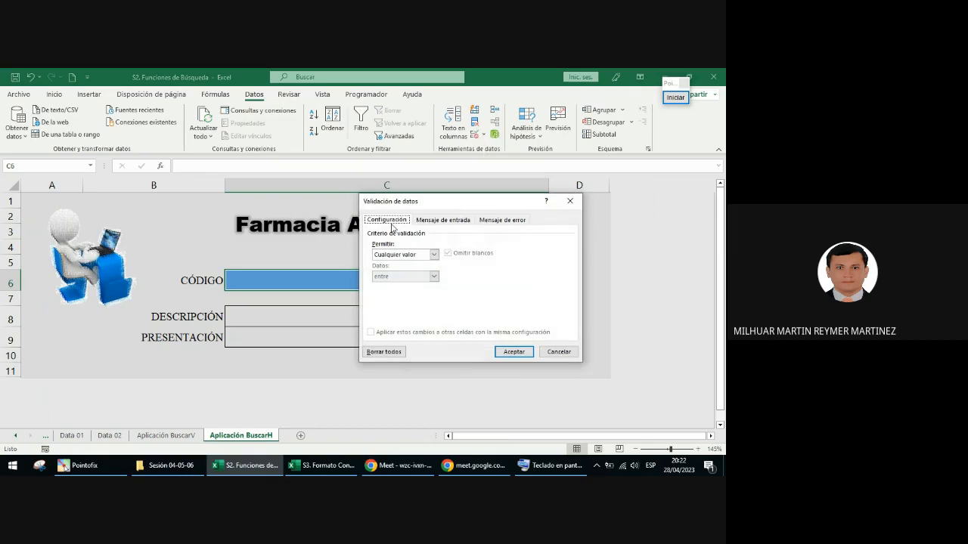
{"action": "left_click", "coordinate": [408, 256]}
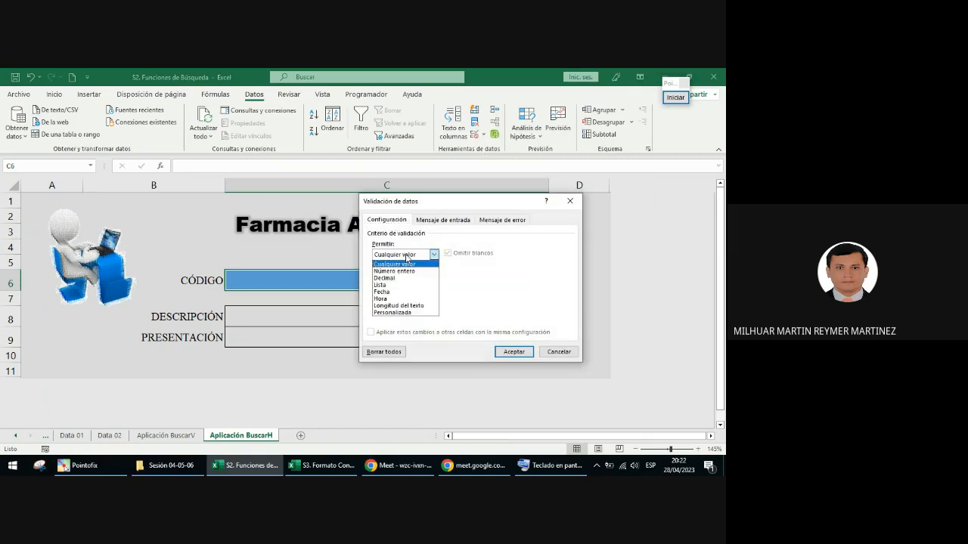
{"action": "left_click", "coordinate": [399, 285]}
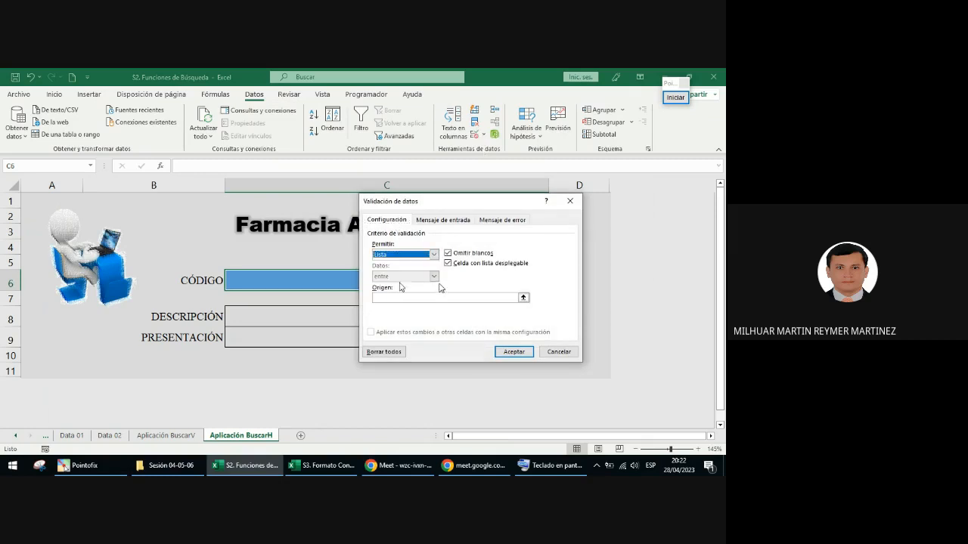
{"action": "left_click", "coordinate": [399, 255]}
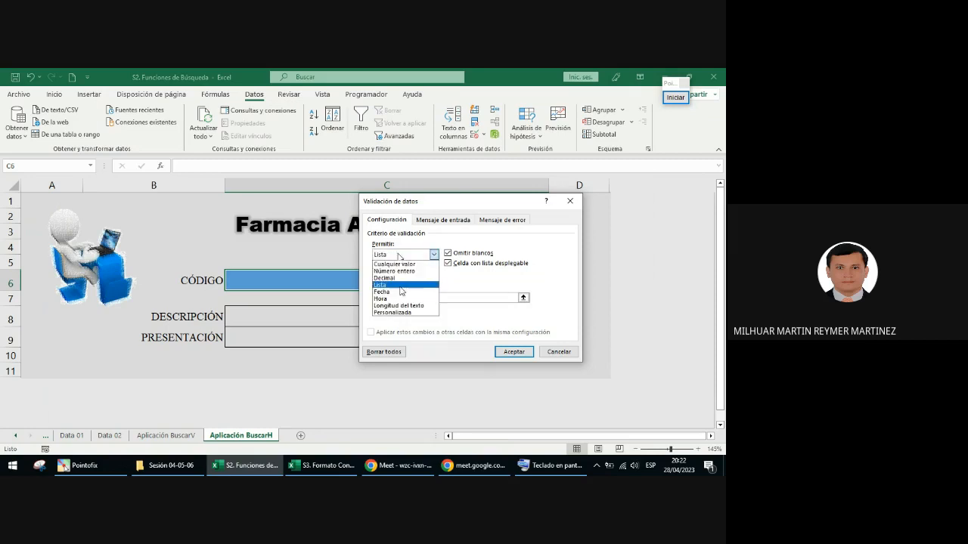
{"action": "left_click", "coordinate": [401, 286]}
{"action": "left_click", "coordinate": [401, 297]}
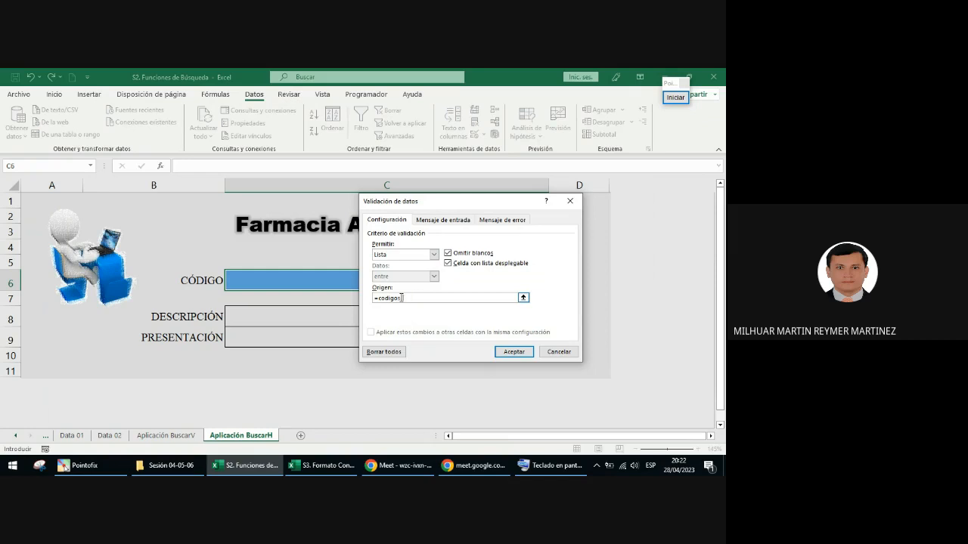
Step: Annotate the Origen entry of the validation dialog with a purple arrow, and leave the annotation mode
{"action": "left_click", "coordinate": [675, 97]}
{"action": "left_click", "coordinate": [683, 260]}
{"action": "left_click_drag", "start_coordinate": [446, 327], "coordinate": [414, 305]}
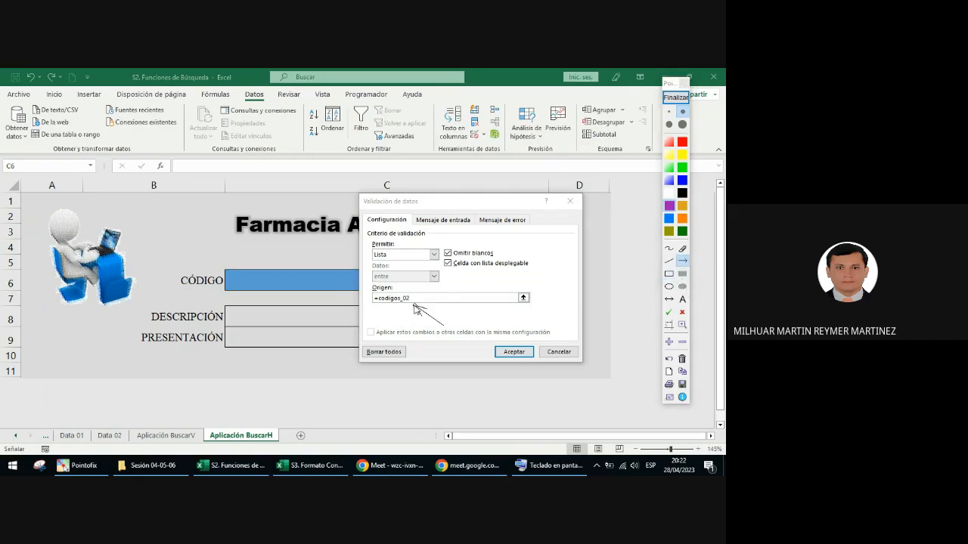
{"action": "left_click", "coordinate": [675, 98]}
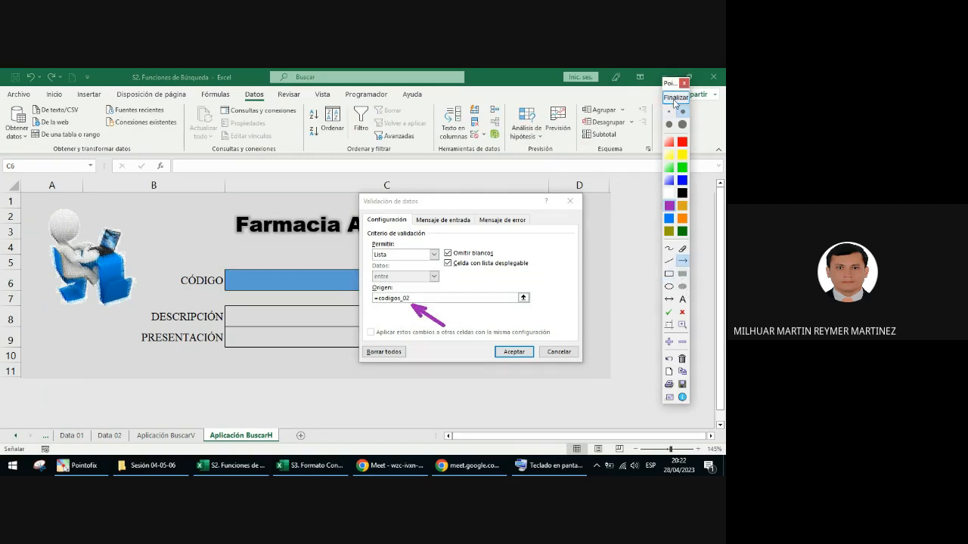
Step: Try to apply the validation list with the misspelled source =codigo_02
{"action": "left_click", "coordinate": [109, 435]}
{"action": "left_click", "coordinate": [399, 298]}
{"action": "left_click", "coordinate": [443, 298]}
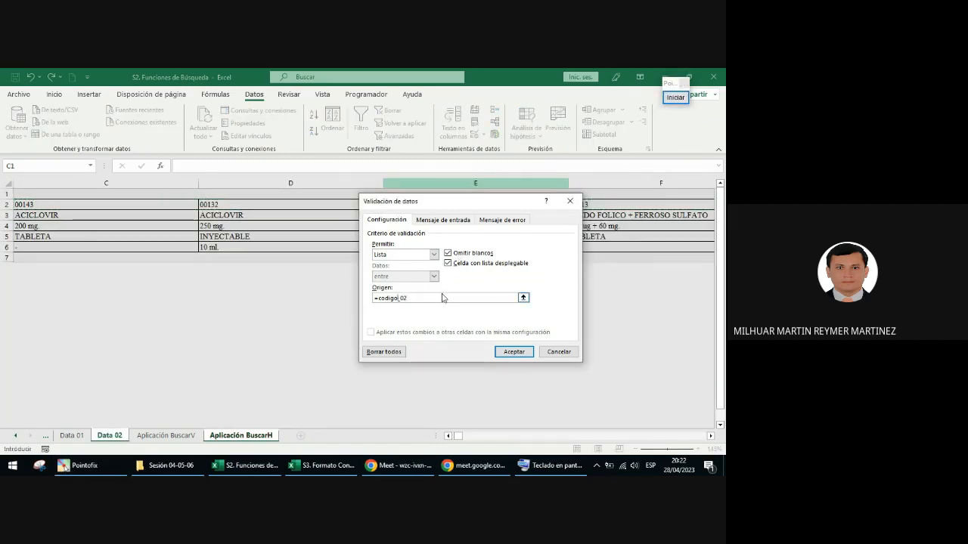
{"action": "left_click", "coordinate": [504, 352]}
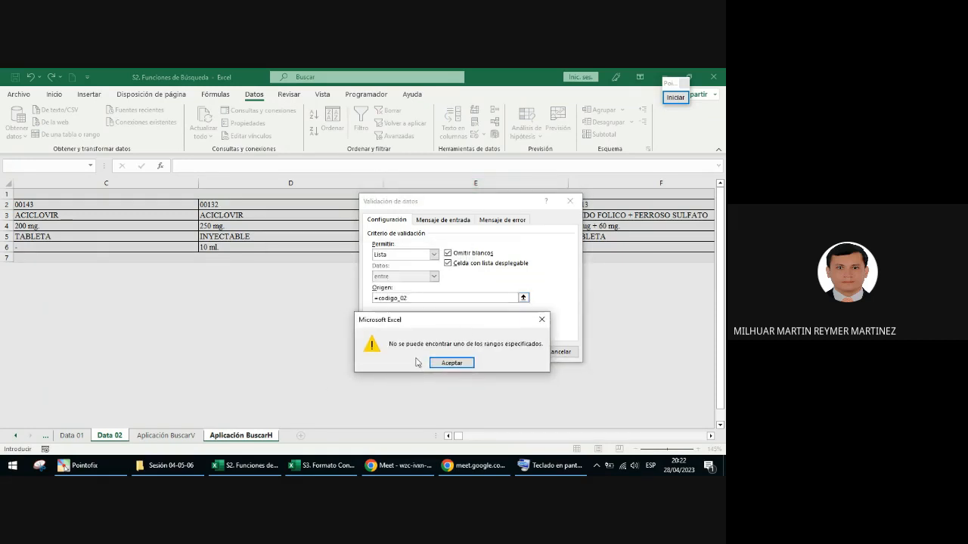
Step: Circle the specified-ranges wording of the error message in purple, link it to the Origen entry with an arrow, and leave the annotation mode
{"action": "left_click", "coordinate": [676, 96]}
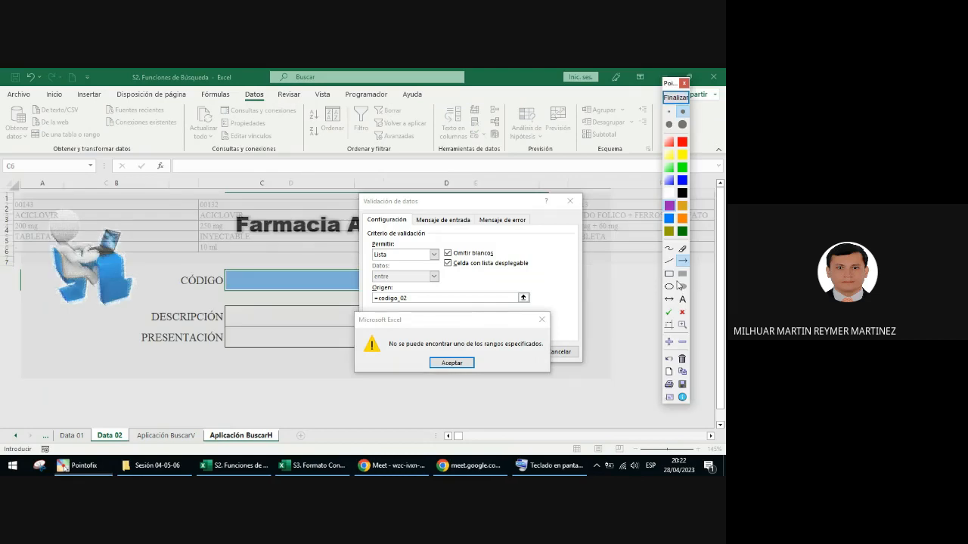
{"action": "left_click", "coordinate": [668, 286]}
{"action": "left_click_drag", "start_coordinate": [452, 335], "coordinate": [549, 358]}
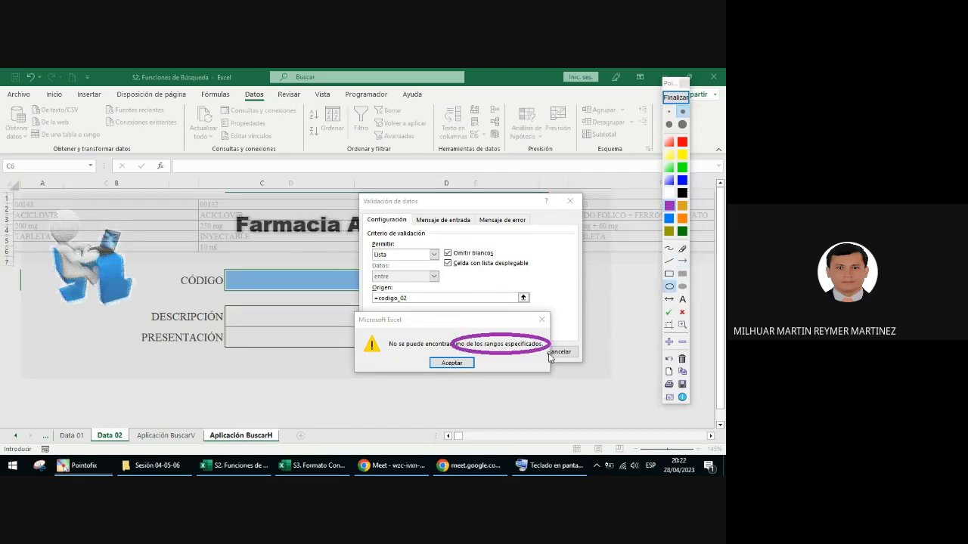
{"action": "left_click", "coordinate": [682, 260]}
{"action": "left_click_drag", "start_coordinate": [457, 342], "coordinate": [404, 310]}
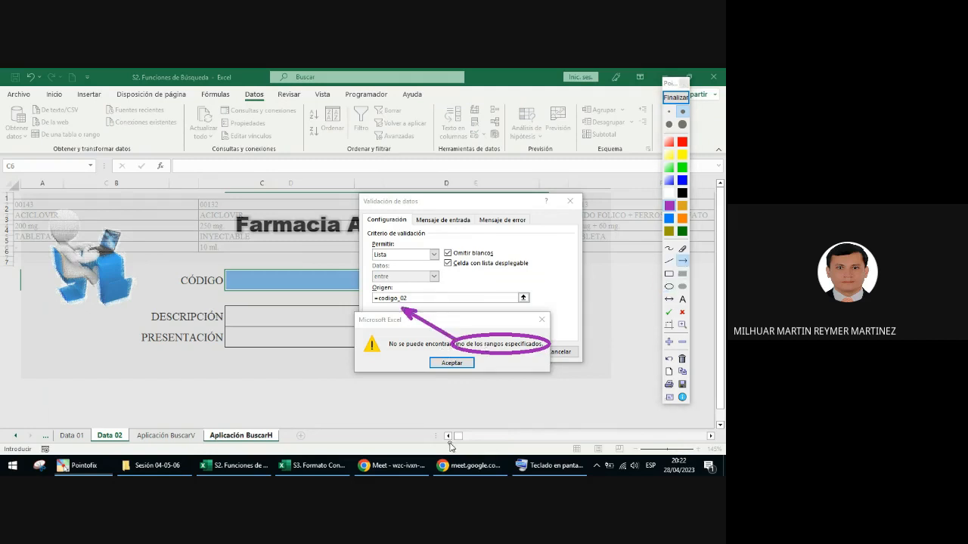
{"action": "left_click", "coordinate": [675, 97]}
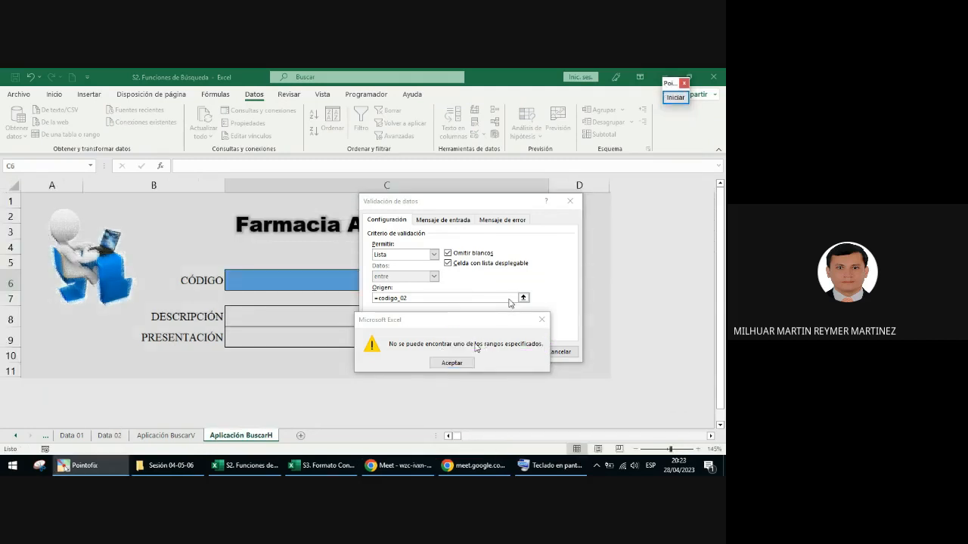
Step: Dismiss the error, correct the list source to =codigos_02, and apply the validation to C6
{"action": "left_click", "coordinate": [463, 364]}
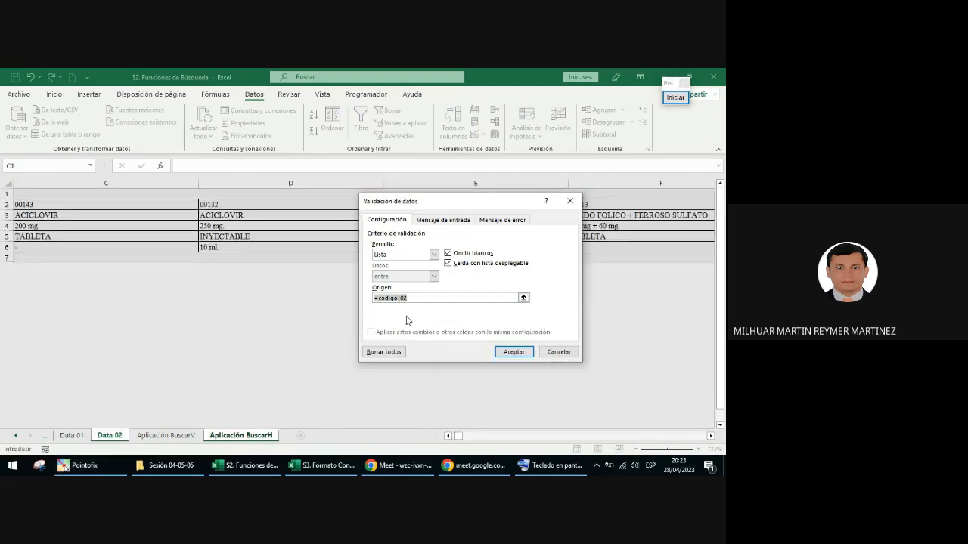
{"action": "left_click", "coordinate": [411, 298]}
{"action": "type", "text": "s"}
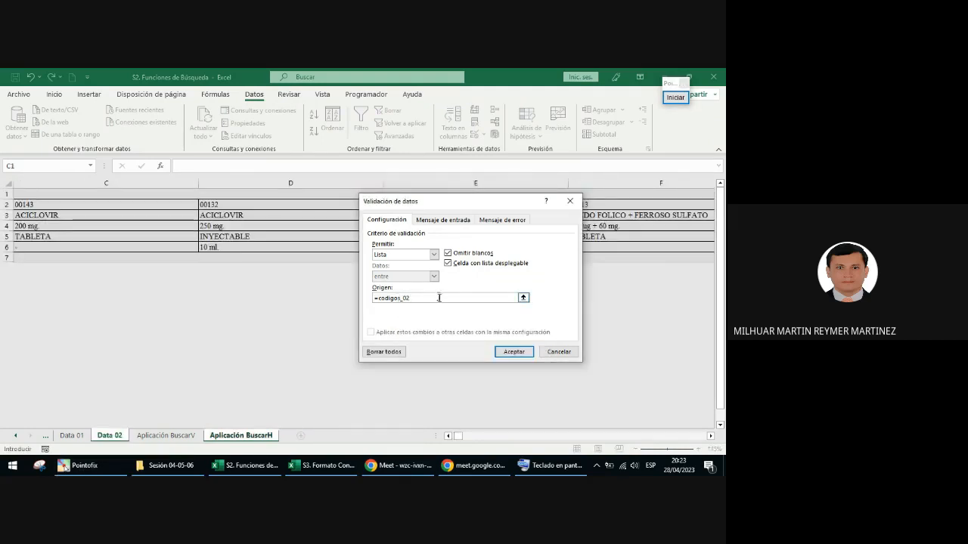
{"action": "left_click", "coordinate": [514, 351]}
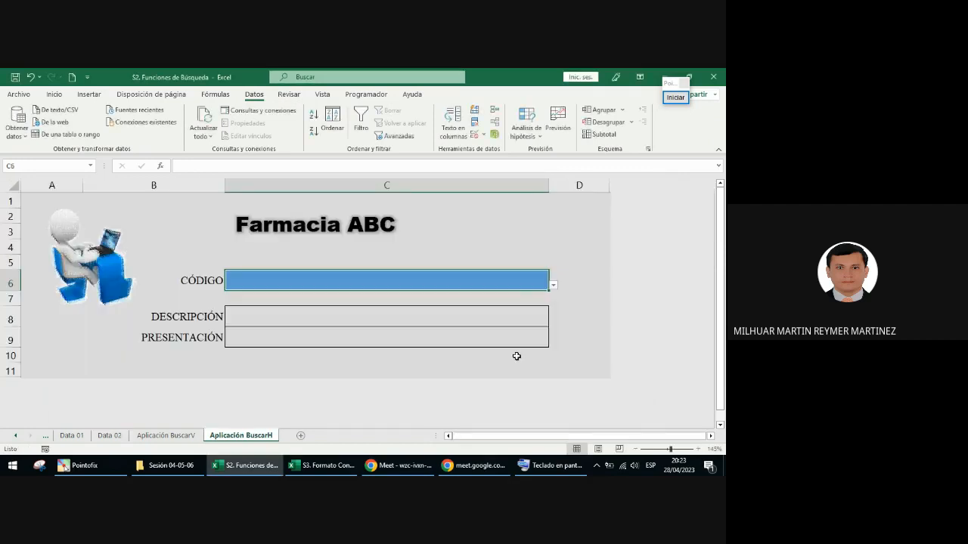
Step: Inspect the code drop-down list in C6 and compare it with the one on the Aplicación BuscarV sheet
{"action": "left_click", "coordinate": [555, 290]}
{"action": "mouse_move", "coordinate": [552, 310]}
{"action": "left_mouse_down"}
{"action": "mouse_move", "coordinate": [552, 362]}
{"action": "mouse_move", "coordinate": [552, 304]}
{"action": "left_mouse_up"}
{"action": "left_click", "coordinate": [483, 284]}
{"action": "left_click", "coordinate": [183, 436]}
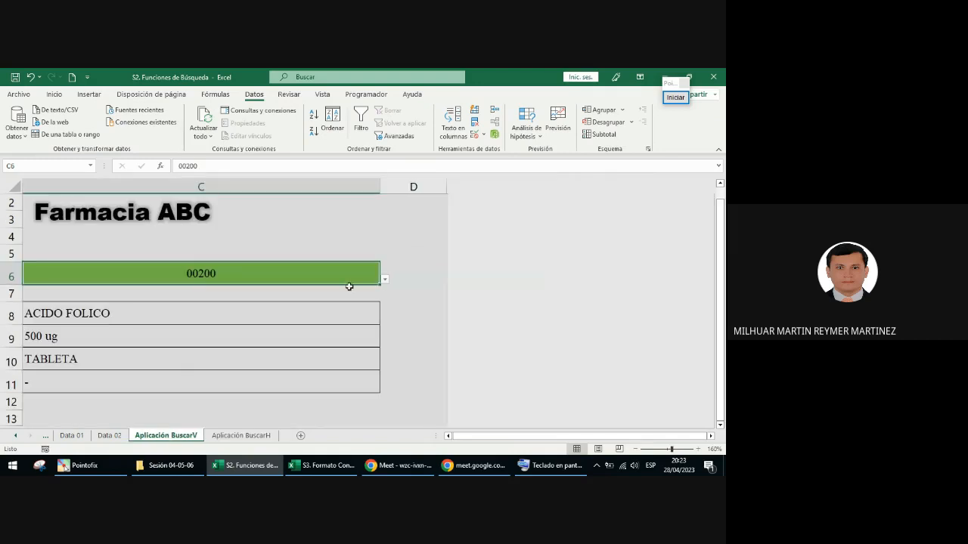
{"action": "left_click", "coordinate": [385, 282]}
{"action": "left_click", "coordinate": [385, 283]}
{"action": "left_click", "coordinate": [241, 436]}
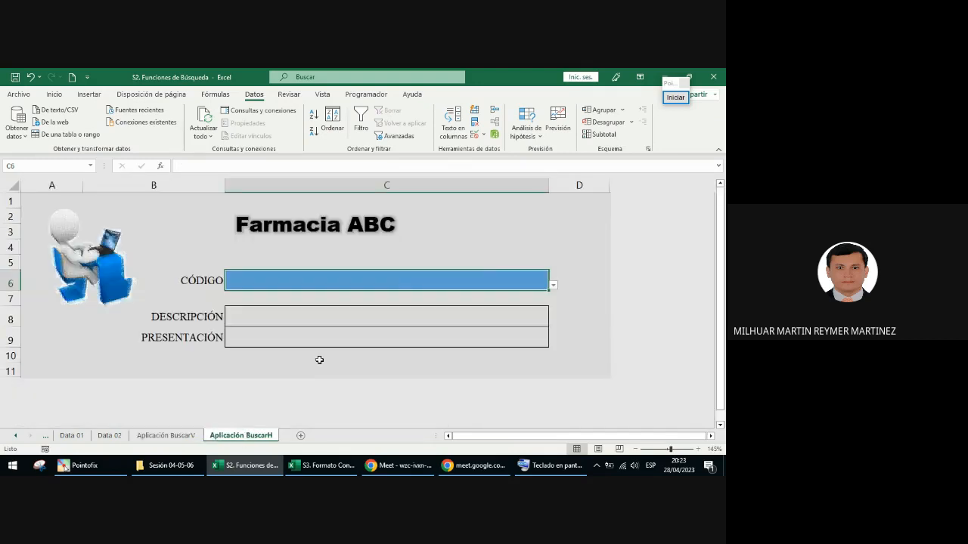
Step: Choose the code 00143 from the drop-down list in C6 of the Aplicación BuscarH sheet
{"action": "left_click", "coordinate": [554, 285]}
{"action": "left_click", "coordinate": [522, 288]}
{"action": "left_click", "coordinate": [555, 285]}
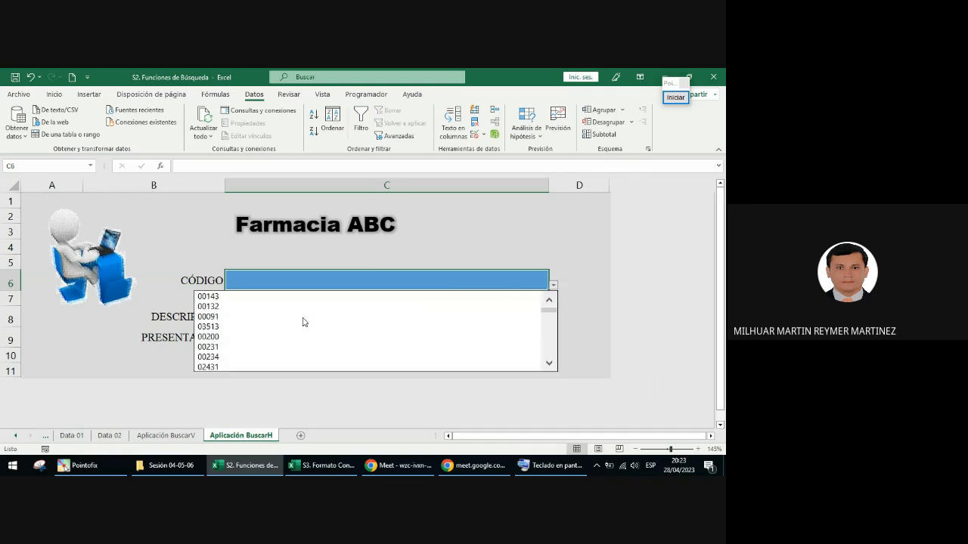
{"action": "left_click", "coordinate": [276, 297]}
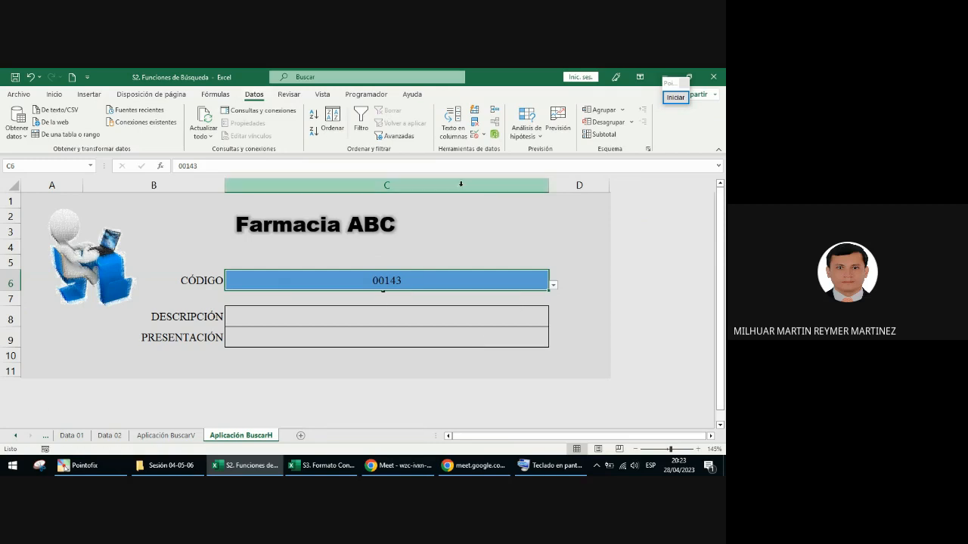
Step: Review the validation criteria of C6, Lista with source =codigos_02, and leave the dialog without applying changes
{"action": "left_click", "coordinate": [476, 136]}
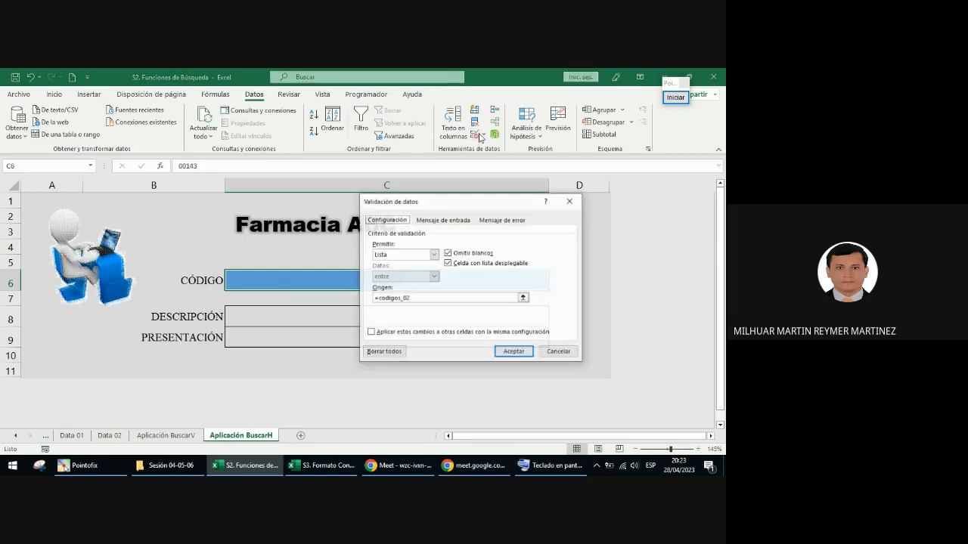
{"action": "left_click", "coordinate": [401, 255]}
{"action": "left_click", "coordinate": [393, 285]}
{"action": "type", "text": "=codigos_02"}
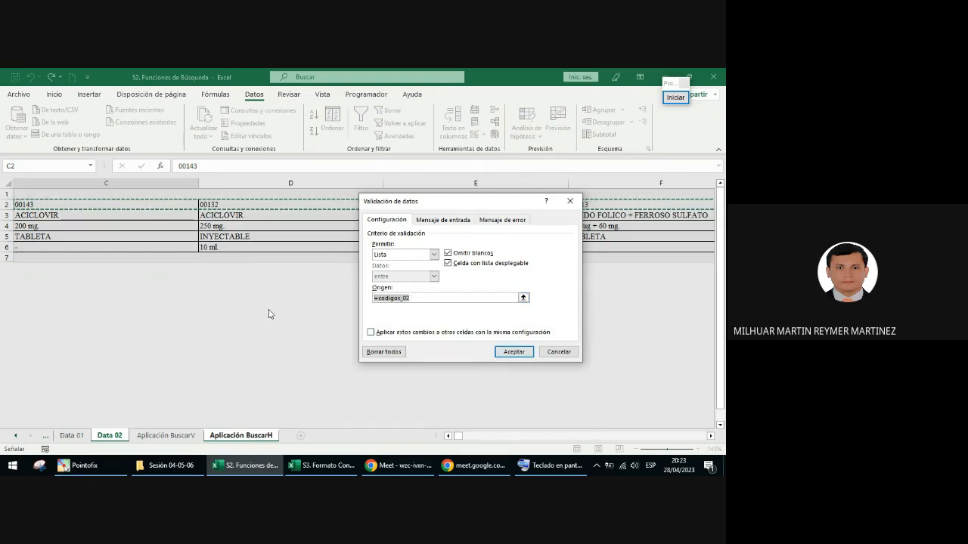
{"action": "left_click", "coordinate": [559, 351]}
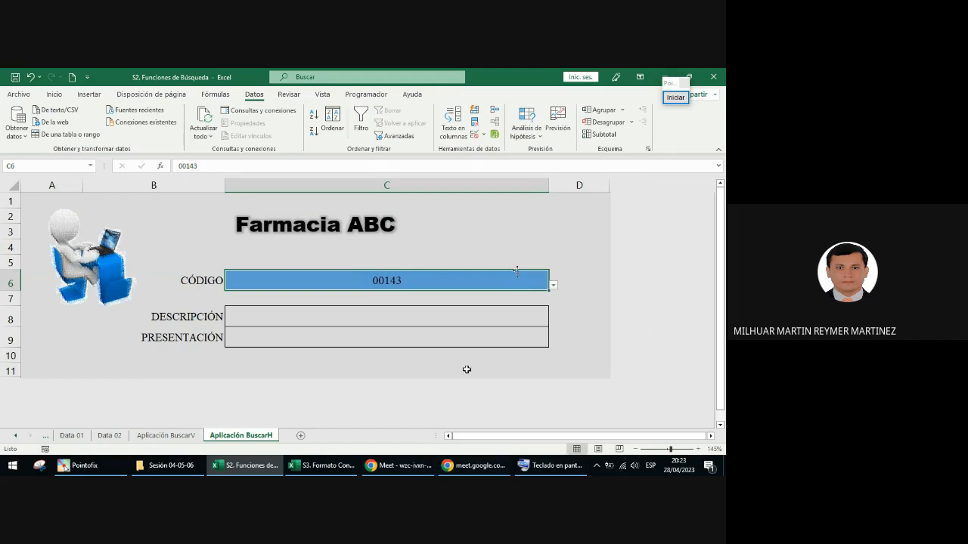
Step: Arrange the workbook beside the Meet call messages with a wider share of the screen, and display the code list in C6
{"action": "key", "text": "super+Left"}
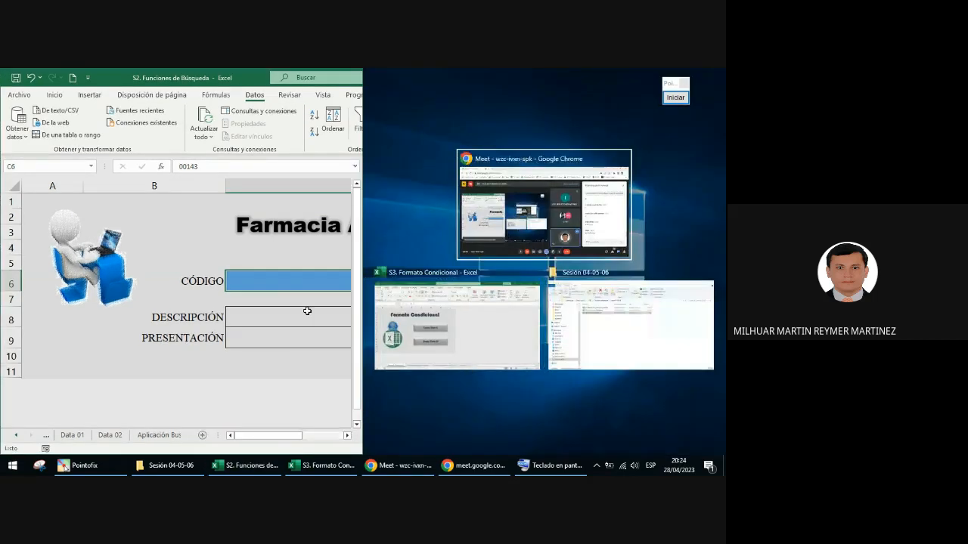
{"action": "left_click", "coordinate": [306, 282]}
{"action": "left_click_drag", "start_coordinate": [437, 247], "coordinate": [537, 247]}
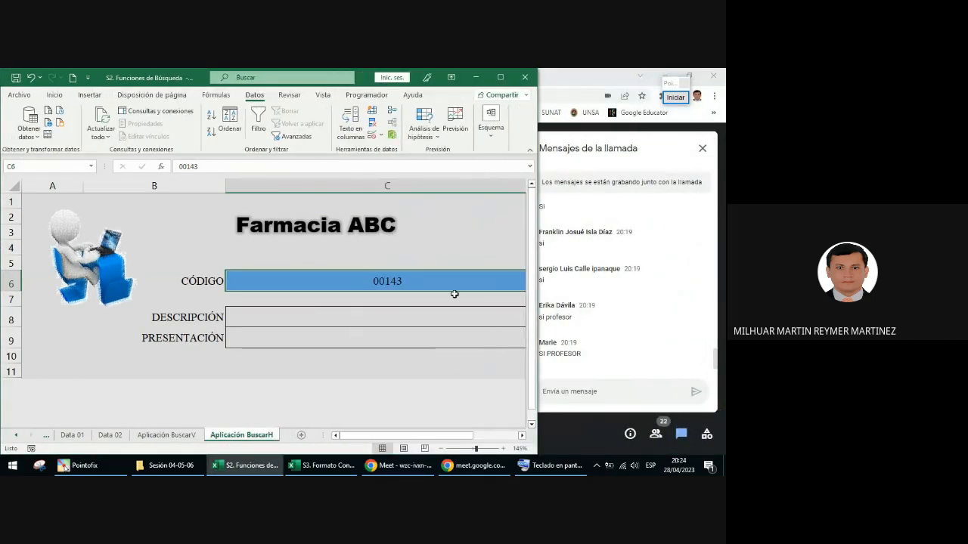
{"action": "scroll", "coordinate": [495, 286], "scroll_direction": "right", "scroll_amount": 1}
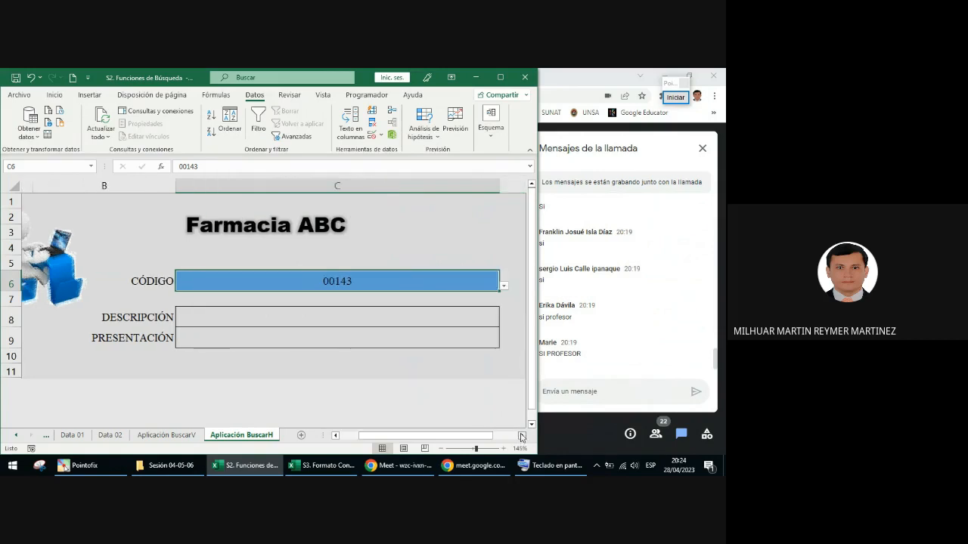
{"action": "left_click", "coordinate": [492, 287]}
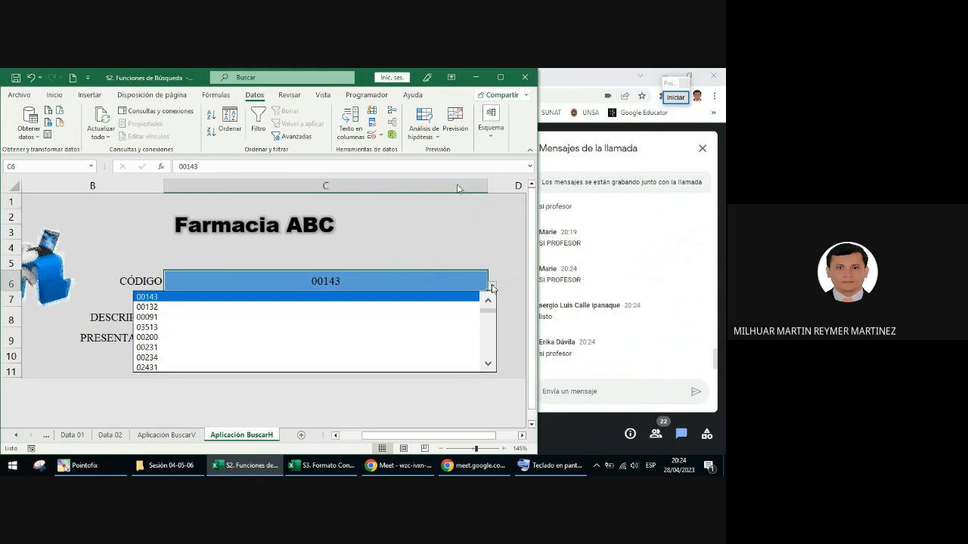
{"action": "left_click", "coordinate": [387, 271]}
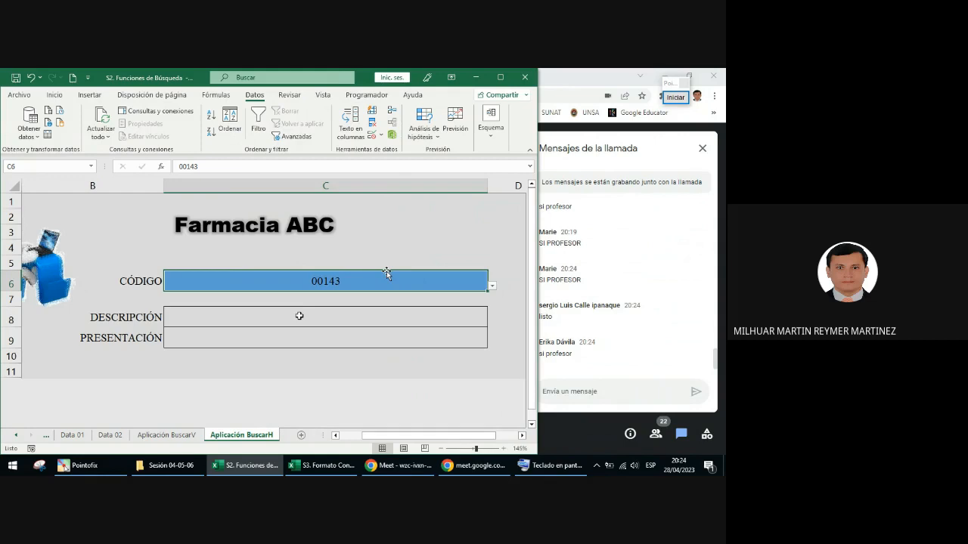
Step: Open the DESCRIPCIÓN cell C8 for editing, and annotate the screen with a purple arrow from it to the formula bar
{"action": "left_click", "coordinate": [300, 316]}
{"action": "left_click", "coordinate": [304, 337]}
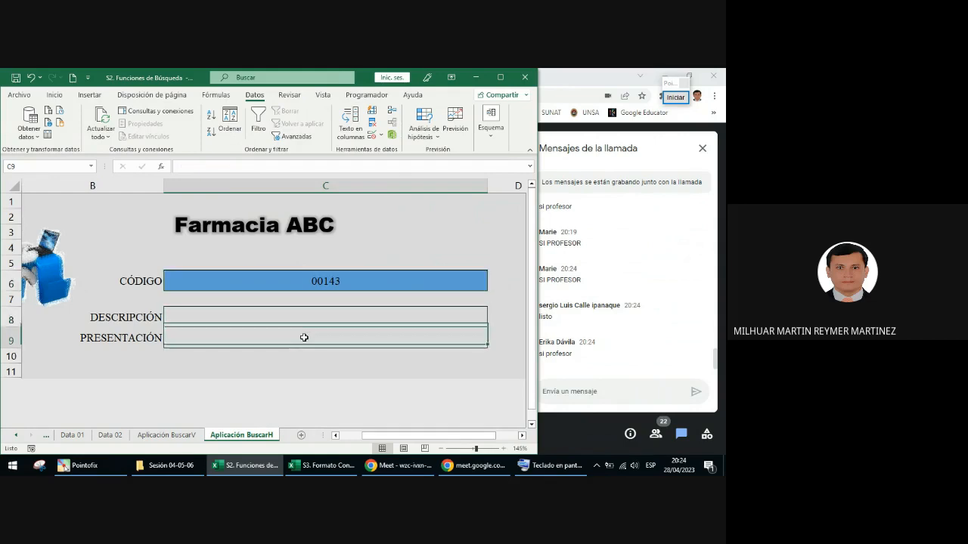
{"action": "left_click", "coordinate": [300, 316]}
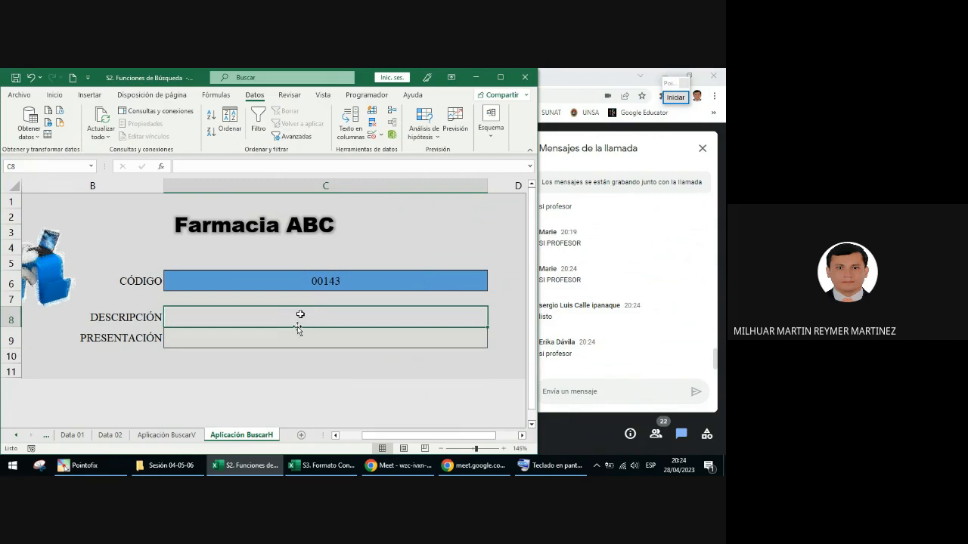
{"action": "key", "text": "F2"}
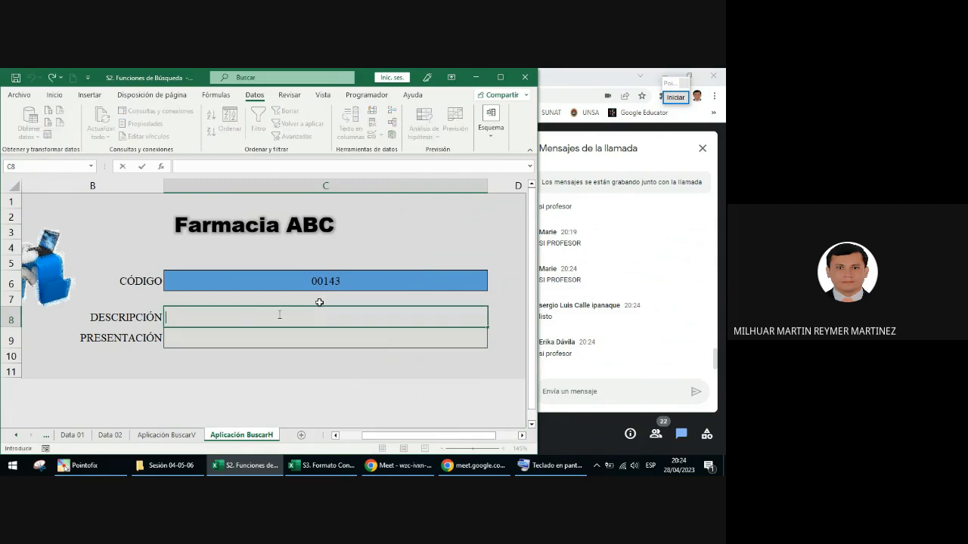
{"action": "left_click", "coordinate": [675, 97]}
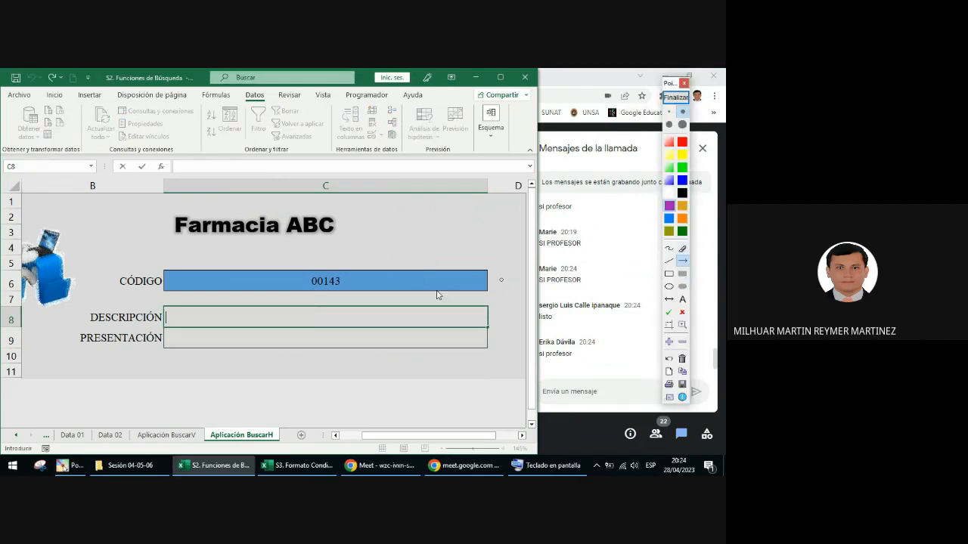
{"action": "left_click_drag", "start_coordinate": [326, 319], "coordinate": [262, 173]}
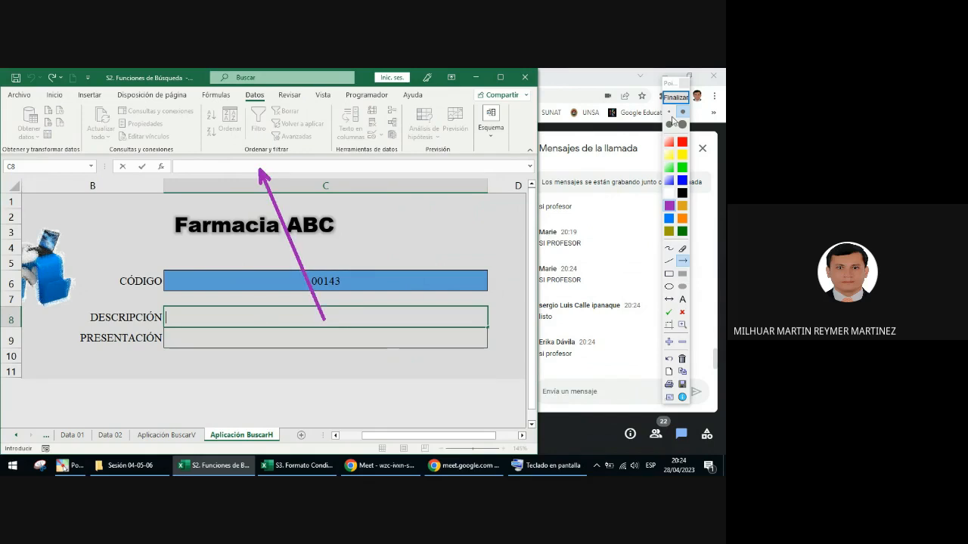
{"action": "left_click", "coordinate": [680, 97]}
Step: Start a BUSCARH formula in the DESCRIPCIÓN cell C8 with the absolute reference $C$6 as the lookup value
{"action": "left_click", "coordinate": [347, 315]}
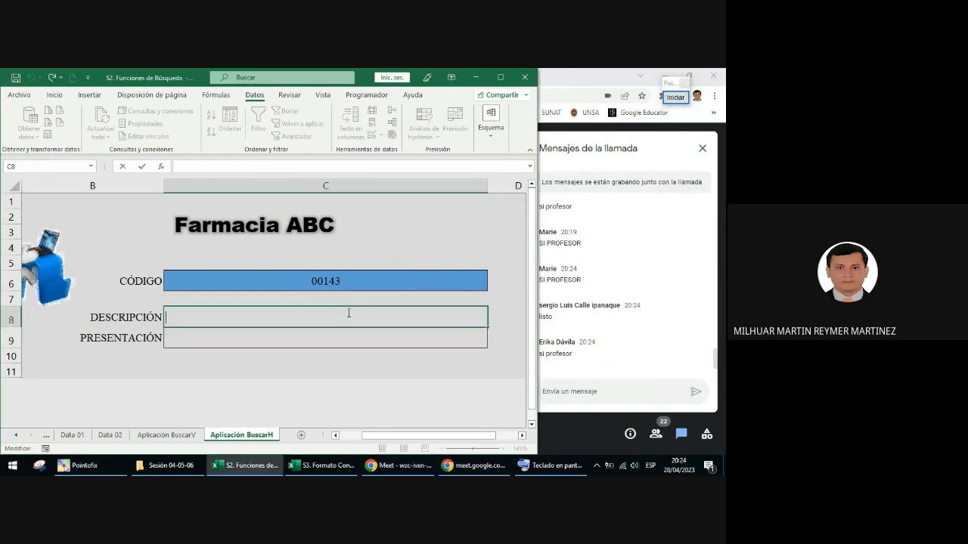
{"action": "type", "text": "=bus"}
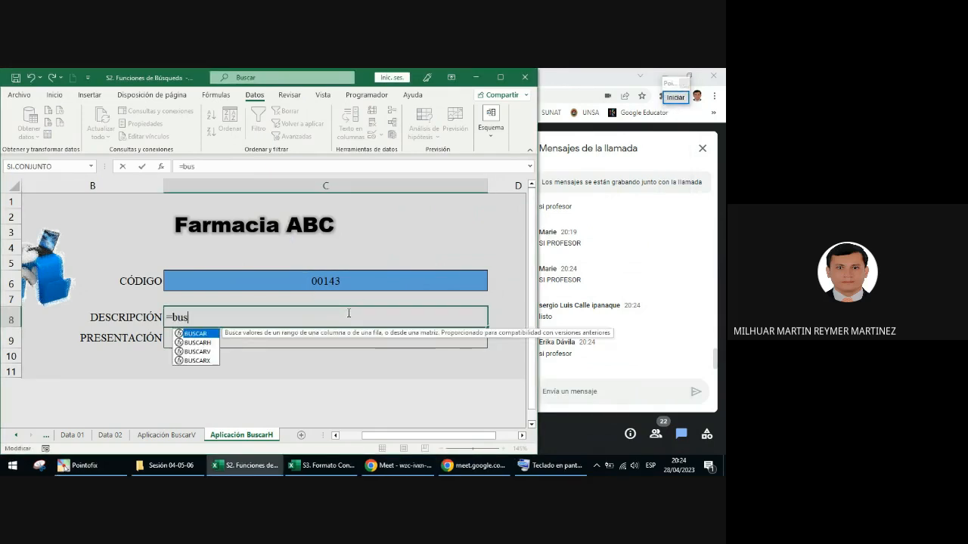
{"action": "double_click", "coordinate": [200, 343]}
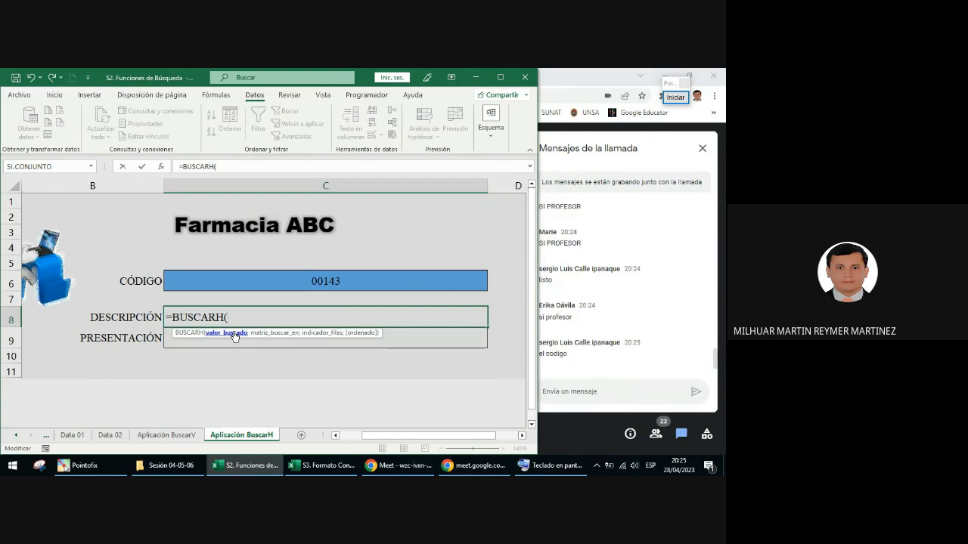
{"action": "left_click", "coordinate": [326, 284]}
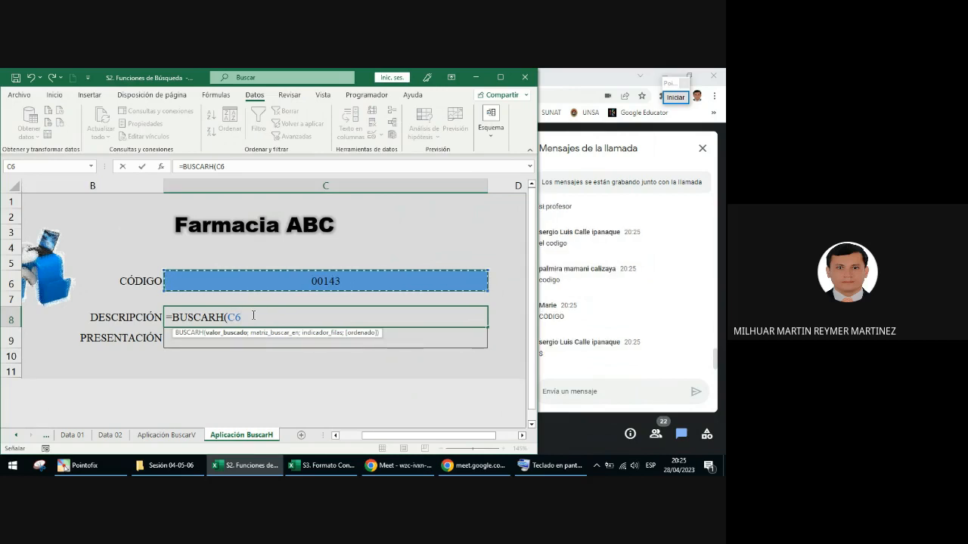
{"action": "key", "text": "F4"}
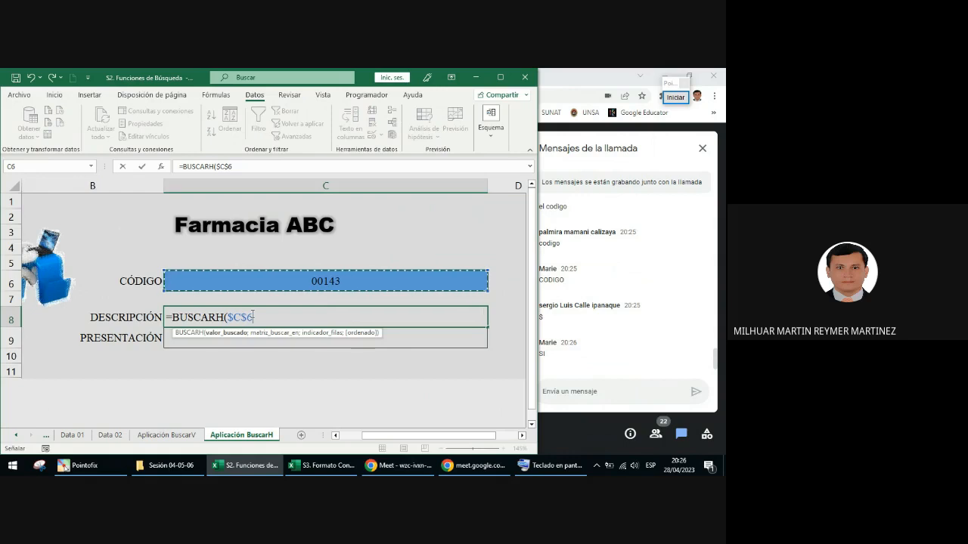
{"action": "type", "text": ";"}
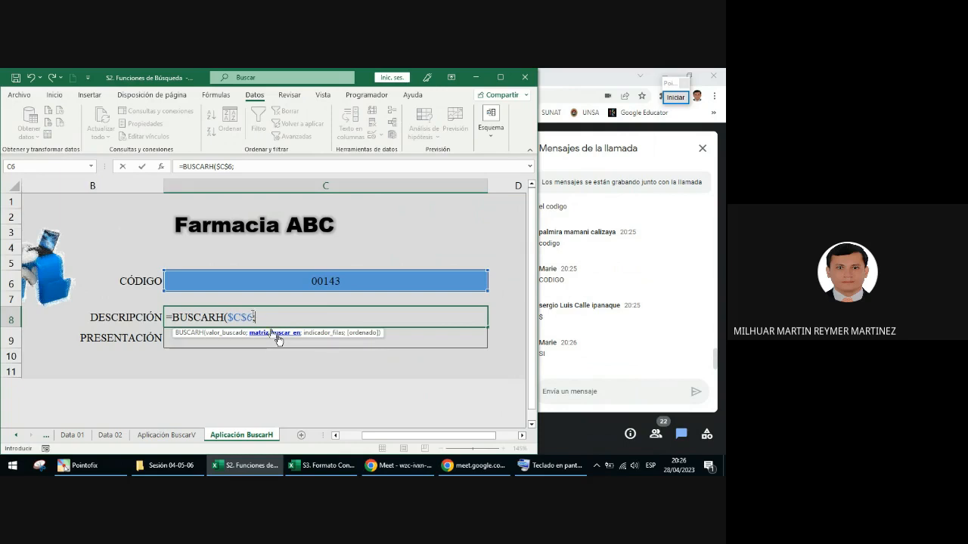
Step: Complete the BUSCARH formula in C8 with the range data_02, row index 2 and FALSO for an exact match
{"action": "type", "text": "data"}
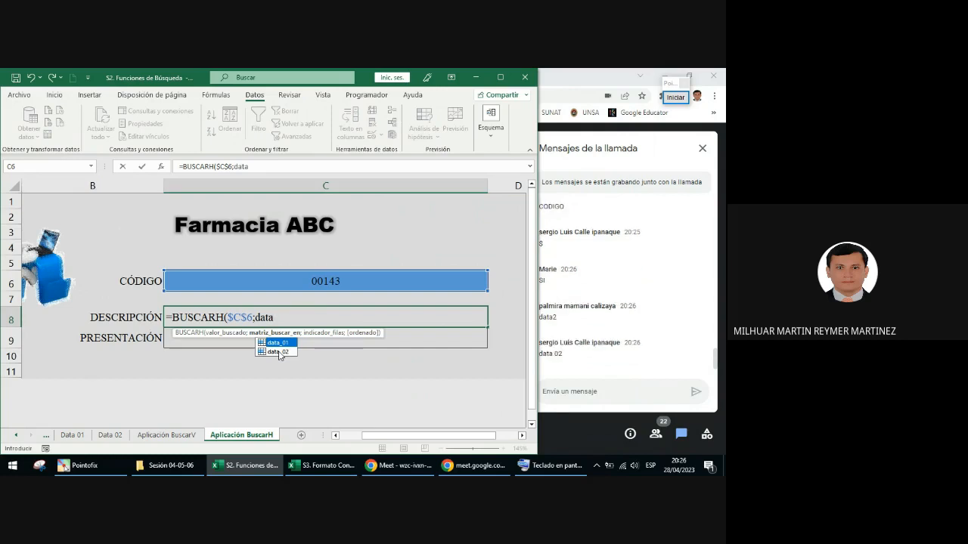
{"action": "double_click", "coordinate": [279, 352]}
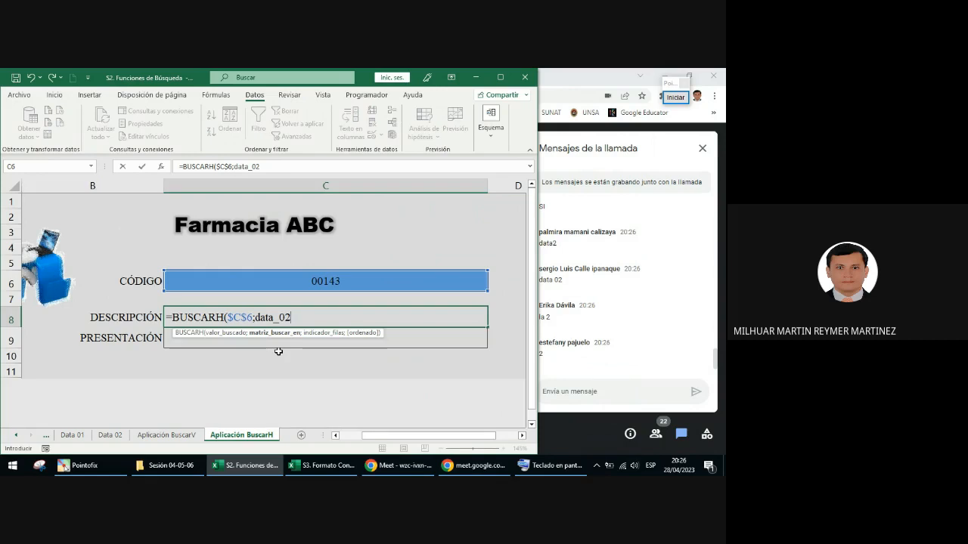
{"action": "type", "text": ";"}
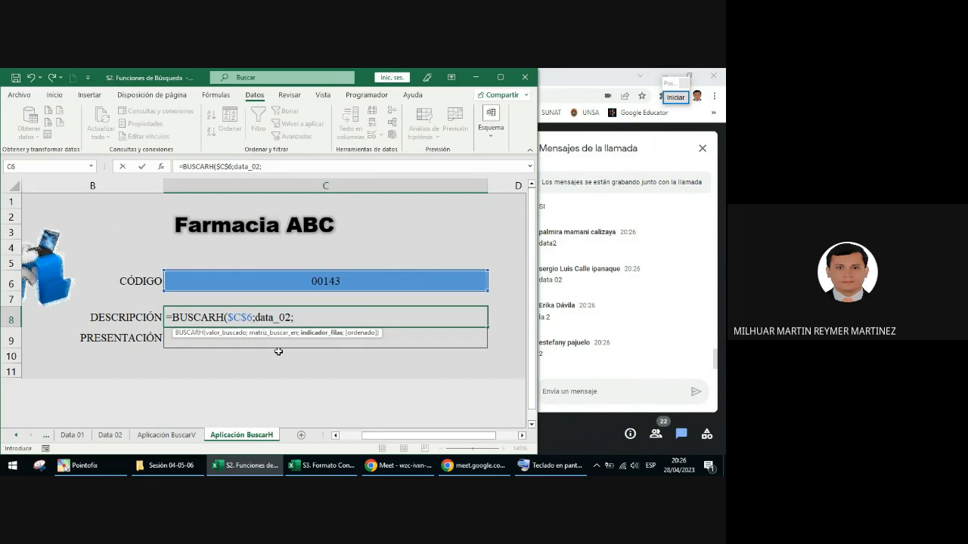
{"action": "type", "text": "2;"}
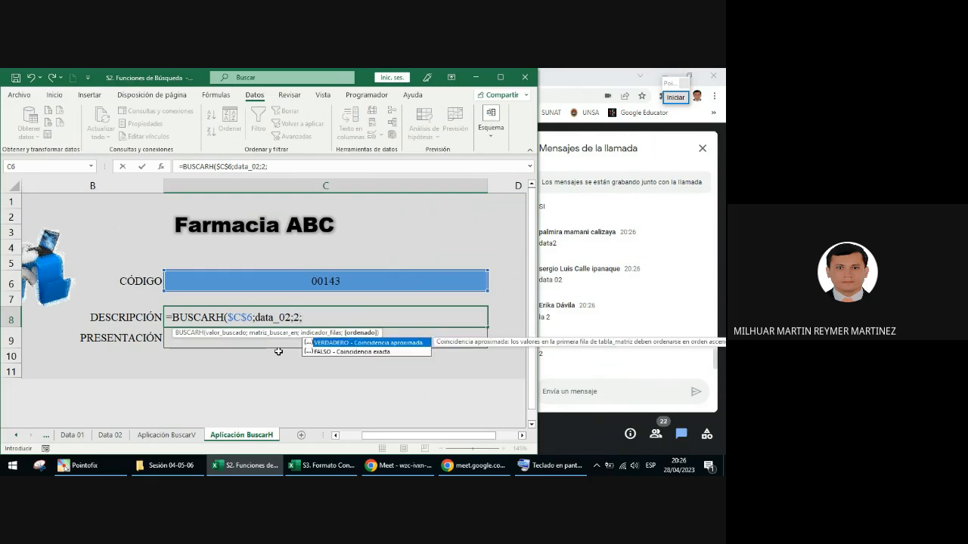
{"action": "key", "text": "Down"}
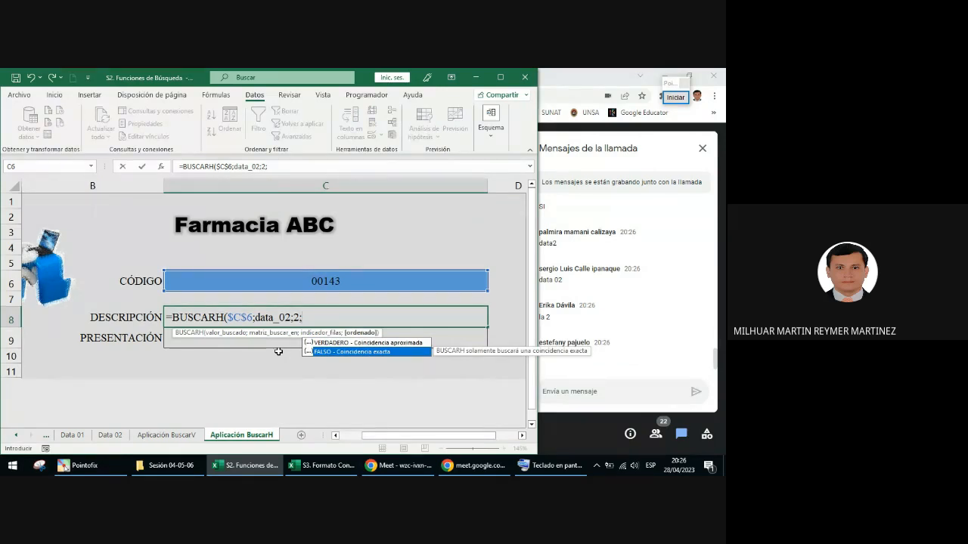
{"action": "key", "text": "Tab"}
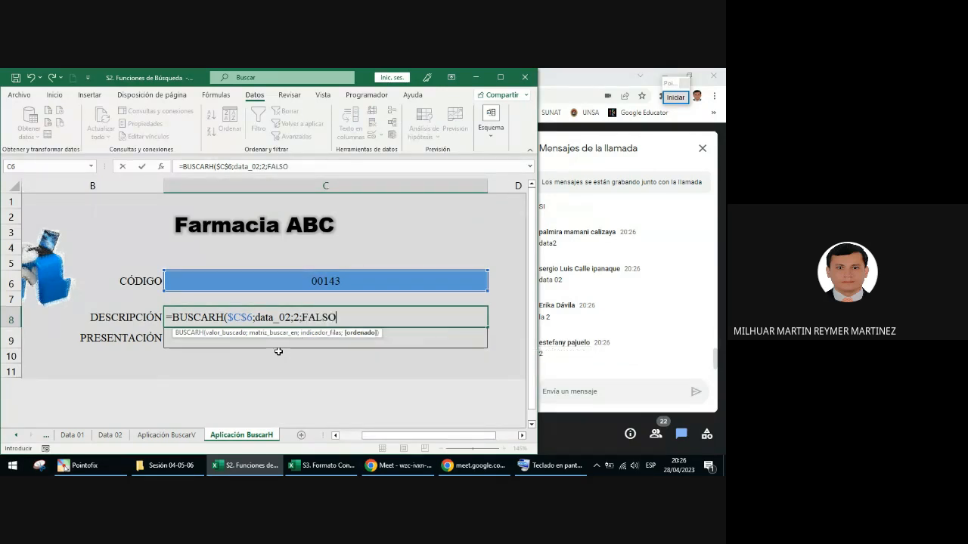
{"action": "key", "text": "Return"}
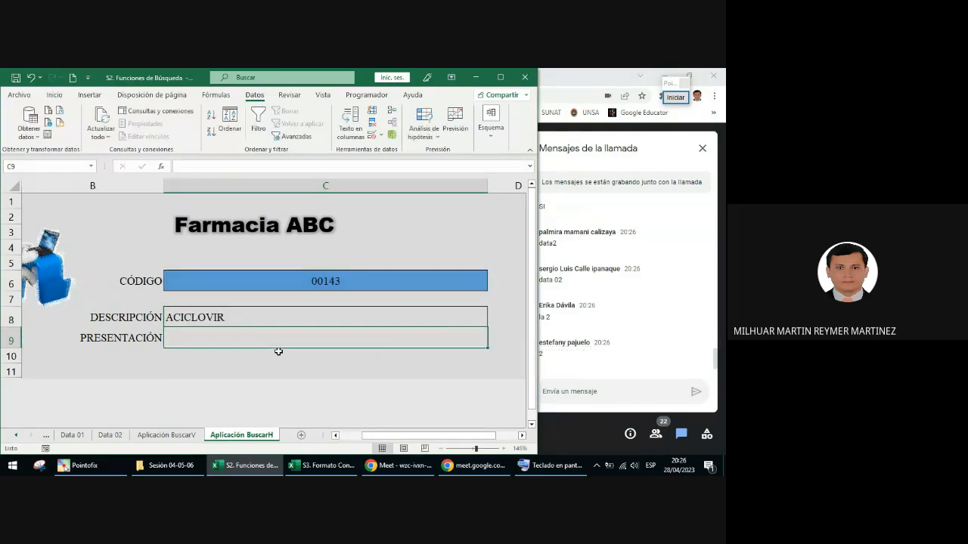
Step: Copy the C8 formula =BUSCARH($C$6;data_02;2;FALSO), post it in the Meet call messages, and return to the Excel workbook
{"action": "left_click", "coordinate": [260, 317]}
{"action": "left_click_drag", "start_coordinate": [290, 166], "coordinate": [172, 167]}
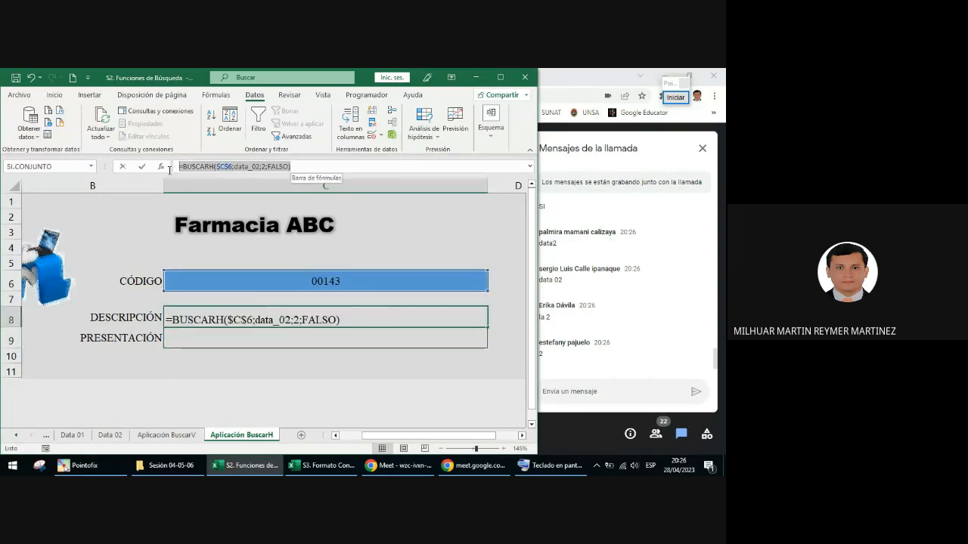
{"action": "key", "text": "ctrl+c"}
{"action": "left_click", "coordinate": [397, 465]}
{"action": "key", "text": "ctrl+v"}
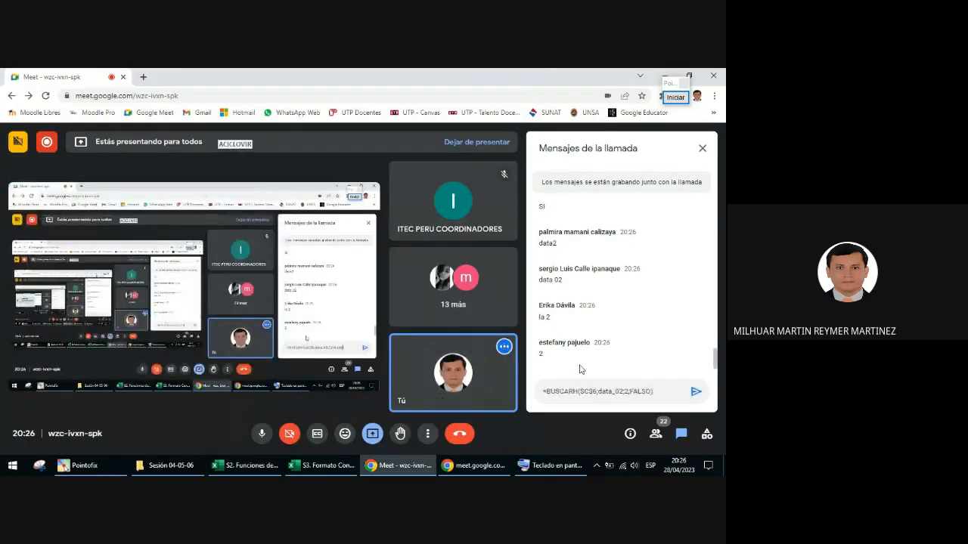
{"action": "key", "text": "Return"}
{"action": "left_click", "coordinate": [257, 466]}
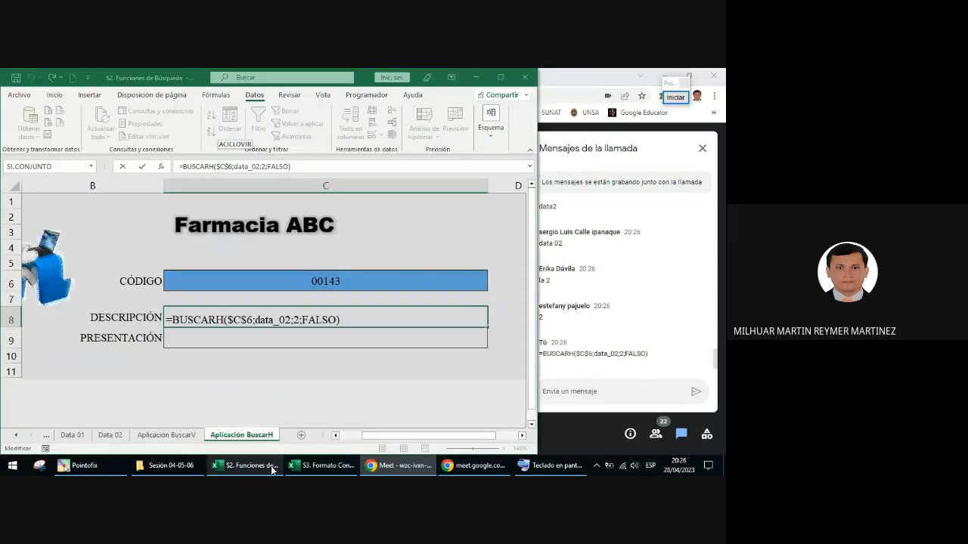
Step: Replace the FALSO argument with 0 in the BUSCARH formula of C8
{"action": "left_click", "coordinate": [294, 167]}
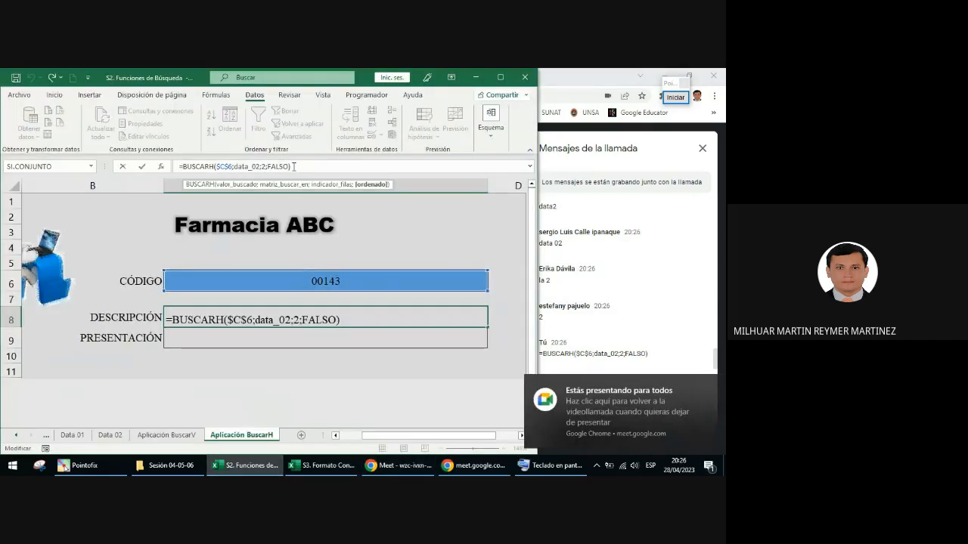
{"action": "key", "text": "BackSpace"}
{"action": "key", "text": "BackSpace"}
{"action": "key", "text": "BackSpace"}
{"action": "key", "text": "BackSpace"}
{"action": "key", "text": "BackSpace"}
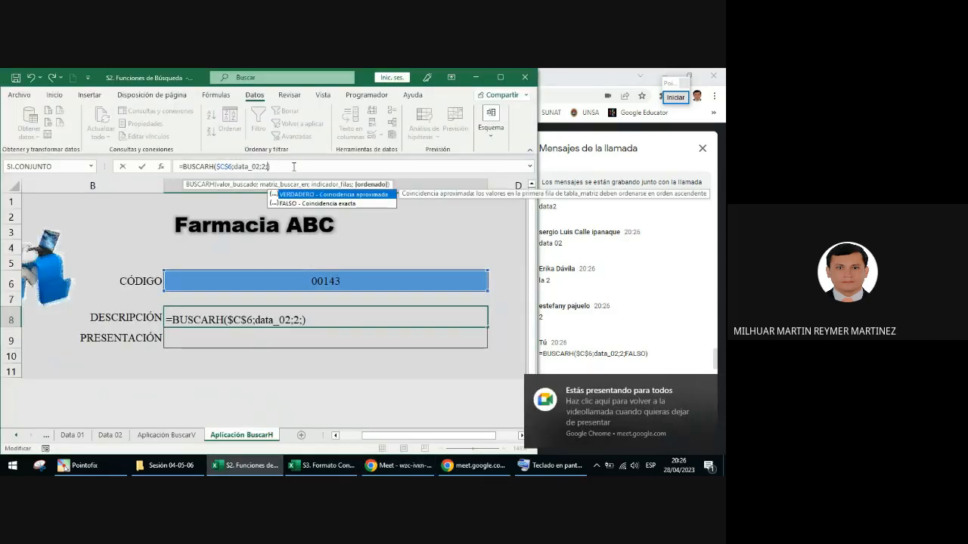
{"action": "type", "text": "0"}
{"action": "key", "text": "Return"}
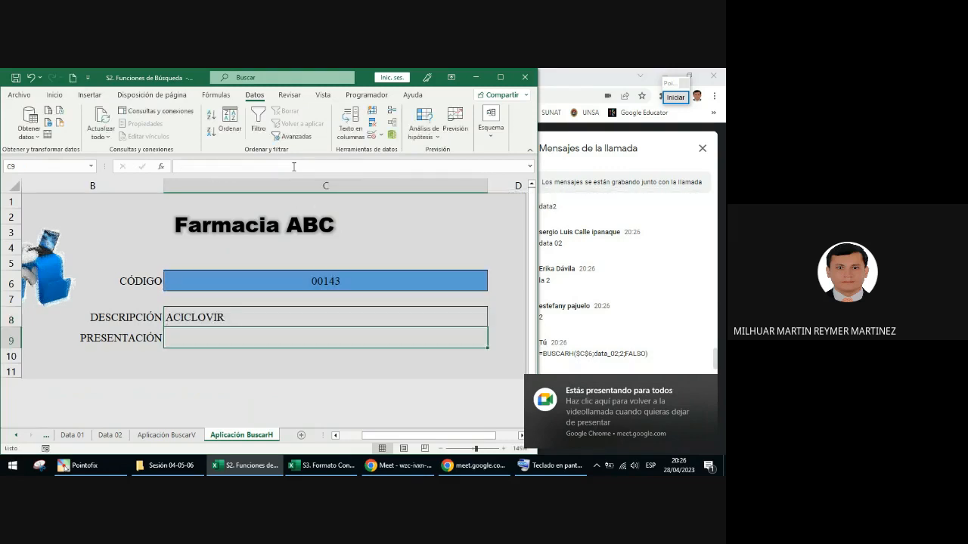
Step: Post the formula =BUSCARH($C$6;data_02;2;0) from C8 in the Meet call messages, and return to Excel keeping C8 selected
{"action": "left_click", "coordinate": [295, 316]}
{"action": "left_click", "coordinate": [282, 166]}
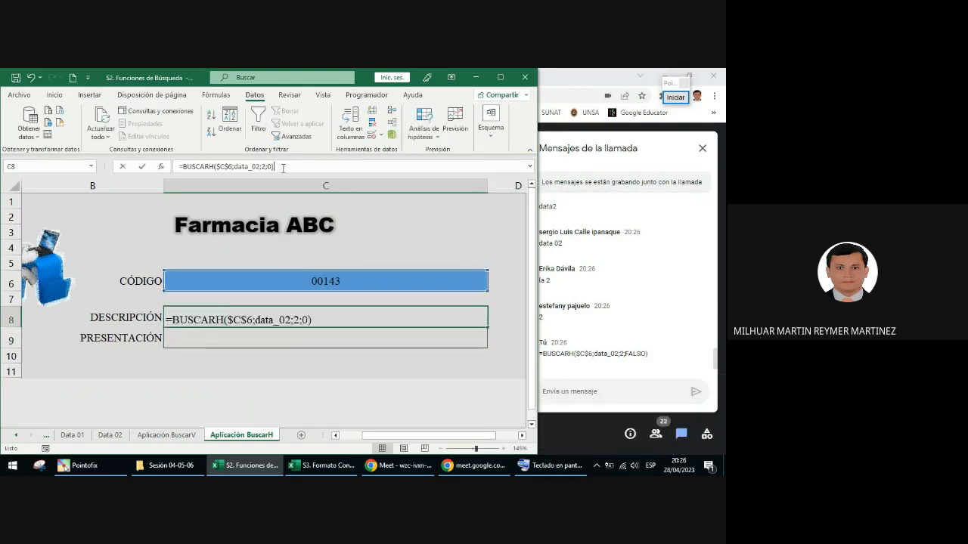
{"action": "left_click", "coordinate": [572, 391]}
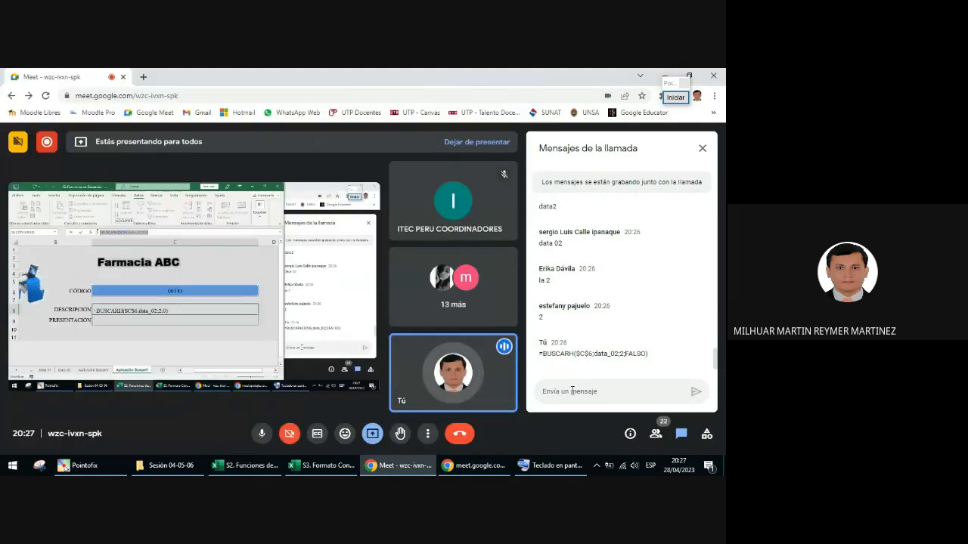
{"action": "key", "text": "ctrl+v"}
{"action": "key", "text": "Return"}
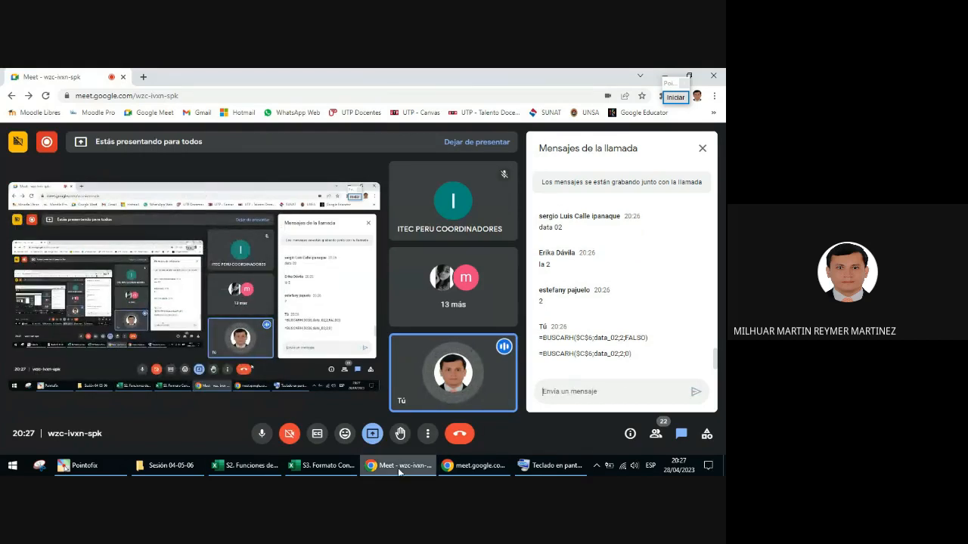
{"action": "left_click", "coordinate": [245, 465]}
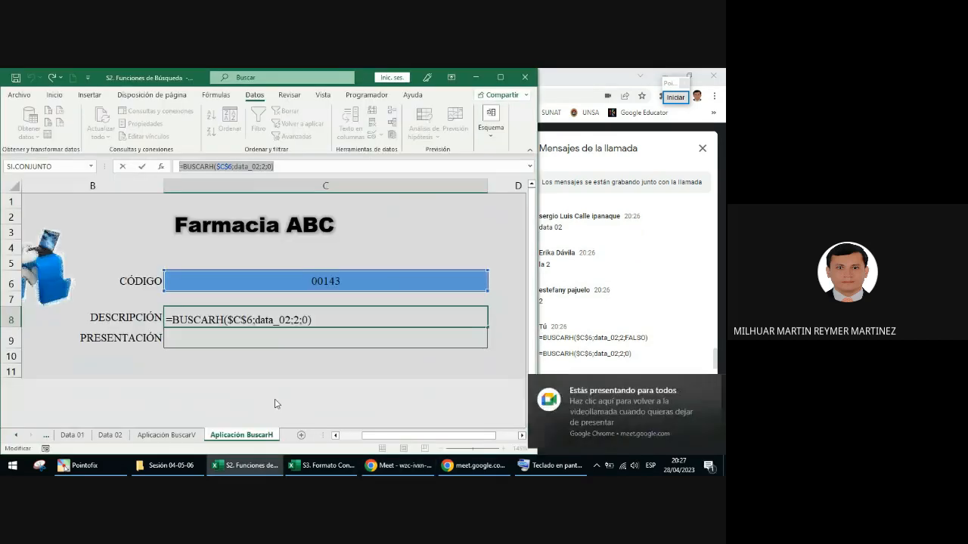
{"action": "key", "text": "ctrl+Return"}
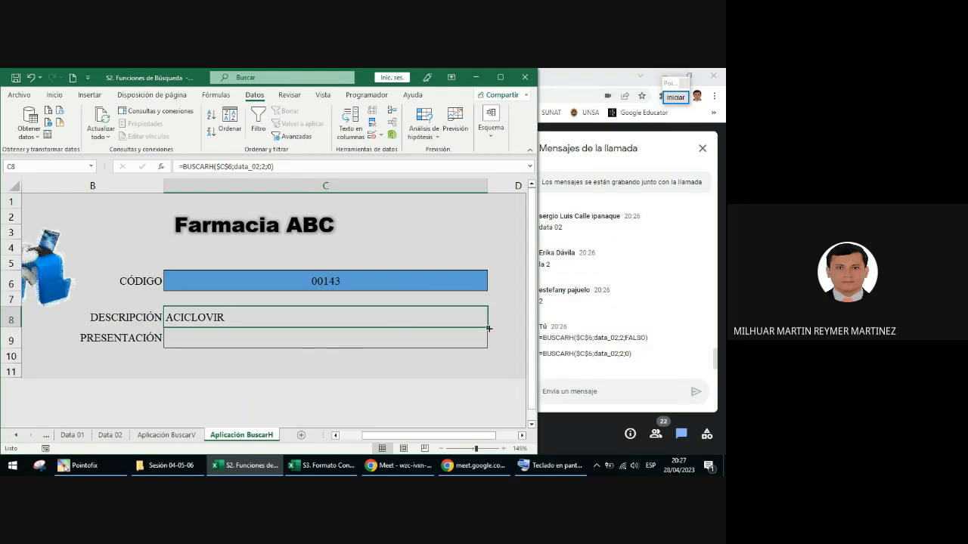
Step: Fill the C8 formula down to the PRESENTACIÓN cell C9 and set its row index to 5
{"action": "left_click_drag", "start_coordinate": [488, 327], "coordinate": [490, 347]}
{"action": "left_click", "coordinate": [250, 338]}
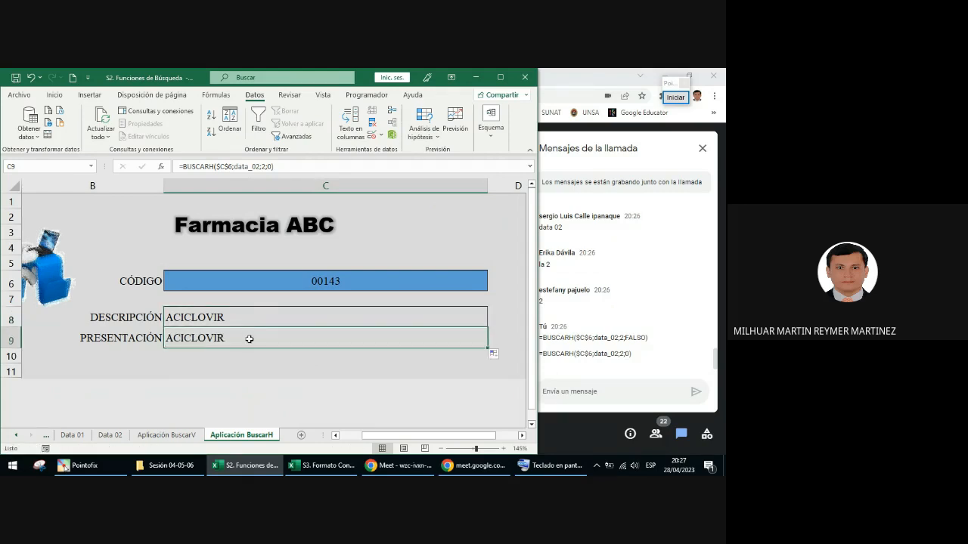
{"action": "double_click", "coordinate": [248, 338]}
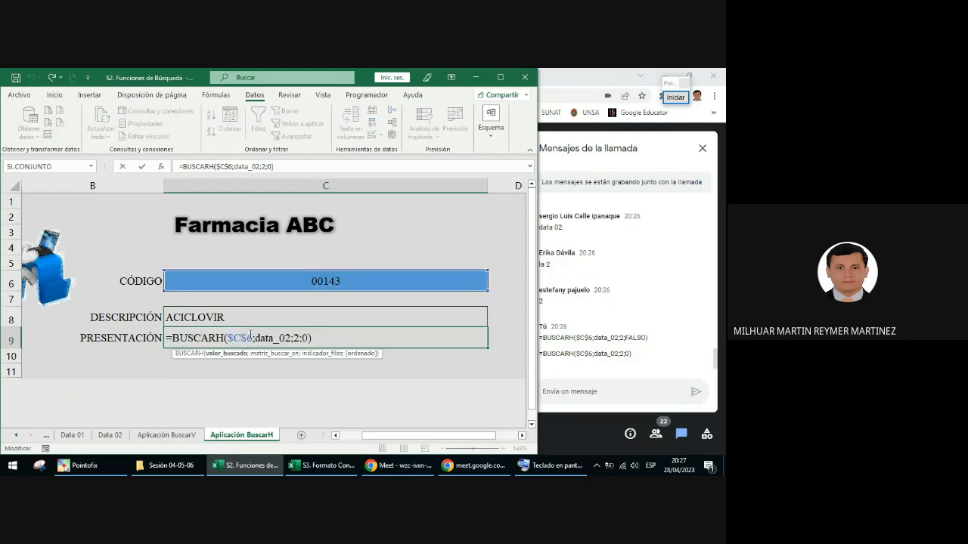
{"action": "left_click", "coordinate": [296, 338]}
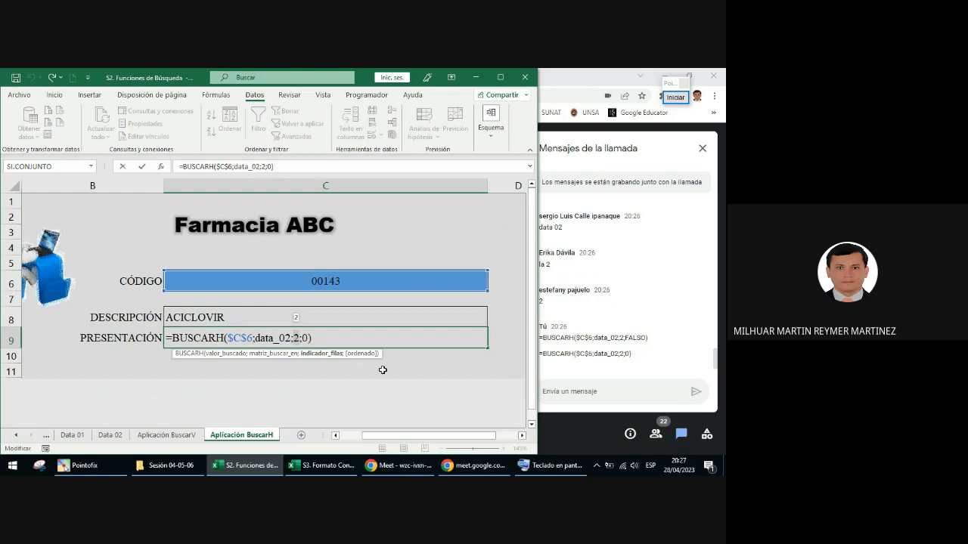
{"action": "type", "text": "5"}
{"action": "key", "text": "Return"}
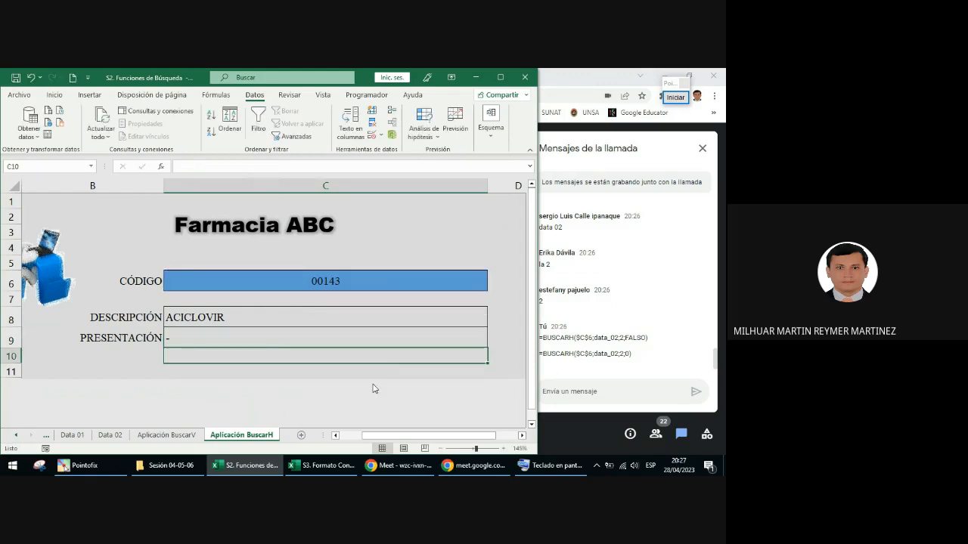
Step: Examine the row order of the headings from CÓDIGO to PRESENTACIÓN on the Data 02 sheet, and return to Aplicación BuscarH
{"action": "left_click", "coordinate": [113, 436]}
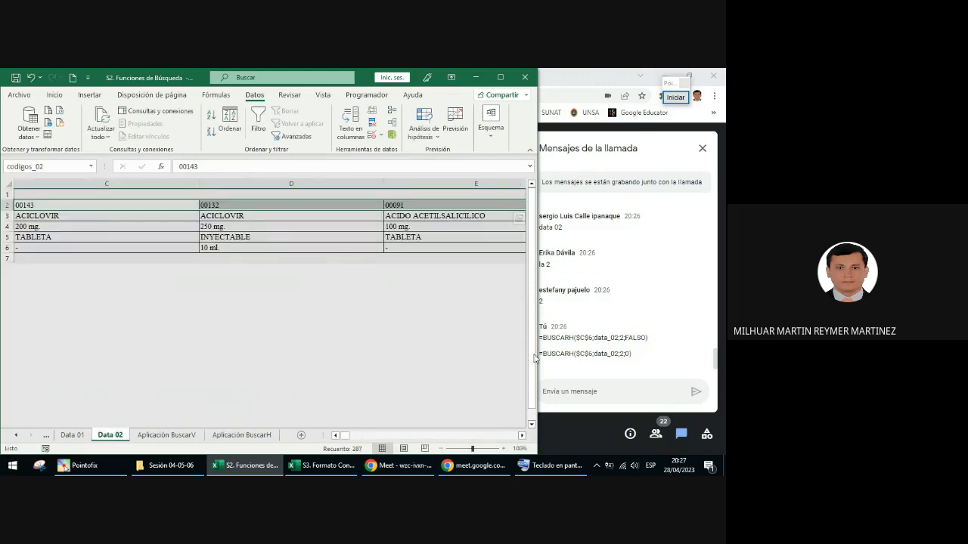
{"action": "left_click", "coordinate": [335, 436]}
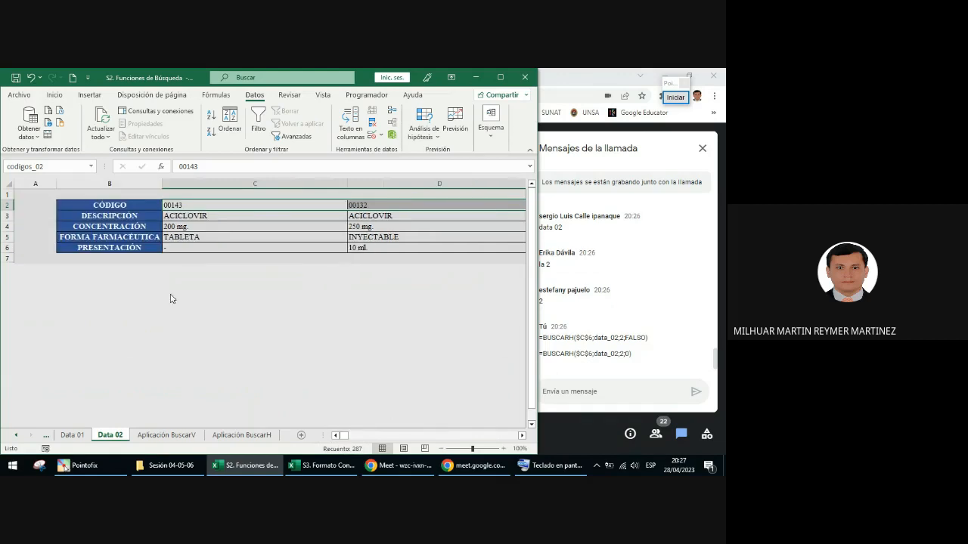
{"action": "left_click", "coordinate": [130, 218]}
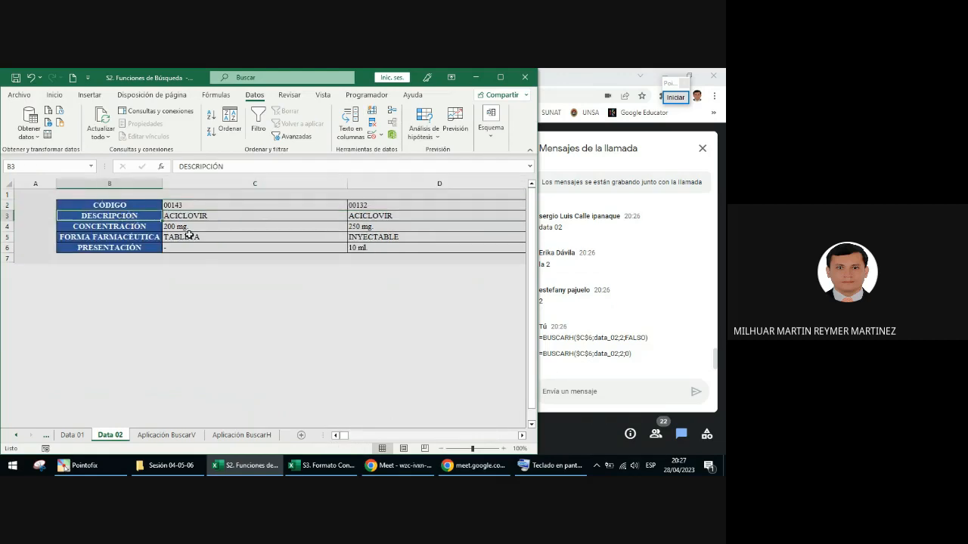
{"action": "left_click", "coordinate": [140, 248]}
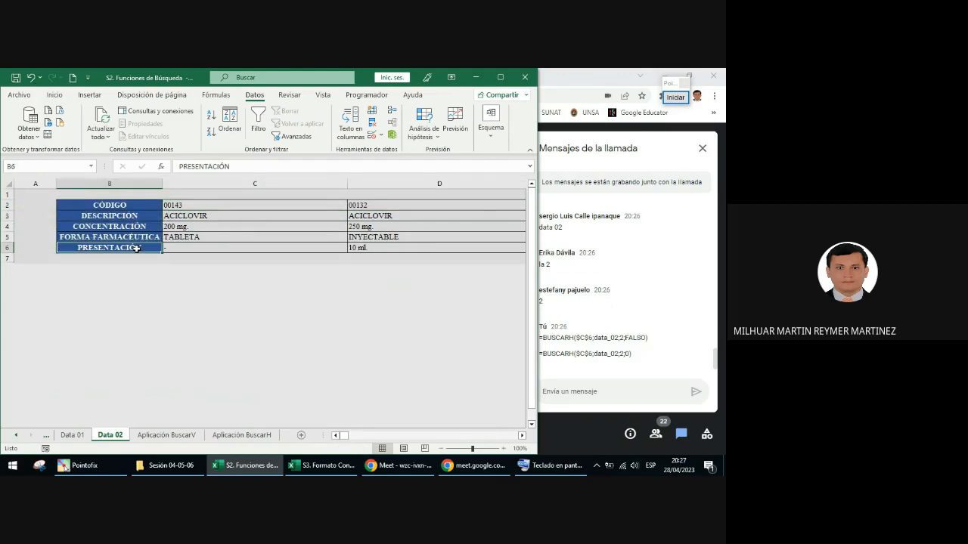
{"action": "left_click", "coordinate": [142, 205]}
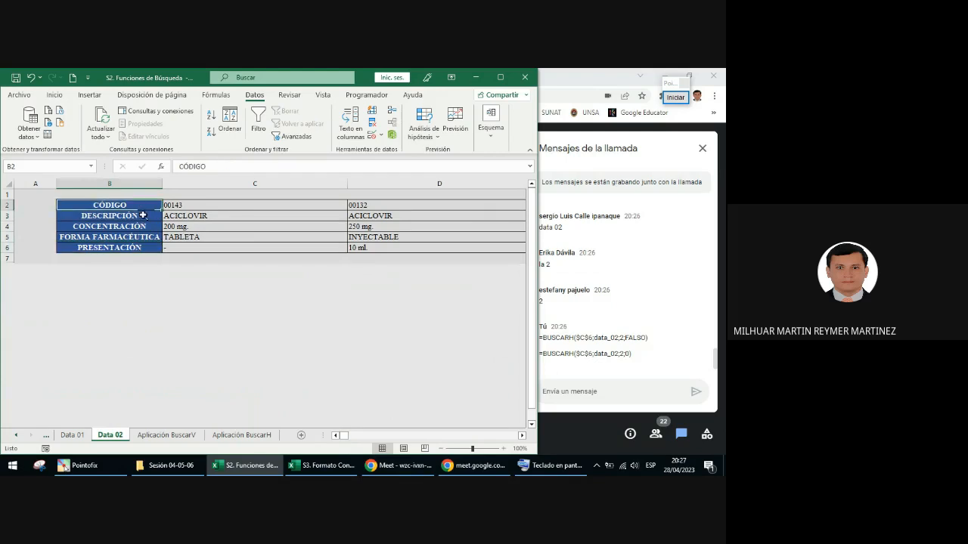
{"action": "left_click", "coordinate": [144, 216]}
{"action": "left_click", "coordinate": [144, 226]}
{"action": "left_click", "coordinate": [143, 237]}
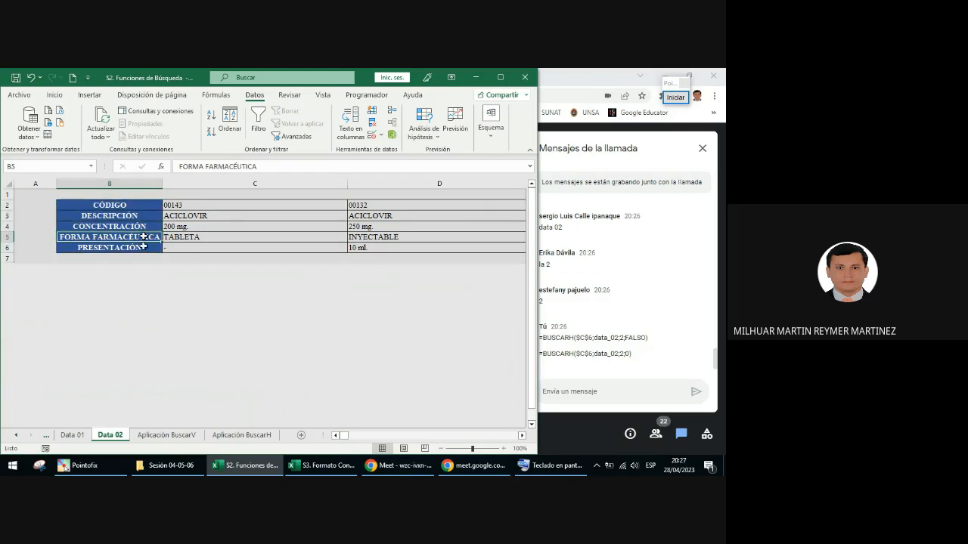
{"action": "left_click", "coordinate": [144, 248]}
{"action": "left_click", "coordinate": [240, 435]}
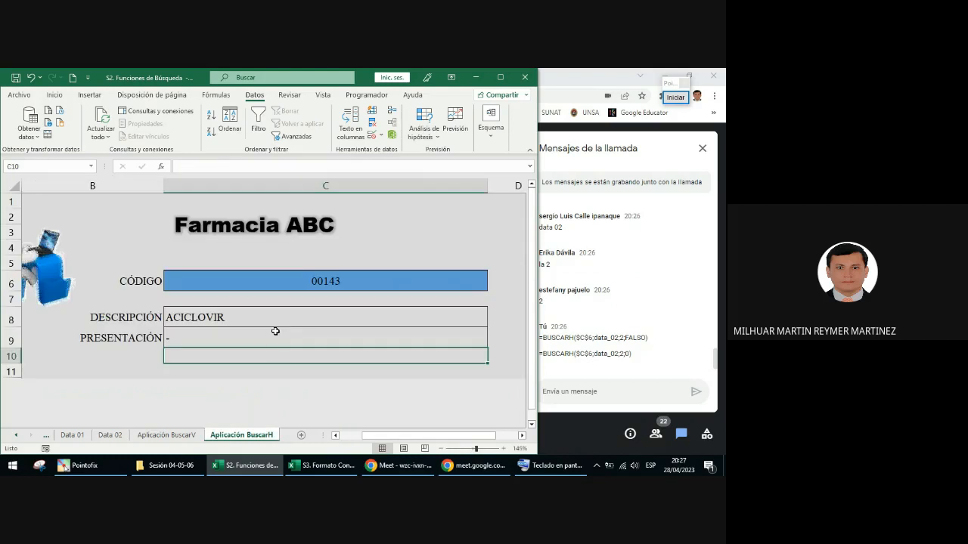
Step: Test the lookup form by choosing code 00132 and 00231 in turn in the CÓDIGO cell C6
{"action": "left_click", "coordinate": [257, 340]}
{"action": "left_click", "coordinate": [487, 286]}
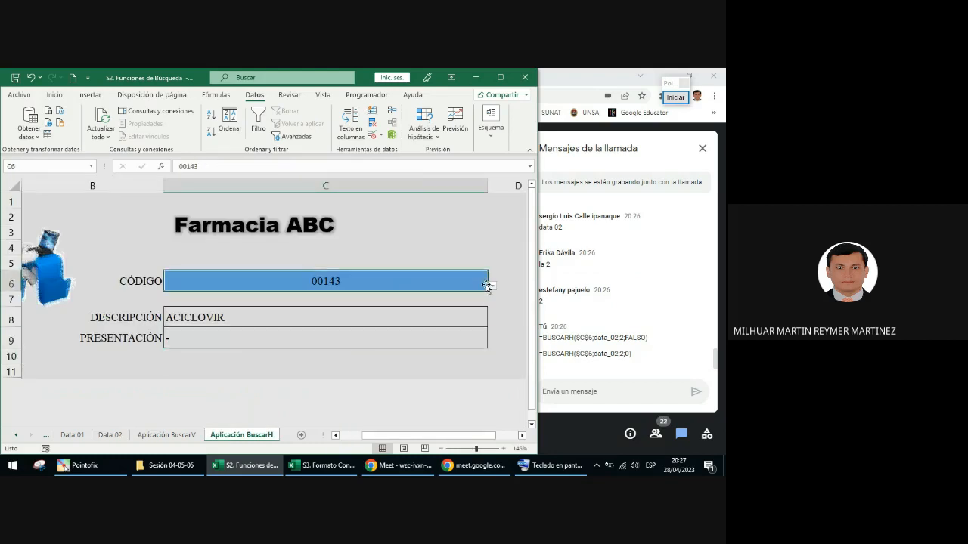
{"action": "left_click", "coordinate": [492, 288]}
{"action": "left_click", "coordinate": [393, 307]}
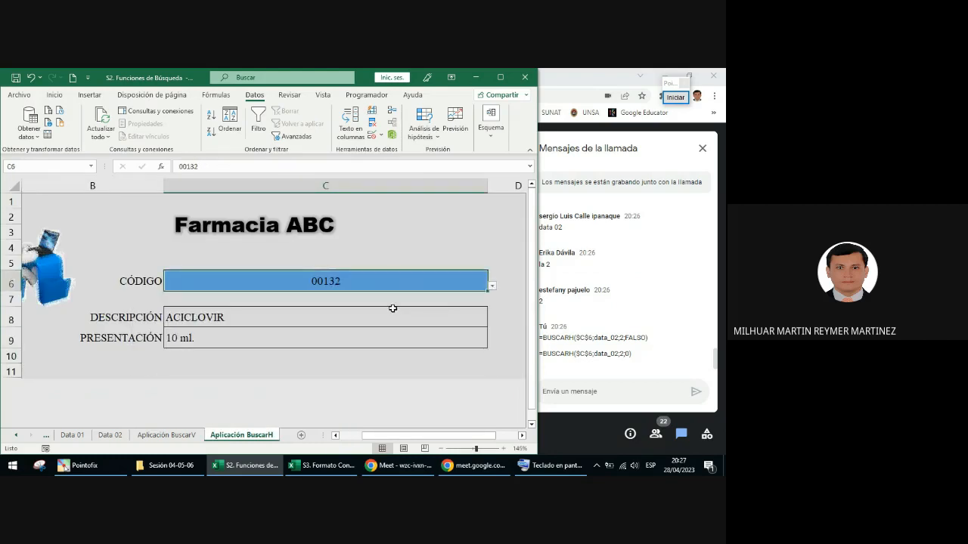
{"action": "left_click", "coordinate": [492, 285]}
{"action": "left_click", "coordinate": [415, 338]}
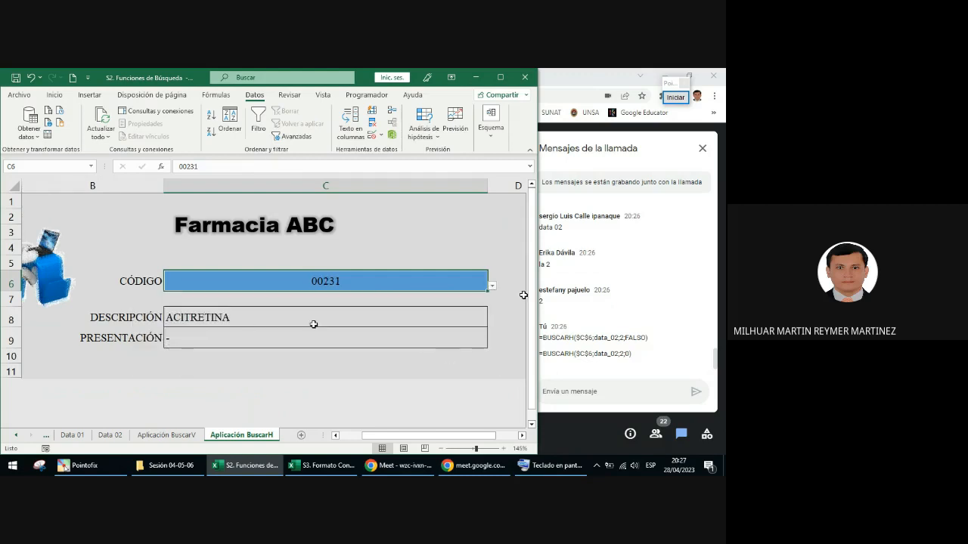
Step: Test two more codes in the CÓDIGO cell C6, choosing 00269 and 00663 from its list
{"action": "left_click", "coordinate": [492, 286]}
{"action": "left_click", "coordinate": [428, 353]}
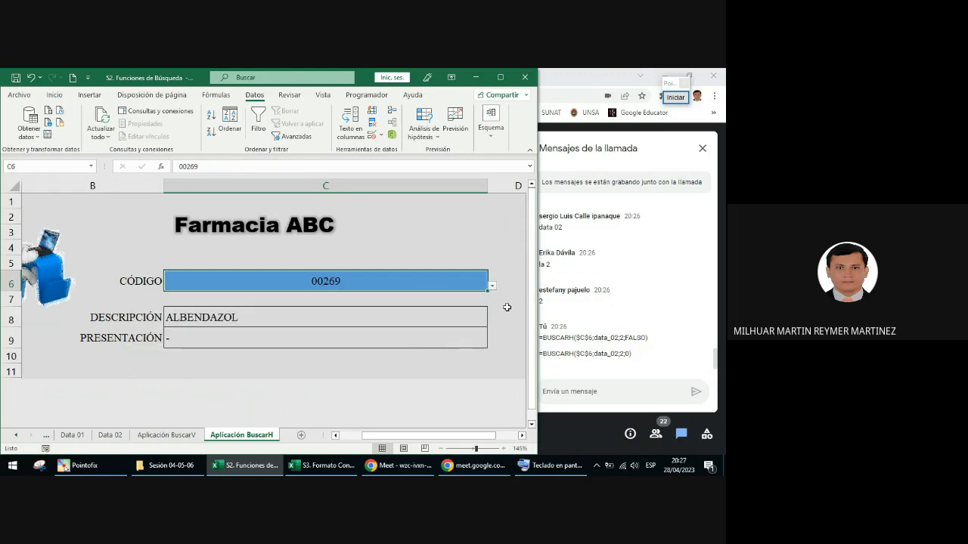
{"action": "left_click", "coordinate": [493, 287]}
{"action": "left_click", "coordinate": [487, 366]}
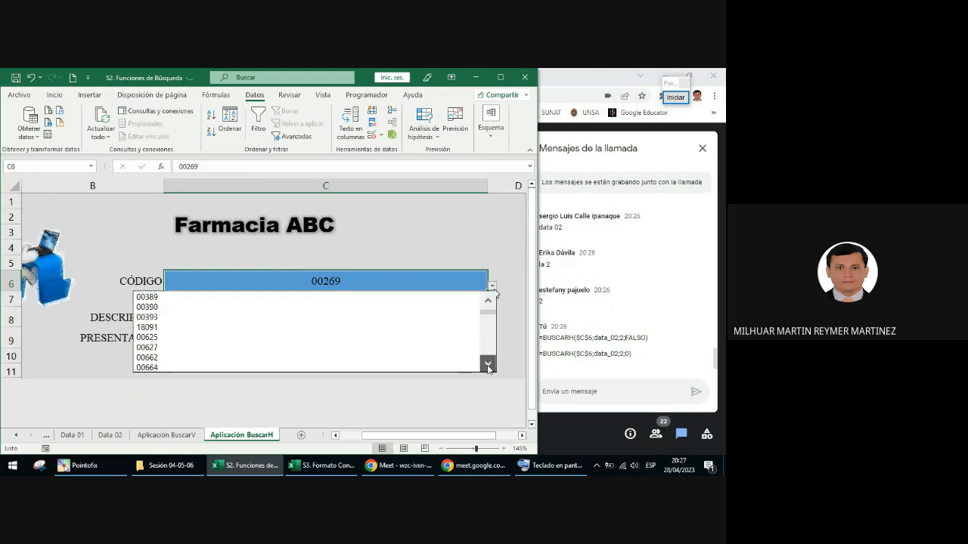
{"action": "left_click", "coordinate": [378, 353]}
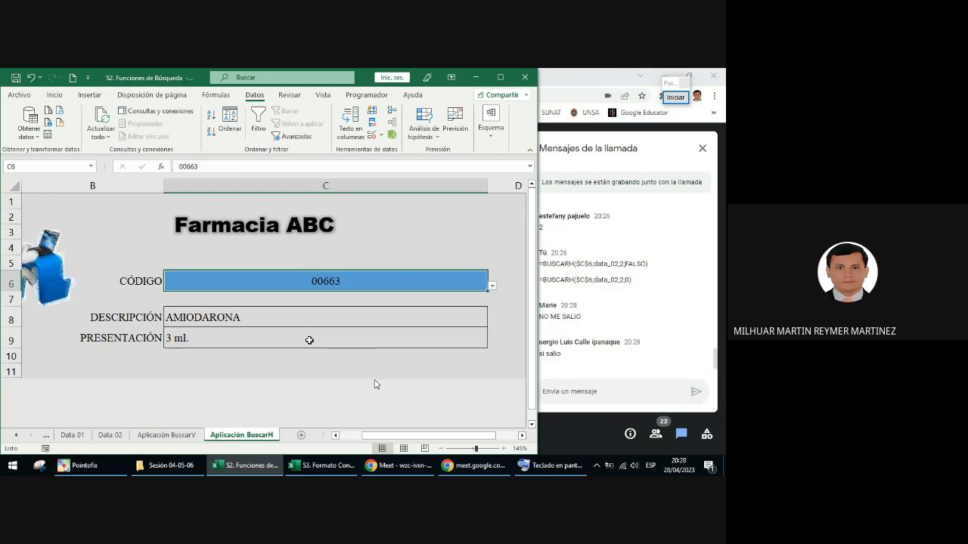
Step: Examine the function name and arguments of the BUSCARH formula in the DESCRIPCIÓN cell C8
{"action": "left_click", "coordinate": [289, 313]}
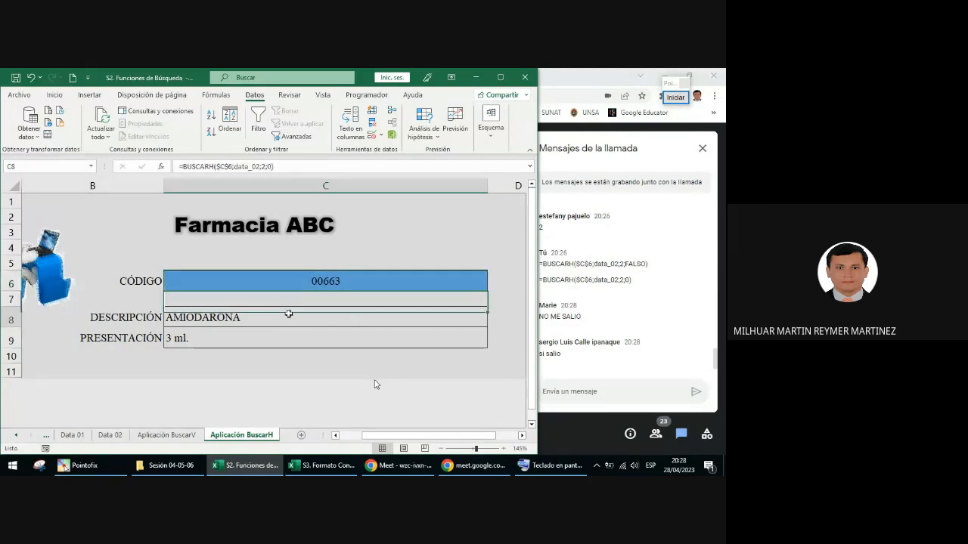
{"action": "double_click", "coordinate": [221, 320]}
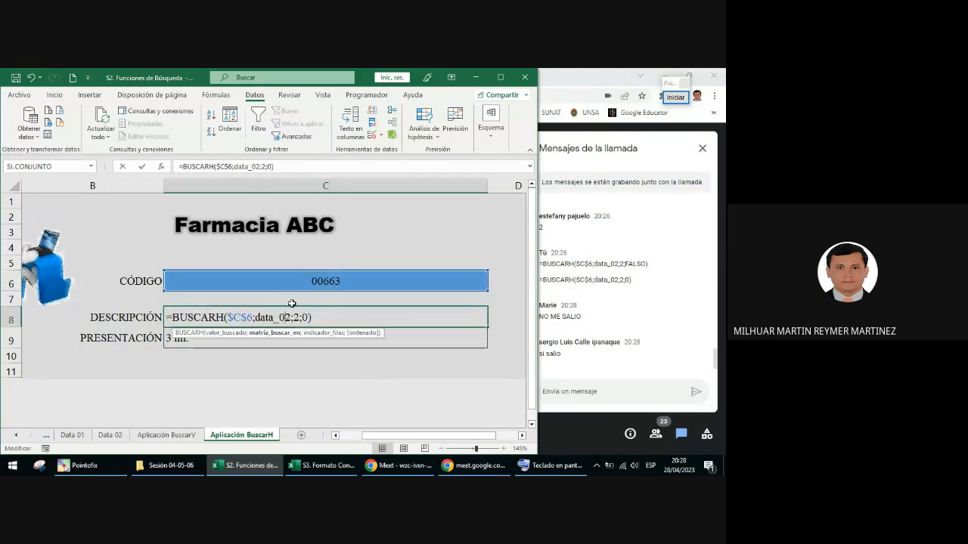
{"action": "left_click_drag", "start_coordinate": [222, 317], "coordinate": [173, 318]}
{"action": "left_click", "coordinate": [224, 317]}
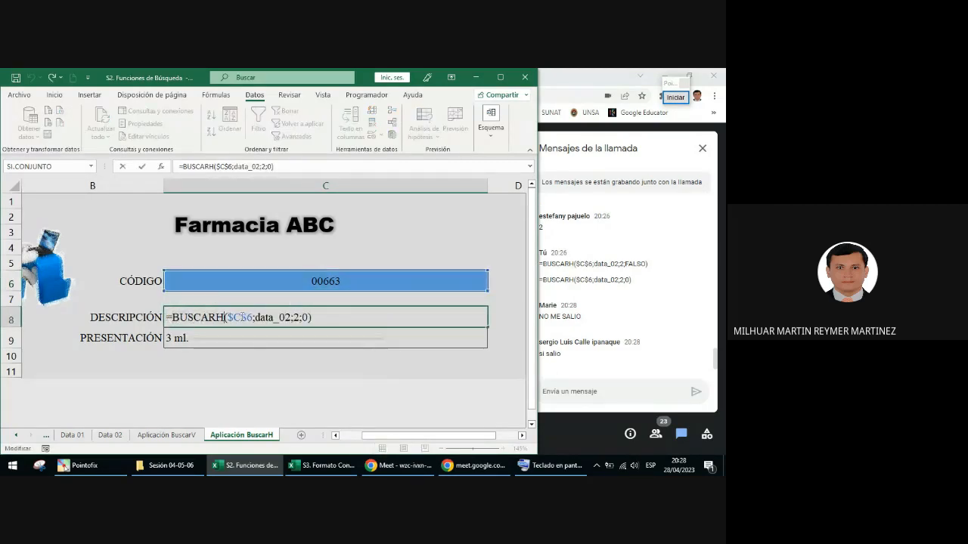
{"action": "key", "text": "Return"}
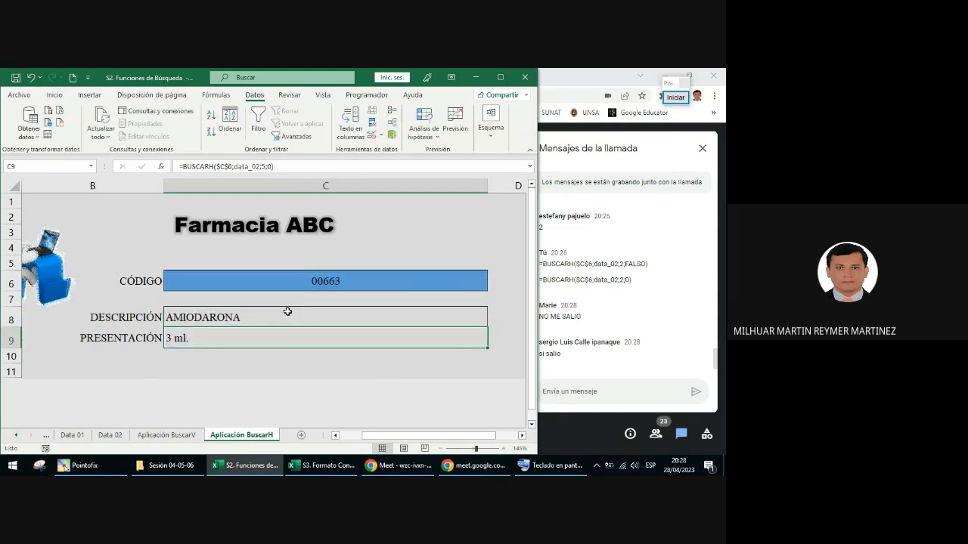
Step: Change the function name in the C8 formula to BUSCARV, keeping its arguments, and reselect the cell
{"action": "double_click", "coordinate": [270, 313]}
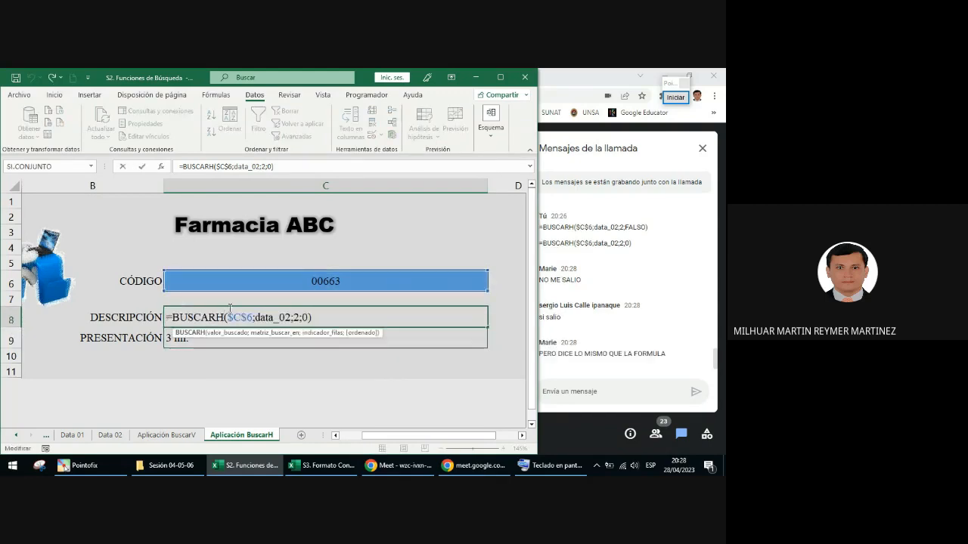
{"action": "key", "text": "BackSpace"}
{"action": "type", "text": "v"}
{"action": "key", "text": "Return"}
{"action": "left_click", "coordinate": [230, 310]}
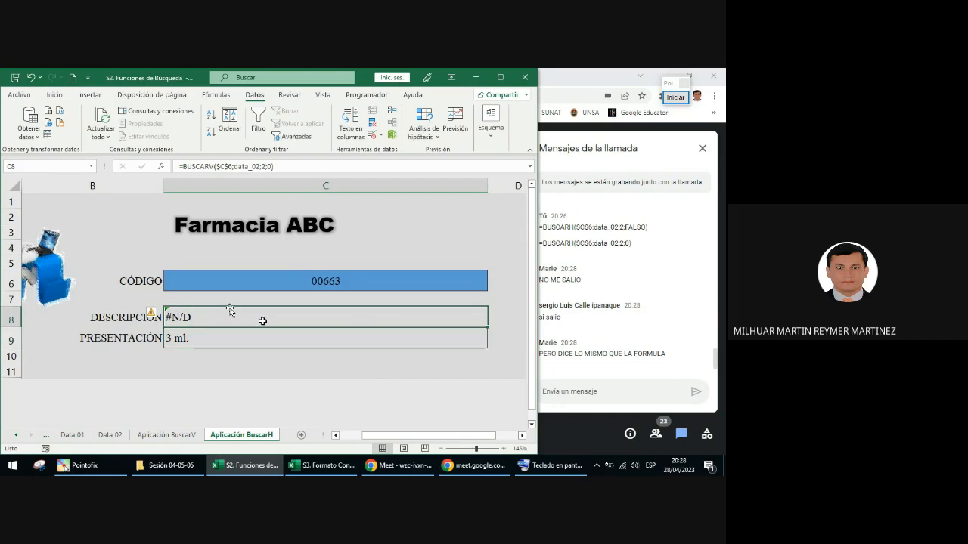
Step: Set the function in the DESCRIPCIÓN cell C8 back to BUSCARH
{"action": "double_click", "coordinate": [227, 317]}
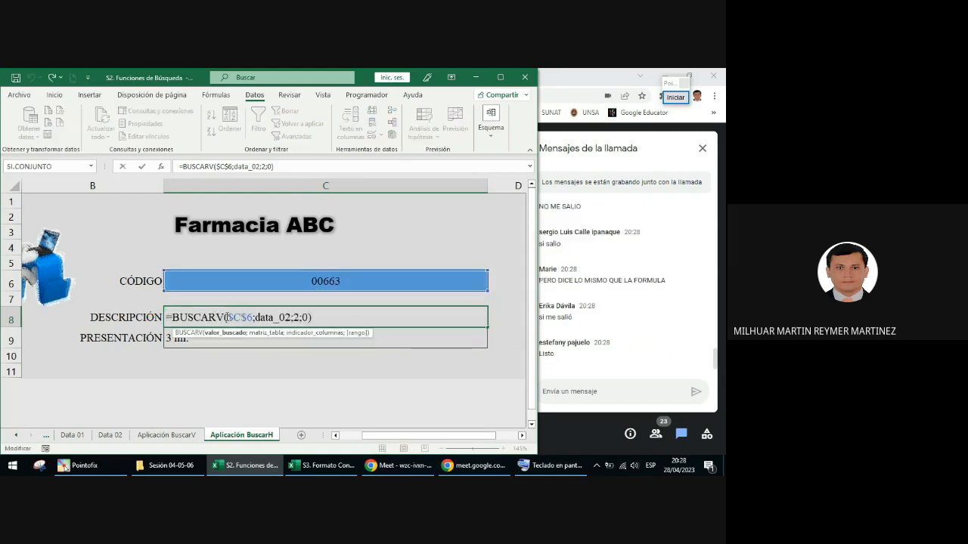
{"action": "left_click", "coordinate": [226, 317]}
{"action": "key", "text": "BackSpace"}
{"action": "type", "text": "H"}
{"action": "key", "text": "Return"}
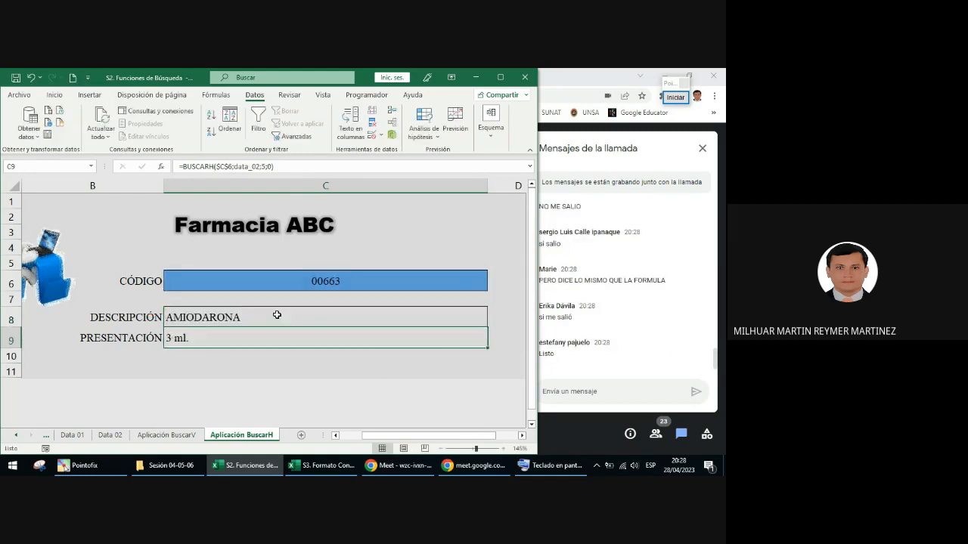
Step: Change the lookup table in the C8 BUSCARH formula to data_01
{"action": "left_click", "coordinate": [277, 315]}
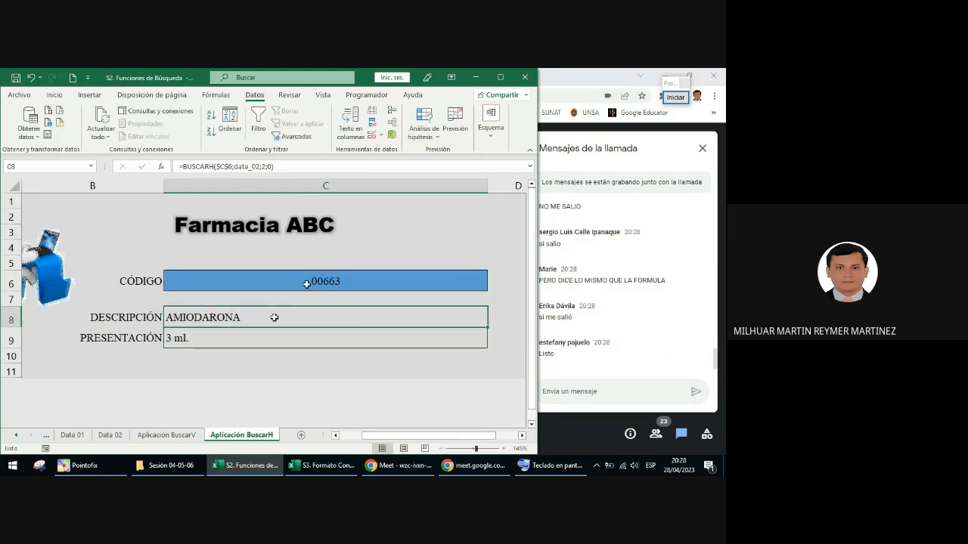
{"action": "double_click", "coordinate": [294, 317]}
{"action": "left_click", "coordinate": [292, 318]}
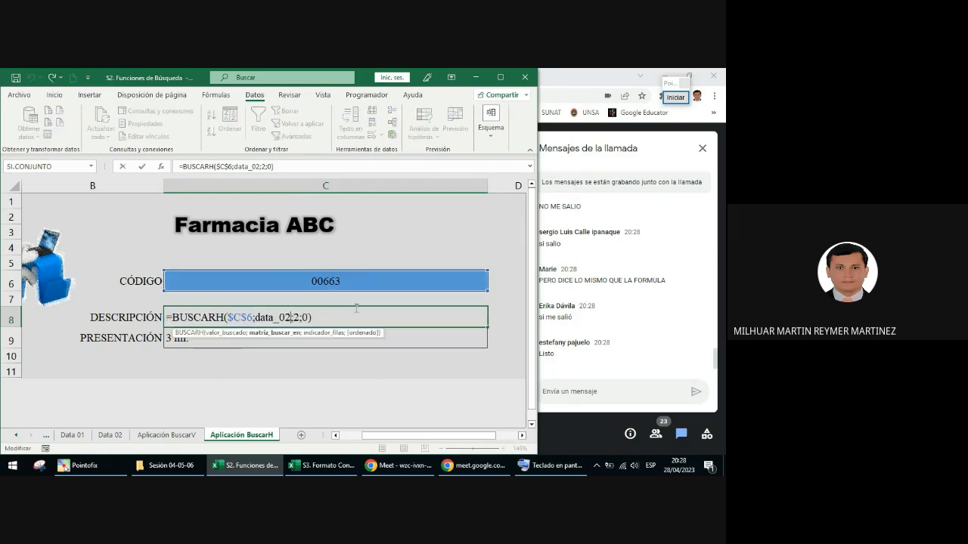
{"action": "key", "text": "BackSpace"}
{"action": "type", "text": "1"}
{"action": "key", "text": "Return"}
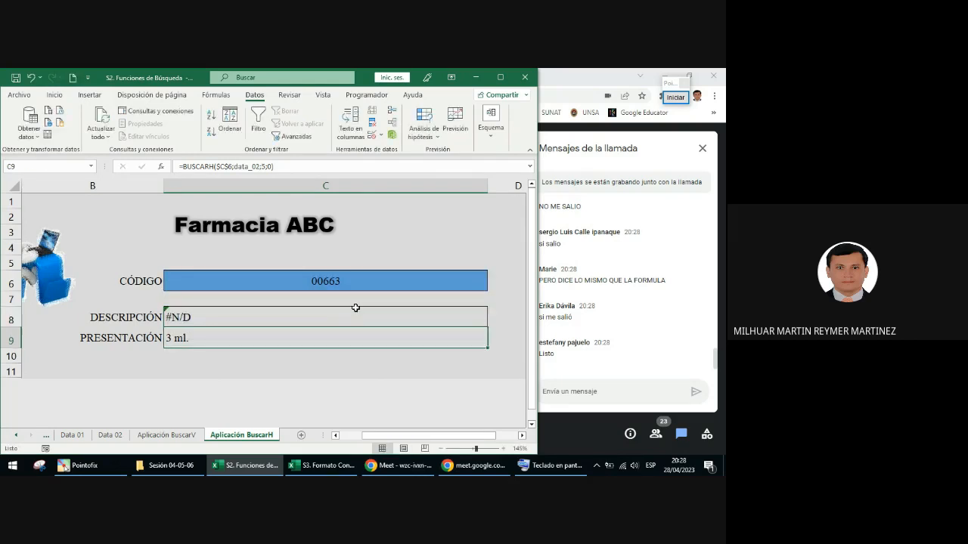
Step: Restore data_02 as the lookup table in the C8 formula and reselect the cell
{"action": "left_click", "coordinate": [356, 315]}
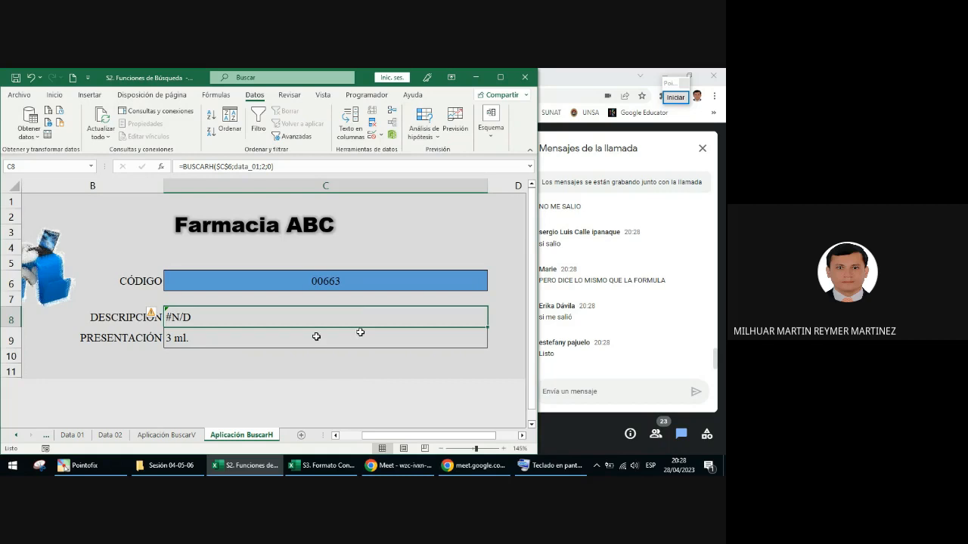
{"action": "double_click", "coordinate": [290, 318]}
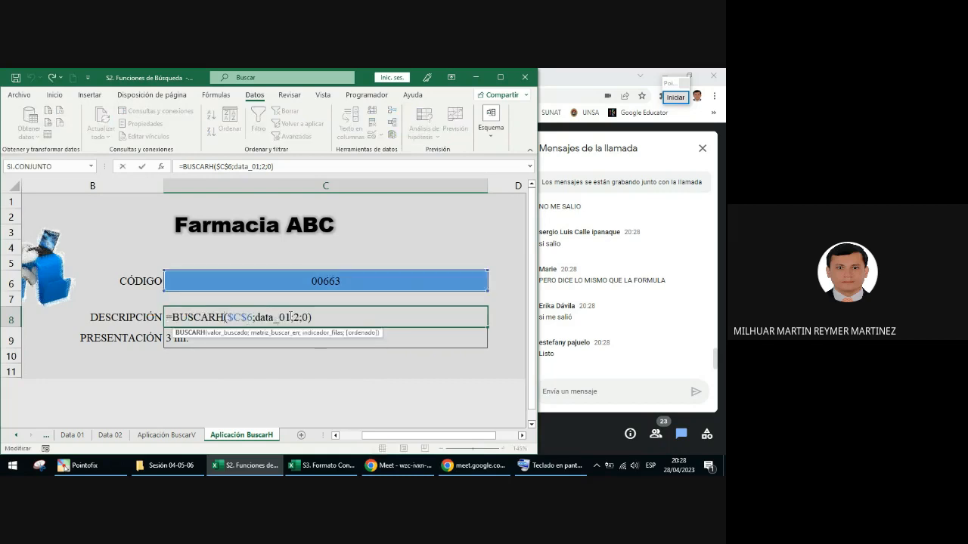
{"action": "key", "text": "Return"}
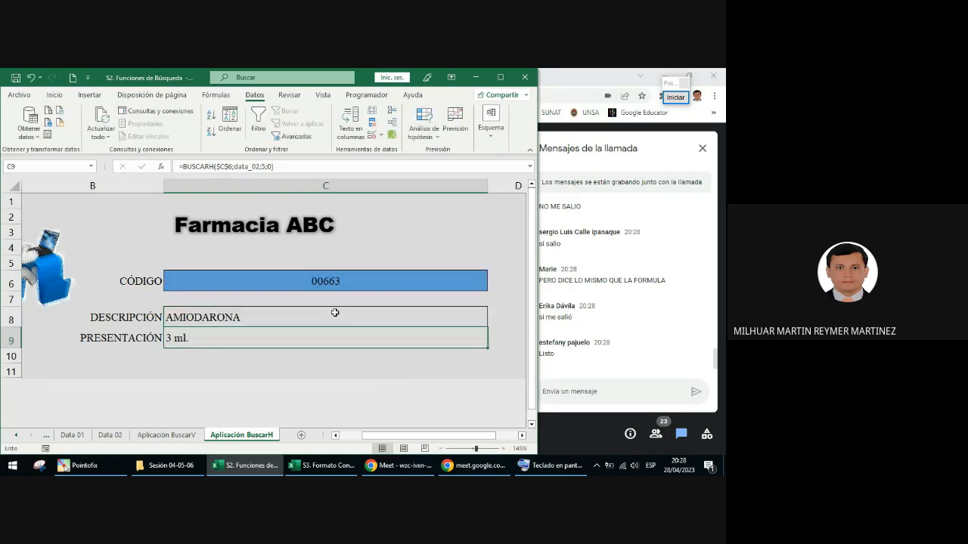
{"action": "left_click", "coordinate": [259, 319]}
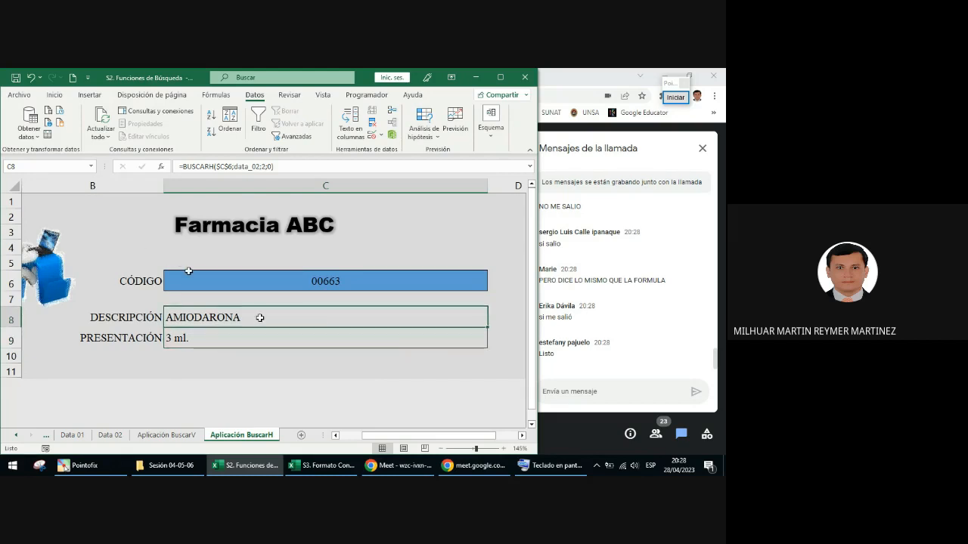
Step: Go to the named range data_02, examine the cells it covers, and return to the Aplicación BuscarH sheet
{"action": "left_click", "coordinate": [91, 166]}
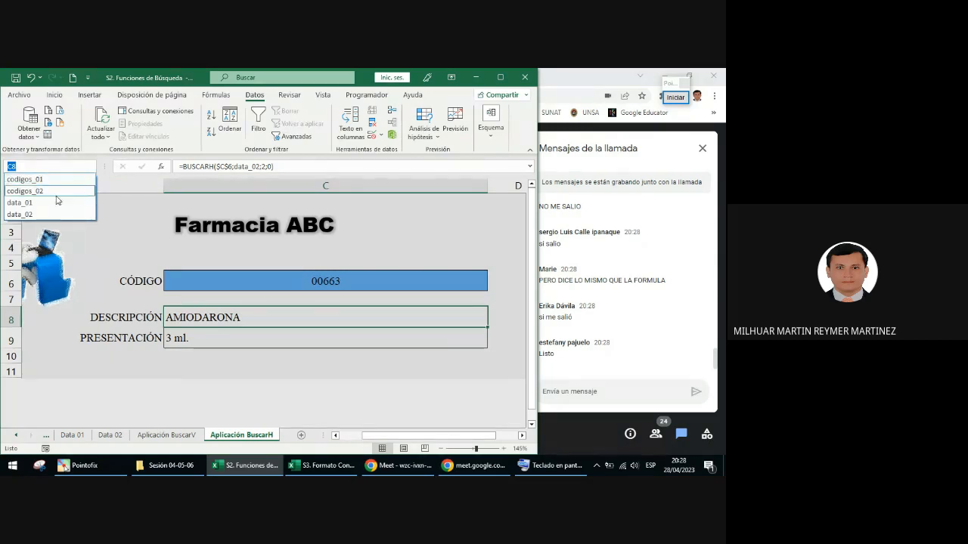
{"action": "left_click", "coordinate": [34, 215]}
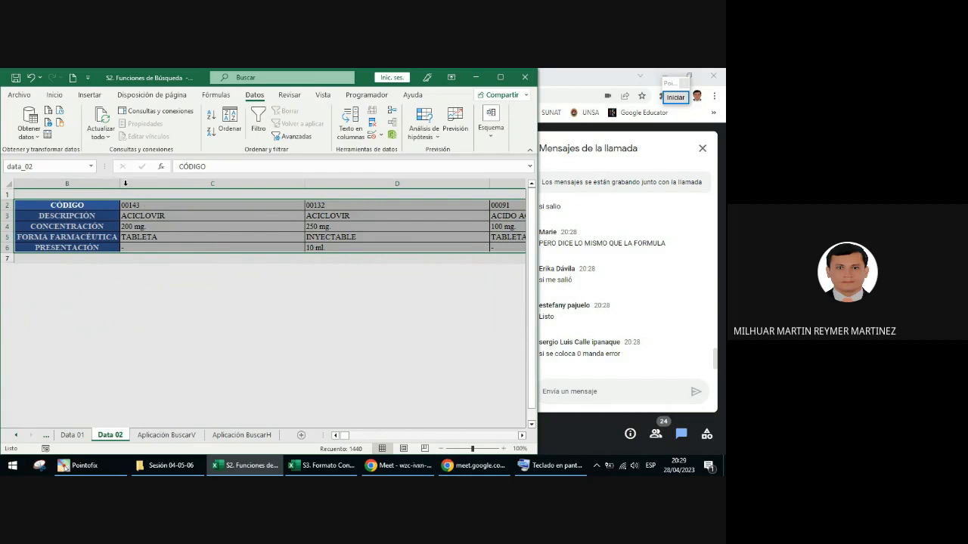
{"action": "left_click", "coordinate": [239, 436]}
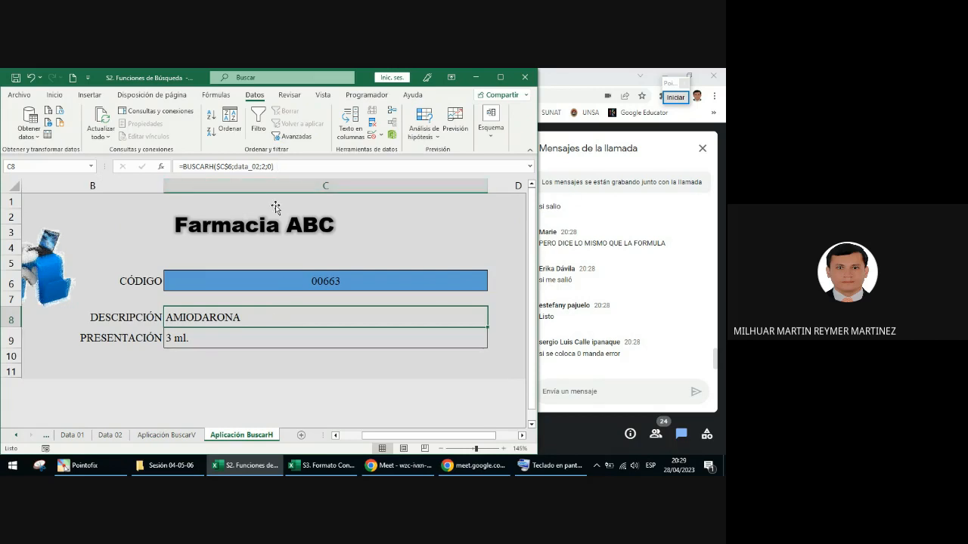
Step: Draw a purple Pointofix arrow pointing at the final 0 argument of the C8 formula, and end the annotation
{"action": "left_click", "coordinate": [675, 97]}
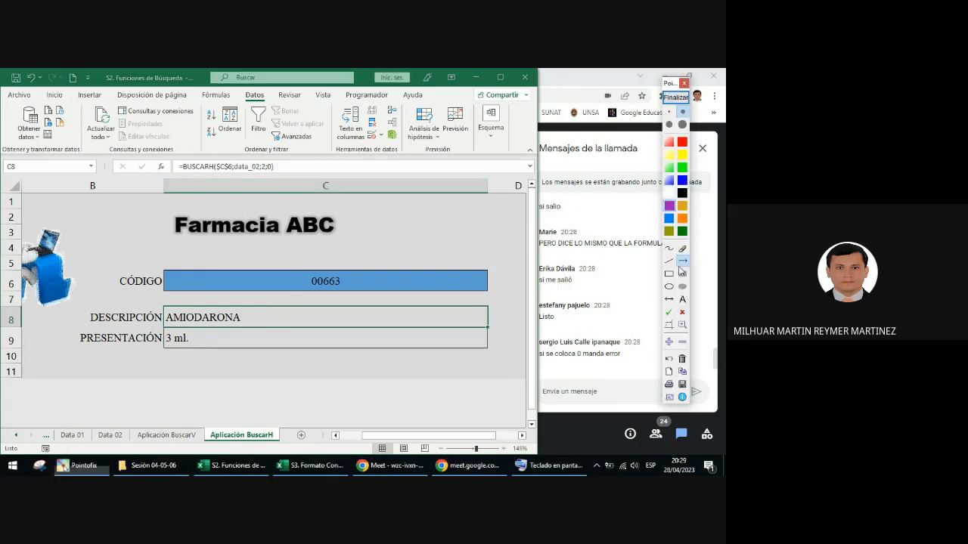
{"action": "left_click_drag", "start_coordinate": [274, 201], "coordinate": [275, 202]}
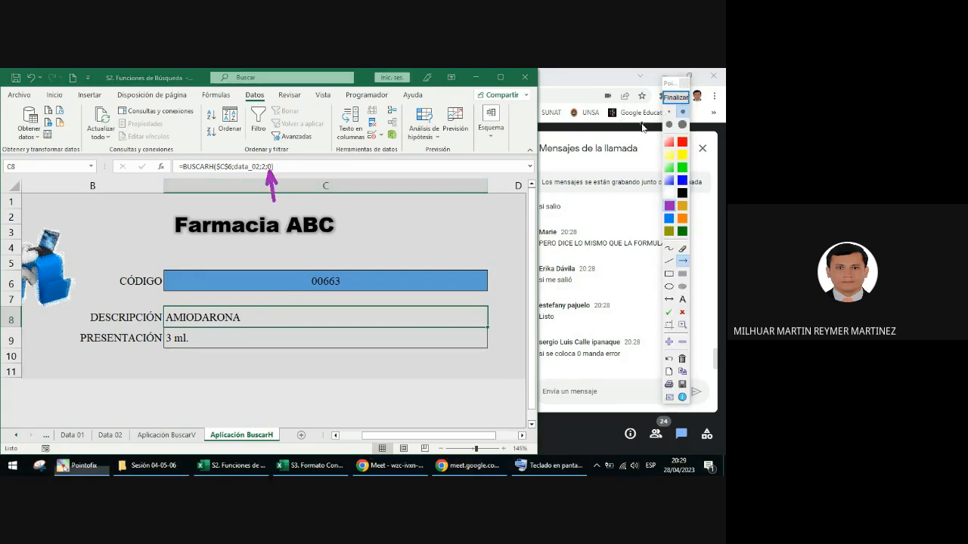
{"action": "left_click", "coordinate": [675, 97]}
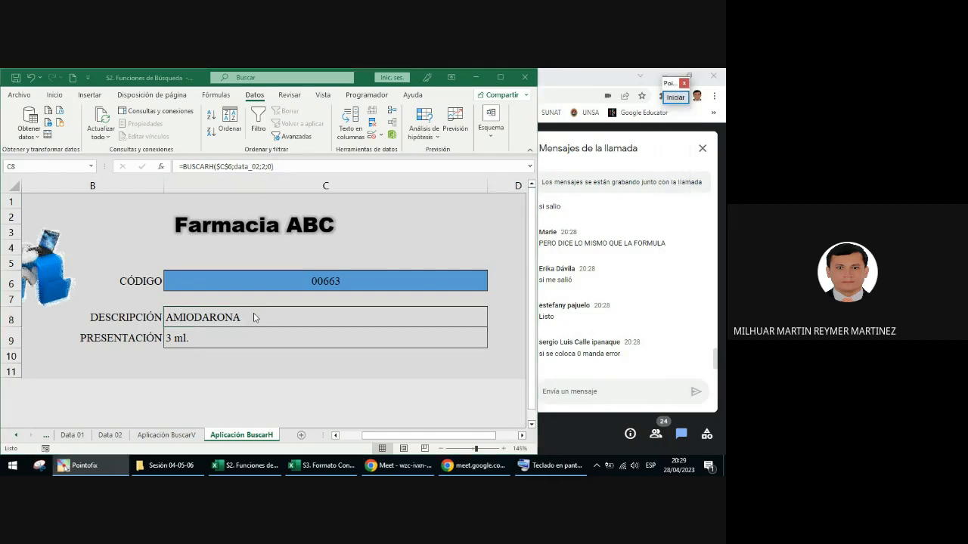
Step: Replace the last argument of the BUSCARH formula in C8 with FALSO and reselect the cell
{"action": "left_click", "coordinate": [271, 165]}
{"action": "key", "text": "BackSpace"}
{"action": "type", "text": "0"}
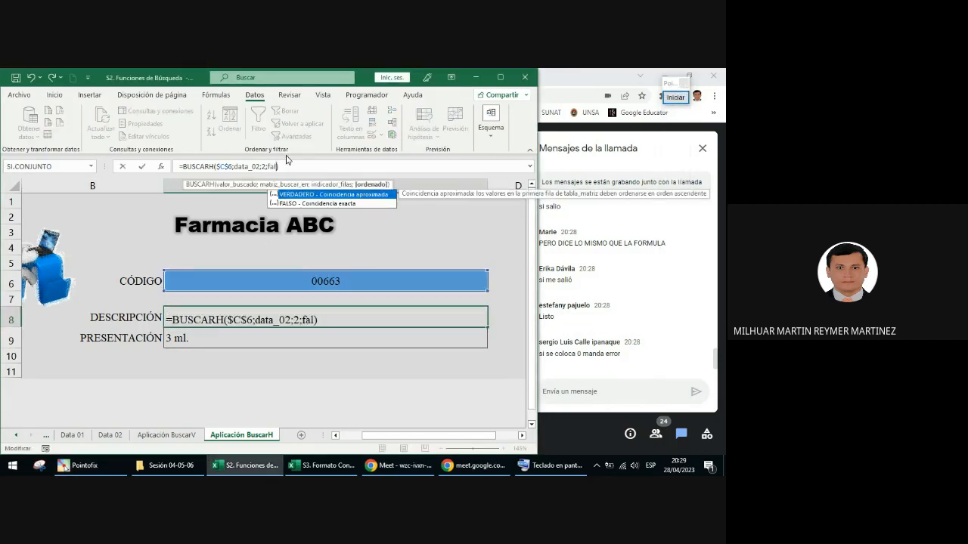
{"action": "key", "text": "Return"}
{"action": "left_click", "coordinate": [278, 322]}
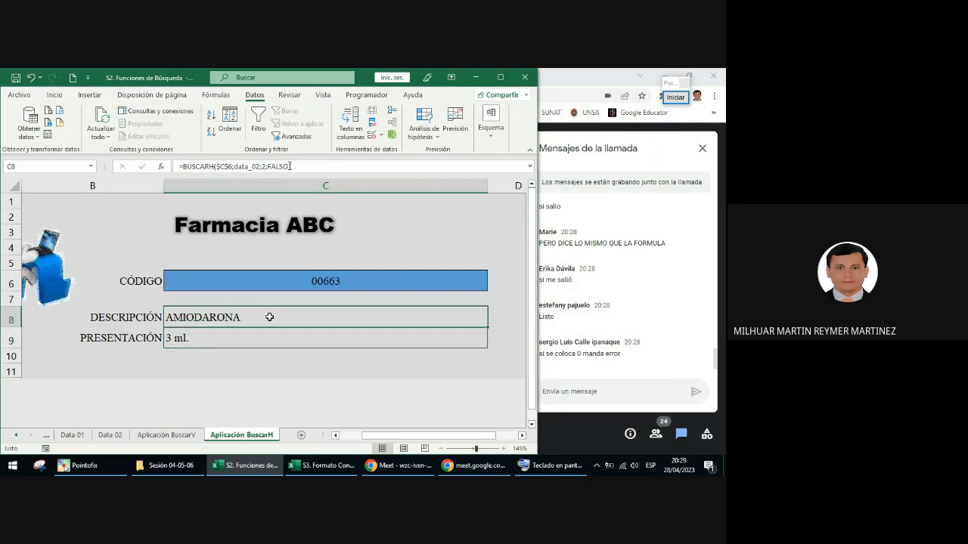
Step: Try 0 as the row index of the C8 BUSCARH formula, and undo that change
{"action": "left_click_drag", "start_coordinate": [290, 166], "coordinate": [269, 166]}
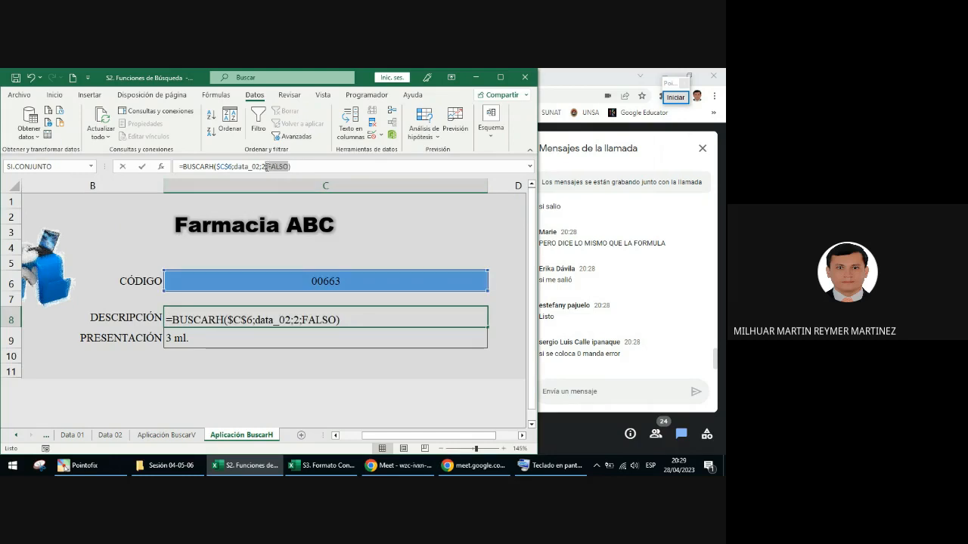
{"action": "left_click", "coordinate": [265, 166]}
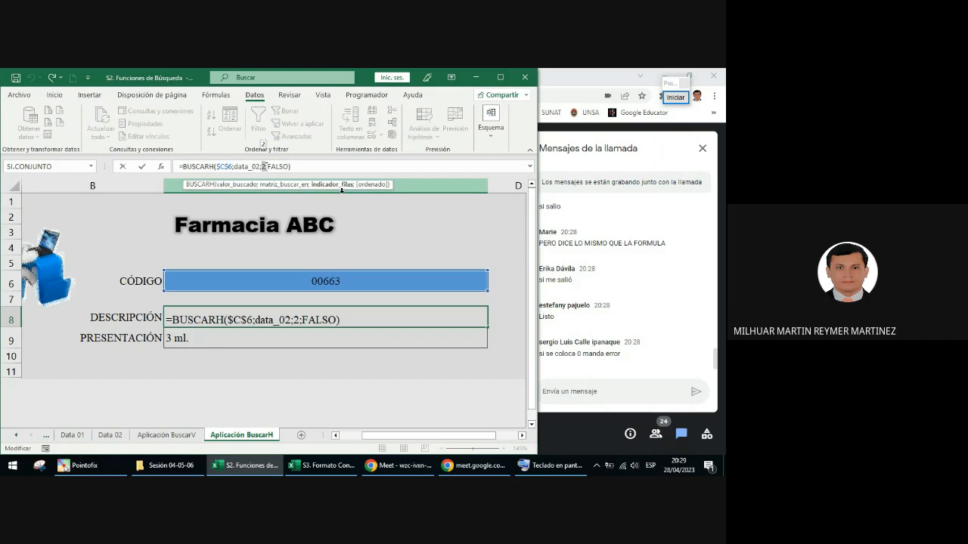
{"action": "type", "text": "0"}
{"action": "key", "text": "Return"}
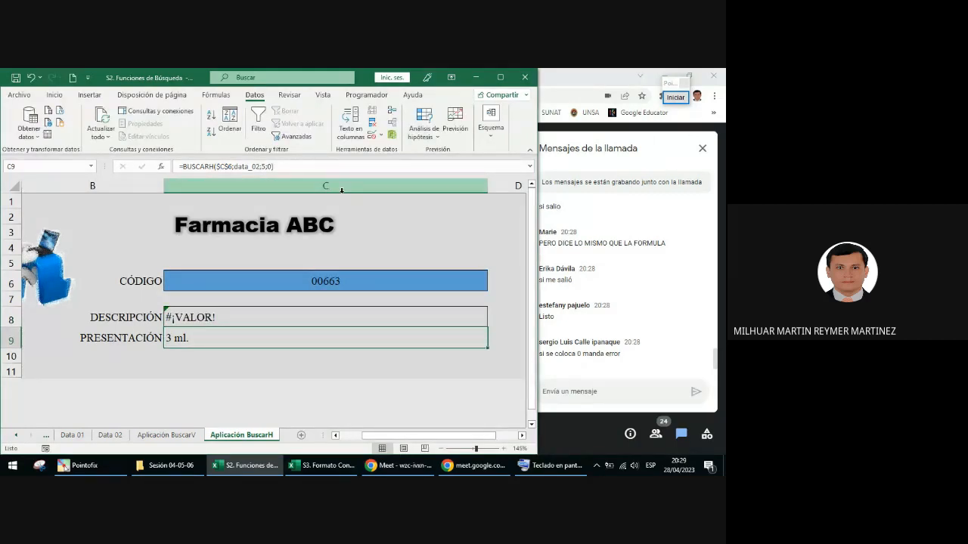
{"action": "key", "text": "ctrl+z"}
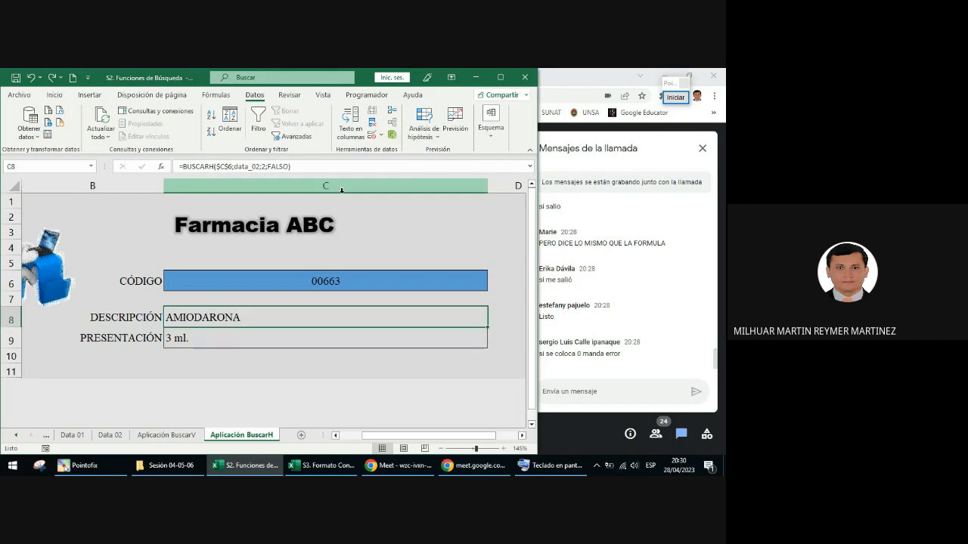
Step: Clear the code from the CÓDIGO cell C6
{"action": "left_click", "coordinate": [409, 280]}
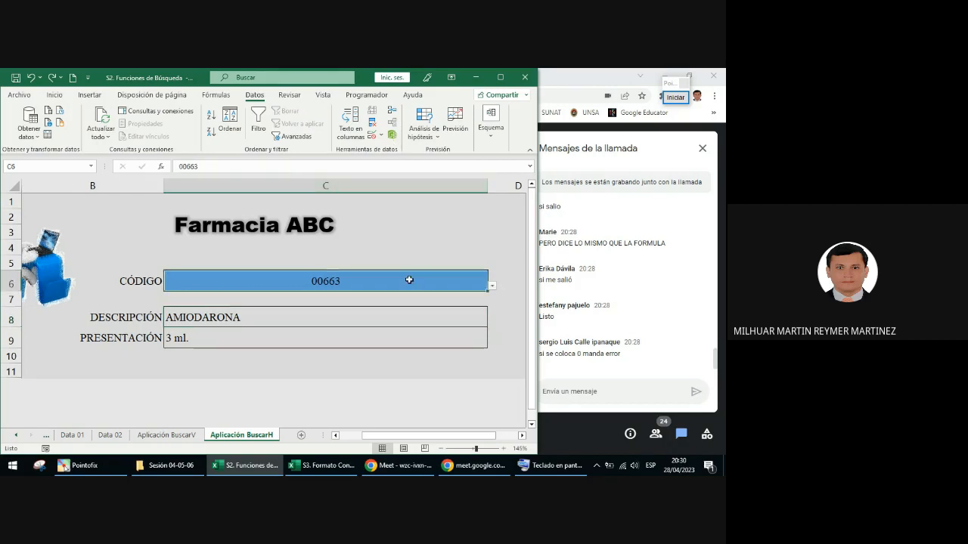
{"action": "key", "text": "Delete"}
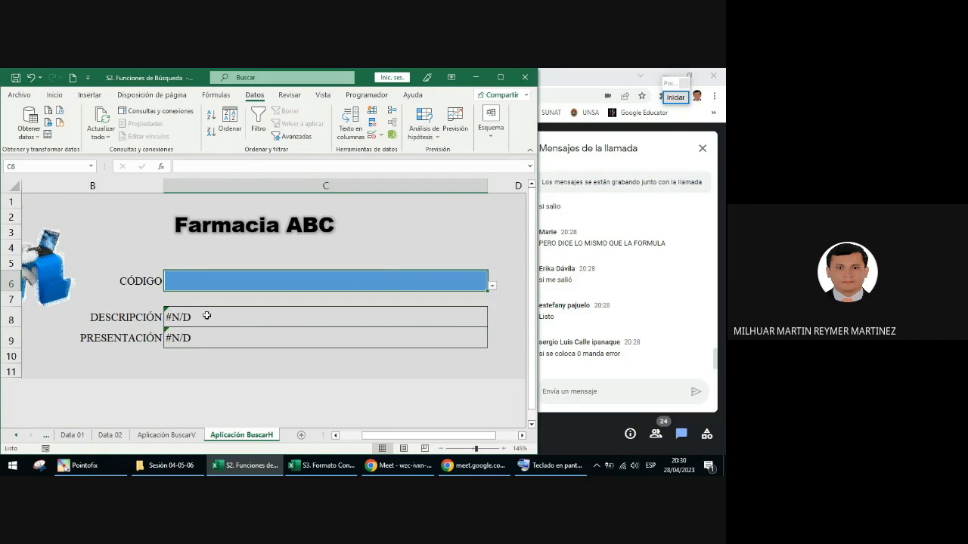
Step: Test the lookup form by choosing codes 00143, 00091 and 02642 in turn from the CÓDIGO list in C6
{"action": "left_click_drag", "start_coordinate": [234, 315], "coordinate": [209, 333]}
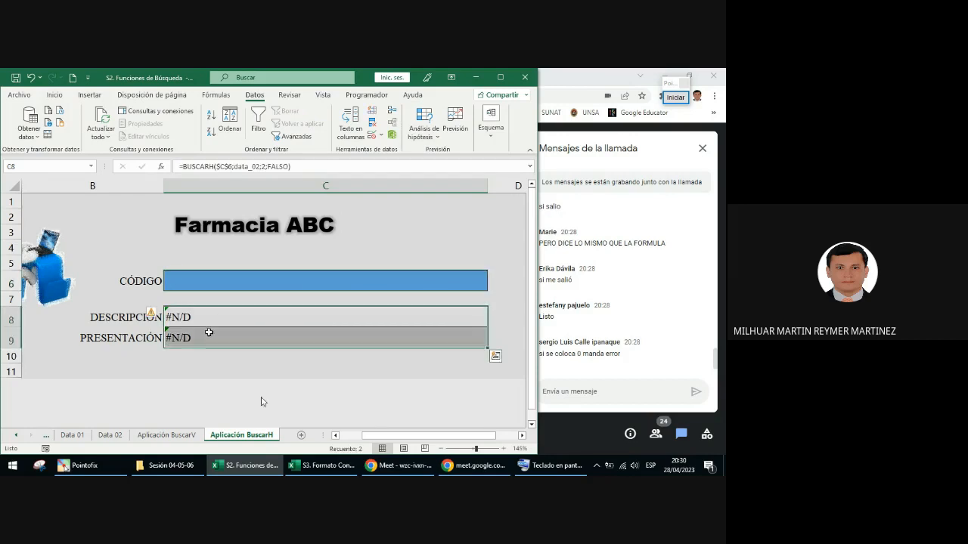
{"action": "left_click", "coordinate": [380, 284]}
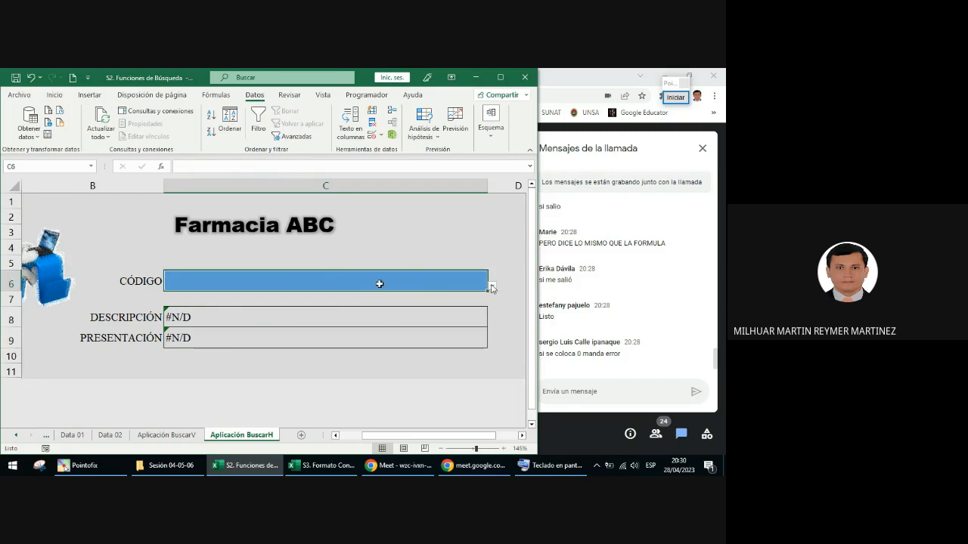
{"action": "key", "text": "alt+Down"}
{"action": "left_click", "coordinate": [332, 299]}
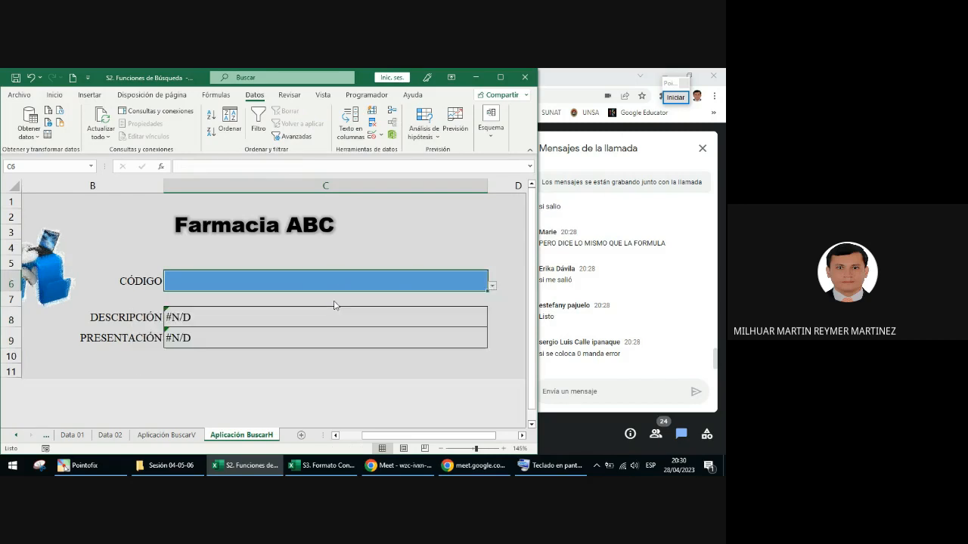
{"action": "left_click", "coordinate": [491, 286]}
{"action": "left_click", "coordinate": [414, 338]}
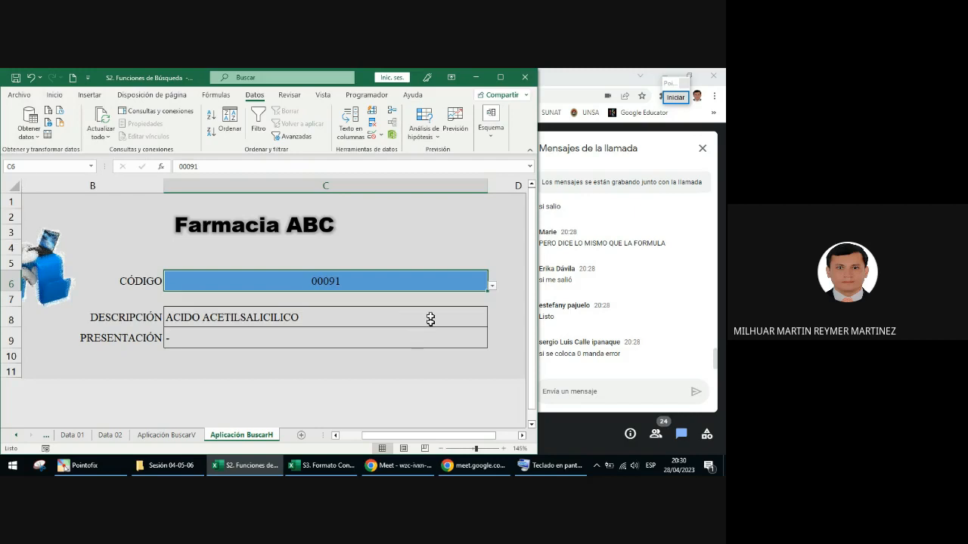
{"action": "left_click", "coordinate": [492, 286]}
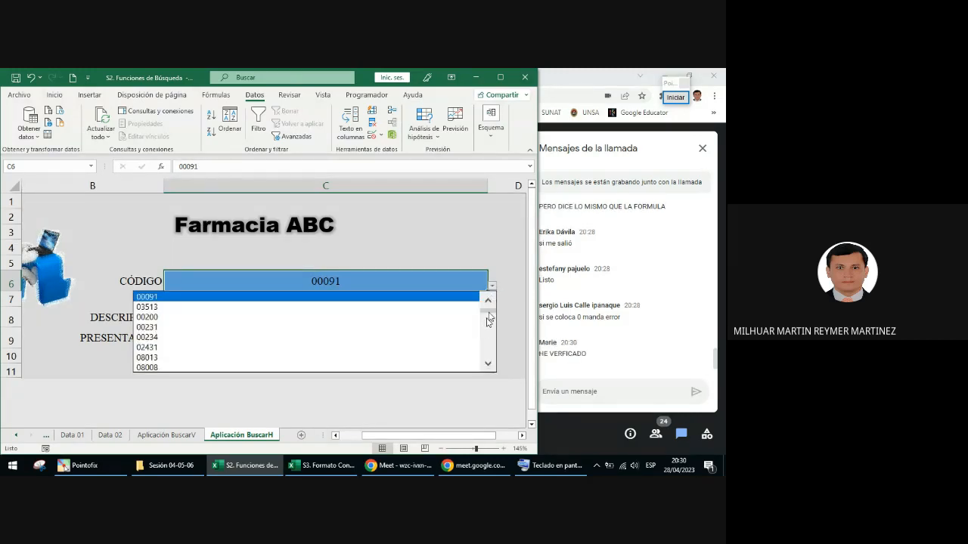
{"action": "scroll", "coordinate": [484, 331], "scroll_direction": "down", "scroll_amount": 2}
{"action": "left_click", "coordinate": [415, 347]}
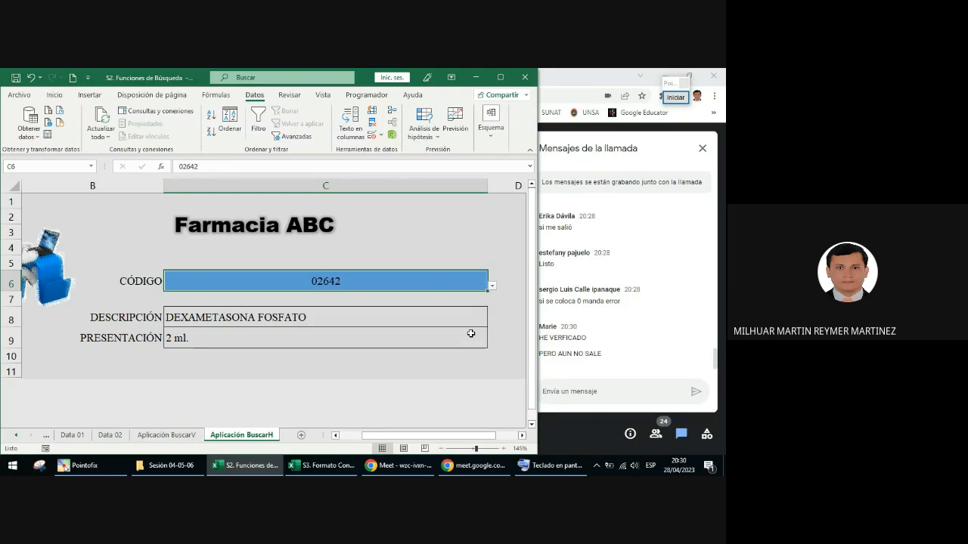
Step: Review the C8 formula and the list source in the data validation settings of C6
{"action": "left_click", "coordinate": [403, 318]}
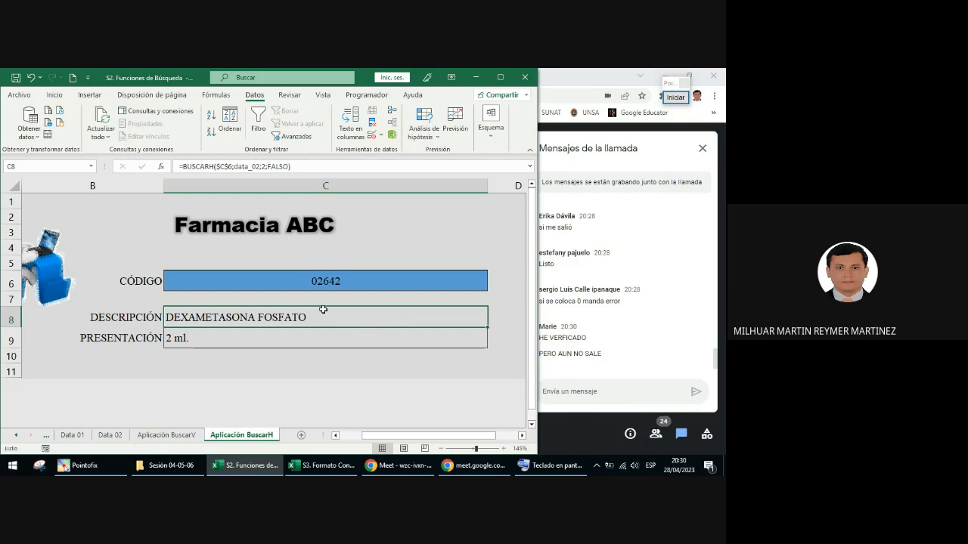
{"action": "left_click", "coordinate": [338, 283]}
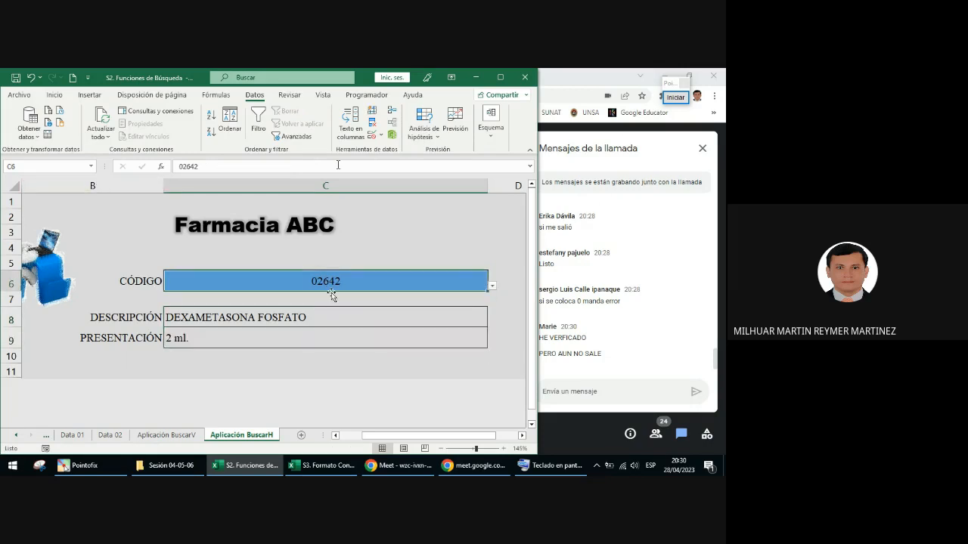
{"action": "left_click", "coordinate": [371, 136]}
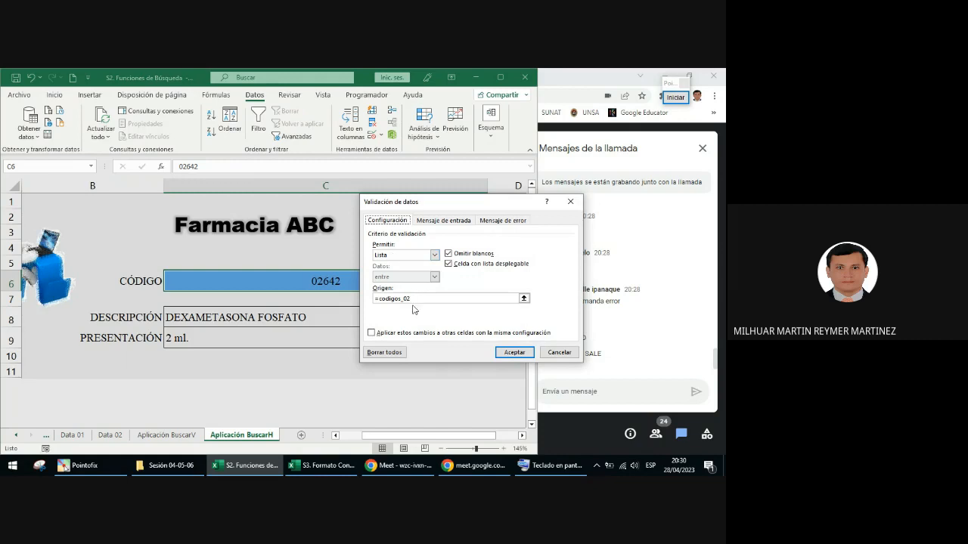
{"action": "left_click", "coordinate": [559, 352]}
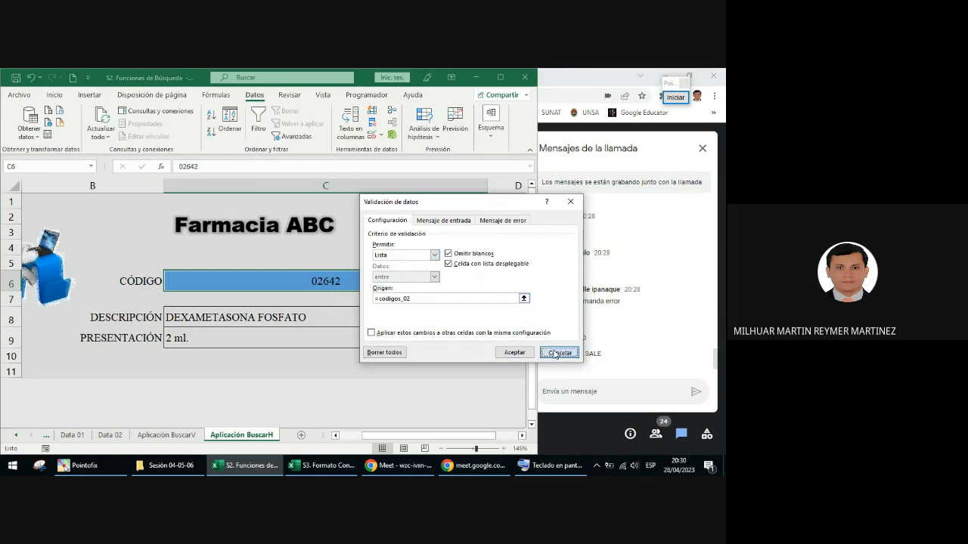
Step: Go to the named range data_02 from C8 and inspect the table it covers on the Data 02 sheet
{"action": "left_click", "coordinate": [266, 325]}
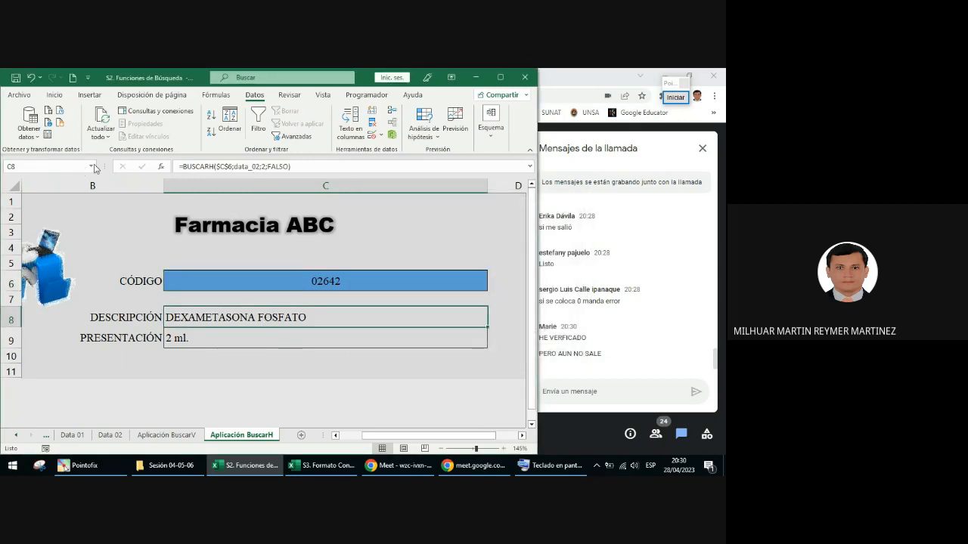
{"action": "left_click", "coordinate": [91, 166]}
{"action": "left_click", "coordinate": [31, 215]}
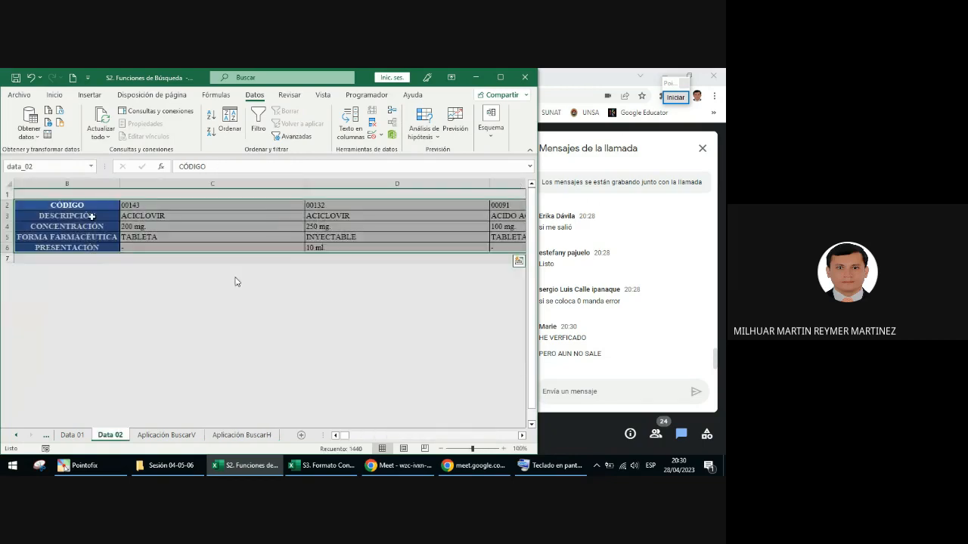
{"action": "left_click_drag", "start_coordinate": [345, 438], "coordinate": [199, 285]}
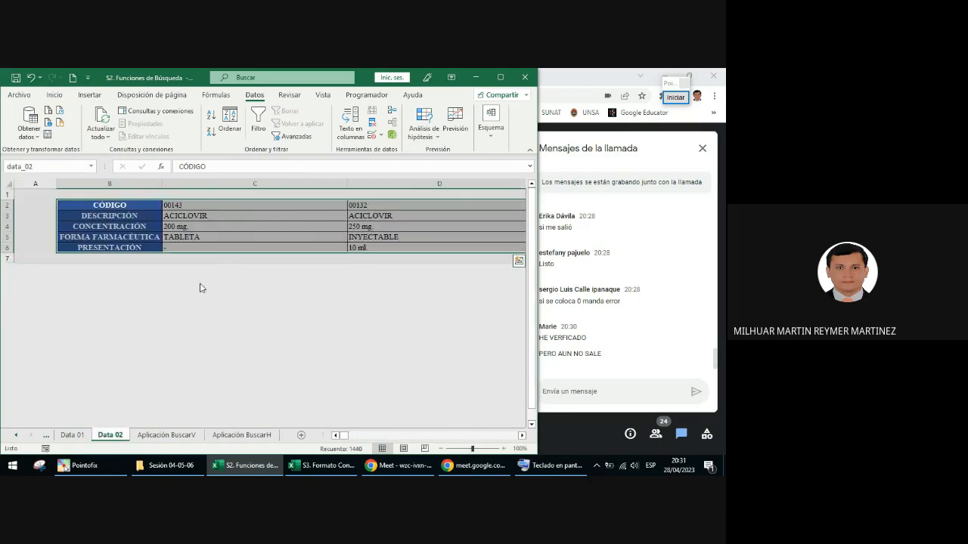
Step: Return to the Aplicación BuscarH sheet and clear the code from the CÓDIGO cell C6
{"action": "left_click", "coordinate": [241, 435]}
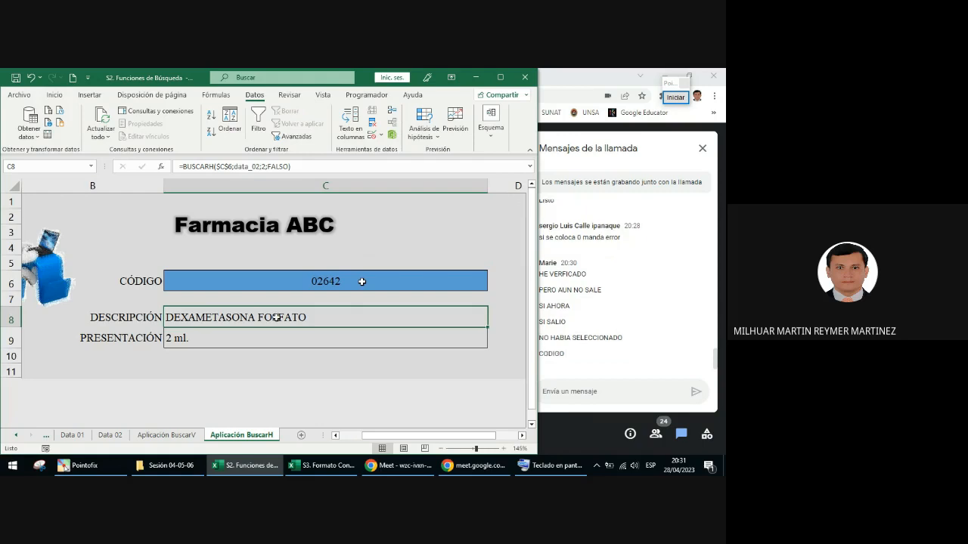
{"action": "left_click", "coordinate": [362, 282]}
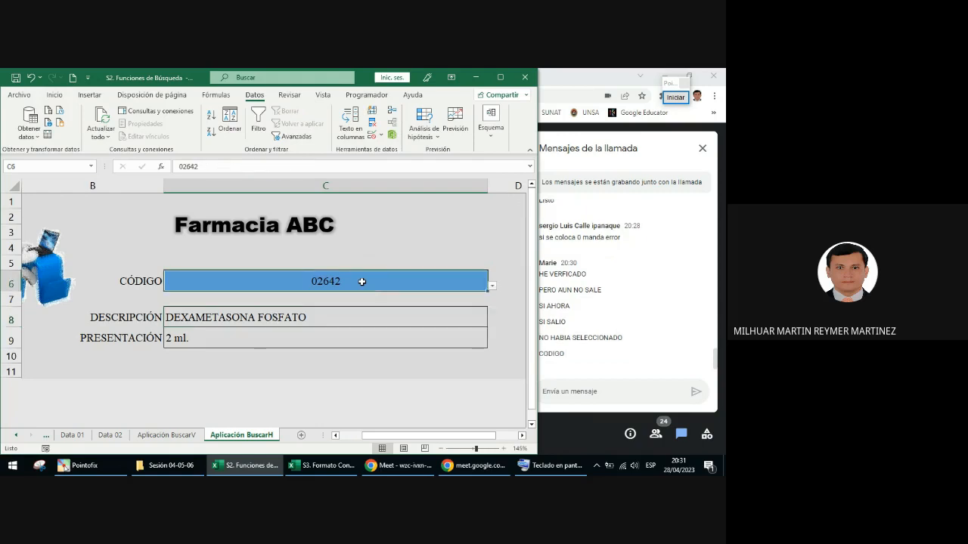
{"action": "key", "text": "Delete"}
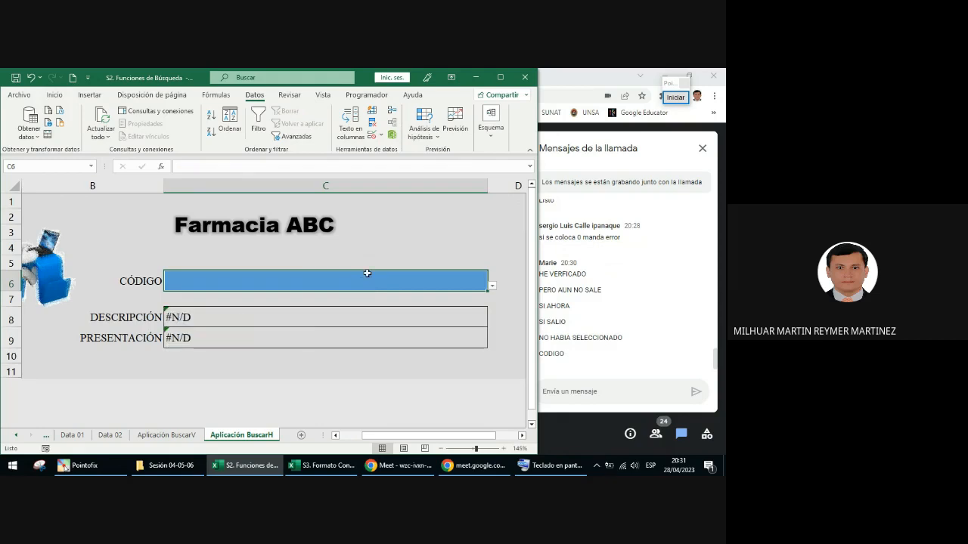
Step: Insert the SI.ERROR function in front of BUSCARH in the C8 formula, keeping the BUSCARH call as its first argument
{"action": "left_click", "coordinate": [229, 318]}
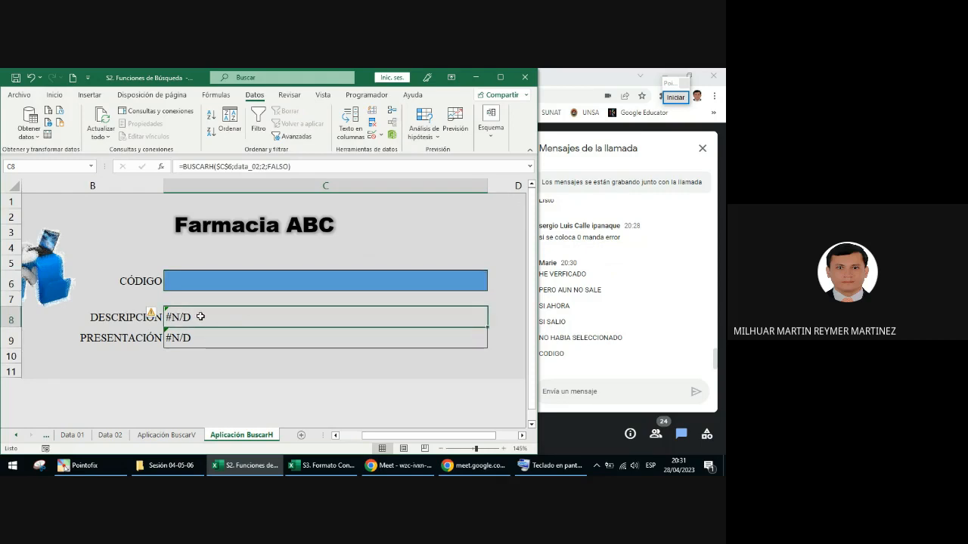
{"action": "double_click", "coordinate": [200, 316]}
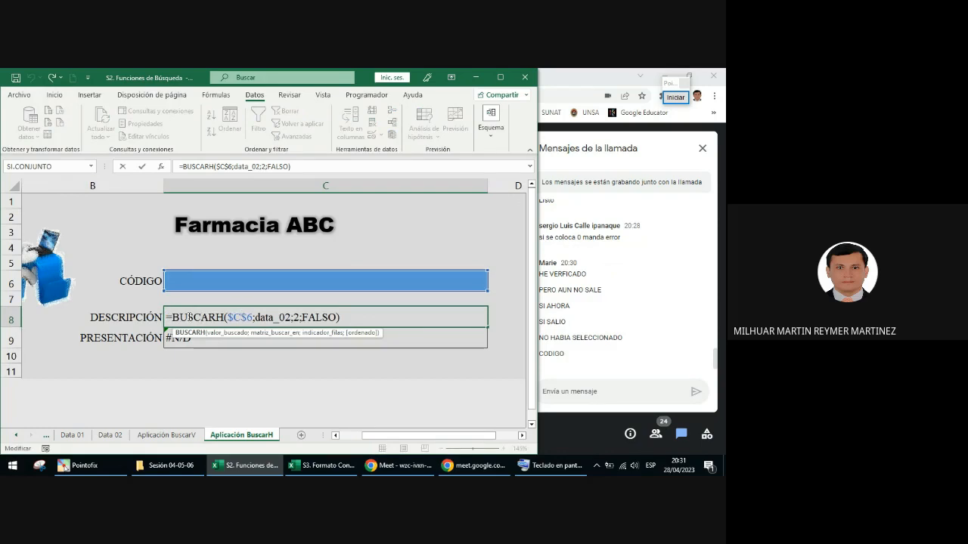
{"action": "left_click", "coordinate": [173, 319]}
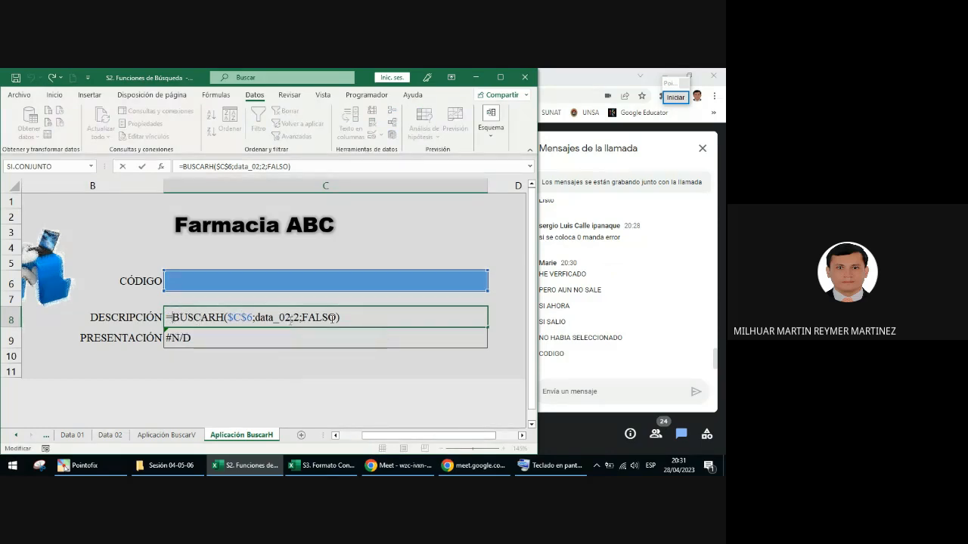
{"action": "type", "text": "si"}
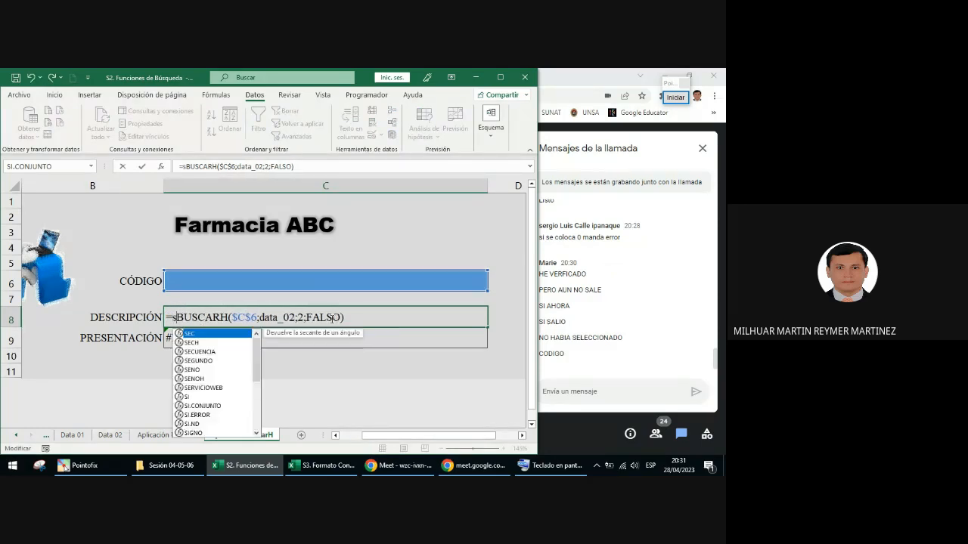
{"action": "key", "text": "Down"}
{"action": "key", "text": "Down"}
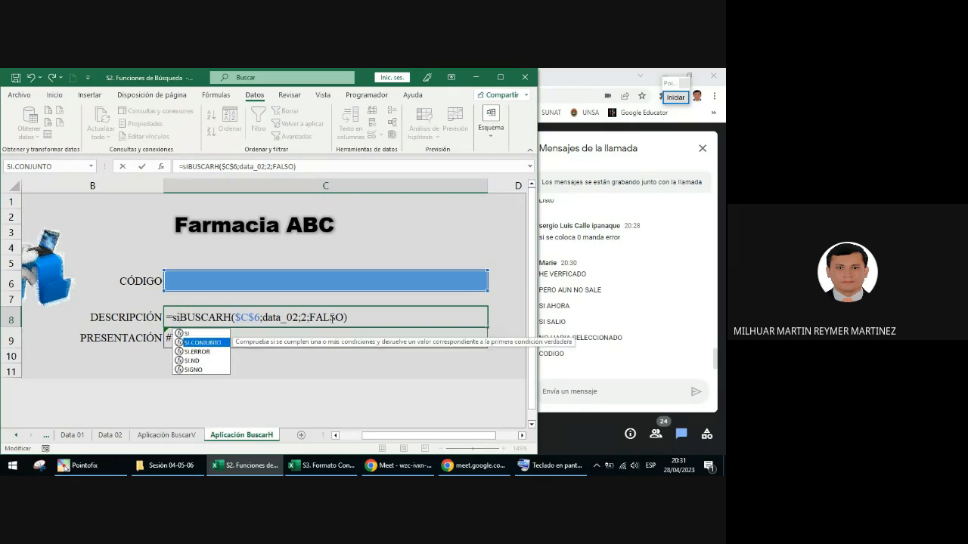
{"action": "key", "text": "Tab"}
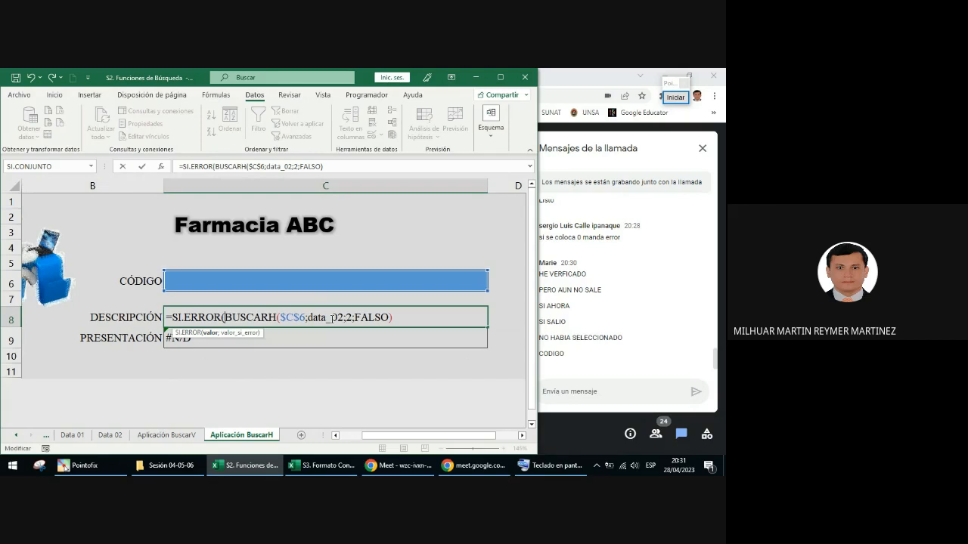
{"action": "key", "text": "BackSpace"}
{"action": "key", "text": "BackSpace"}
{"action": "key", "text": "BackSpace"}
{"action": "key", "text": "BackSpace"}
{"action": "key", "text": "BackSpace"}
{"action": "key", "text": "BackSpace"}
{"action": "key", "text": "BackSpace"}
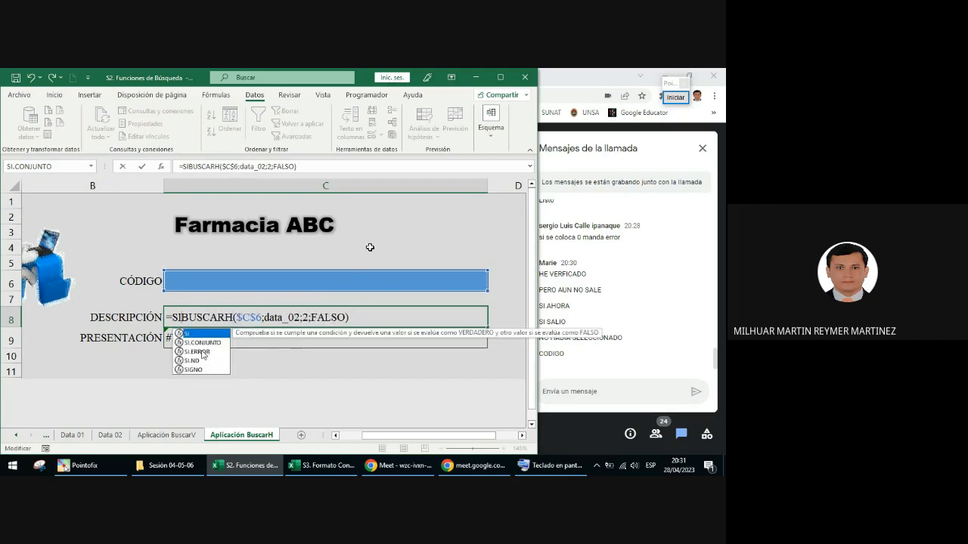
{"action": "double_click", "coordinate": [198, 351]}
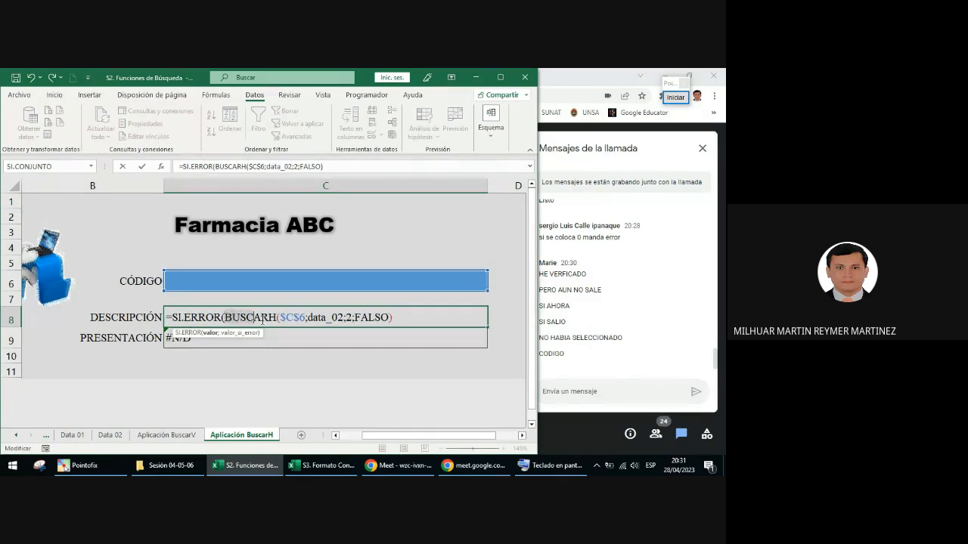
Step: Add "Valor no existe" as the value-if-error argument of SI.ERROR in C8 and close the parenthesis
{"action": "left_click_drag", "start_coordinate": [261, 319], "coordinate": [390, 319]}
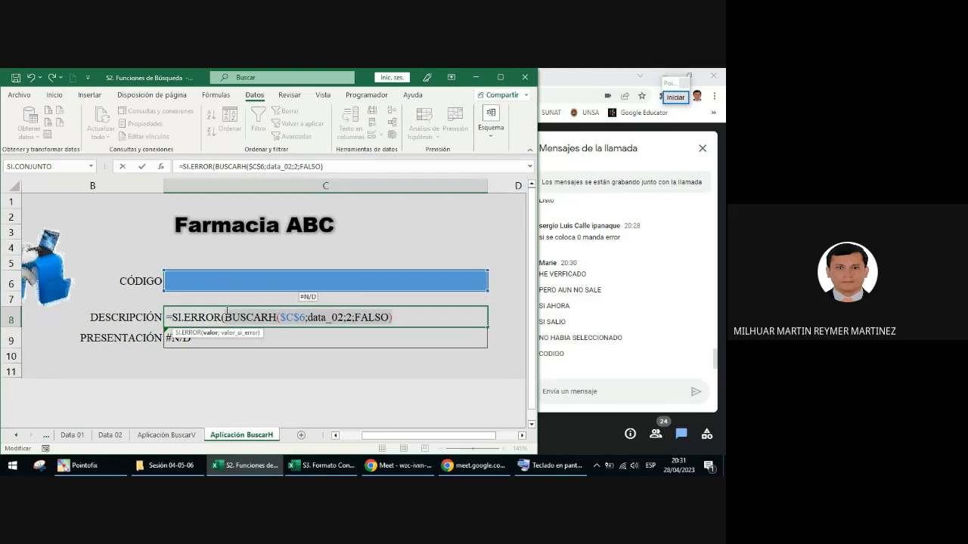
{"action": "left_click", "coordinate": [401, 318]}
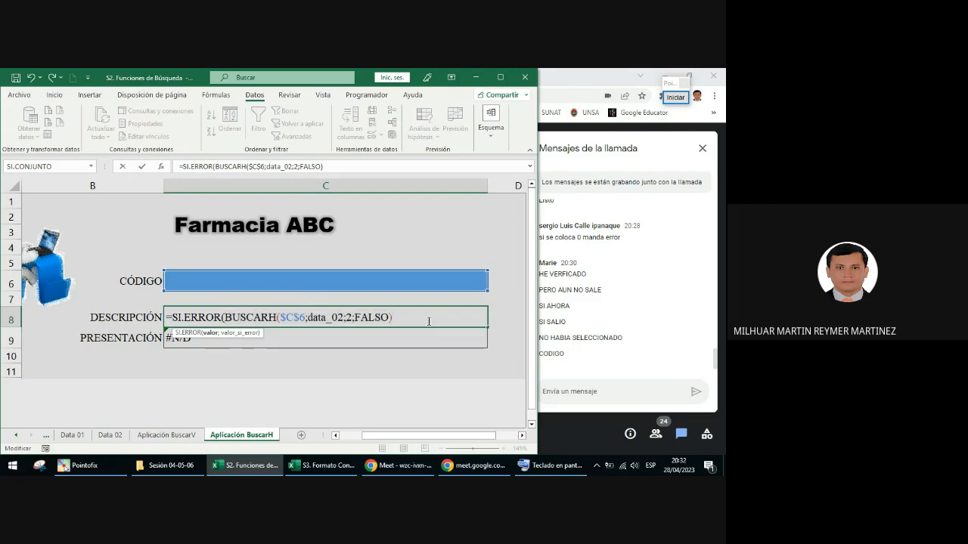
{"action": "type", "text": ";\"Valo"}
{"action": "key", "text": "BackSpace"}
{"action": "key", "text": "BackSpace"}
{"action": "key", "text": "BackSpace"}
{"action": "type", "text": "al"}
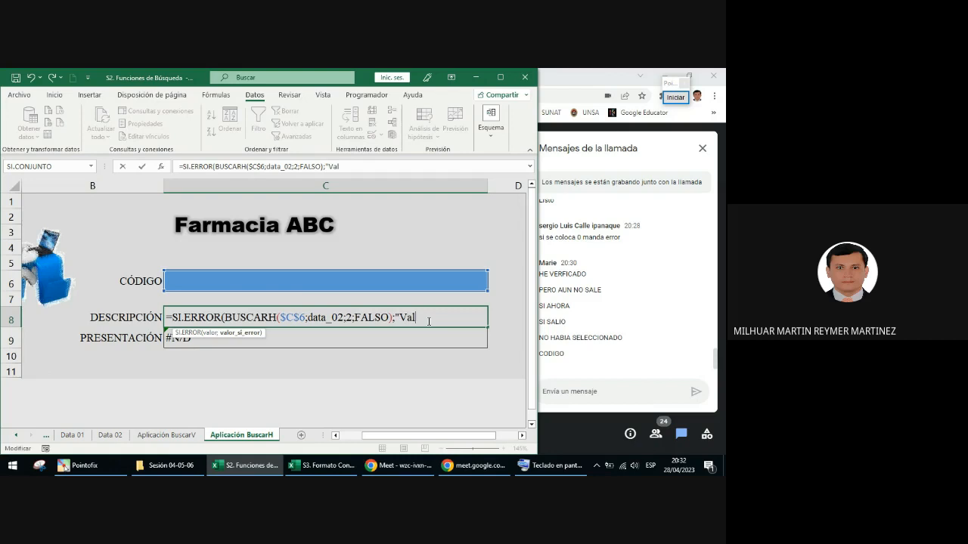
{"action": "type", "text": "or no"}
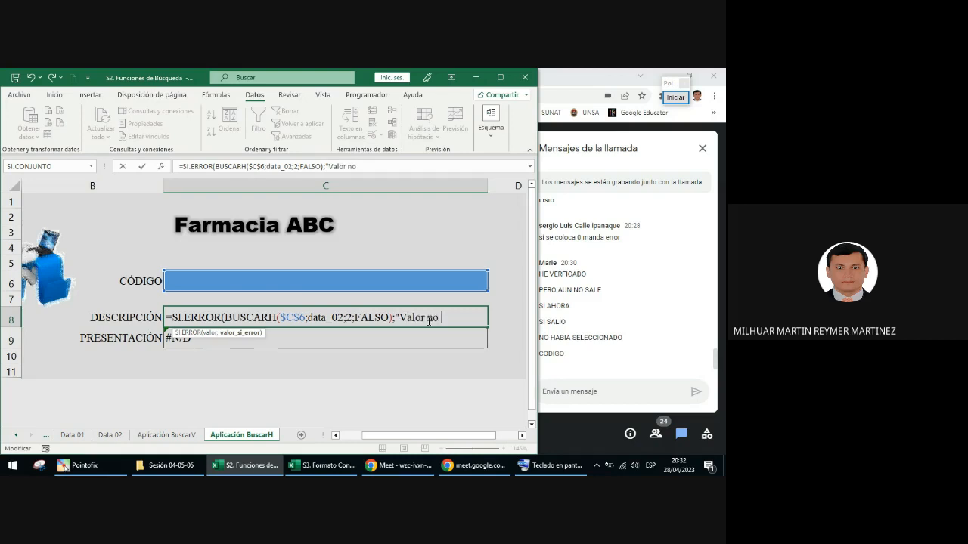
{"action": "key", "text": "BackSpace"}
{"action": "key", "text": "BackSpace"}
{"action": "type", "text": "no exist"}
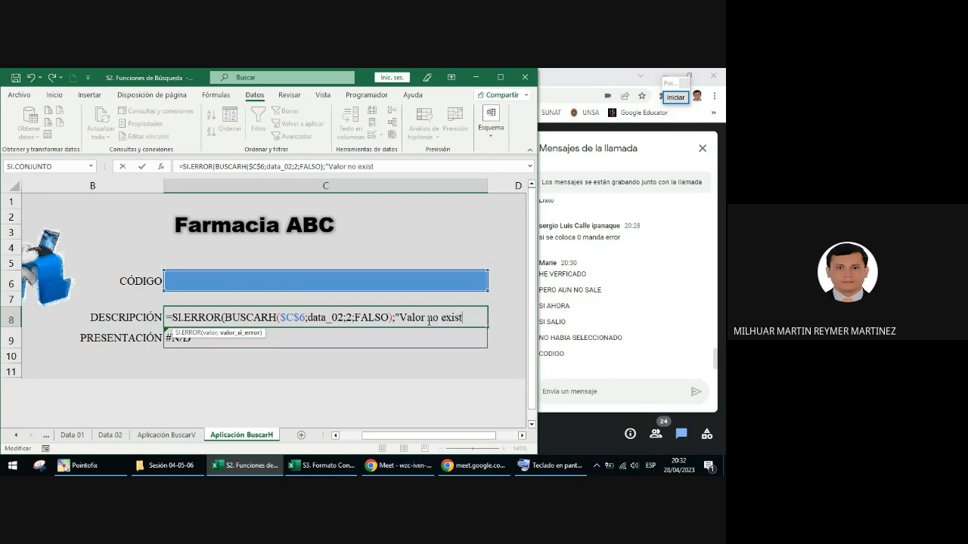
{"action": "type", "text": "e\""}
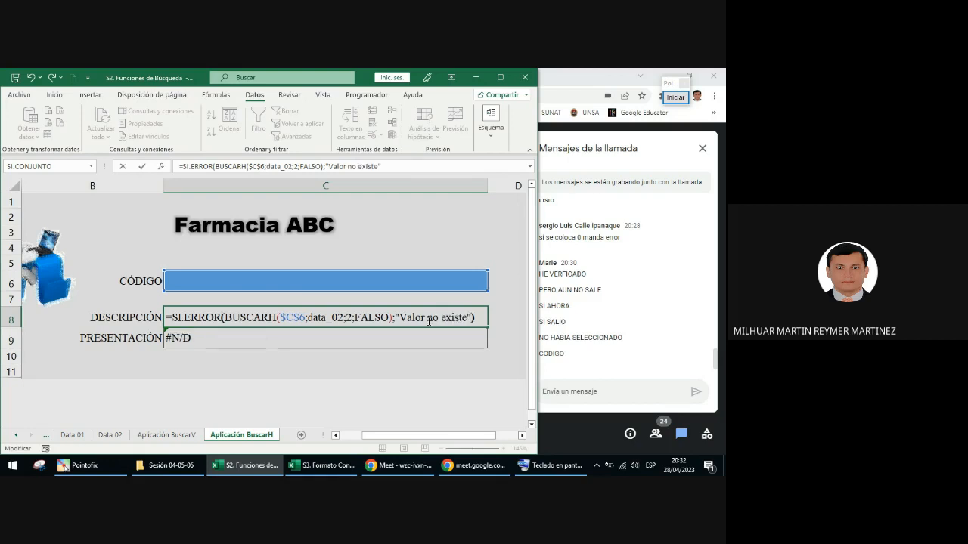
{"action": "type", "text": ")"}
Step: Copy the whole SI.ERROR formula from C8, switch to Google Meet and send it in the call chat
{"action": "left_click_drag", "start_coordinate": [476, 316], "coordinate": [152, 315]}
{"action": "key", "text": "ctrl+c"}
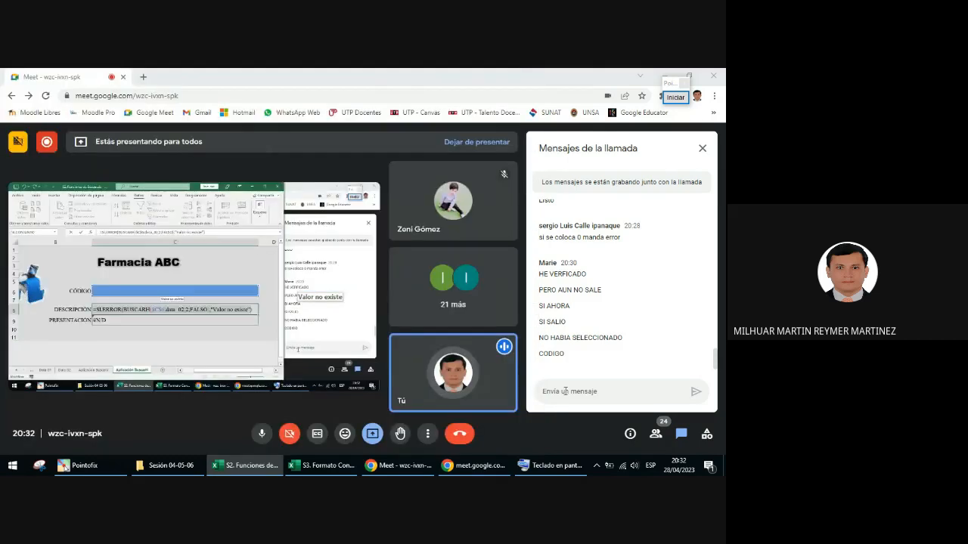
{"action": "left_click", "coordinate": [571, 388]}
{"action": "key", "text": "ctrl+v"}
{"action": "key", "text": "Return"}
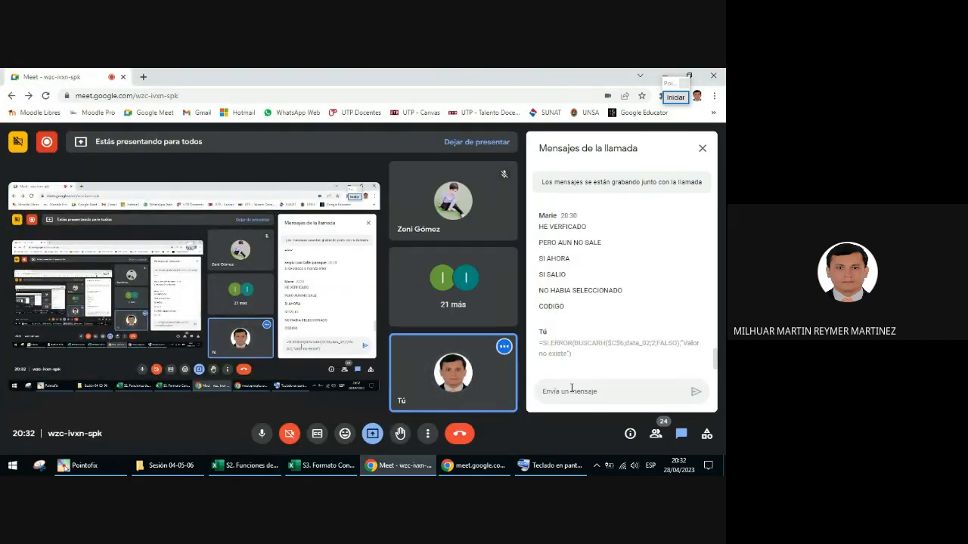
Step: Switch back to Excel, commit the SI.ERROR formula in C8 and fill it down to the PRESENTACIÓN cell C9
{"action": "left_click", "coordinate": [249, 465]}
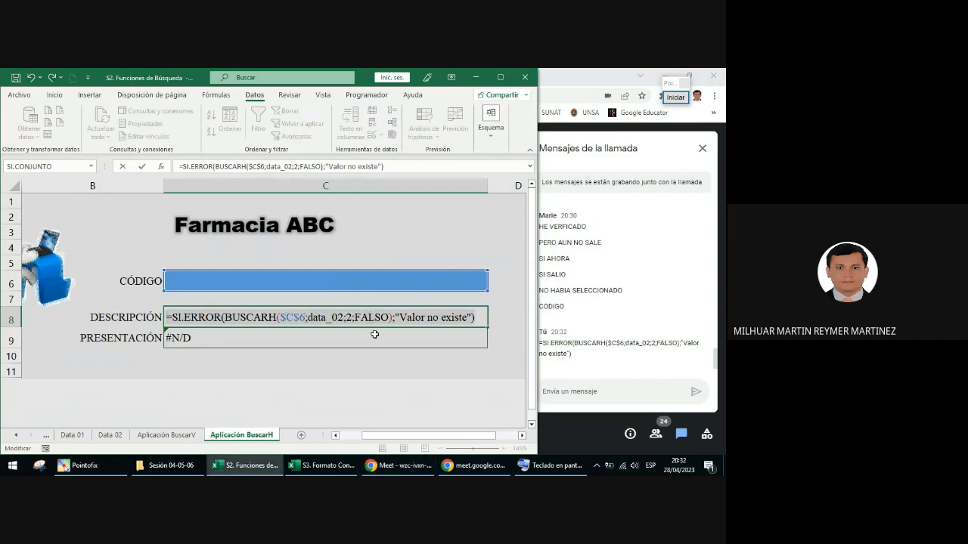
{"action": "key", "text": "Return"}
{"action": "key", "text": "Up"}
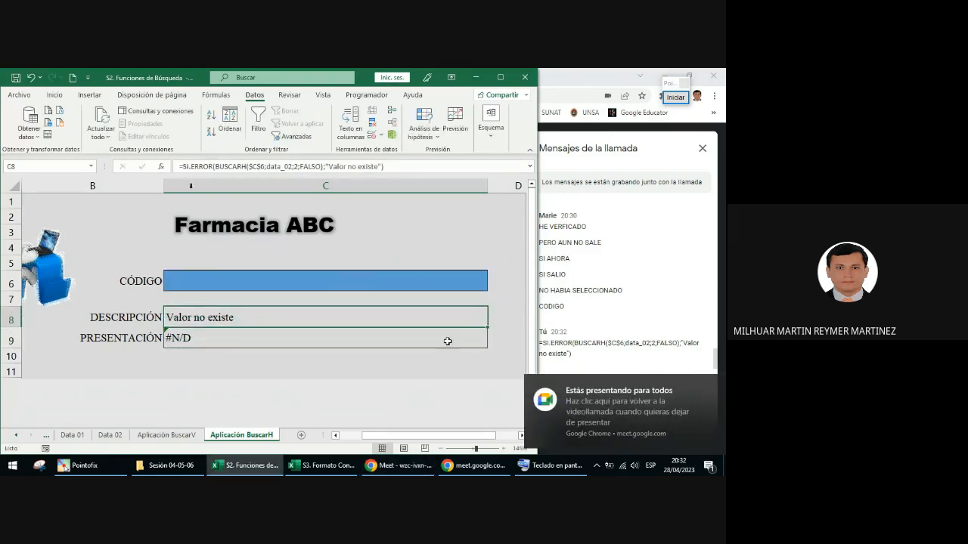
{"action": "left_click_drag", "start_coordinate": [487, 328], "coordinate": [488, 347]}
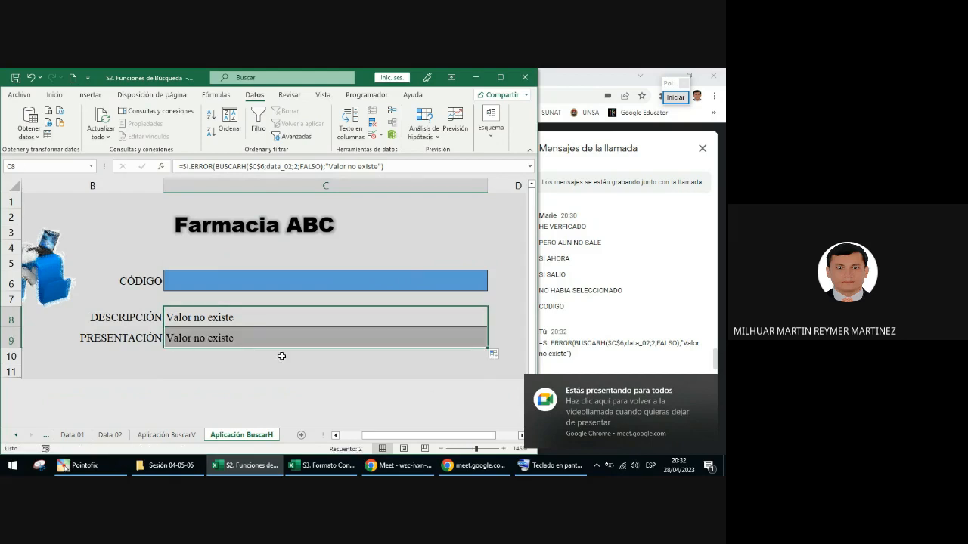
Step: Change the BUSCARH row index in the PRESENTACIÓN formula in C9 to 5 and commit it
{"action": "double_click", "coordinate": [249, 338]}
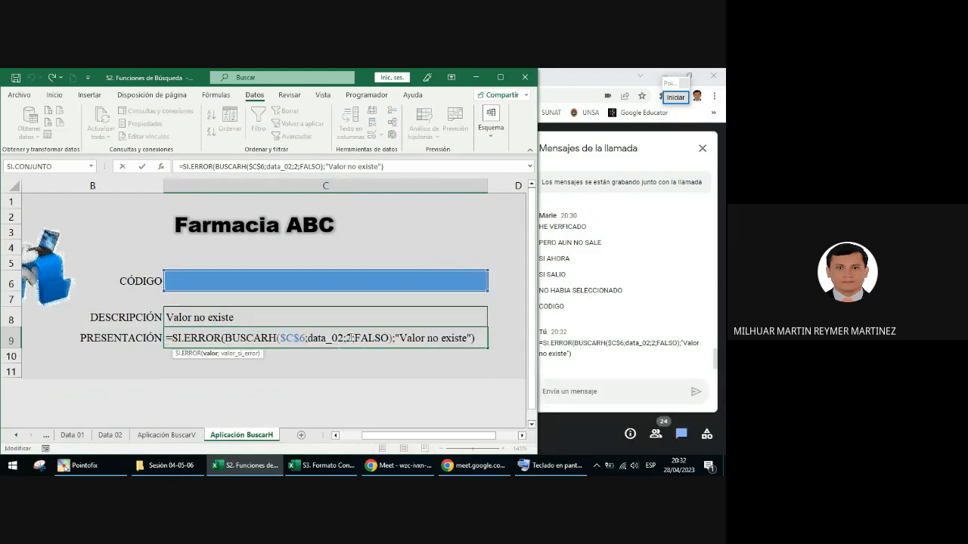
{"action": "left_click", "coordinate": [348, 338]}
{"action": "key", "text": "BackSpace"}
{"action": "type", "text": "5"}
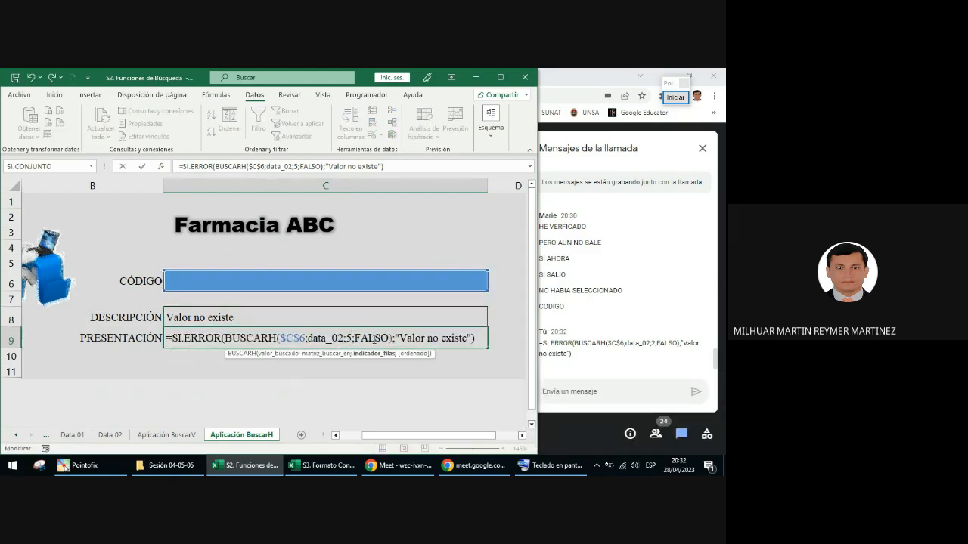
{"action": "key", "text": "ctrl+Return"}
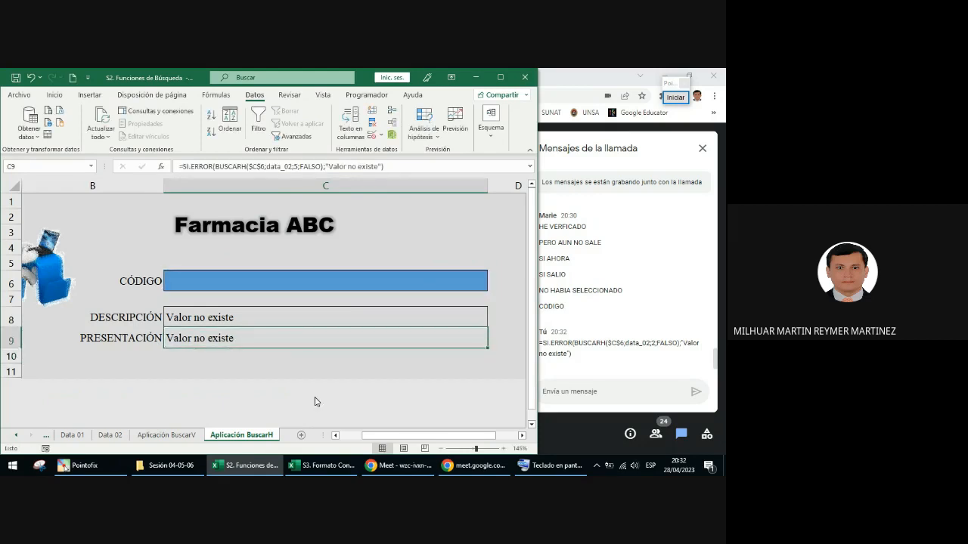
Step: Center the DESCRIPCIÓN and PRESENTACIÓN results in C8:C9 horizontally
{"action": "left_click", "coordinate": [355, 286]}
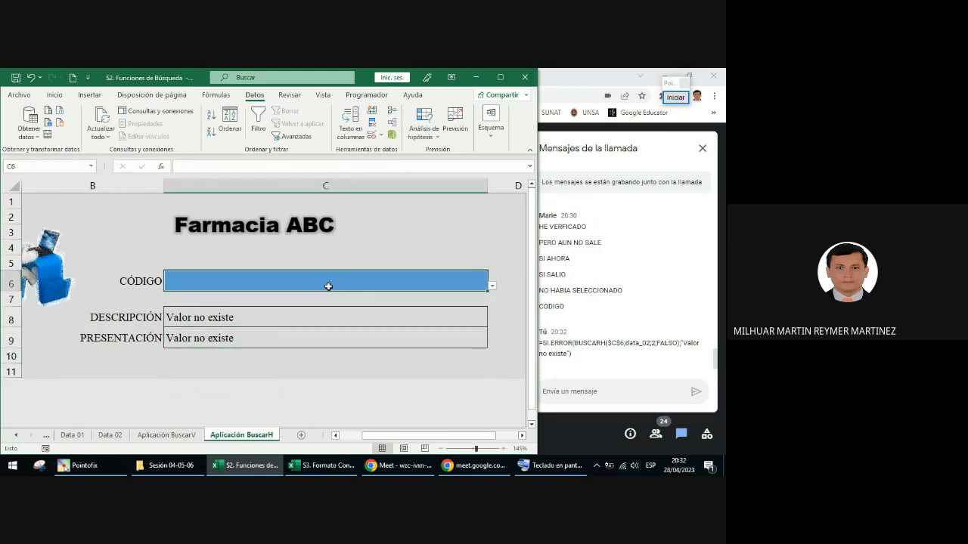
{"action": "left_click", "coordinate": [253, 318]}
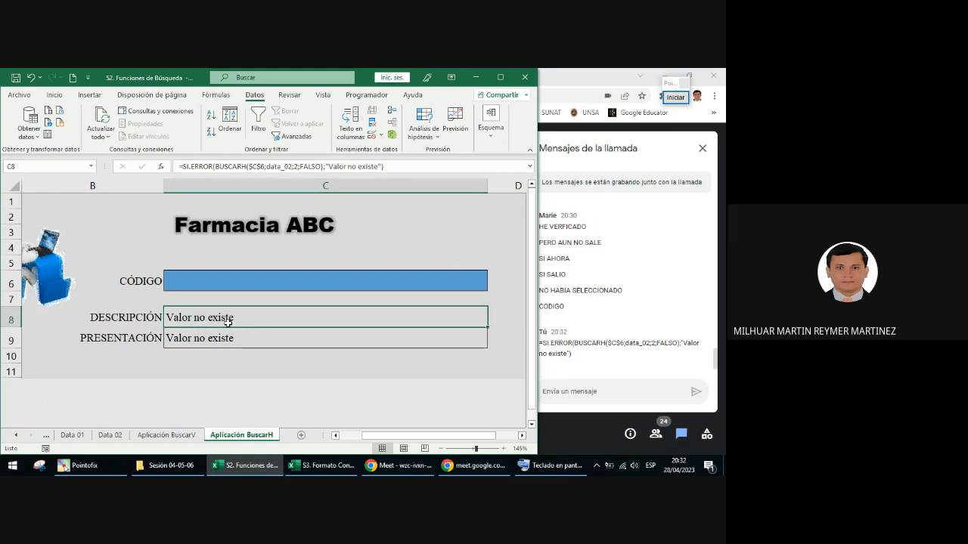
{"action": "left_click_drag", "start_coordinate": [229, 322], "coordinate": [231, 342]}
{"action": "left_click", "coordinate": [54, 95]}
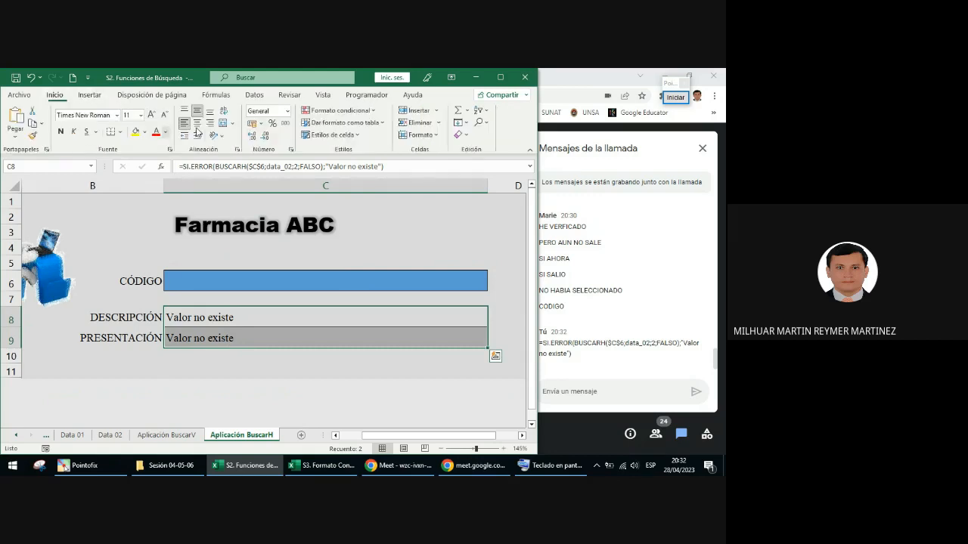
{"action": "left_click", "coordinate": [198, 124]}
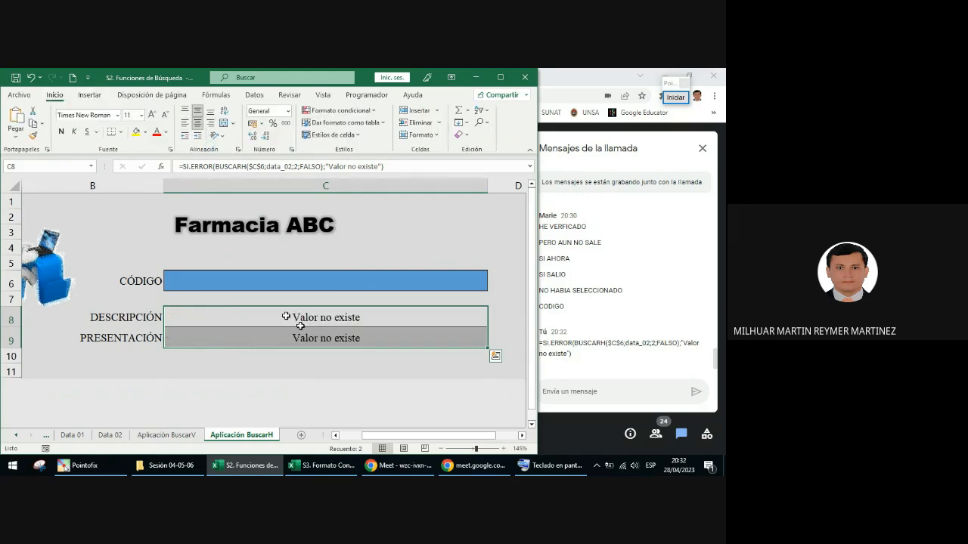
Step: Review the SI.ERROR formulas in C8 and C9, examining the nested BUSCARH argument and the row index
{"action": "left_click", "coordinate": [400, 341]}
{"action": "left_click_drag", "start_coordinate": [353, 321], "coordinate": [353, 334]}
{"action": "left_click", "coordinate": [365, 318]}
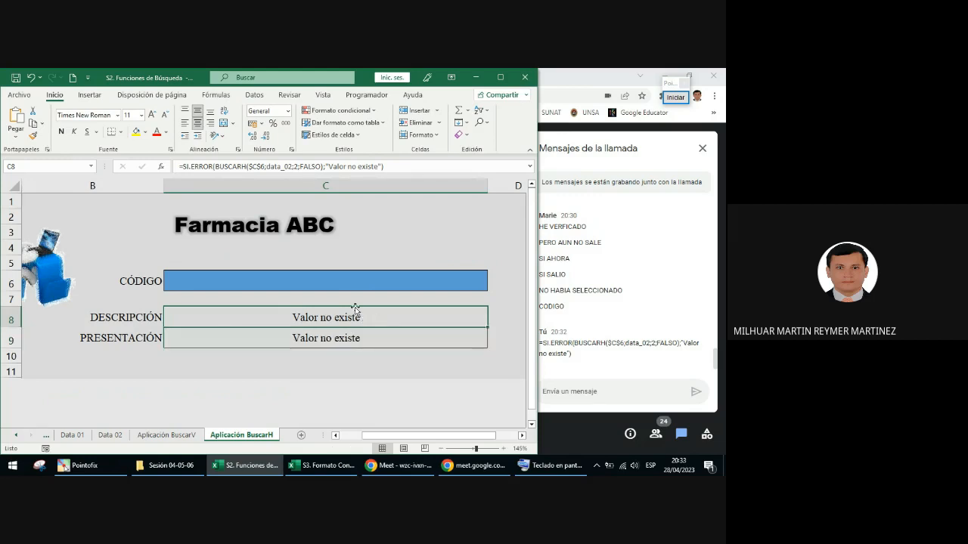
{"action": "double_click", "coordinate": [338, 318]}
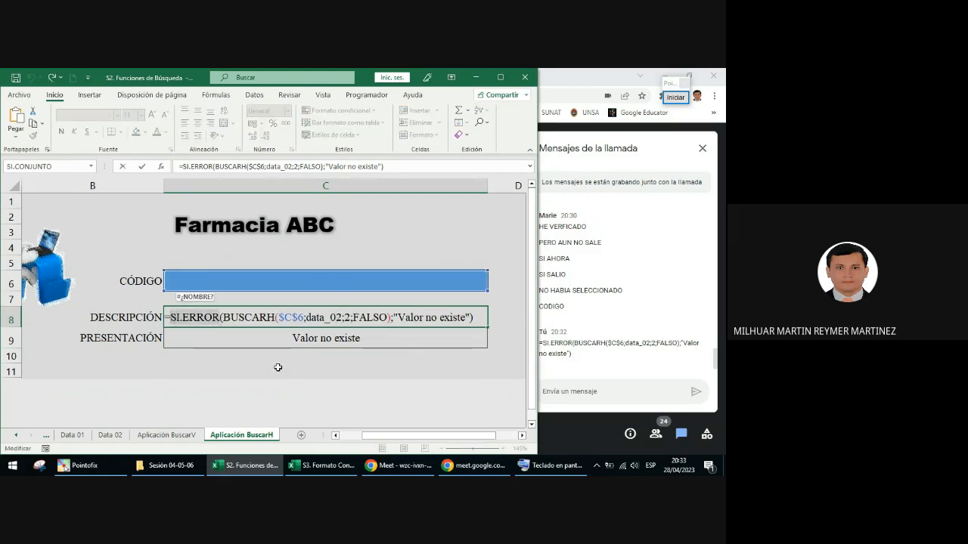
{"action": "left_click_drag", "start_coordinate": [225, 319], "coordinate": [385, 324]}
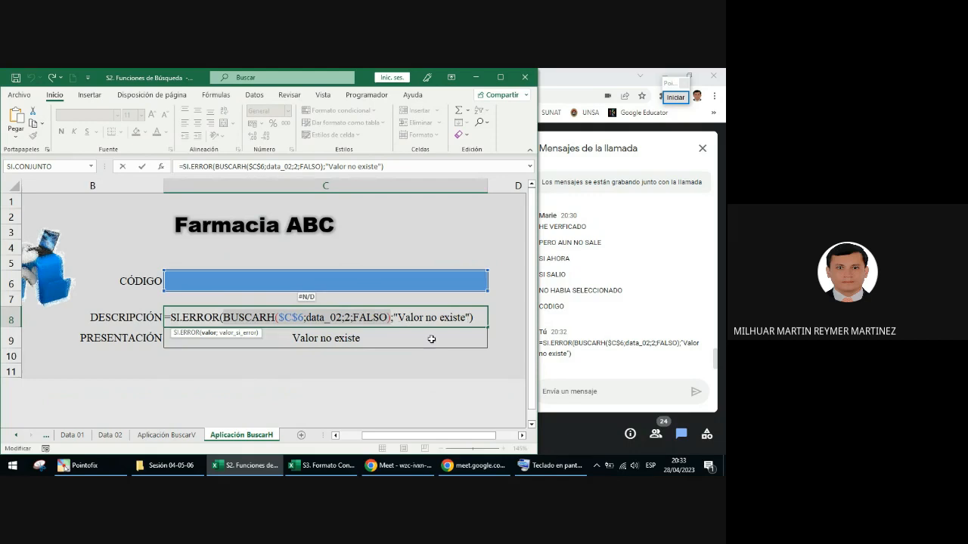
{"action": "key", "text": "ctrl+Return"}
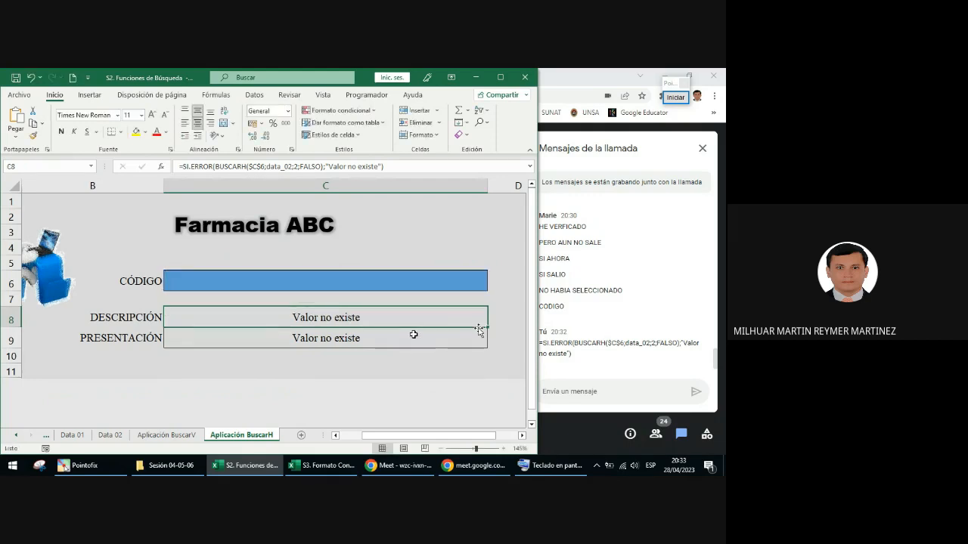
{"action": "left_click", "coordinate": [446, 342]}
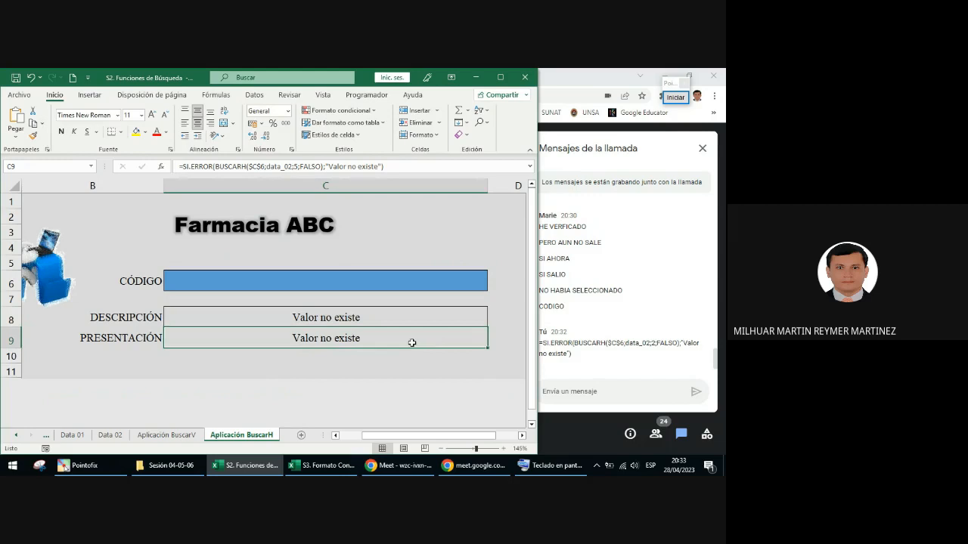
{"action": "double_click", "coordinate": [389, 341]}
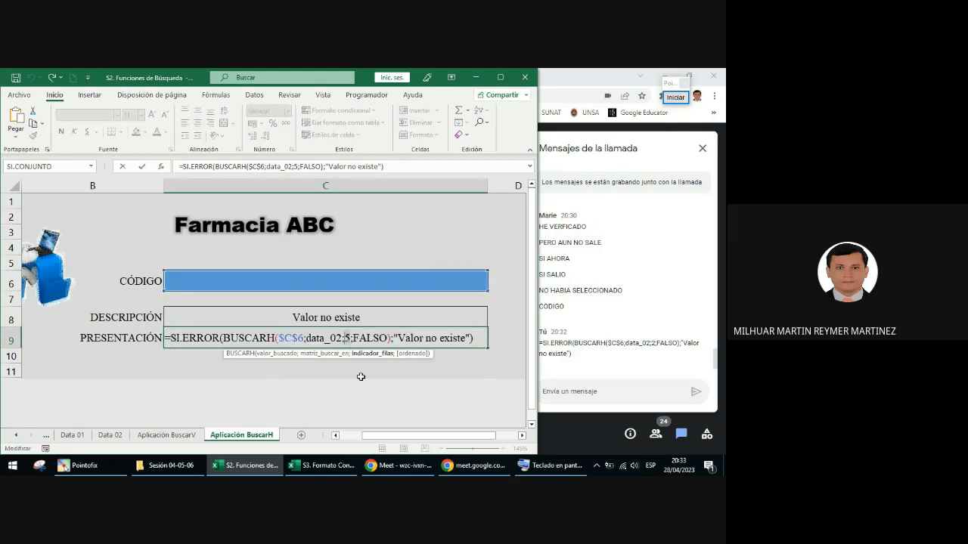
{"action": "key", "text": "ctrl+Return"}
{"action": "left_click", "coordinate": [362, 320]}
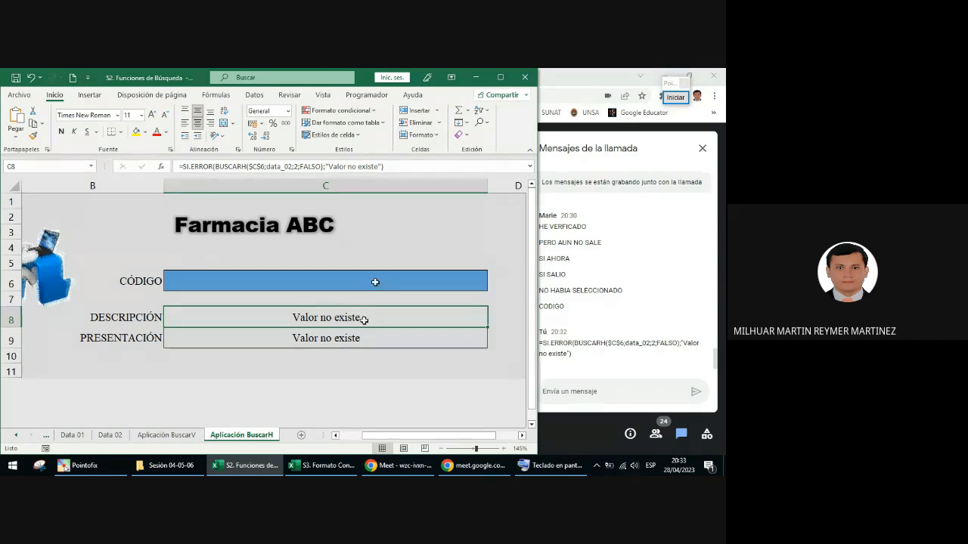
Step: Test the lookup by choosing code 00091 from the C6 list, and clear the code from the cell
{"action": "left_click", "coordinate": [350, 278]}
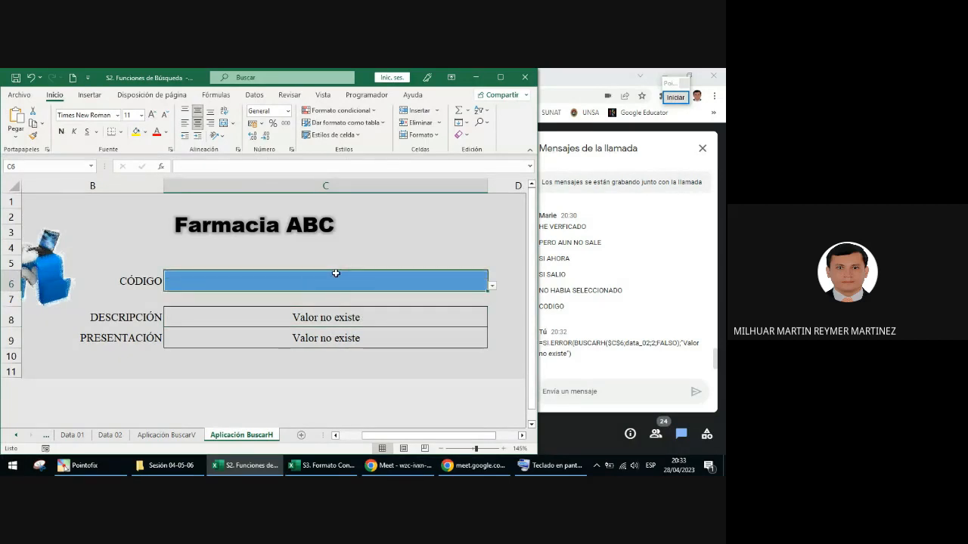
{"action": "left_click", "coordinate": [365, 320]}
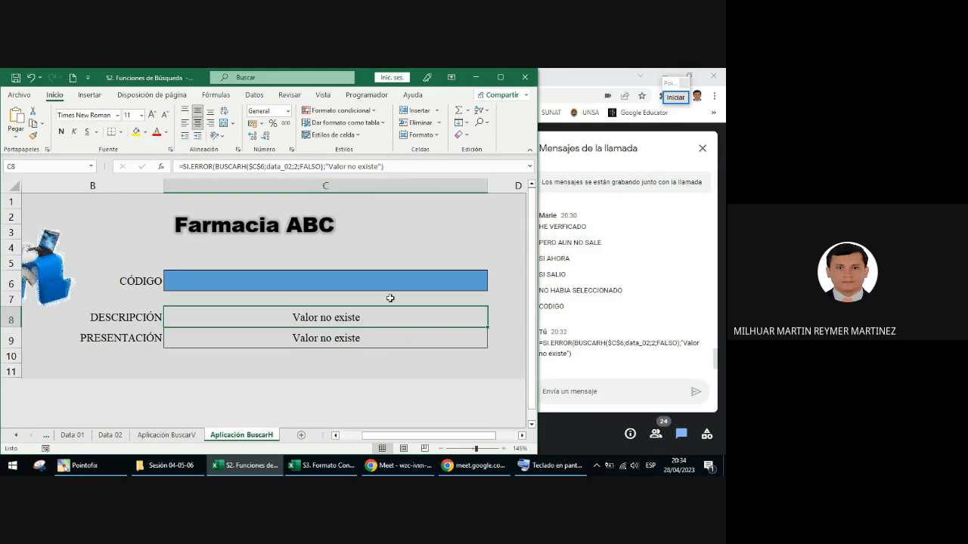
{"action": "left_click", "coordinate": [452, 279]}
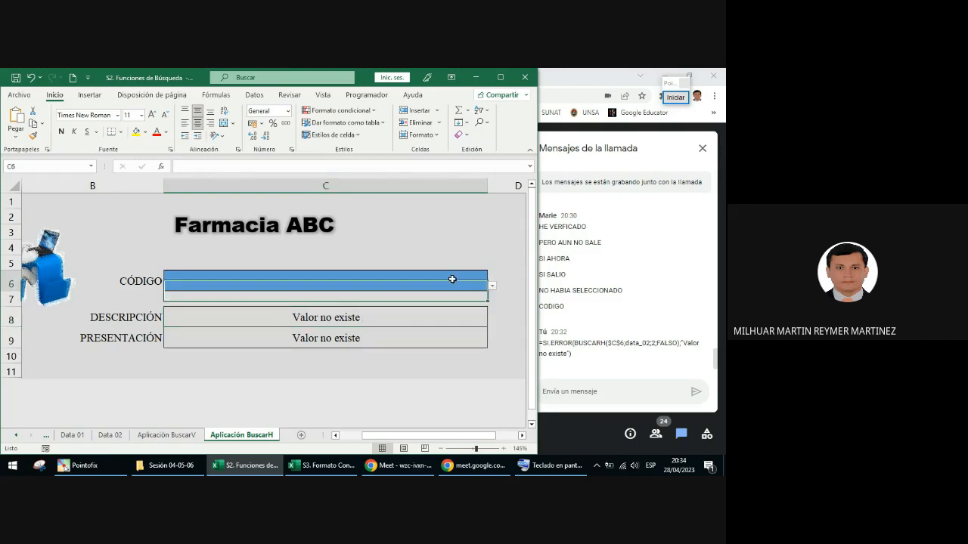
{"action": "left_click", "coordinate": [492, 285]}
{"action": "left_click", "coordinate": [292, 316]}
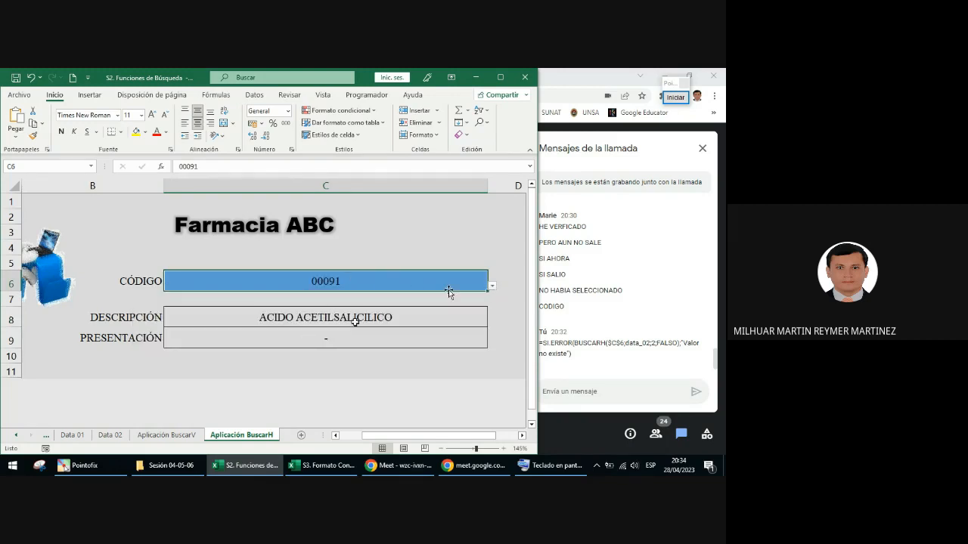
{"action": "key", "text": "Delete"}
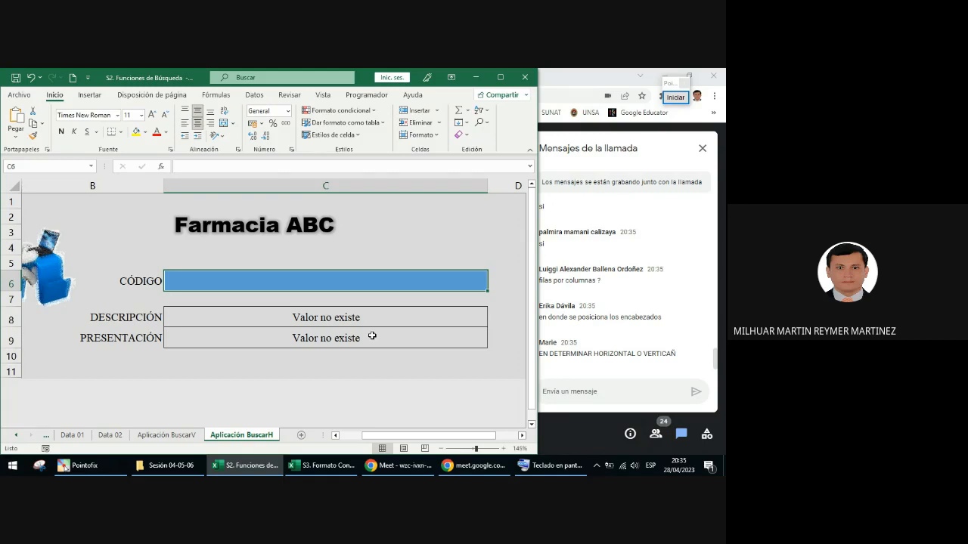
Step: Compare the field labels of the Aplicación BuscarV form with those of the Aplicación BuscarH form
{"action": "left_click", "coordinate": [155, 436]}
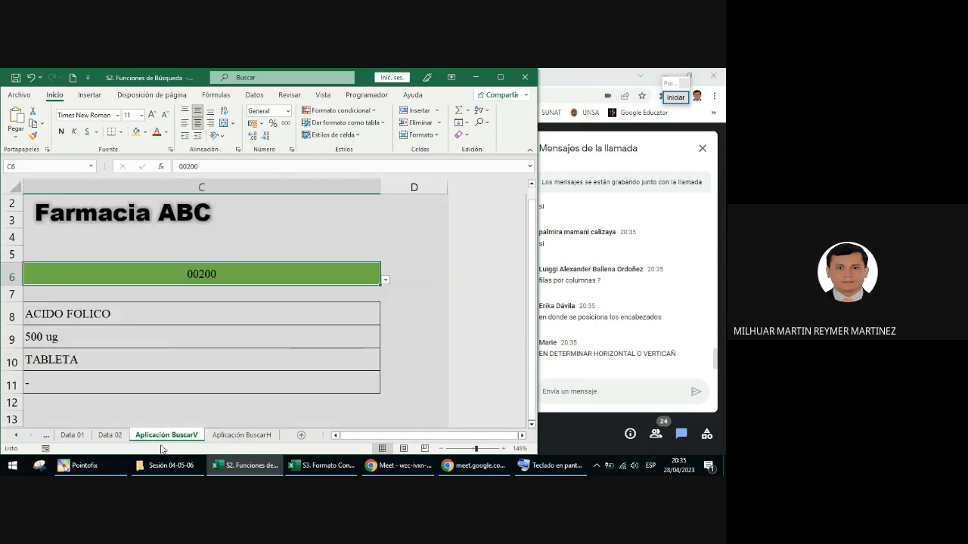
{"action": "left_click_drag", "start_coordinate": [407, 438], "coordinate": [345, 436]}
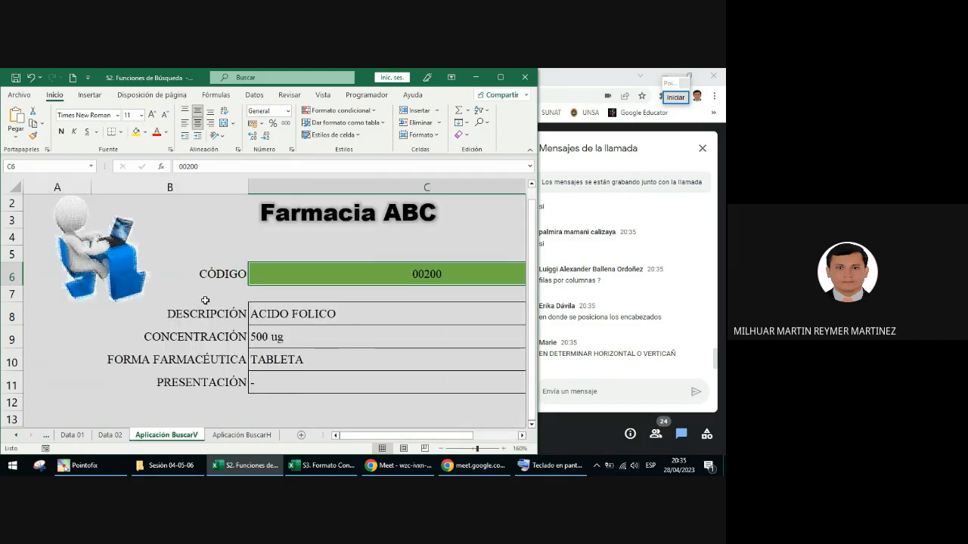
{"action": "left_click_drag", "start_coordinate": [205, 313], "coordinate": [222, 387]}
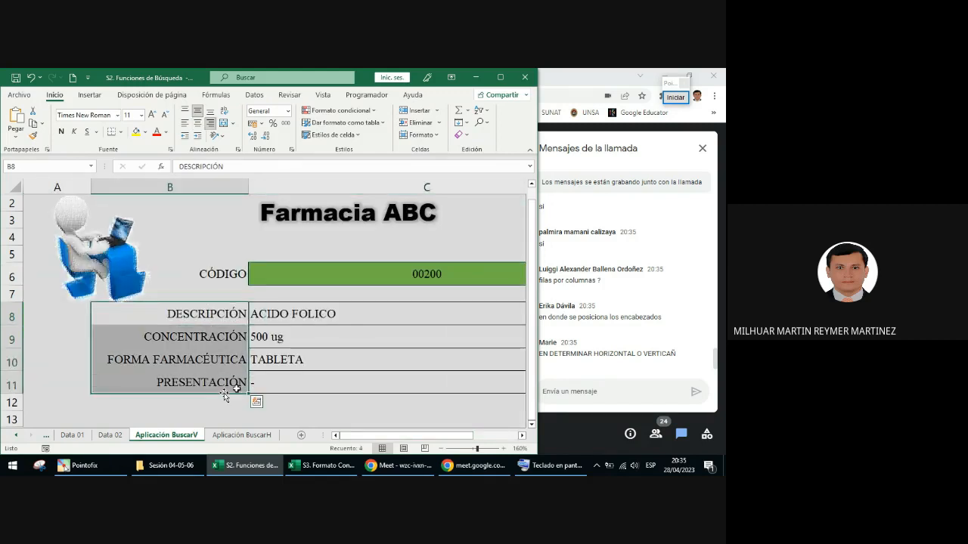
{"action": "left_click", "coordinate": [242, 435]}
{"action": "left_click_drag", "start_coordinate": [151, 318], "coordinate": [157, 335]}
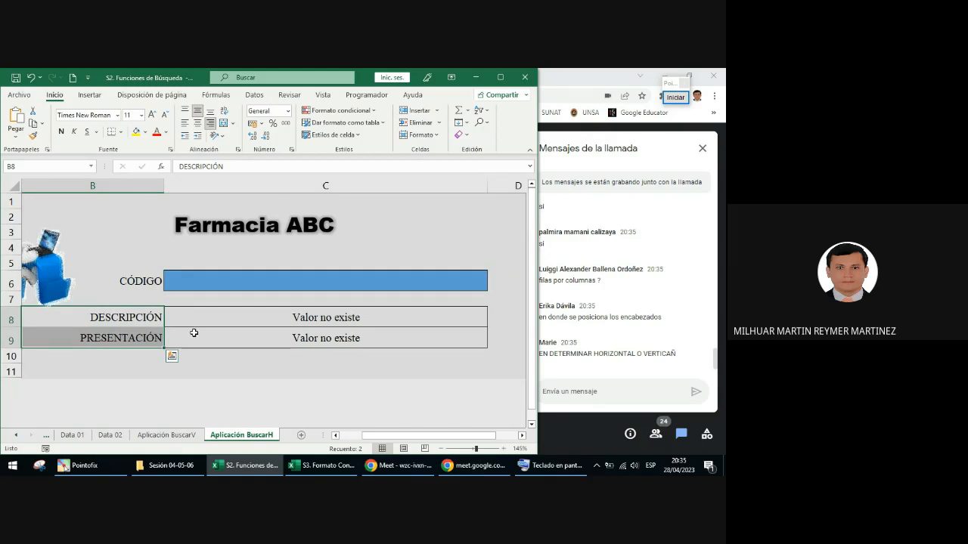
Step: Examine how the headers are laid out in the Data 02 and Data 01 sheets, and return to Aplicación BuscarH
{"action": "left_click", "coordinate": [109, 436]}
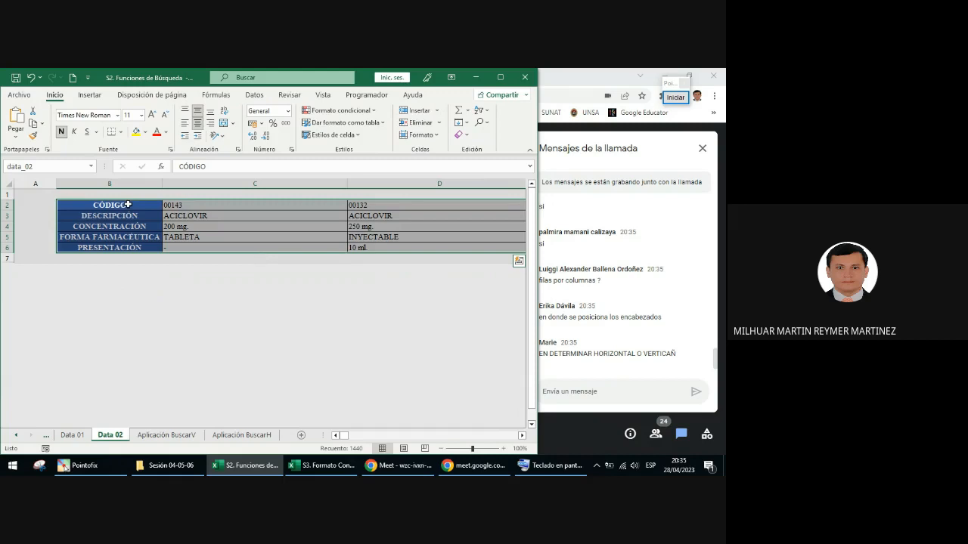
{"action": "left_click", "coordinate": [126, 216]}
{"action": "left_click", "coordinate": [132, 247]}
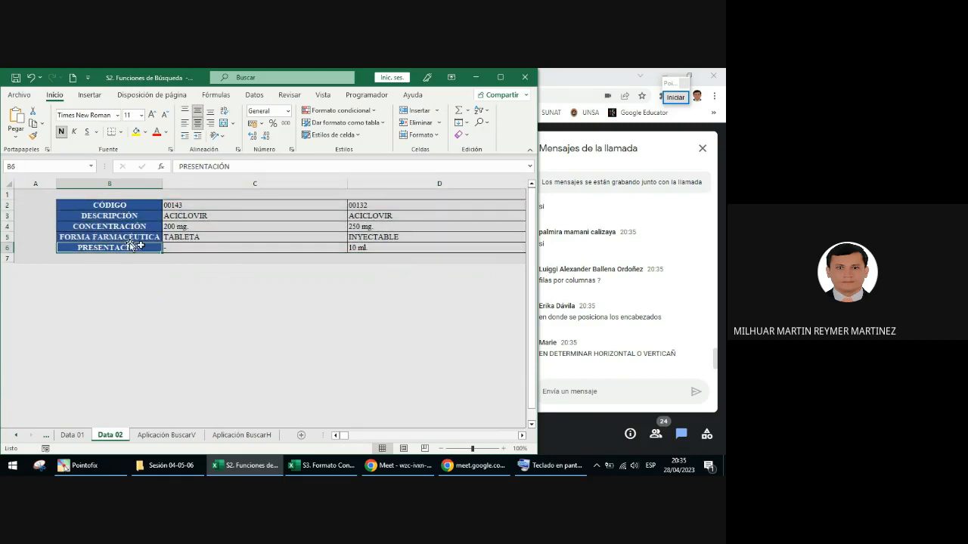
{"action": "left_click", "coordinate": [73, 435]}
{"action": "left_click", "coordinate": [217, 207]}
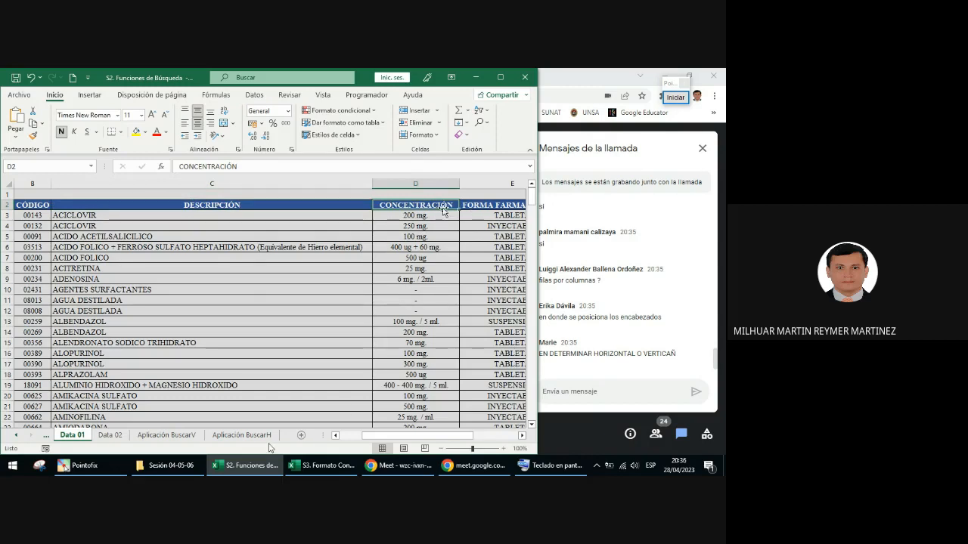
{"action": "left_click", "coordinate": [242, 436]}
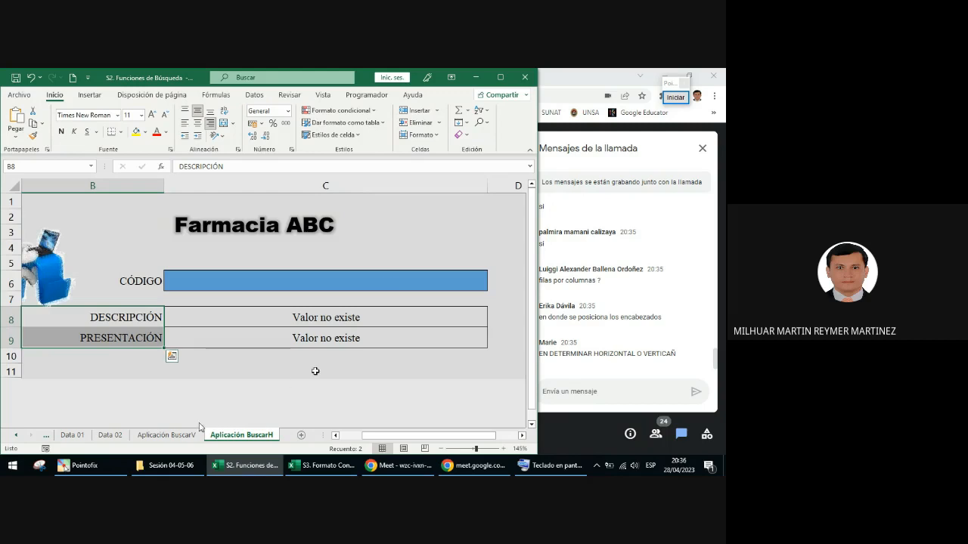
Step: On Data 01, use Pointofix to circle the CÓDIGO header in purple and draw a red arrow over the records, and end the annotation
{"action": "left_click", "coordinate": [72, 435]}
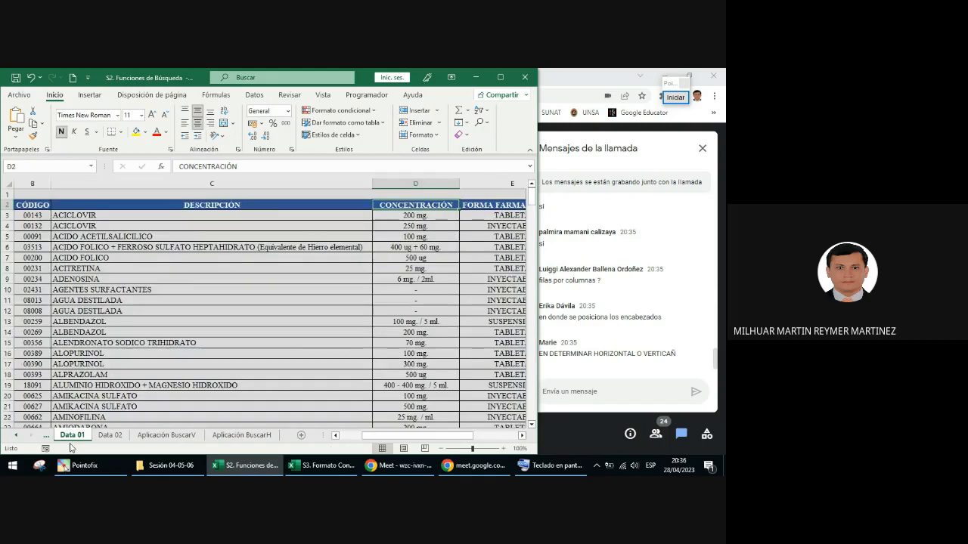
{"action": "left_click_drag", "start_coordinate": [363, 436], "coordinate": [340, 436]}
{"action": "left_click", "coordinate": [670, 96]}
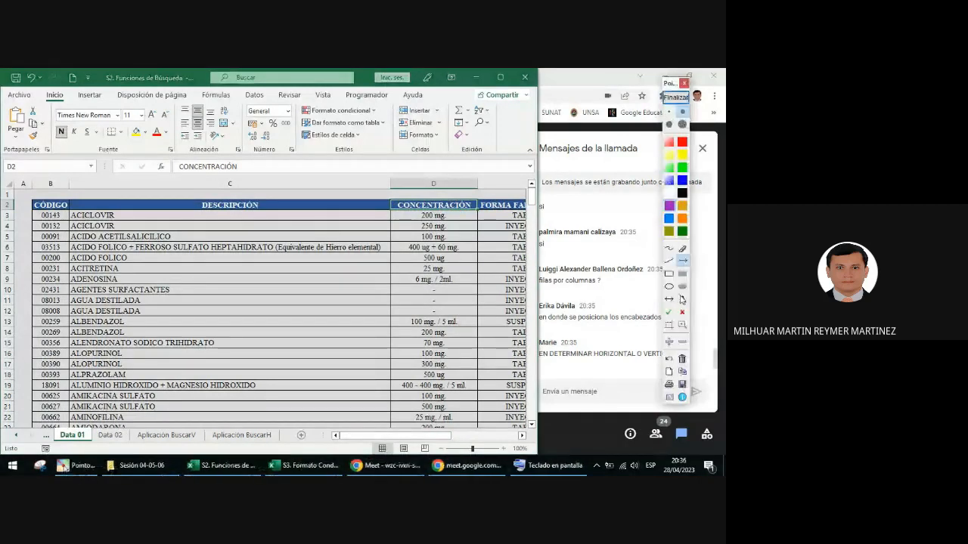
{"action": "left_click_drag", "start_coordinate": [28, 195], "coordinate": [80, 231]}
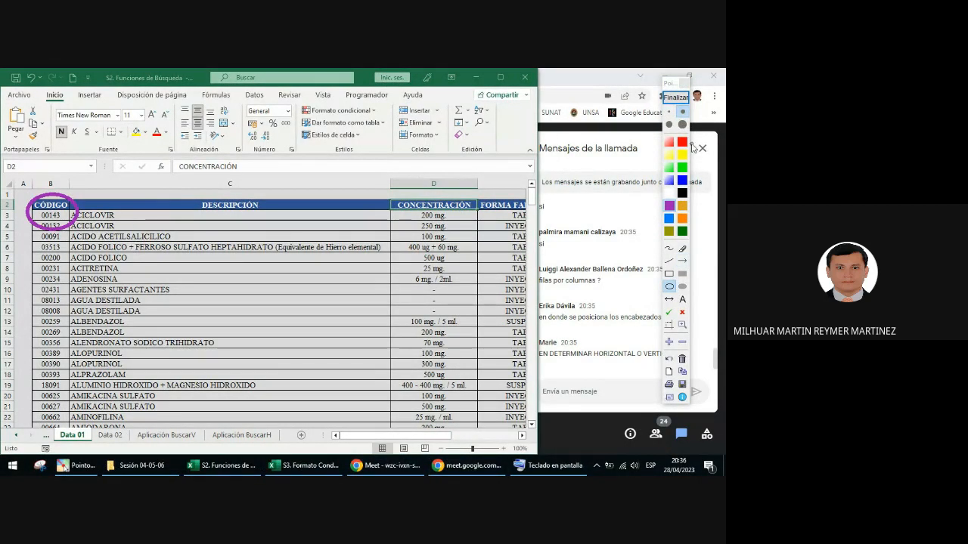
{"action": "left_click", "coordinate": [669, 248]}
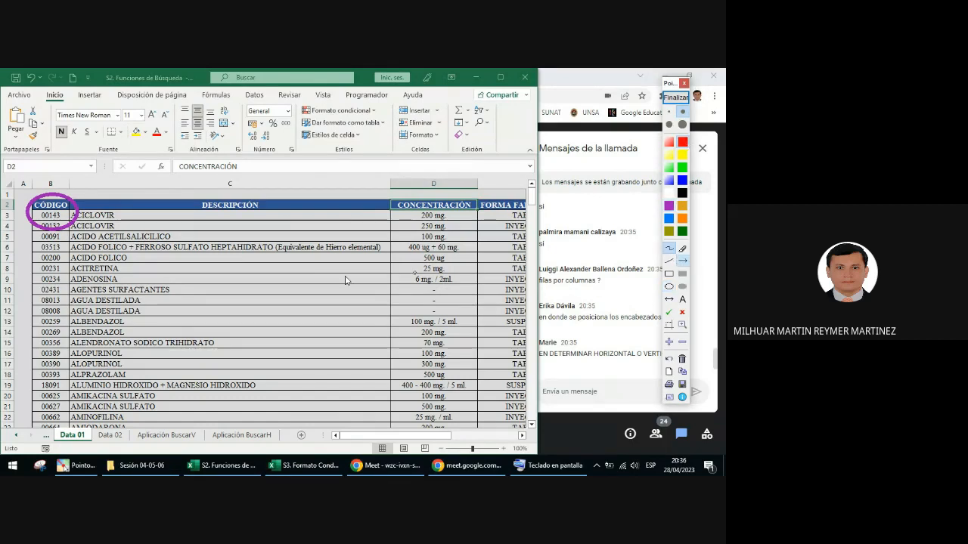
{"action": "mouse_move", "coordinate": [72, 229]}
{"action": "left_mouse_down"}
{"action": "mouse_move", "coordinate": [40, 295]}
{"action": "mouse_move", "coordinate": [261, 352]}
{"action": "mouse_move", "coordinate": [335, 342]}
{"action": "mouse_move", "coordinate": [257, 381]}
{"action": "left_mouse_up"}
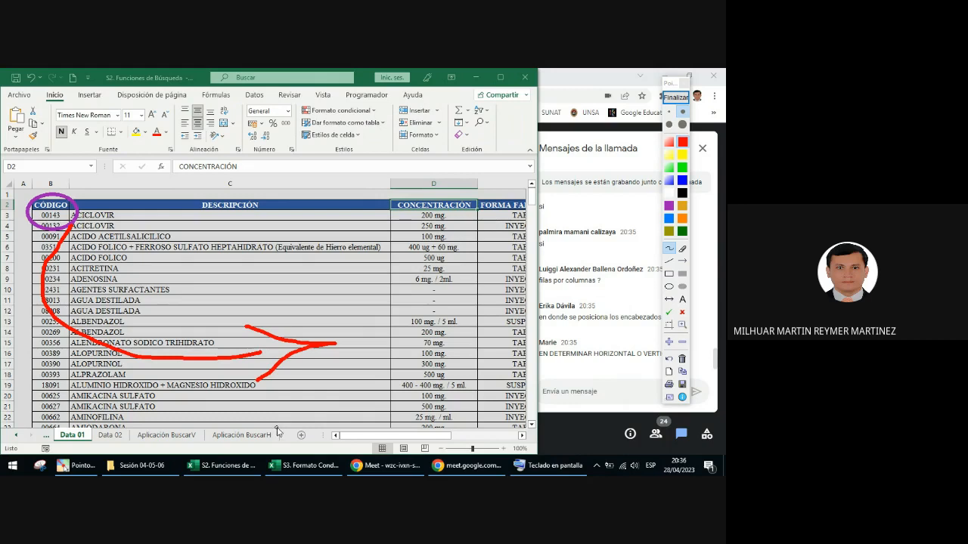
{"action": "left_click", "coordinate": [676, 98]}
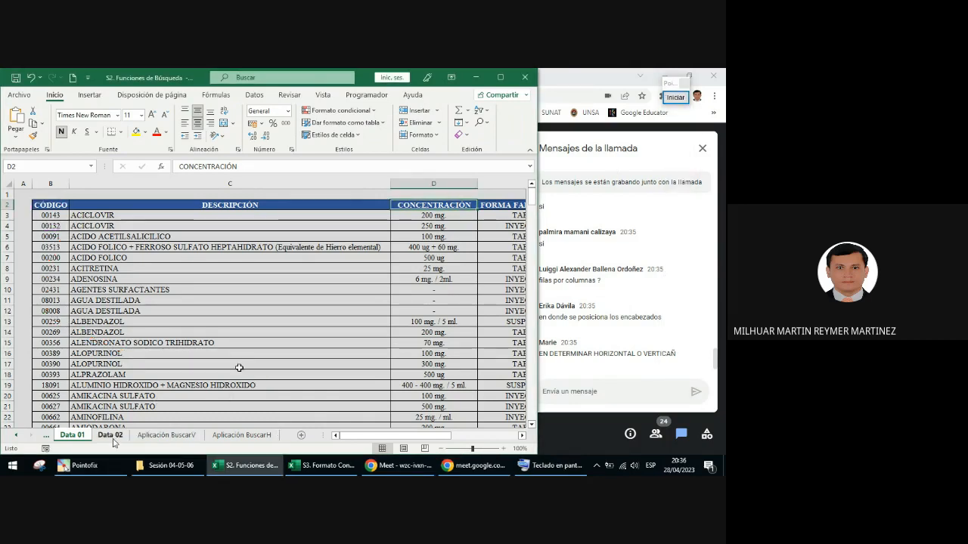
Step: On Data 02, use Pointofix to circle the CÓDIGO header in red and draw a curved arrow down the header column, and end the annotation
{"action": "key", "text": "ctrl+Page_Down"}
{"action": "left_click", "coordinate": [676, 98]}
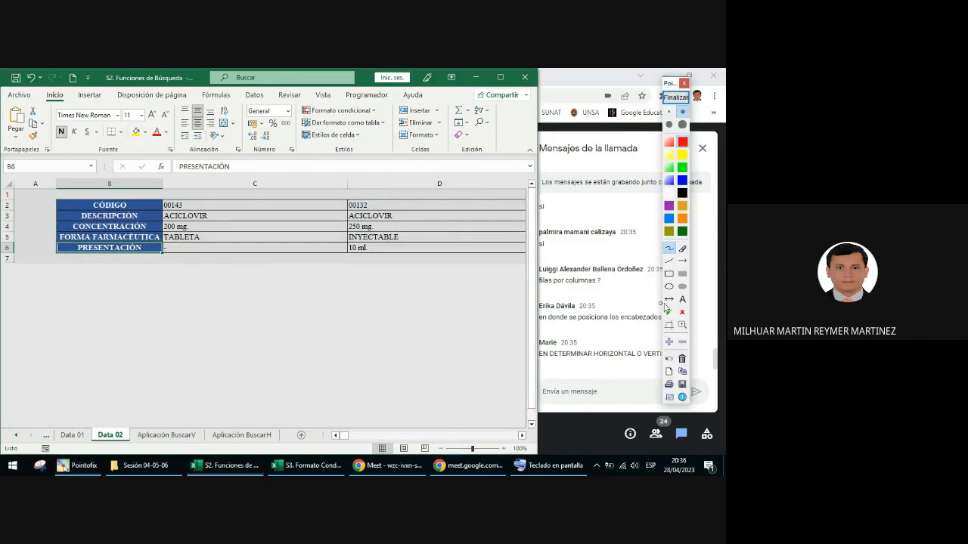
{"action": "left_click_drag", "start_coordinate": [88, 196], "coordinate": [139, 214]}
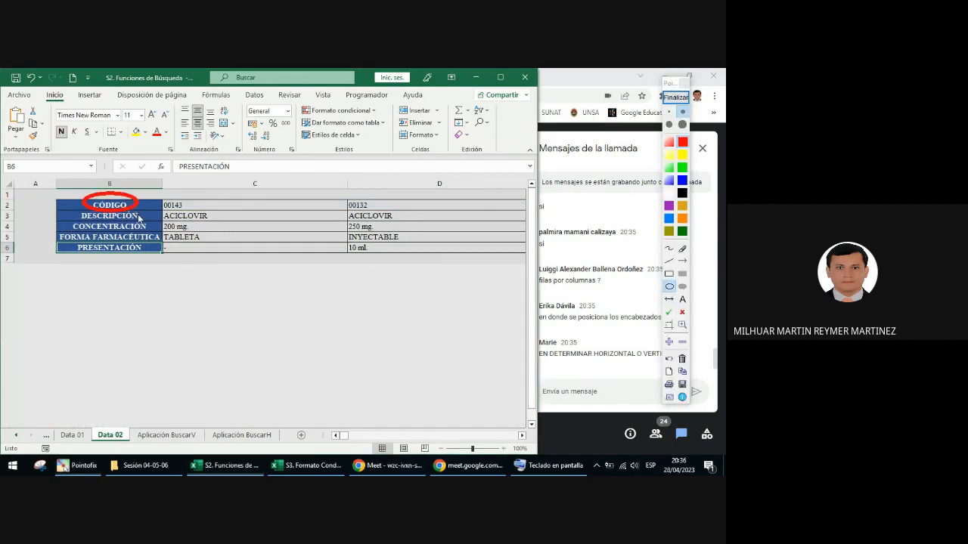
{"action": "left_click", "coordinate": [670, 248]}
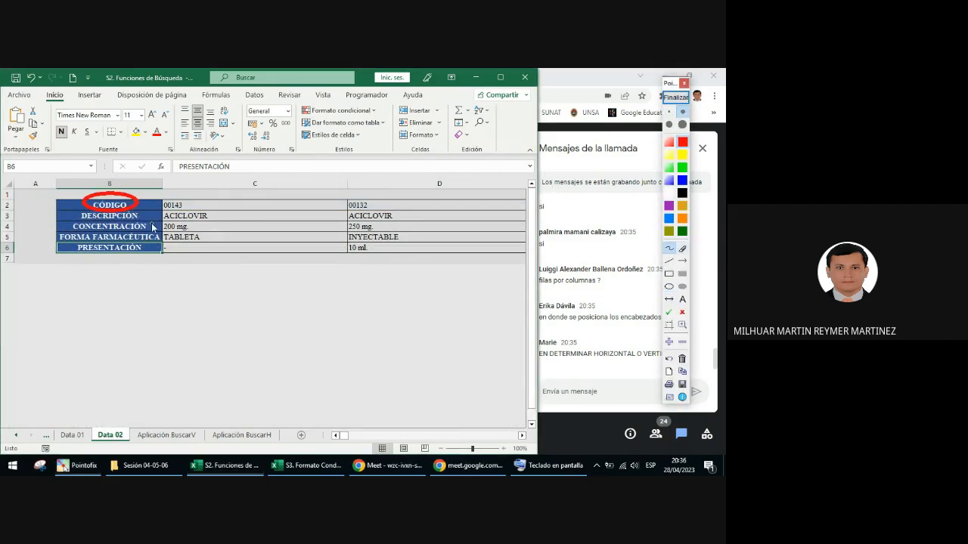
{"action": "mouse_move", "coordinate": [82, 212]}
{"action": "left_mouse_down"}
{"action": "mouse_move", "coordinate": [59, 230]}
{"action": "mouse_move", "coordinate": [57, 269]}
{"action": "mouse_move", "coordinate": [81, 257]}
{"action": "left_mouse_up"}
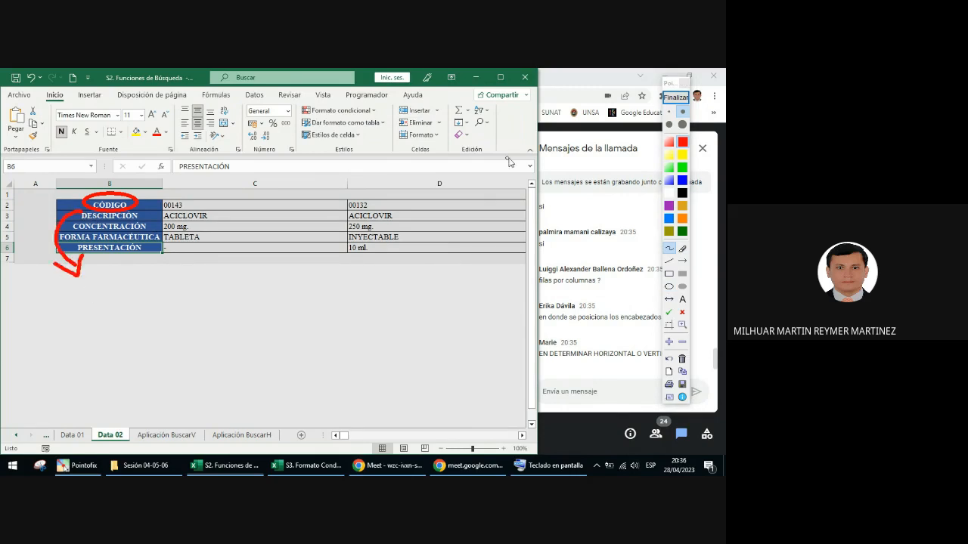
{"action": "left_click", "coordinate": [676, 97]}
Step: Start a new Pointofix annotation on Data 02, draw a straight arrow toward the start of the CÓDIGO header row, and end it
{"action": "left_click", "coordinate": [676, 97]}
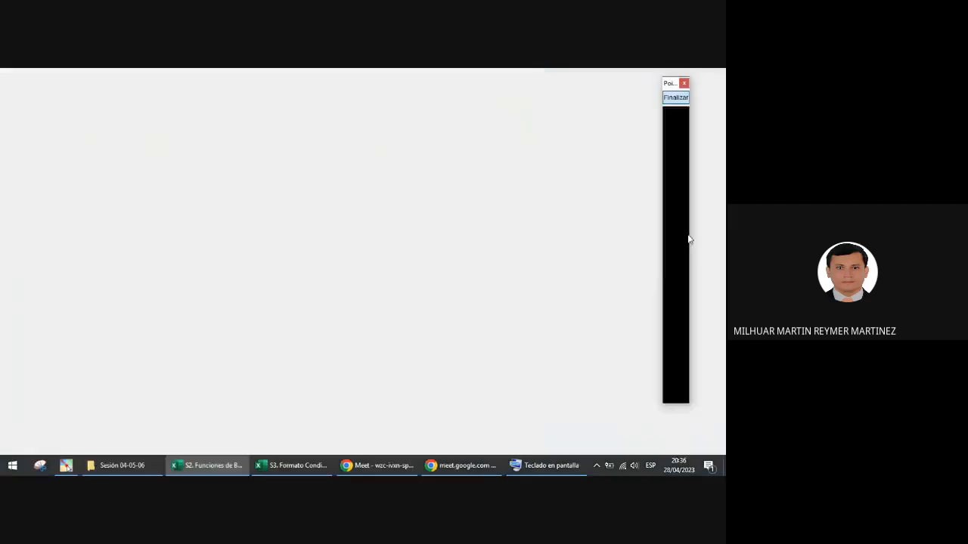
{"action": "left_click", "coordinate": [682, 261]}
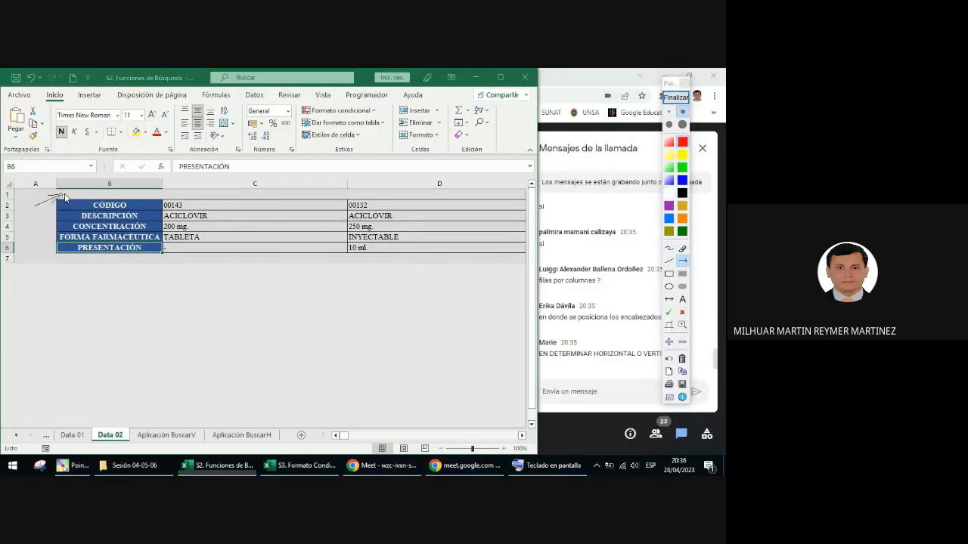
{"action": "left_click_drag", "start_coordinate": [34, 205], "coordinate": [75, 193]}
{"action": "left_click", "coordinate": [676, 97]}
Step: On Data 01, draw a short red Pointofix arrow pointing to the CÓDIGO header, and end the annotation
{"action": "left_click", "coordinate": [73, 435]}
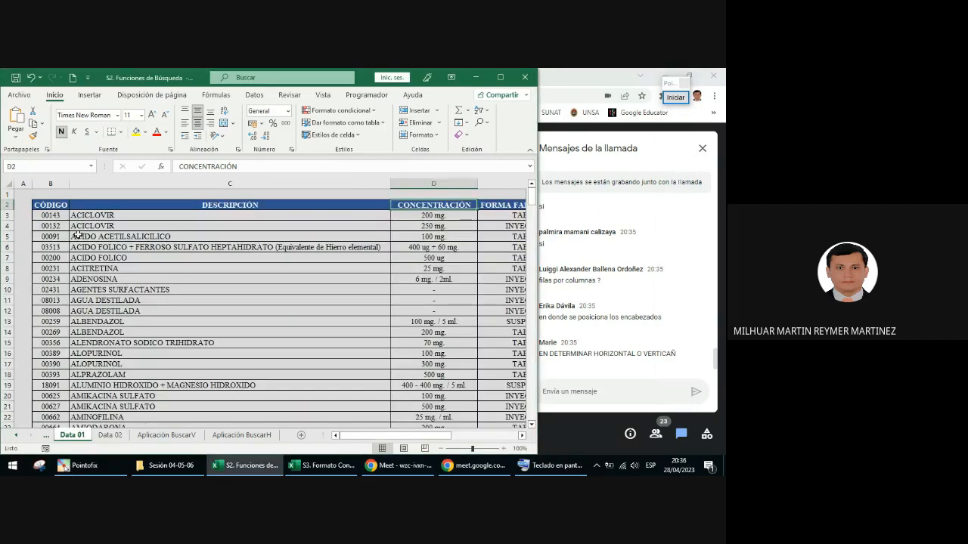
{"action": "left_click", "coordinate": [676, 96]}
{"action": "left_click", "coordinate": [682, 261]}
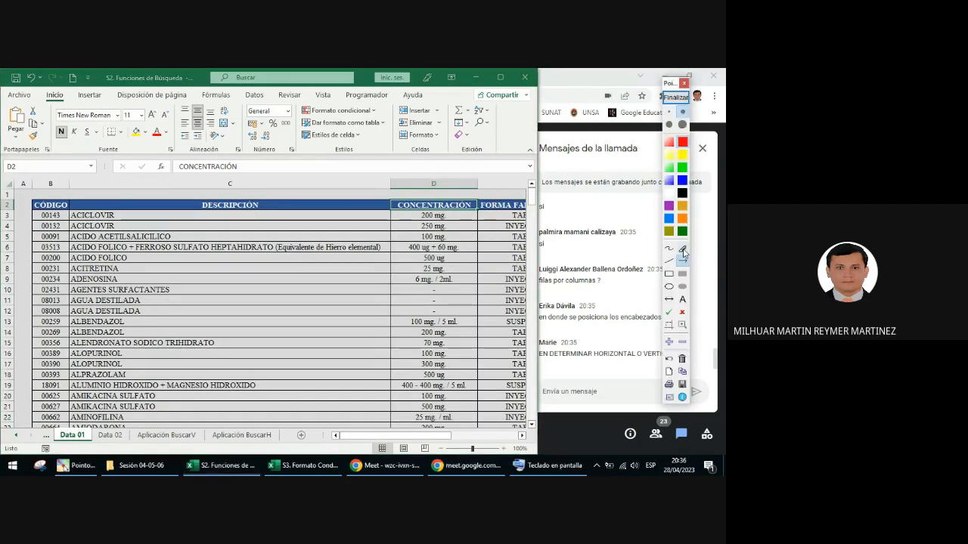
{"action": "left_click_drag", "start_coordinate": [6, 194], "coordinate": [31, 206]}
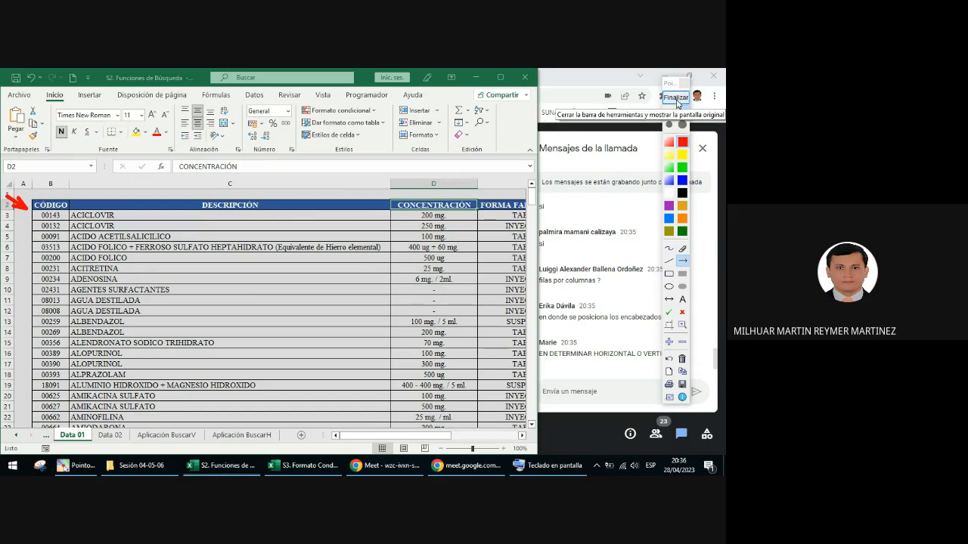
{"action": "left_click", "coordinate": [678, 99]}
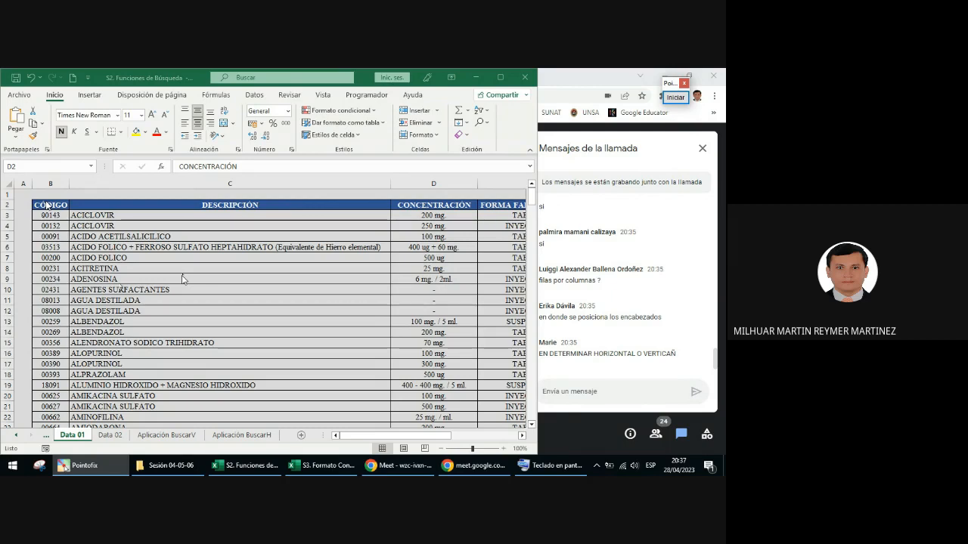
Step: Examine the SI.ERROR formula in C8 of Aplicación BuscarH, highlighting the BUSCARH function name, and leave the formula unmodified
{"action": "left_click", "coordinate": [180, 437]}
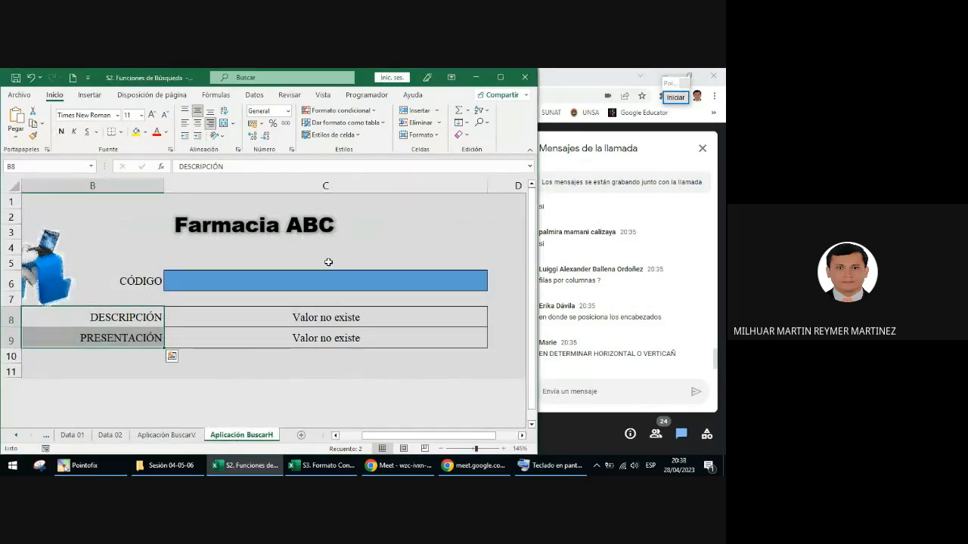
{"action": "left_click", "coordinate": [344, 319]}
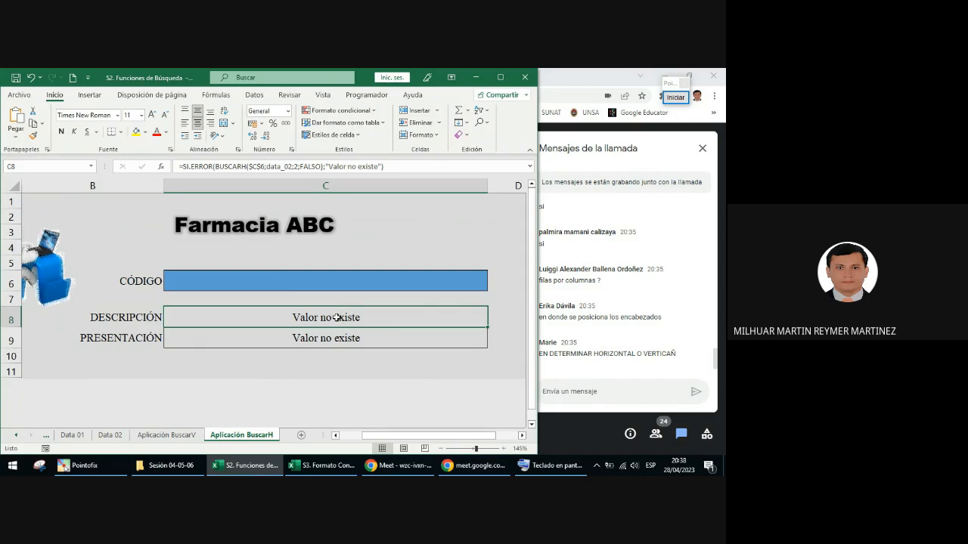
{"action": "double_click", "coordinate": [337, 318]}
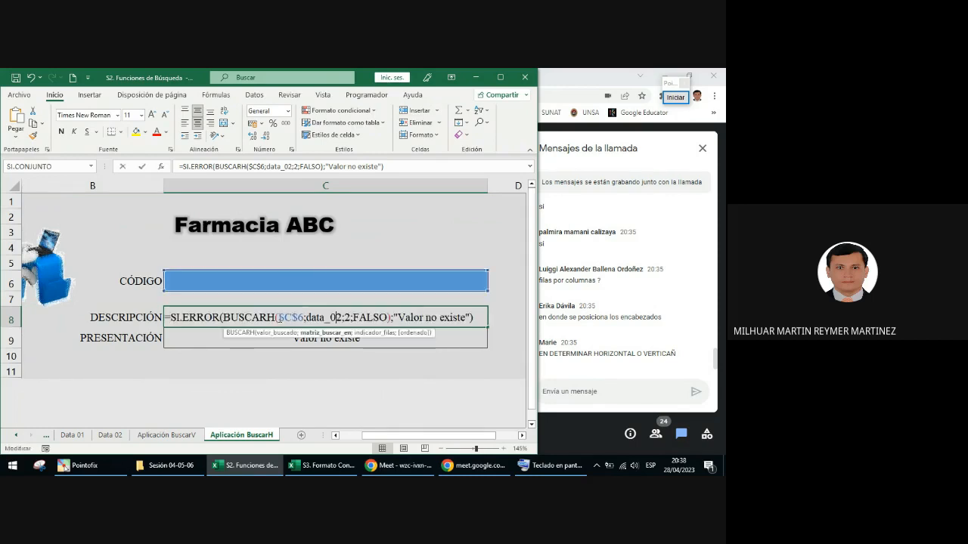
{"action": "left_click_drag", "start_coordinate": [268, 318], "coordinate": [222, 318]}
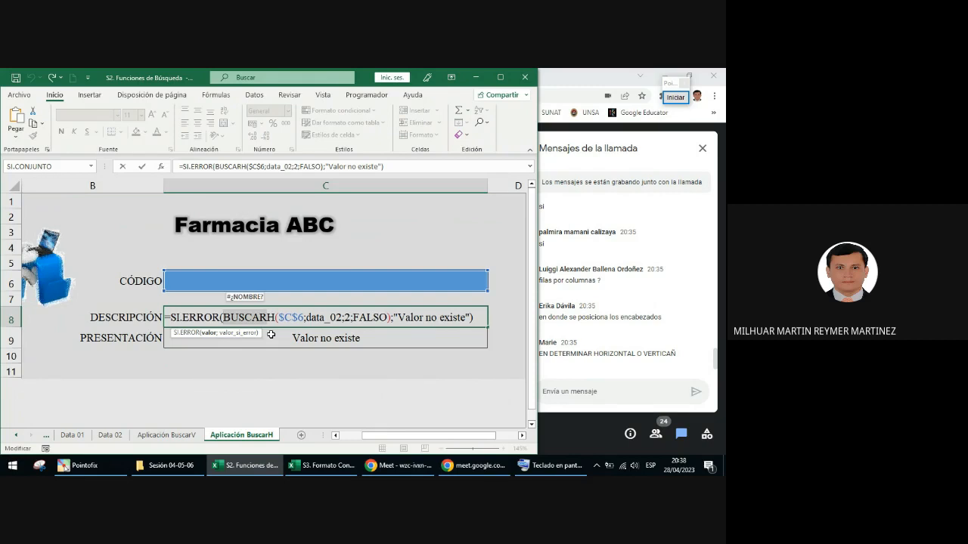
{"action": "key", "text": "Escape"}
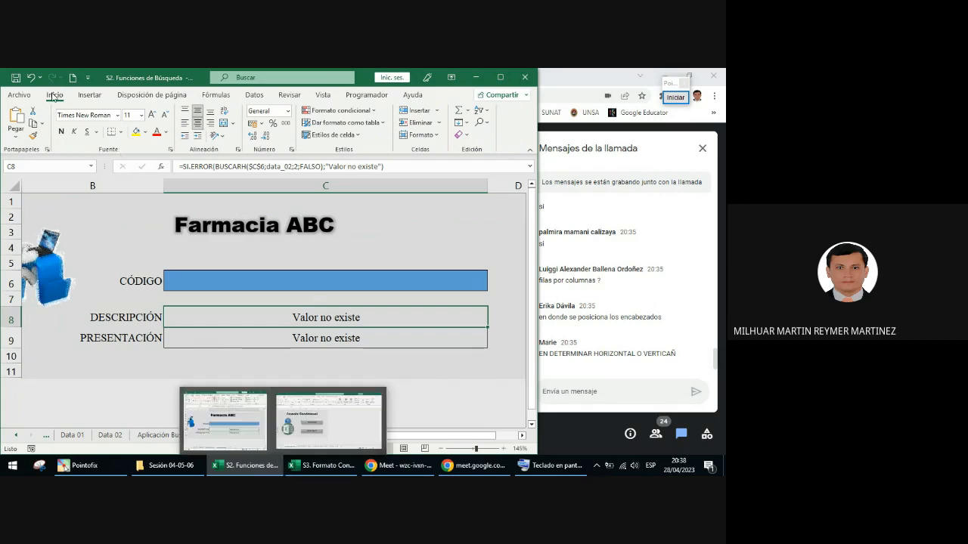
Step: Switch to the S3. Formato Condicional workbook and open its Teoría (Parte I) sheet
{"action": "left_click", "coordinate": [321, 465]}
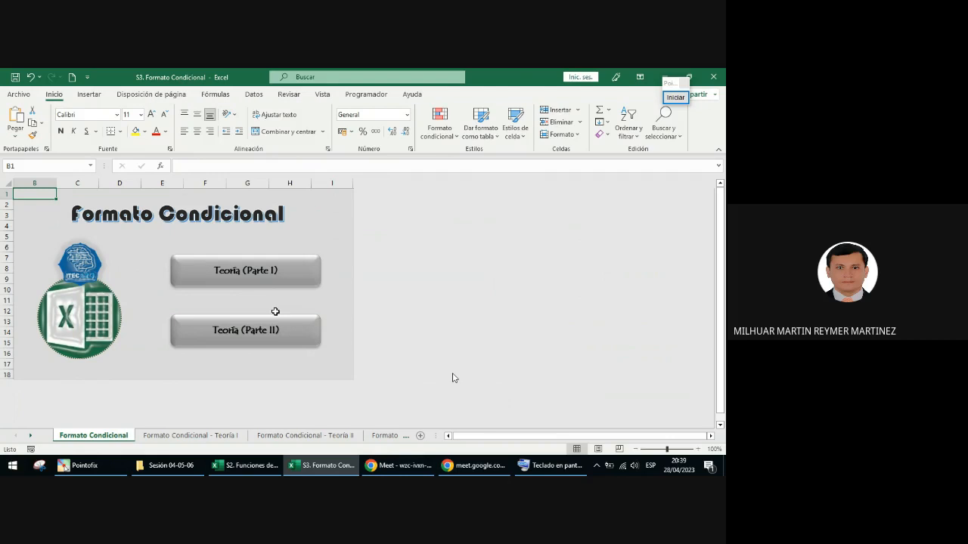
{"action": "left_click", "coordinate": [278, 284]}
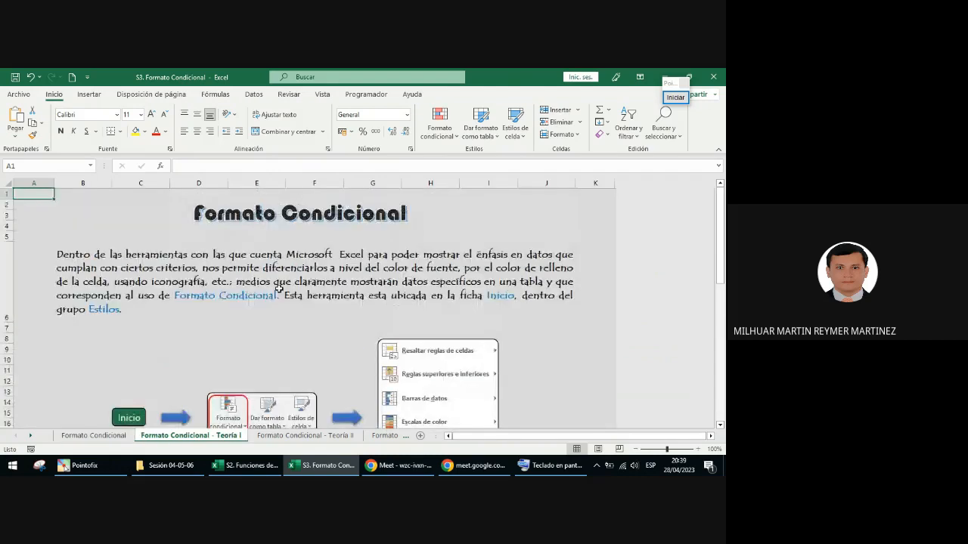
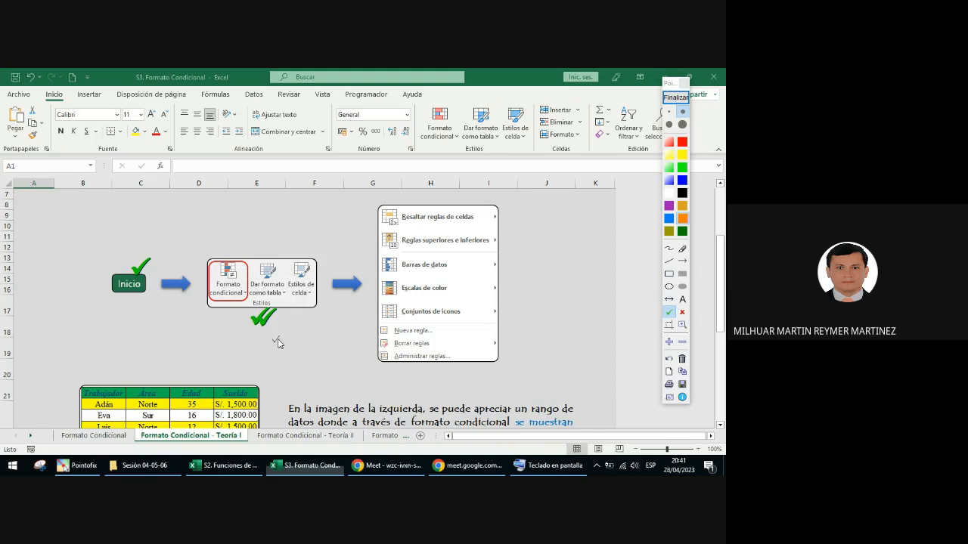
Step: Place three green check marks at the upper corner of the conditional formatting options list and circle Nueva regla in blue
{"action": "left_click", "coordinate": [482, 209]}
{"action": "left_click", "coordinate": [489, 208]}
{"action": "left_click", "coordinate": [497, 205]}
{"action": "left_click", "coordinate": [670, 286]}
{"action": "left_click_drag", "start_coordinate": [373, 321], "coordinate": [437, 345]}
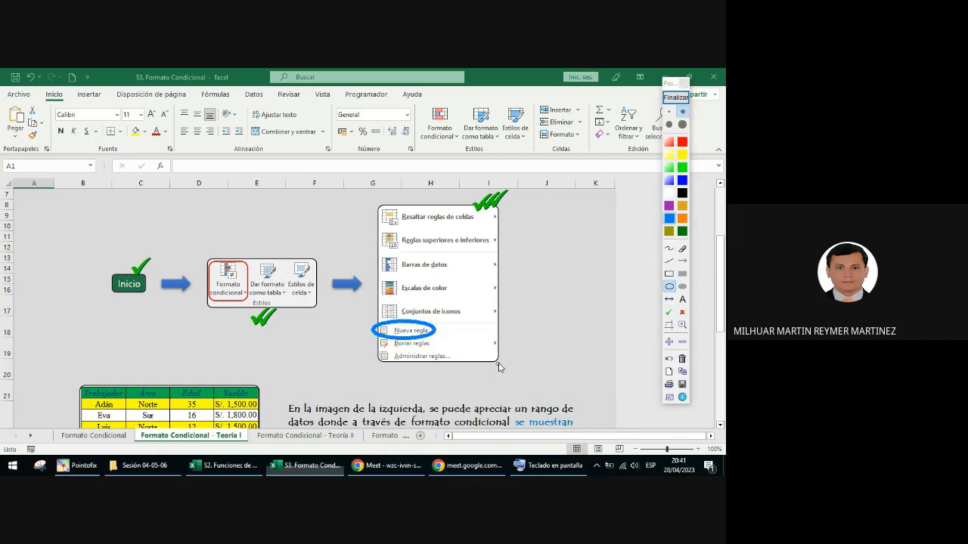
Step: Place green check marks beside Borrar reglas and Administrar reglas, and end the annotation
{"action": "left_click", "coordinate": [668, 313]}
{"action": "left_click", "coordinate": [376, 341]}
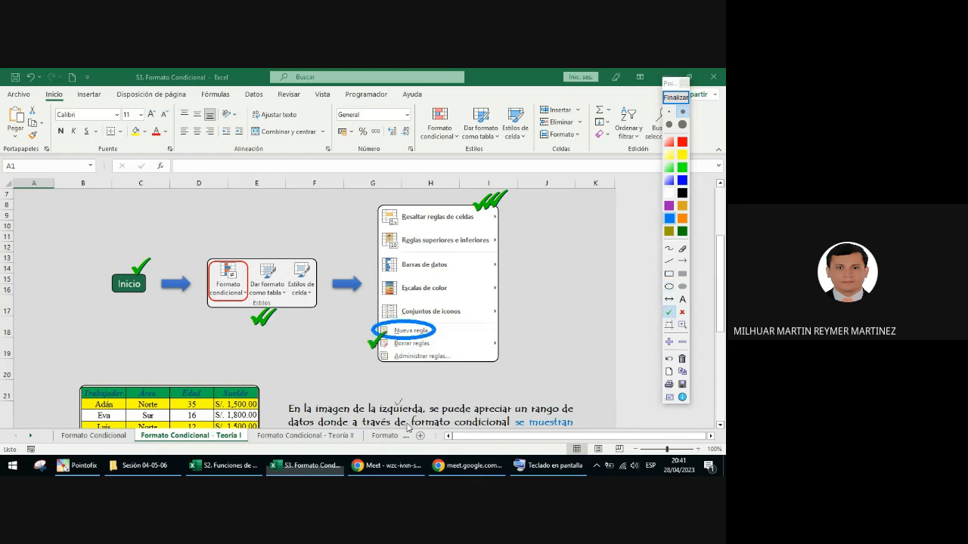
{"action": "left_click", "coordinate": [455, 352]}
{"action": "left_click", "coordinate": [675, 97]}
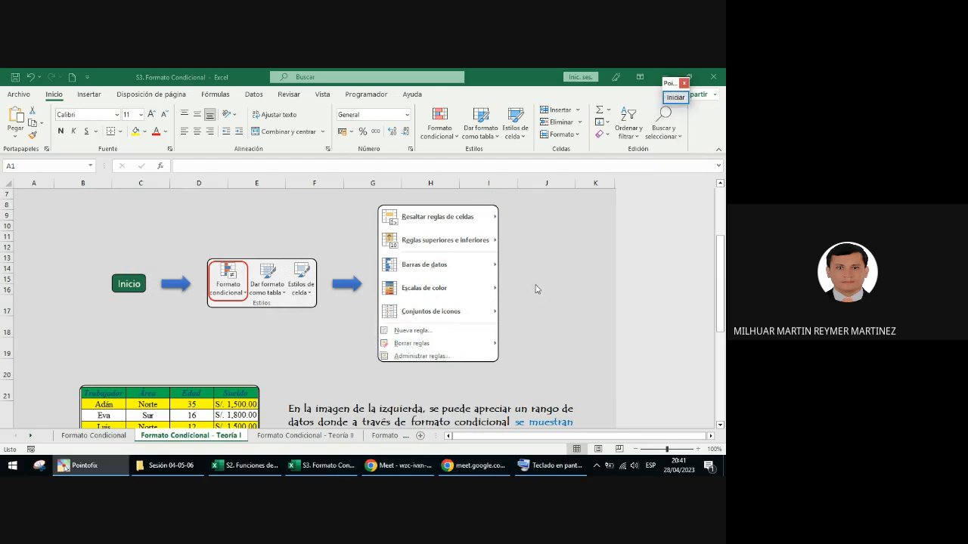
Step: Review the example table with the Norte records highlighted, and open the Formato Condicional - Teoría II sheet at 1.1 Trabajo por Columnas
{"action": "scroll", "coordinate": [535, 288], "scroll_direction": "down", "scroll_amount": 2}
{"action": "scroll", "coordinate": [536, 288], "scroll_direction": "down", "scroll_amount": 2}
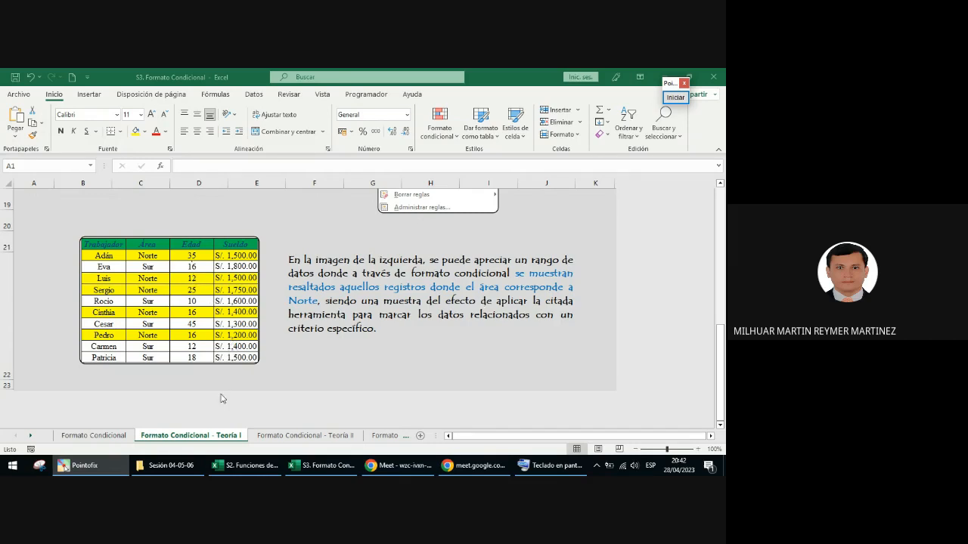
{"action": "left_click", "coordinate": [282, 435]}
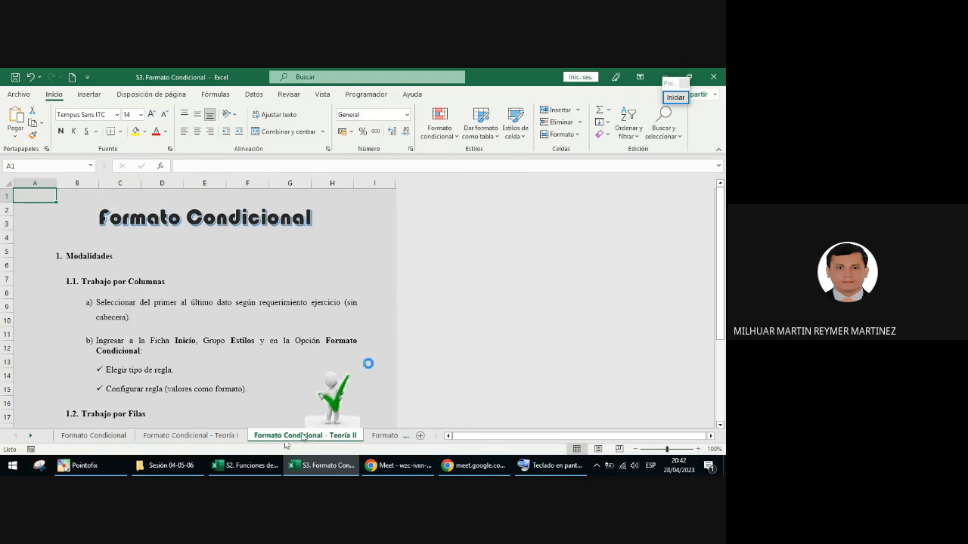
{"action": "scroll", "coordinate": [371, 361], "scroll_direction": "up", "scroll_amount": 3}
{"action": "scroll", "coordinate": [369, 361], "scroll_direction": "down", "scroll_amount": 2}
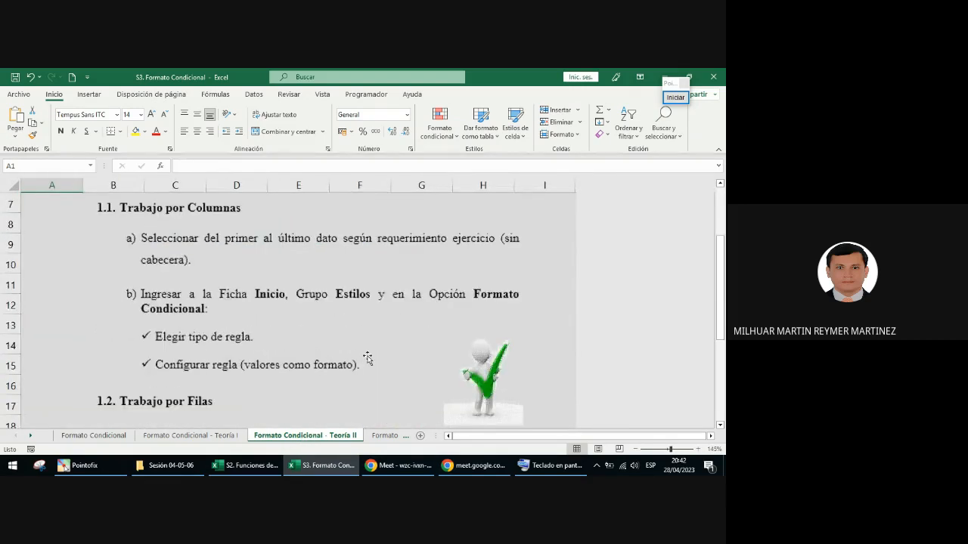
{"action": "scroll", "coordinate": [368, 359], "scroll_direction": "up", "scroll_amount": 1}
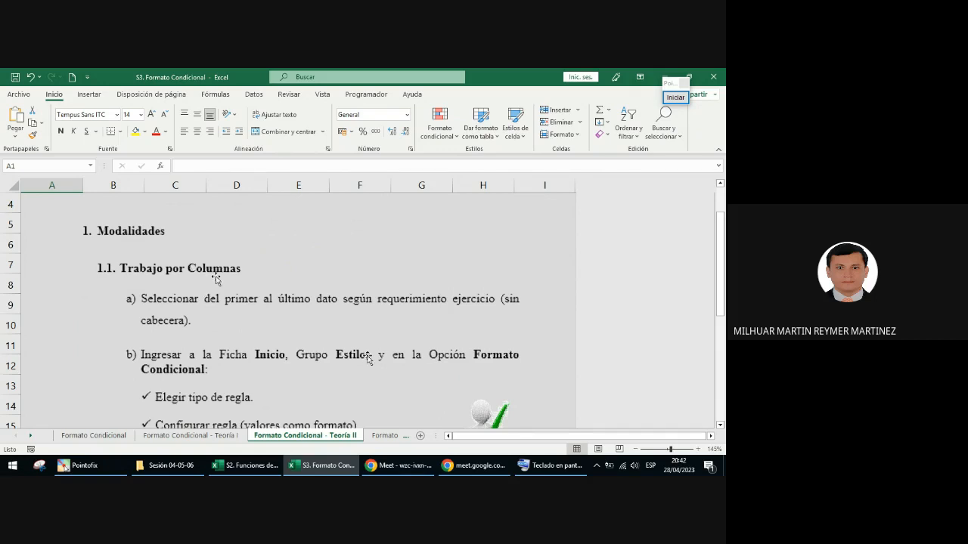
{"action": "scroll", "coordinate": [215, 310], "scroll_direction": "down", "scroll_amount": 1}
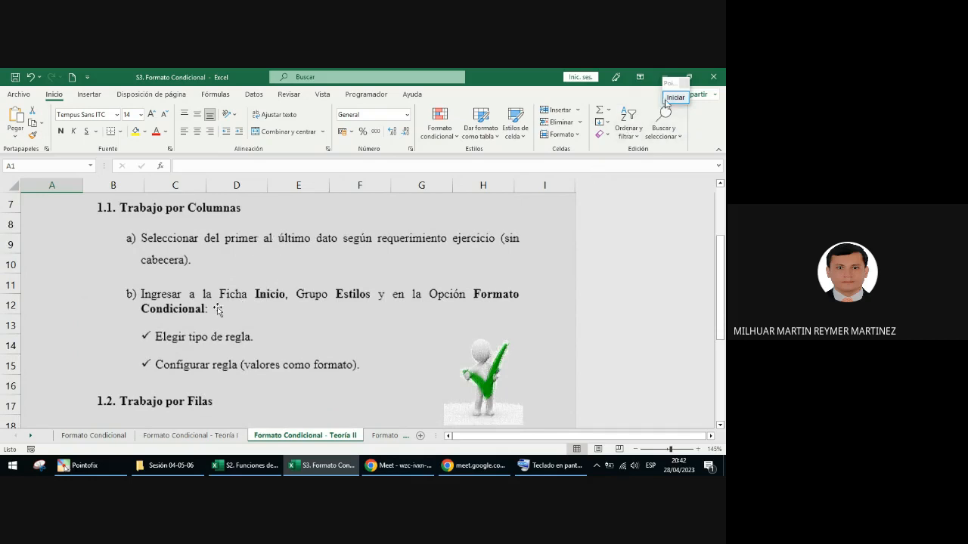
Step: Start a Pointofix annotation and underline "primer al último dato según" in point a) of section 1.1 with a blue line
{"action": "left_click", "coordinate": [667, 98]}
{"action": "mouse_move", "coordinate": [230, 250]}
{"action": "left_mouse_down"}
{"action": "mouse_move", "coordinate": [254, 260]}
{"action": "mouse_move", "coordinate": [373, 249]}
{"action": "left_mouse_up"}
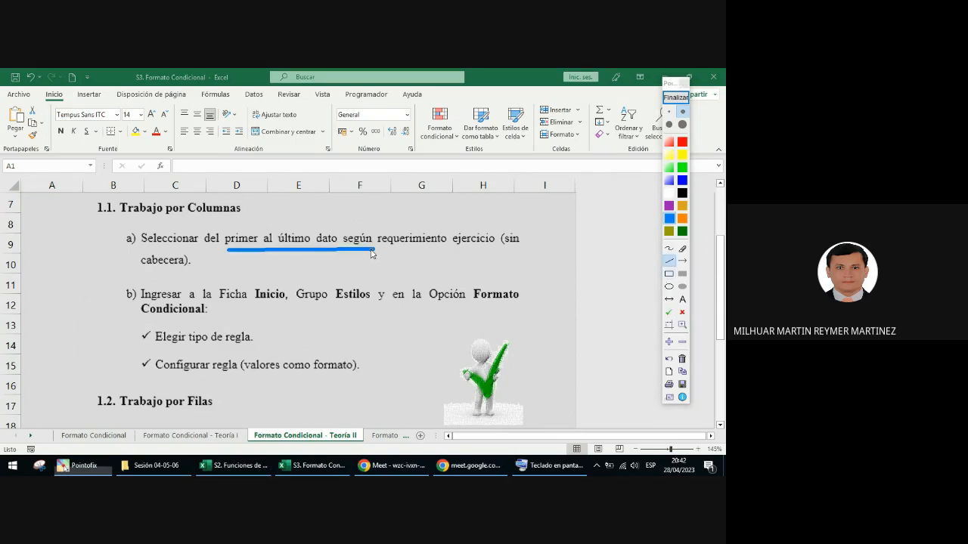
{"action": "left_click", "coordinate": [669, 287]}
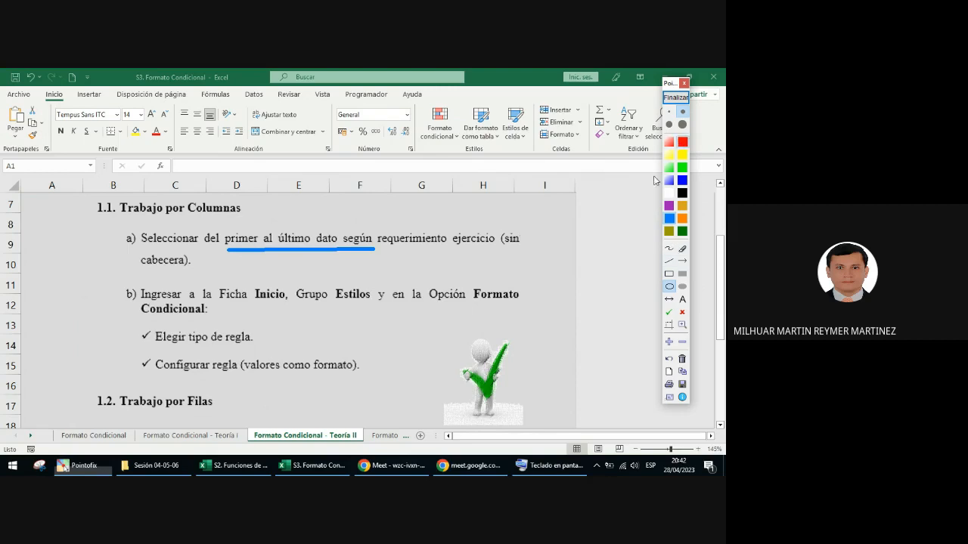
{"action": "left_click_drag", "start_coordinate": [499, 230], "coordinate": [519, 250]}
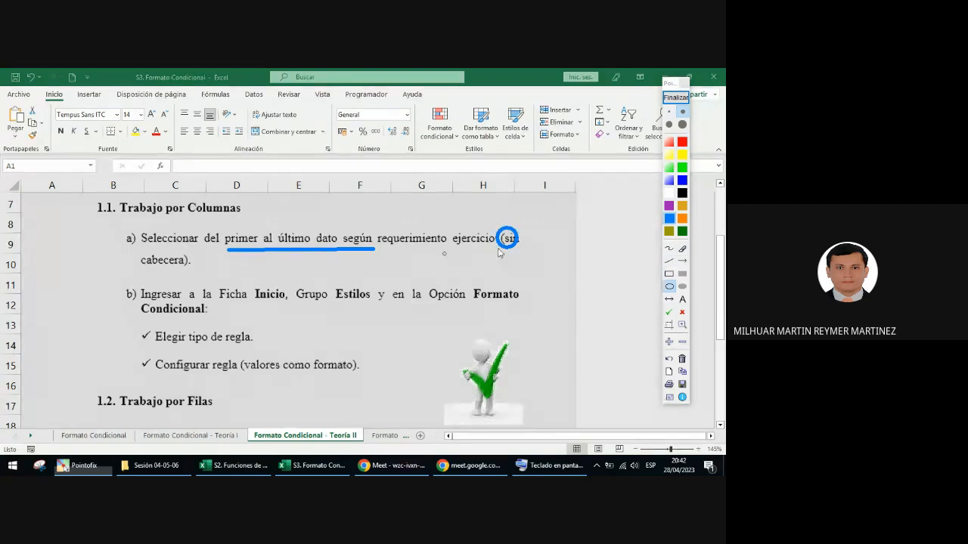
{"action": "left_click", "coordinate": [681, 250]}
{"action": "left_click", "coordinate": [504, 239]}
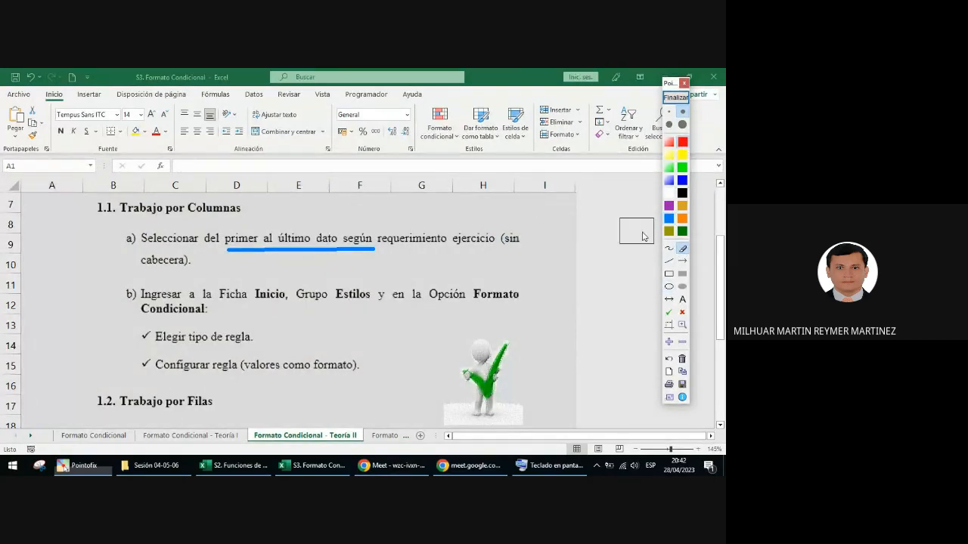
Step: Circle the words "sin" and "cabecera" in point a) with red ellipses
{"action": "left_click", "coordinate": [669, 286]}
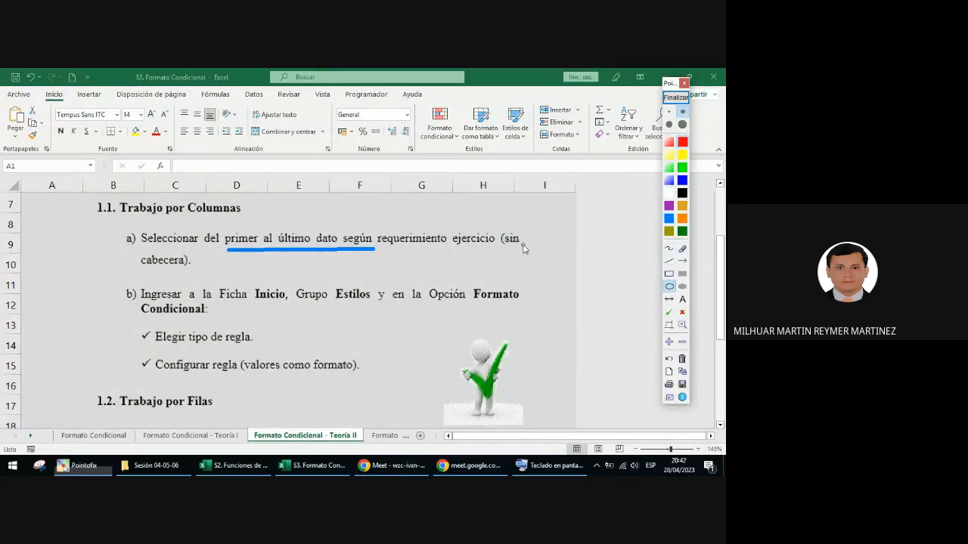
{"action": "left_click_drag", "start_coordinate": [497, 227], "coordinate": [524, 254]}
{"action": "left_click_drag", "start_coordinate": [135, 250], "coordinate": [189, 273]}
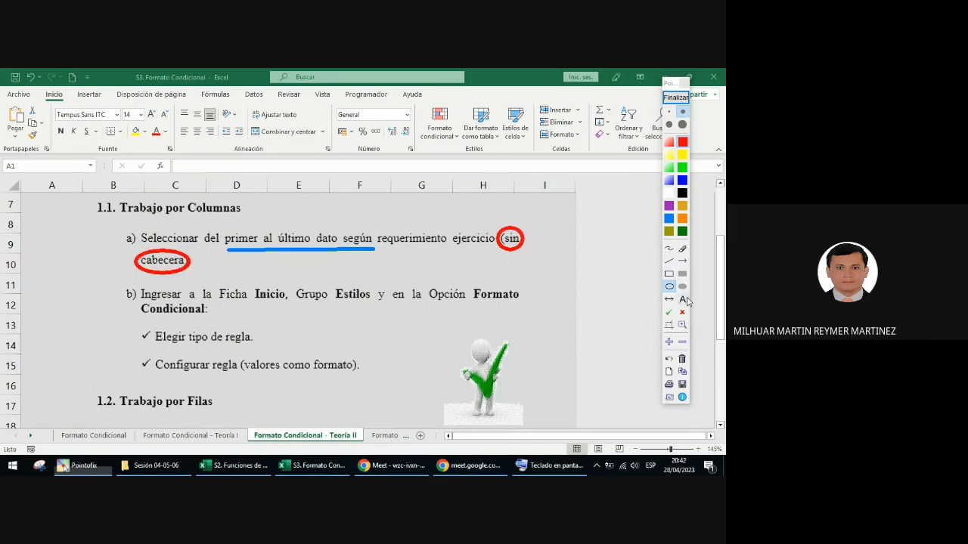
Step: Place green check marks beside points a) and b) of Trabajo por Columnas, and end the annotation
{"action": "left_click", "coordinate": [668, 312]}
{"action": "left_click", "coordinate": [120, 250]}
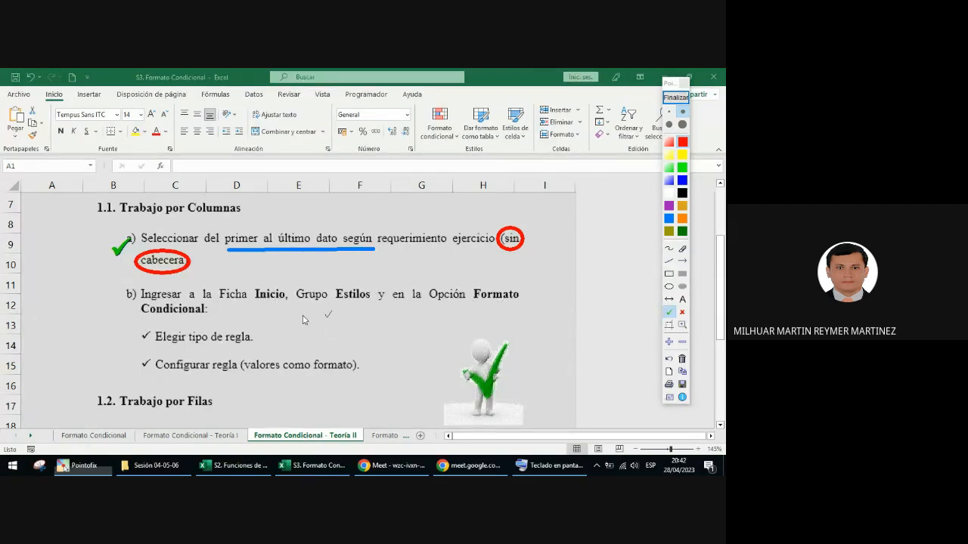
{"action": "left_click", "coordinate": [101, 300]}
{"action": "left_click", "coordinate": [675, 98]}
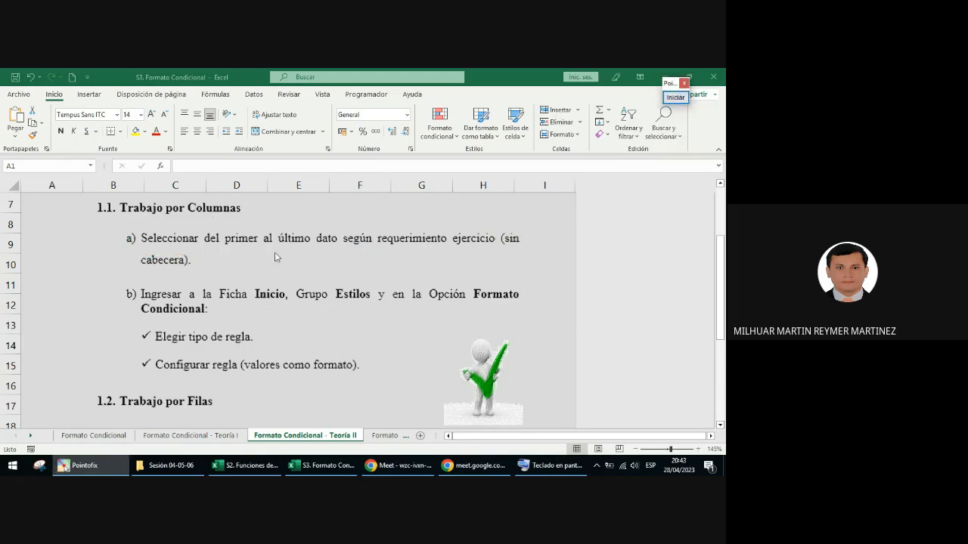
Step: Review section 1.2 Trabajo por Filas, and tile the workbook window beside the Meet chat, widened to show the full theory text
{"action": "scroll", "coordinate": [308, 290], "scroll_direction": "down", "scroll_amount": 3}
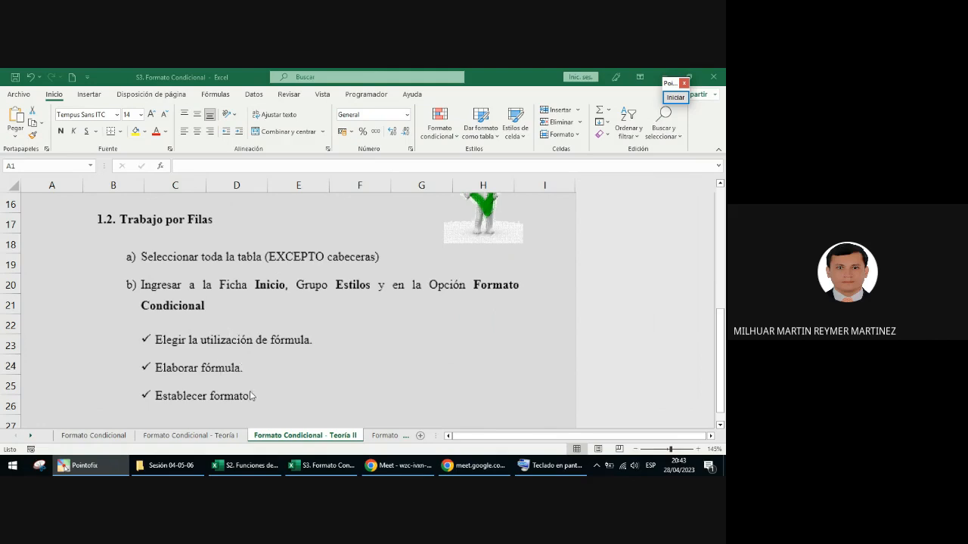
{"action": "scroll", "coordinate": [283, 358], "scroll_direction": "up", "scroll_amount": 3}
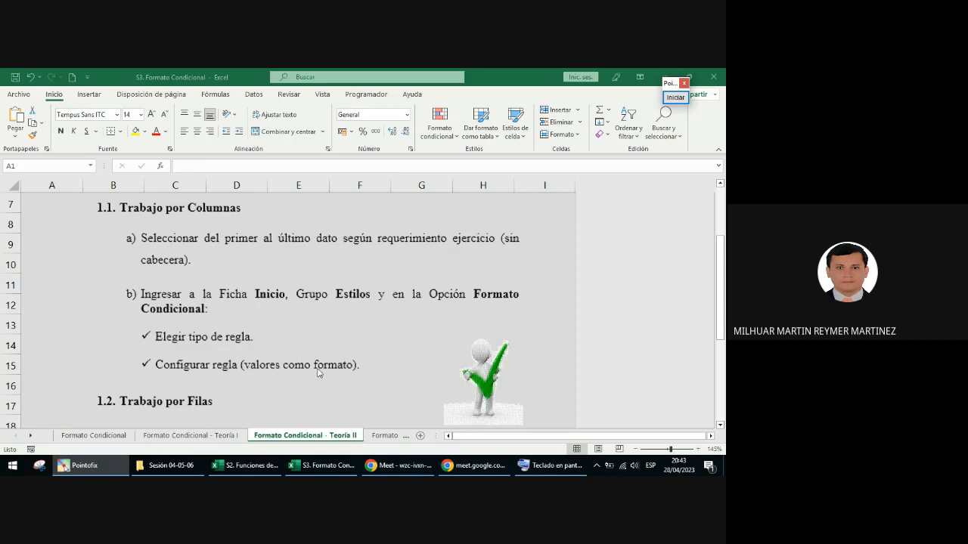
{"action": "left_click", "coordinate": [412, 338]}
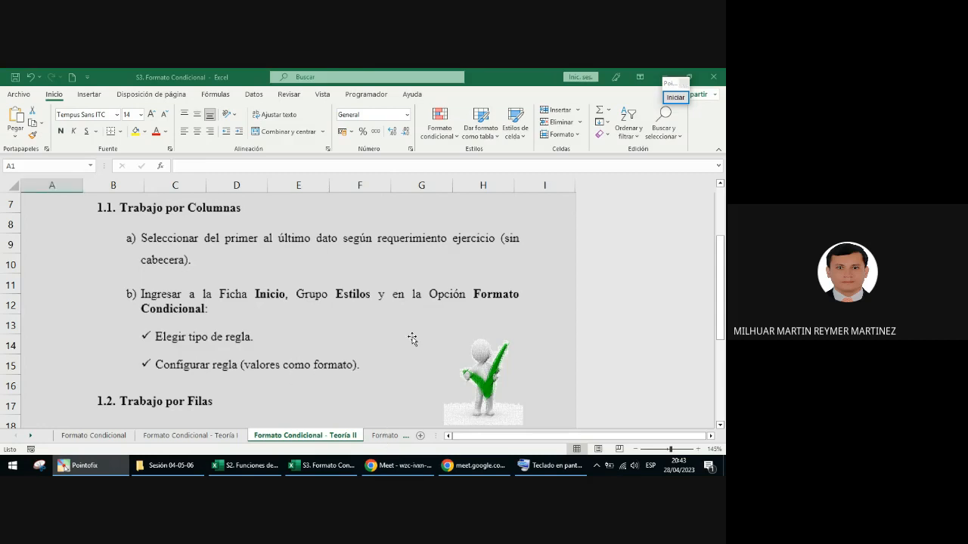
{"action": "key", "text": "super+Left"}
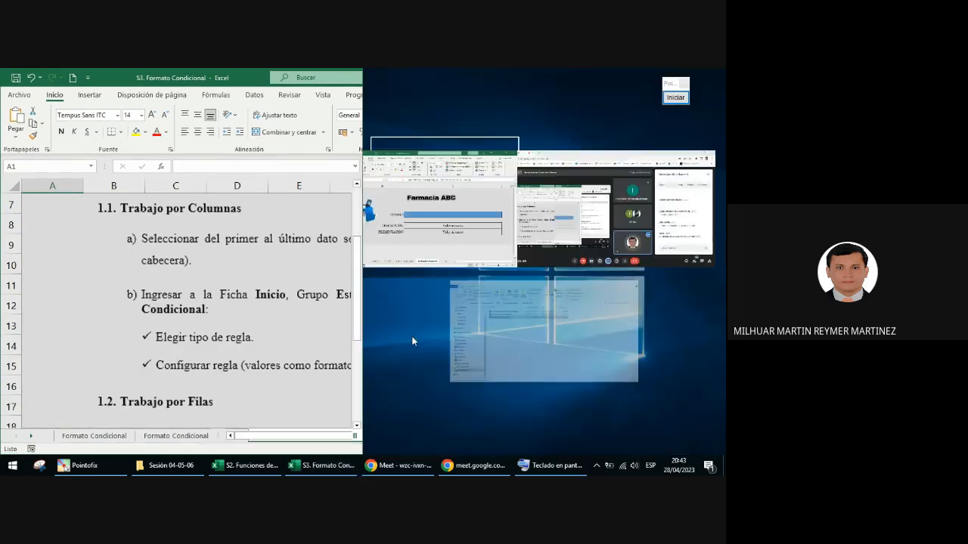
{"action": "left_click", "coordinate": [412, 338]}
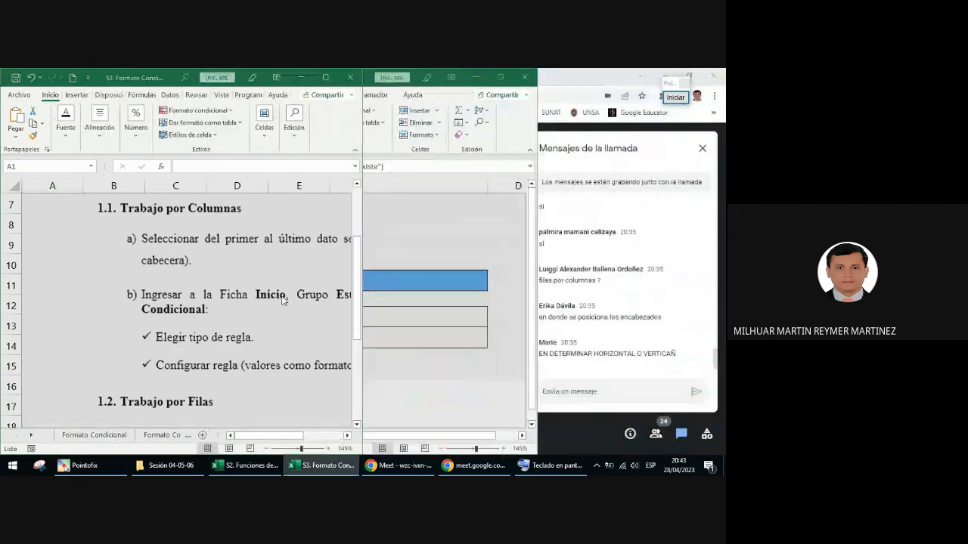
{"action": "left_click", "coordinate": [325, 291]}
{"action": "left_click_drag", "start_coordinate": [372, 250], "coordinate": [529, 237]}
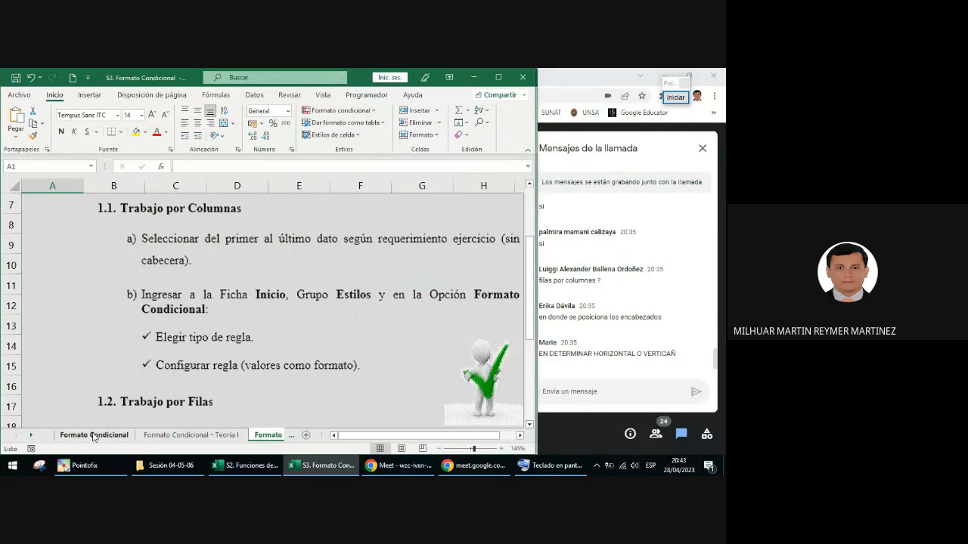
Step: Open the Formato Condicional - Menú sheet and bring all six topic buttons into view
{"action": "left_click", "coordinate": [32, 436]}
{"action": "left_click", "coordinate": [32, 436]}
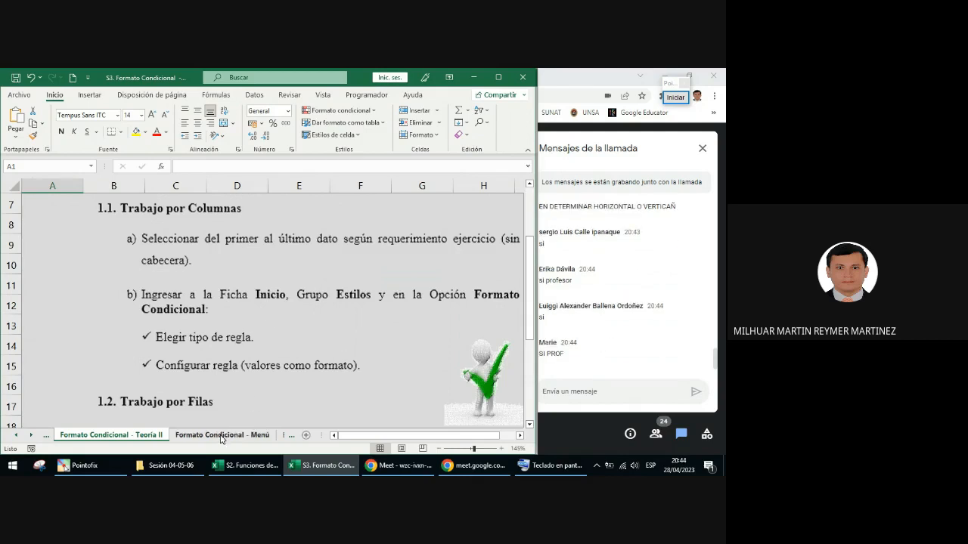
{"action": "left_click", "coordinate": [222, 437]}
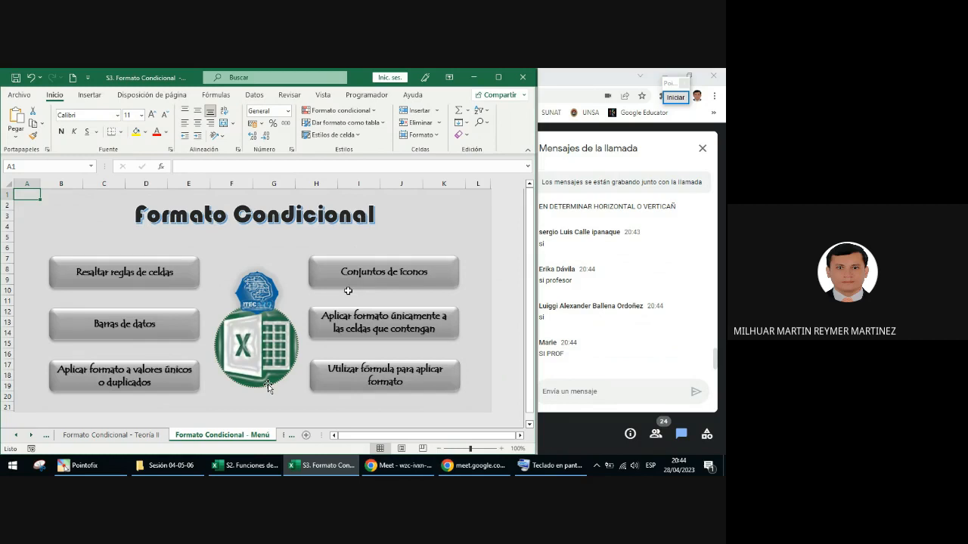
{"action": "scroll", "coordinate": [321, 271], "scroll_direction": "down", "scroll_amount": 1}
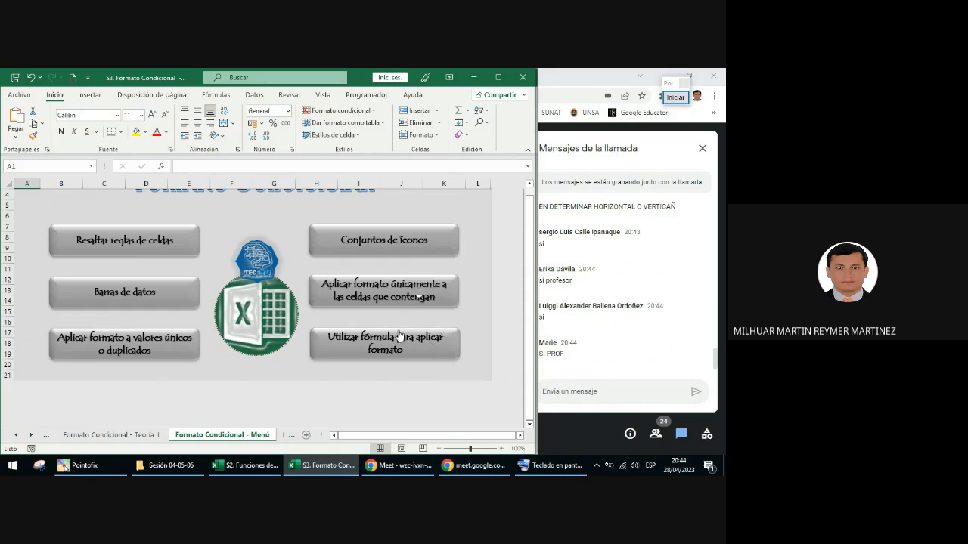
Step: Start a Pointofix annotation and place a green check mark on every topic button except Utilizar fórmula para aplicar formato
{"action": "left_click", "coordinate": [675, 96]}
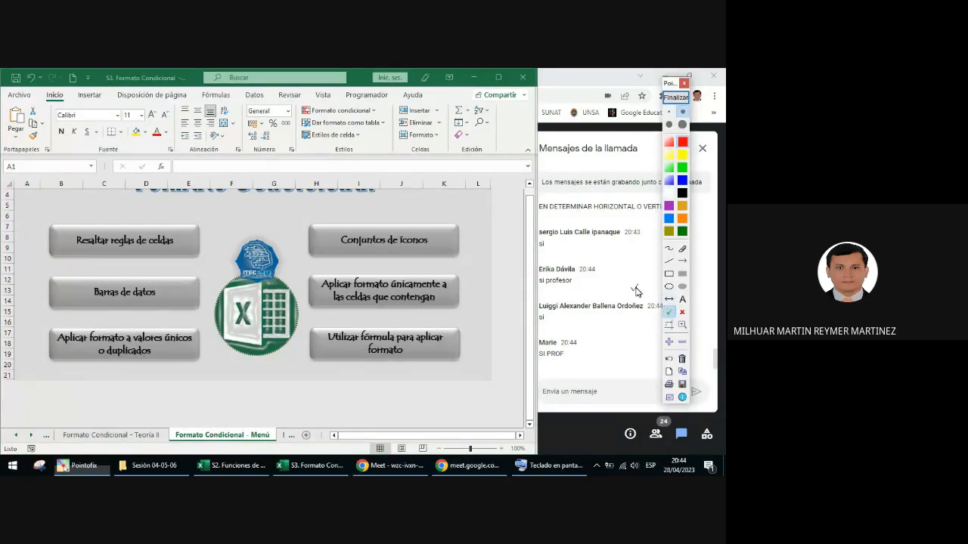
{"action": "left_click", "coordinate": [204, 234]}
{"action": "left_click", "coordinate": [202, 299]}
{"action": "left_click", "coordinate": [201, 347]}
{"action": "left_click", "coordinate": [326, 219]}
{"action": "left_click", "coordinate": [316, 282]}
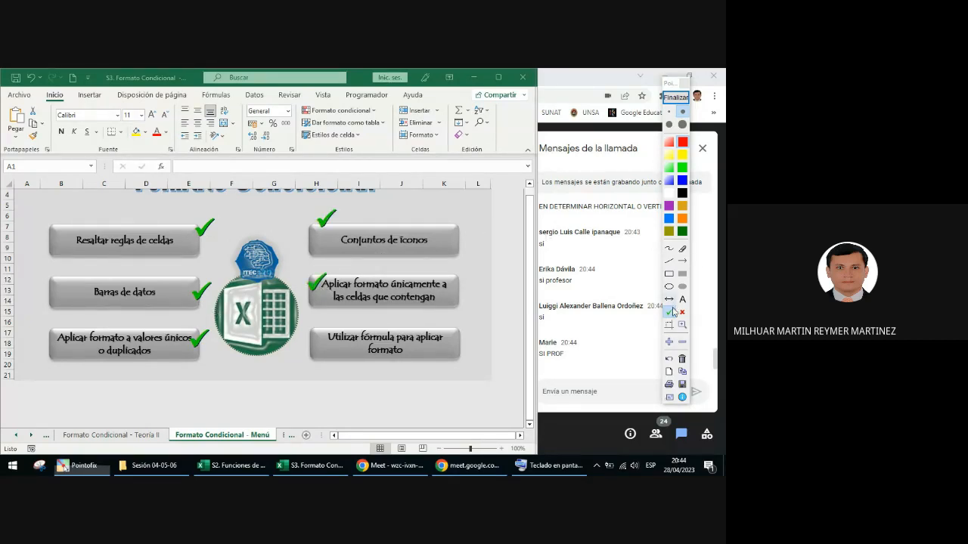
Step: Circle Utilizar fórmula para aplicar formato in red, label it with the text "filas", and end the annotation
{"action": "left_click", "coordinate": [669, 287]}
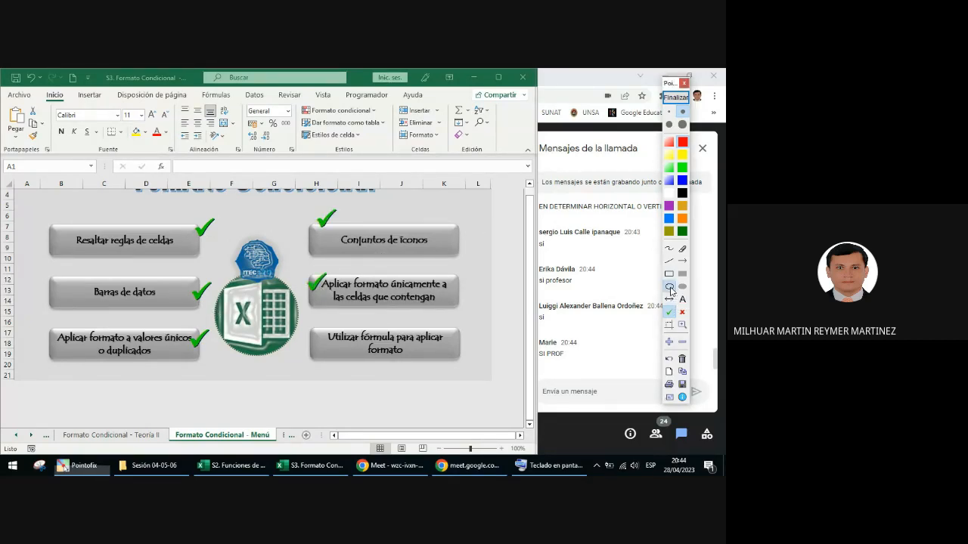
{"action": "left_click_drag", "start_coordinate": [308, 326], "coordinate": [472, 369]}
{"action": "left_click", "coordinate": [682, 300]}
{"action": "left_click", "coordinate": [430, 362]}
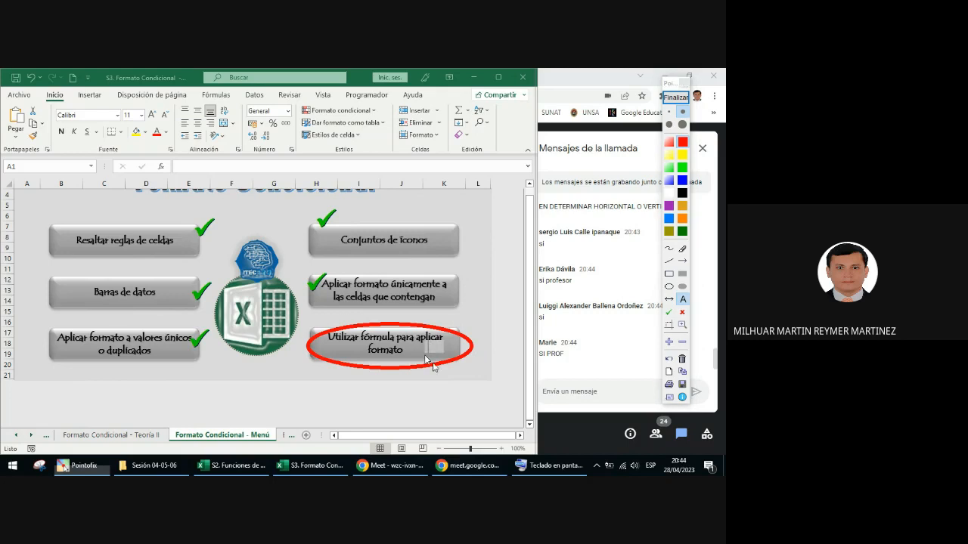
{"action": "type", "text": "filas"}
{"action": "left_click", "coordinate": [675, 97]}
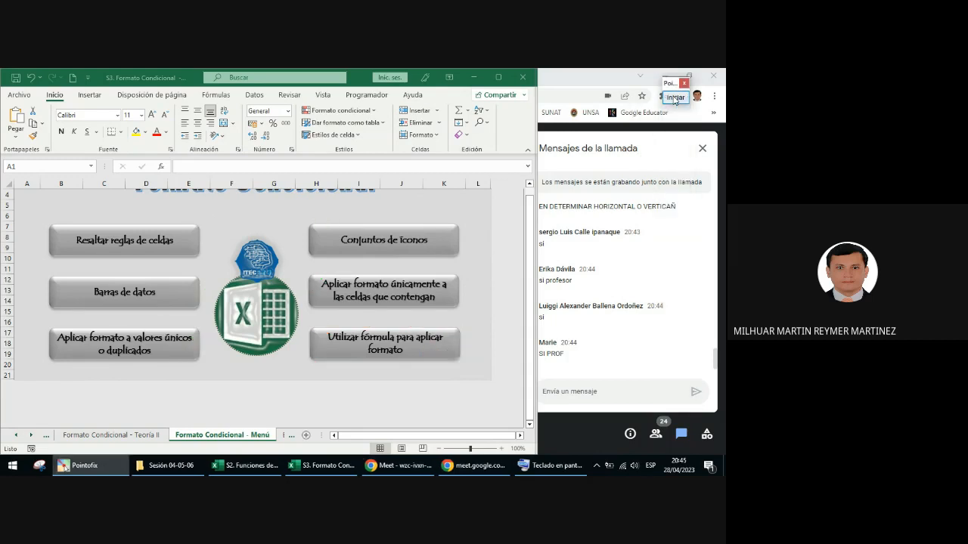
Step: Maximize the workbook window and follow the Resaltar reglas de celdas link to the Ejercicio 01 sheet
{"action": "left_click", "coordinate": [134, 248]}
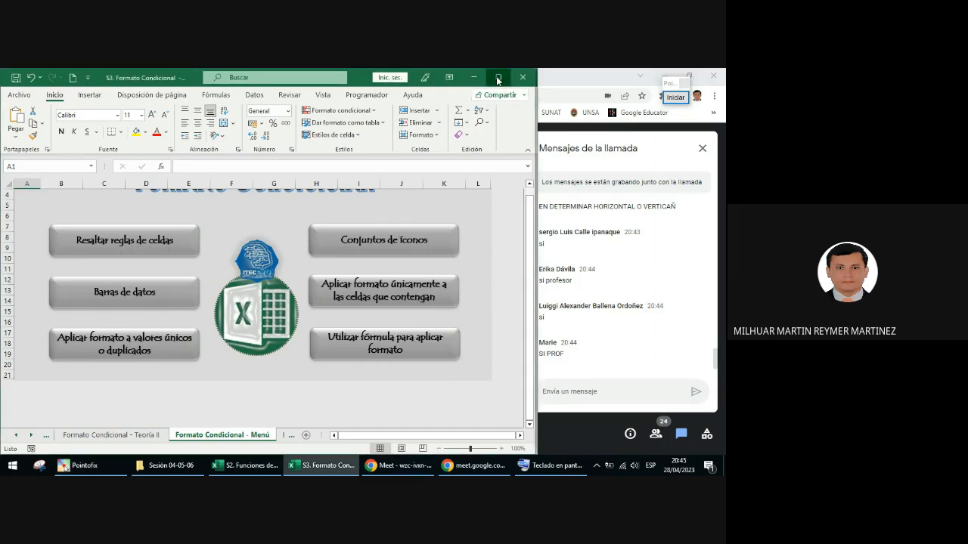
{"action": "left_click", "coordinate": [498, 77]}
{"action": "left_click", "coordinate": [133, 248]}
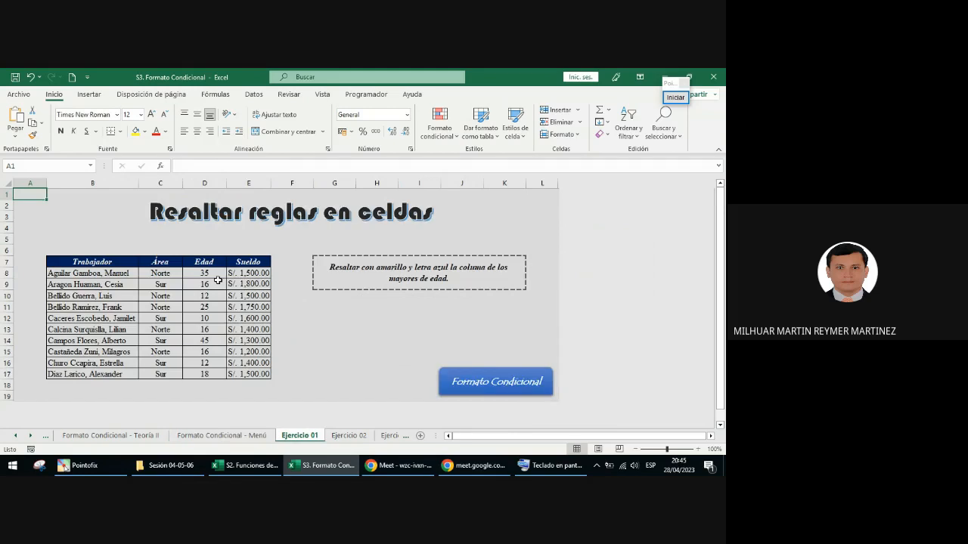
{"action": "scroll", "coordinate": [218, 281], "scroll_direction": "up", "scroll_amount": 1}
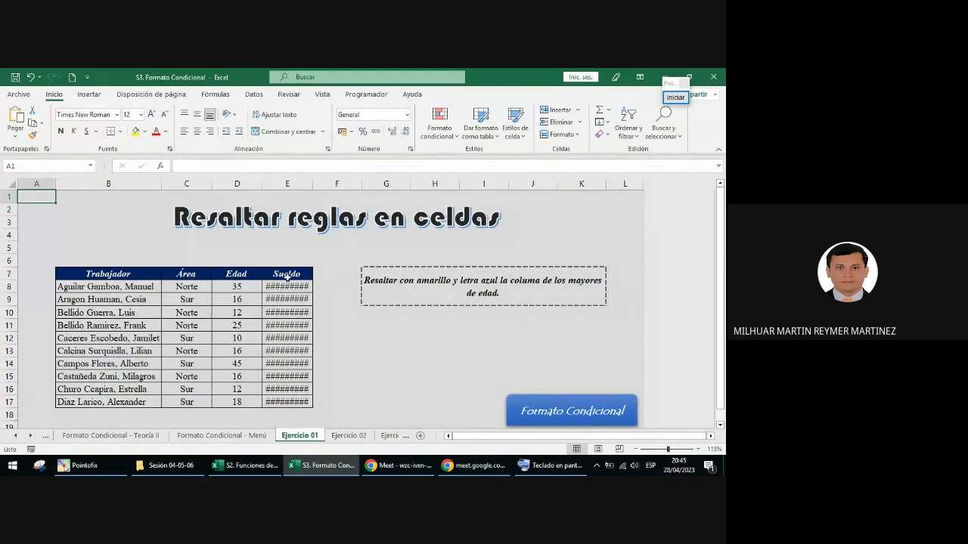
Step: Mark the border between the column E and F headers with a red arrow, end the annotation, and autofit column E
{"action": "left_click", "coordinate": [679, 100]}
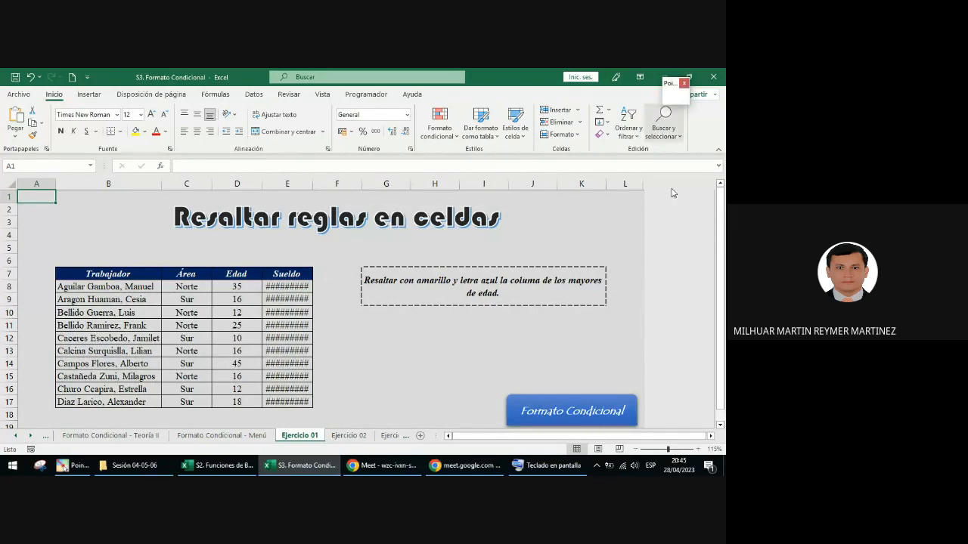
{"action": "left_click_drag", "start_coordinate": [334, 257], "coordinate": [313, 189]}
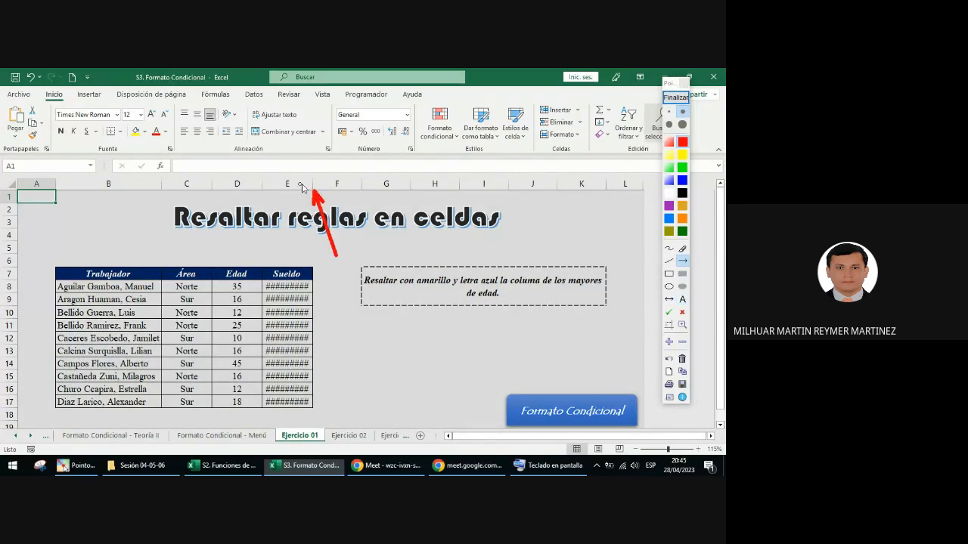
{"action": "left_click", "coordinate": [675, 98]}
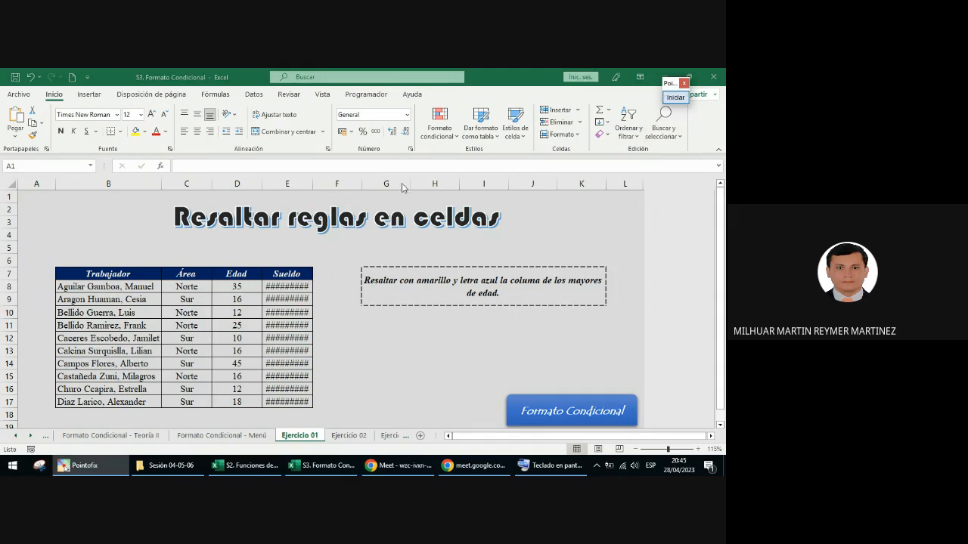
{"action": "double_click", "coordinate": [313, 184]}
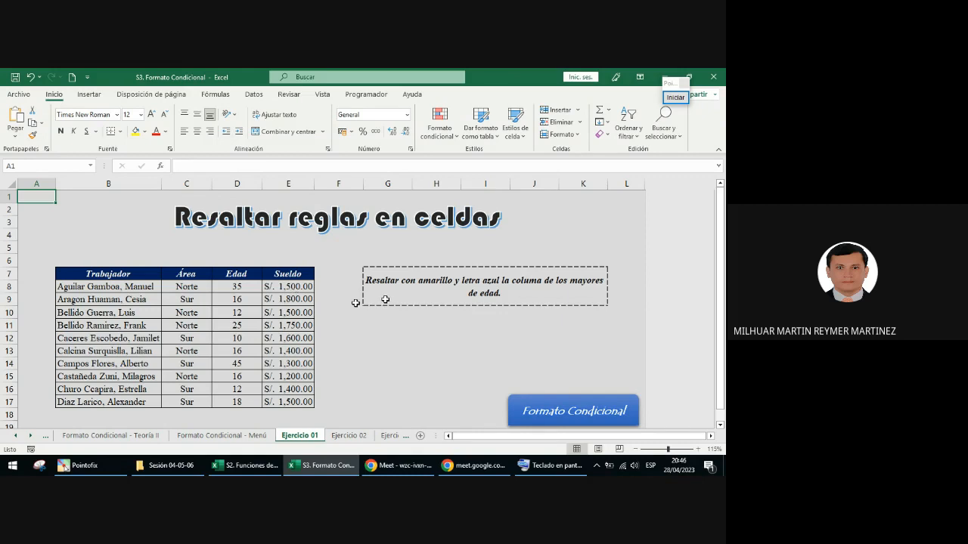
Step: Draw a red annotation arrow pointing at the exercise instruction box, and end the annotation
{"action": "left_click", "coordinate": [675, 98]}
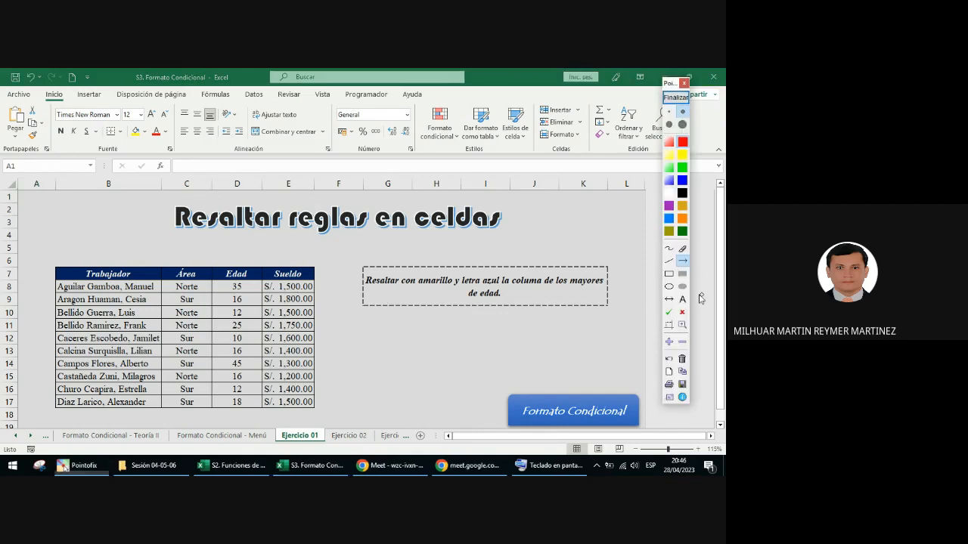
{"action": "left_click_drag", "start_coordinate": [637, 327], "coordinate": [602, 295]}
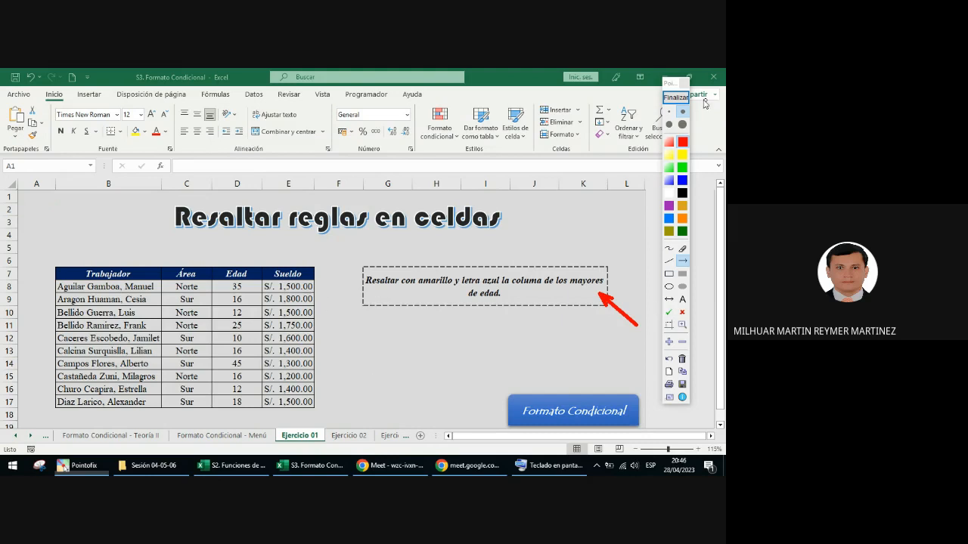
{"action": "left_click", "coordinate": [678, 98]}
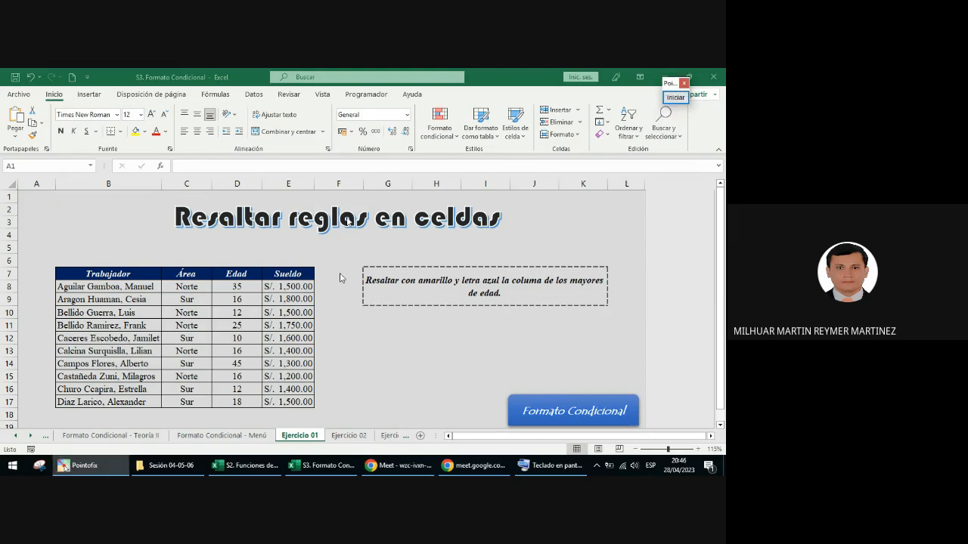
Step: Select cell D8 and write the purple annotation text "CTRL + SHIFT +" below the instruction box
{"action": "left_click", "coordinate": [238, 288]}
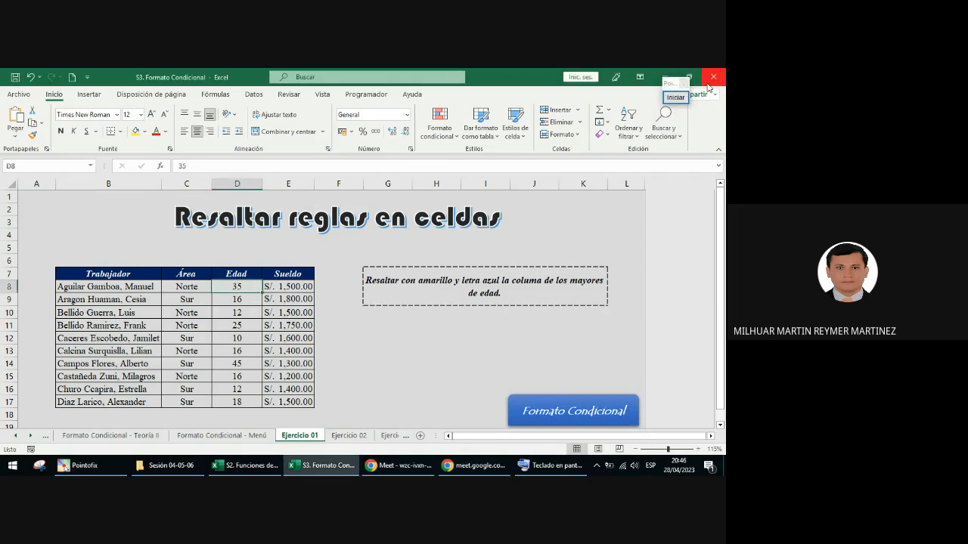
{"action": "left_click", "coordinate": [677, 98]}
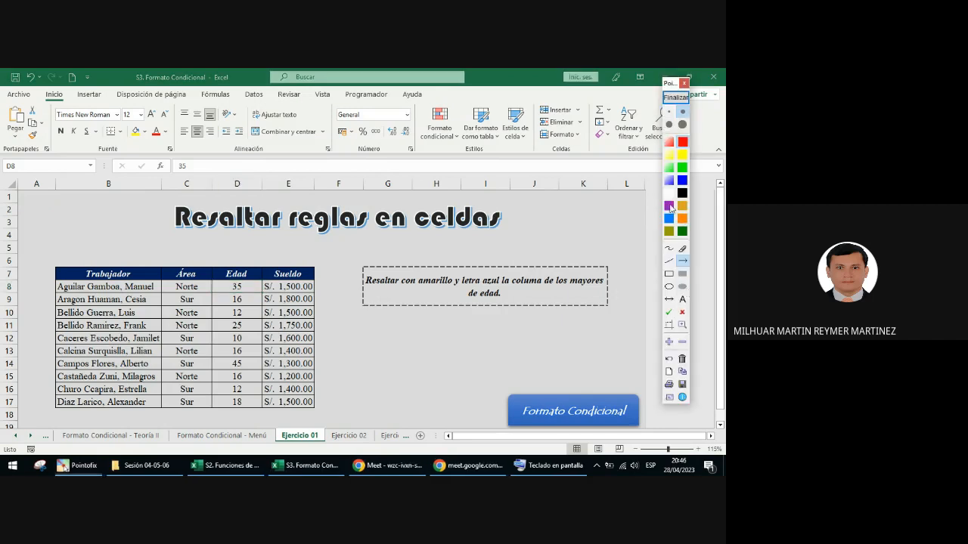
{"action": "left_click", "coordinate": [682, 299]}
{"action": "left_click", "coordinate": [399, 323]}
{"action": "type", "text": "ctrl"}
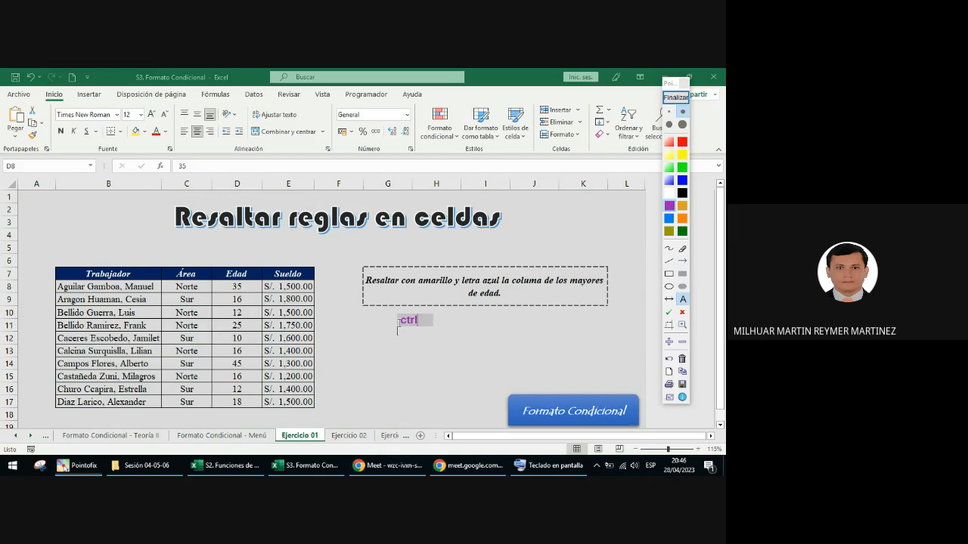
{"action": "key", "text": "BackSpace"}
{"action": "key", "text": "BackSpace"}
{"action": "key", "text": "BackSpace"}
{"action": "key", "text": "BackSpace"}
{"action": "type", "text": "CTRL + SHIF"}
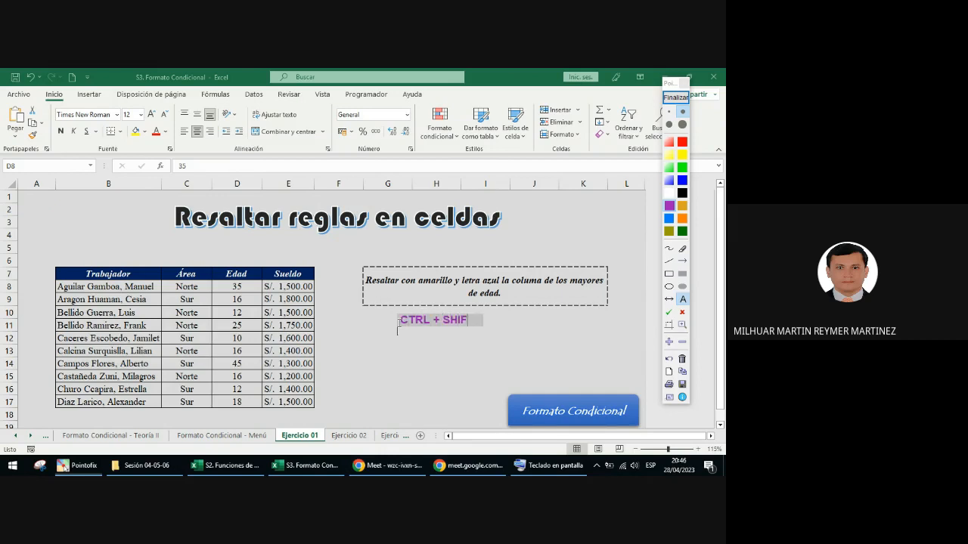
{"action": "type", "text": "T +"}
Step: Complete the shortcut annotation with a purple downward arrow, end the annotation, and select the Edad values D8:D17
{"action": "left_click", "coordinate": [436, 335]}
{"action": "left_click", "coordinate": [684, 261]}
{"action": "left_click_drag", "start_coordinate": [499, 306], "coordinate": [499, 335]}
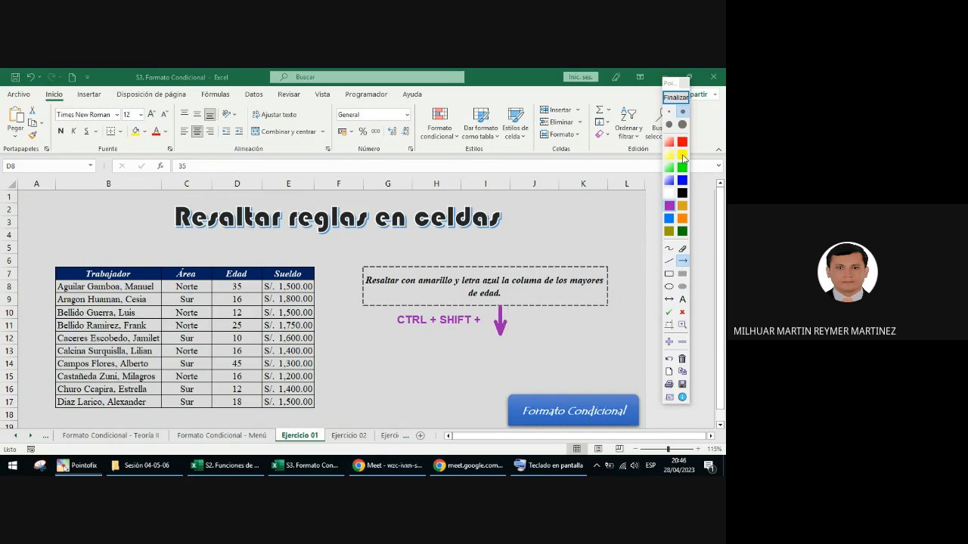
{"action": "left_click", "coordinate": [686, 98]}
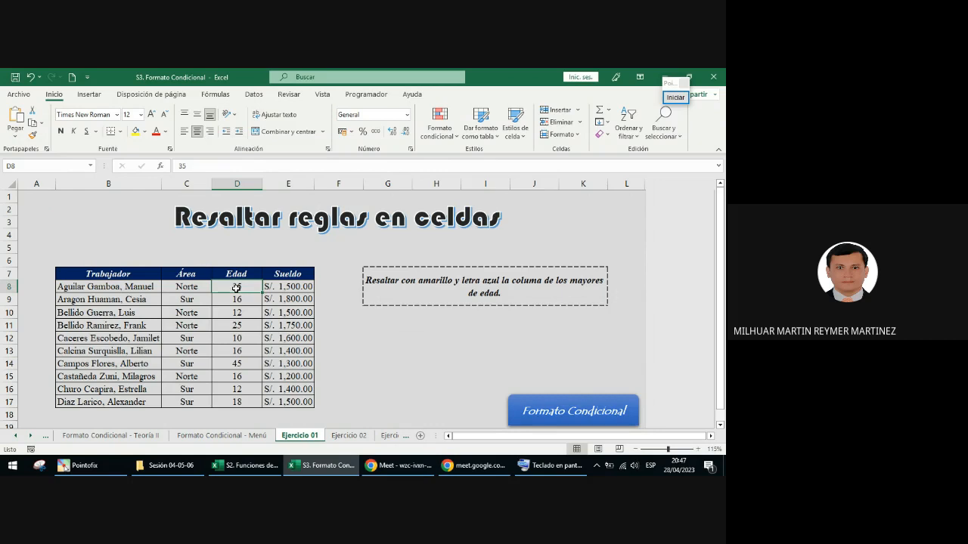
{"action": "key", "text": "ctrl+shift+Down"}
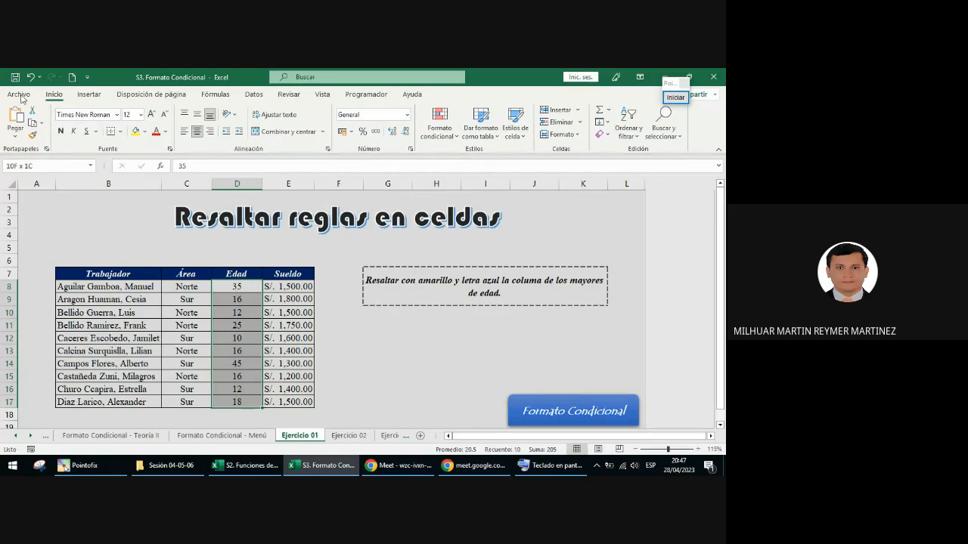
Step: Annotate purple arrows from the Edad column to Inicio and on to Estilos, circle Formato condicional in blue, and end the annotation
{"action": "left_click", "coordinate": [675, 96]}
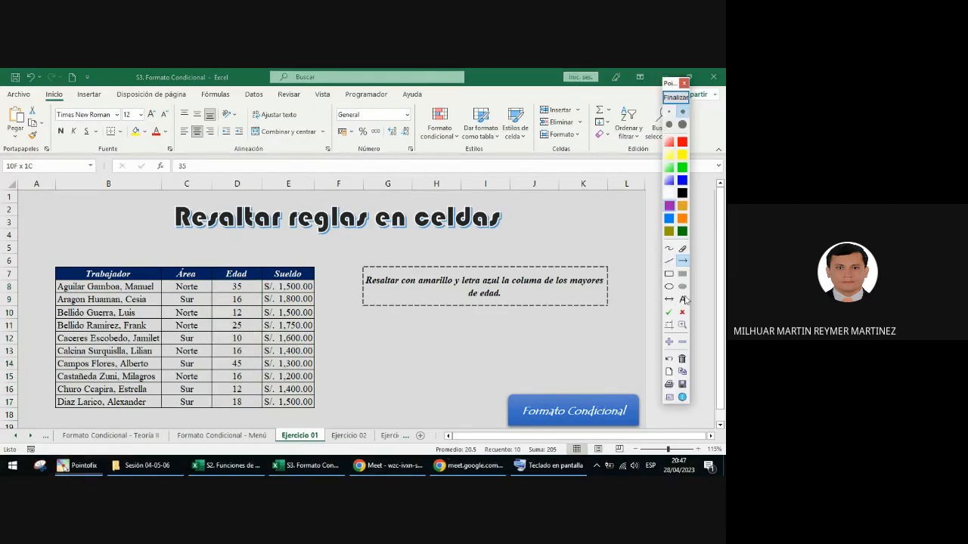
{"action": "mouse_move", "coordinate": [225, 308]}
{"action": "left_mouse_down"}
{"action": "mouse_move", "coordinate": [53, 110]}
{"action": "mouse_move", "coordinate": [142, 156]}
{"action": "mouse_move", "coordinate": [418, 184]}
{"action": "mouse_move", "coordinate": [456, 152]}
{"action": "left_mouse_up"}
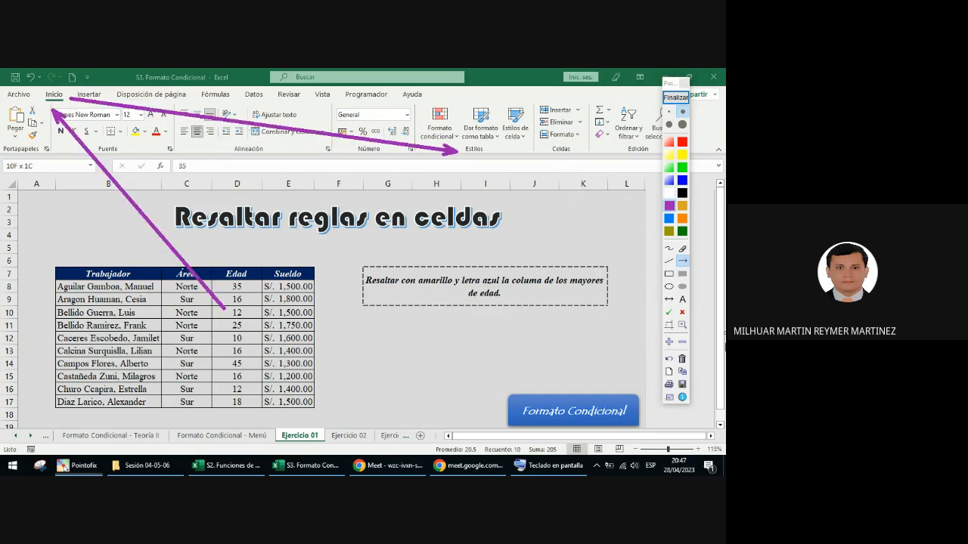
{"action": "left_click", "coordinate": [669, 219]}
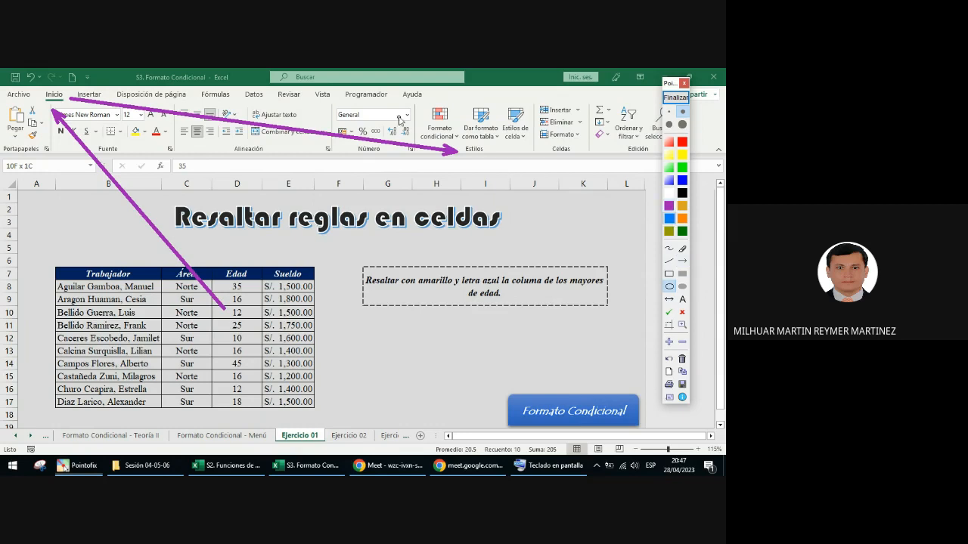
{"action": "left_click_drag", "start_coordinate": [411, 102], "coordinate": [465, 151]}
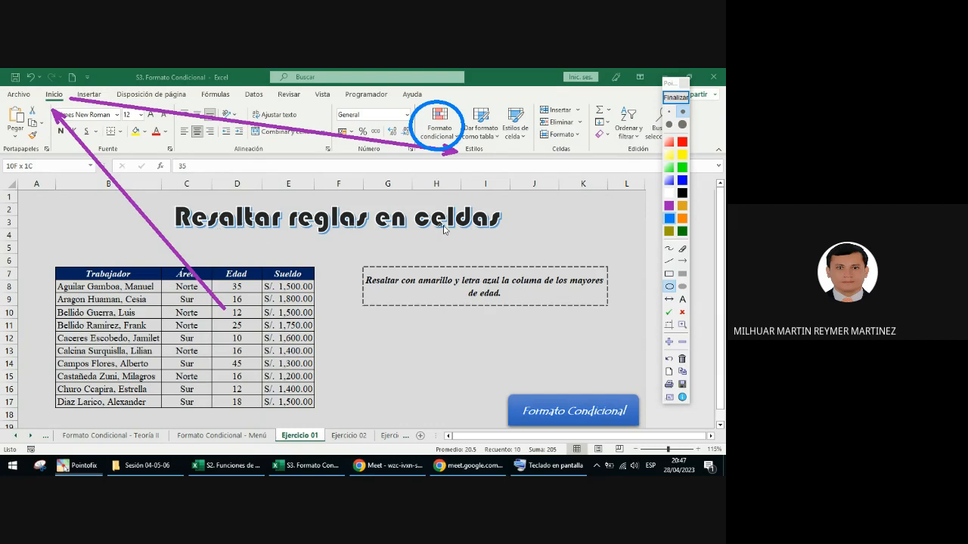
{"action": "left_click", "coordinate": [675, 97]}
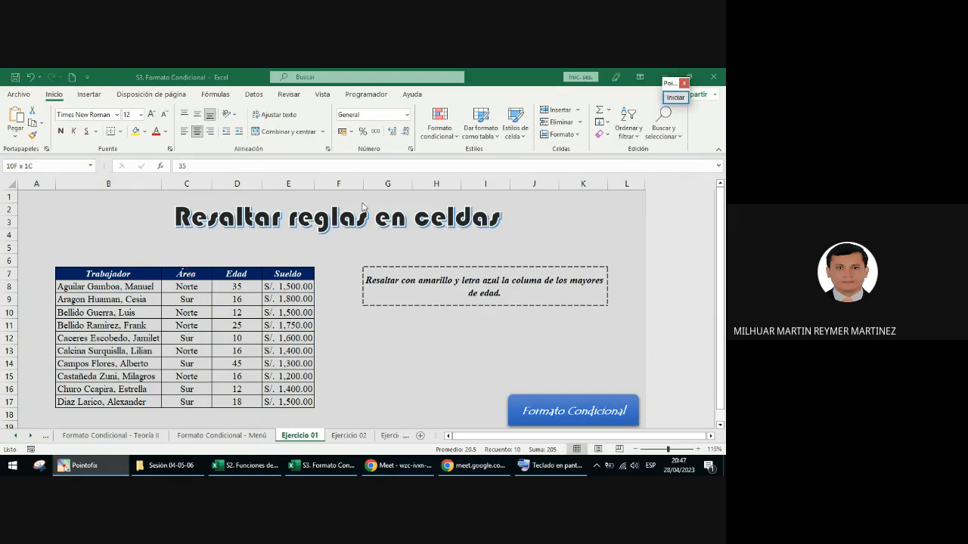
Step: Start an Es mayor que cell-highlighting rule for the selected Edad values with 17 as the threshold
{"action": "left_click", "coordinate": [444, 135]}
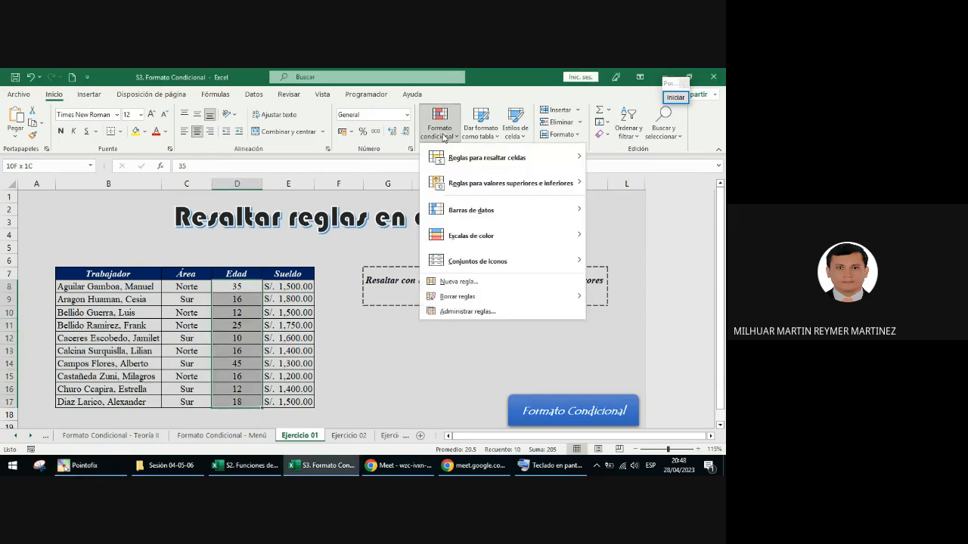
{"action": "mouse_move", "coordinate": [470, 164]}
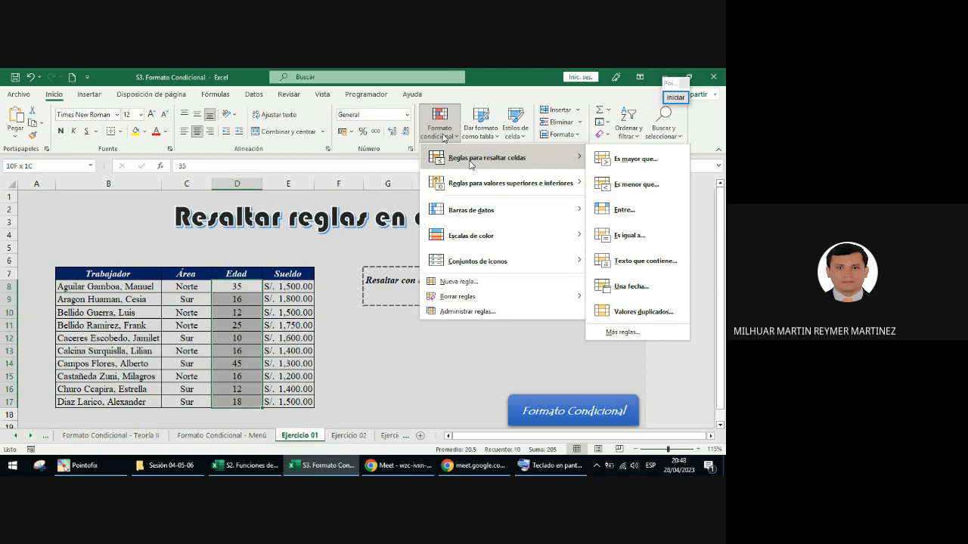
{"action": "mouse_move", "coordinate": [541, 183]}
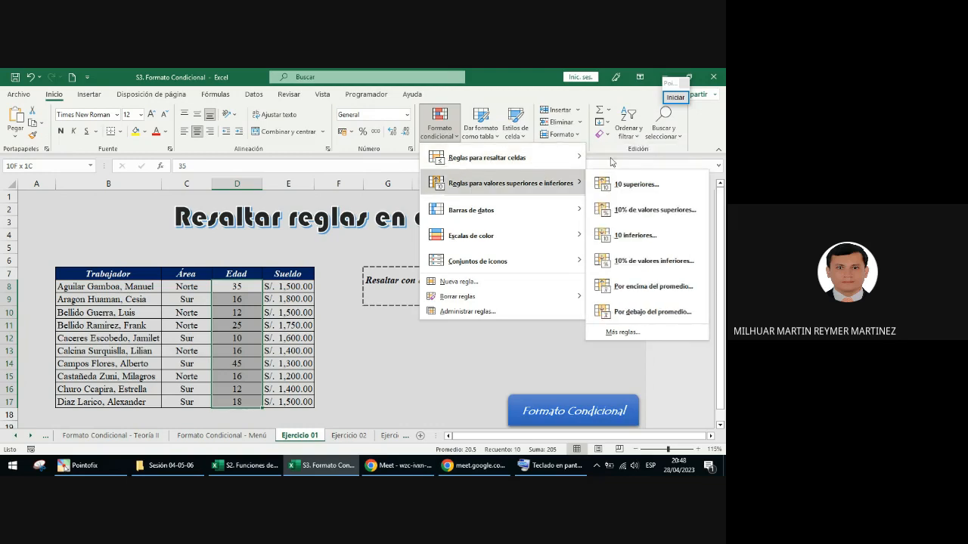
{"action": "mouse_move", "coordinate": [560, 159]}
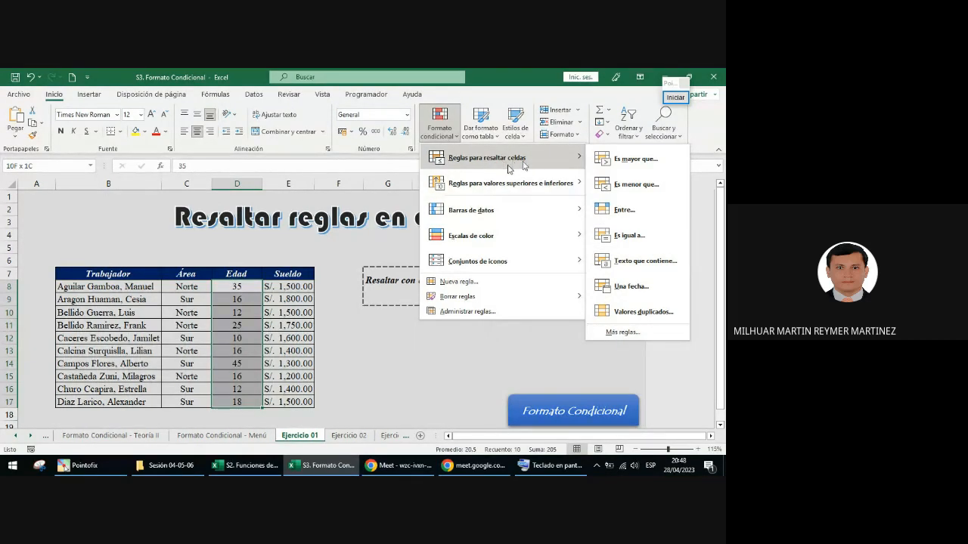
{"action": "left_click", "coordinate": [627, 160]}
{"action": "left_click_drag", "start_coordinate": [539, 275], "coordinate": [543, 315]}
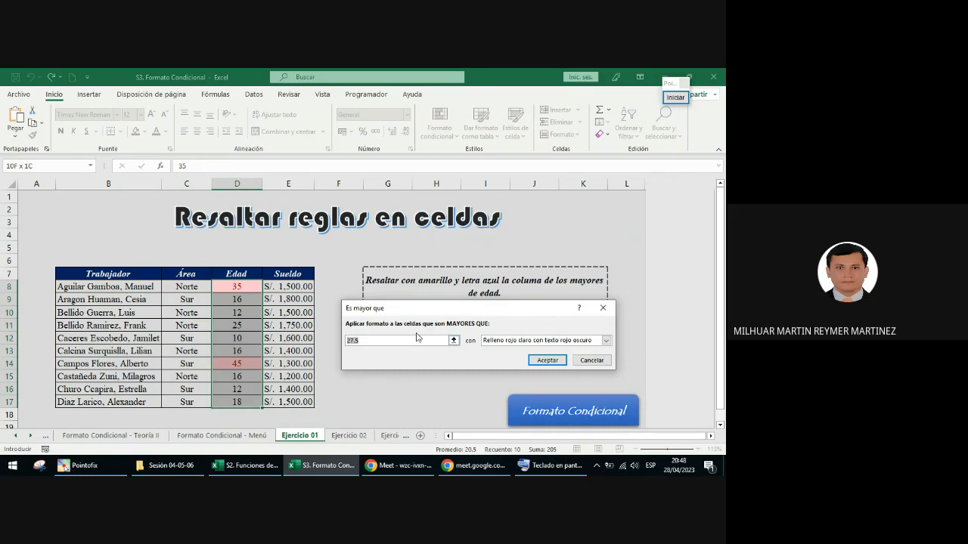
{"action": "type", "text": "17"}
Step: Circle the rule's format choice in blue with a Pointofix annotation, and end the annotation
{"action": "left_click", "coordinate": [676, 98]}
{"action": "left_click_drag", "start_coordinate": [477, 330], "coordinate": [620, 360]}
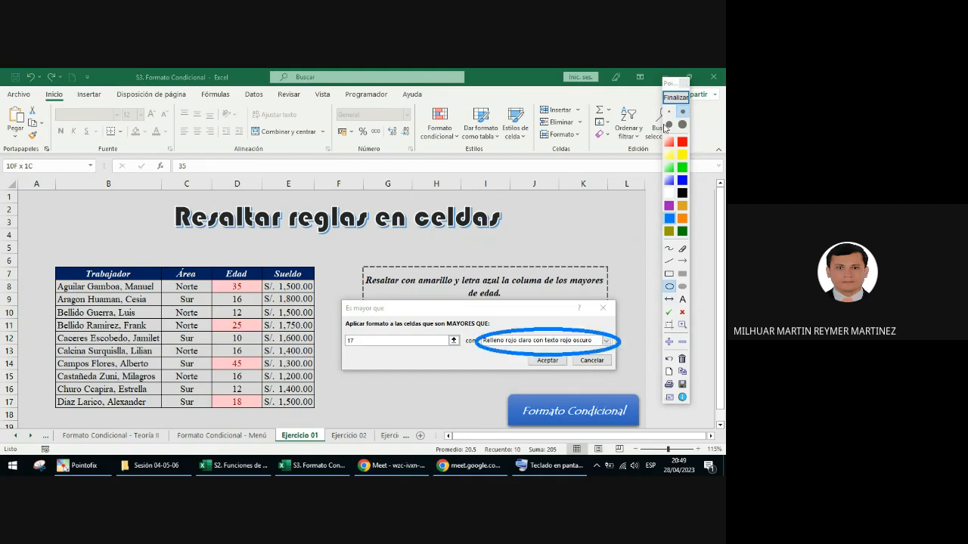
{"action": "left_click", "coordinate": [676, 97]}
Step: Choose Formato personalizado for the rule and arrange the Es mayor que and Formato de celdas dialogs side by side
{"action": "left_click", "coordinate": [607, 341]}
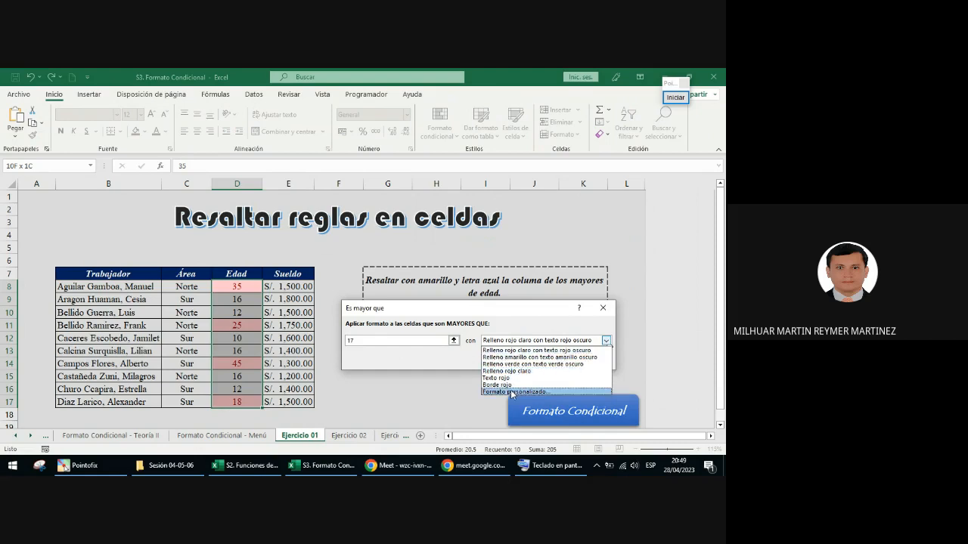
{"action": "left_click", "coordinate": [504, 314]}
{"action": "left_click_drag", "start_coordinate": [426, 314], "coordinate": [134, 289]}
{"action": "left_click", "coordinate": [312, 316]}
{"action": "left_click", "coordinate": [240, 369]}
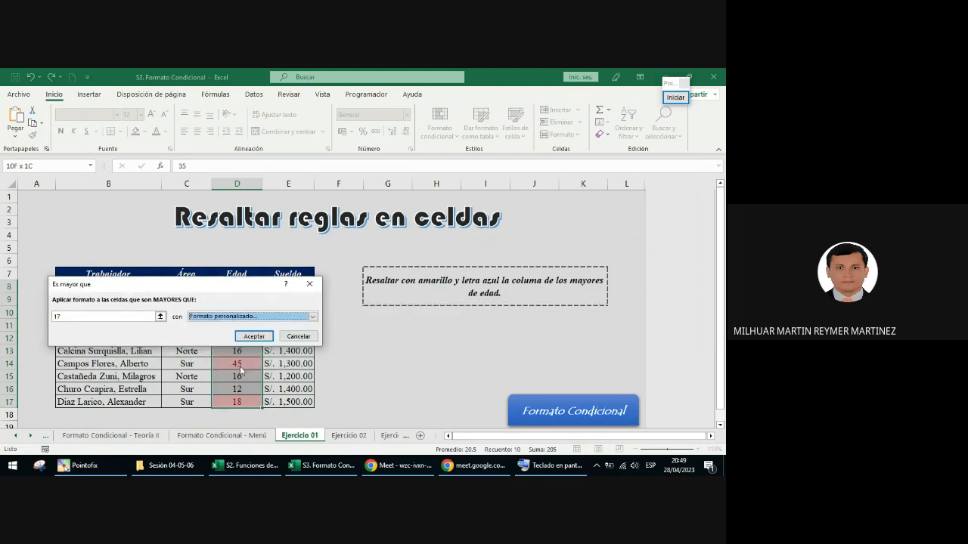
{"action": "left_click_drag", "start_coordinate": [421, 156], "coordinate": [415, 145]}
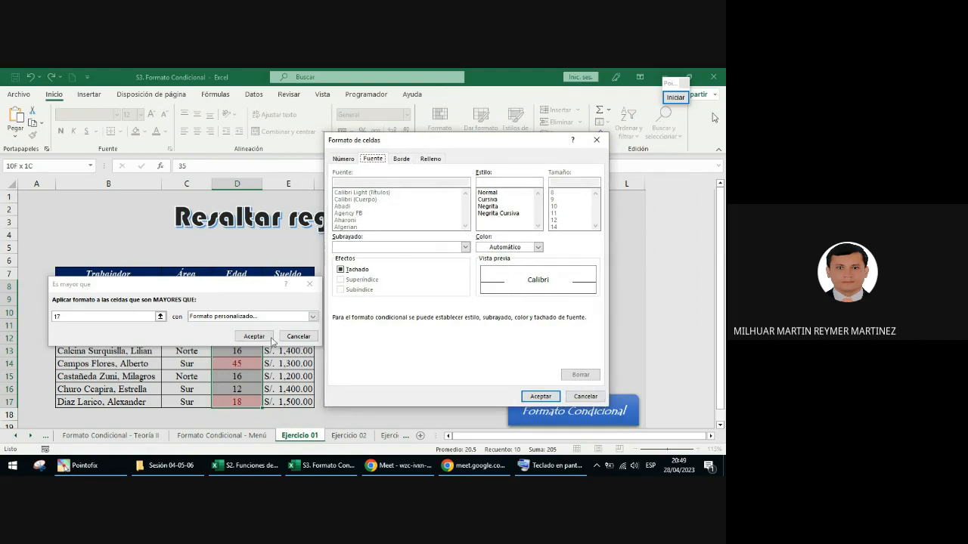
Step: Frame the Fuente, Borde and Relleno headings of the Formato de celdas dialog with an annotation, and end the annotation
{"action": "left_click", "coordinate": [670, 100]}
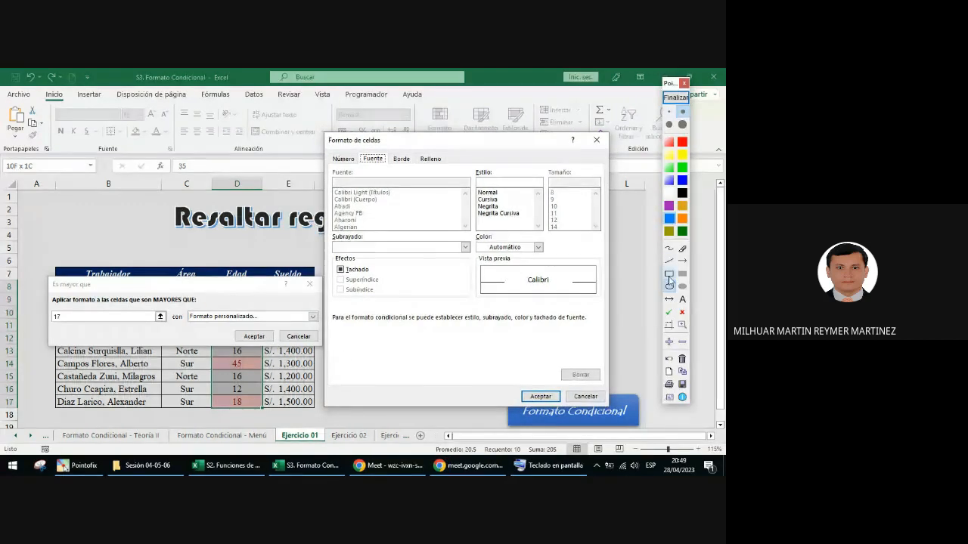
{"action": "mouse_move", "coordinate": [359, 148]}
{"action": "left_mouse_down"}
{"action": "mouse_move", "coordinate": [390, 168]}
{"action": "mouse_move", "coordinate": [446, 168]}
{"action": "left_mouse_up"}
{"action": "left_click", "coordinate": [675, 97]}
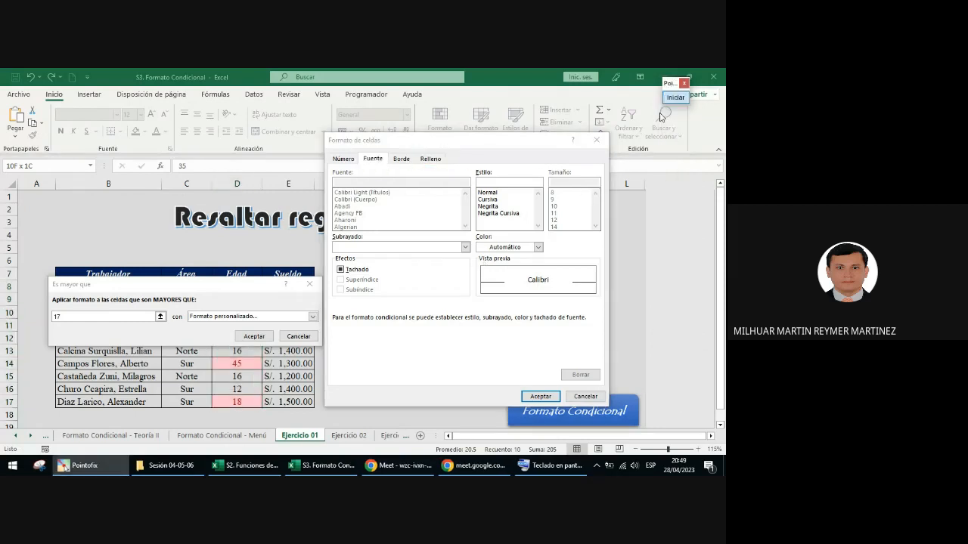
{"action": "left_click", "coordinate": [375, 160]}
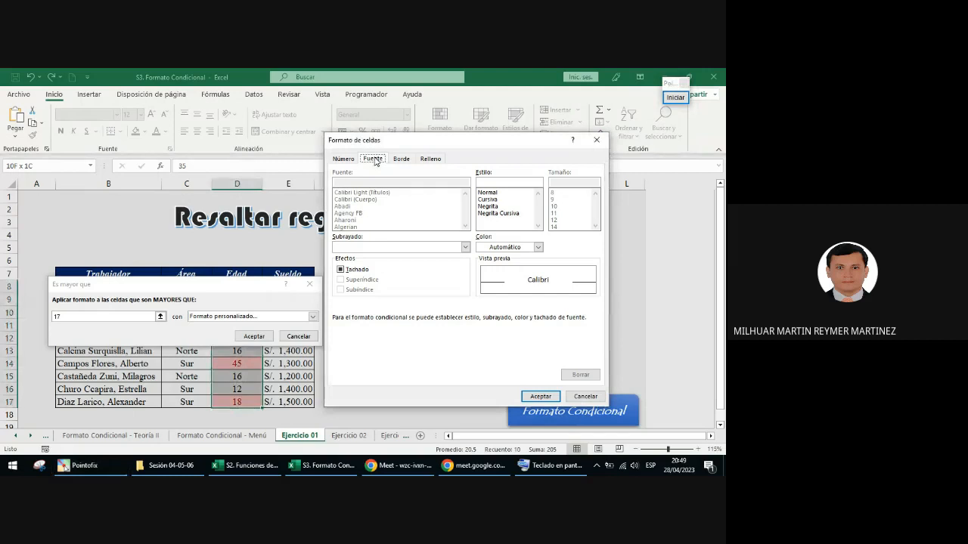
{"action": "left_click", "coordinate": [487, 206]}
{"action": "left_click", "coordinate": [538, 247]}
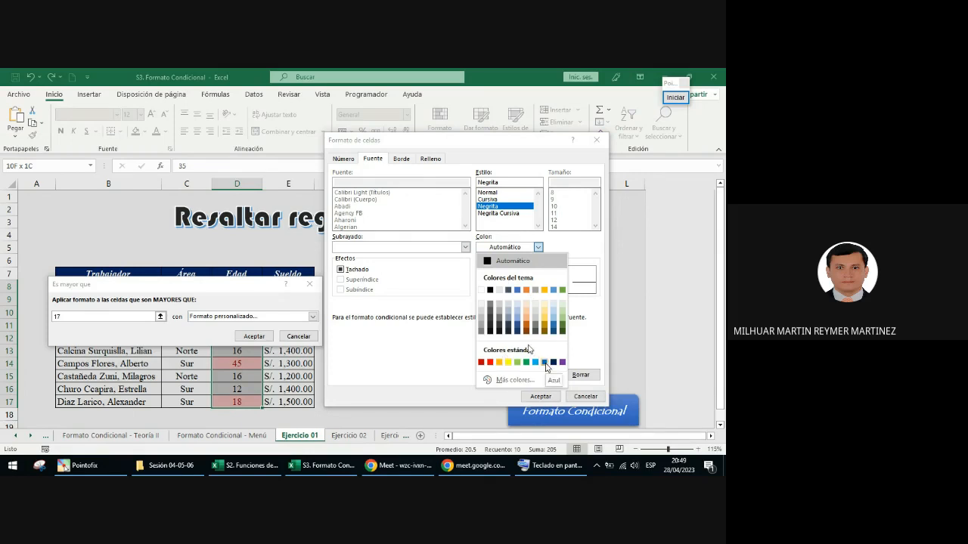
{"action": "left_click", "coordinate": [544, 363]}
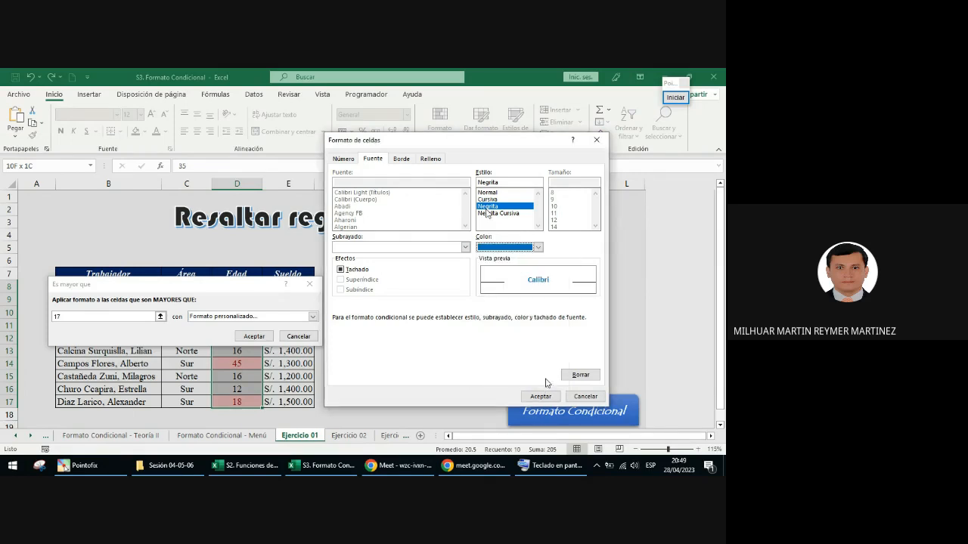
{"action": "left_click", "coordinate": [366, 159]}
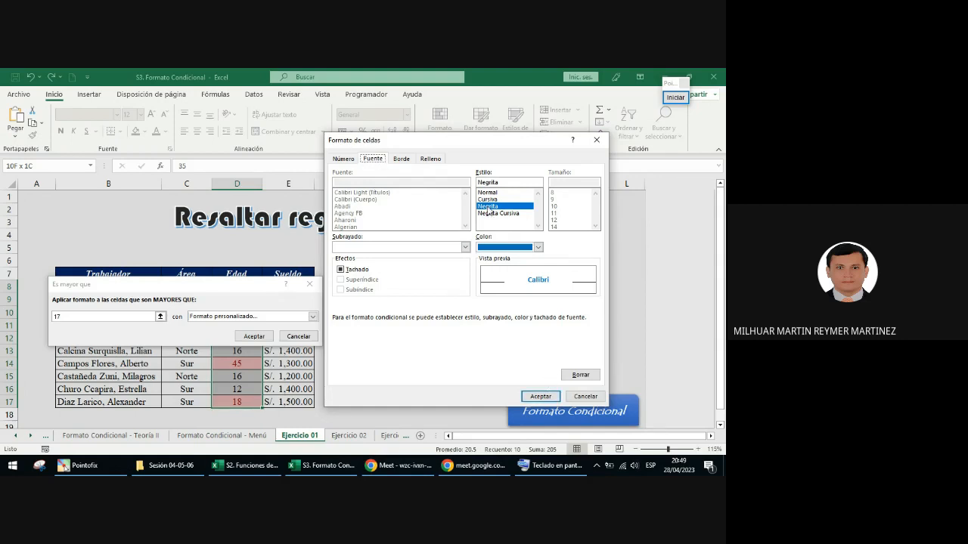
{"action": "left_click", "coordinate": [537, 247]}
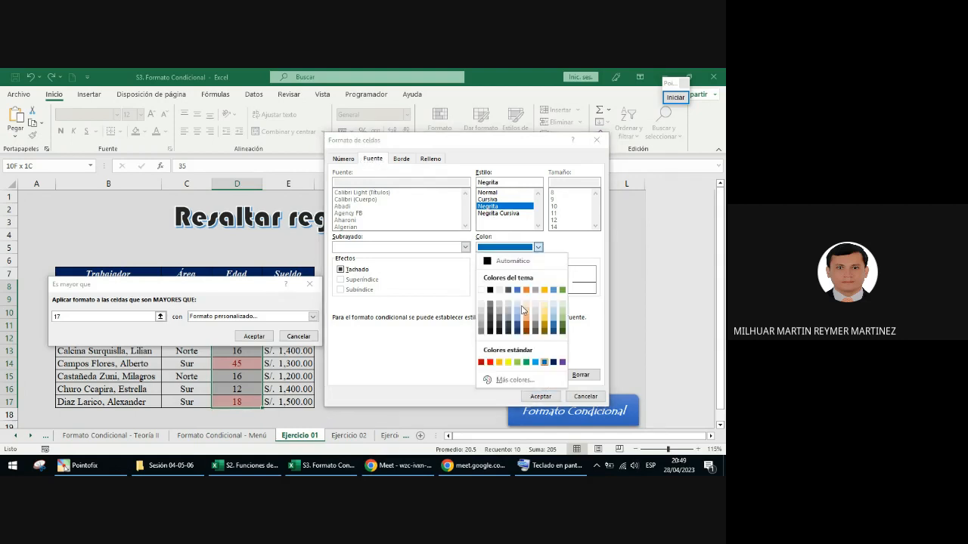
{"action": "left_click", "coordinate": [545, 363]}
{"action": "left_click", "coordinate": [435, 160]}
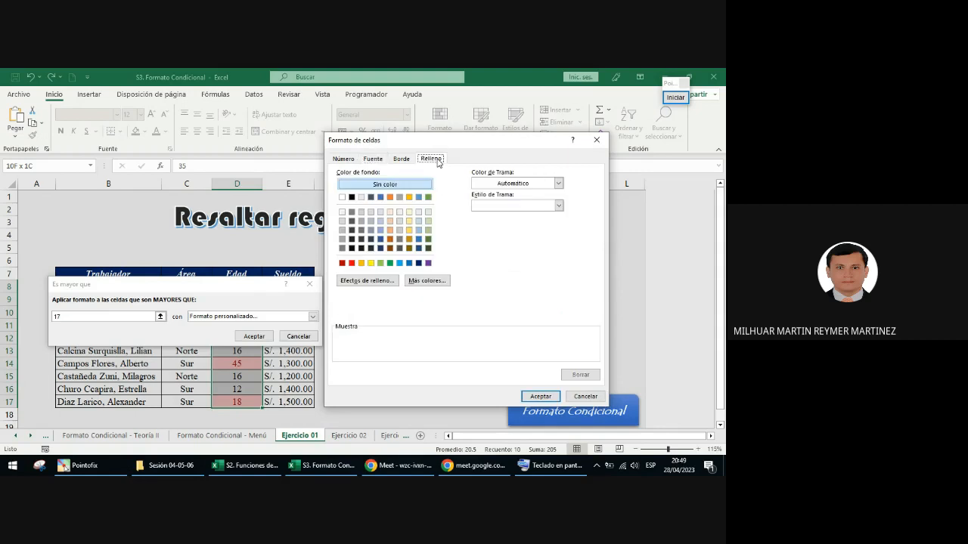
{"action": "left_click", "coordinate": [371, 263]}
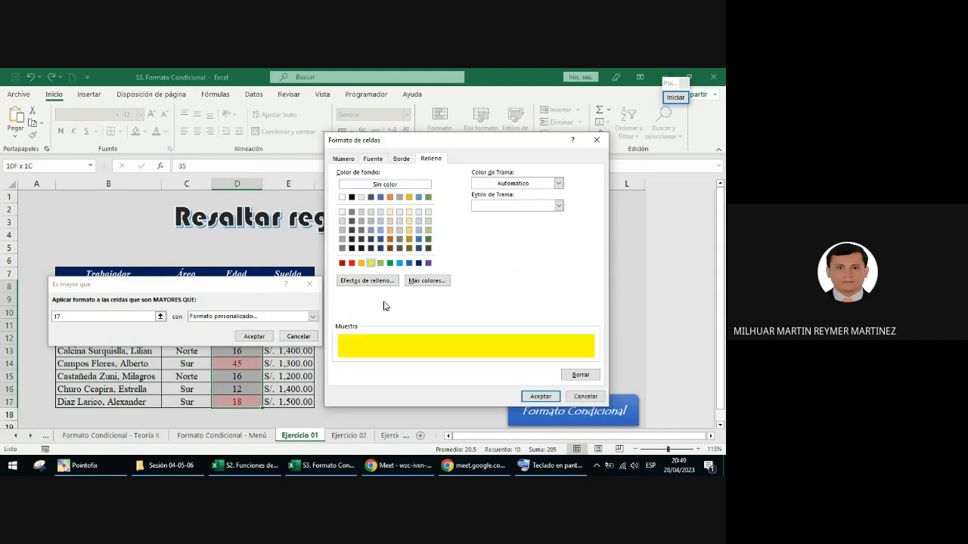
{"action": "left_click", "coordinate": [590, 397]}
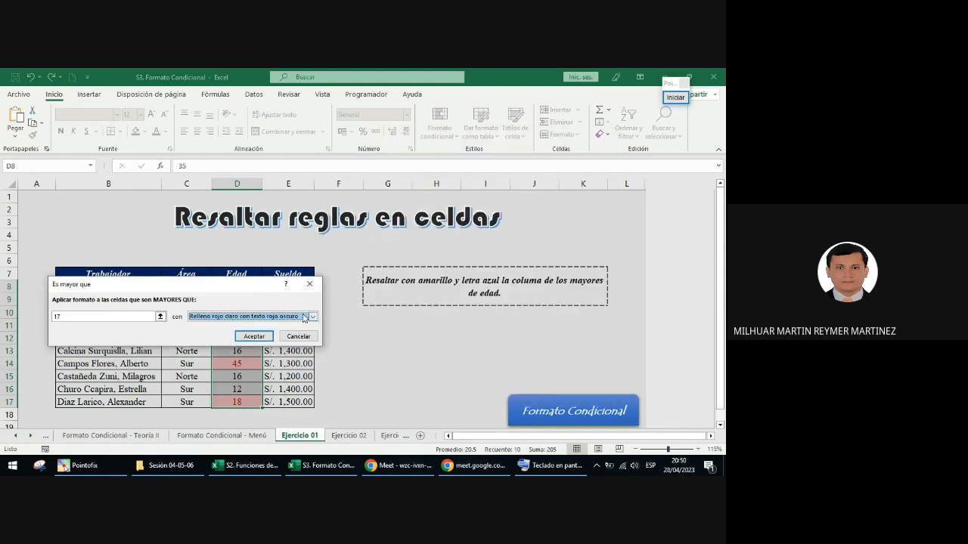
{"action": "left_click", "coordinate": [300, 337]}
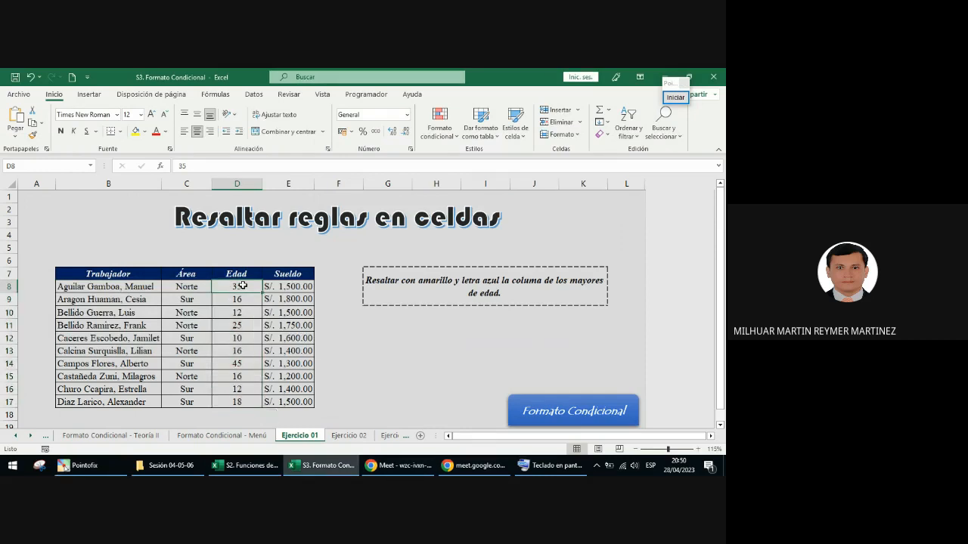
Step: Start an Es mayor que cell-highlighting rule for the Edad values with 17 as the threshold and Formato personalizado as its format
{"action": "key", "text": "ctrl+shift+Down"}
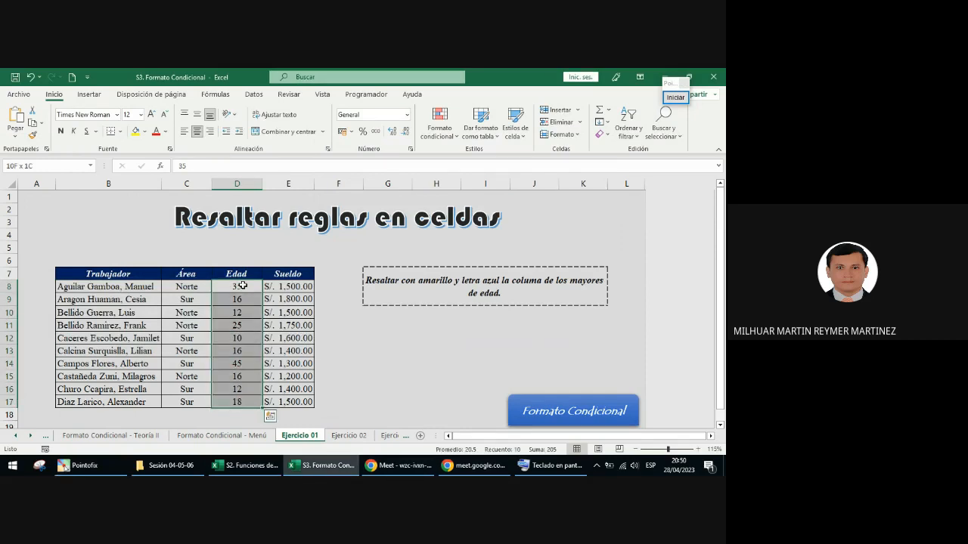
{"action": "left_click", "coordinate": [445, 127]}
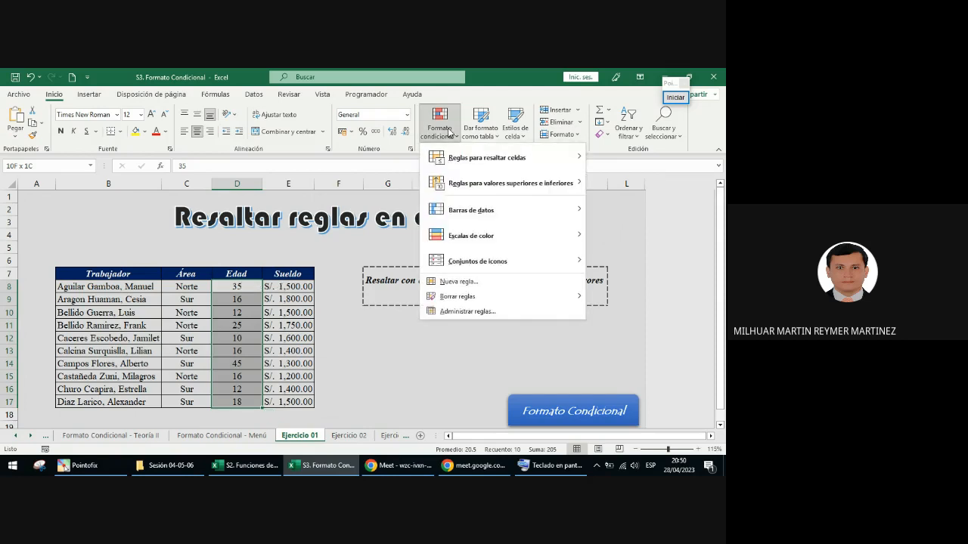
{"action": "mouse_move", "coordinate": [468, 160]}
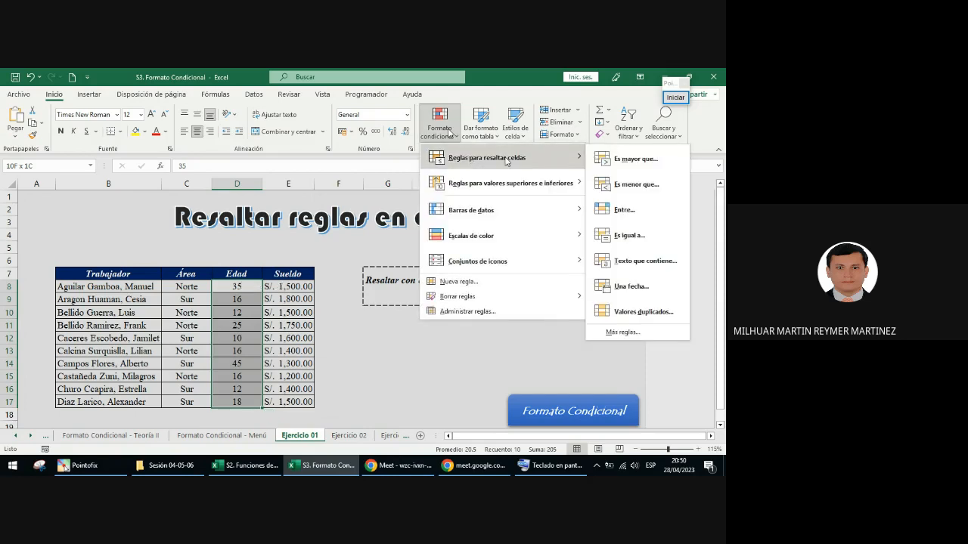
{"action": "left_click", "coordinate": [660, 162]}
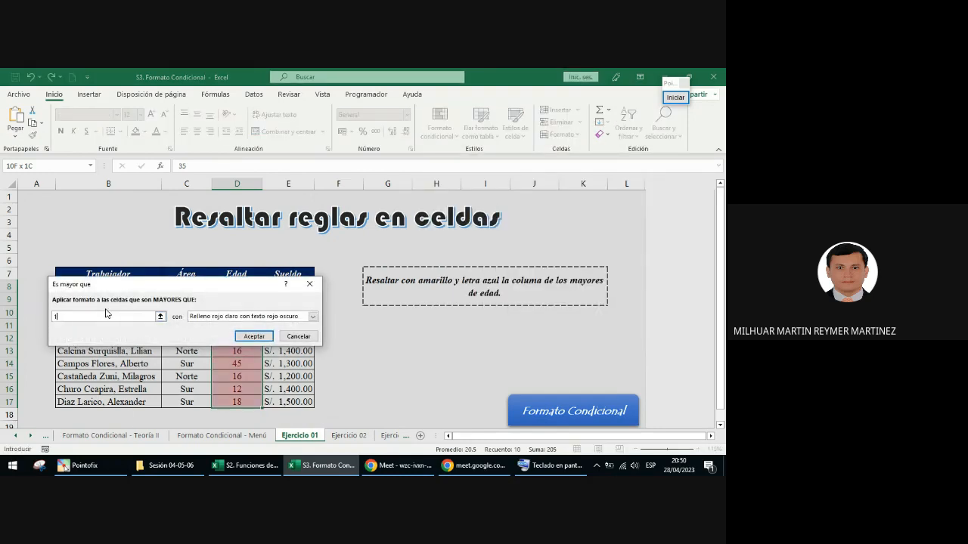
{"action": "left_click", "coordinate": [214, 318]}
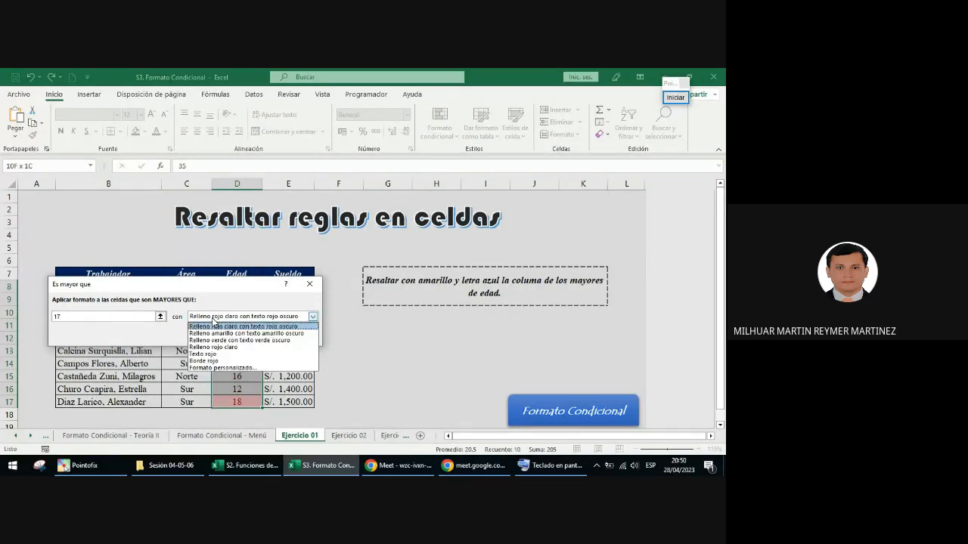
{"action": "left_click", "coordinate": [214, 368]}
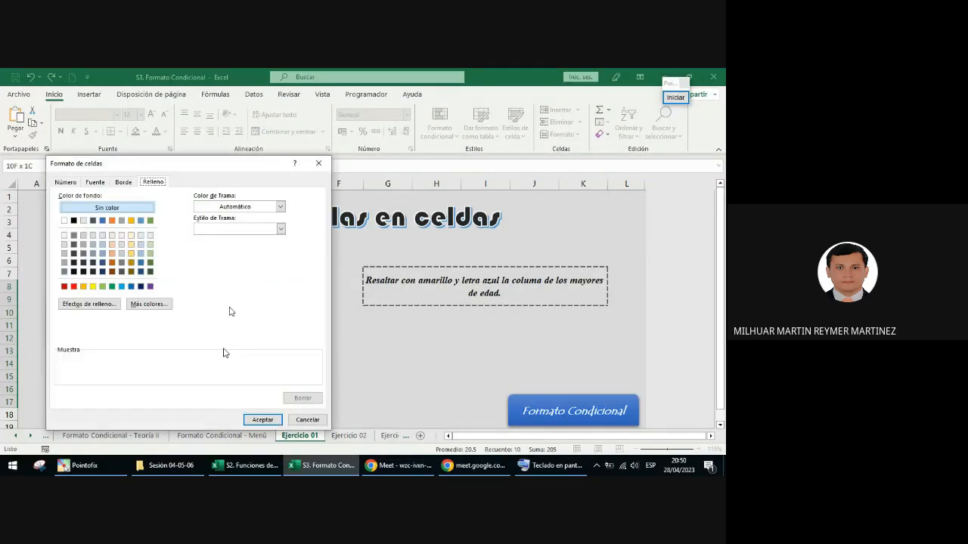
Step: Set the rule's custom format to Negrita style, standard blue text and yellow fill, and apply the rule
{"action": "left_click", "coordinate": [95, 182]}
{"action": "left_click", "coordinate": [223, 230]}
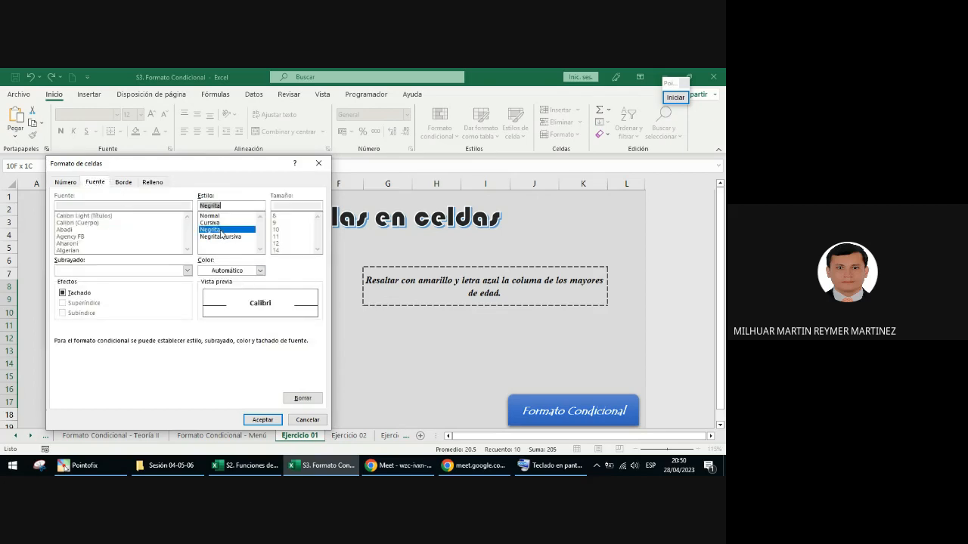
{"action": "left_click", "coordinate": [260, 270]}
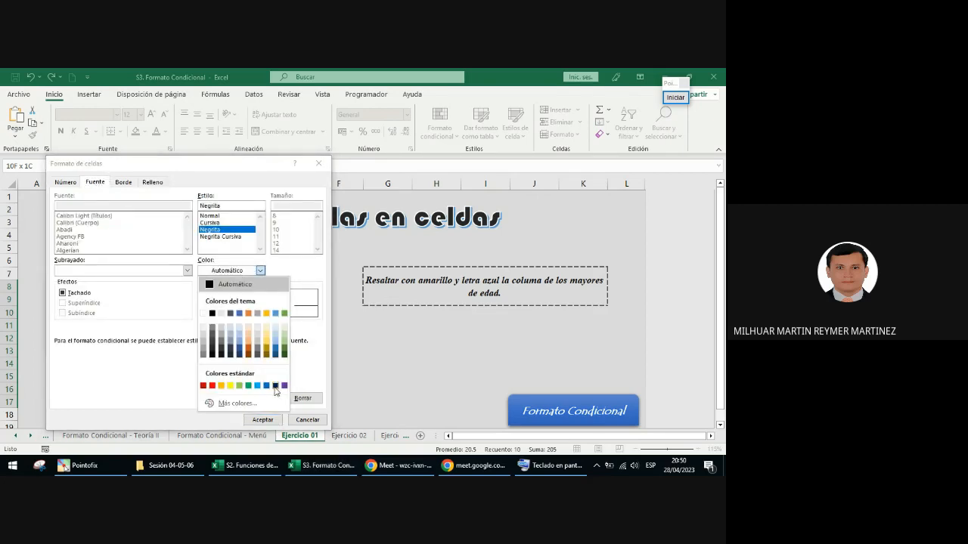
{"action": "left_click", "coordinate": [275, 387]}
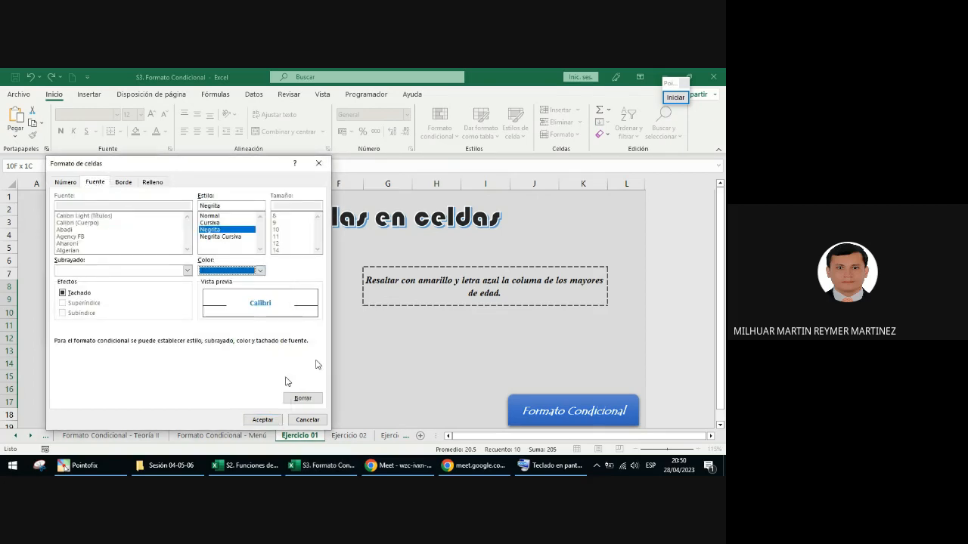
{"action": "left_click", "coordinate": [155, 183]}
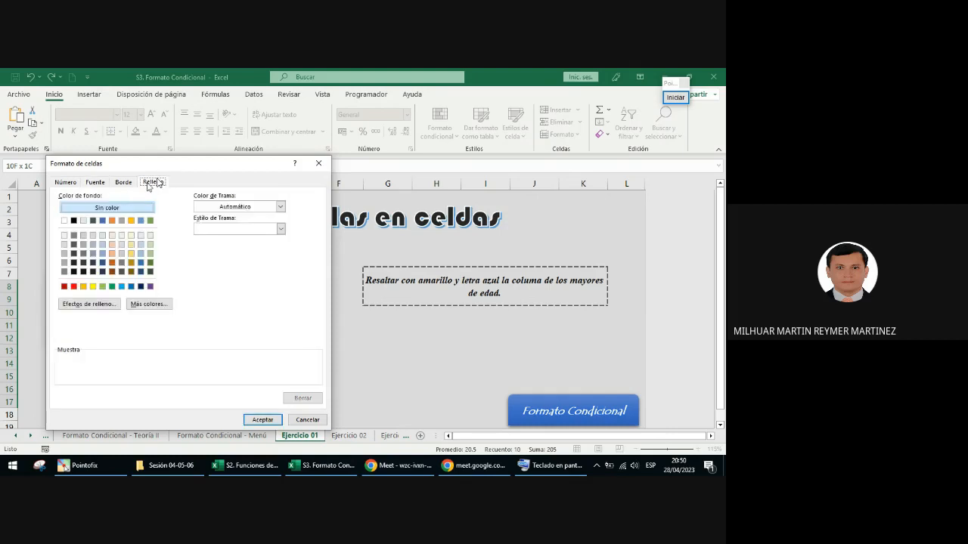
{"action": "left_click", "coordinate": [93, 286]}
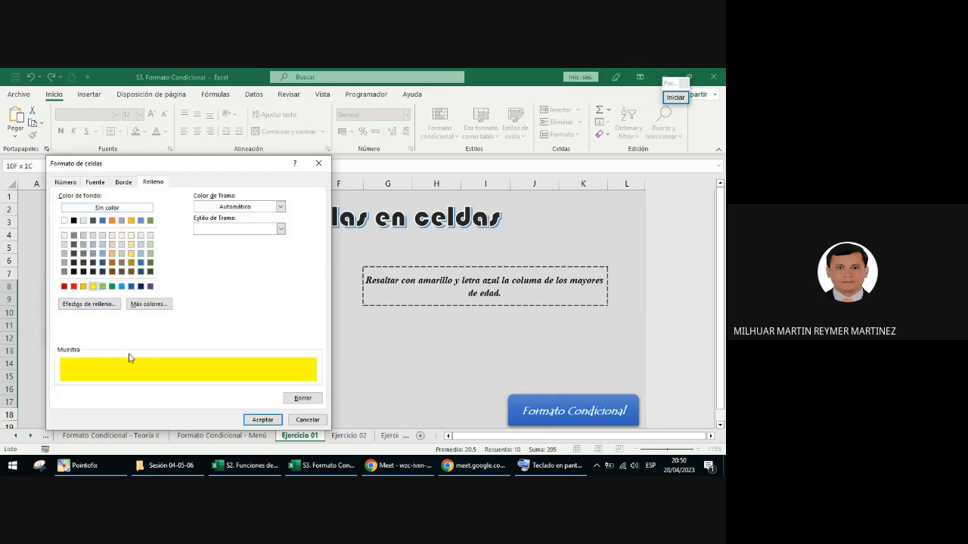
{"action": "left_click", "coordinate": [263, 420]}
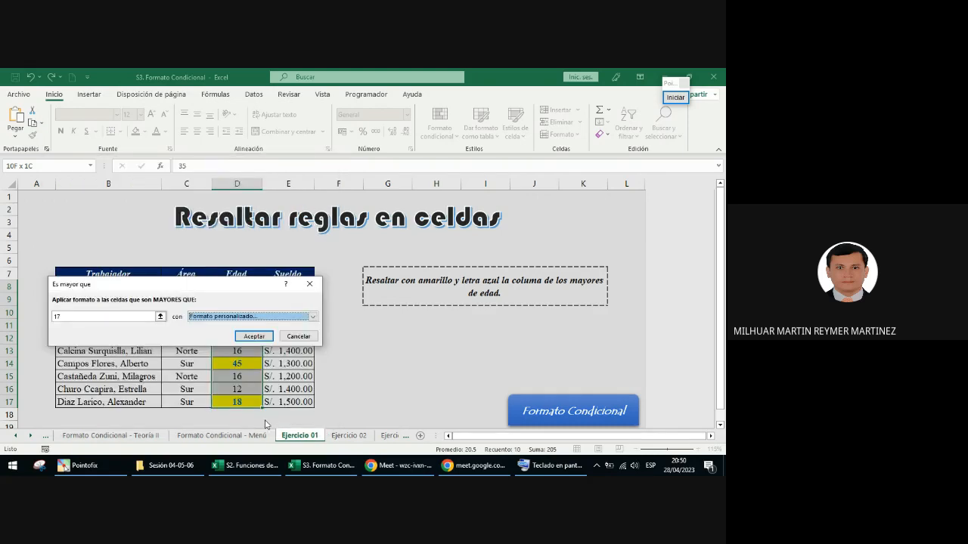
{"action": "left_click", "coordinate": [244, 336]}
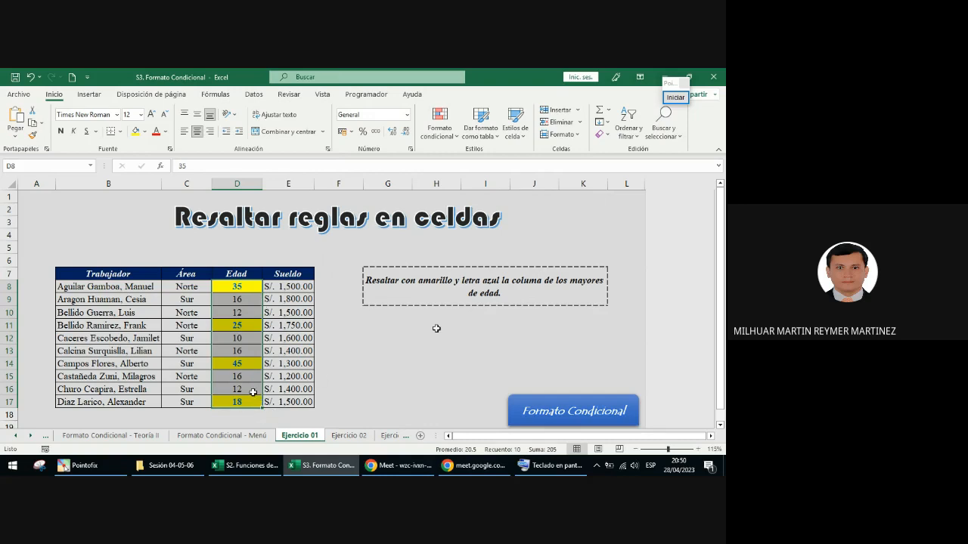
Step: Arrange the workbook window side by side with the Google Meet call messages
{"action": "key", "text": "super+Left"}
{"action": "key", "text": "Escape"}
{"action": "left_click_drag", "start_coordinate": [362, 281], "coordinate": [536, 275]}
{"action": "left_click", "coordinate": [238, 286]}
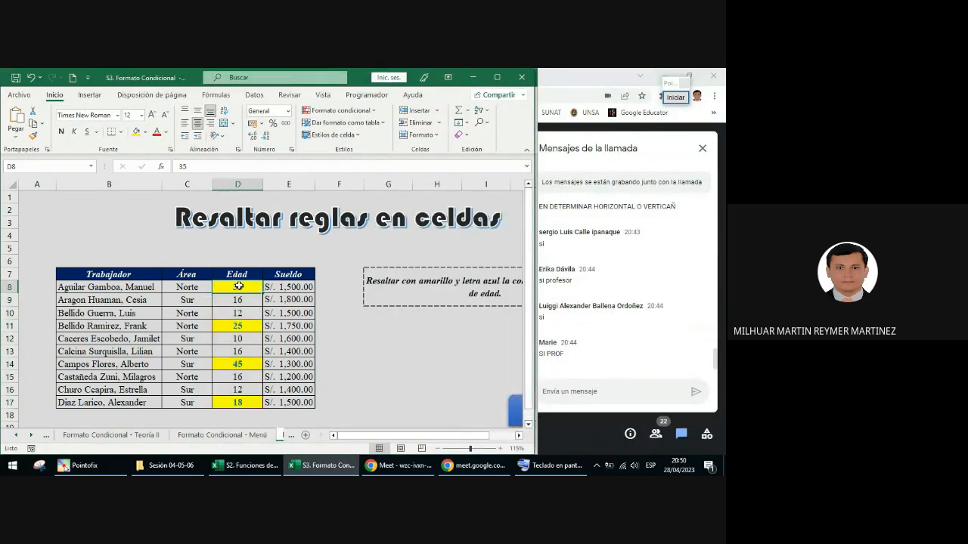
{"action": "key", "text": "ctrl+shift+Down"}
{"action": "left_click", "coordinate": [340, 110]}
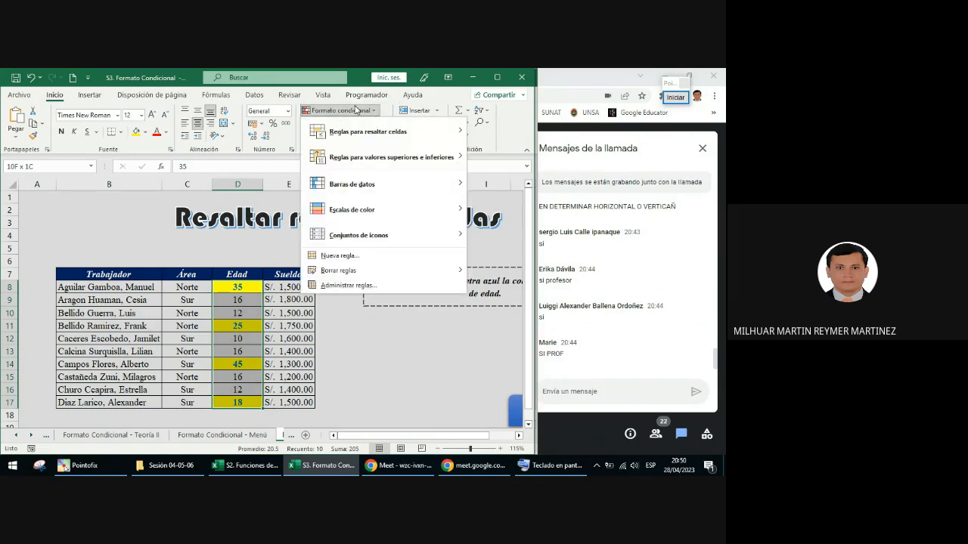
{"action": "mouse_move", "coordinate": [349, 133]}
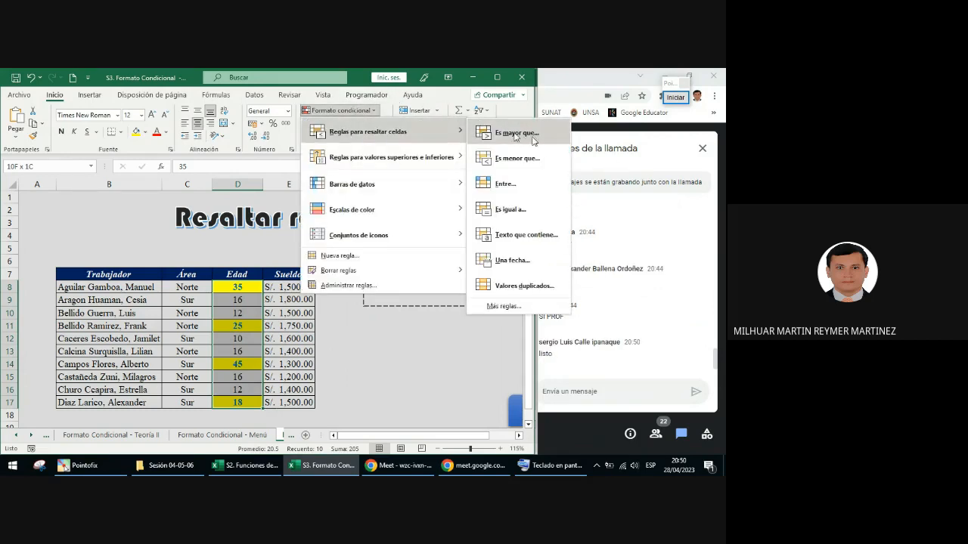
{"action": "left_click", "coordinate": [529, 138]}
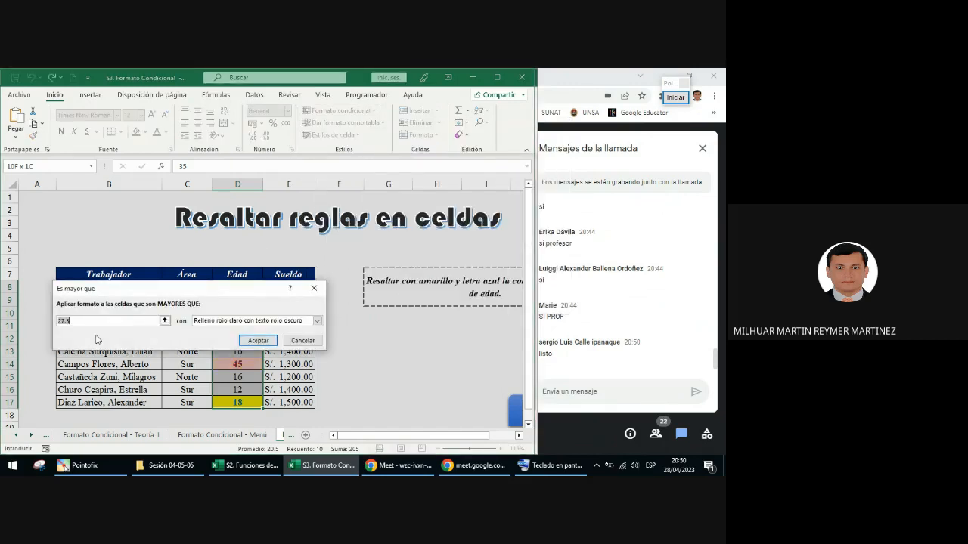
{"action": "type", "text": "17"}
{"action": "left_click", "coordinate": [203, 321]}
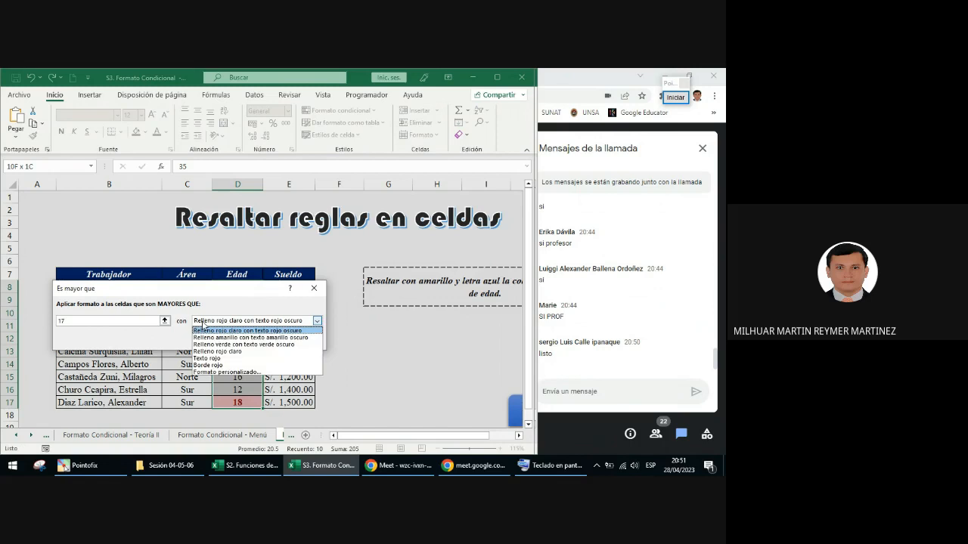
{"action": "left_click", "coordinate": [226, 372]}
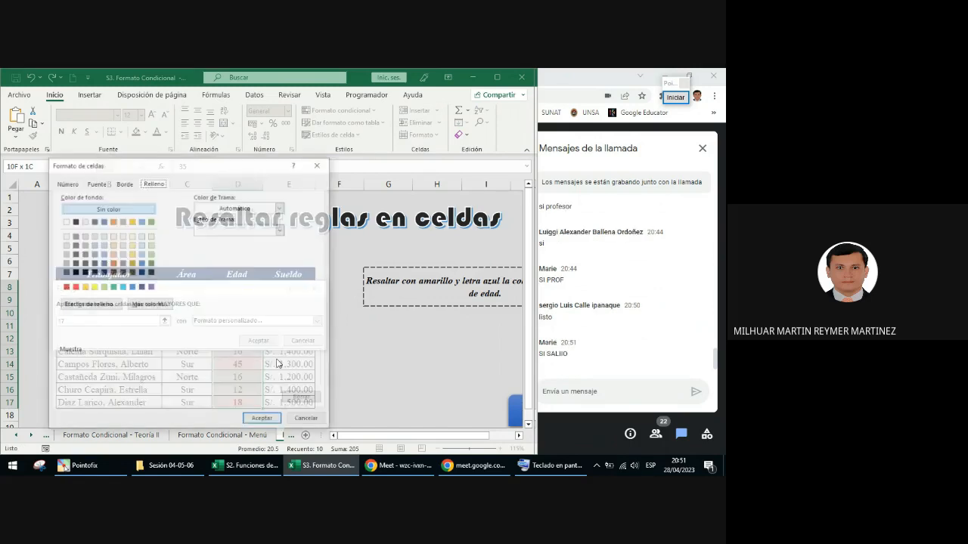
{"action": "left_click", "coordinate": [96, 183]}
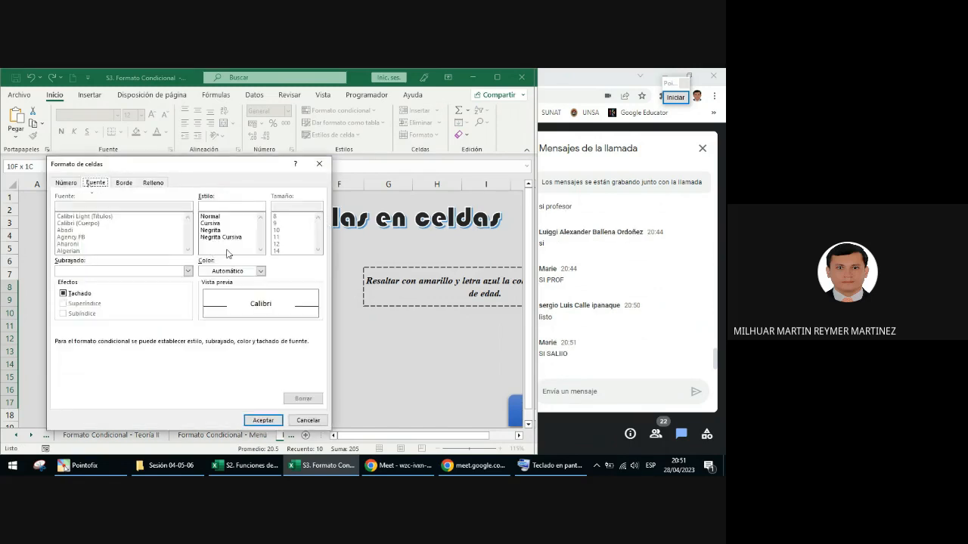
{"action": "left_click", "coordinate": [216, 229]}
{"action": "left_click", "coordinate": [260, 271]}
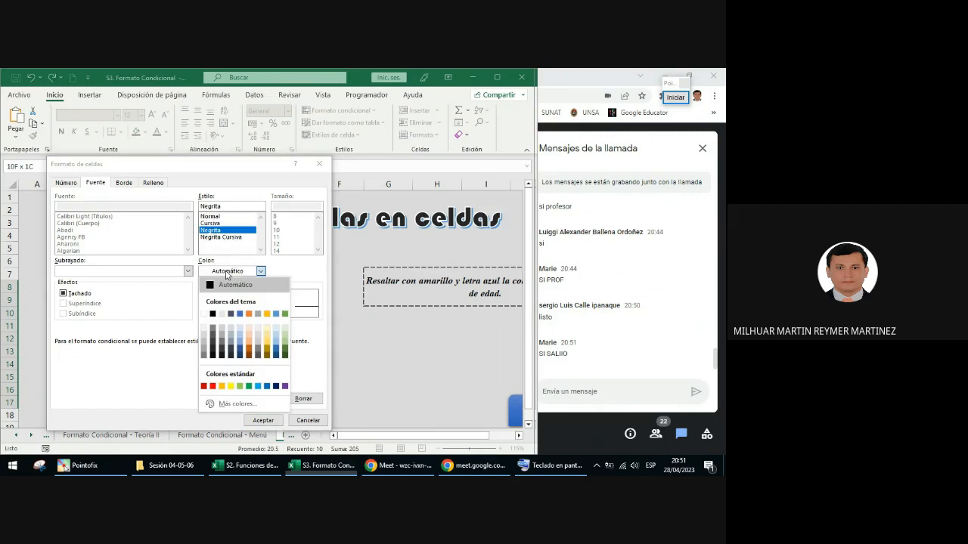
{"action": "left_click", "coordinate": [267, 387]}
{"action": "left_click", "coordinate": [153, 182]}
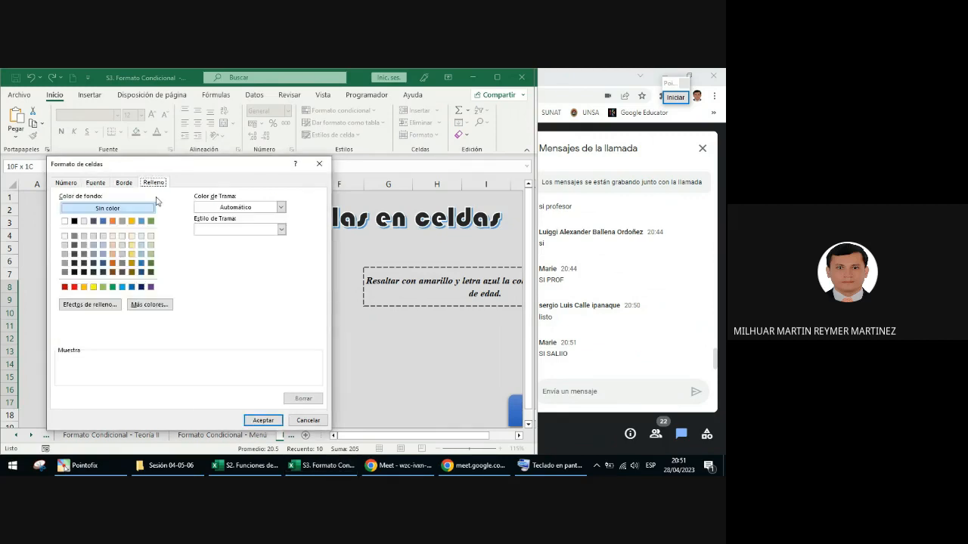
{"action": "left_click", "coordinate": [93, 288]}
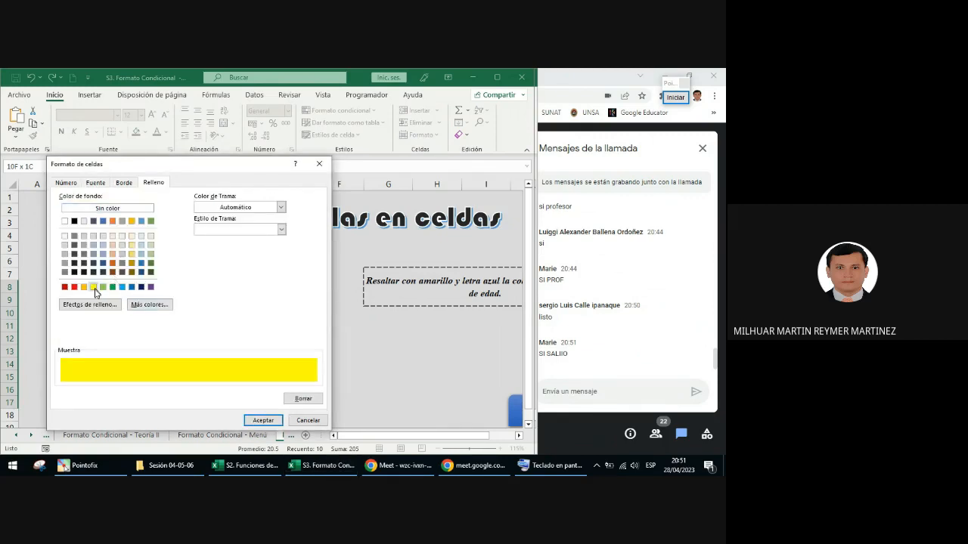
{"action": "left_click", "coordinate": [253, 422]}
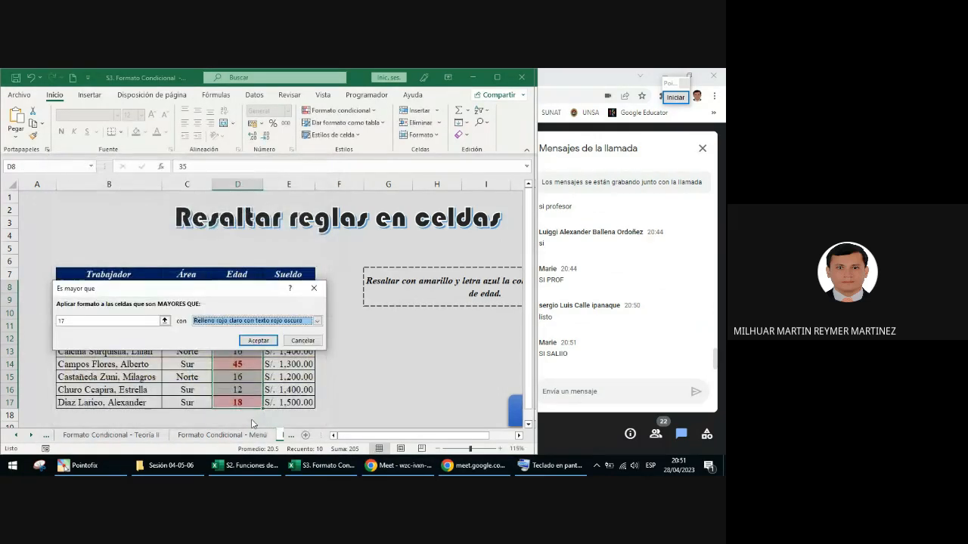
{"action": "left_click", "coordinate": [258, 340]}
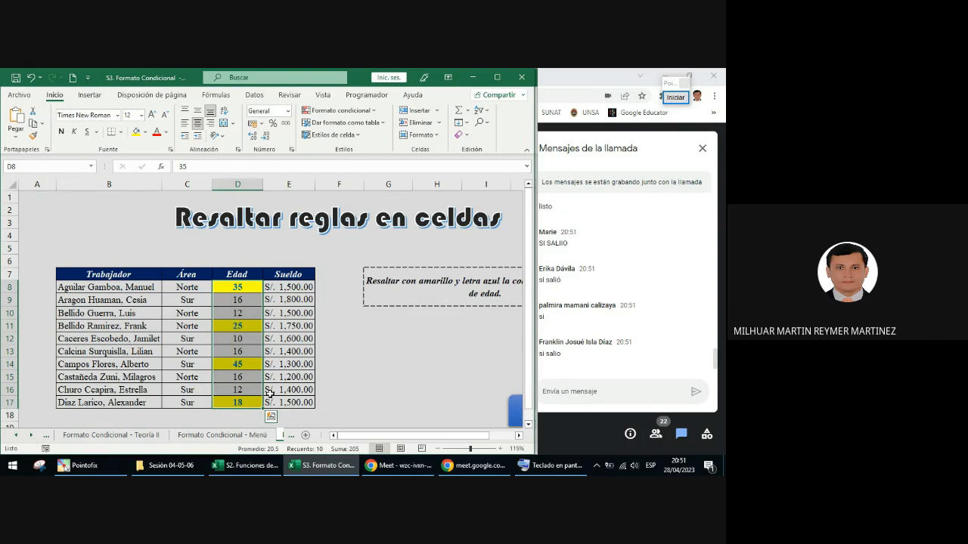
{"action": "left_click", "coordinate": [237, 288]}
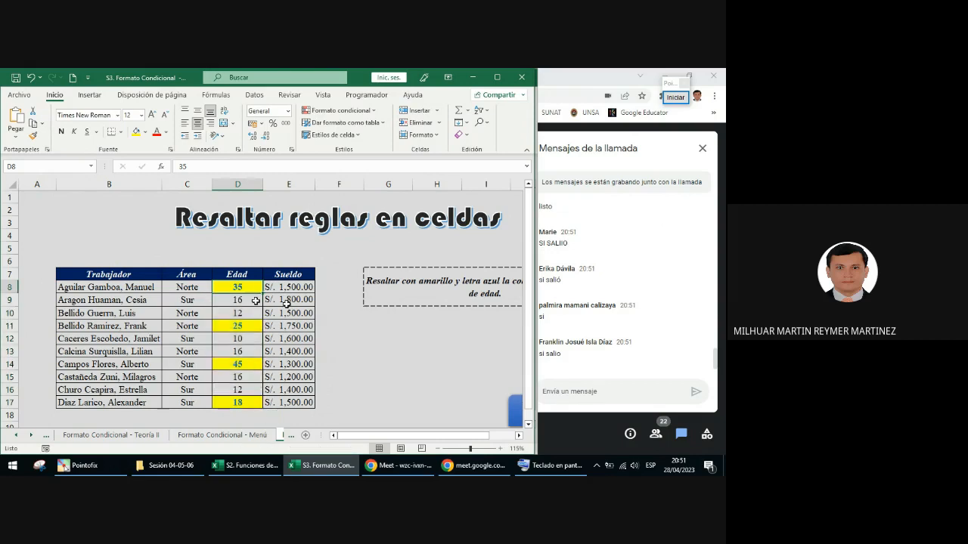
Step: Set the Edad value in cell D8 to 17
{"action": "type", "text": "17"}
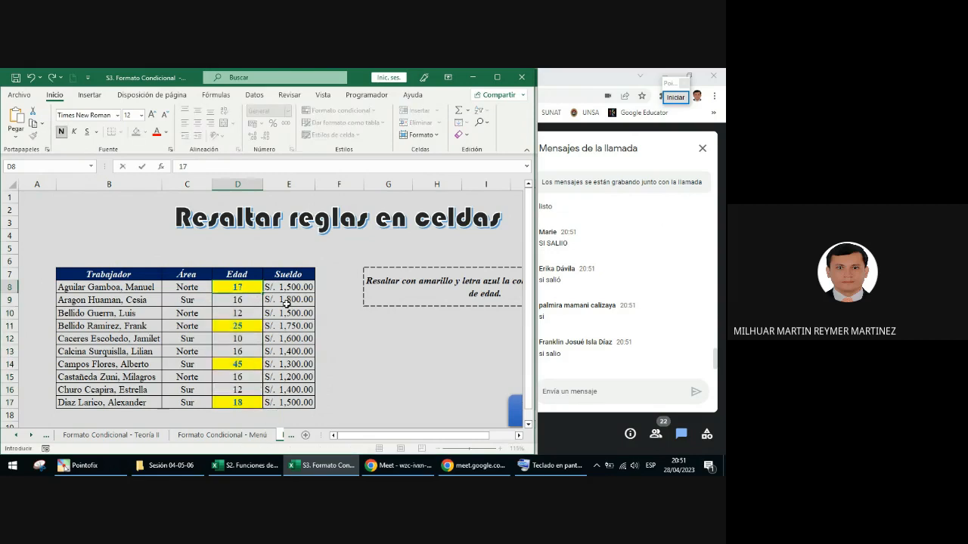
{"action": "key", "text": "Return"}
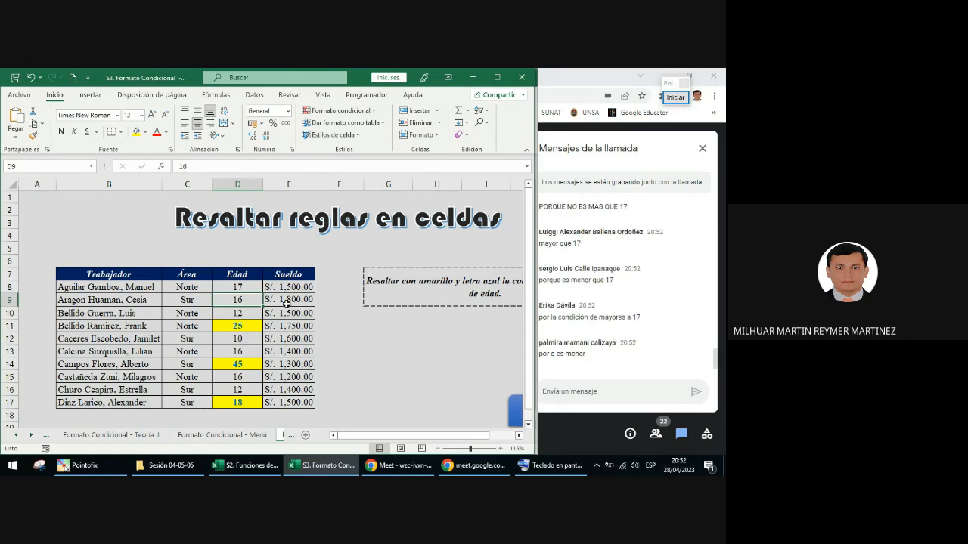
{"action": "left_click", "coordinate": [243, 288]}
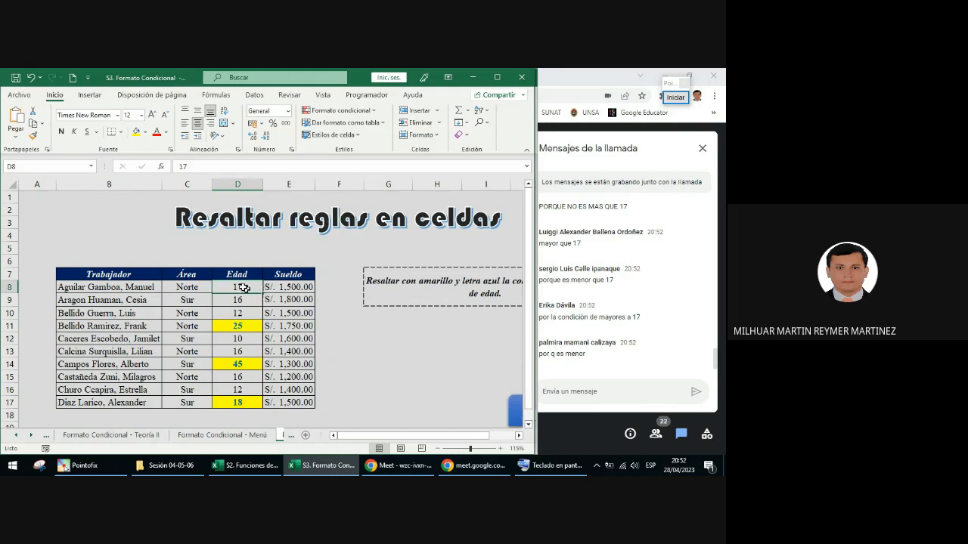
Step: Open the conditional formatting rules manager for the Edad values and select the rule for cells greater than 17
{"action": "left_click_drag", "start_coordinate": [245, 288], "coordinate": [244, 403]}
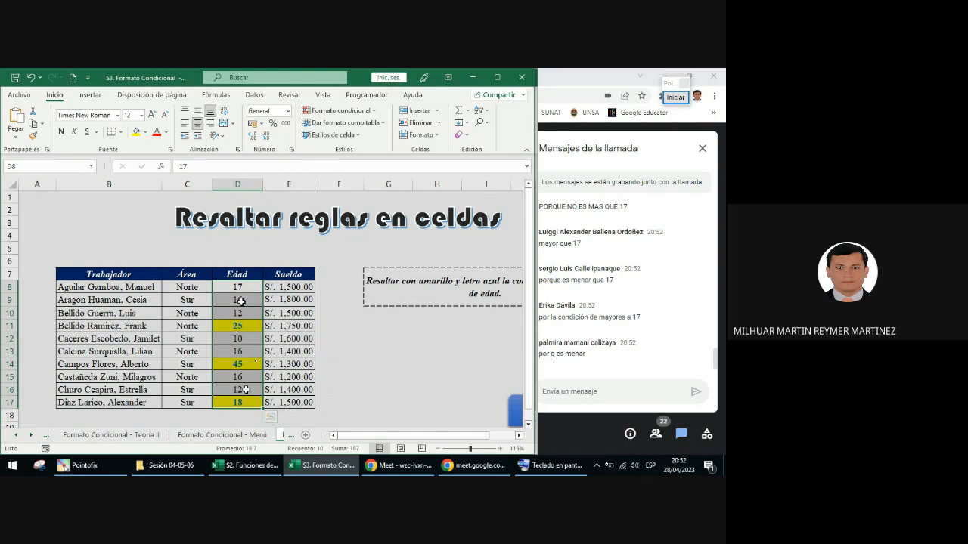
{"action": "left_click_drag", "start_coordinate": [252, 291], "coordinate": [240, 402]}
{"action": "left_click_drag", "start_coordinate": [238, 288], "coordinate": [238, 400]}
{"action": "left_click", "coordinate": [241, 339]}
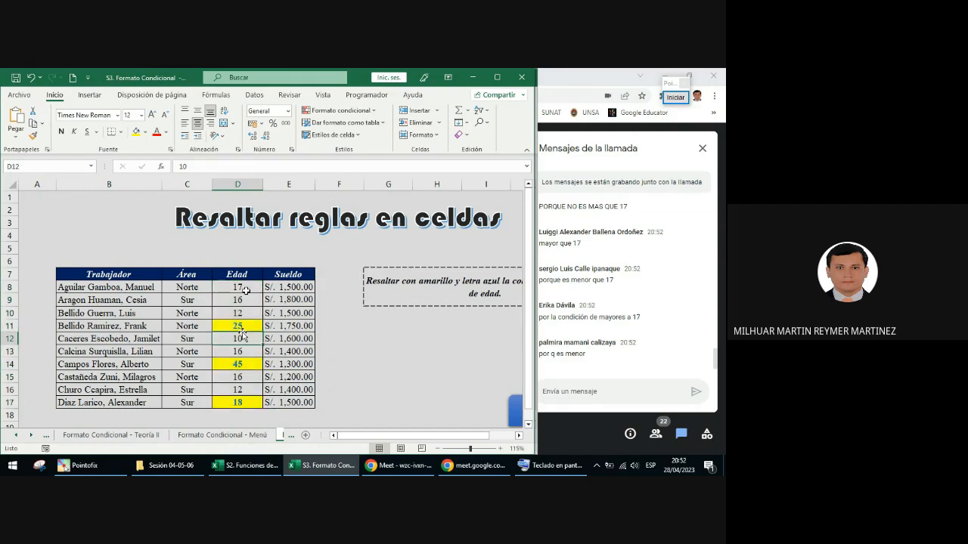
{"action": "left_click_drag", "start_coordinate": [242, 289], "coordinate": [252, 406]}
{"action": "left_click_drag", "start_coordinate": [237, 294], "coordinate": [242, 401]}
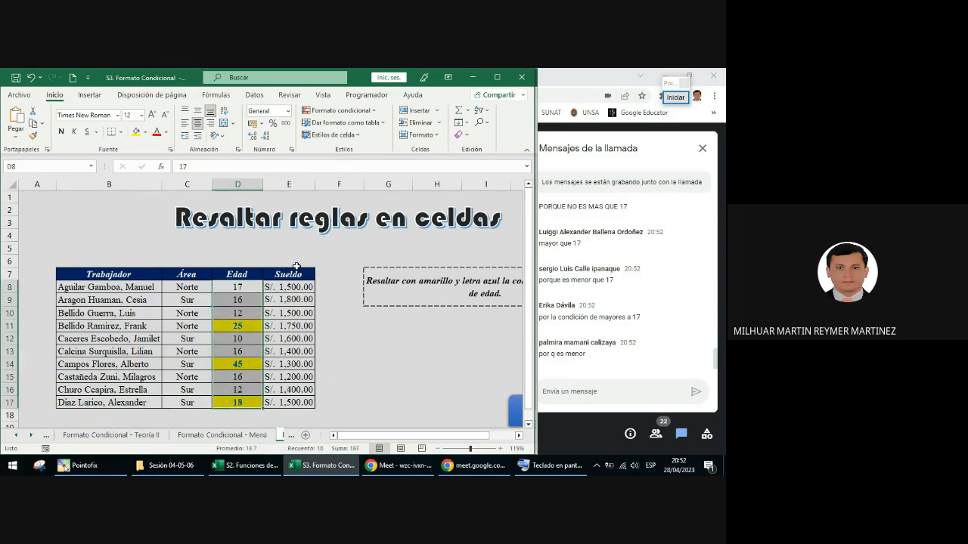
{"action": "left_click", "coordinate": [375, 112]}
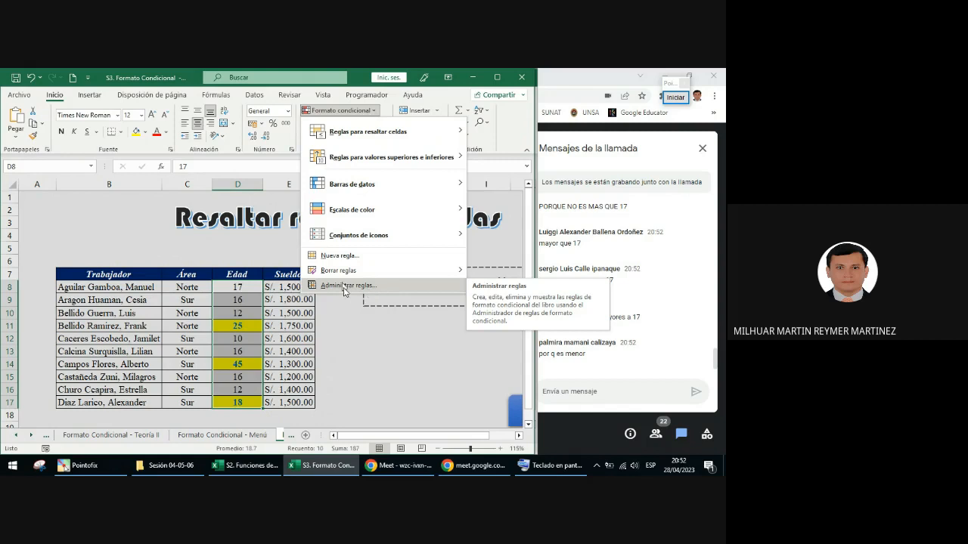
{"action": "left_click", "coordinate": [348, 286]}
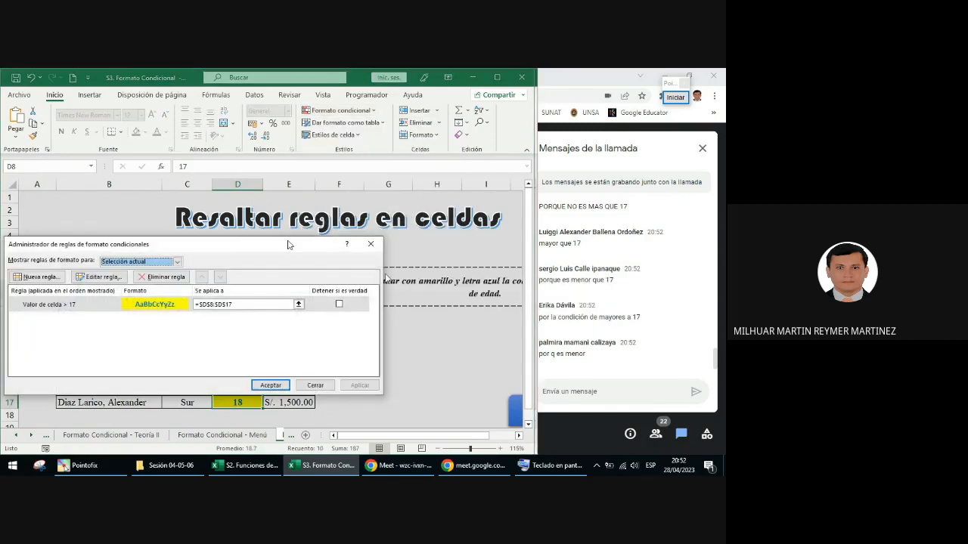
{"action": "left_click_drag", "start_coordinate": [286, 251], "coordinate": [394, 160]}
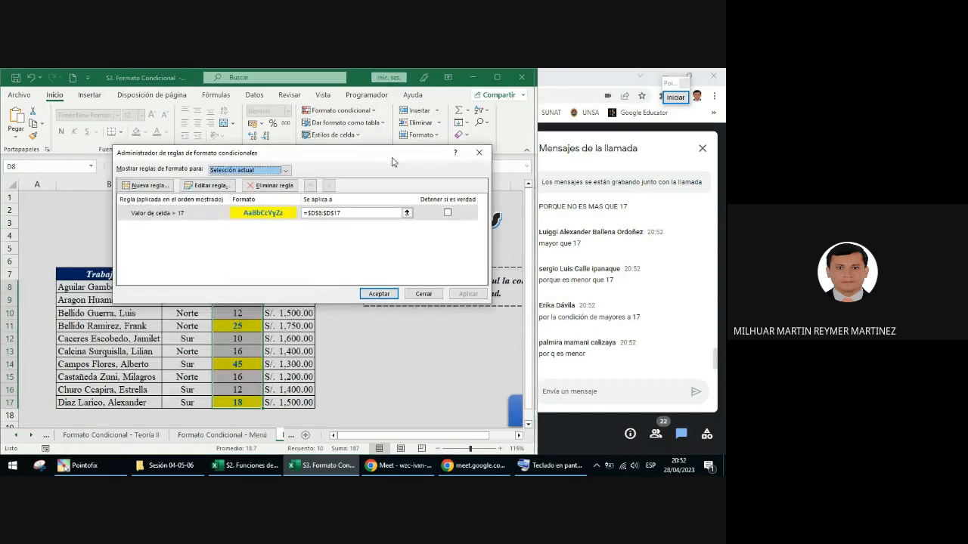
{"action": "left_click", "coordinate": [180, 217]}
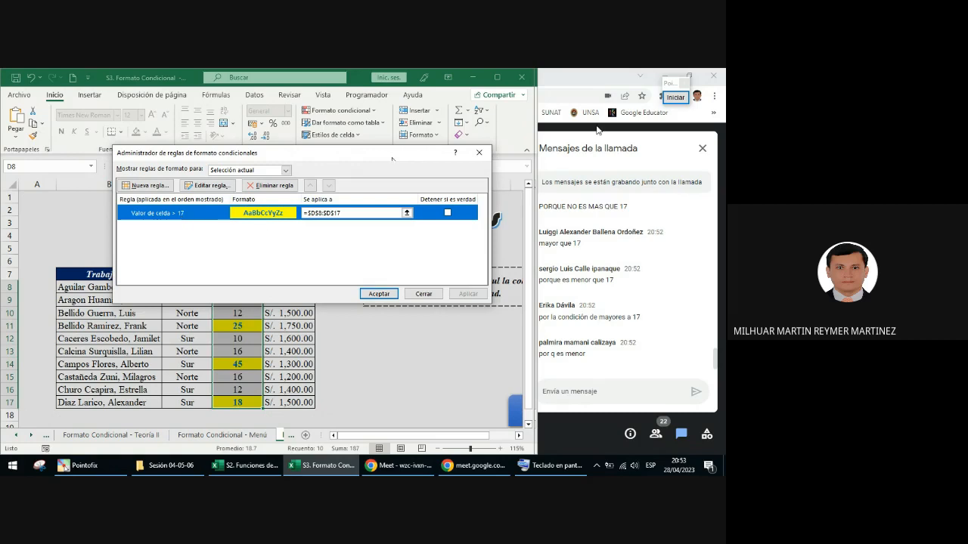
Step: Circle the Eliminar regla option with an ellipse annotation, end the annotation and close the rules manager
{"action": "left_click", "coordinate": [673, 97]}
{"action": "left_click", "coordinate": [669, 286]}
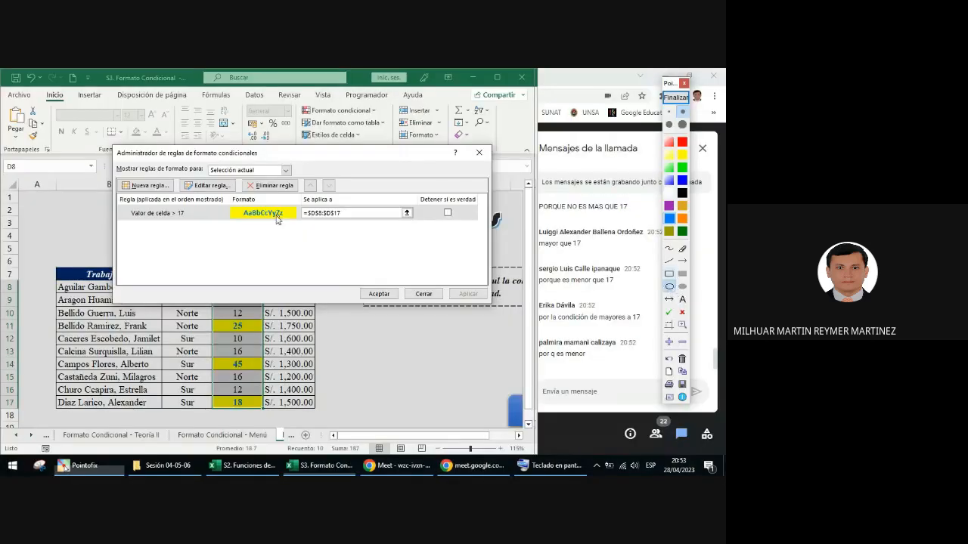
{"action": "left_click_drag", "start_coordinate": [242, 179], "coordinate": [307, 195]}
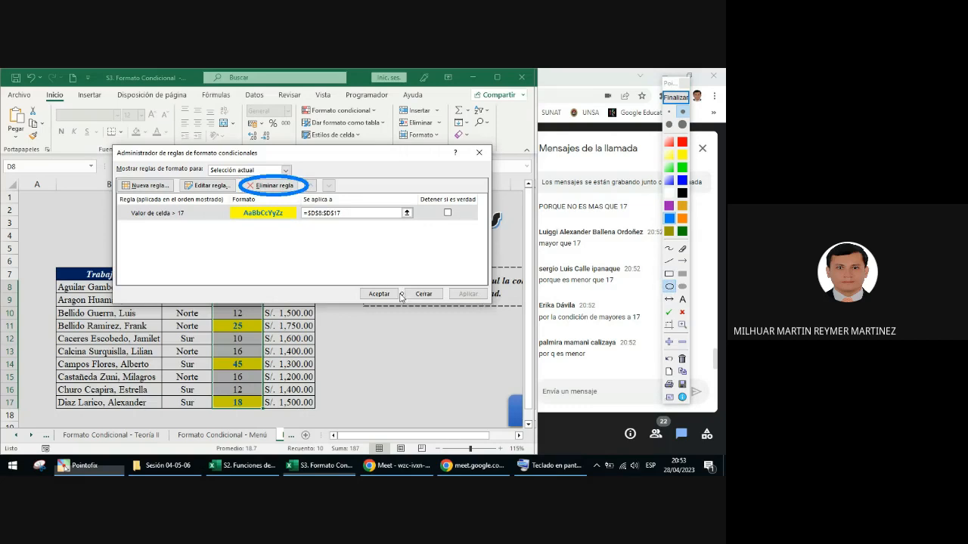
{"action": "left_click", "coordinate": [676, 97]}
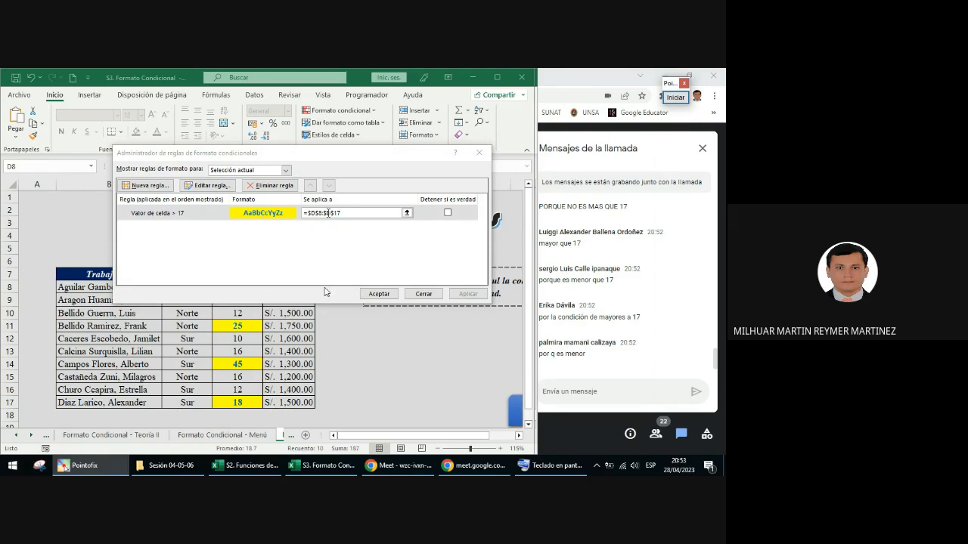
{"action": "left_click", "coordinate": [479, 154]}
Step: Review the conditional formatting rules of the Edad range D8:D17 again in the rules manager, and close it
{"action": "left_click", "coordinate": [238, 288]}
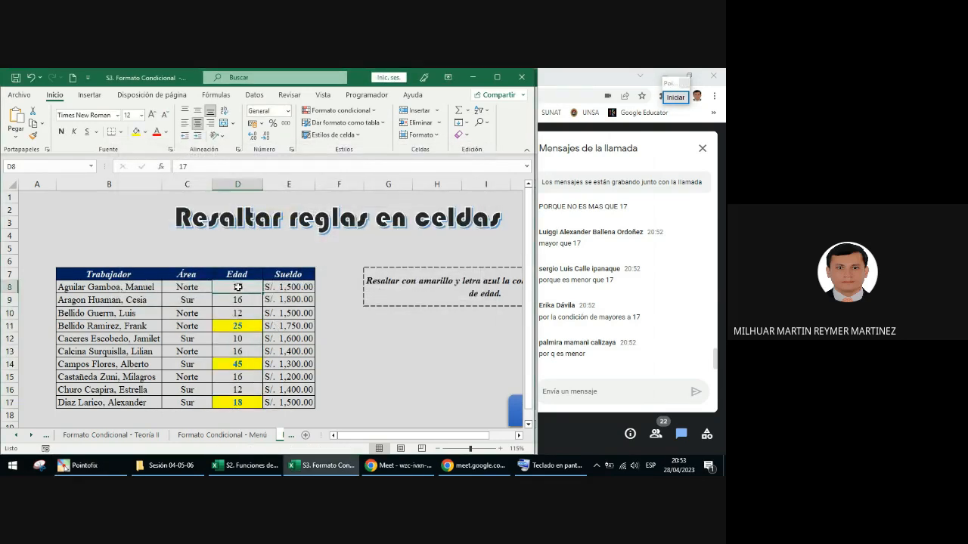
{"action": "key", "text": "ctrl+shift+Down"}
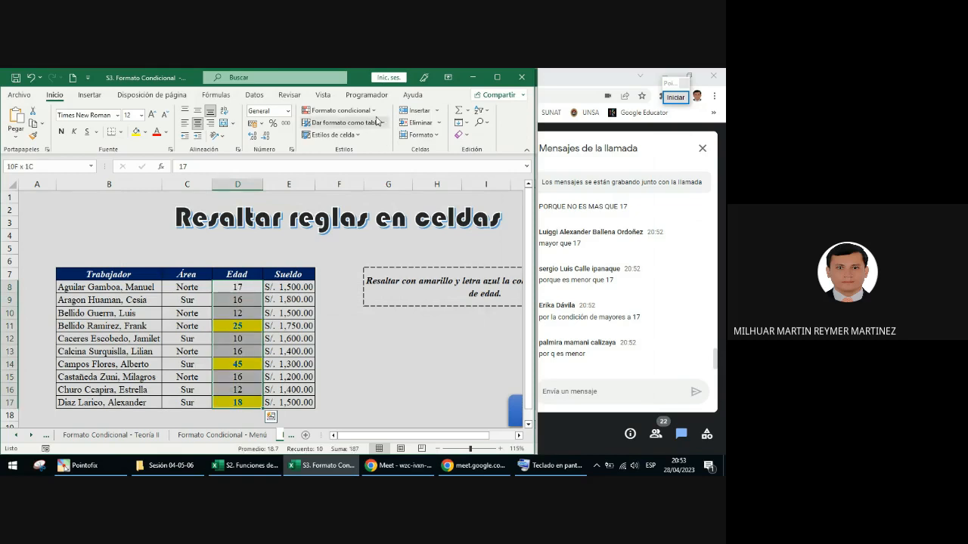
{"action": "left_click", "coordinate": [368, 112]}
{"action": "left_click", "coordinate": [345, 284]}
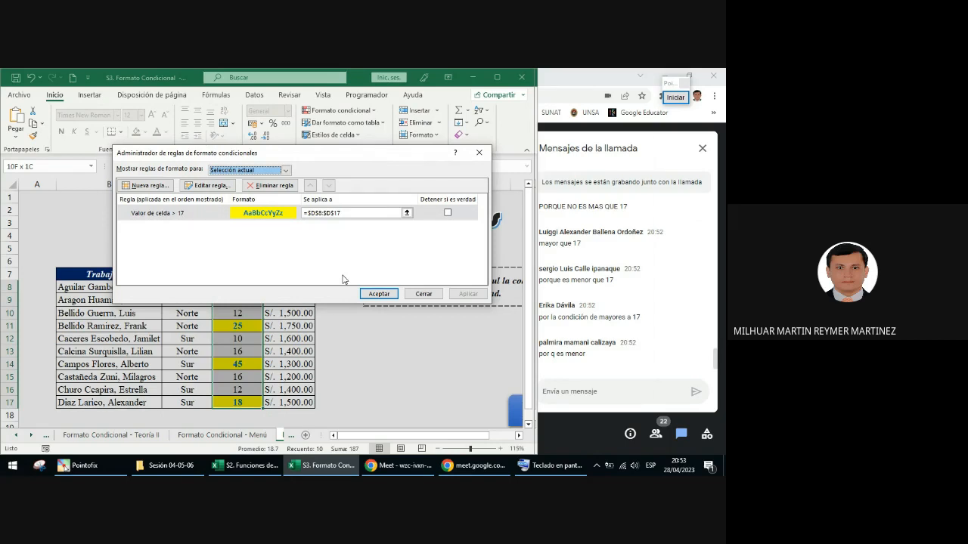
{"action": "left_click", "coordinate": [478, 152]}
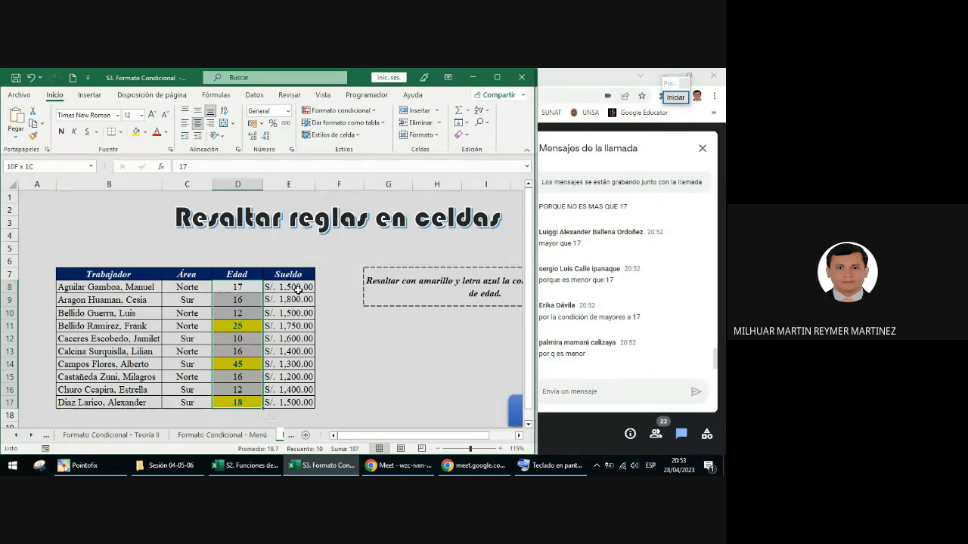
Step: Start an Es mayor que cell-highlighting rule for the Sueldo values with 1500 as the threshold and Formato personalizado as its format
{"action": "key", "text": "Right"}
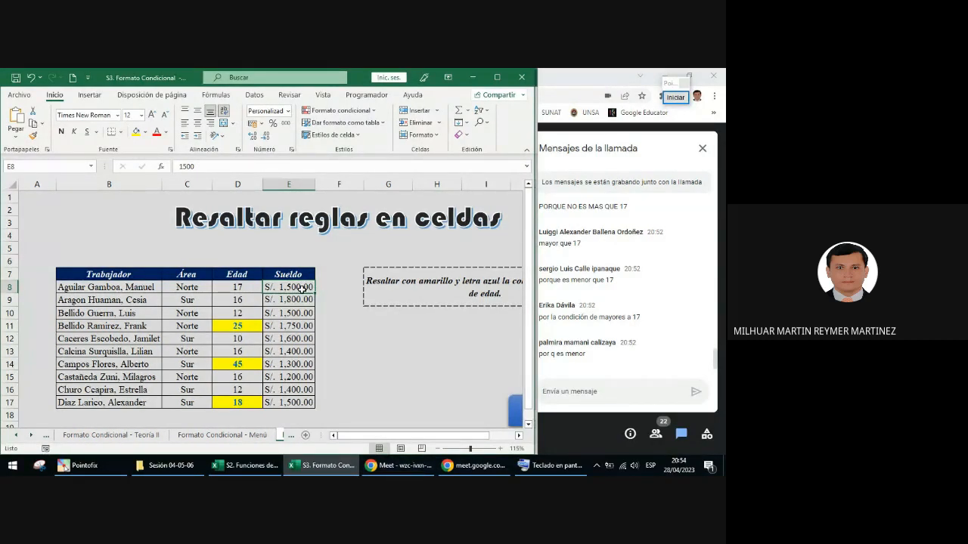
{"action": "key", "text": "ctrl+shift+Down"}
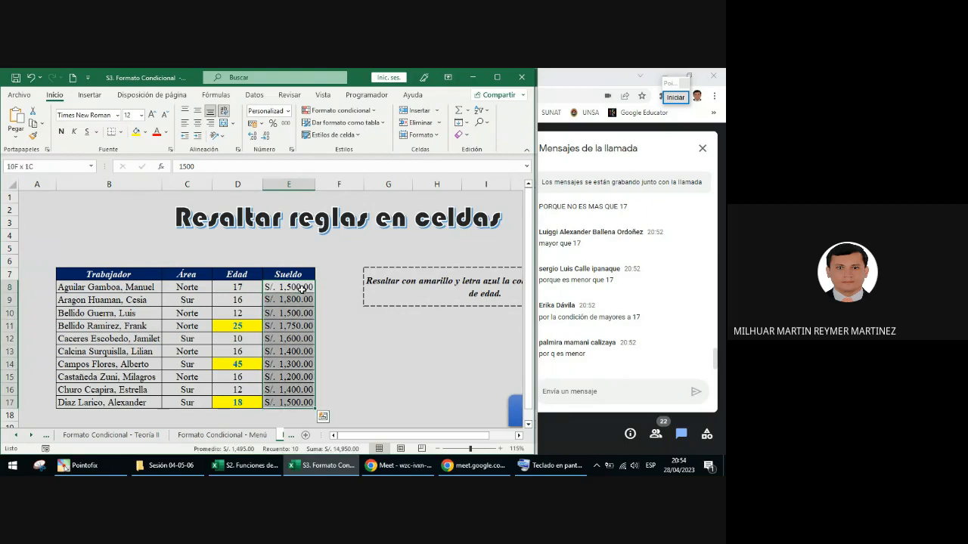
{"action": "left_click", "coordinate": [369, 111]}
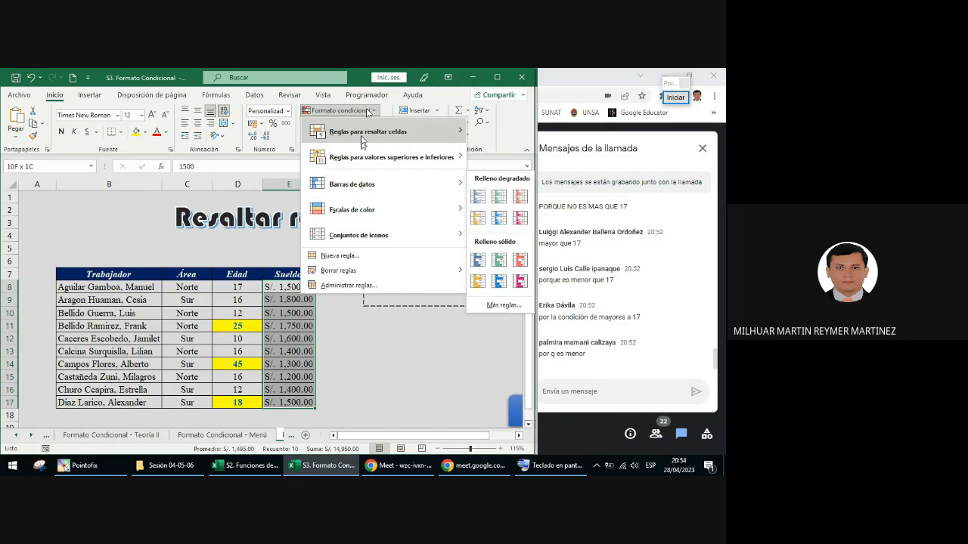
{"action": "mouse_move", "coordinate": [362, 139]}
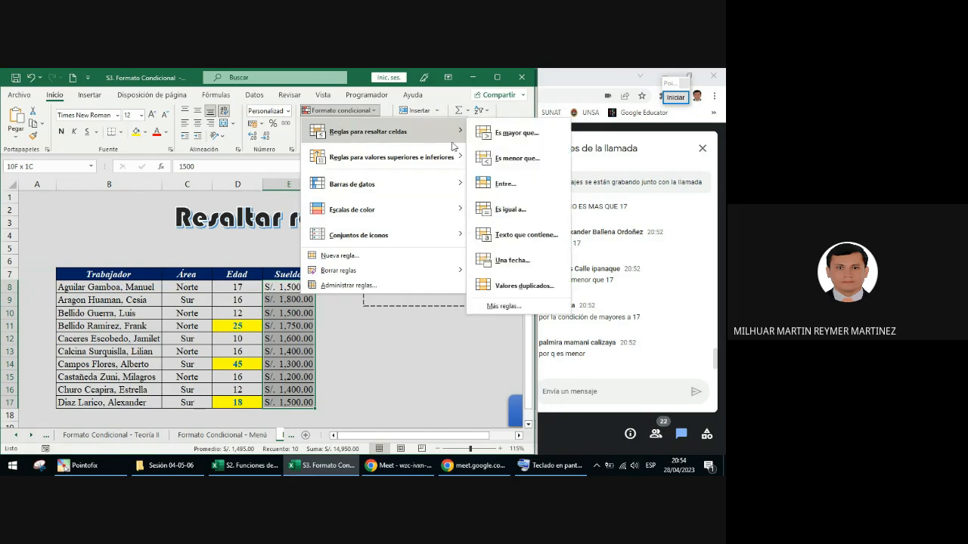
{"action": "left_click", "coordinate": [533, 137]}
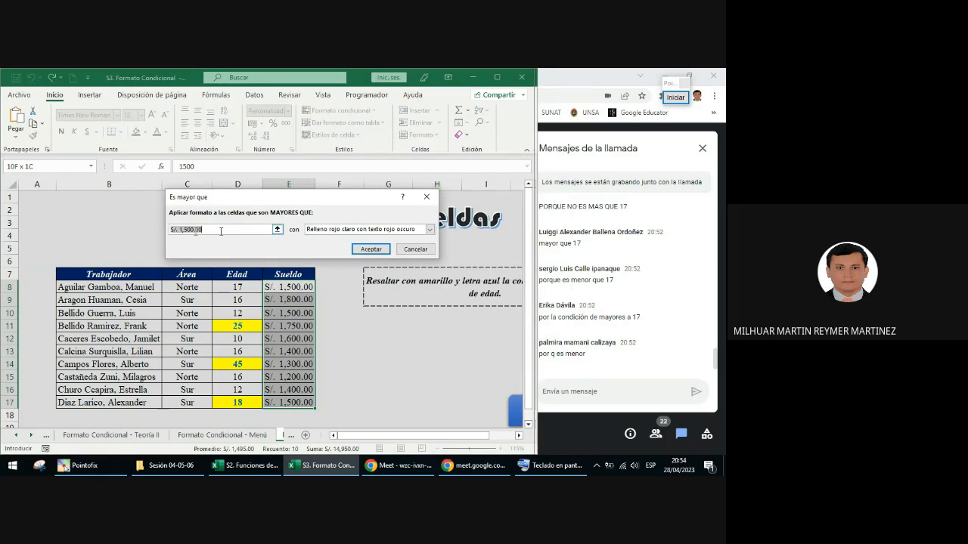
{"action": "type", "text": "1500"}
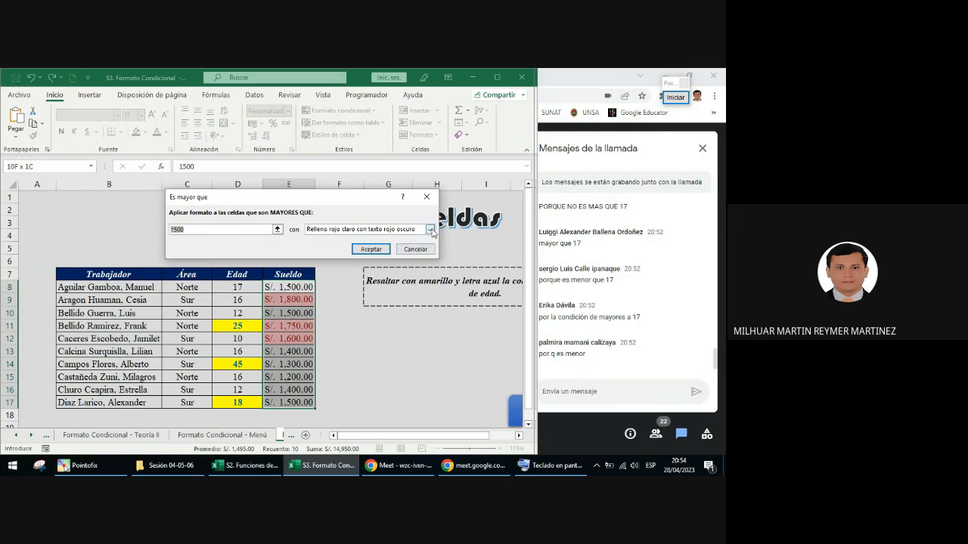
{"action": "left_click", "coordinate": [353, 229]}
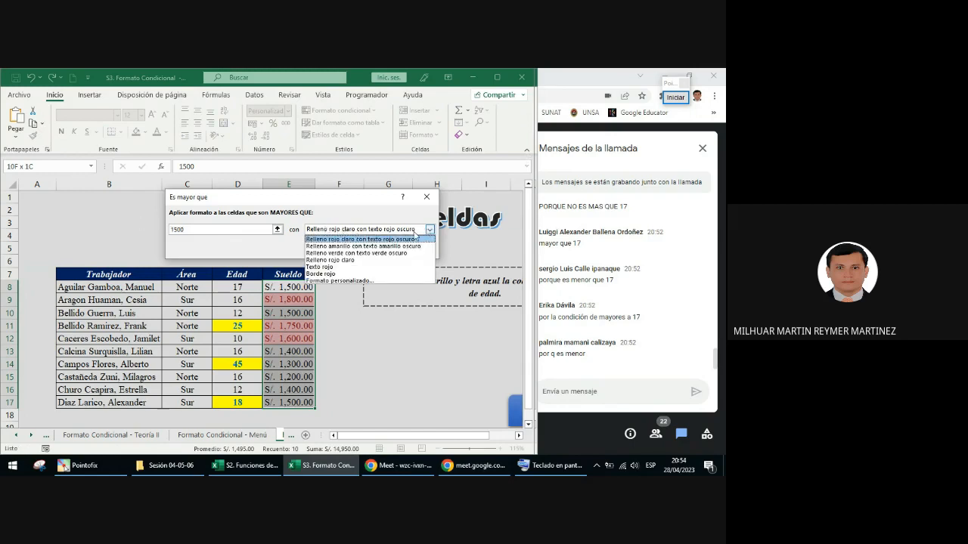
{"action": "left_click", "coordinate": [339, 281]}
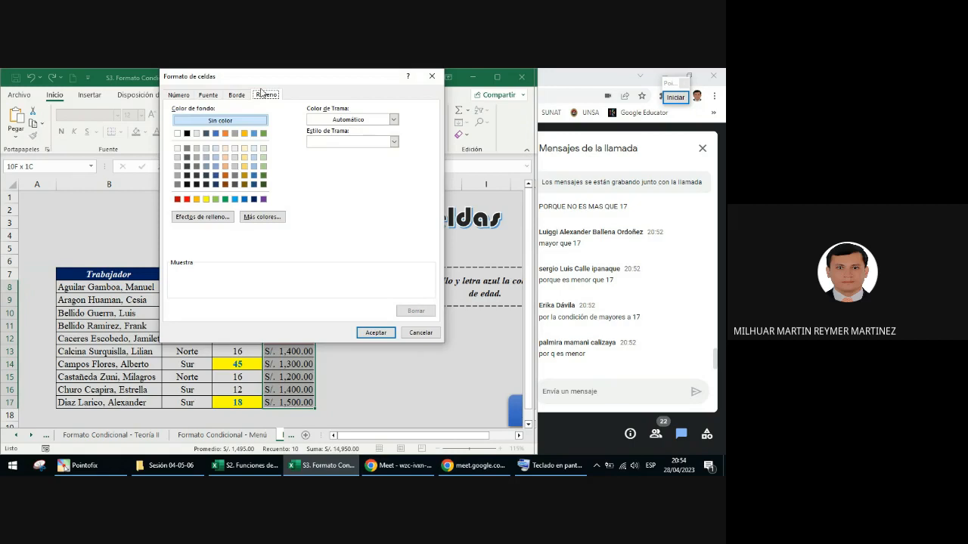
Step: Set the Sueldo rule's custom format to green fill and apply the rule
{"action": "left_click", "coordinate": [225, 199]}
{"action": "left_click", "coordinate": [355, 334]}
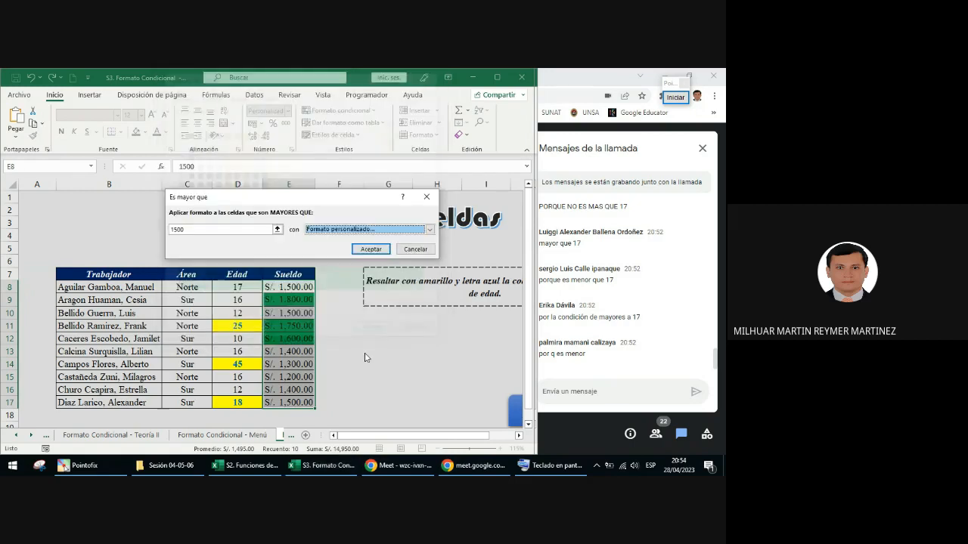
{"action": "left_click", "coordinate": [371, 248]}
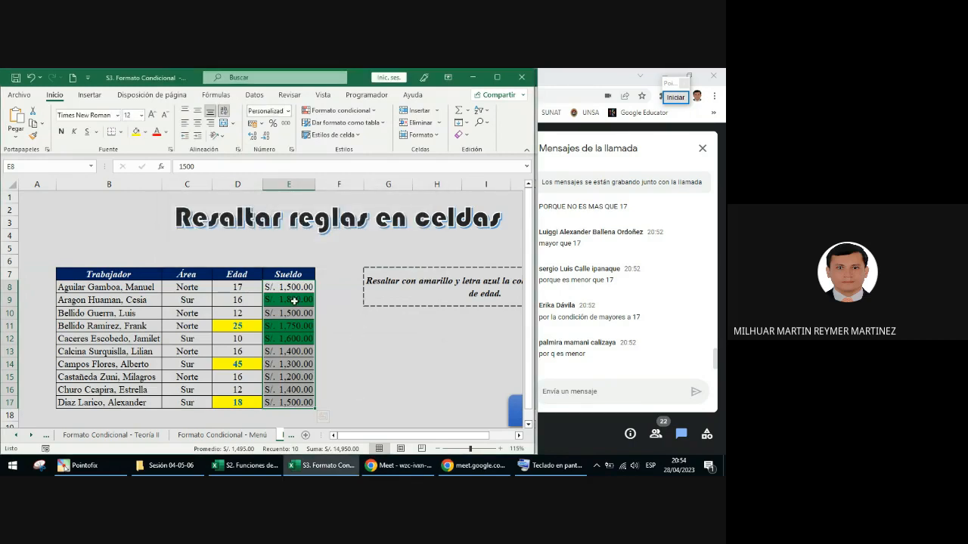
{"action": "left_click", "coordinate": [326, 353]}
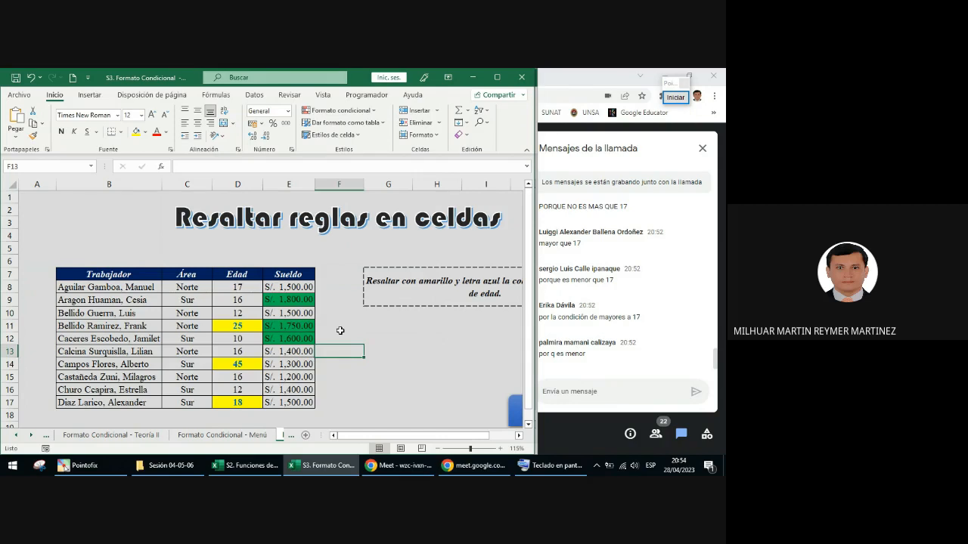
Step: Start another Es mayor que highlighting rule on the Sueldo values E8:E17 with 1500 as the threshold
{"action": "left_click", "coordinate": [304, 287]}
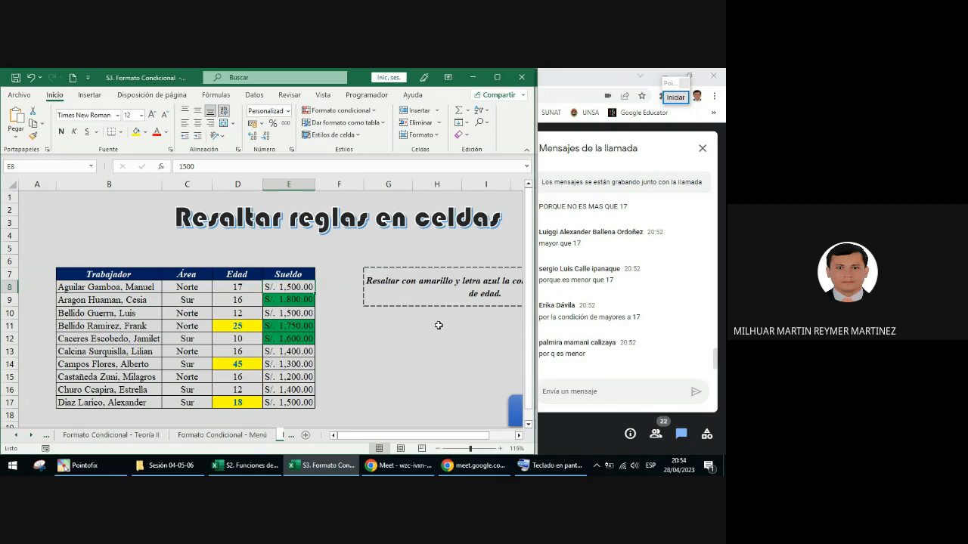
{"action": "key", "text": "ctrl+shift+Down"}
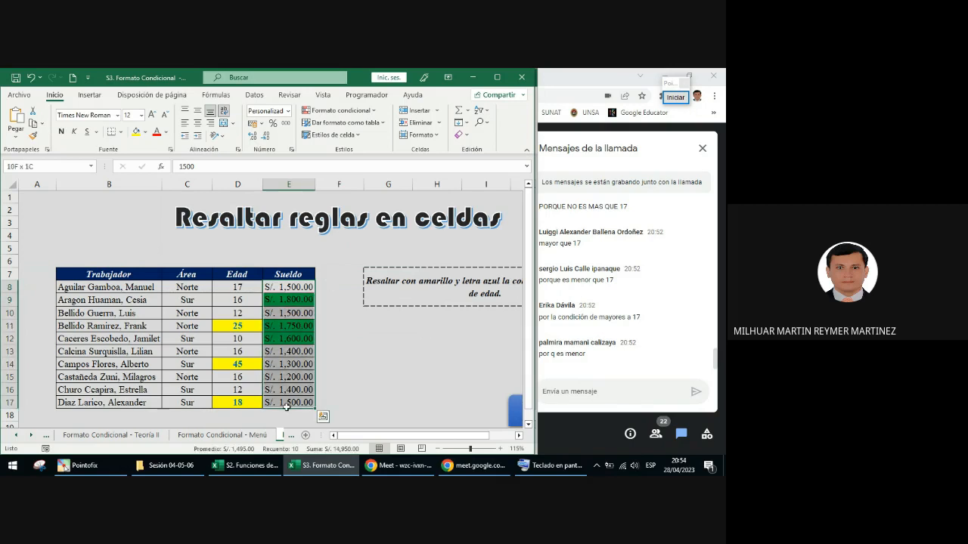
{"action": "left_click", "coordinate": [342, 110]}
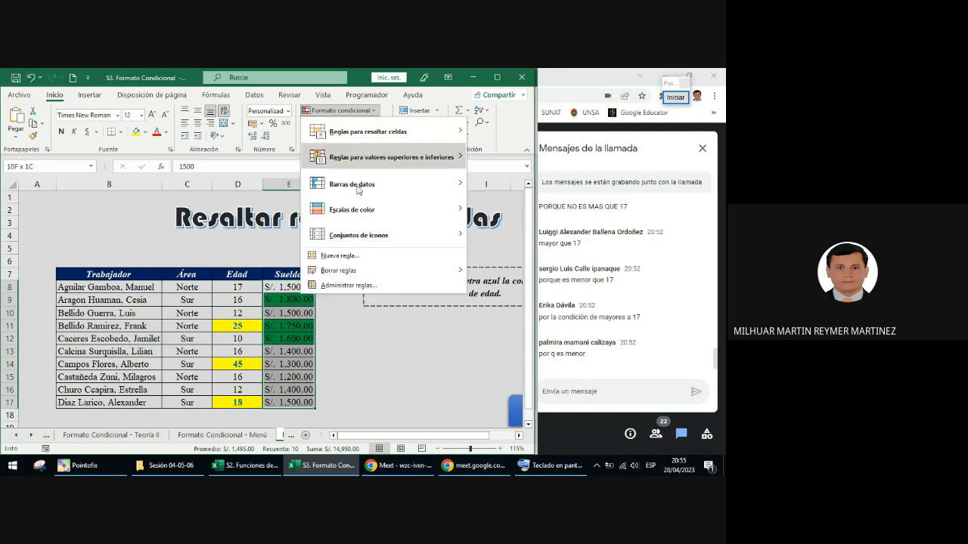
{"action": "mouse_move", "coordinate": [370, 136]}
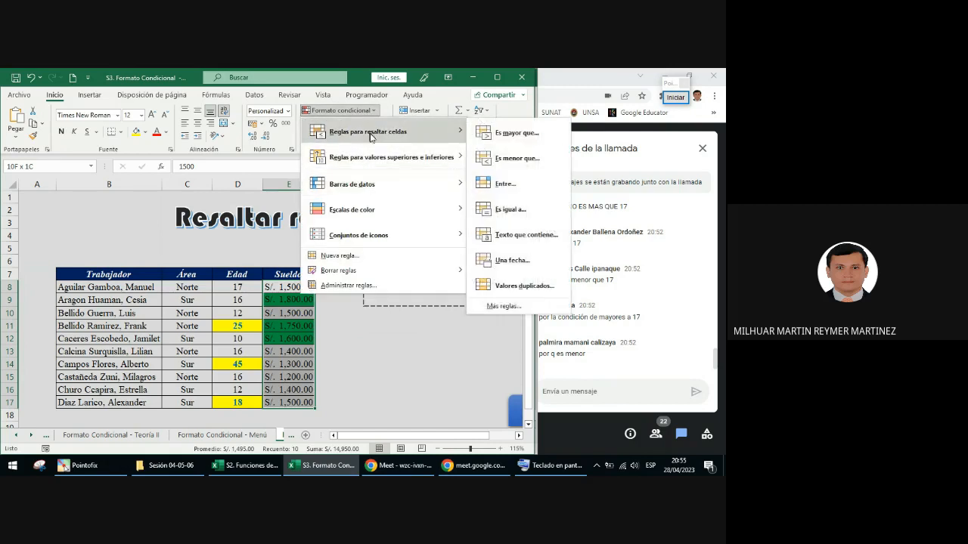
{"action": "left_click", "coordinate": [507, 136]}
{"action": "type", "text": "1"}
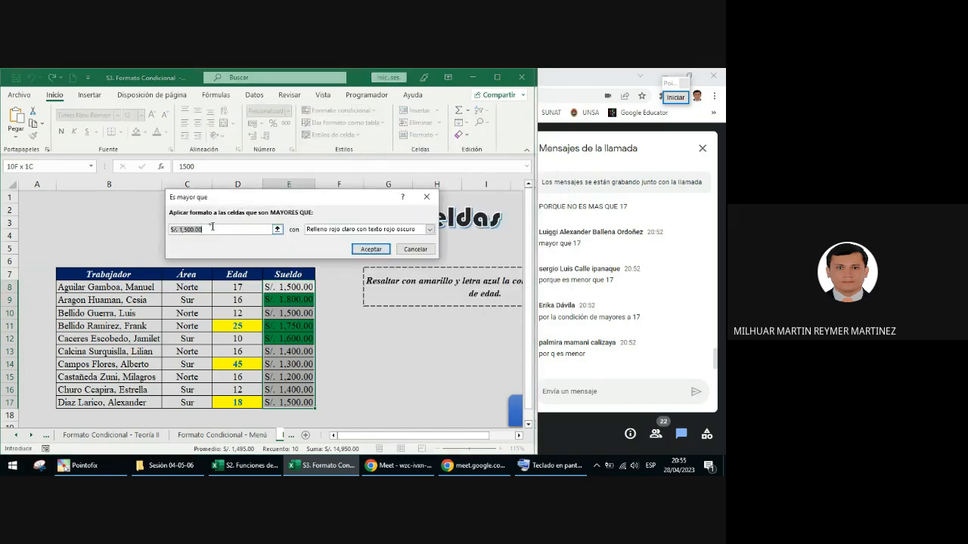
{"action": "type", "text": "500"}
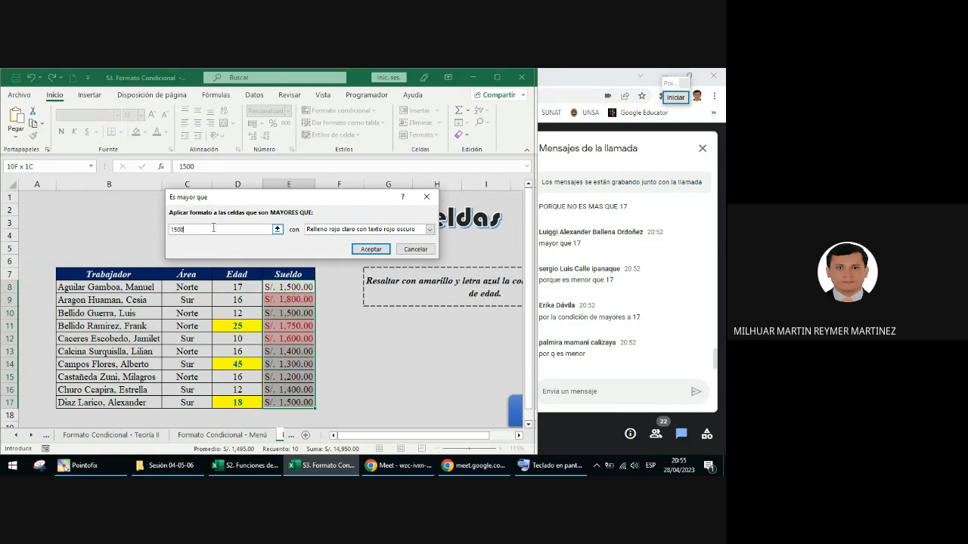
Step: Give the rule a Formato personalizado with green fill and apply it to the Sueldo range
{"action": "left_click", "coordinate": [345, 230]}
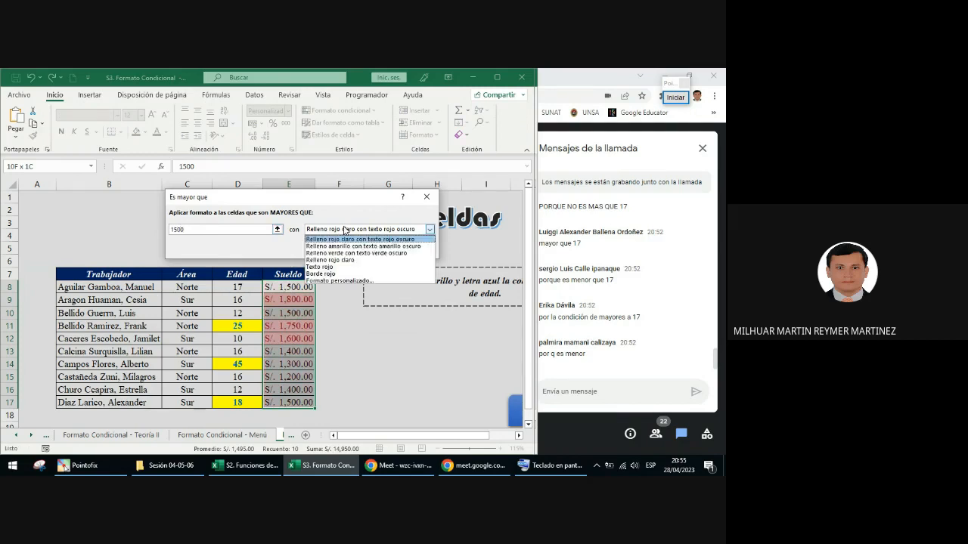
{"action": "left_click", "coordinate": [339, 280]}
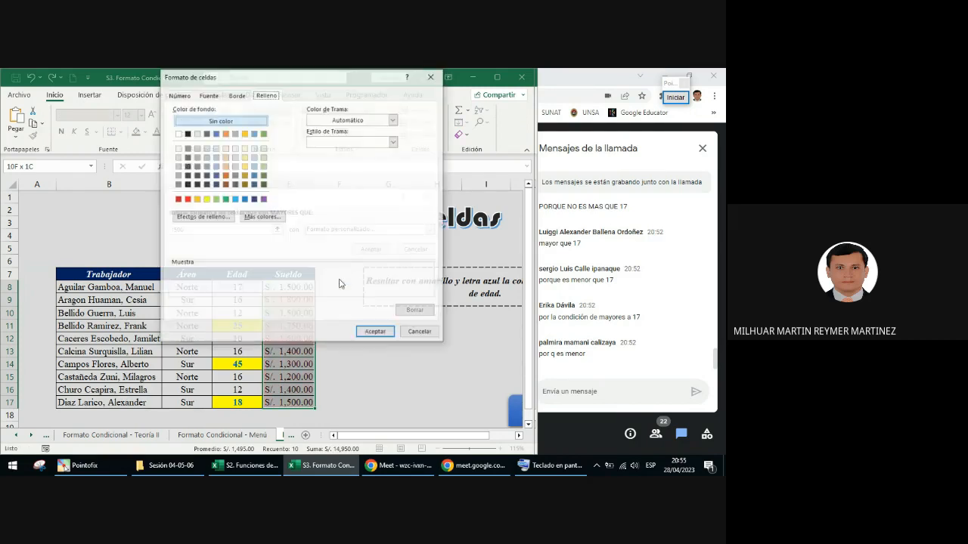
{"action": "left_click", "coordinate": [226, 199]}
{"action": "left_click", "coordinate": [370, 333]}
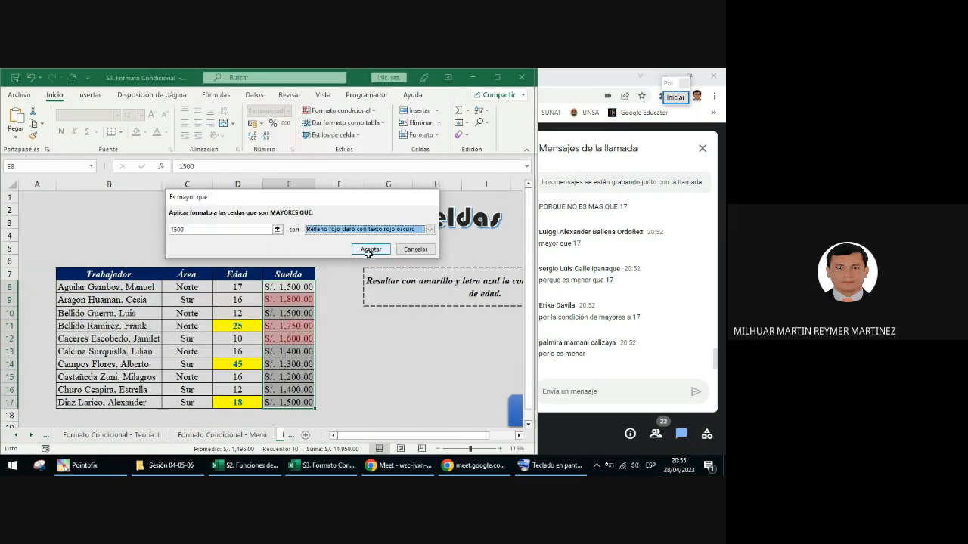
{"action": "left_click", "coordinate": [370, 250]}
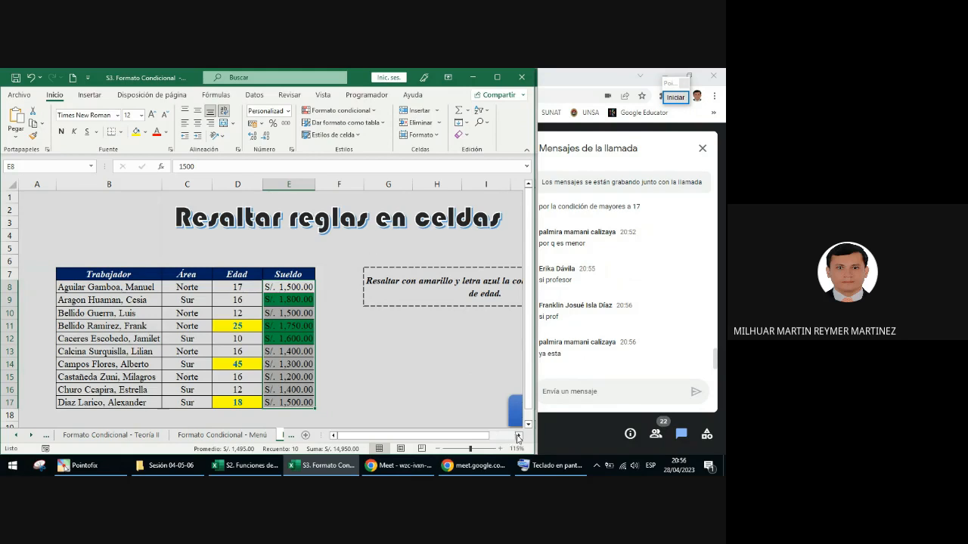
Step: Return to the Formato Condicional menu sheet and open the Barras de datos exercise from it
{"action": "left_click", "coordinate": [520, 437]}
{"action": "left_click", "coordinate": [520, 436]}
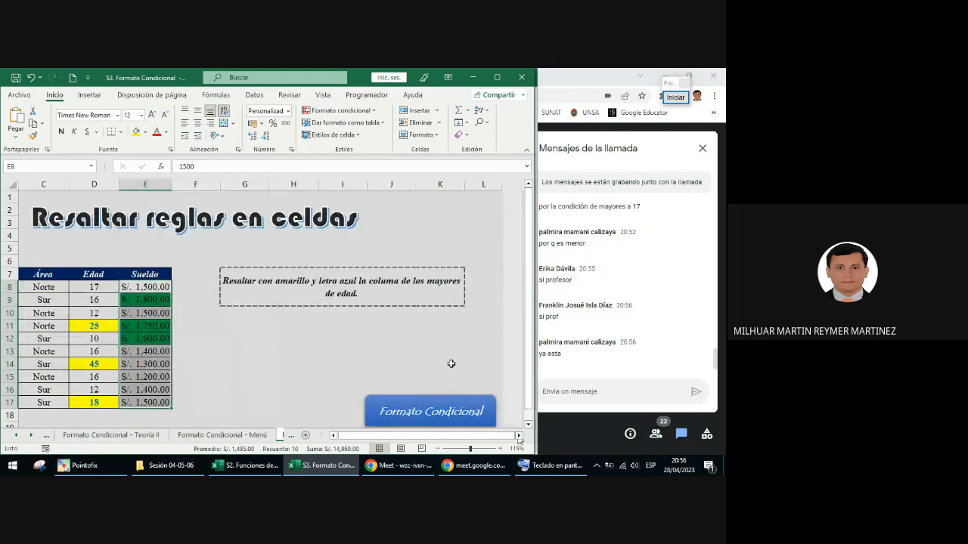
{"action": "scroll", "coordinate": [447, 368], "scroll_direction": "down", "scroll_amount": 1}
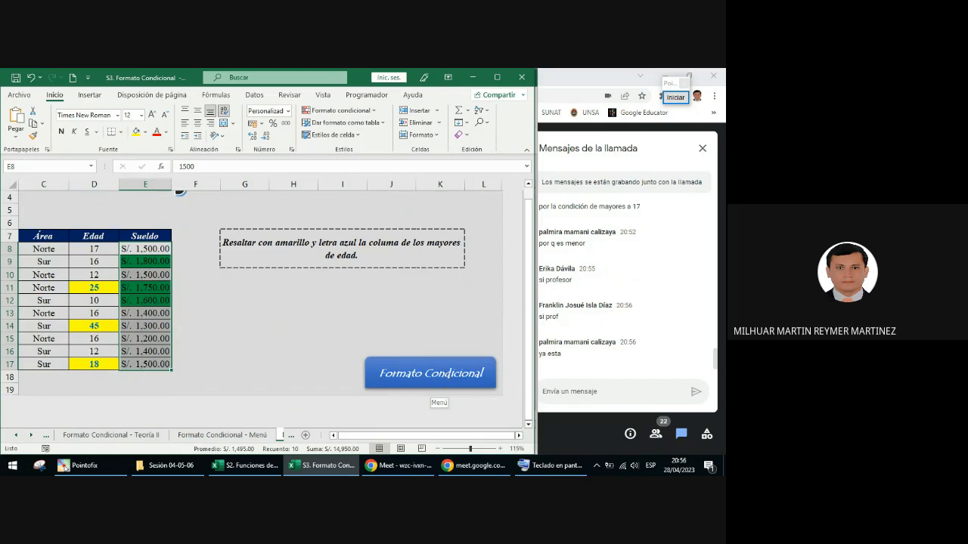
{"action": "left_click", "coordinate": [431, 373]}
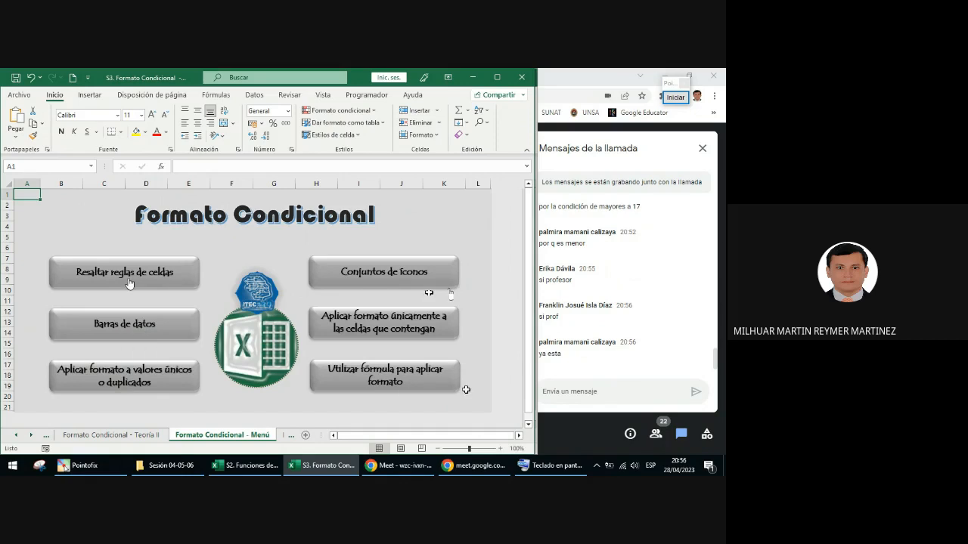
{"action": "left_click", "coordinate": [143, 330]}
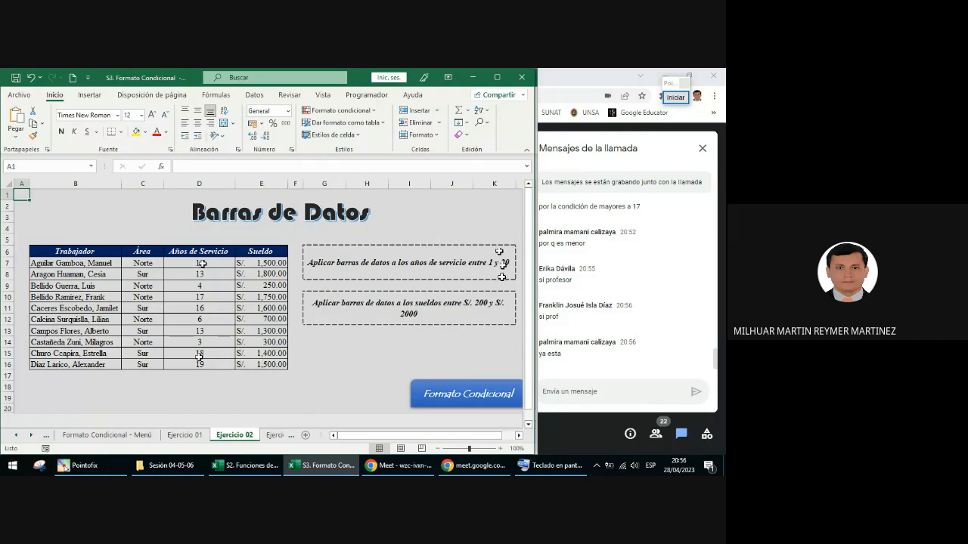
{"action": "left_click", "coordinate": [465, 400]}
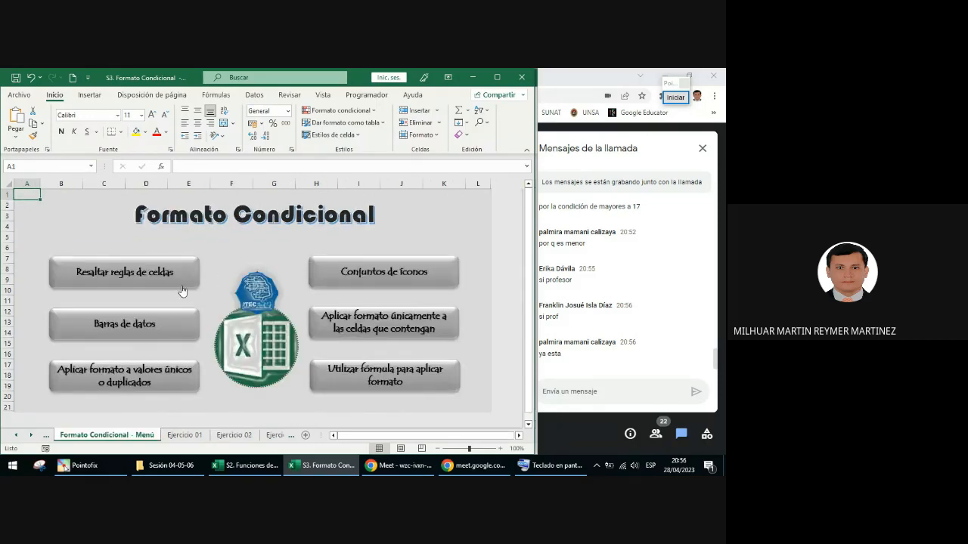
{"action": "left_click", "coordinate": [140, 330]}
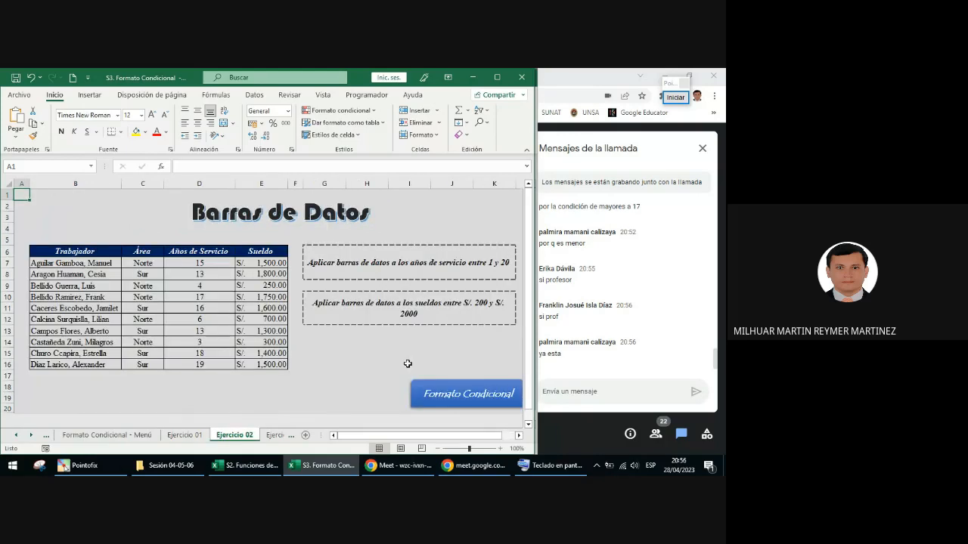
Step: Start a new data bar rule through Más reglas for the Años de Servicio values D7:D16
{"action": "left_click", "coordinate": [219, 265]}
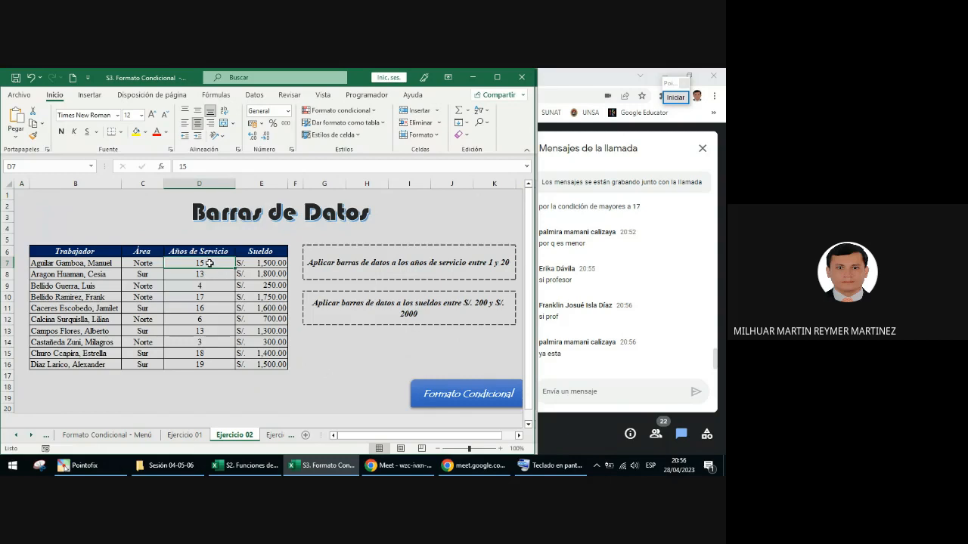
{"action": "mouse_move", "coordinate": [520, 469]}
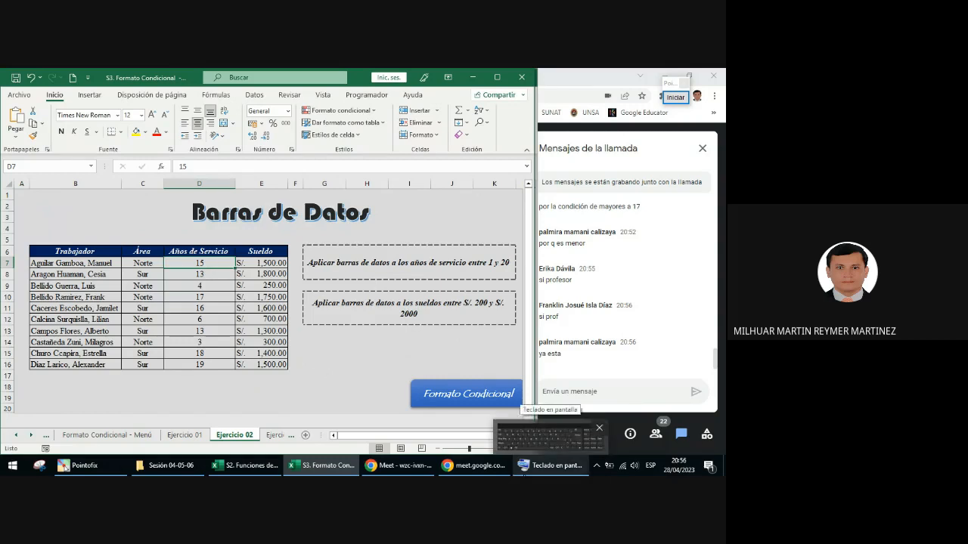
{"action": "key", "text": "ctrl+shift+Down"}
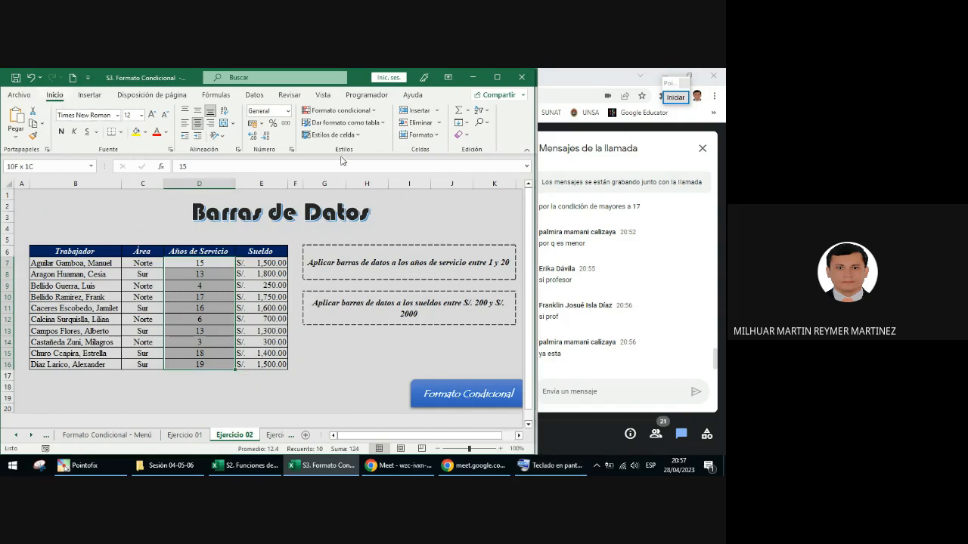
{"action": "left_click", "coordinate": [353, 110]}
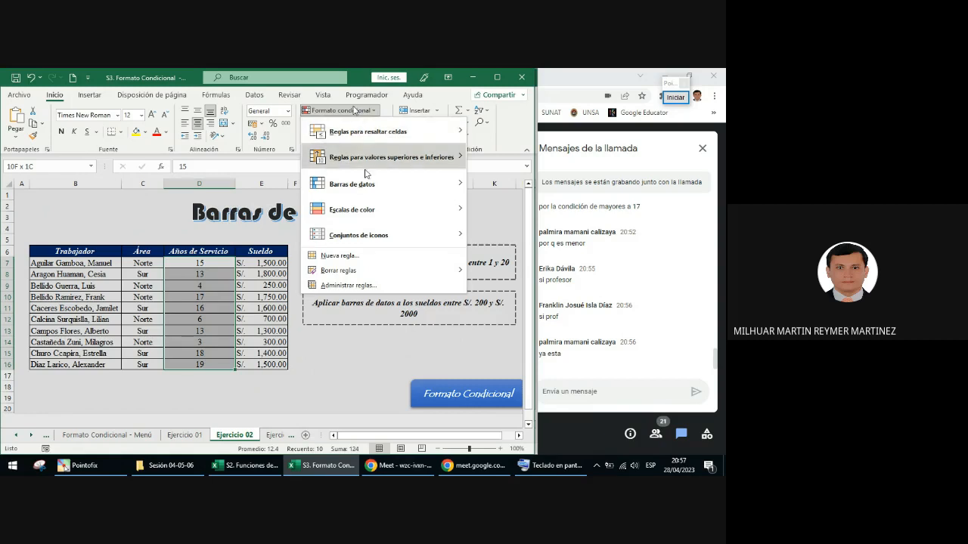
{"action": "mouse_move", "coordinate": [341, 189]}
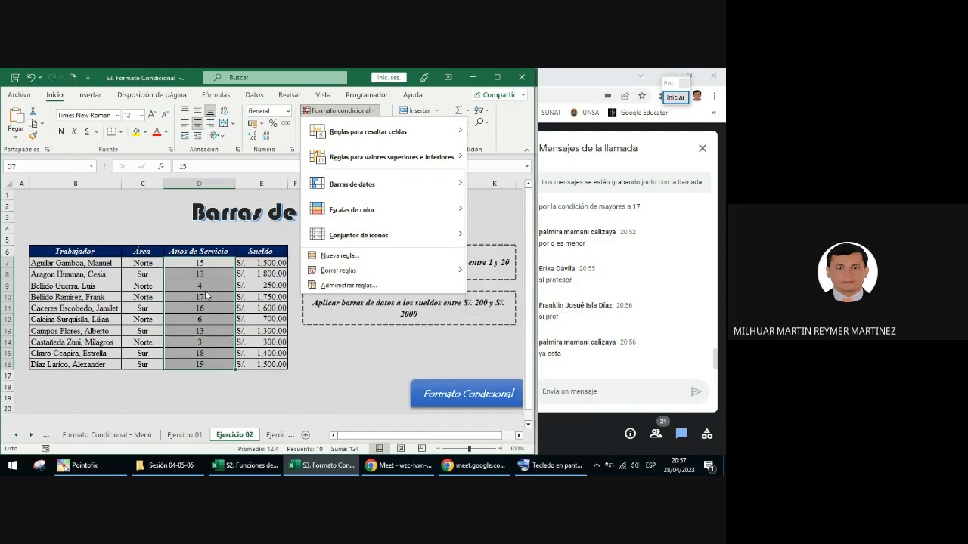
{"action": "left_click", "coordinate": [340, 112]}
{"action": "left_click", "coordinate": [340, 112]}
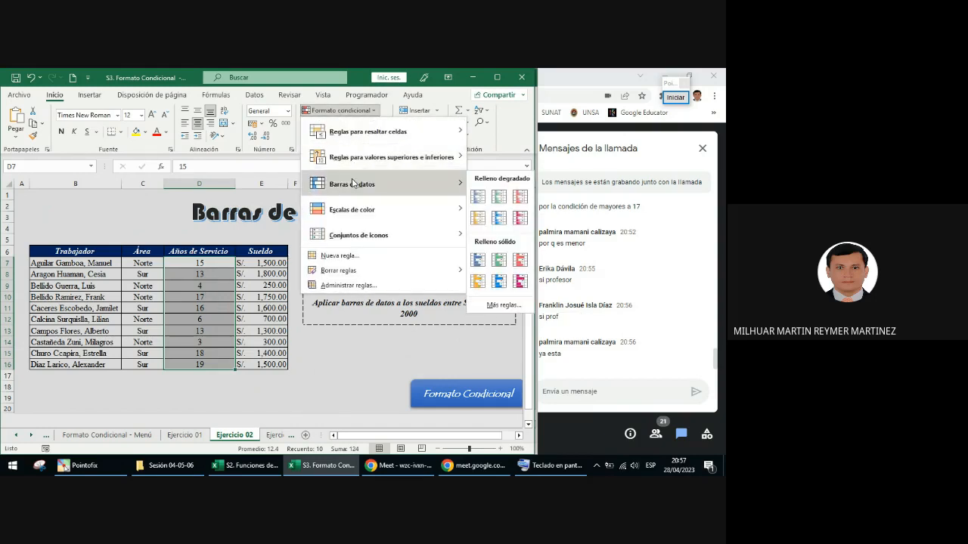
{"action": "left_click", "coordinate": [517, 306]}
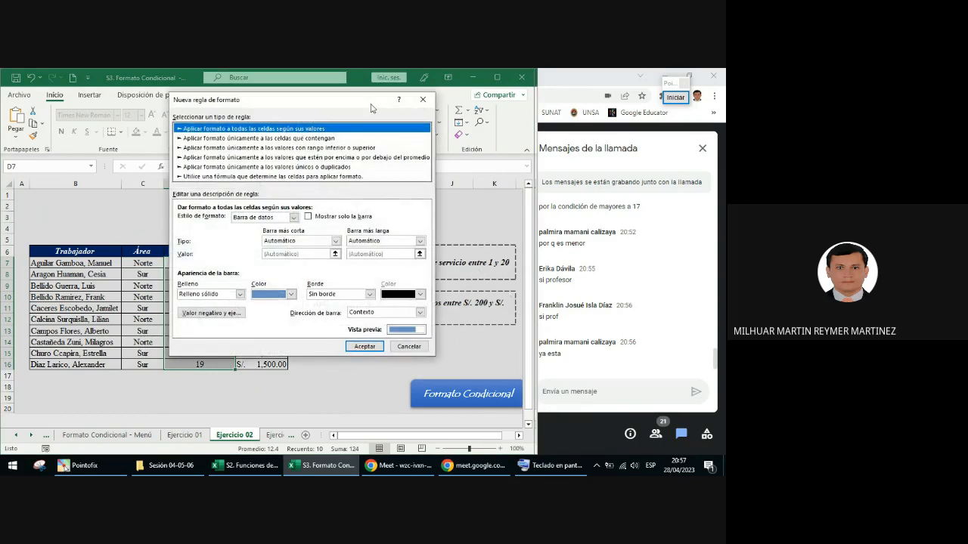
{"action": "left_click_drag", "start_coordinate": [354, 105], "coordinate": [328, 159]}
Step: Annotate the rule dialog with a rectangle around the rule description and a green check mark beside Estilo de formato
{"action": "left_click", "coordinate": [675, 97]}
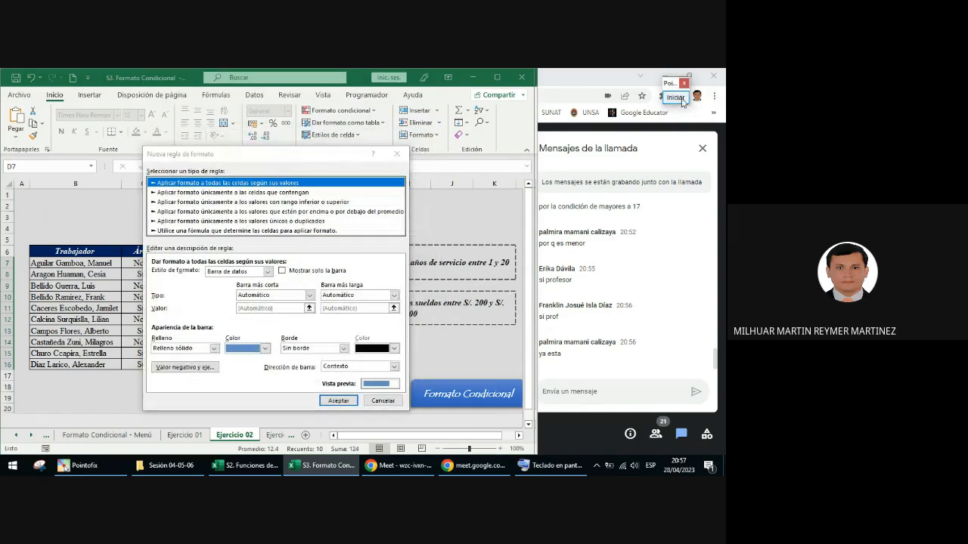
{"action": "left_click_drag", "start_coordinate": [144, 256], "coordinate": [402, 391]}
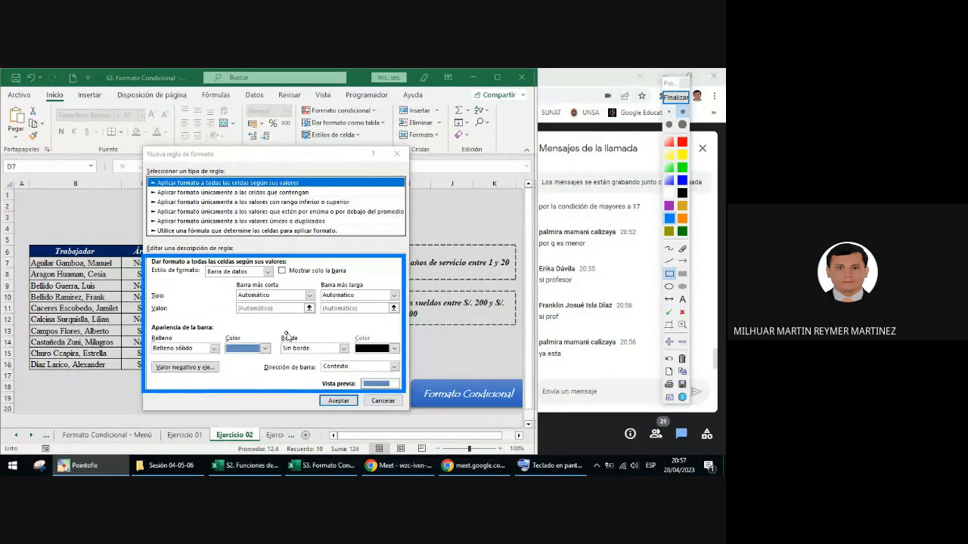
{"action": "left_click", "coordinate": [669, 312]}
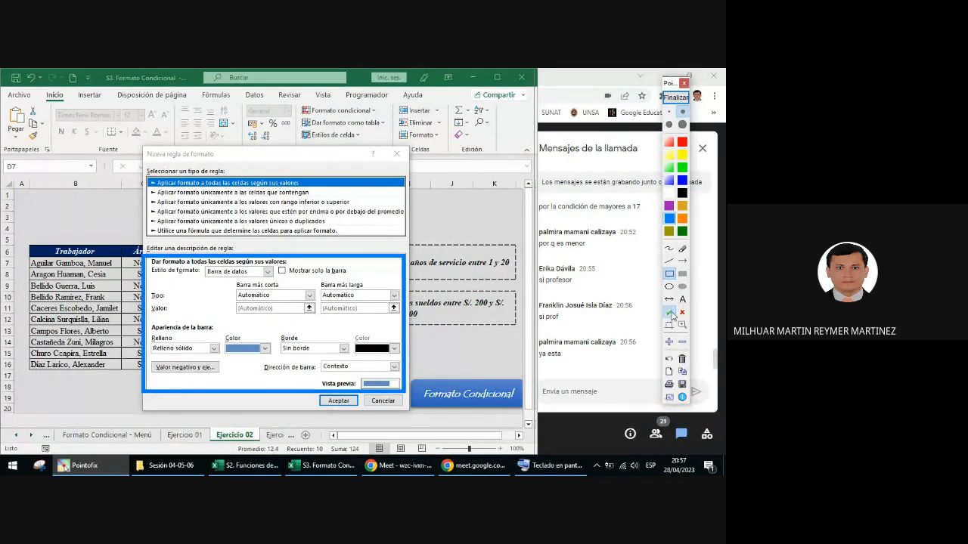
{"action": "left_click", "coordinate": [205, 271]}
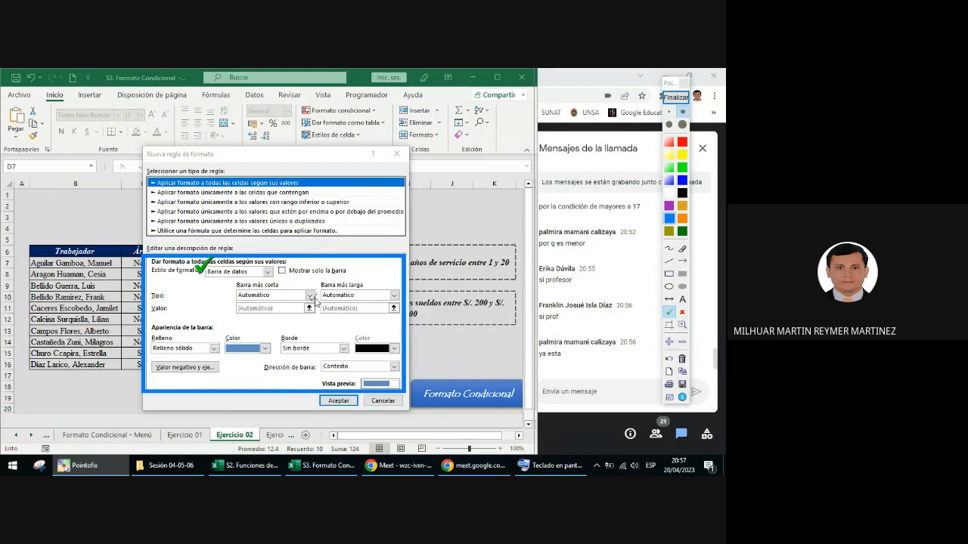
Step: Circle the Barra más corta and Barra más larga headings with ellipse annotations, and end the annotation
{"action": "left_click", "coordinate": [670, 287]}
{"action": "left_click_drag", "start_coordinate": [248, 279], "coordinate": [280, 292]}
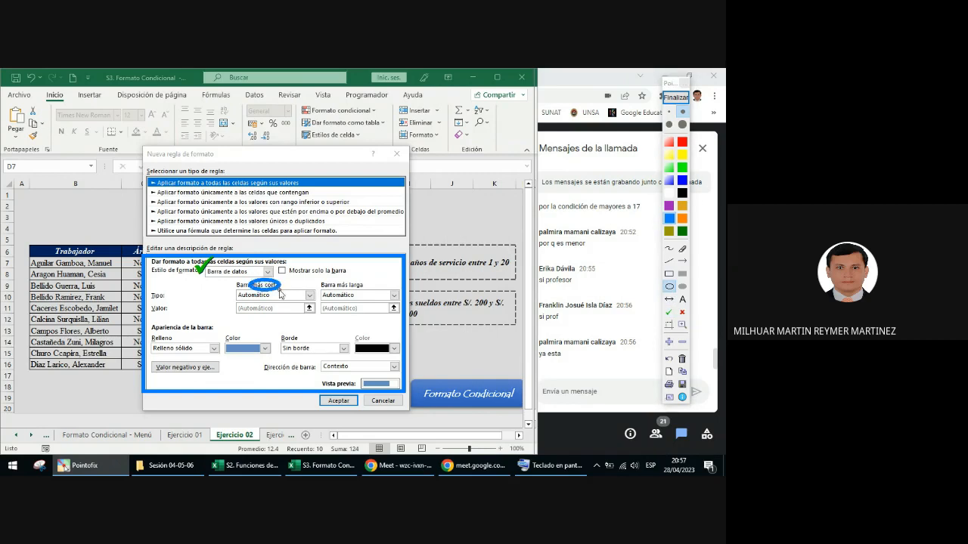
{"action": "left_click_drag", "start_coordinate": [335, 279], "coordinate": [347, 287]}
{"action": "left_click_drag", "start_coordinate": [365, 294], "coordinate": [366, 294]}
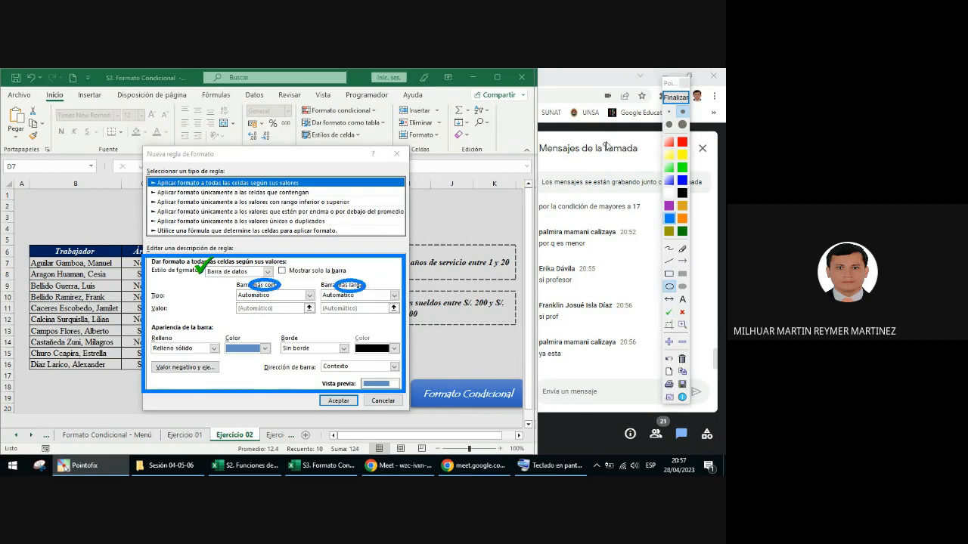
{"action": "left_click", "coordinate": [676, 97]}
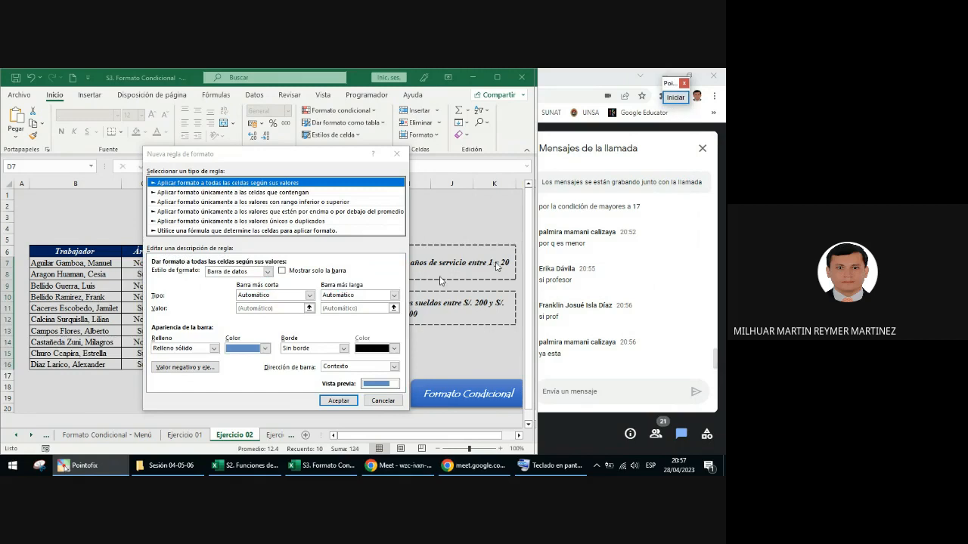
Step: Set the type of both the shortest and the longest data bar to Número
{"action": "left_click", "coordinate": [310, 295]}
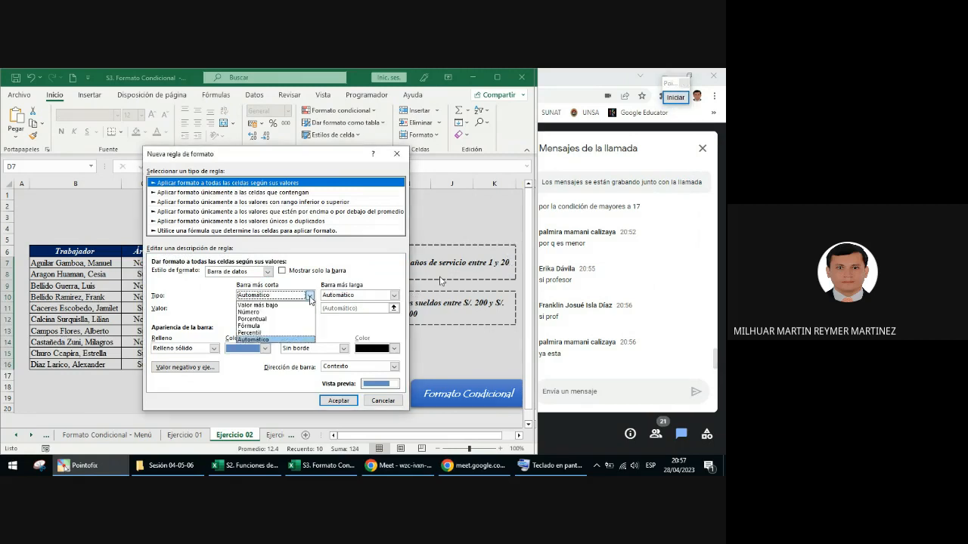
{"action": "left_click", "coordinate": [280, 312]}
{"action": "left_click", "coordinate": [394, 295]}
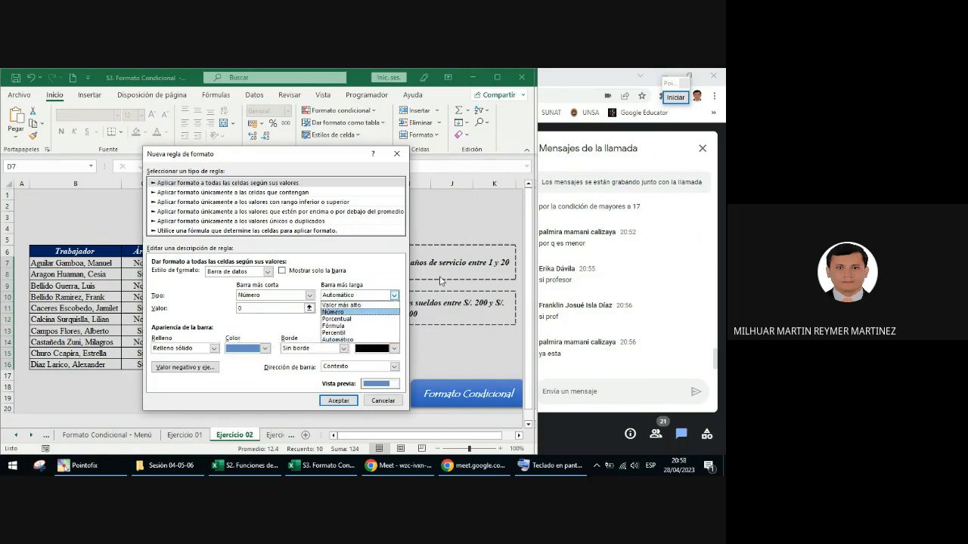
{"action": "left_click", "coordinate": [333, 312]}
{"action": "left_click", "coordinate": [310, 295]}
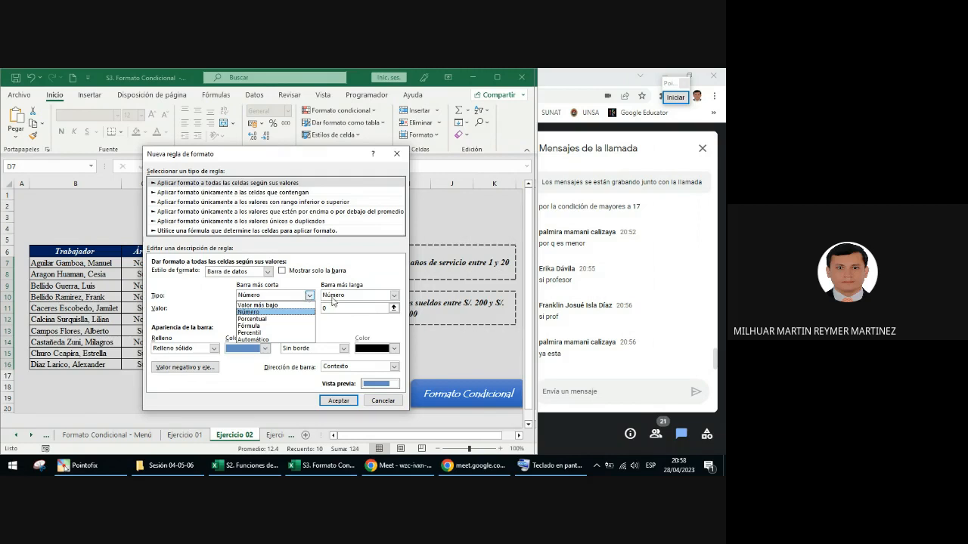
{"action": "left_click", "coordinate": [306, 313]}
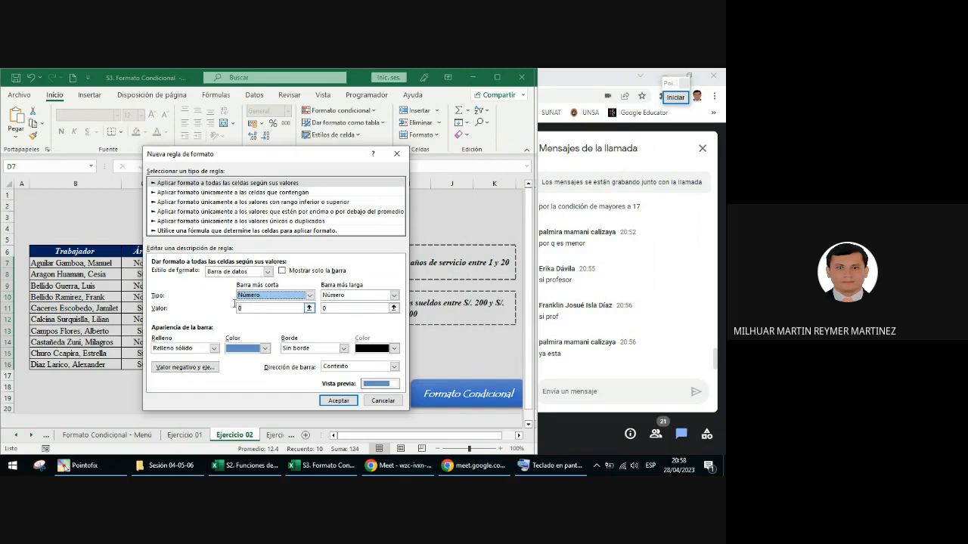
Step: Set the shortest data bar's value to 1 and the longest data bar's value to 20
{"action": "left_click_drag", "start_coordinate": [244, 307], "coordinate": [235, 304]}
{"action": "type", "text": "1"}
{"action": "left_click_drag", "start_coordinate": [334, 309], "coordinate": [317, 311]}
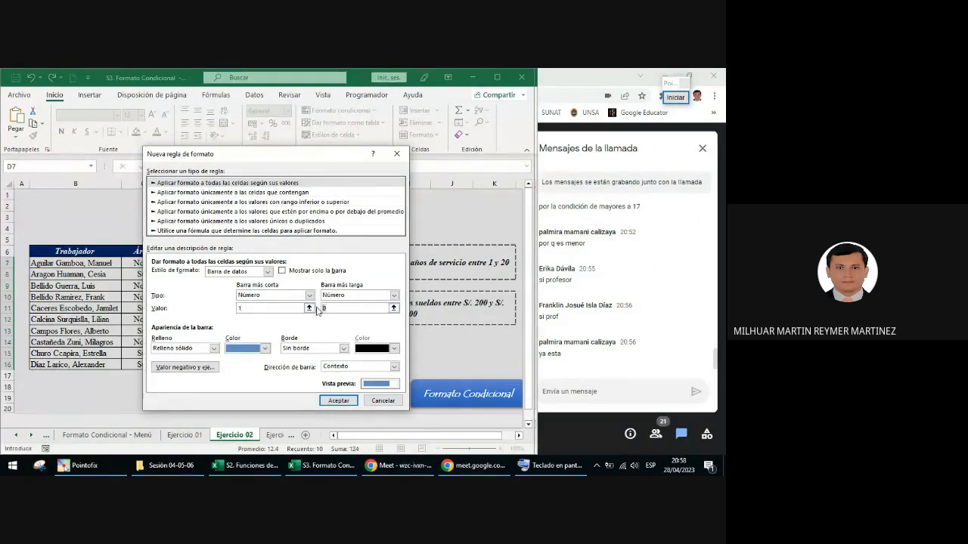
{"action": "type", "text": "20"}
Step: Give the data bars a red fill with a solid dark gold border, and create the rule
{"action": "left_click", "coordinate": [265, 349]}
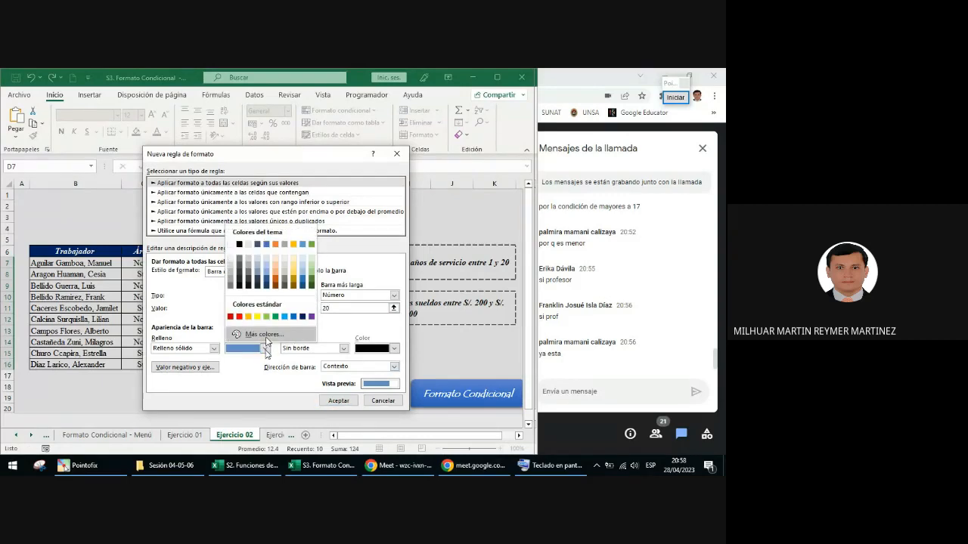
{"action": "left_click", "coordinate": [239, 316]}
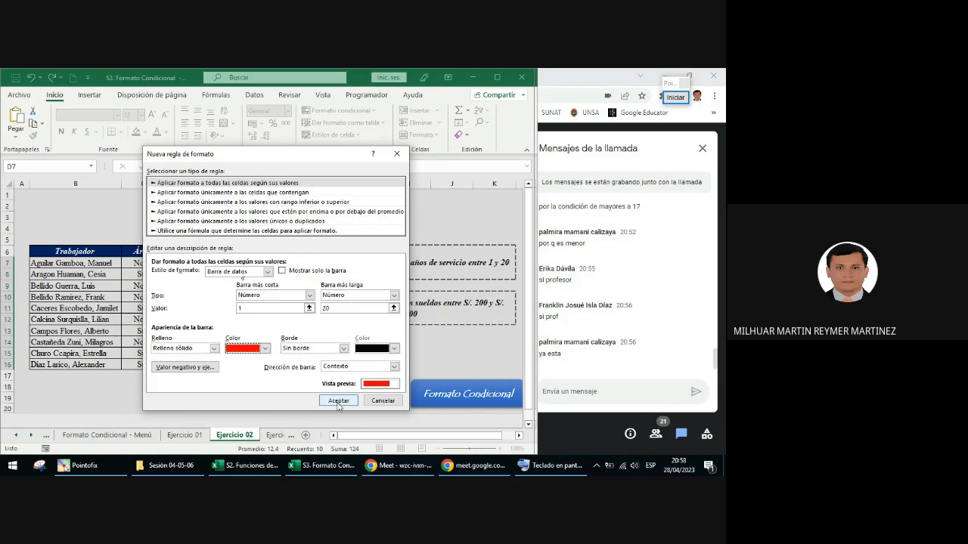
{"action": "left_click", "coordinate": [344, 349]}
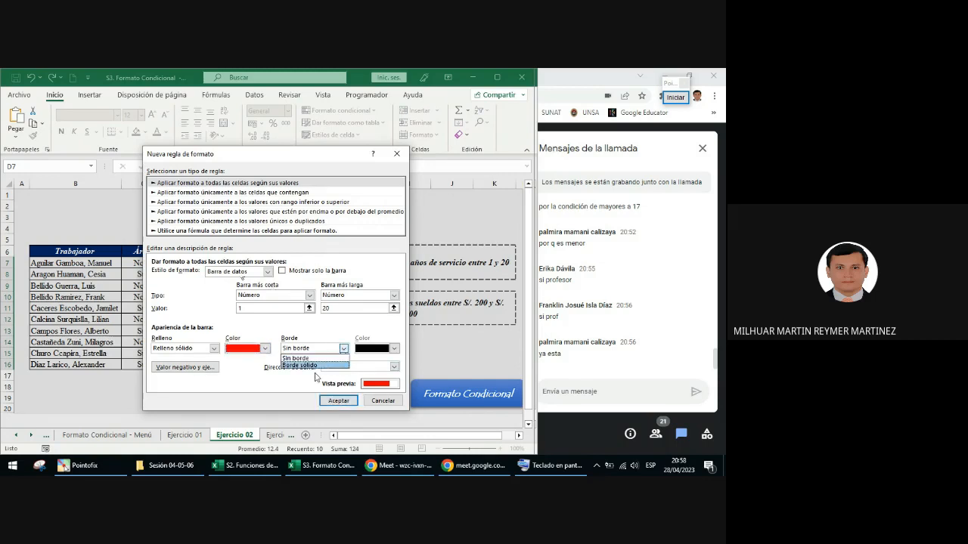
{"action": "left_click", "coordinate": [306, 366]}
{"action": "left_click", "coordinate": [394, 349]}
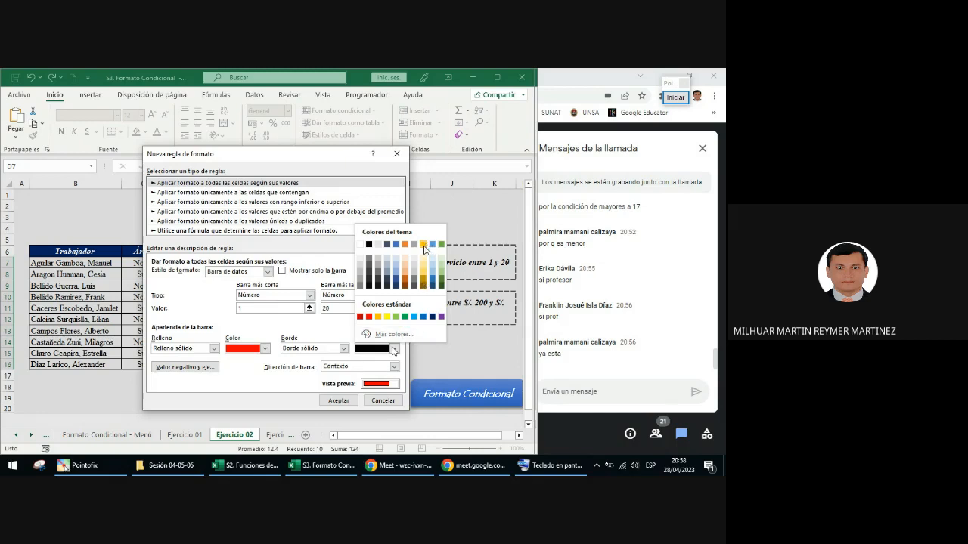
{"action": "left_click", "coordinate": [424, 282]}
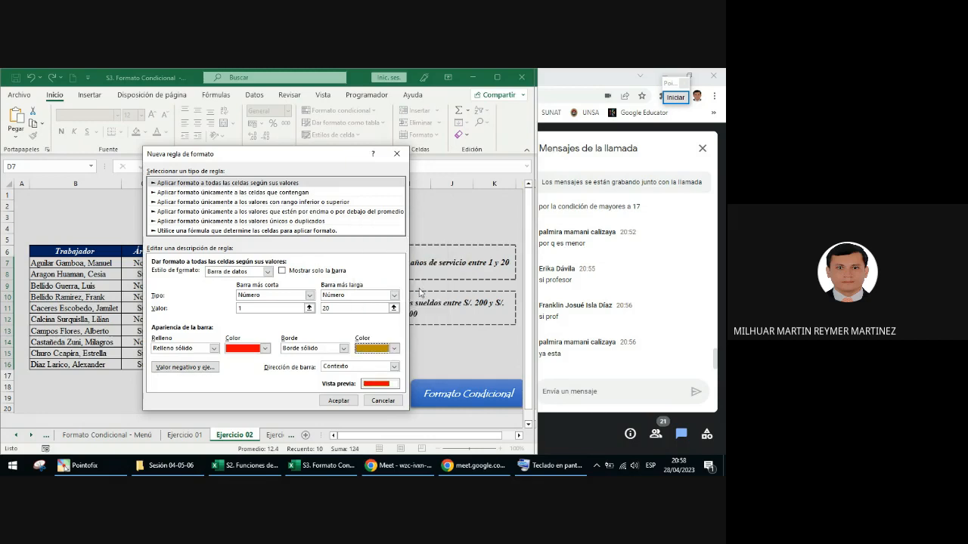
{"action": "left_click", "coordinate": [394, 348]}
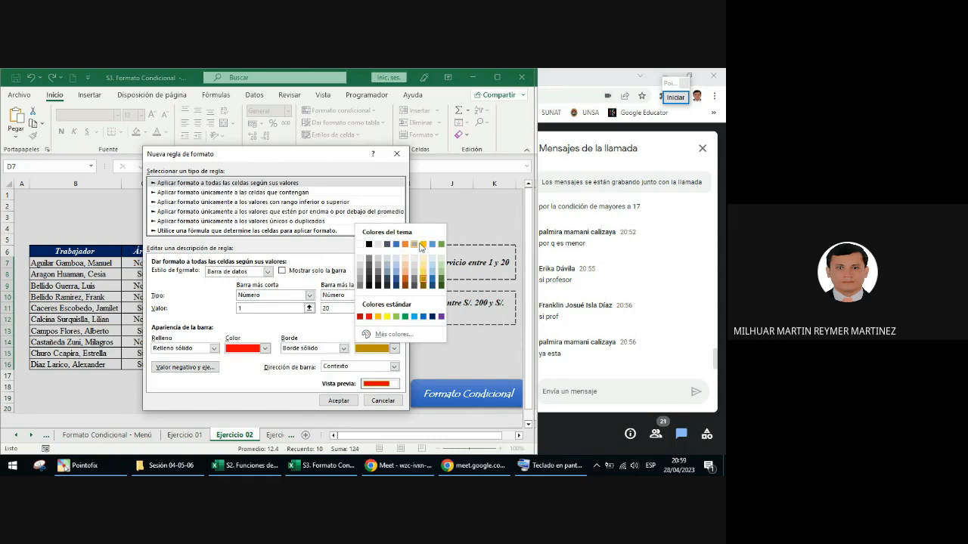
{"action": "left_click", "coordinate": [423, 279]}
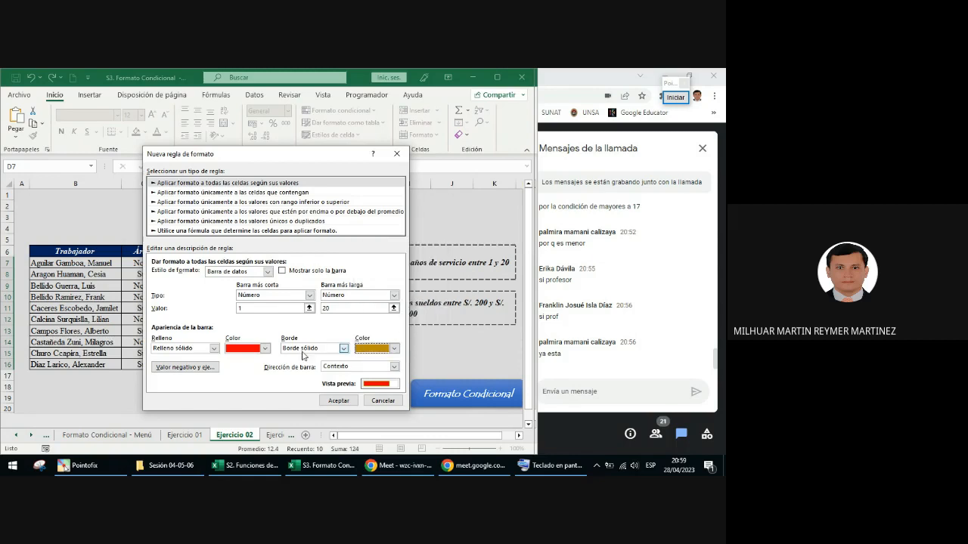
{"action": "left_click", "coordinate": [344, 401]}
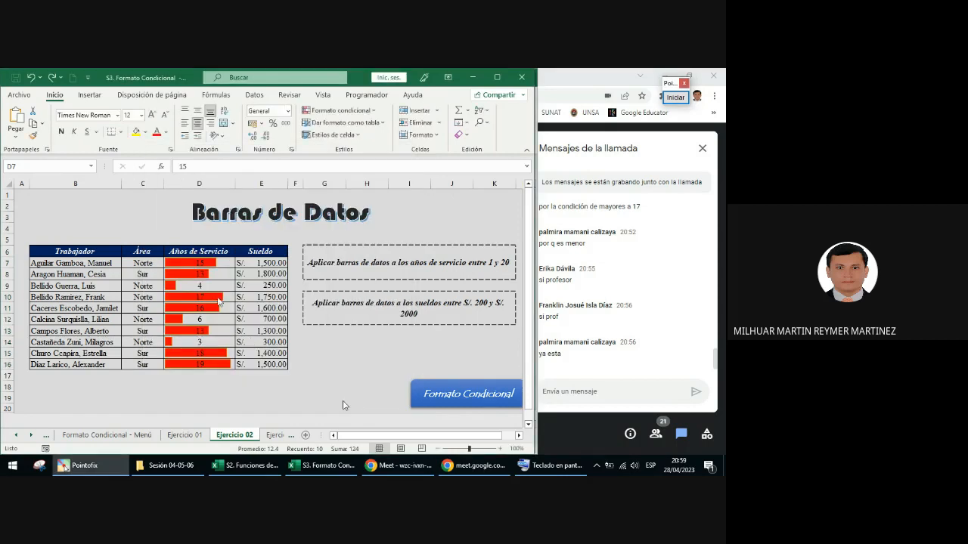
Step: Edit the existing data bar rule on D7:D16, setting its border colour to green
{"action": "left_click", "coordinate": [248, 339]}
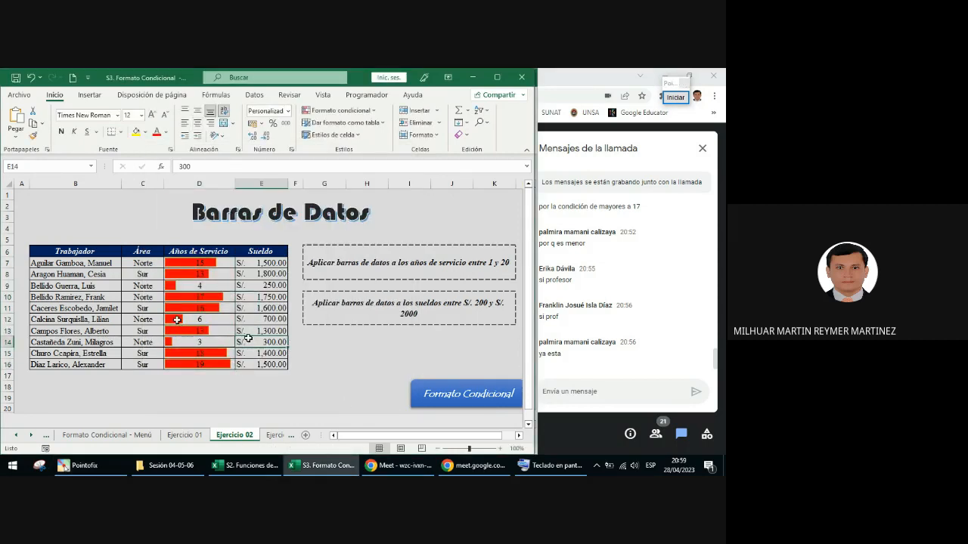
{"action": "left_click_drag", "start_coordinate": [221, 262], "coordinate": [221, 365]}
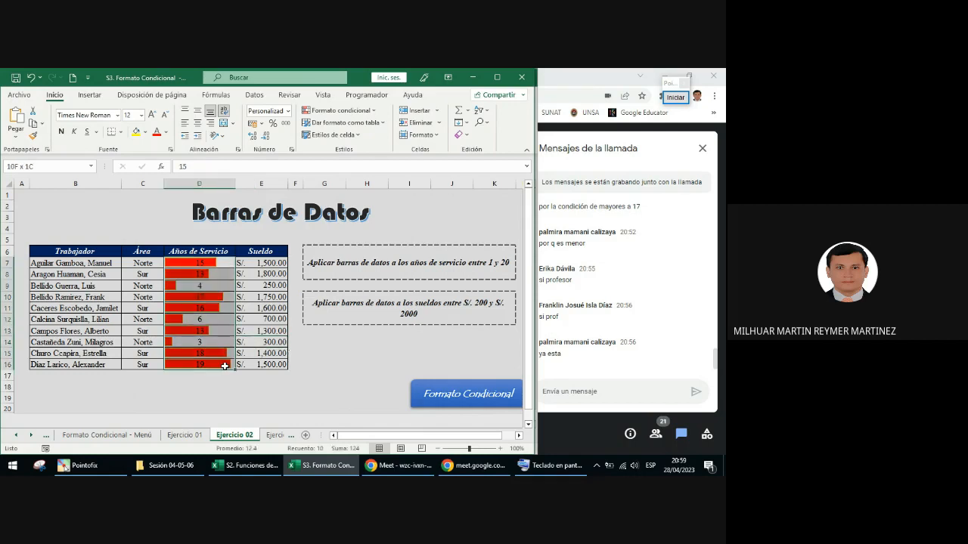
{"action": "left_click_drag", "start_coordinate": [213, 263], "coordinate": [231, 365]}
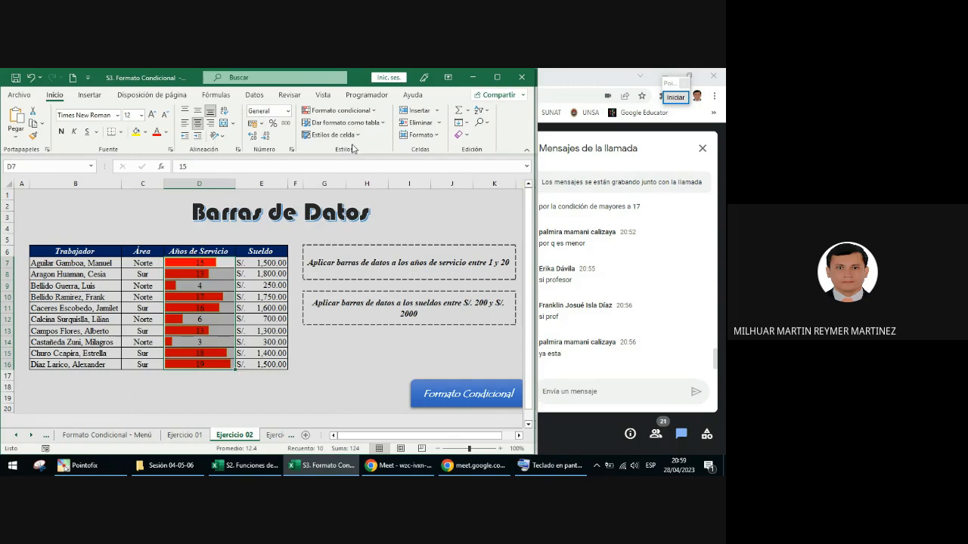
{"action": "left_click", "coordinate": [363, 111]}
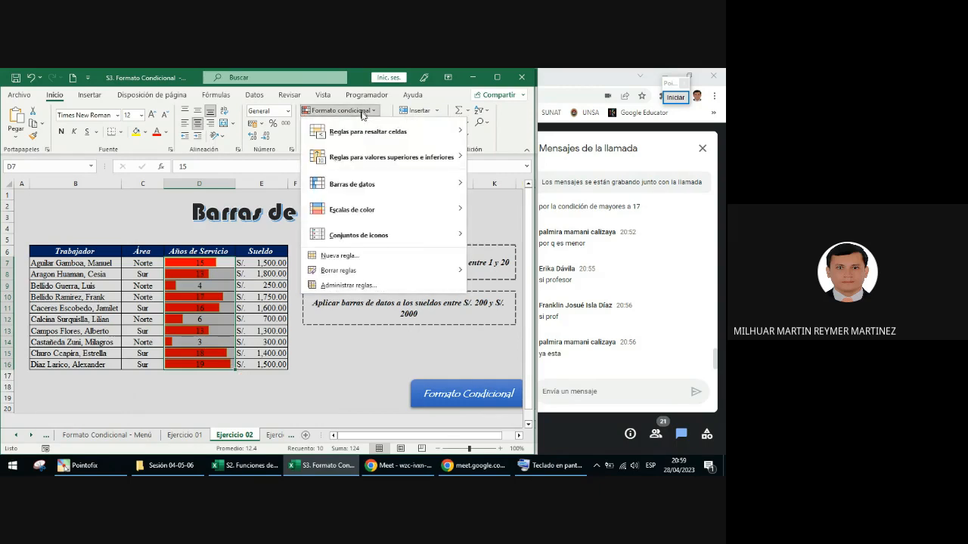
{"action": "left_click", "coordinate": [344, 285]}
{"action": "left_click", "coordinate": [167, 274]}
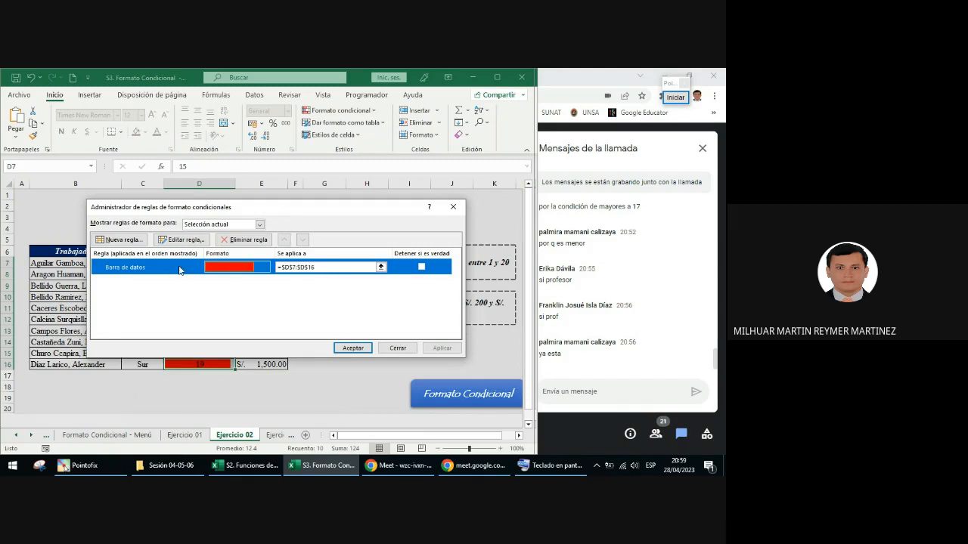
{"action": "left_click", "coordinate": [185, 240]}
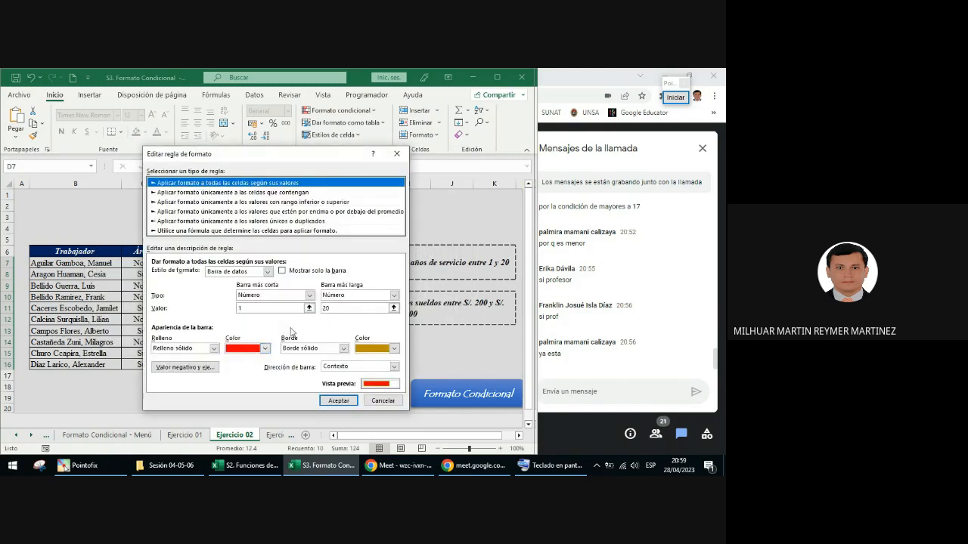
{"action": "left_click", "coordinate": [393, 350]}
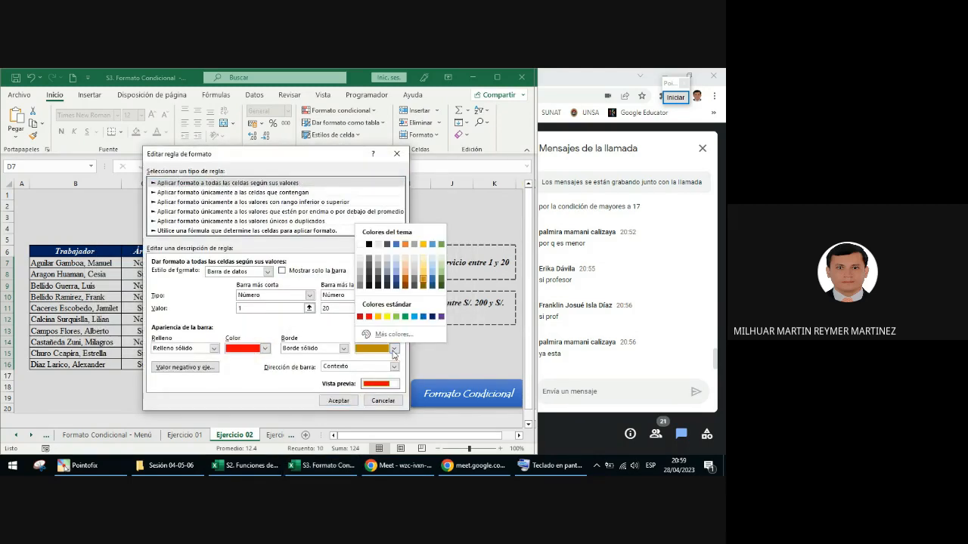
{"action": "left_click", "coordinate": [405, 317]}
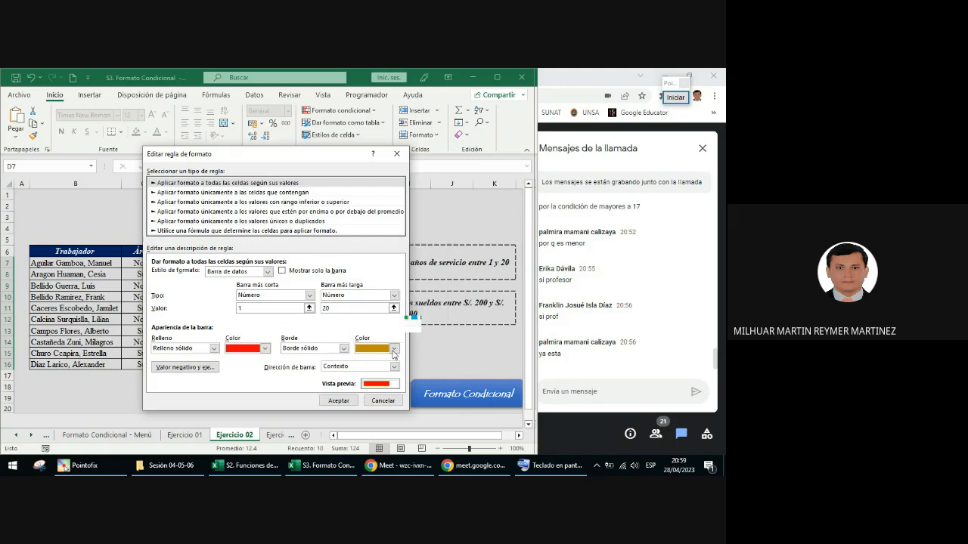
{"action": "left_click", "coordinate": [345, 403]}
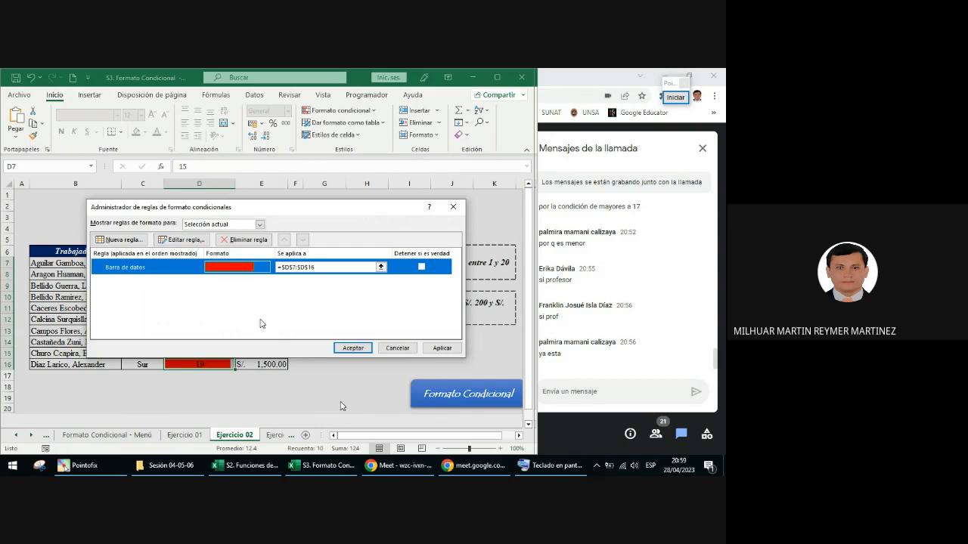
Step: Apply the edited data bar rule with the rules manager moved clear of the table, and close the manager
{"action": "left_click_drag", "start_coordinate": [285, 209], "coordinate": [267, 89]}
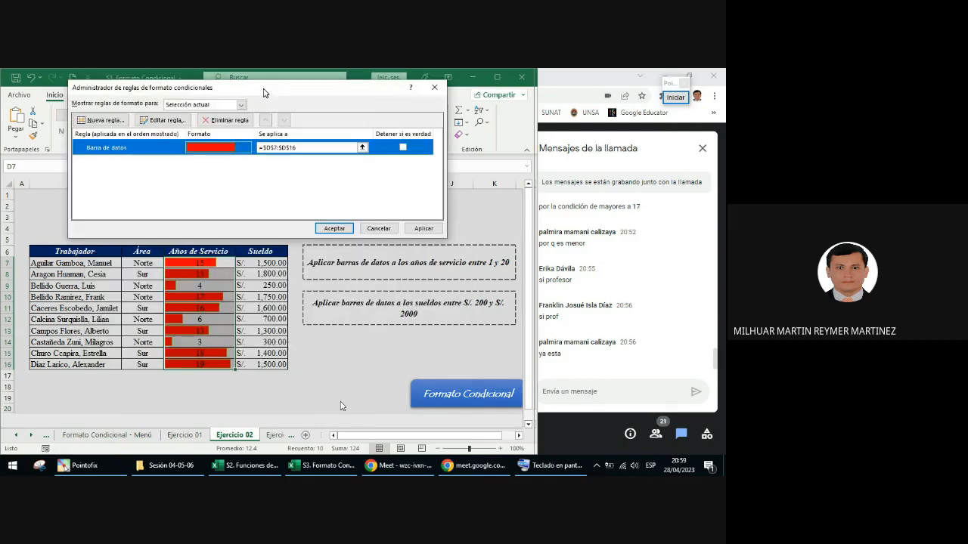
{"action": "left_click", "coordinate": [423, 228]}
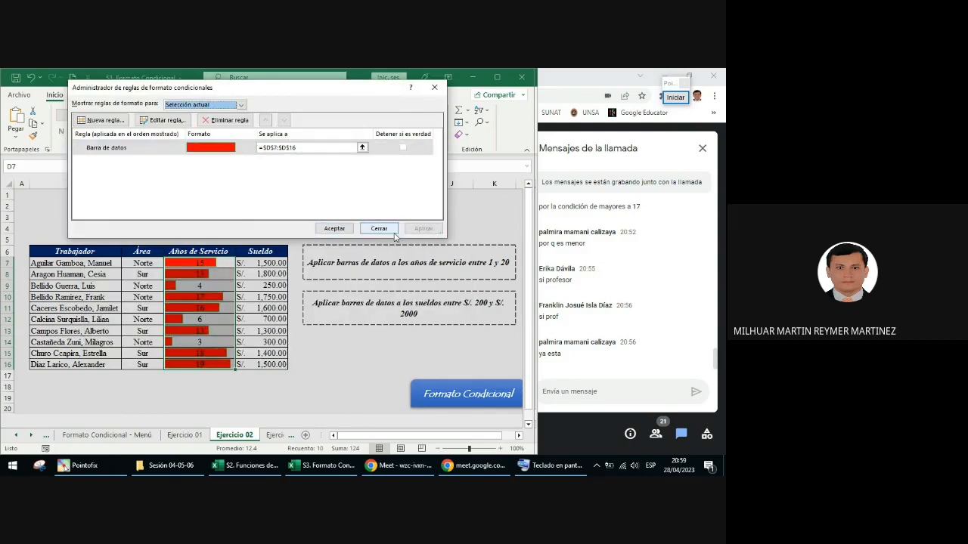
{"action": "left_click", "coordinate": [434, 87]}
Step: Examine the data bars and their borders in the Años de Servicio column up close
{"action": "left_click", "coordinate": [215, 297]}
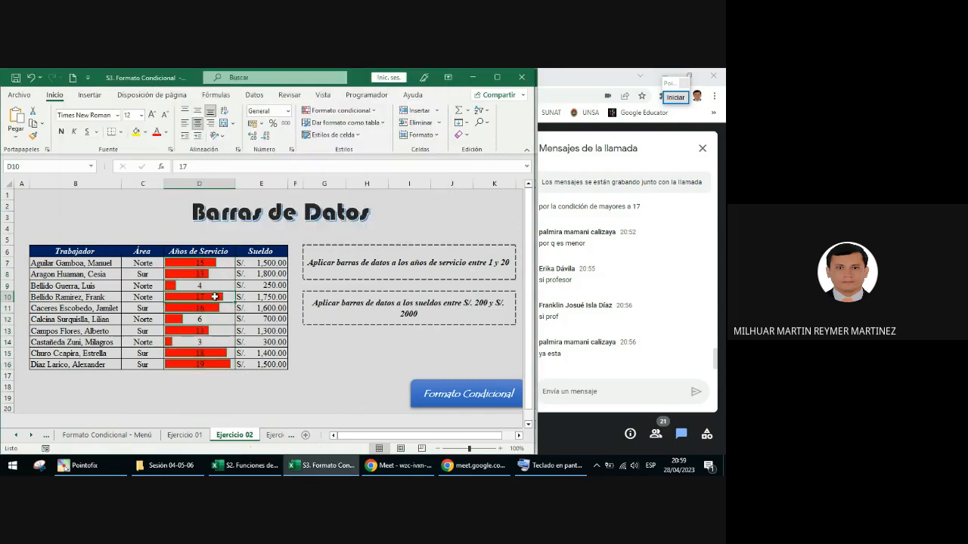
{"action": "scroll", "coordinate": [226, 346], "scroll_direction": "up", "scroll_amount": 2, "text": "ctrl"}
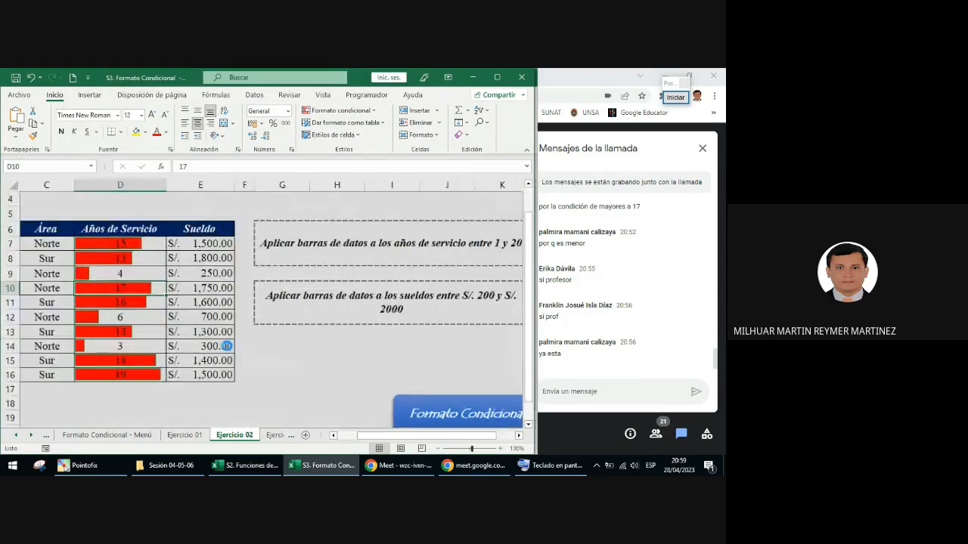
{"action": "scroll", "coordinate": [226, 345], "scroll_direction": "up", "scroll_amount": 6, "text": "ctrl"}
{"action": "left_click", "coordinate": [133, 232]}
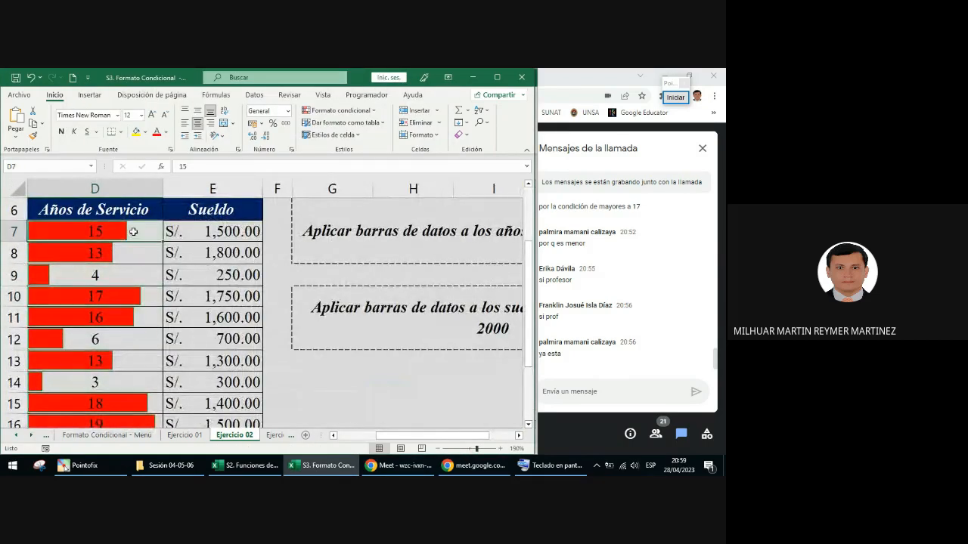
{"action": "left_click", "coordinate": [348, 399]}
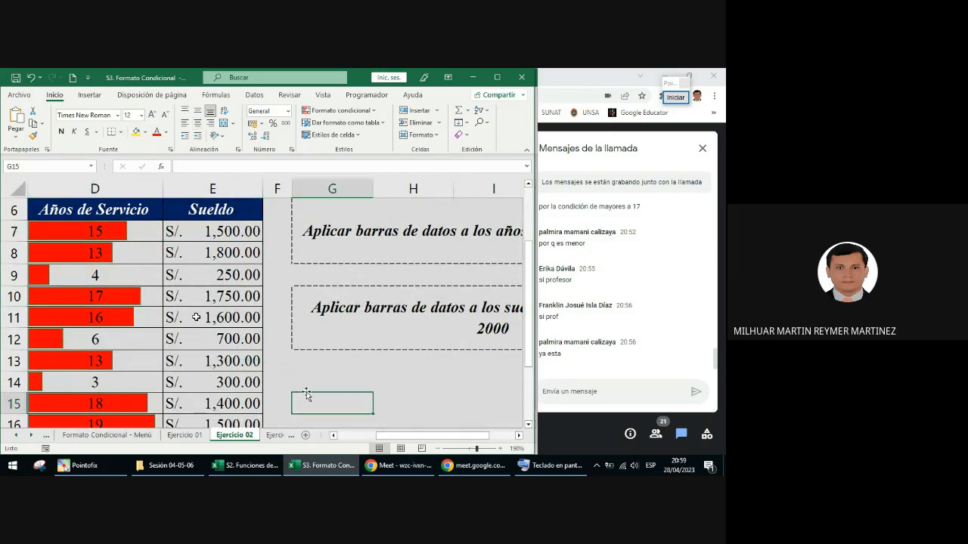
{"action": "left_click_drag", "start_coordinate": [428, 436], "coordinate": [415, 434]}
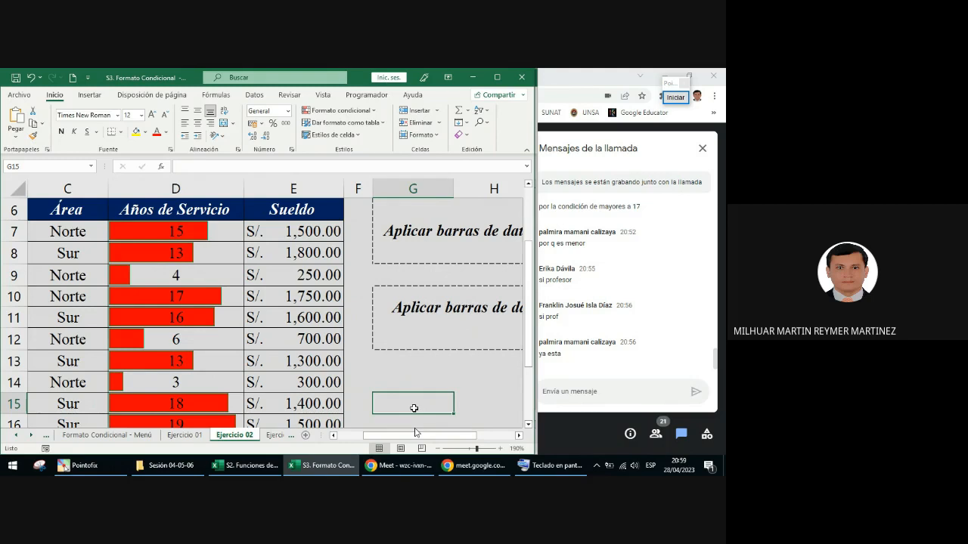
Step: Review the value range, fill and border settings of the data bar rule on D7:D16
{"action": "left_click", "coordinate": [224, 233]}
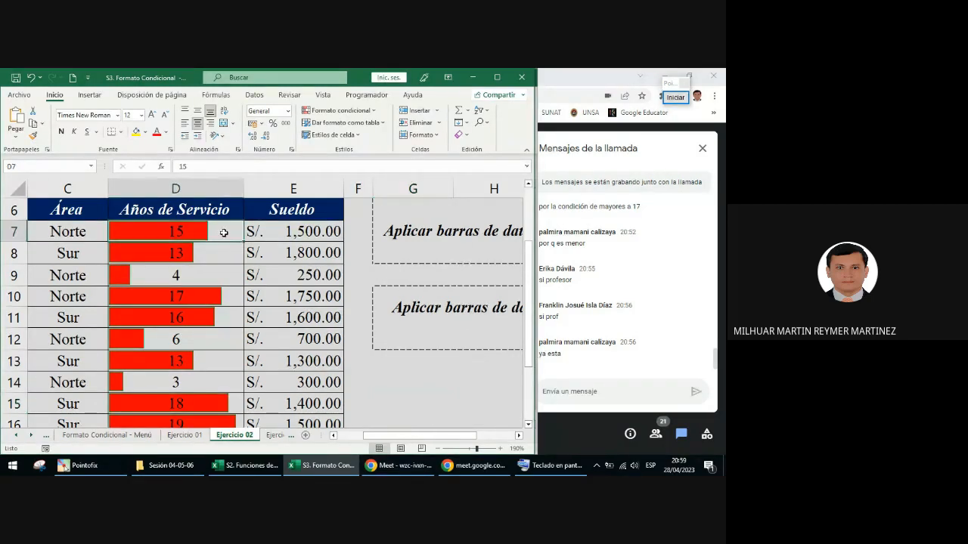
{"action": "key", "text": "ctrl+shift+Down"}
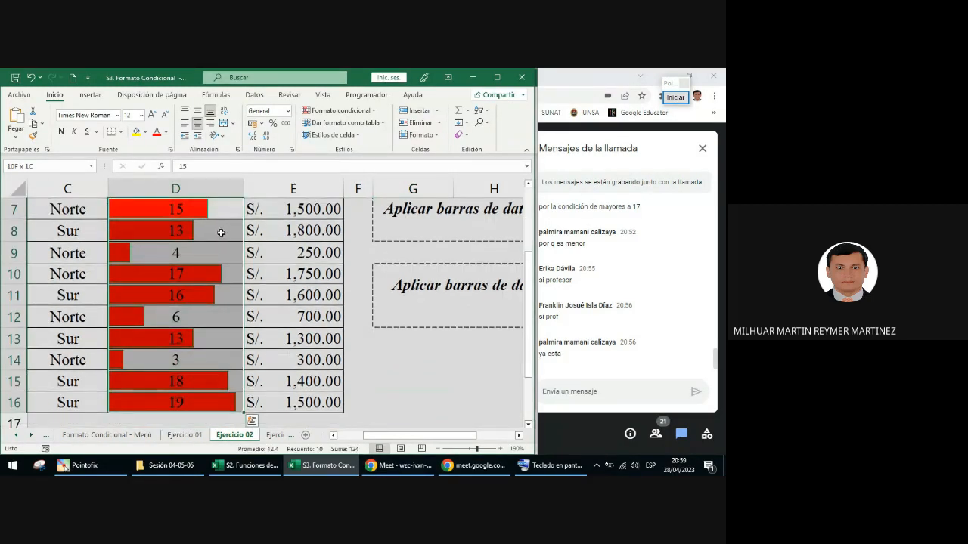
{"action": "left_click", "coordinate": [350, 111]}
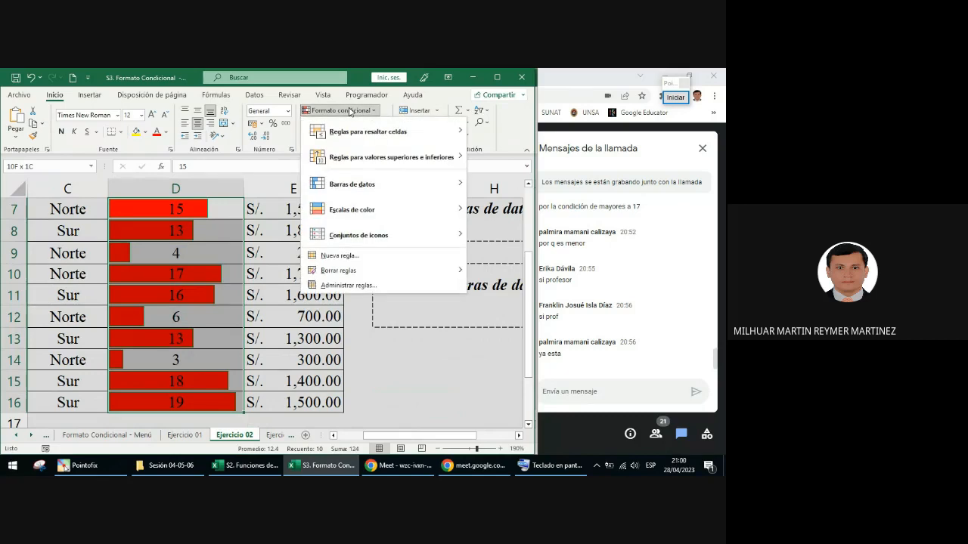
{"action": "left_click", "coordinate": [348, 285]}
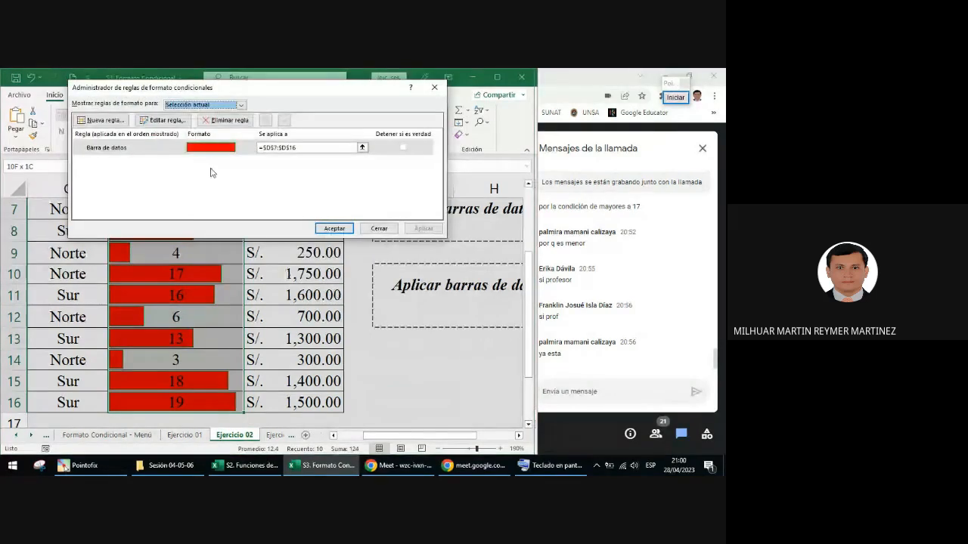
{"action": "left_click", "coordinate": [147, 150]}
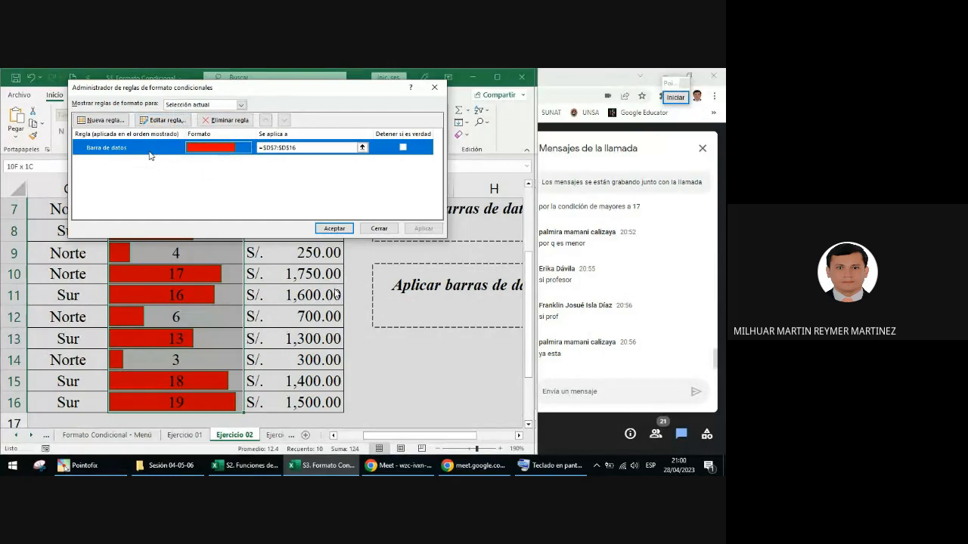
{"action": "left_click", "coordinate": [160, 121]}
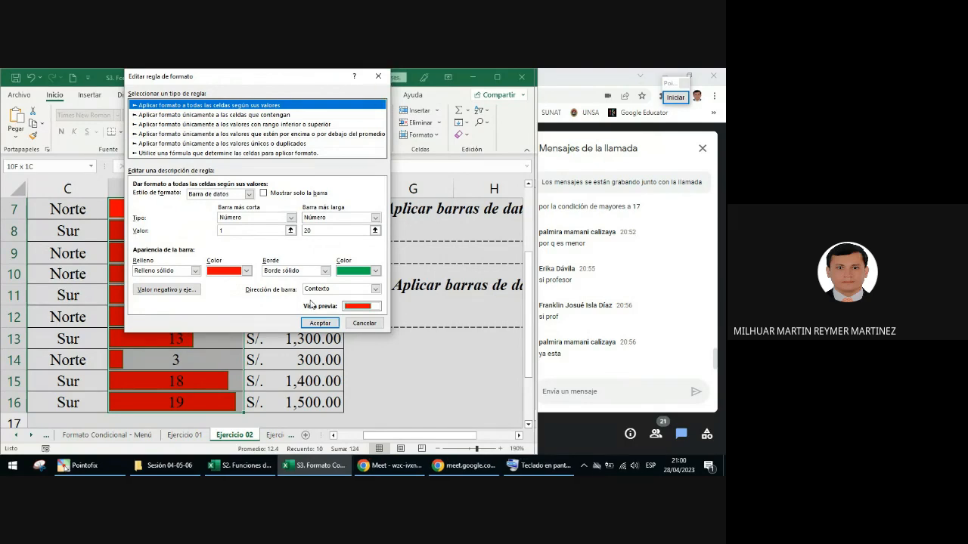
{"action": "left_click", "coordinate": [319, 323]}
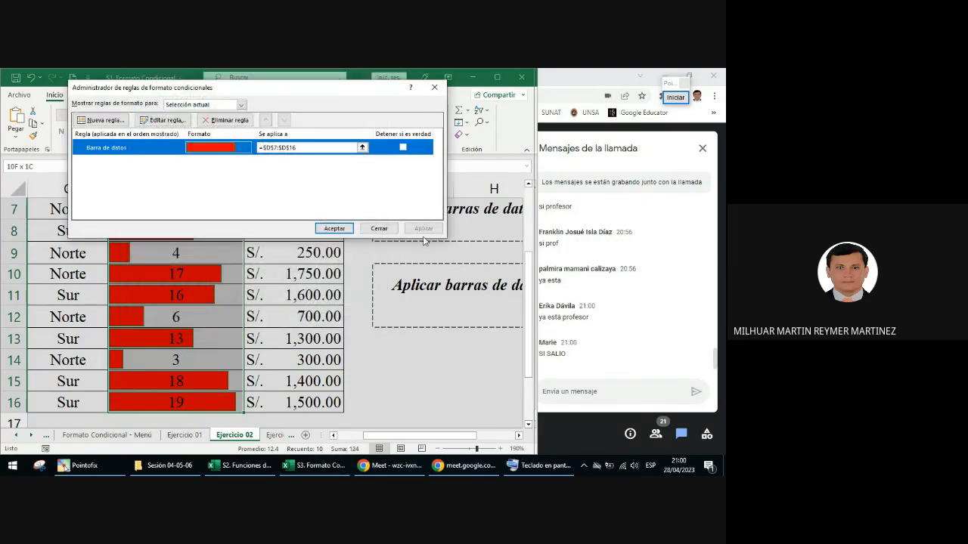
{"action": "left_click", "coordinate": [435, 87]}
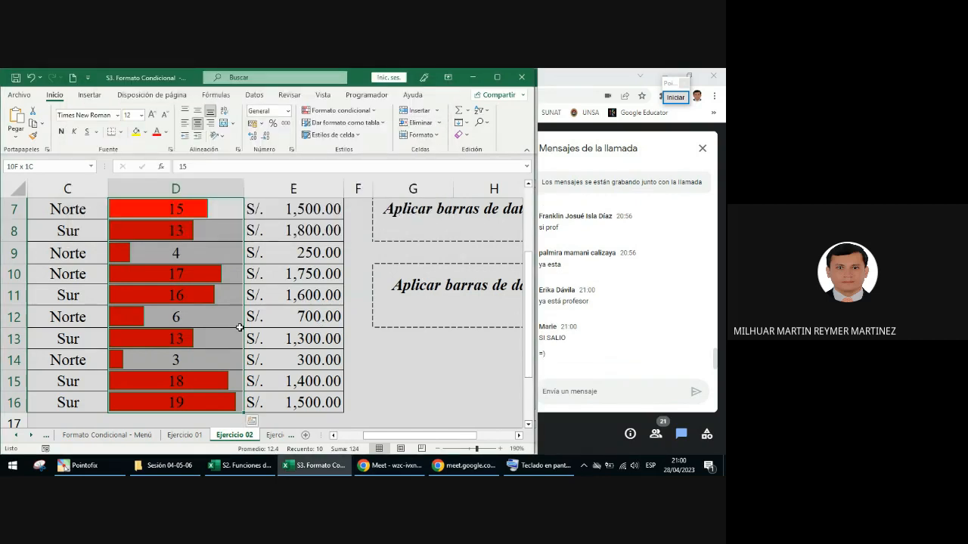
Step: Review the data bars in the Años de Servicio column, checking the values in D9 and D16
{"action": "left_click", "coordinate": [279, 289]}
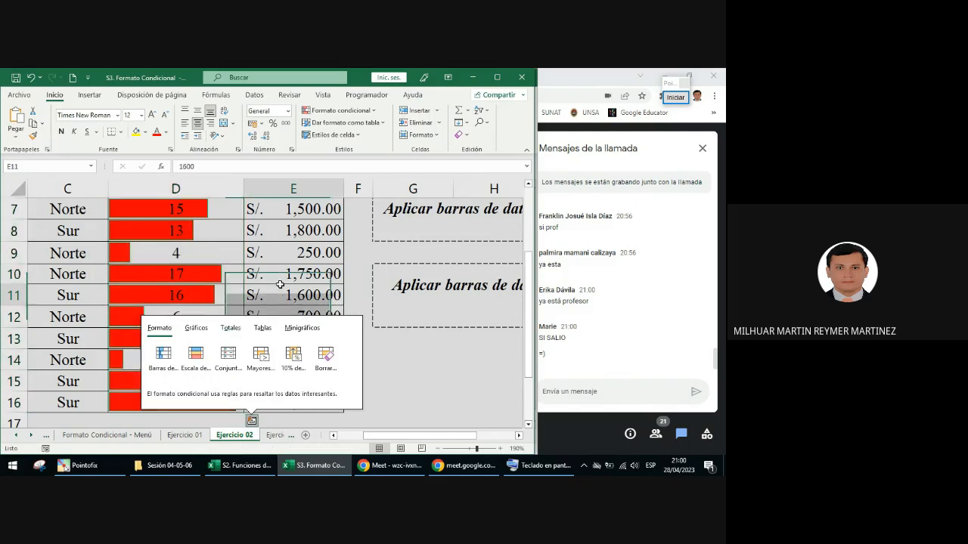
{"action": "scroll", "coordinate": [277, 285], "scroll_direction": "down", "scroll_amount": 1}
{"action": "scroll", "coordinate": [277, 288], "scroll_direction": "down", "scroll_amount": 1}
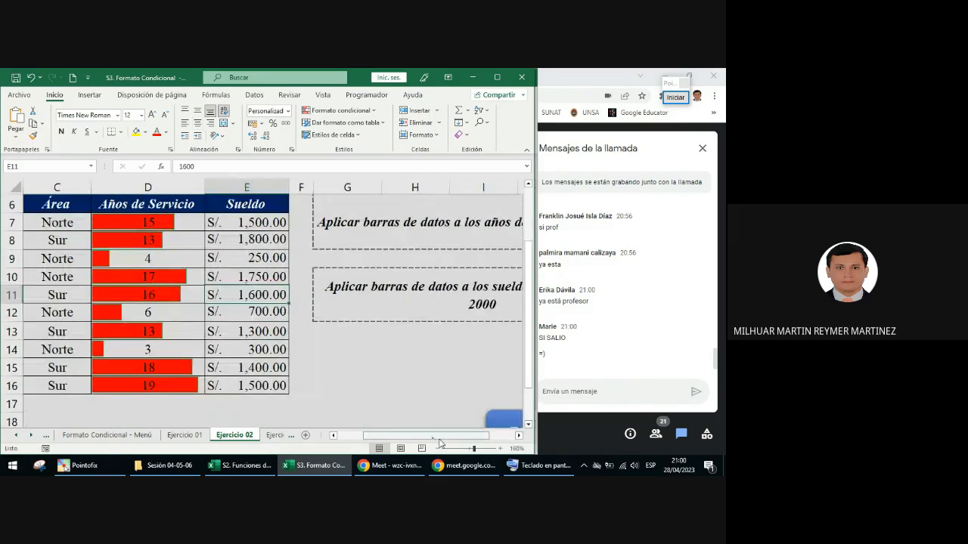
{"action": "left_click_drag", "start_coordinate": [439, 436], "coordinate": [412, 437]}
{"action": "scroll", "coordinate": [404, 401], "scroll_direction": "down", "scroll_amount": 1}
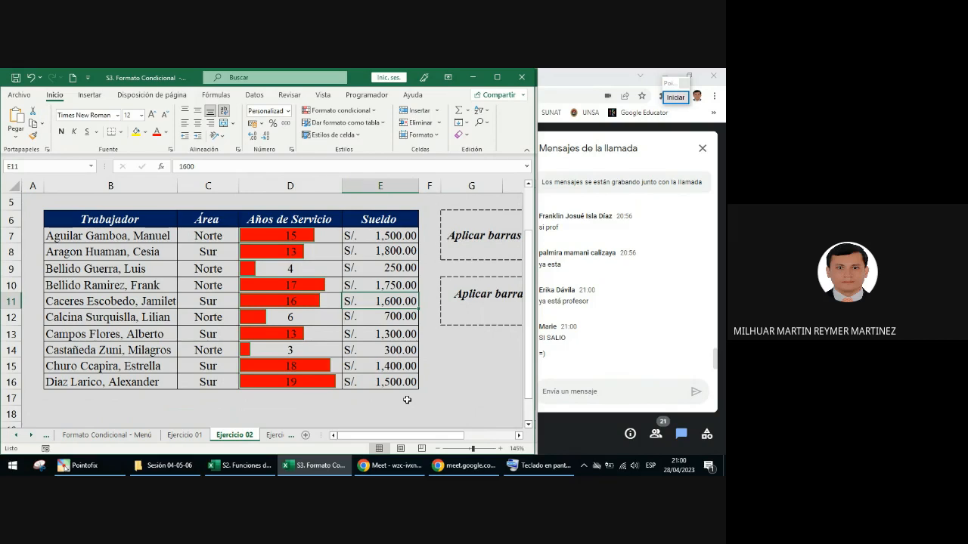
{"action": "left_click", "coordinate": [297, 270]}
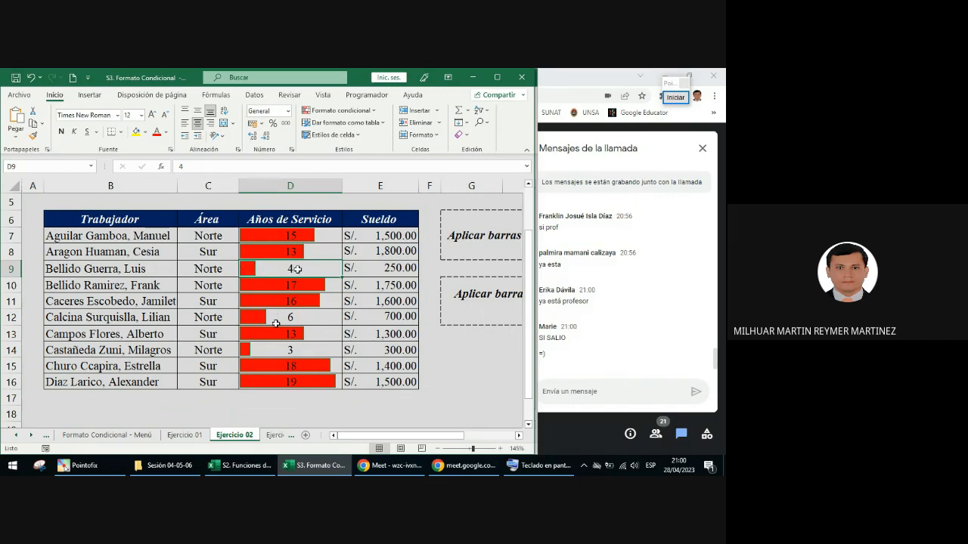
{"action": "left_click", "coordinate": [286, 384]}
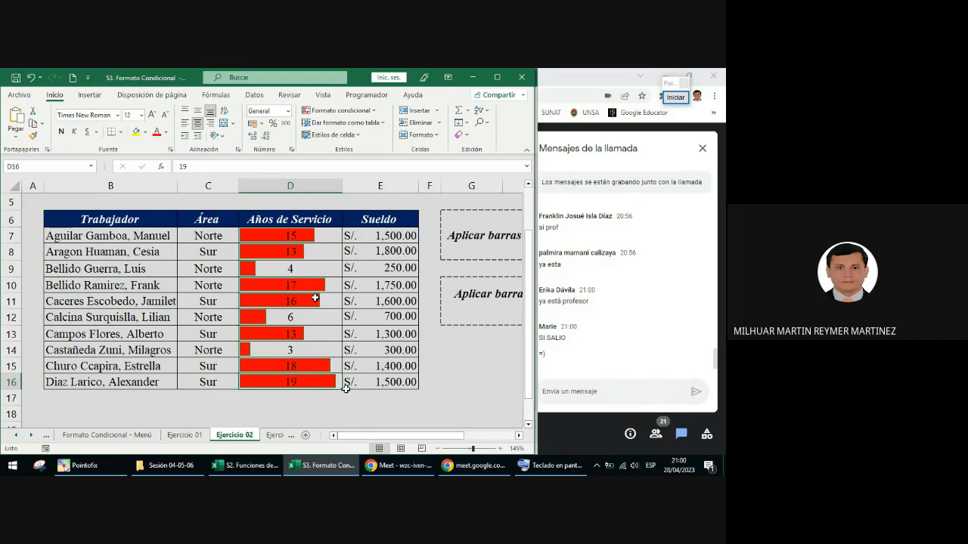
Step: Start a new custom data bar rule for the Sueldo values in E7:E16
{"action": "left_click", "coordinate": [518, 436]}
{"action": "left_click", "coordinate": [519, 437]}
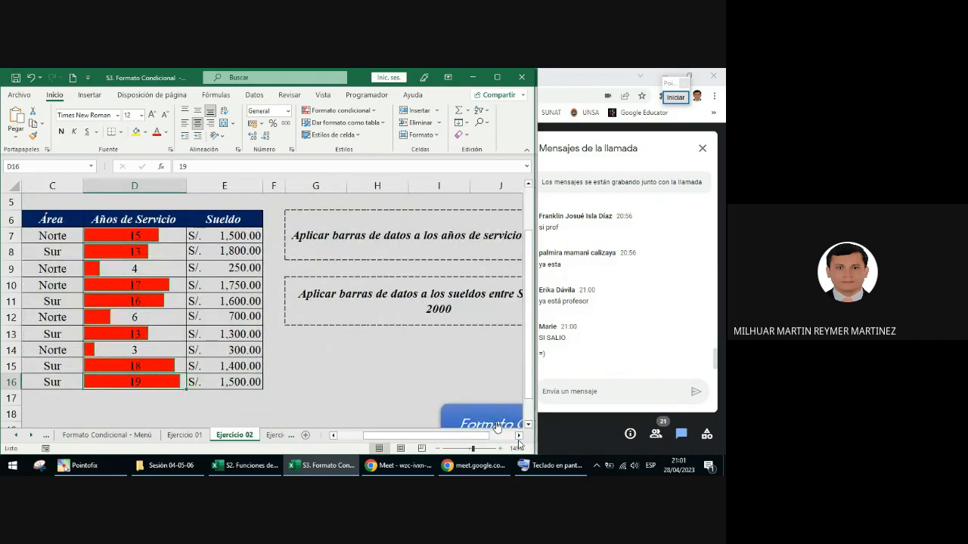
{"action": "left_click", "coordinate": [519, 436]}
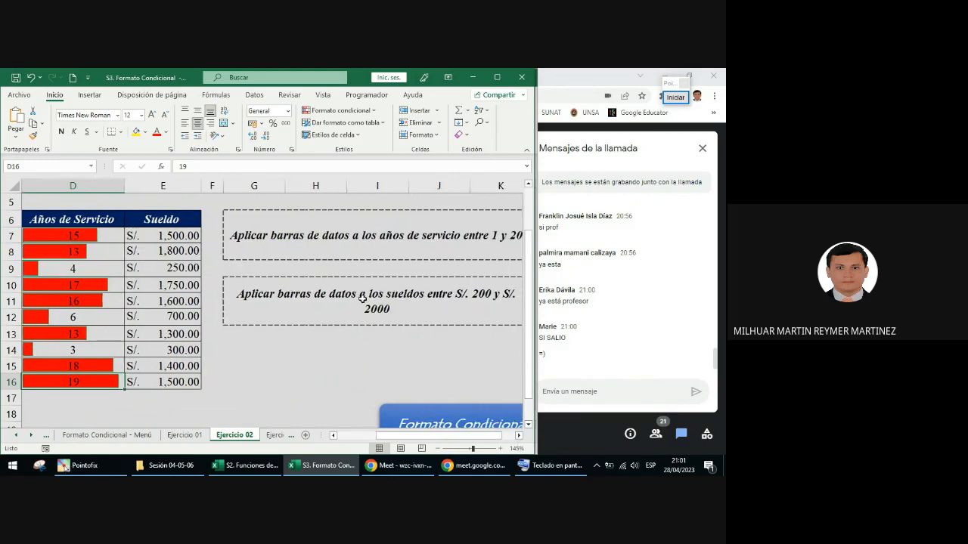
{"action": "left_click", "coordinate": [170, 236]}
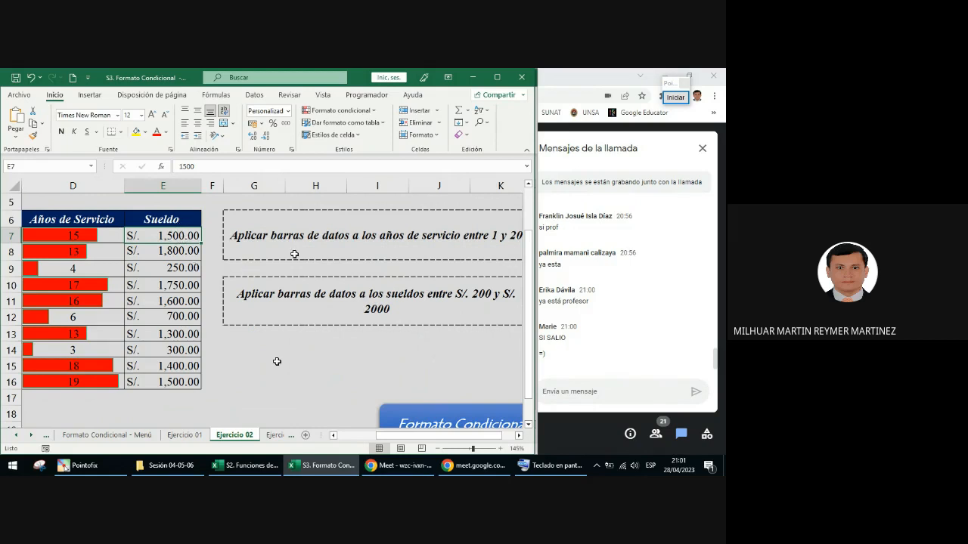
{"action": "key", "text": "ctrl+shift+Down"}
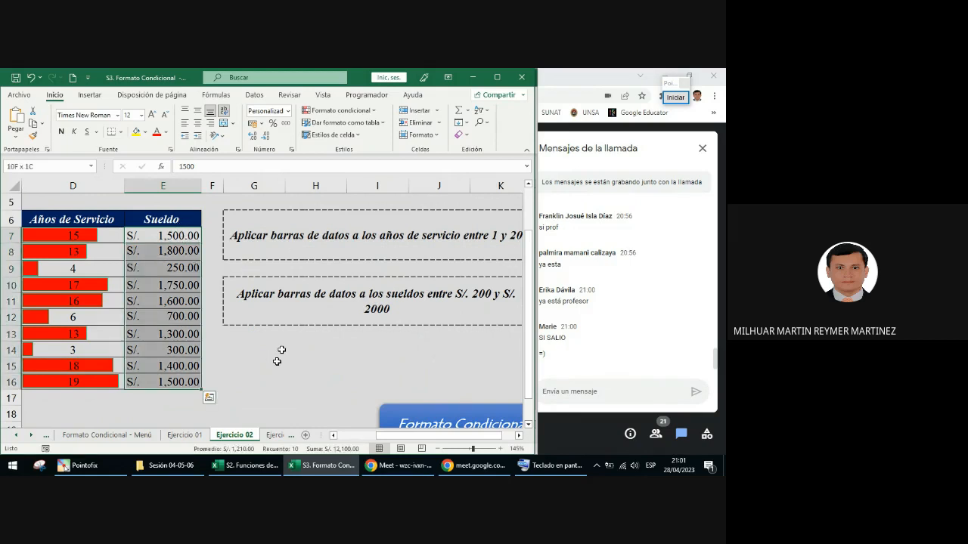
{"action": "left_click", "coordinate": [329, 112]}
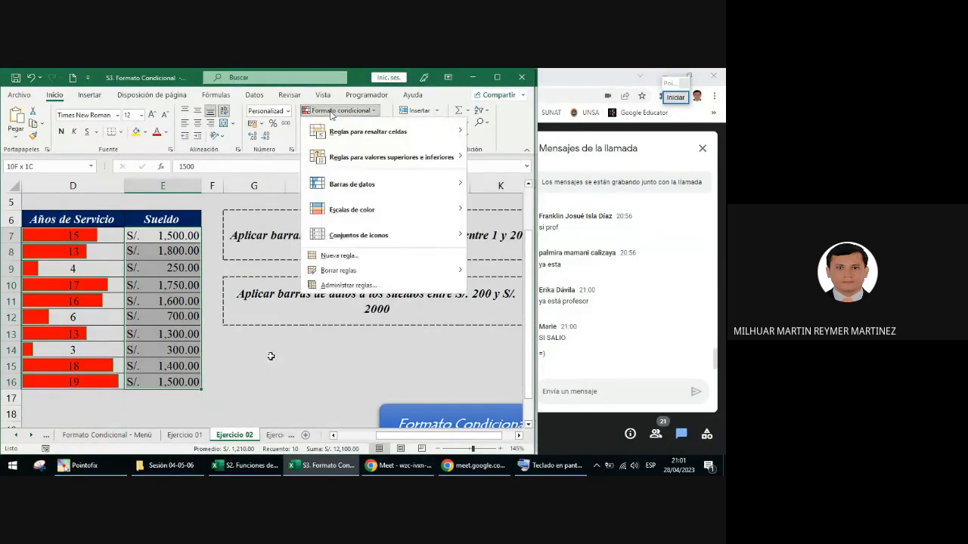
{"action": "mouse_move", "coordinate": [350, 195]}
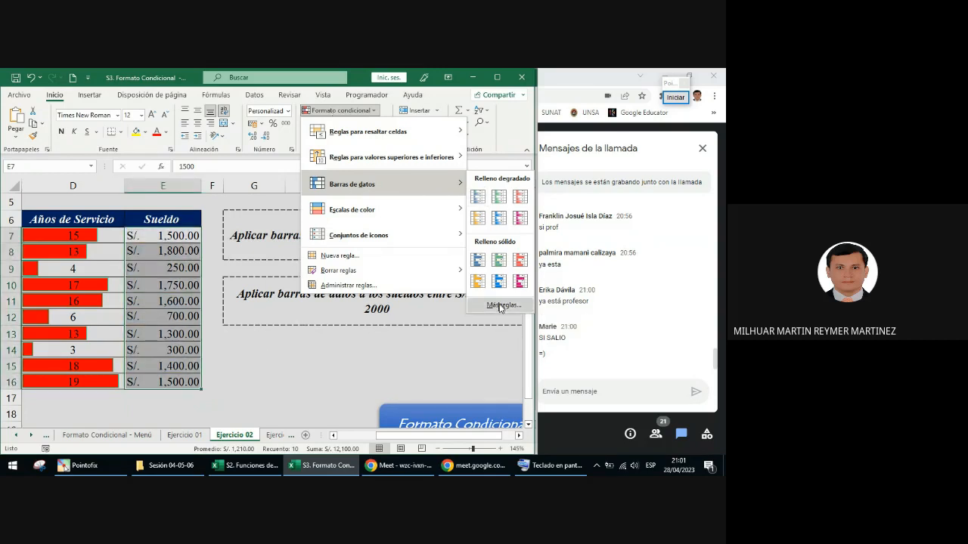
{"action": "left_click", "coordinate": [499, 306]}
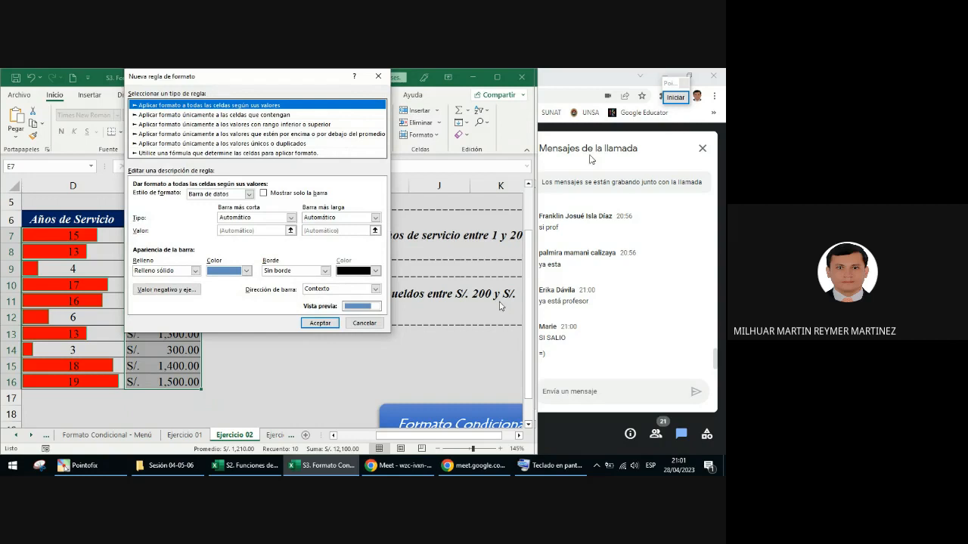
Step: Annotate the new rule dialog in Pointofix with a tick beside the format style and an ellipse around Mostrar solo la barra, and end the annotation
{"action": "left_click", "coordinate": [675, 97]}
{"action": "left_click", "coordinate": [670, 312]}
{"action": "left_click", "coordinate": [184, 198]}
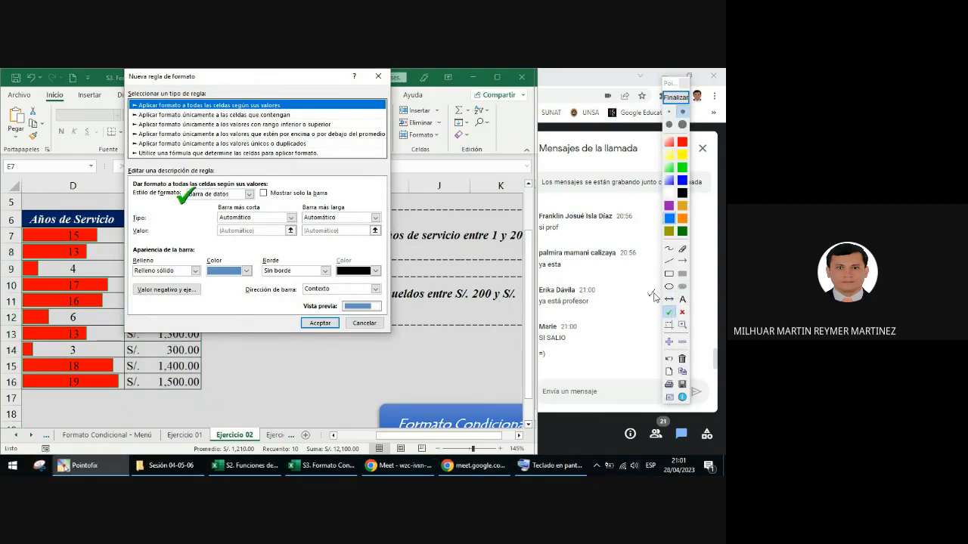
{"action": "left_click", "coordinate": [670, 287]}
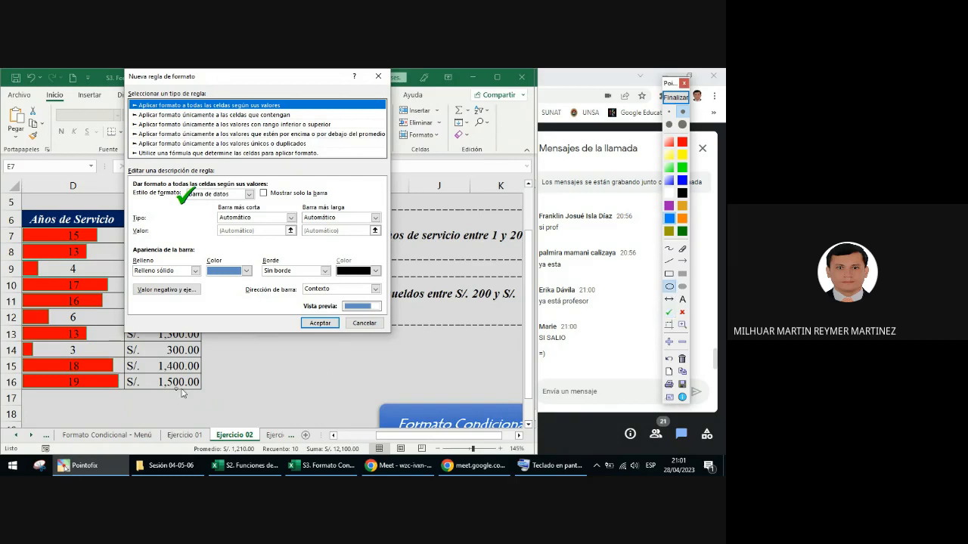
{"action": "left_click_drag", "start_coordinate": [256, 183], "coordinate": [339, 206]}
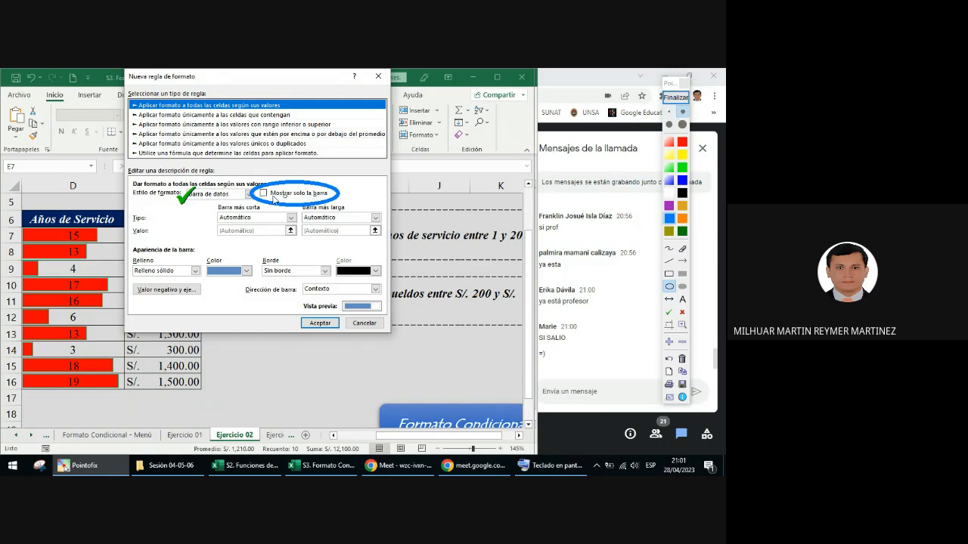
{"action": "left_click", "coordinate": [676, 97]}
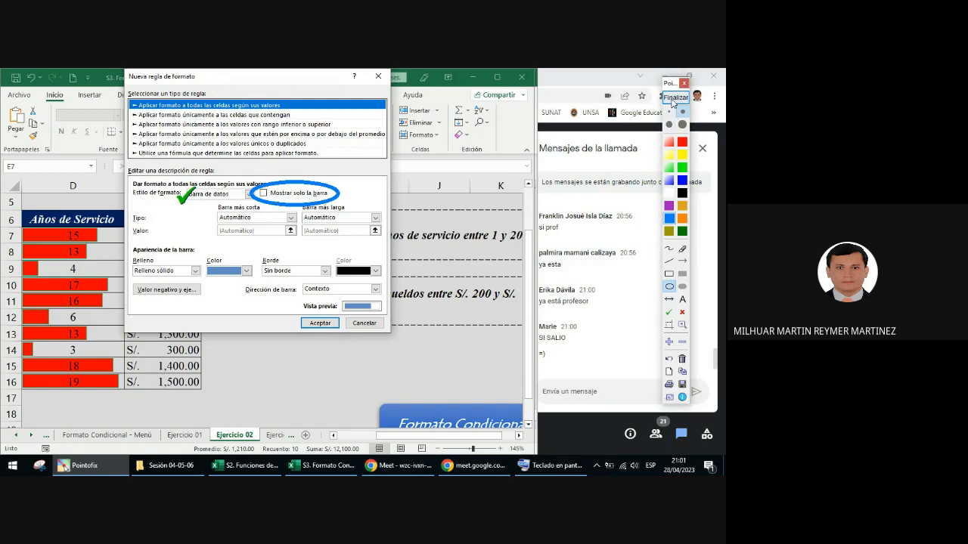
Step: Set the rule to show only the bar, with number limits of 200 for the shortest and 2000 for the longest bar
{"action": "left_click", "coordinate": [263, 193]}
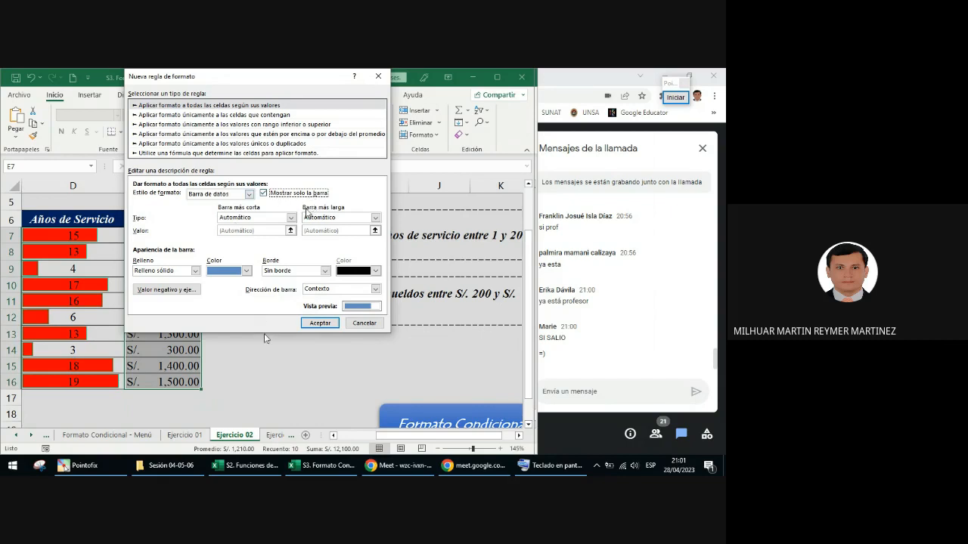
{"action": "left_click", "coordinate": [290, 217]}
{"action": "left_click", "coordinate": [246, 231]}
{"action": "left_click", "coordinate": [345, 218]}
{"action": "left_click", "coordinate": [340, 237]}
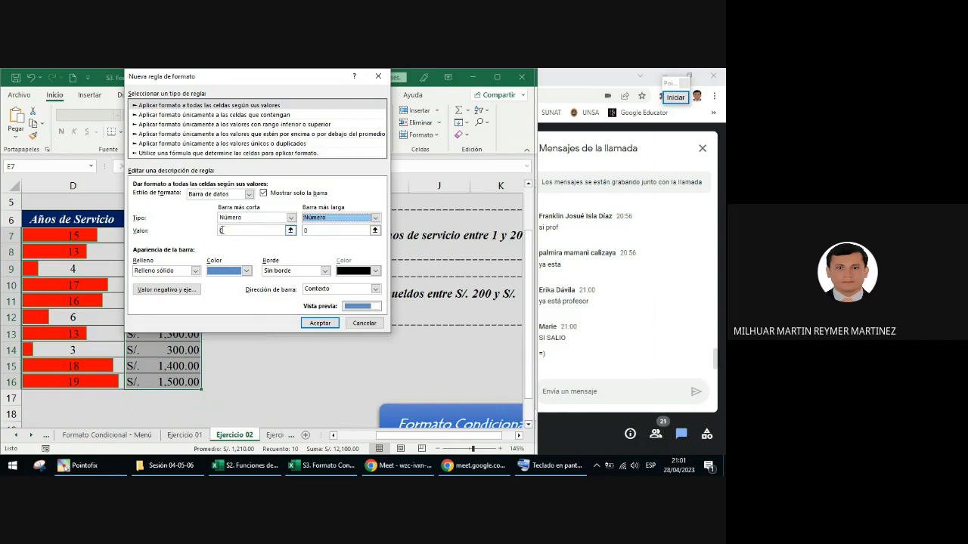
{"action": "left_click", "coordinate": [221, 230]}
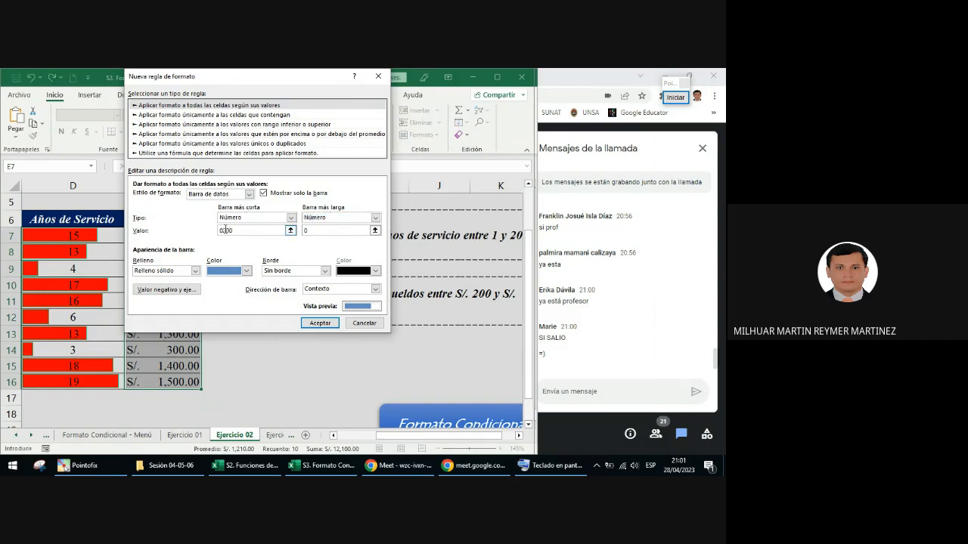
{"action": "key", "text": "Tab"}
Step: Give the Sueldo bars a gold fill and a solid dark green border, and apply the rule
{"action": "left_click", "coordinate": [245, 270]}
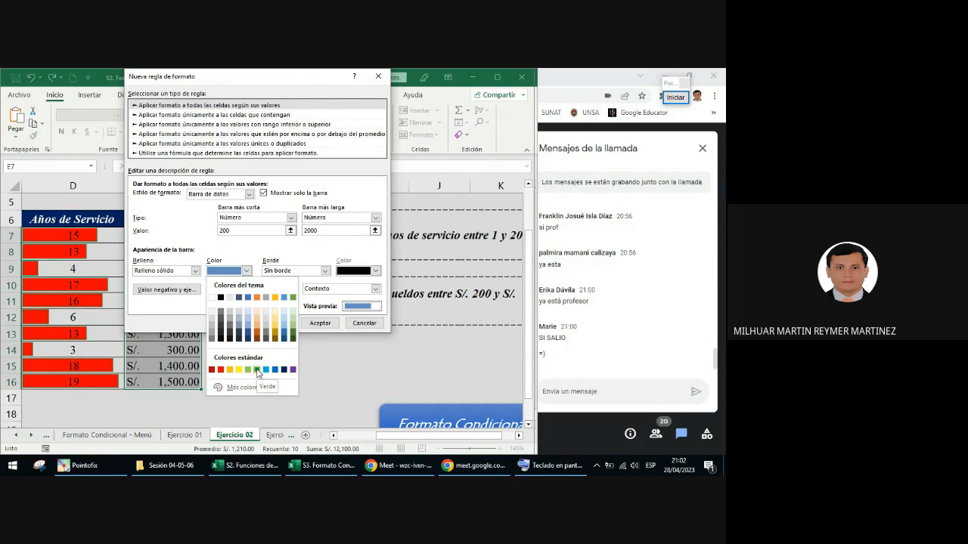
{"action": "left_click", "coordinate": [275, 297]}
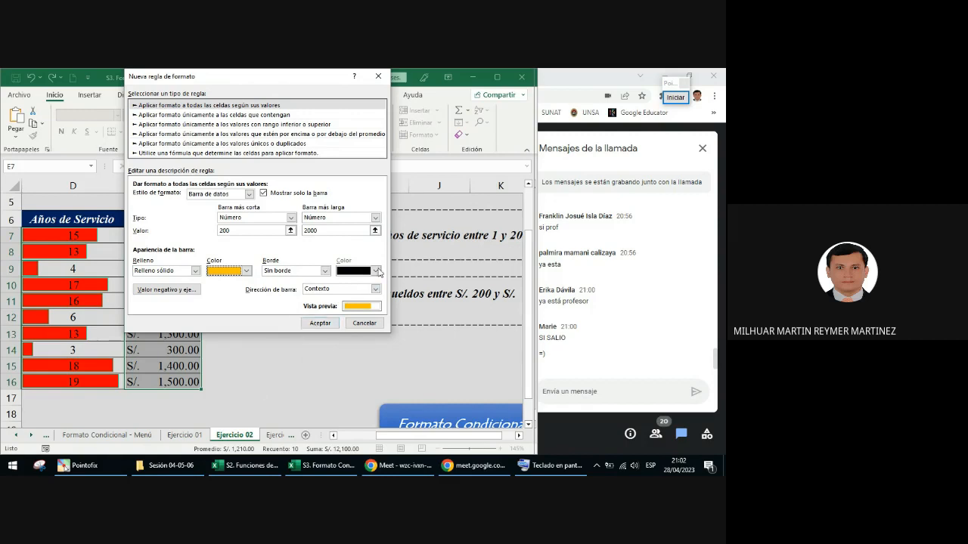
{"action": "left_click", "coordinate": [324, 270]}
{"action": "left_click", "coordinate": [292, 288]}
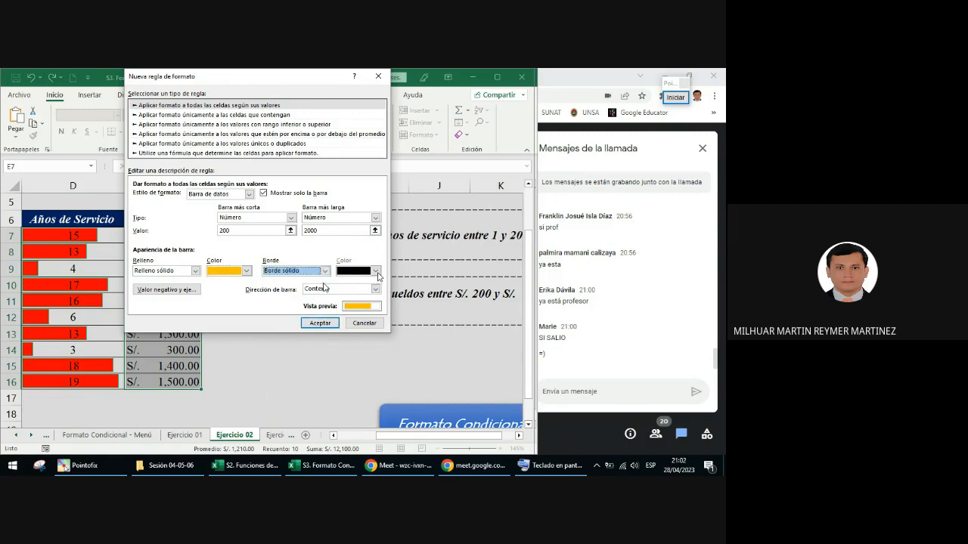
{"action": "left_click", "coordinate": [376, 271]}
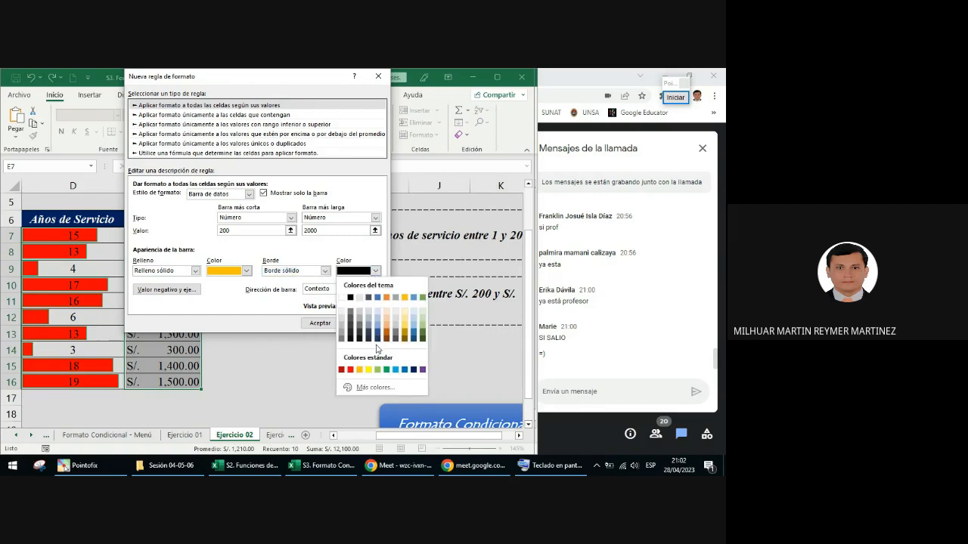
{"action": "left_click", "coordinate": [425, 336]}
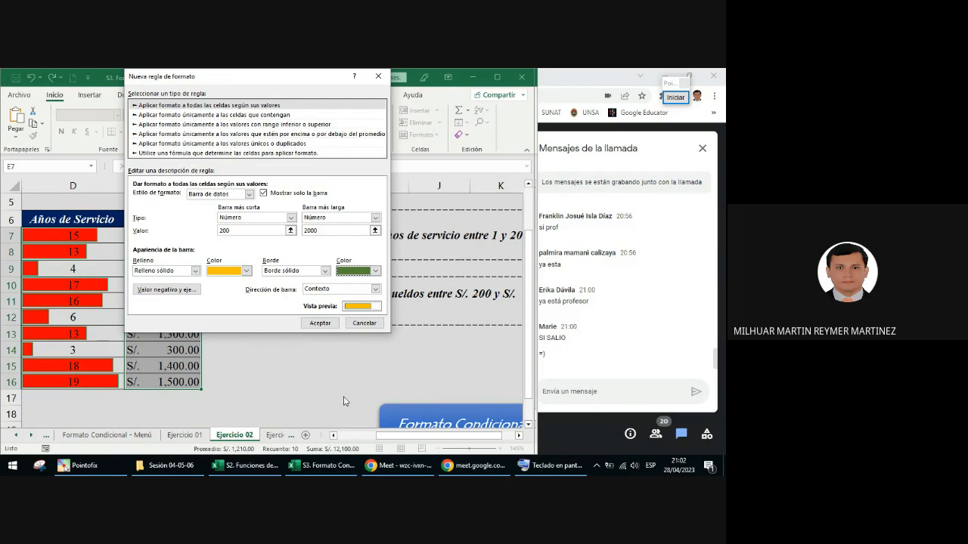
{"action": "key", "text": "Return"}
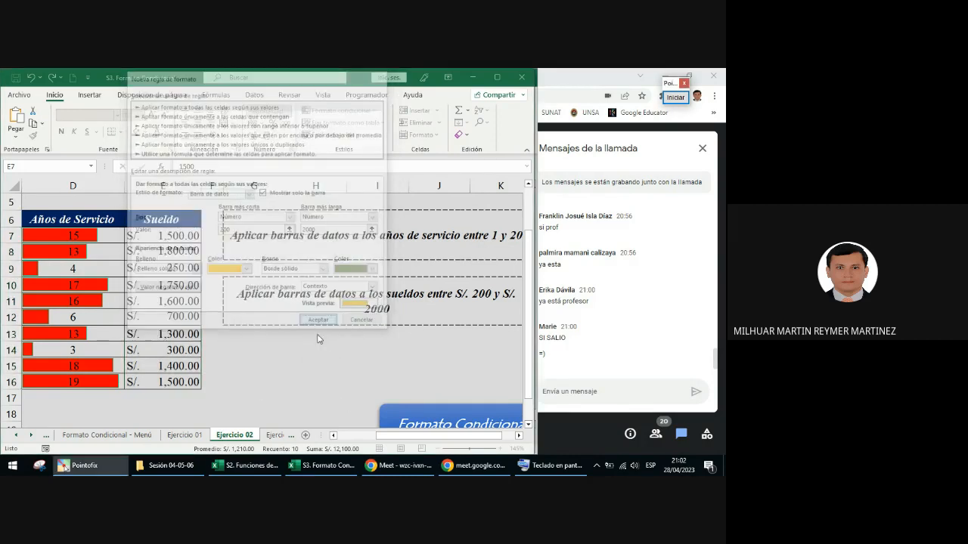
Step: Check the salary stored in E7 and point it out with a Pointofix arrow from the cell towards the formula bar
{"action": "left_click", "coordinate": [257, 350]}
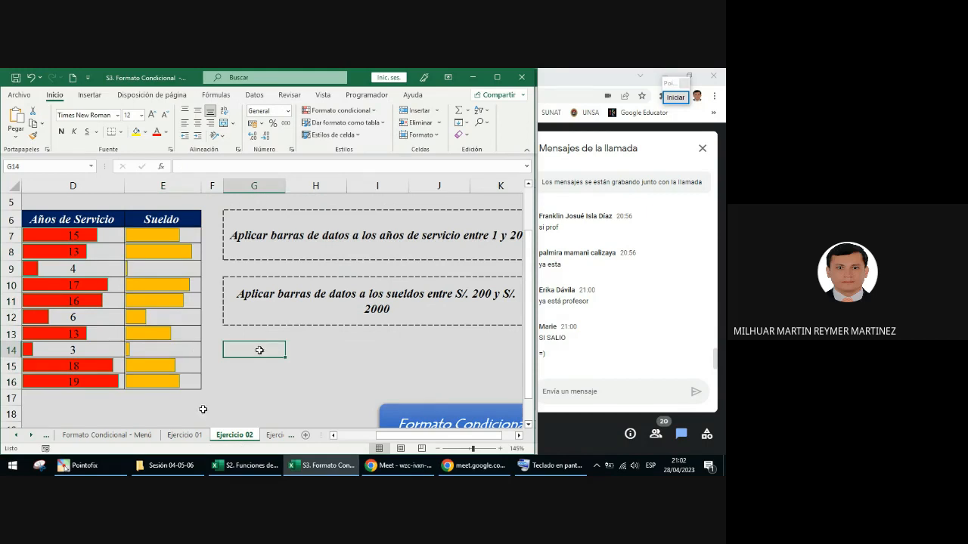
{"action": "left_click", "coordinate": [171, 239]}
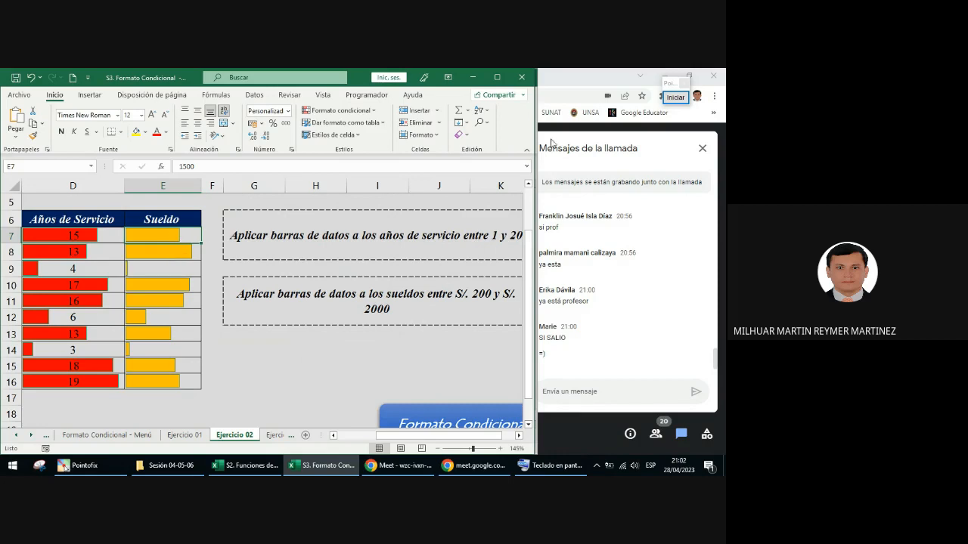
{"action": "left_click", "coordinate": [669, 98]}
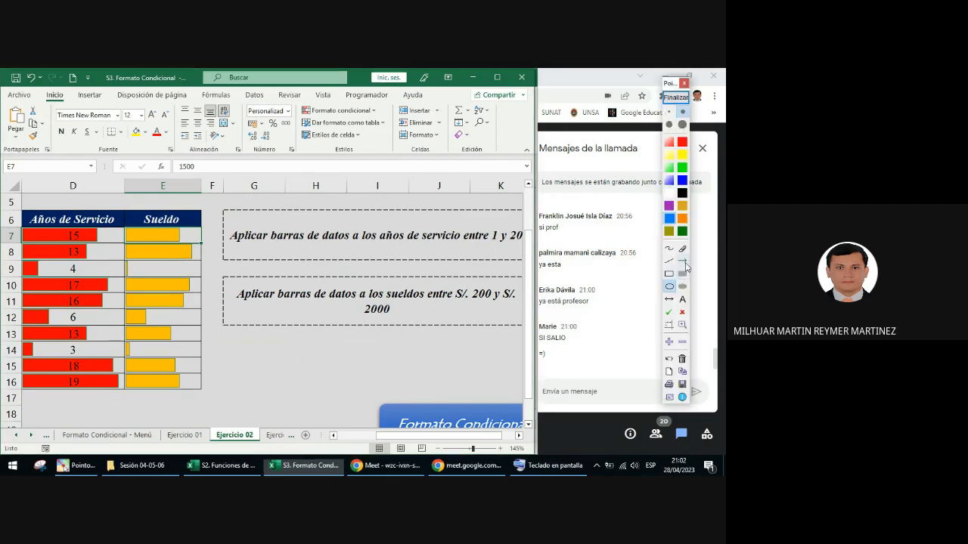
{"action": "left_click_drag", "start_coordinate": [196, 241], "coordinate": [199, 182]}
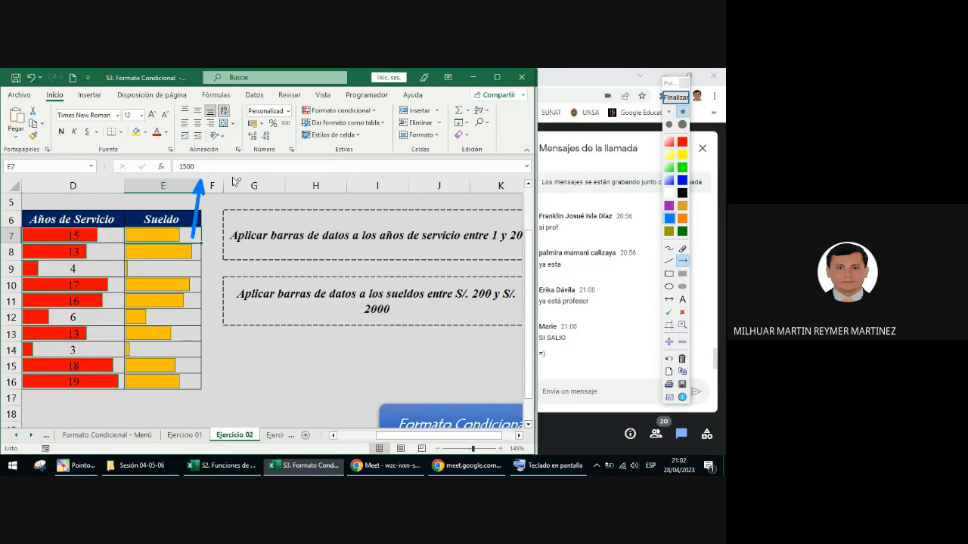
{"action": "left_click", "coordinate": [676, 97]}
Step: Open the data bar rule on E7:E16 for editing and move its dialog clear of the table
{"action": "left_click_drag", "start_coordinate": [162, 241], "coordinate": [170, 382]}
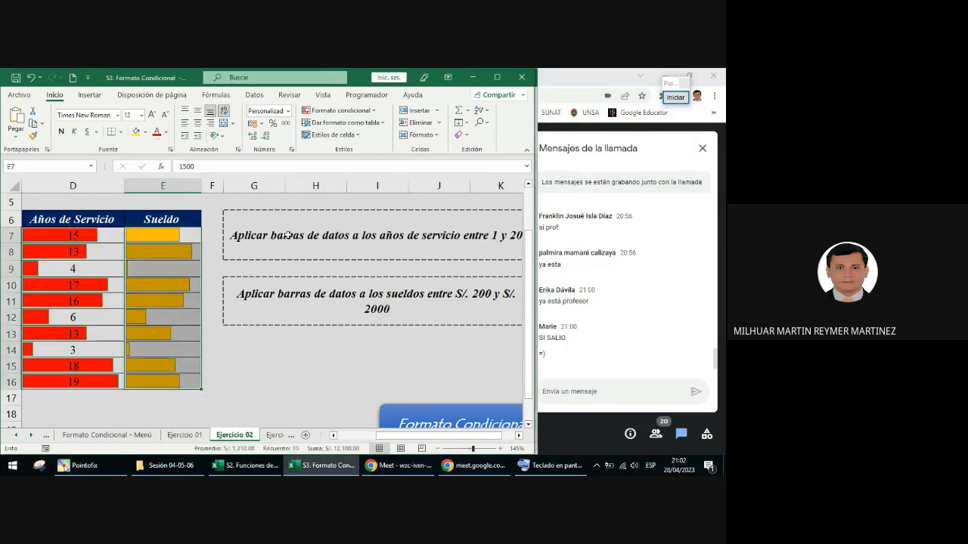
{"action": "left_click", "coordinate": [347, 111]}
{"action": "left_click", "coordinate": [349, 287]}
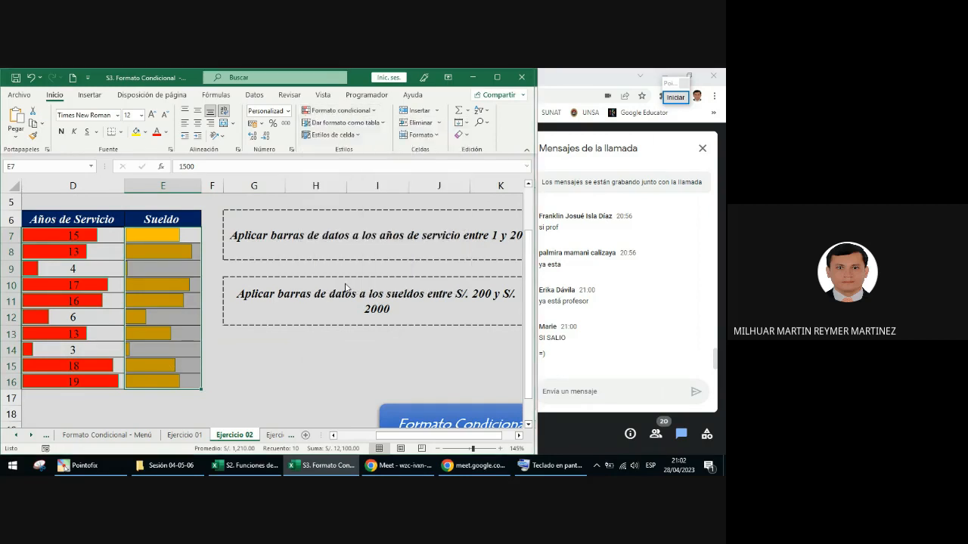
{"action": "left_click", "coordinate": [165, 191]}
{"action": "left_click", "coordinate": [163, 162]}
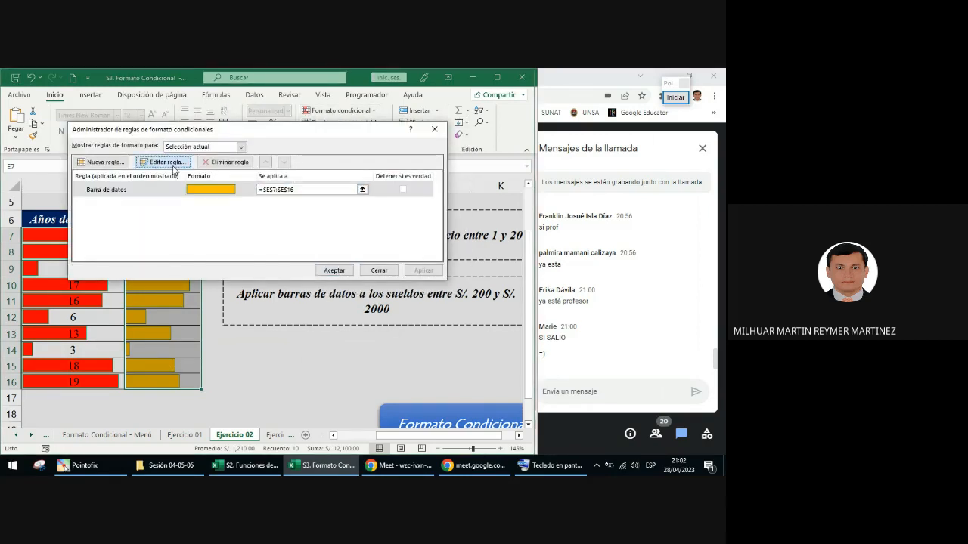
{"action": "left_click_drag", "start_coordinate": [289, 79], "coordinate": [386, 166]}
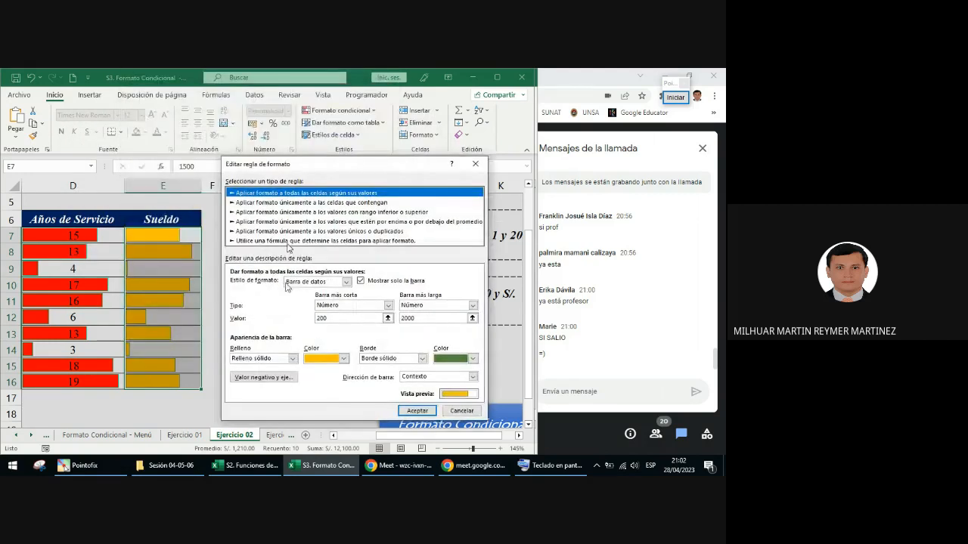
Step: Frame the Mostrar solo la barra option in the edit rule dialog with a Pointofix rectangle
{"action": "left_click", "coordinate": [675, 97]}
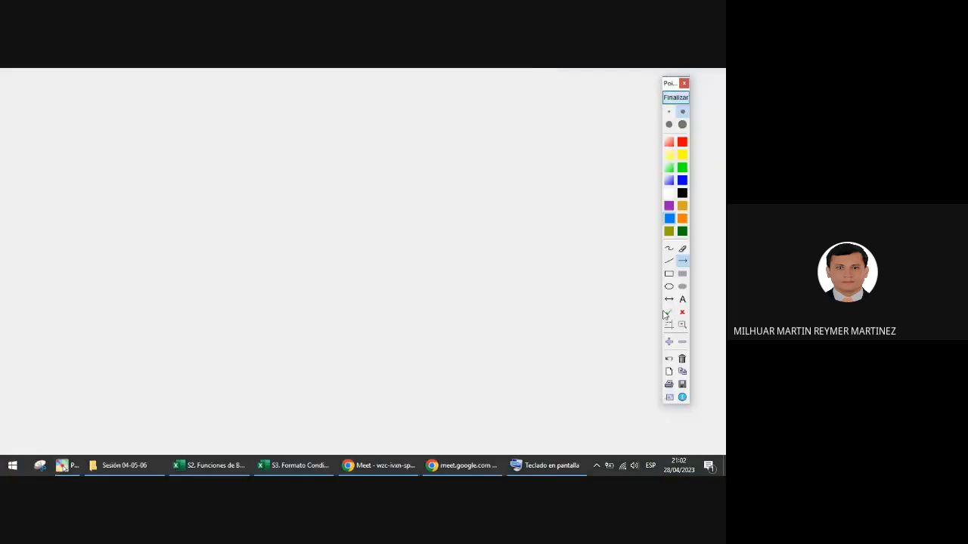
{"action": "left_click", "coordinate": [668, 273]}
{"action": "mouse_move", "coordinate": [355, 269]}
{"action": "left_mouse_down"}
{"action": "mouse_move", "coordinate": [401, 299]}
{"action": "mouse_move", "coordinate": [431, 292]}
{"action": "left_mouse_up"}
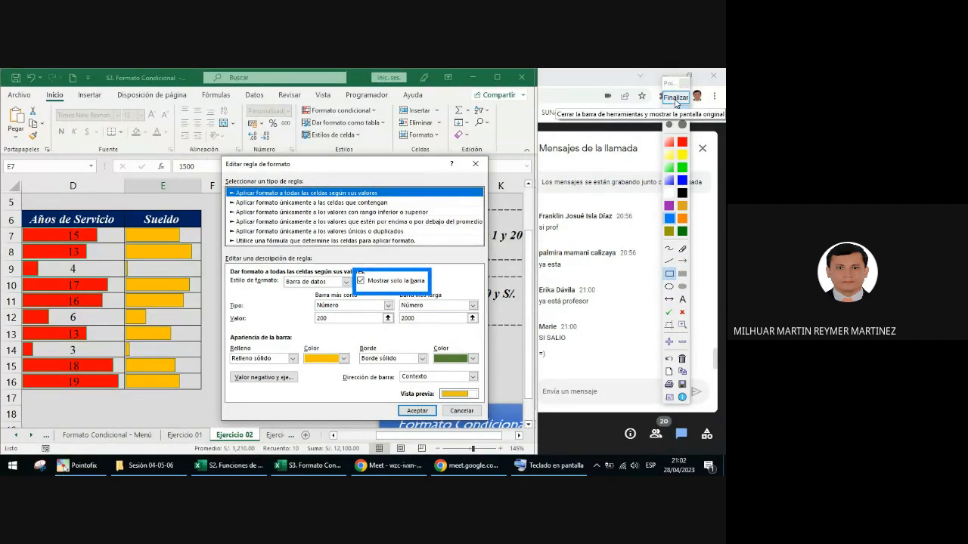
Step: End the Pointofix annotation, confirm the data bar rule and close the conditional formatting rules manager
{"action": "left_click", "coordinate": [675, 99]}
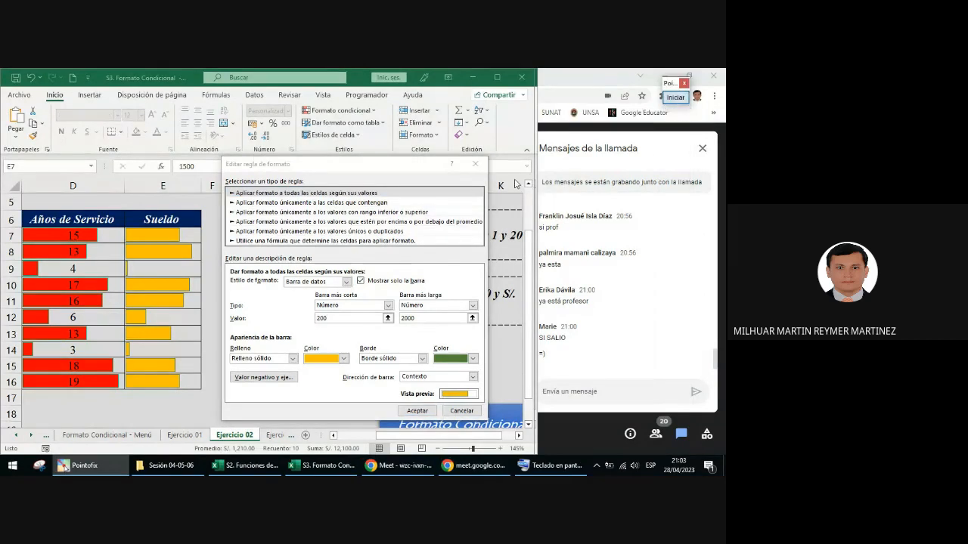
{"action": "key", "text": "Return"}
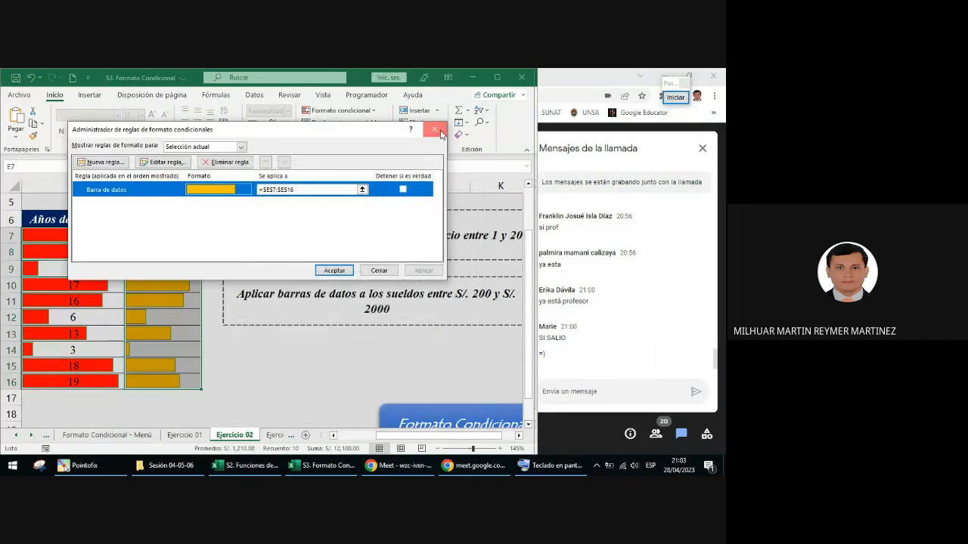
{"action": "left_click", "coordinate": [434, 129]}
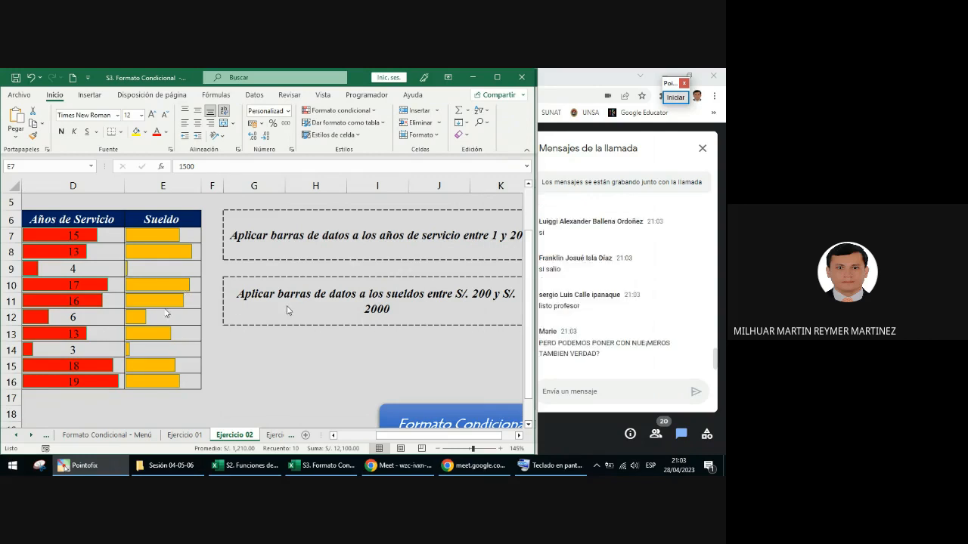
Step: Edit the data bar rule on the Sueldo cells E7:E16 to turn off Mostrar solo la barra, and apply it
{"action": "scroll", "coordinate": [286, 289], "scroll_direction": "down", "scroll_amount": 2, "text": "ctrl"}
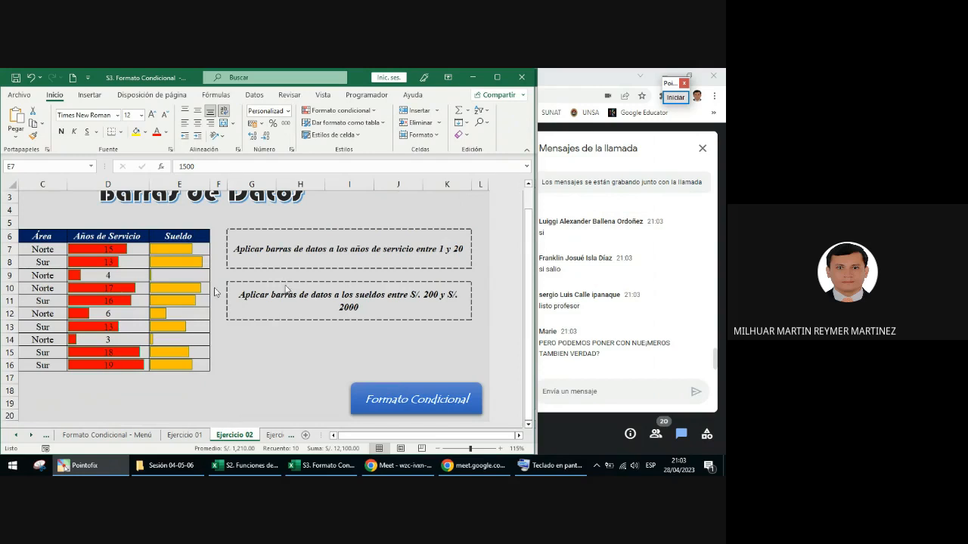
{"action": "left_click_drag", "start_coordinate": [166, 253], "coordinate": [173, 365]}
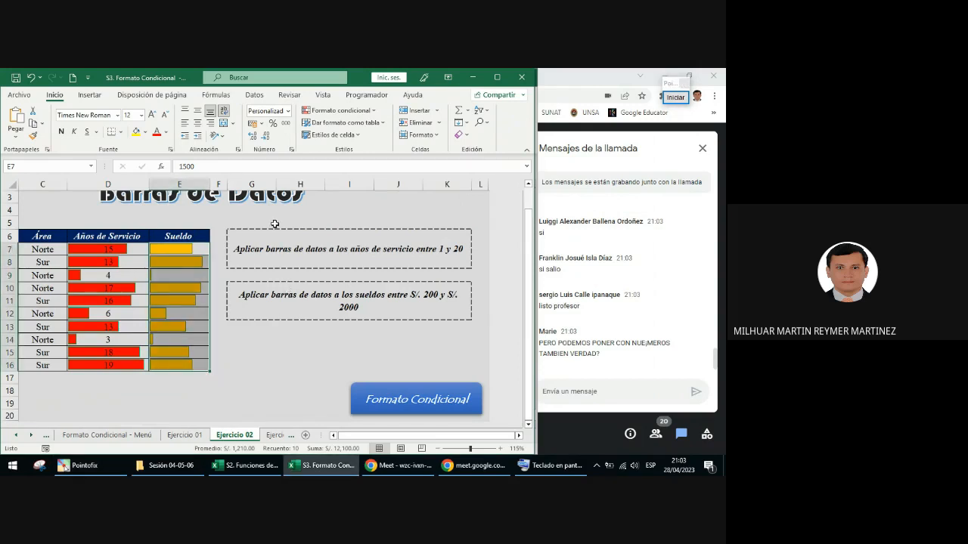
{"action": "left_click", "coordinate": [345, 112]}
{"action": "left_click", "coordinate": [349, 271]}
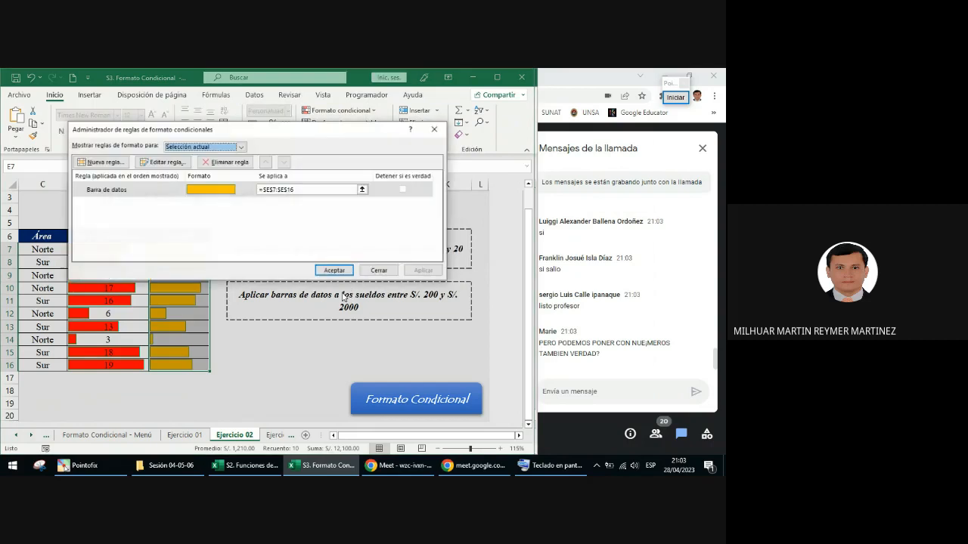
{"action": "left_click", "coordinate": [162, 162]}
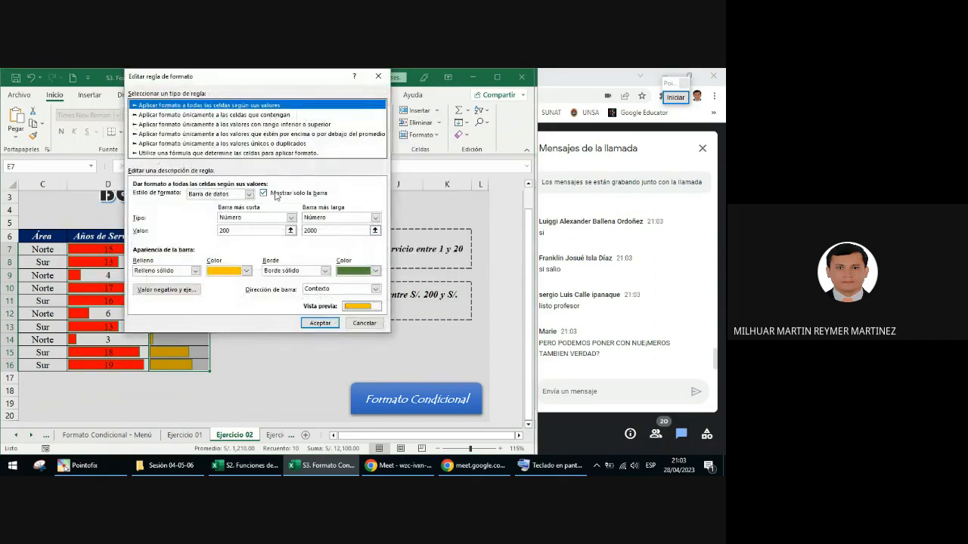
{"action": "left_click", "coordinate": [301, 194]}
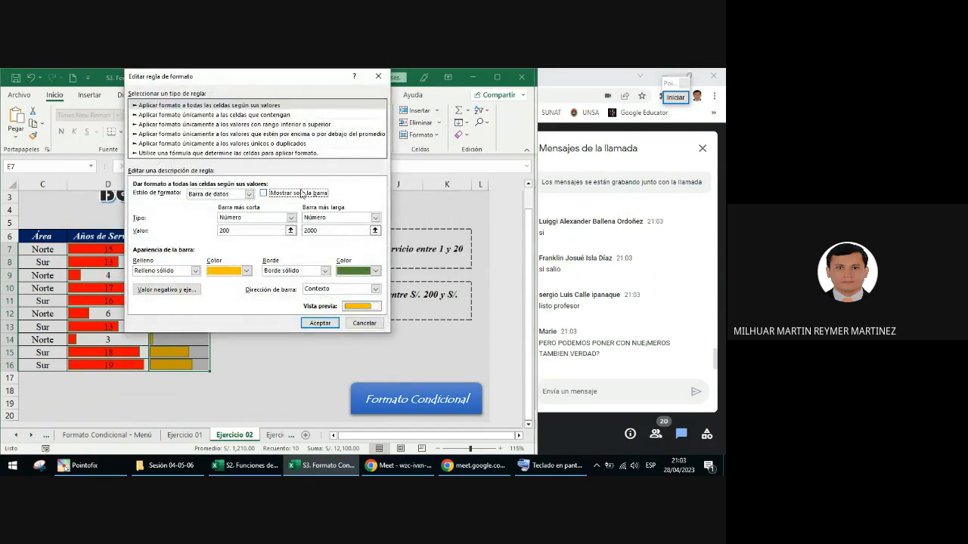
{"action": "left_click", "coordinate": [321, 325]}
{"action": "left_click", "coordinate": [423, 270]}
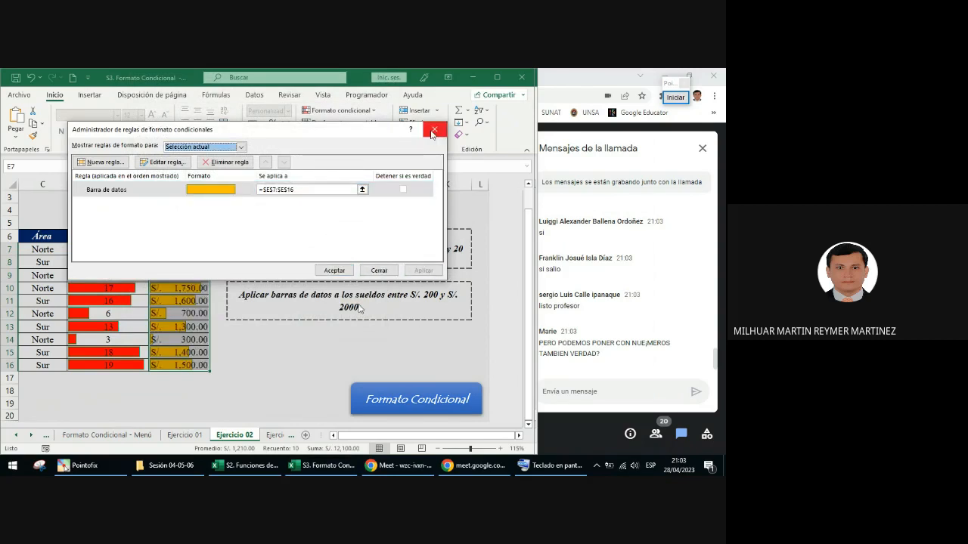
Step: Turn Mostrar solo la barra back on in the Sueldo data bar rule, apply it and close the rules manager
{"action": "left_click", "coordinate": [161, 162]}
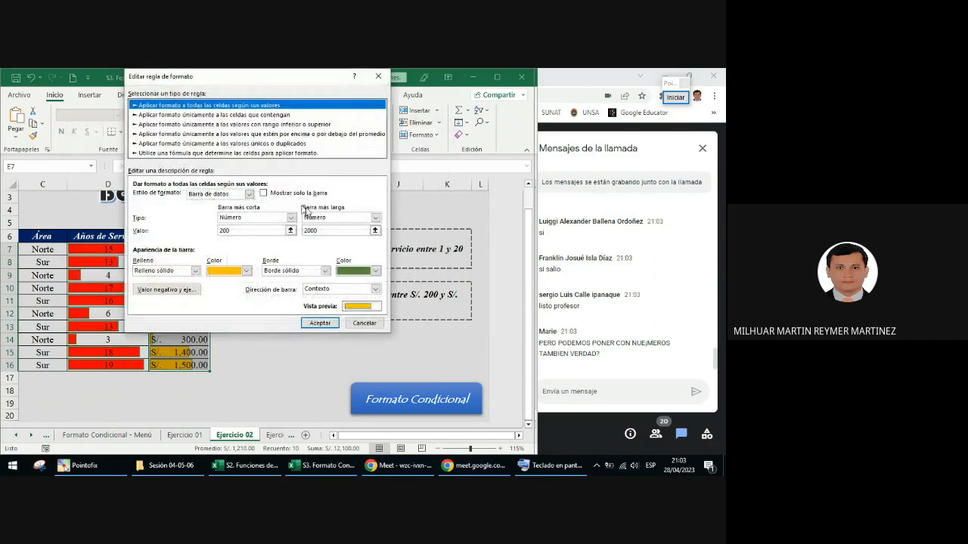
{"action": "left_click", "coordinate": [320, 323]}
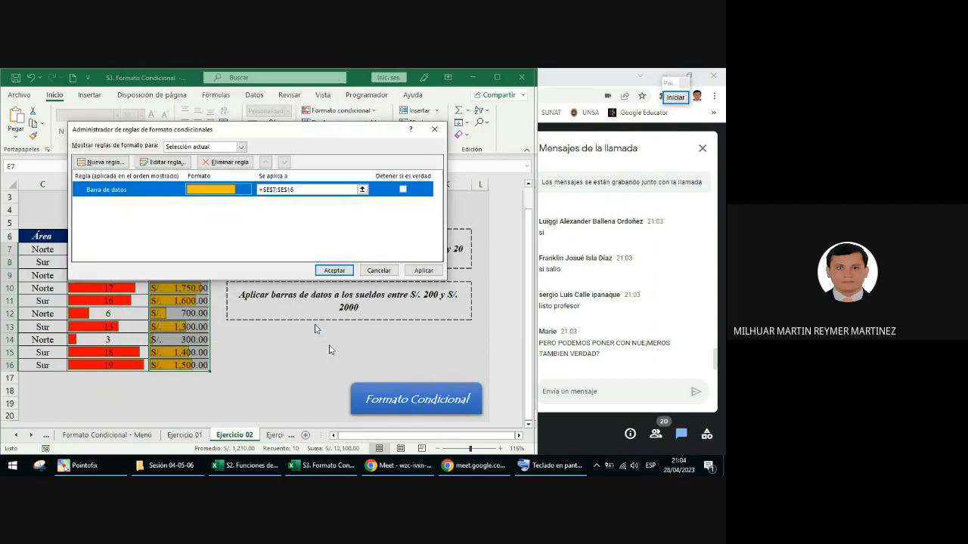
{"action": "left_click", "coordinate": [424, 274]}
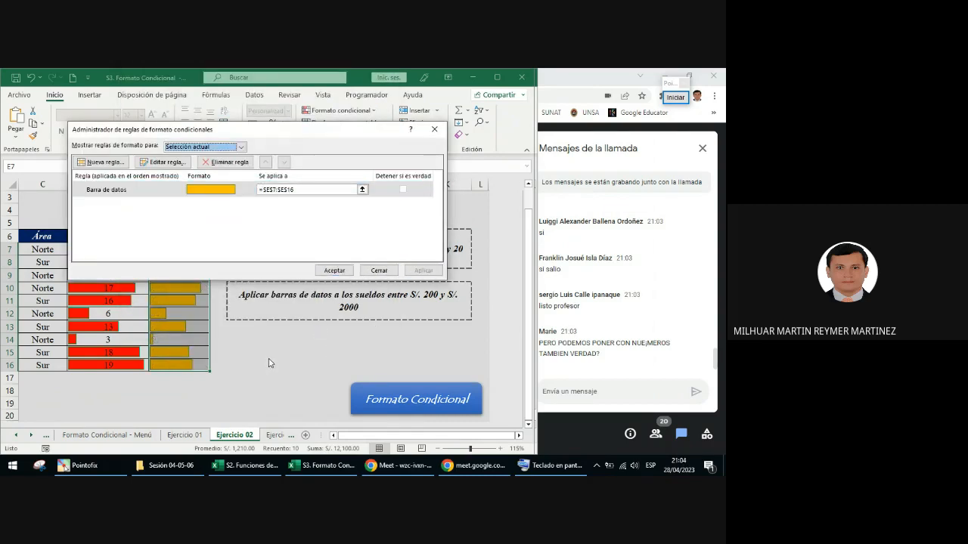
{"action": "left_click", "coordinate": [379, 270]}
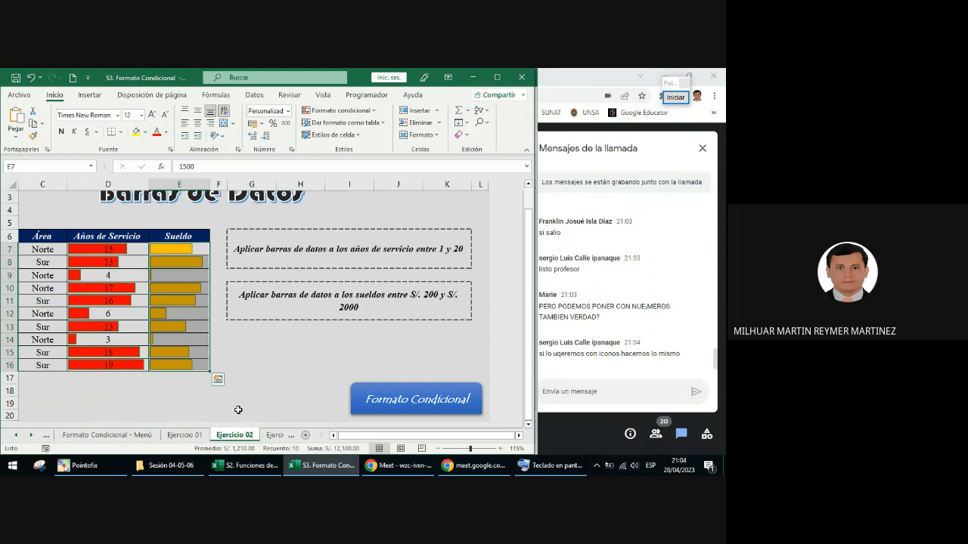
Step: Return to the Formato Condicional menu sheet and place green Pointofix check marks on the four topics other than Resaltar reglas de celdas and Barras de datos
{"action": "left_click", "coordinate": [410, 402]}
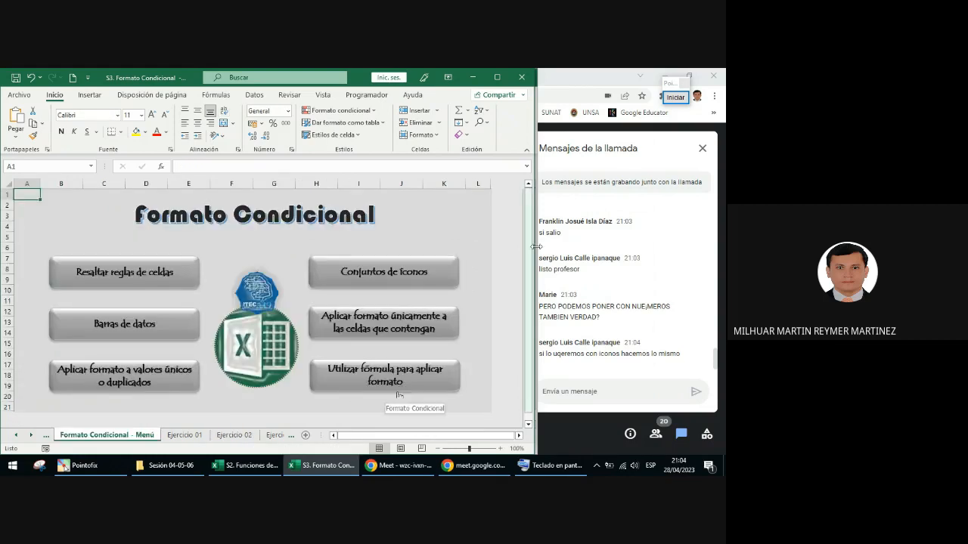
{"action": "left_click", "coordinate": [675, 97]}
{"action": "left_click", "coordinate": [671, 313]}
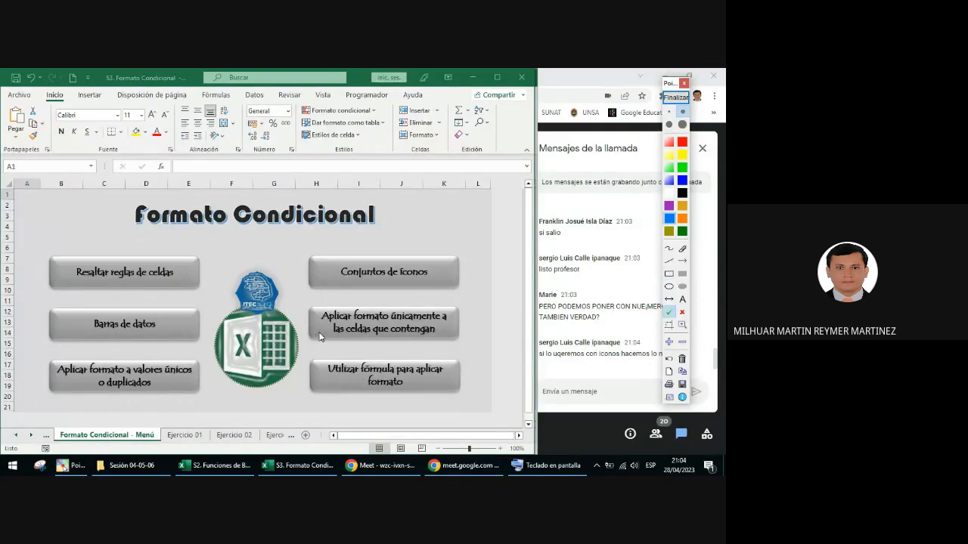
{"action": "left_click", "coordinate": [199, 373]}
{"action": "left_click", "coordinate": [317, 286]}
{"action": "left_click", "coordinate": [315, 326]}
{"action": "left_click", "coordinate": [318, 385]}
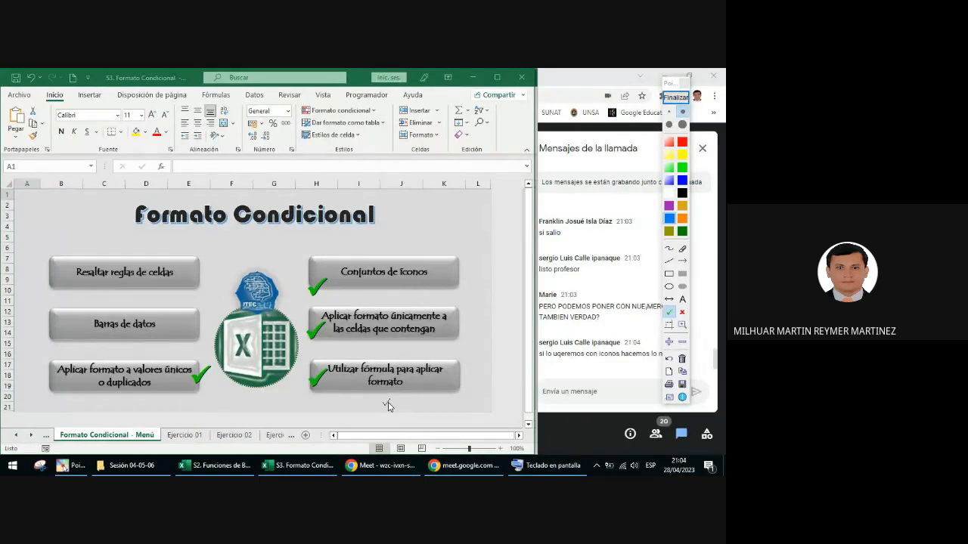